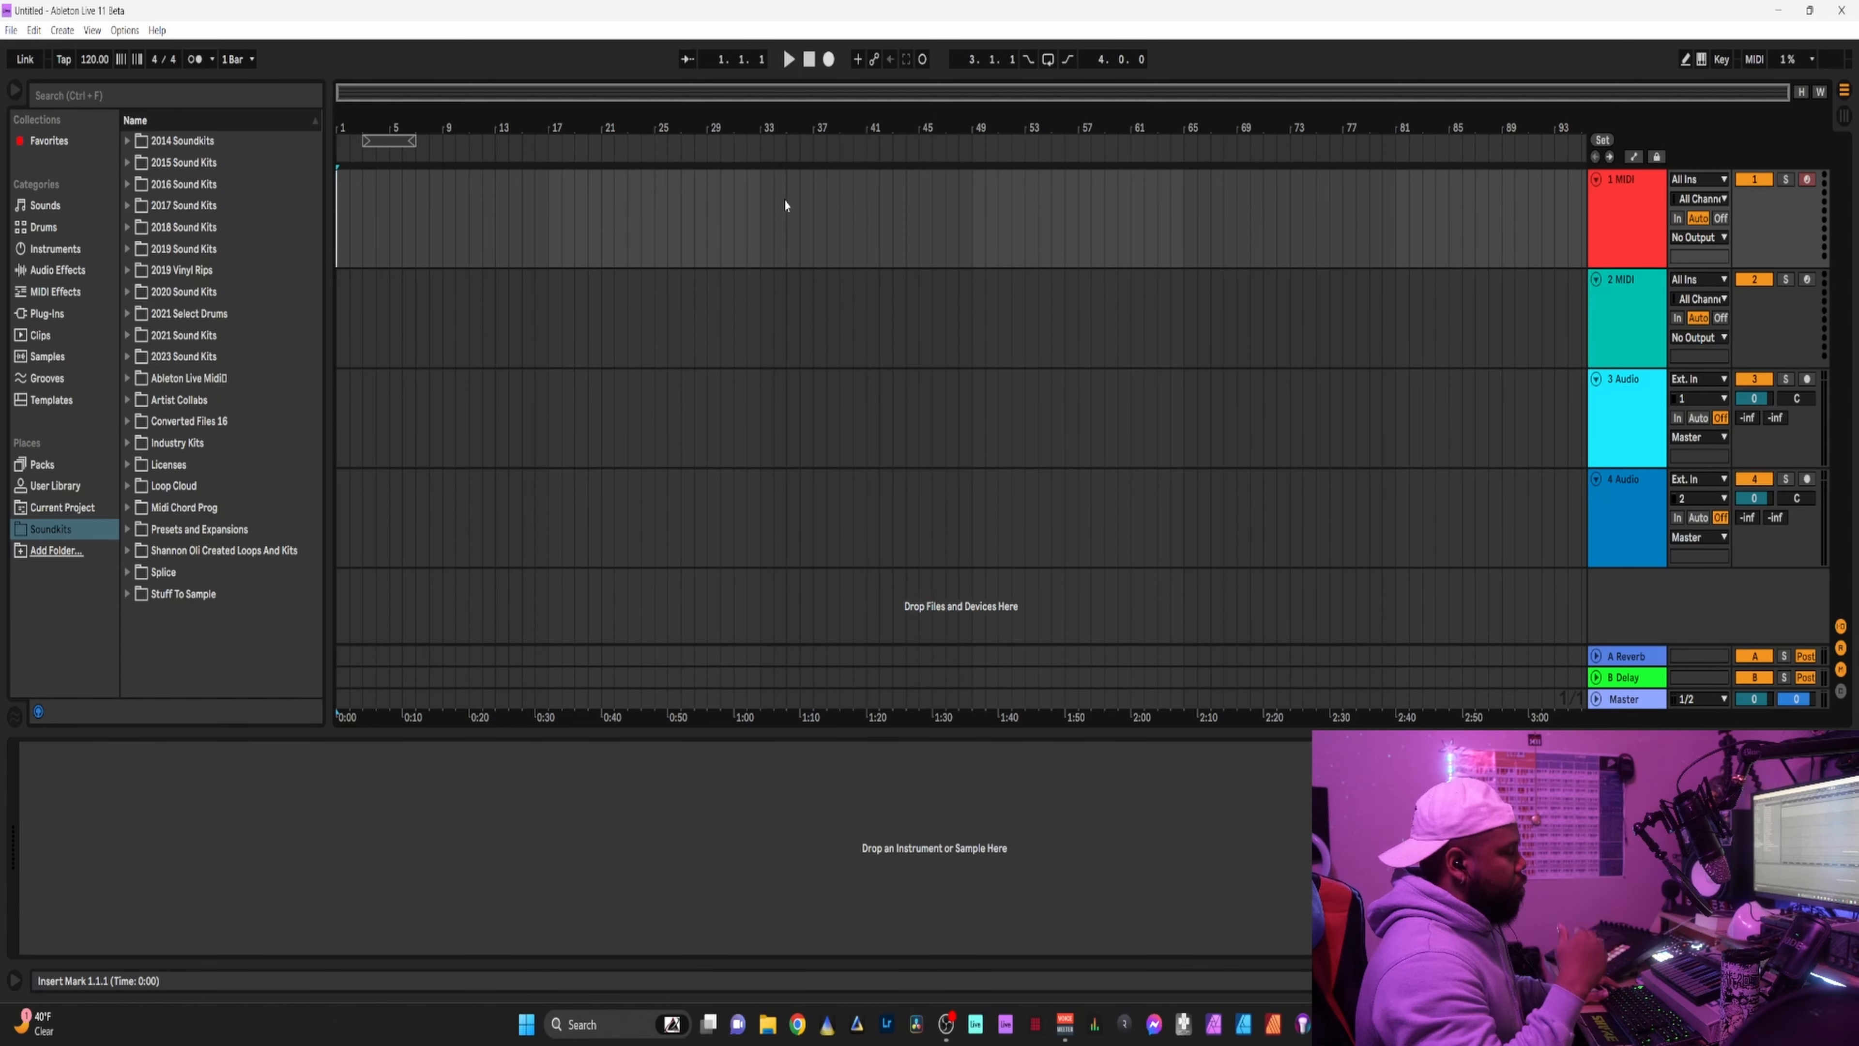
View the Session View layout of the empty set and return to the Arrangement View.
key("Tab")
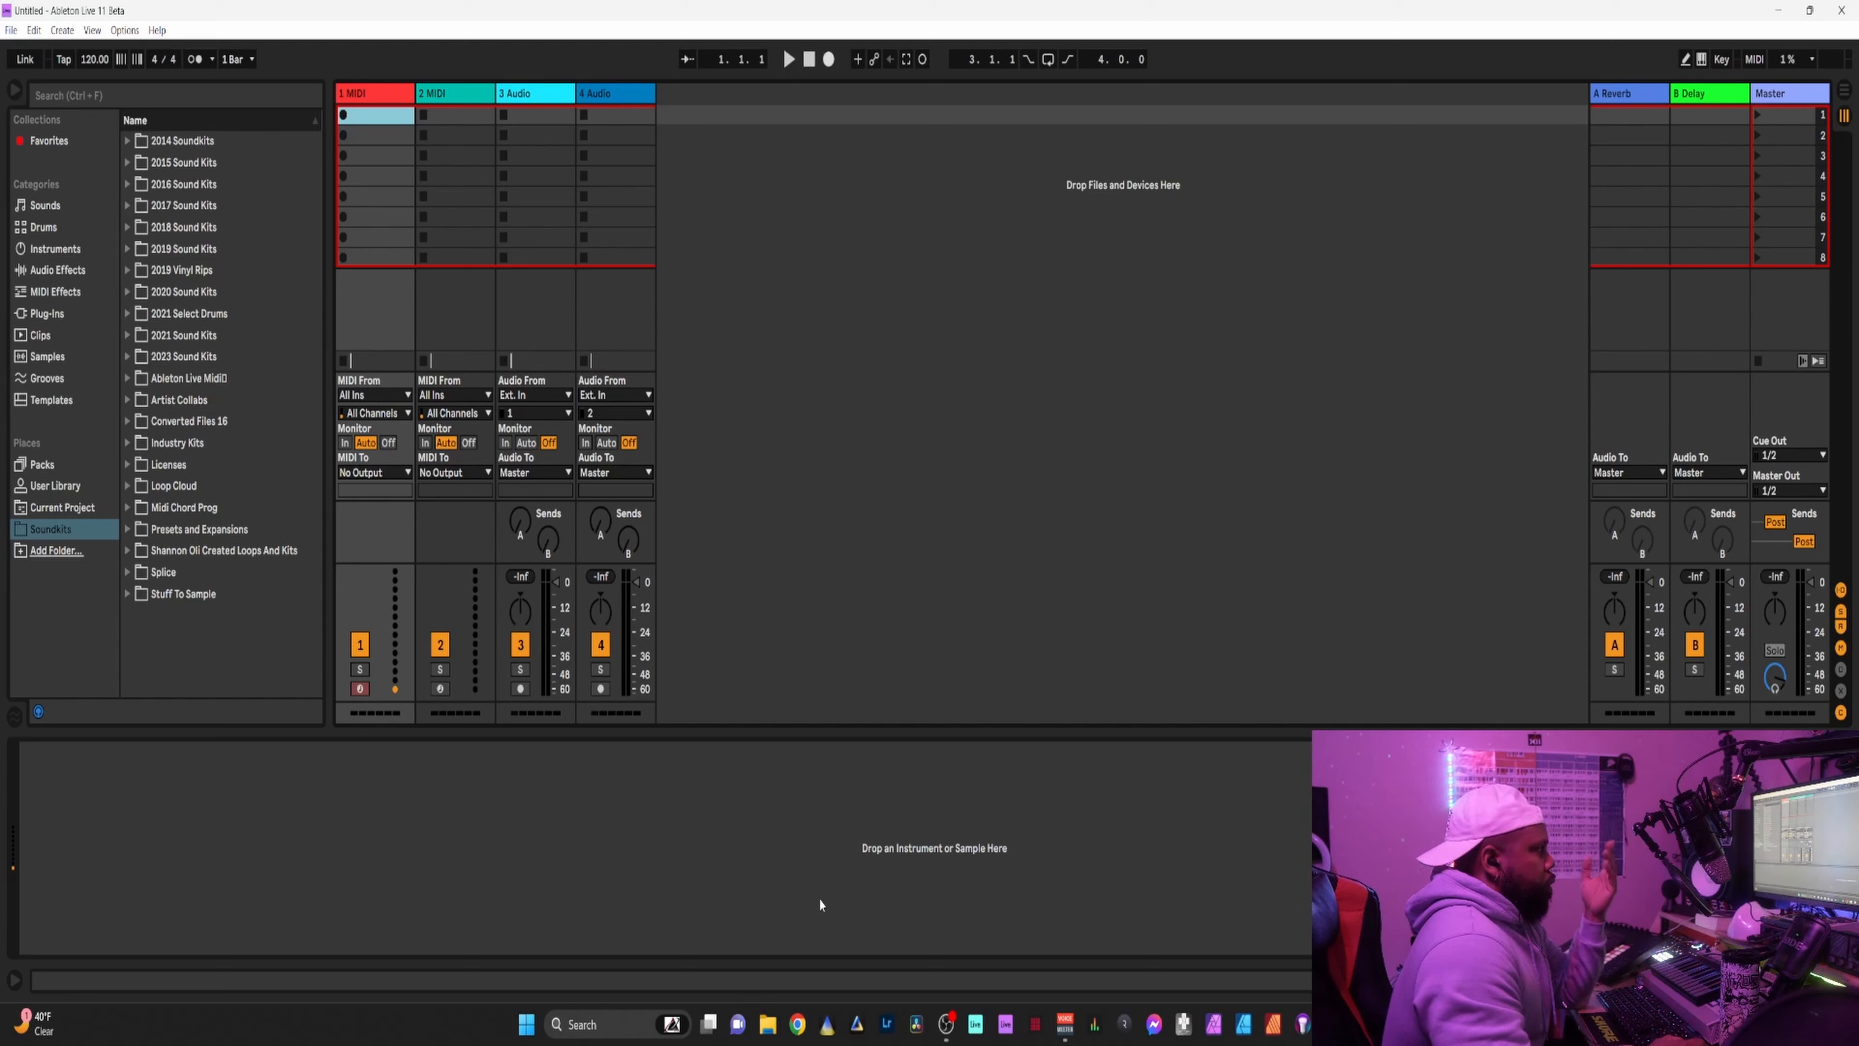
key("Tab")
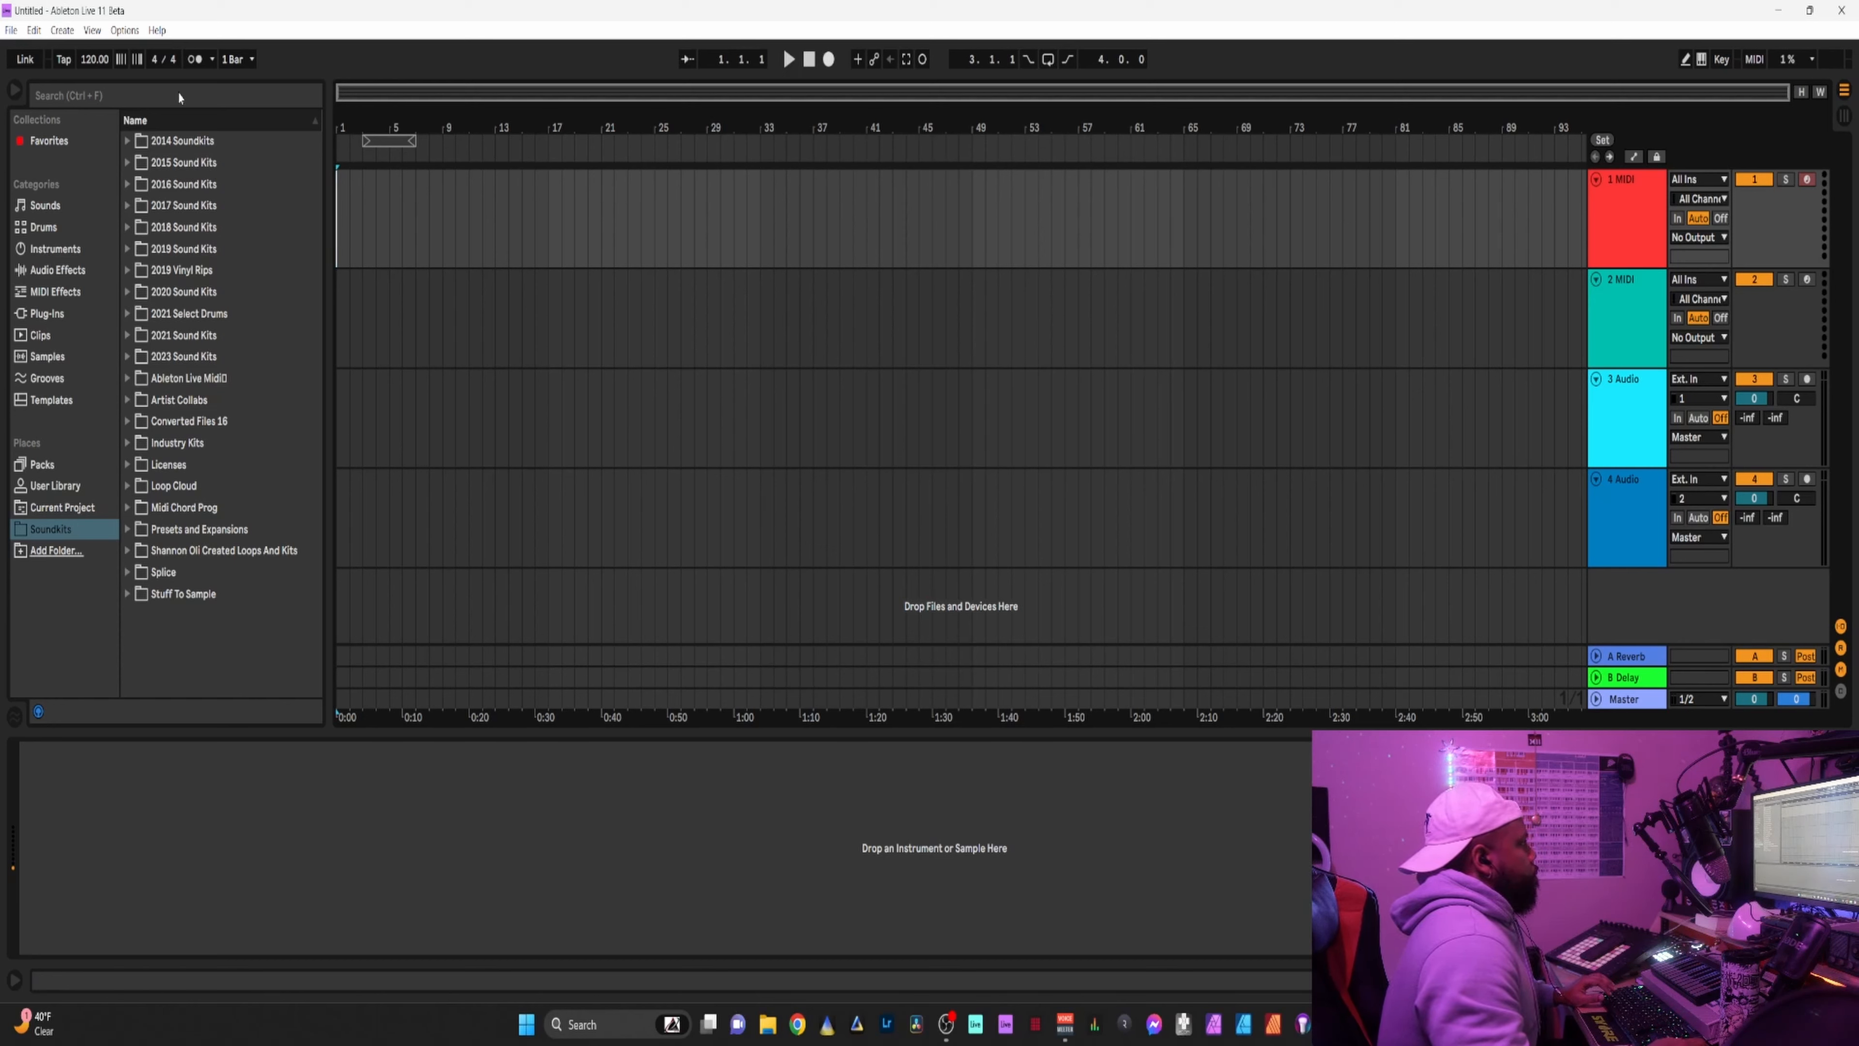
Open the Preferences and examine the audio settings, including the ASIO driver type and the list of available audio devices.
left_click(124, 30)
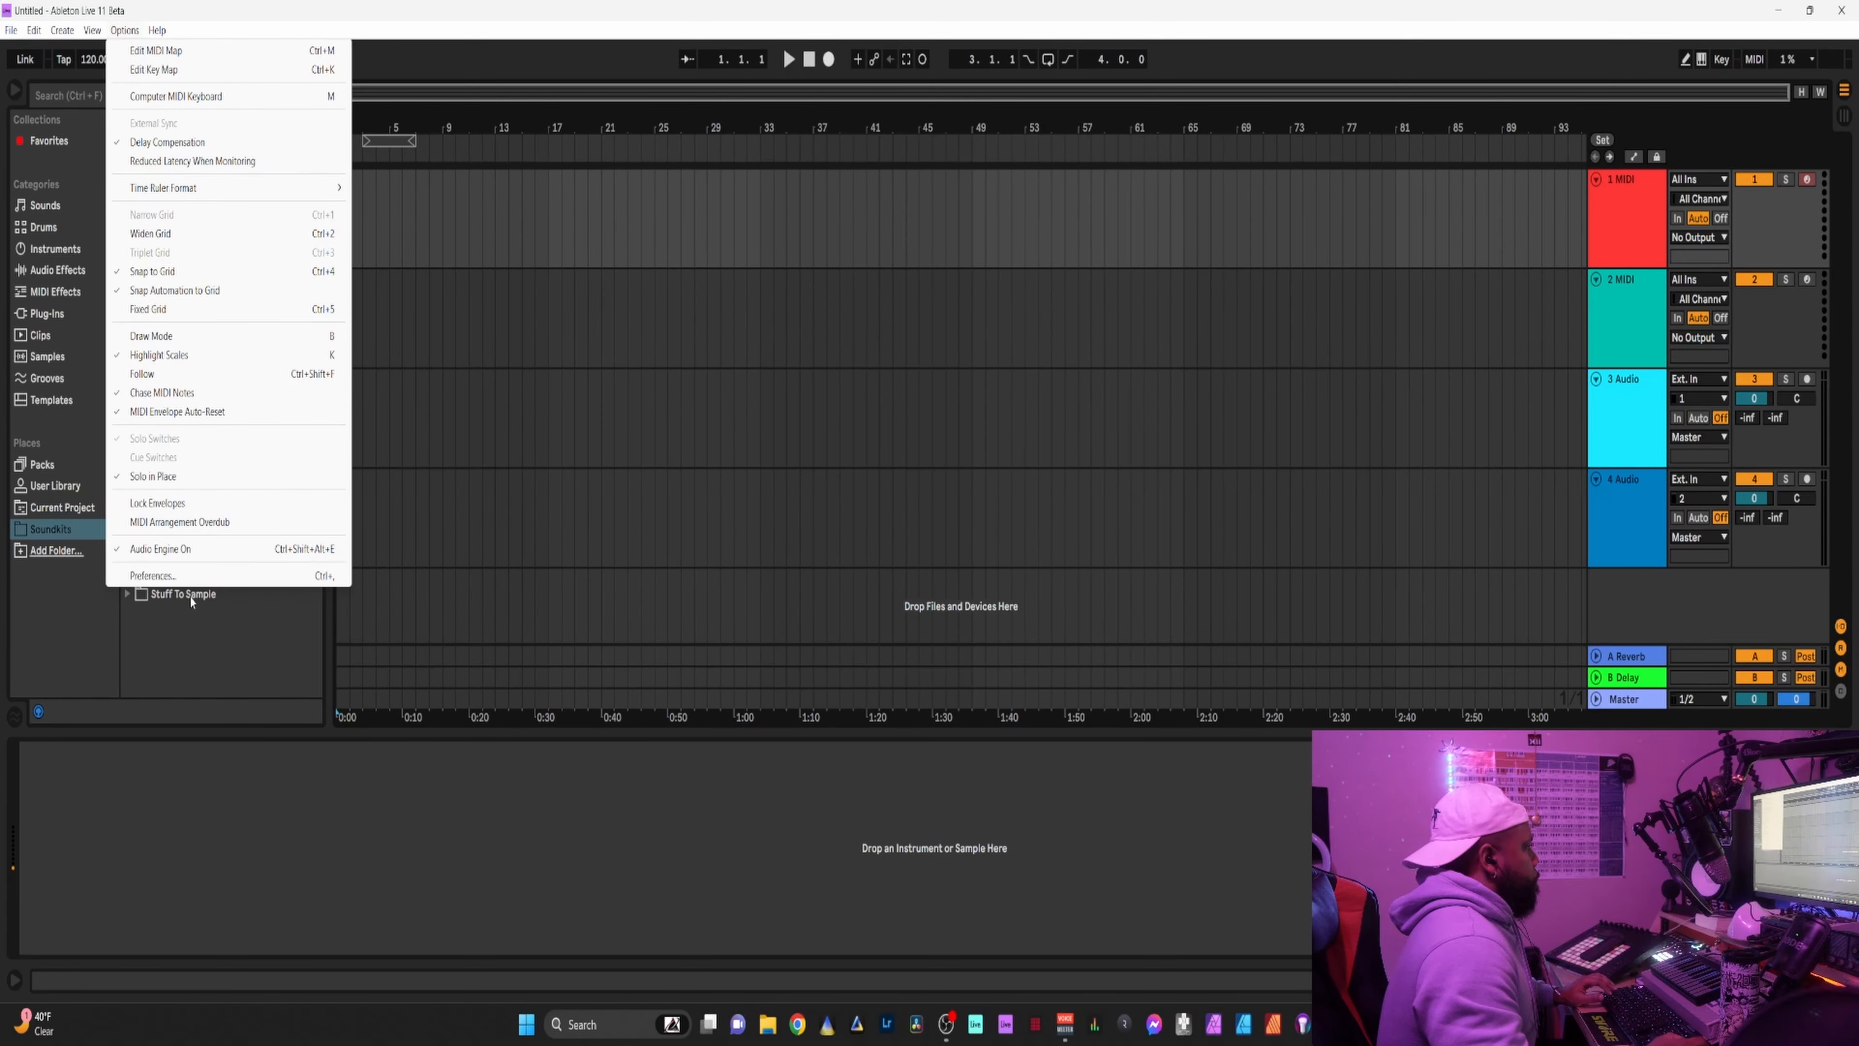
left_click(155, 575)
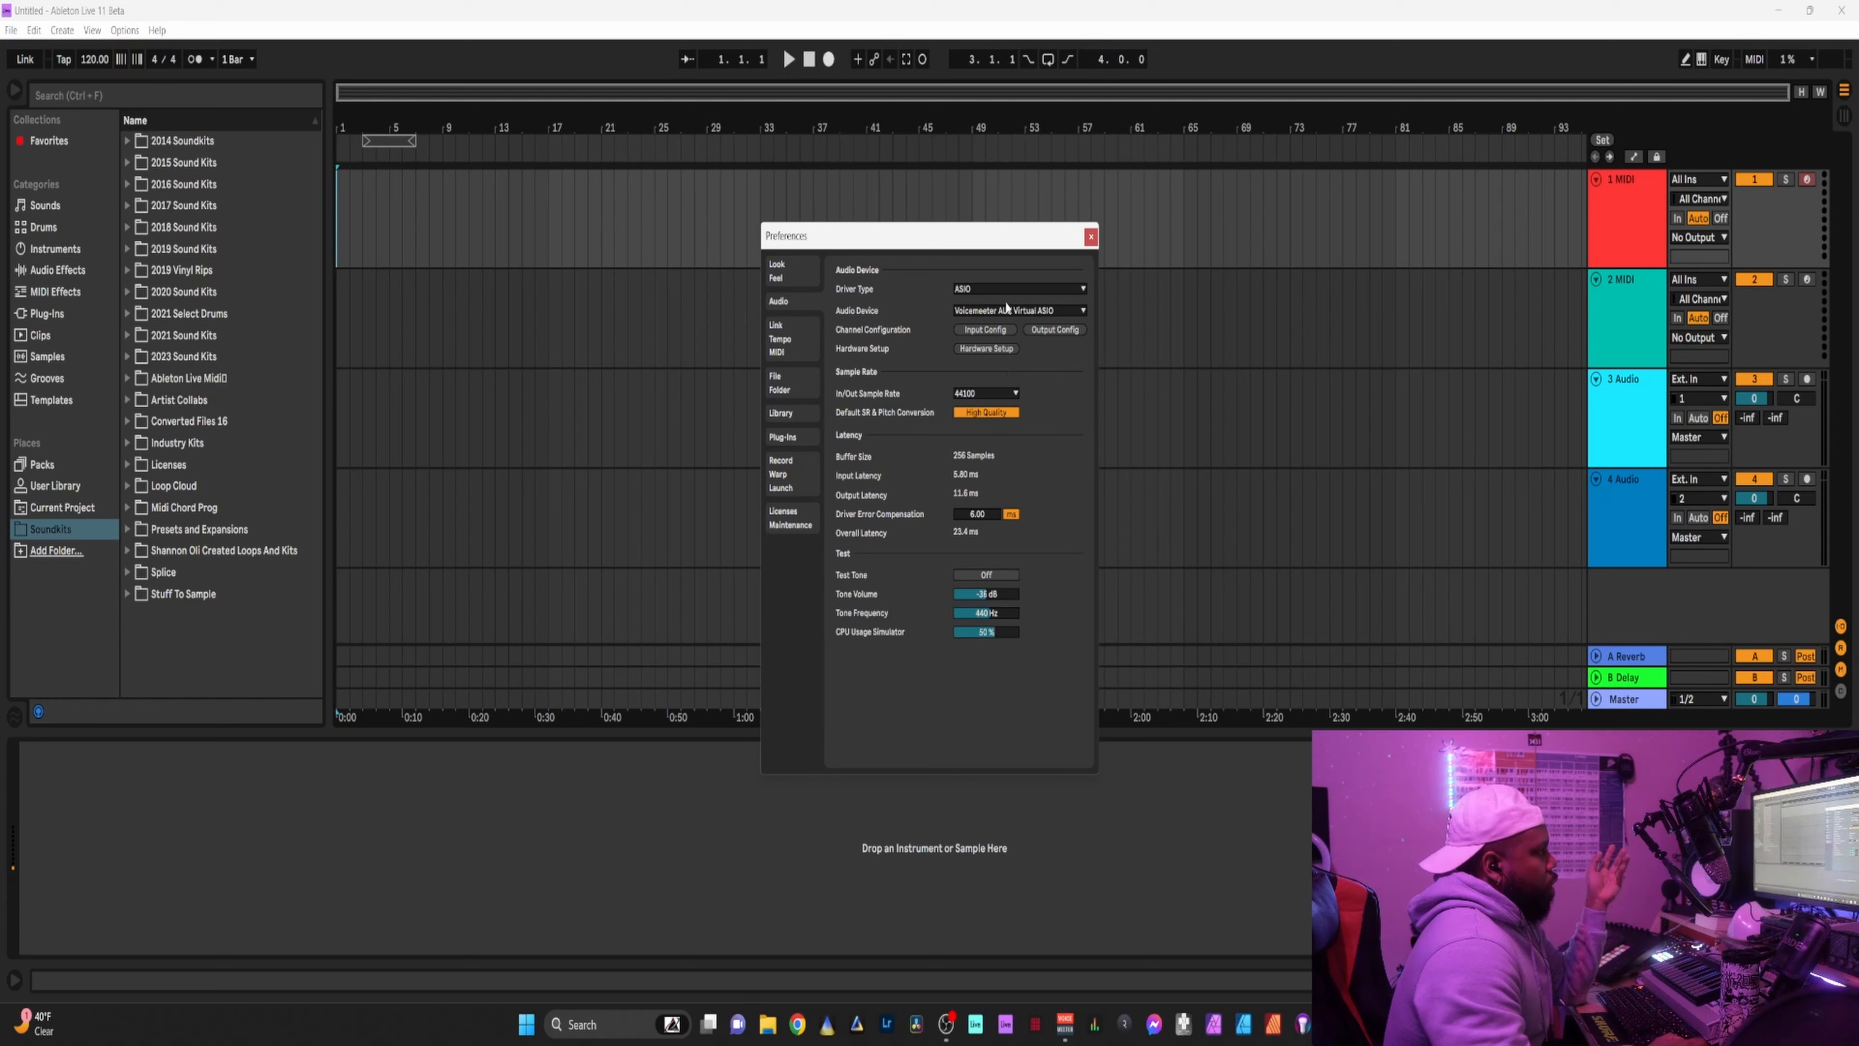
left_click_drag(1010, 236, 1035, 170)
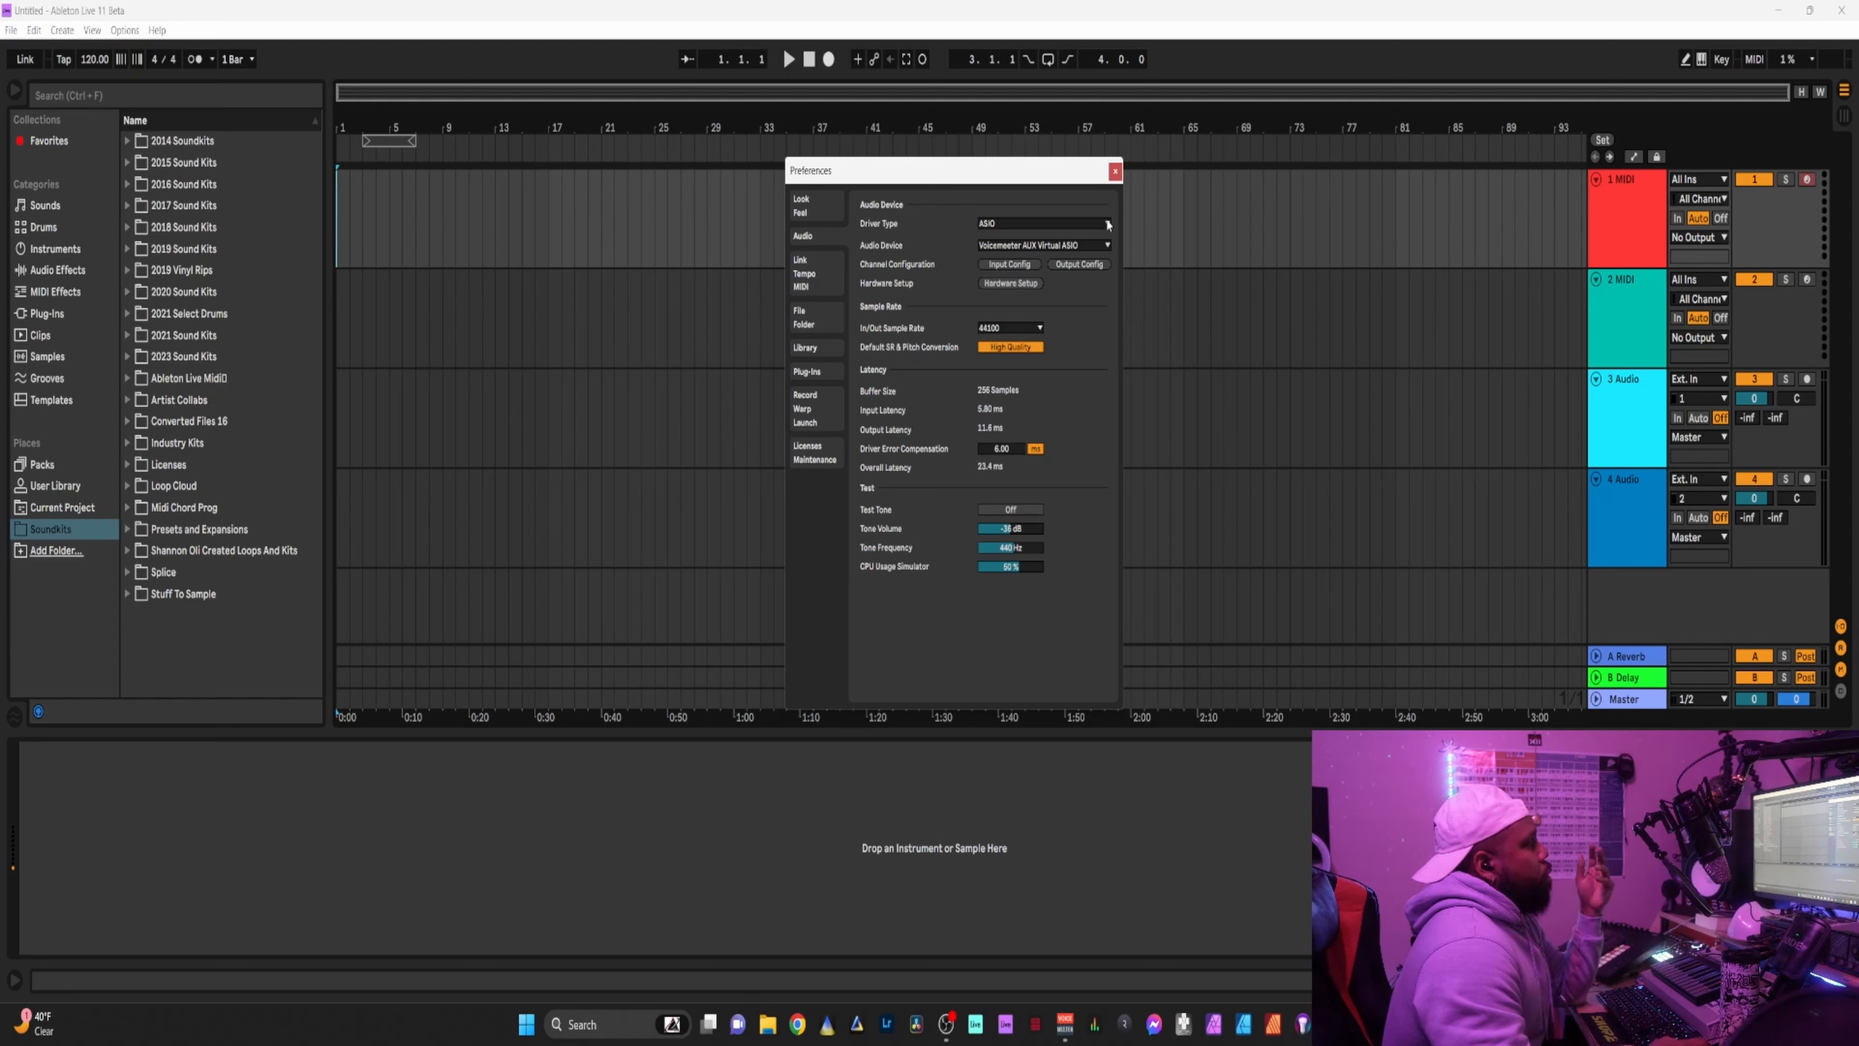
left_click_drag(1078, 180, 1106, 187)
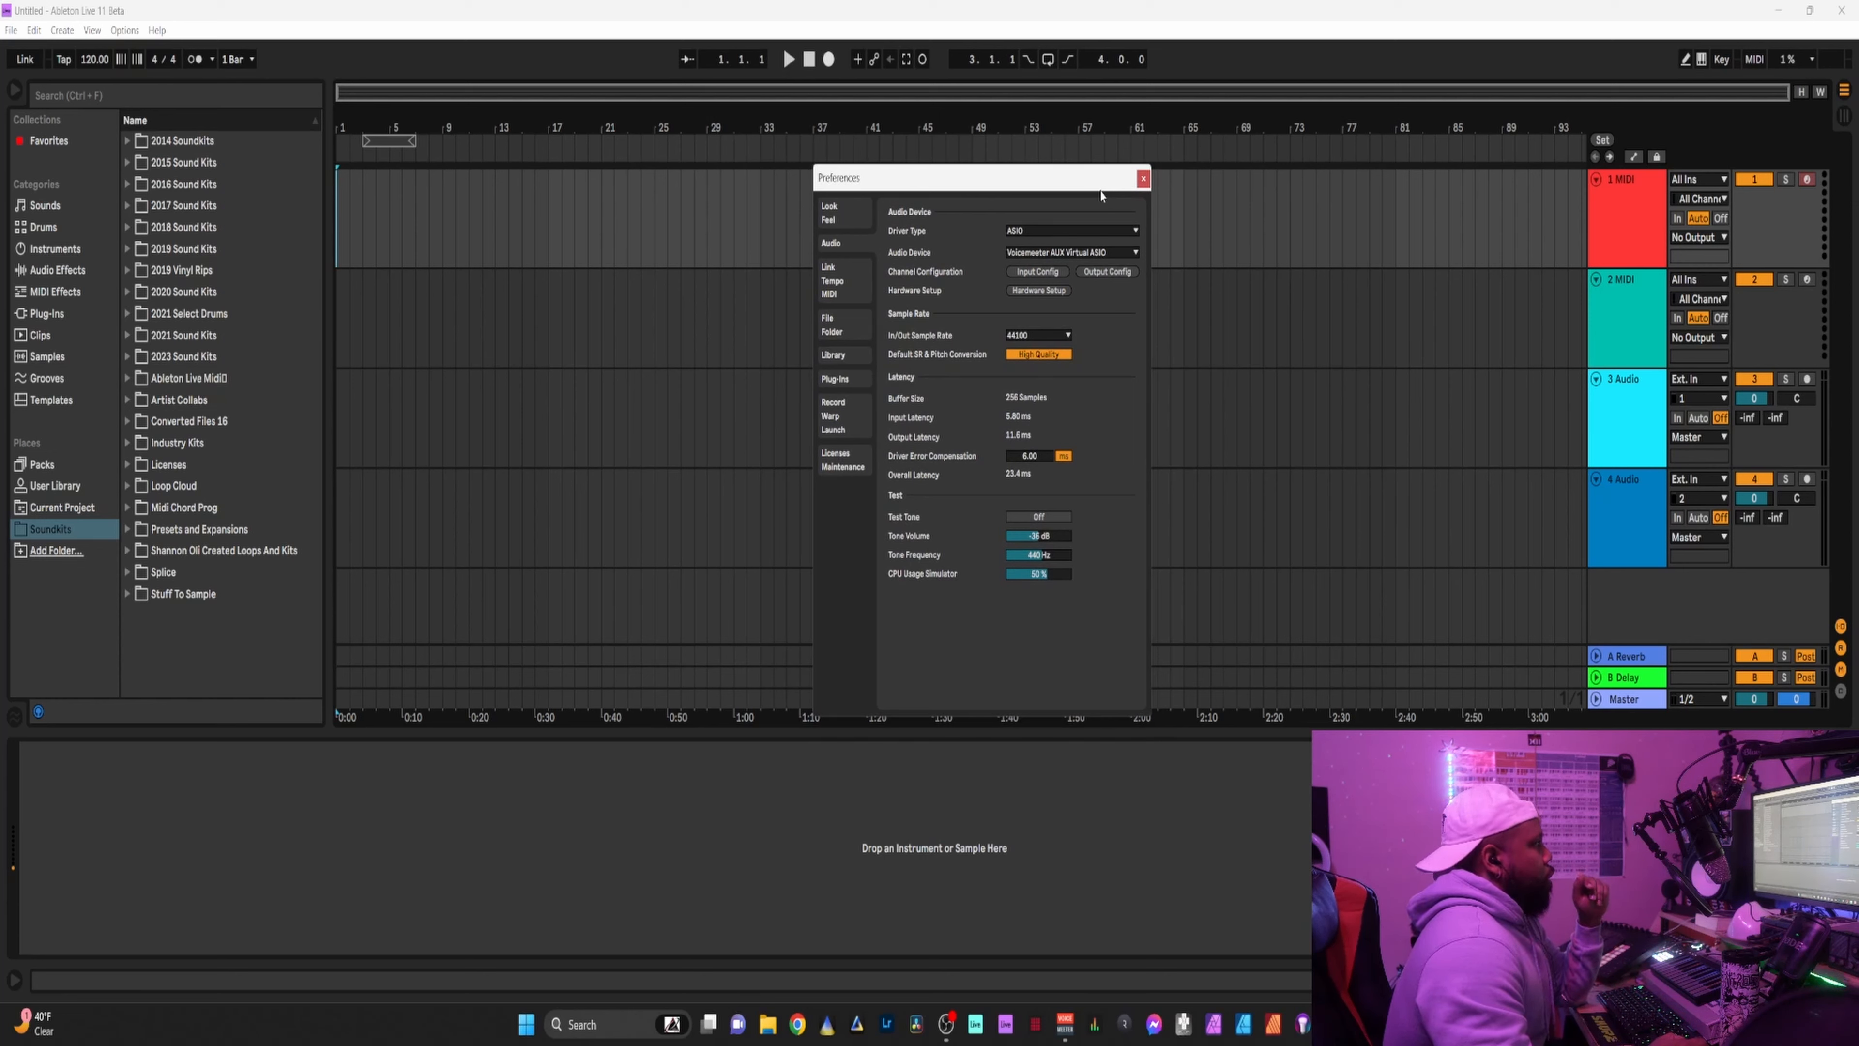
left_click(1068, 252)
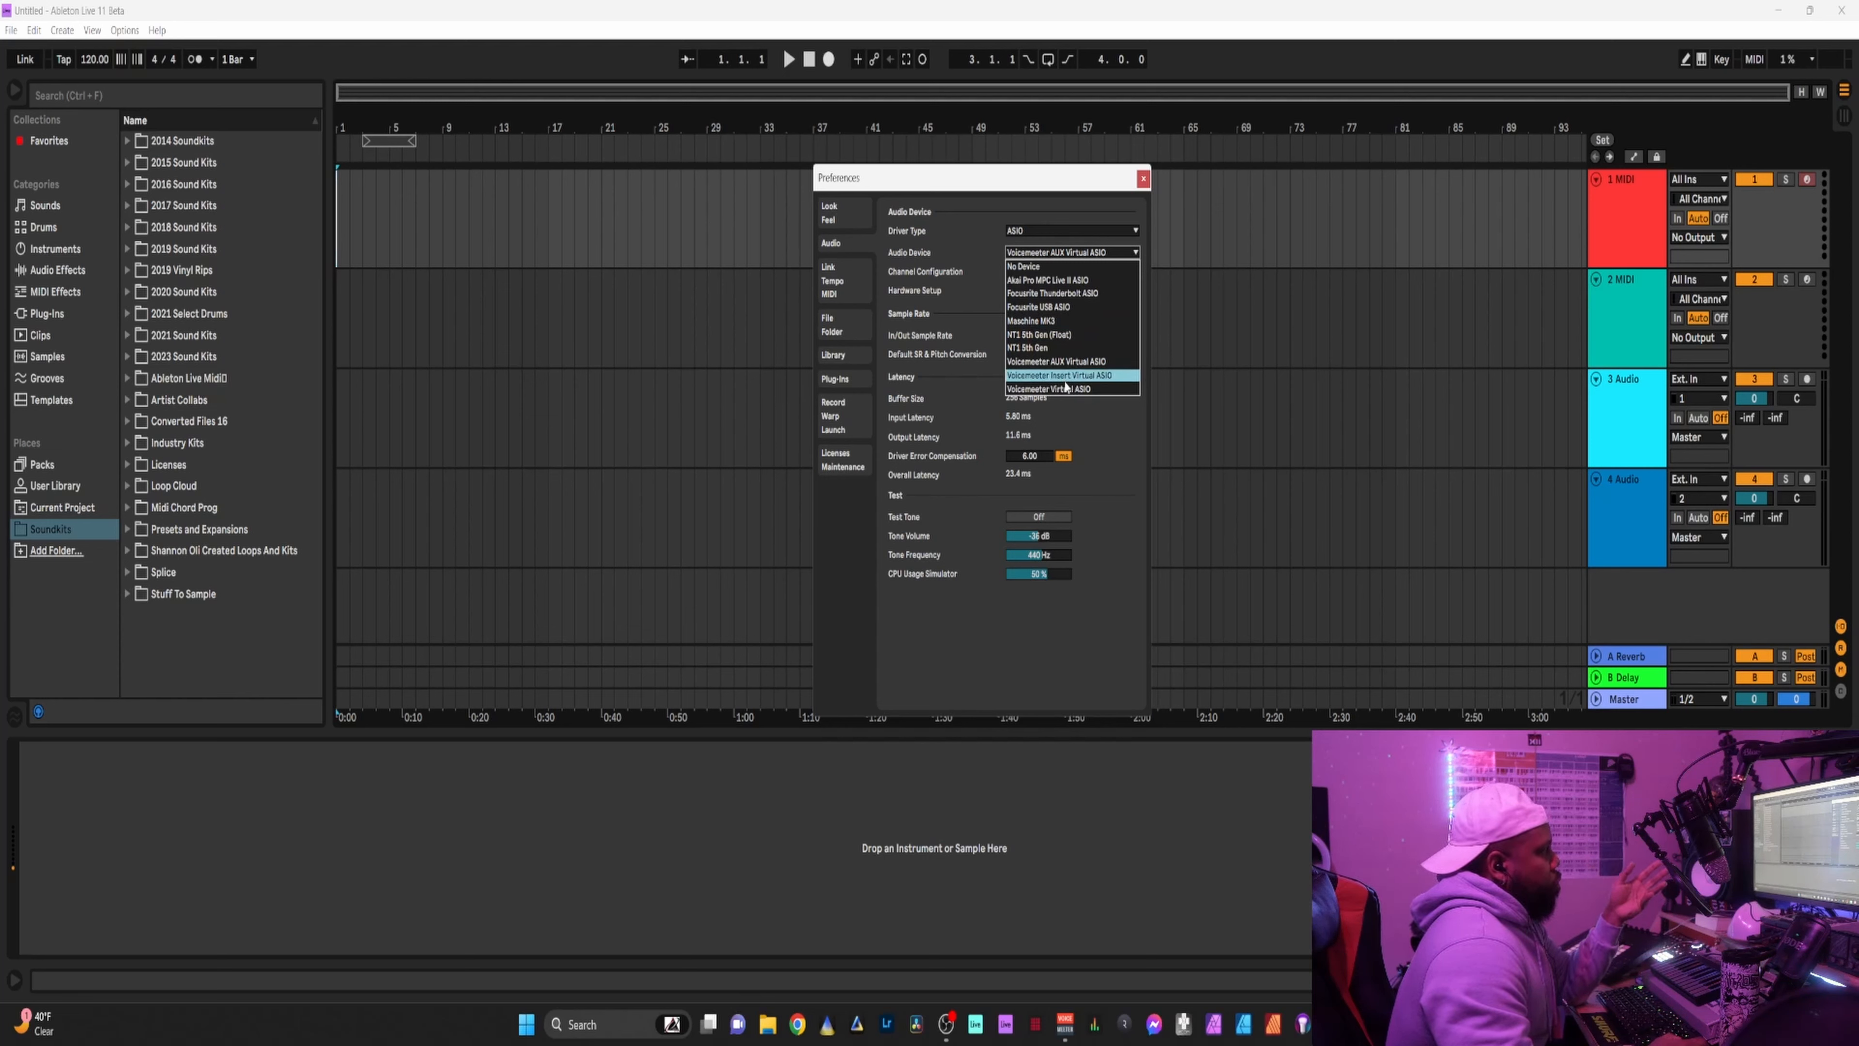
left_click(1110, 474)
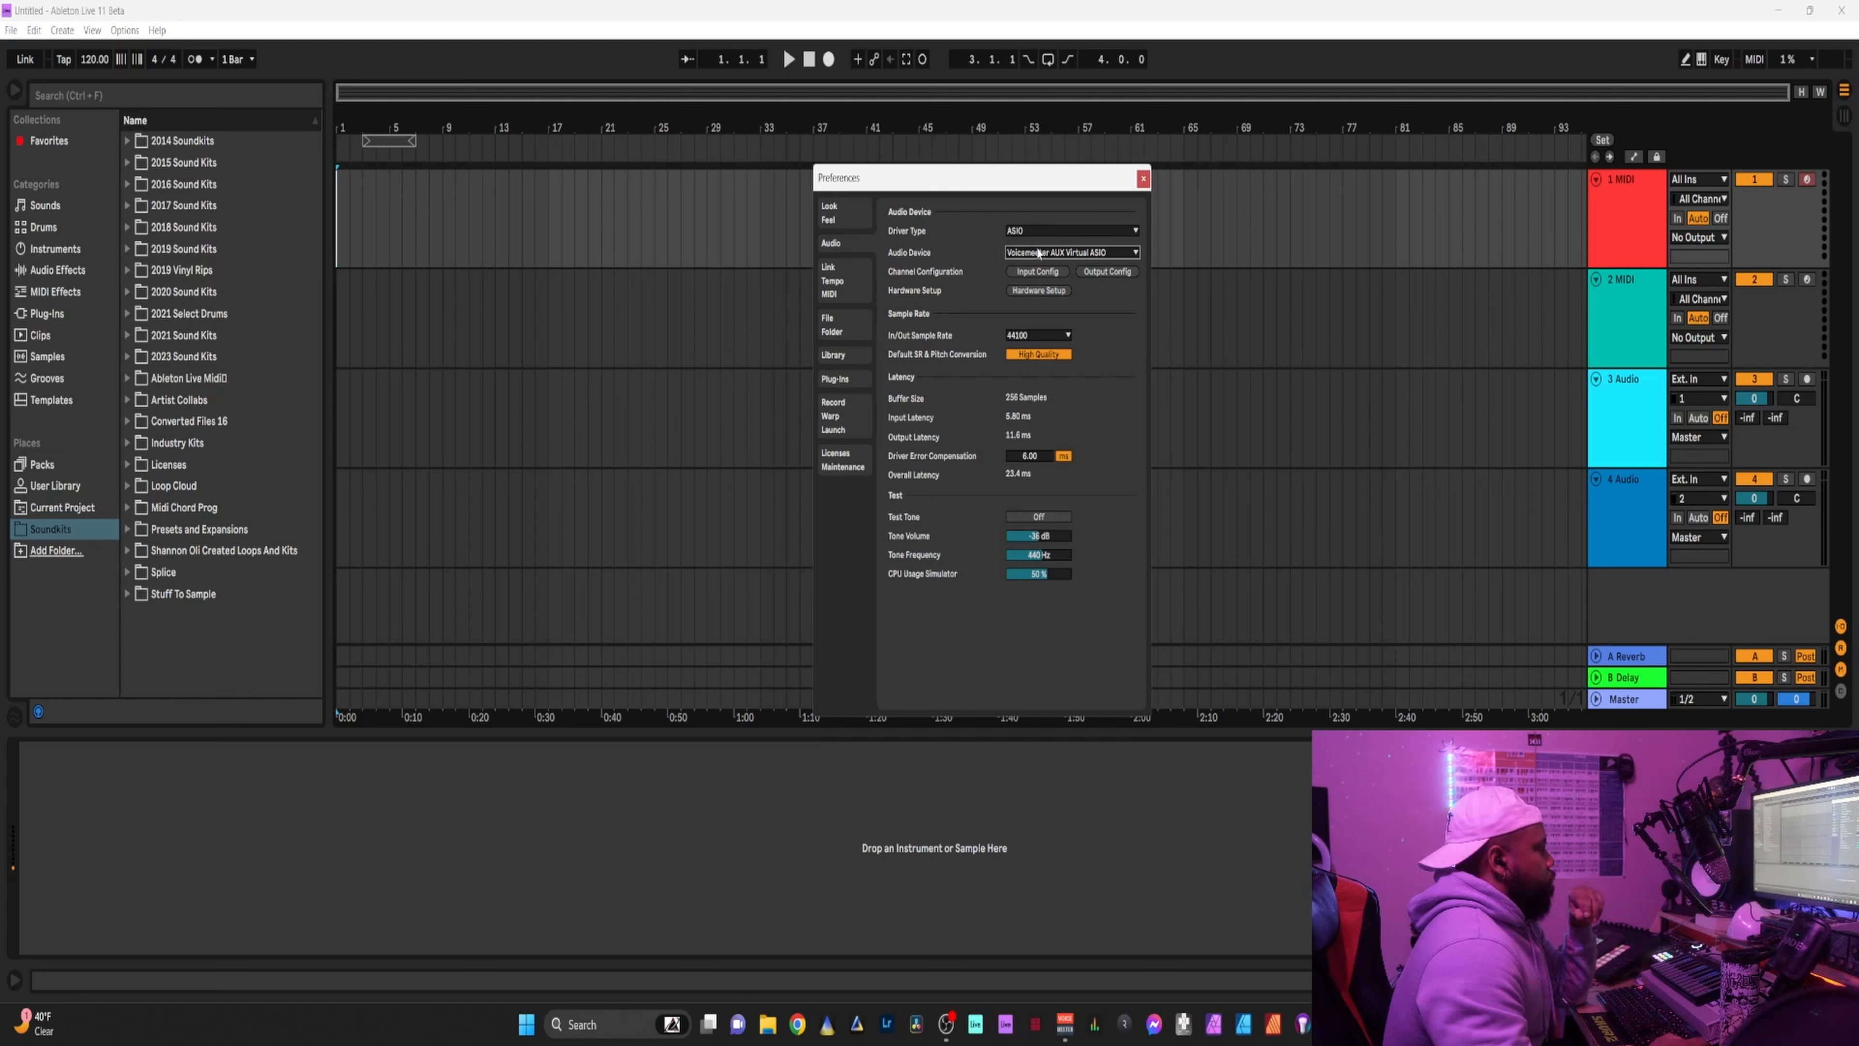
left_click(827, 274)
left_click(839, 244)
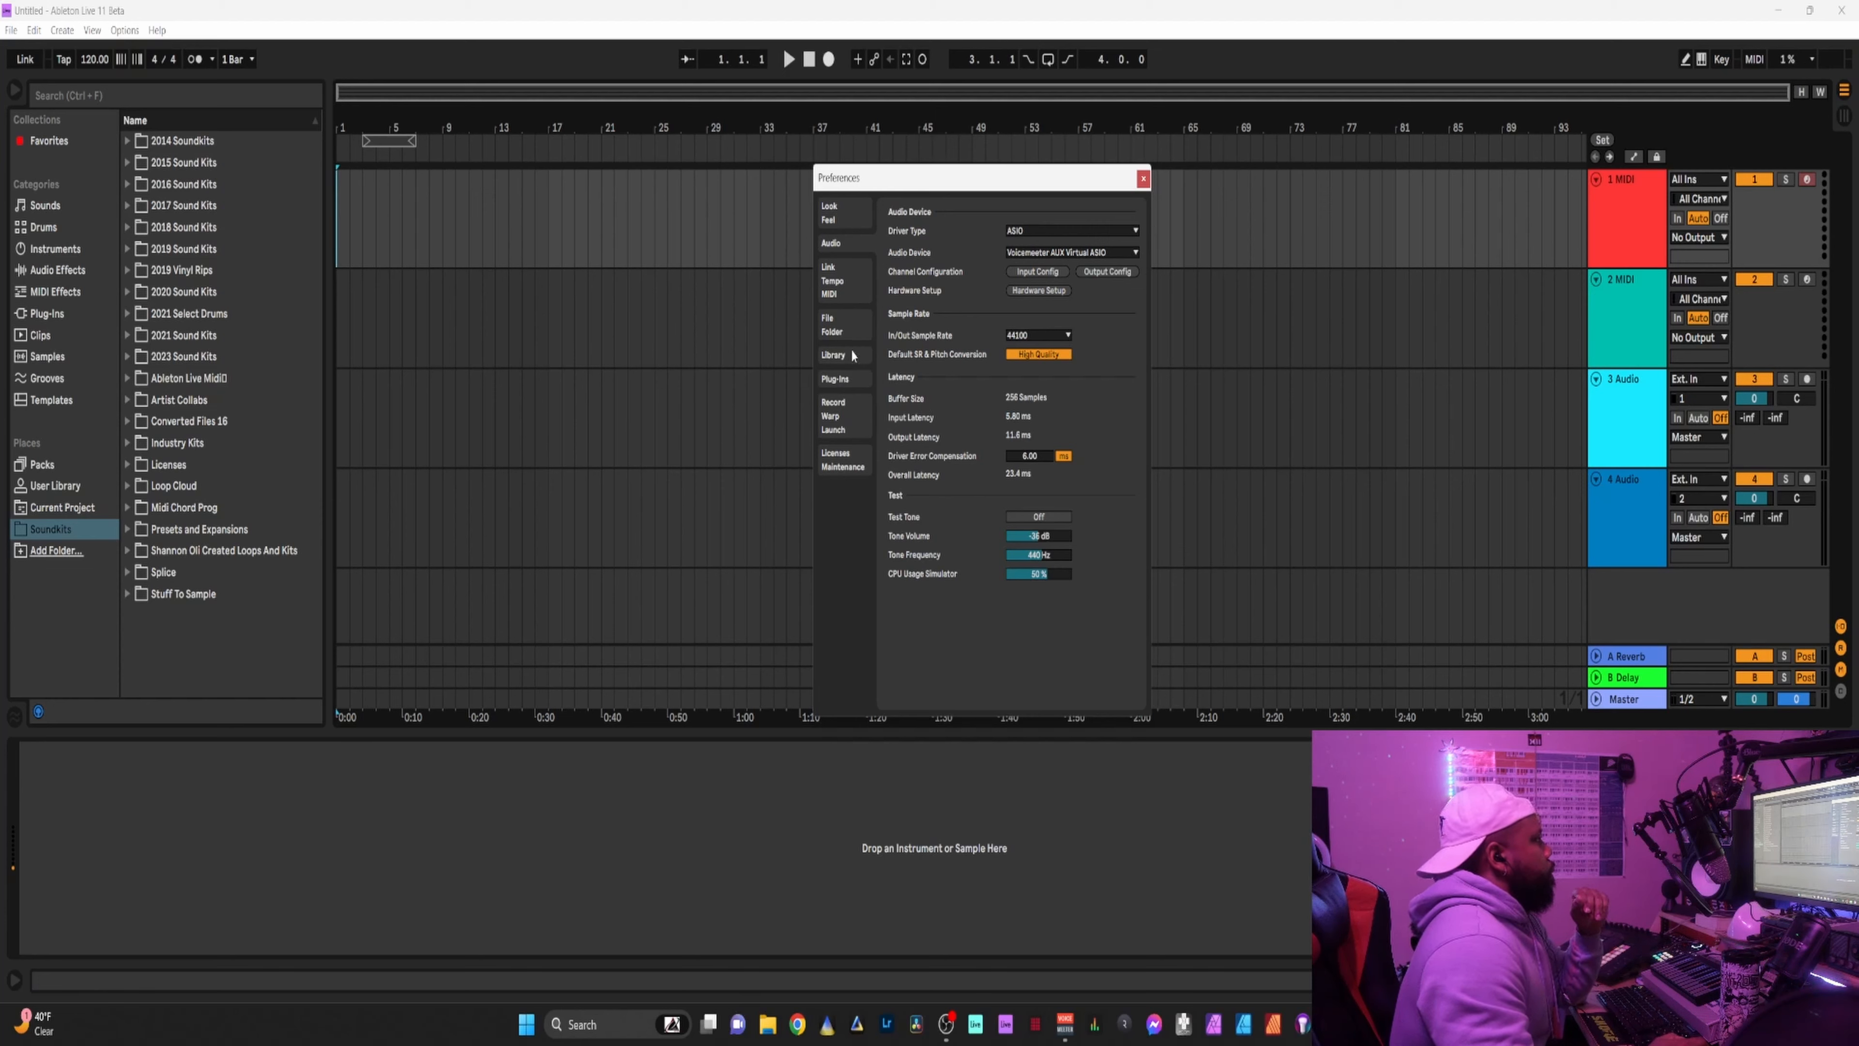
Review the plug-in source folders and the Look/Feel settings in the Preferences, and close the window.
left_click(835, 379)
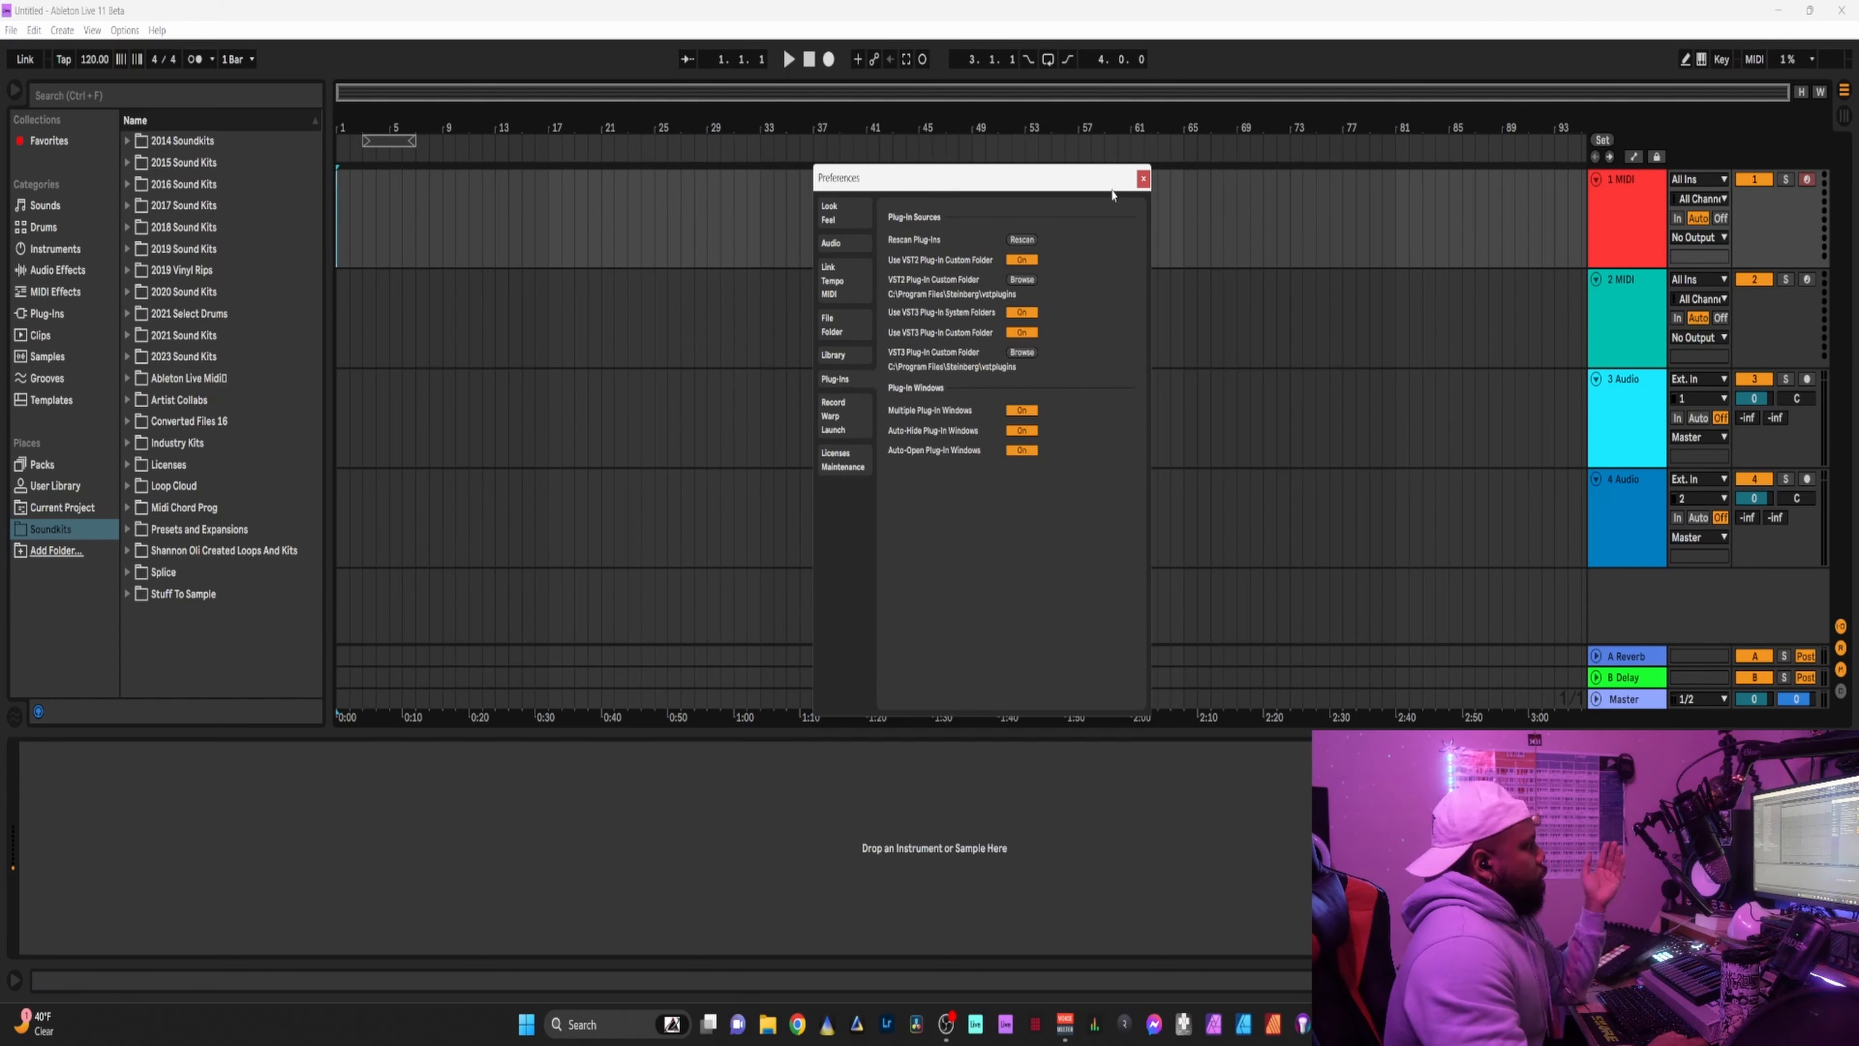
left_click_drag(1097, 182, 1089, 157)
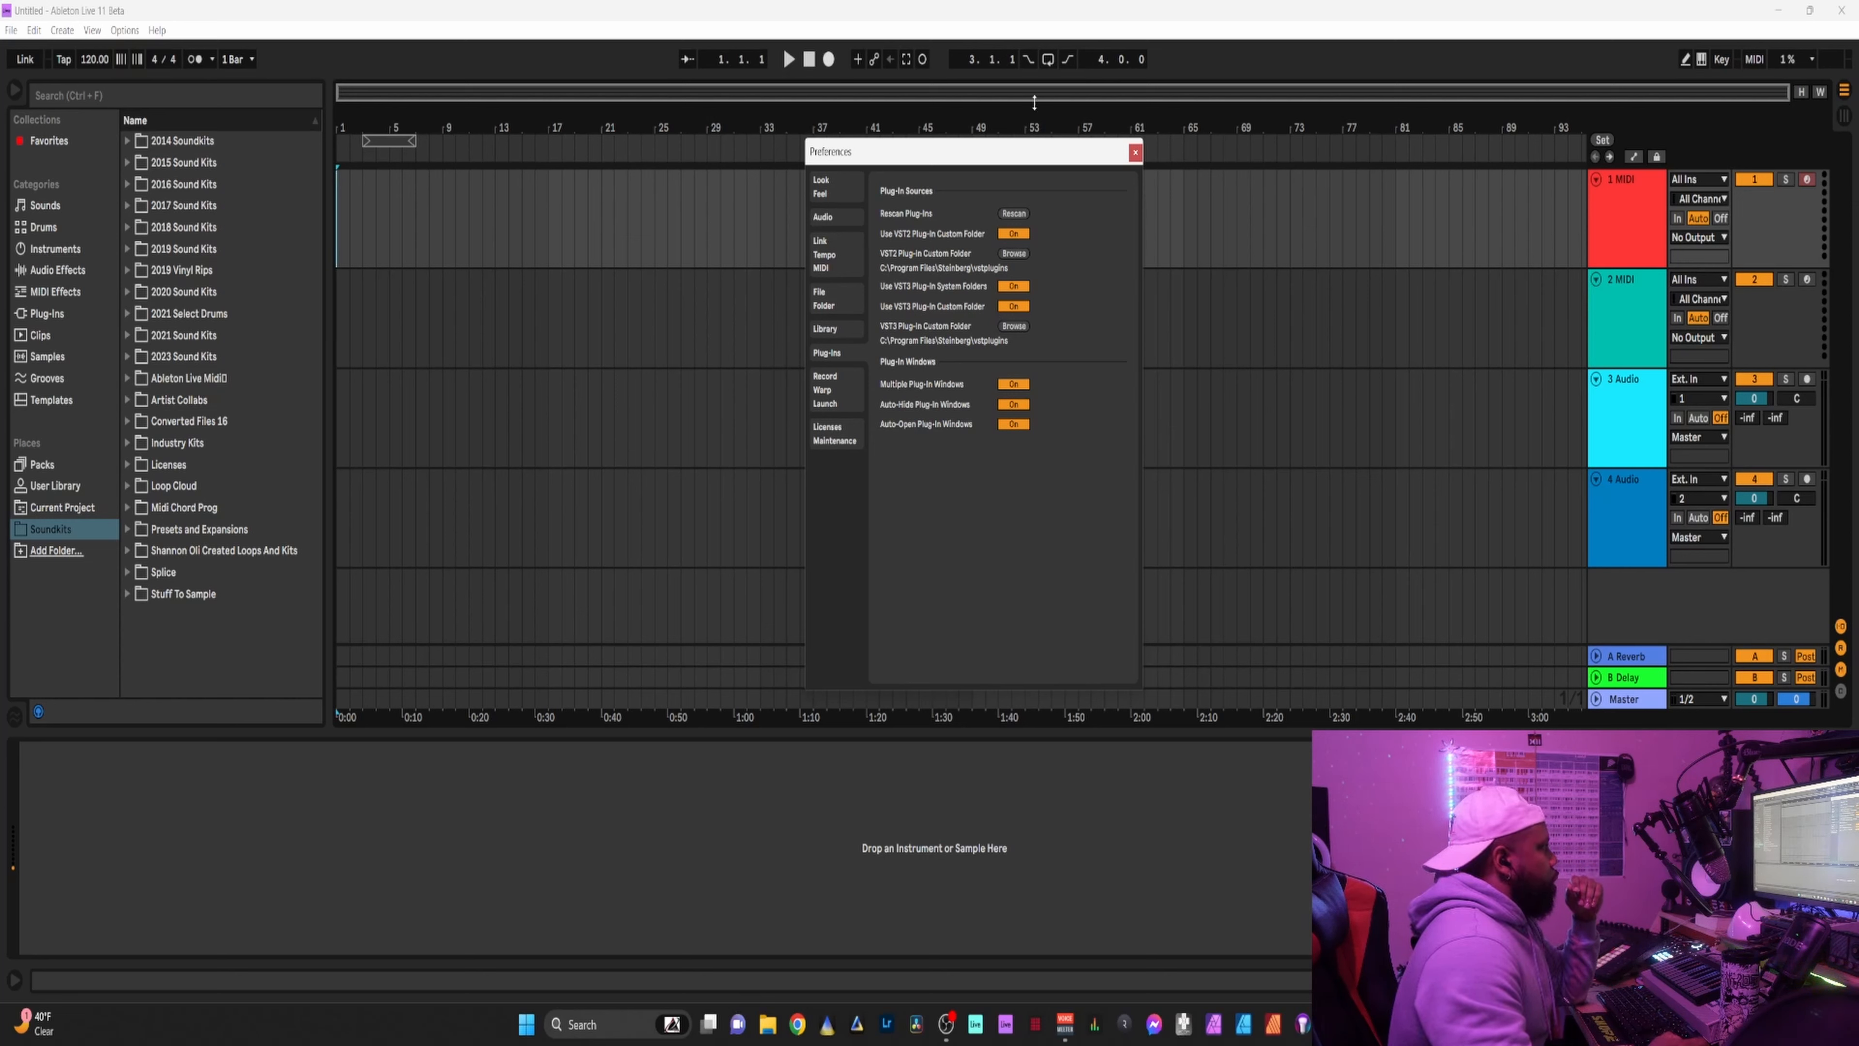
left_click(851, 190)
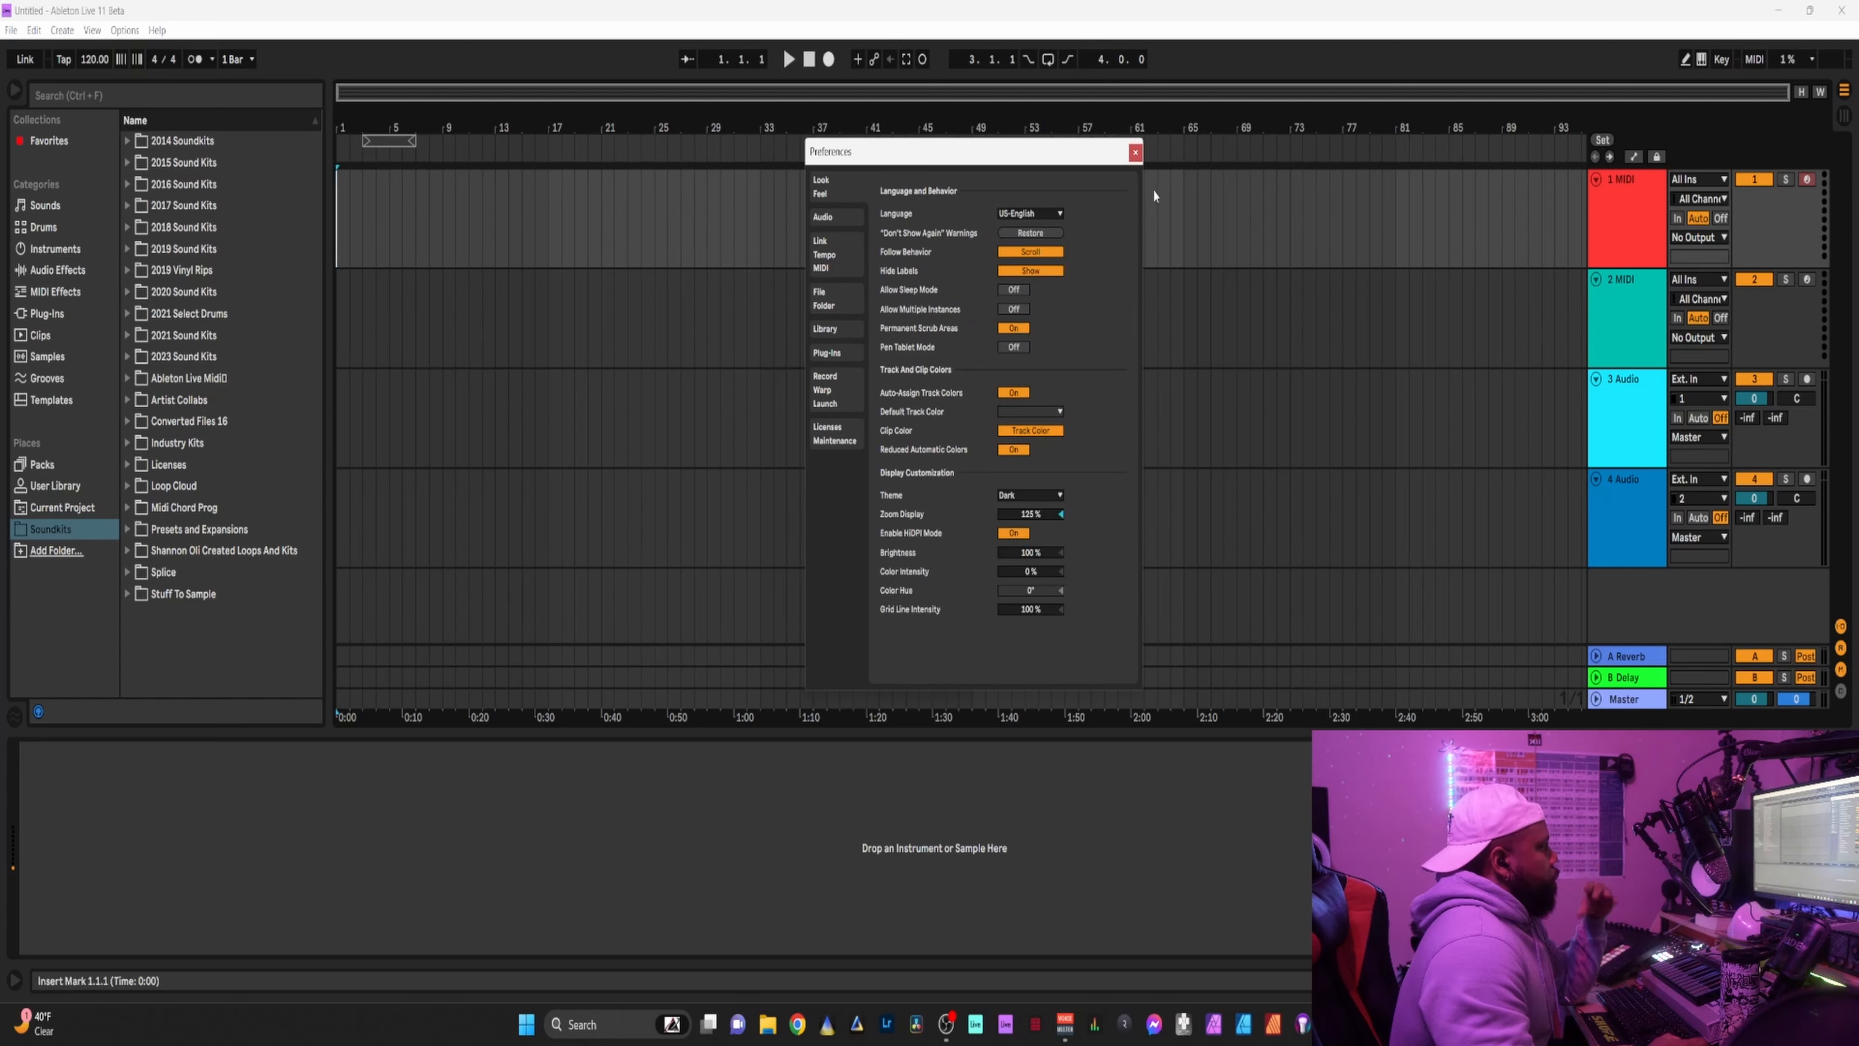
left_click(1134, 152)
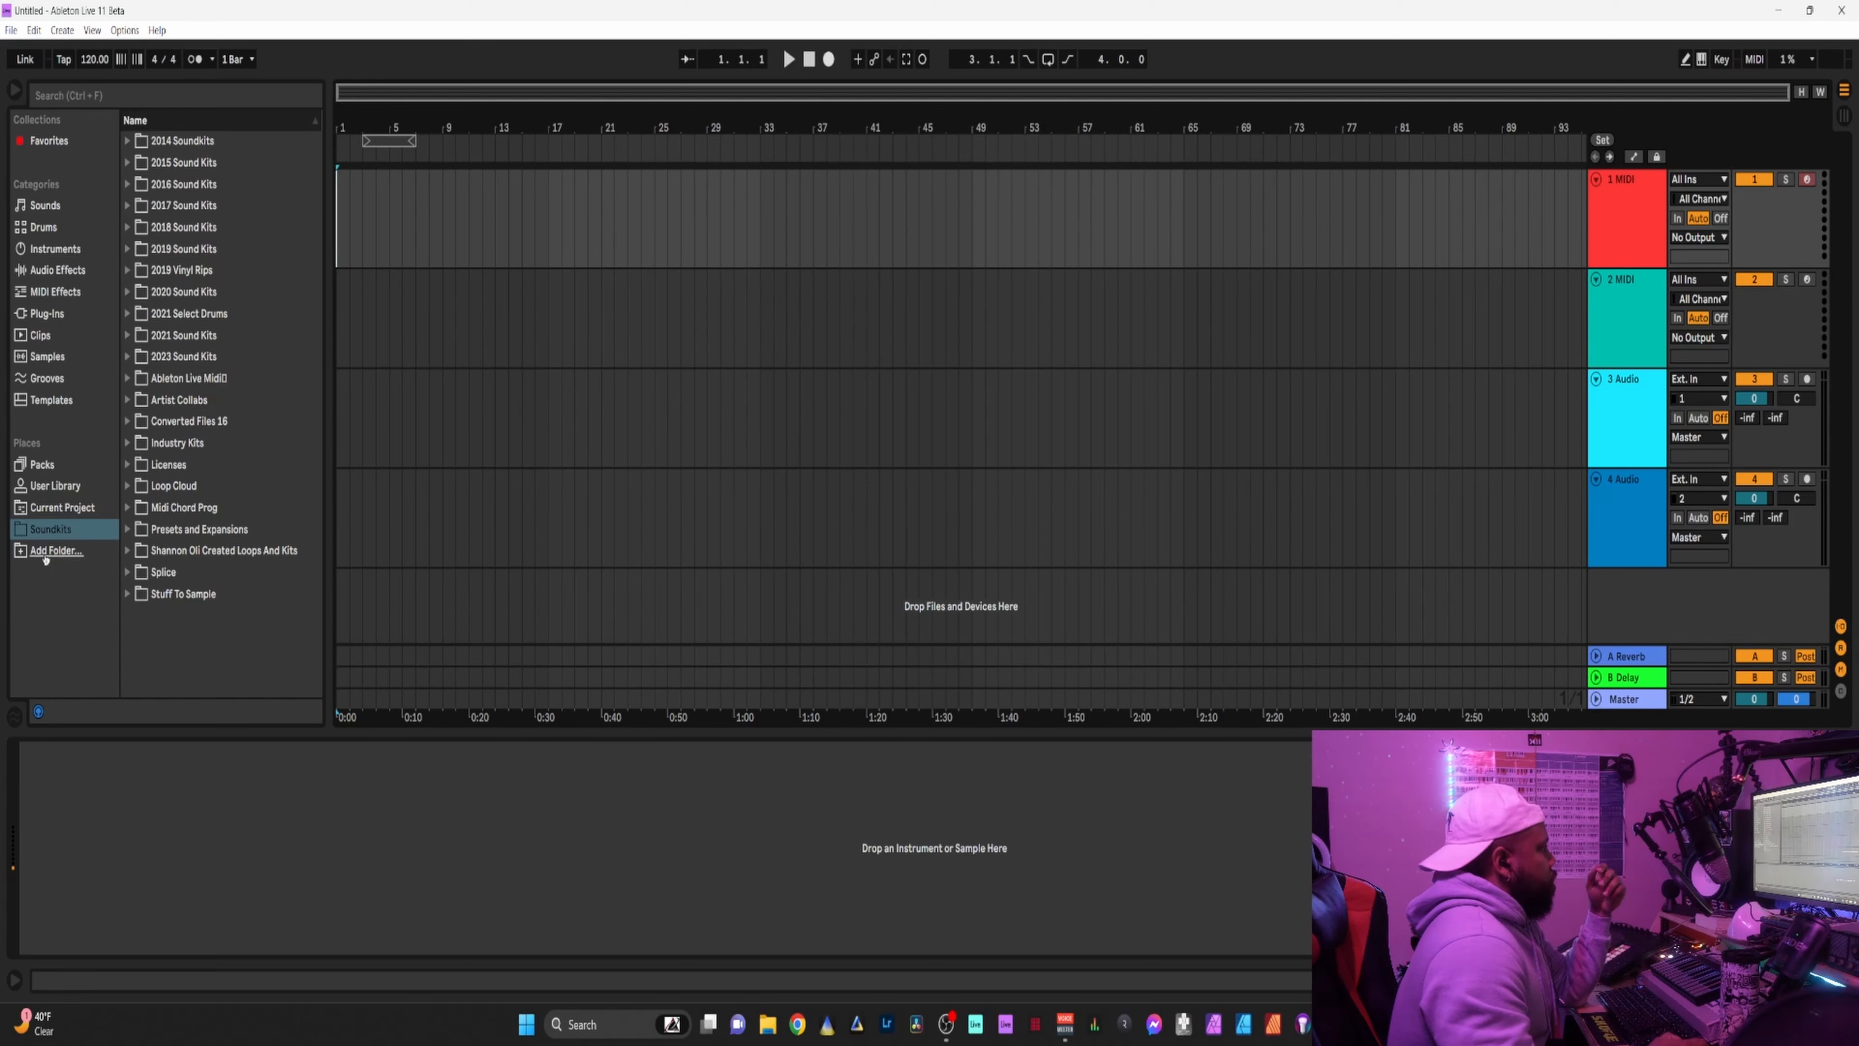
Browse the Soundkits folder and the VST and VST3 groups of the Plug-Ins category.
left_click(57, 529)
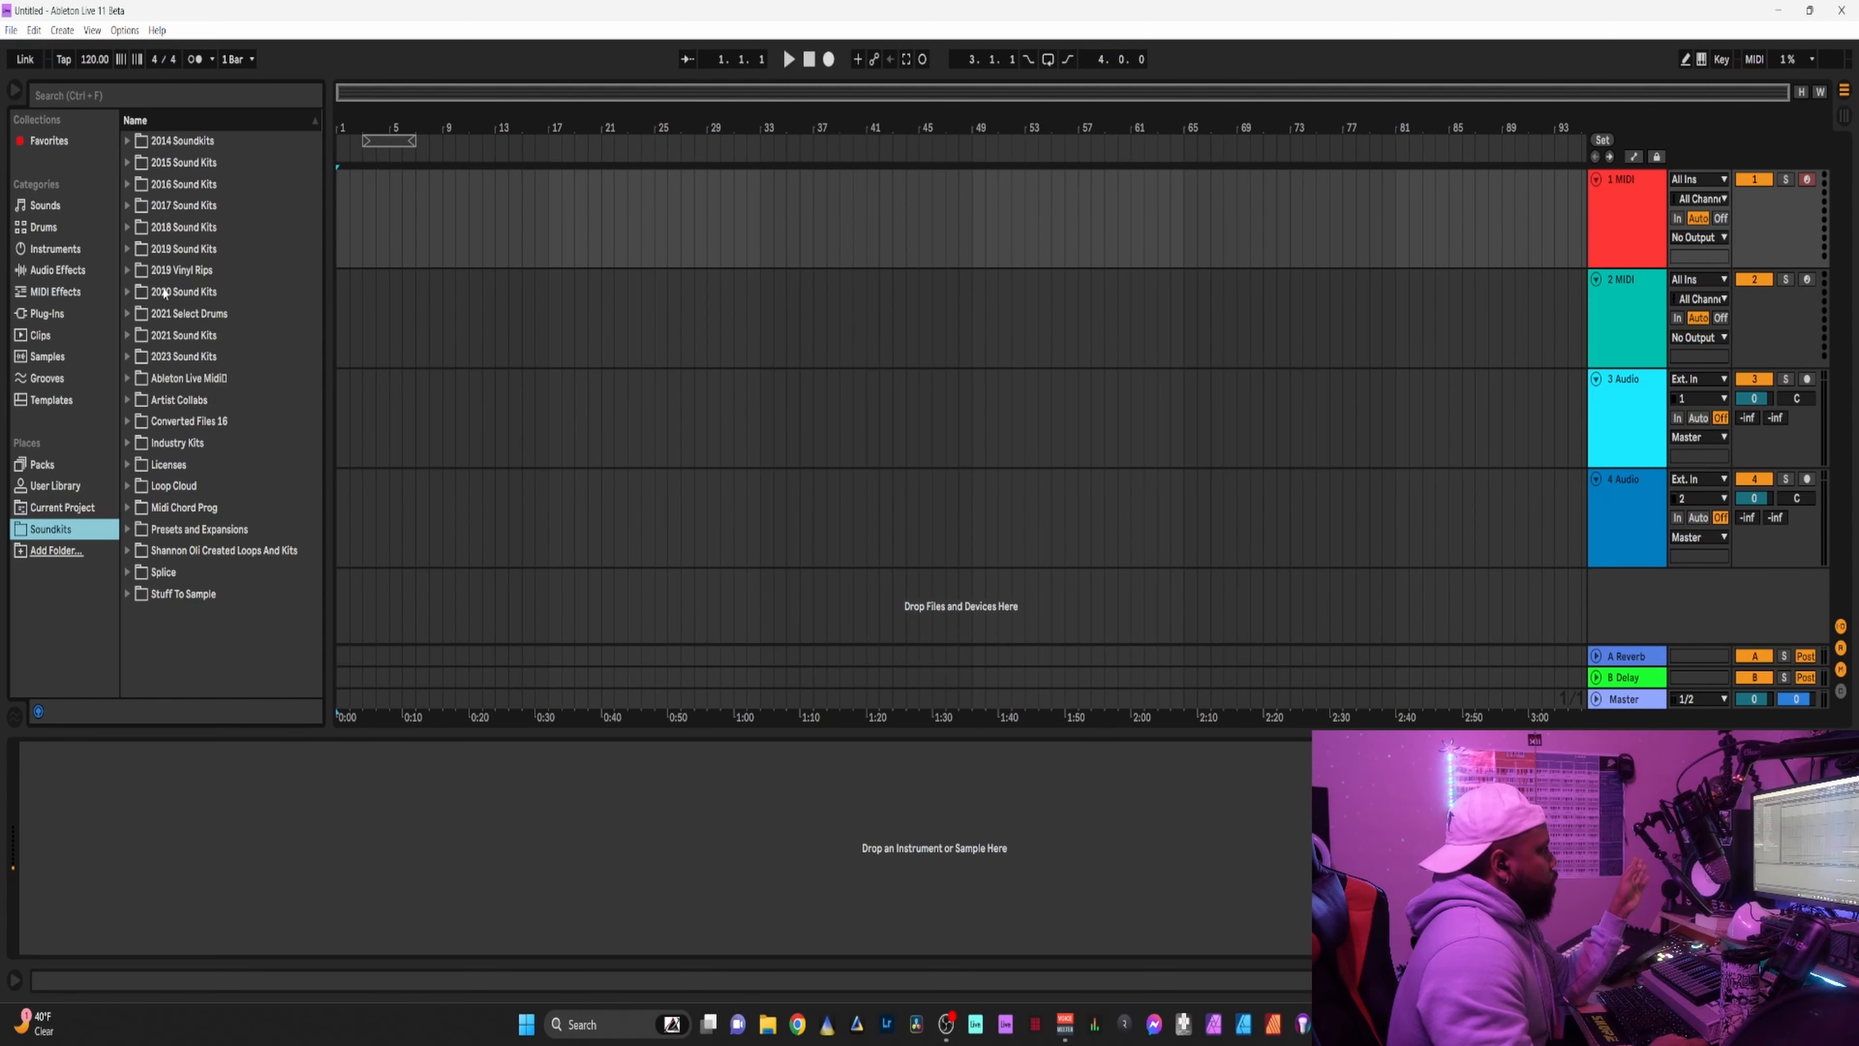
left_click(46, 313)
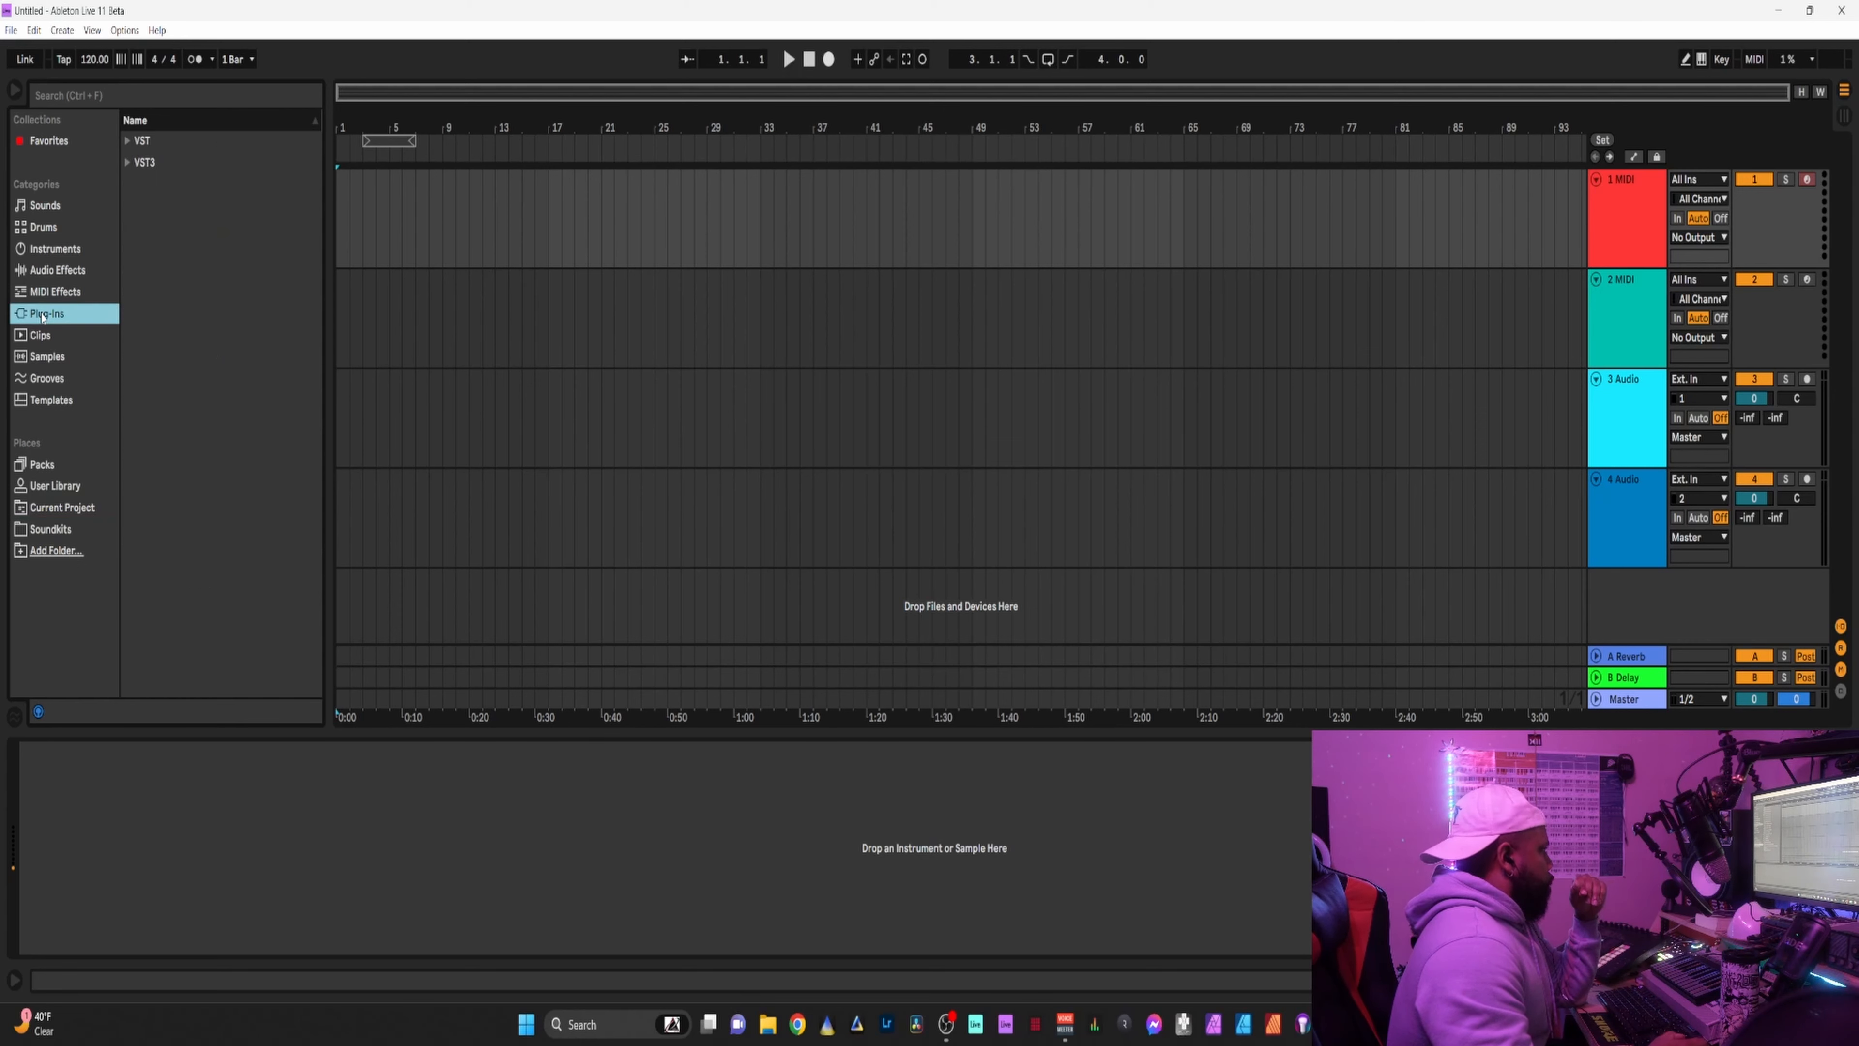
left_click(128, 140)
left_click(127, 140)
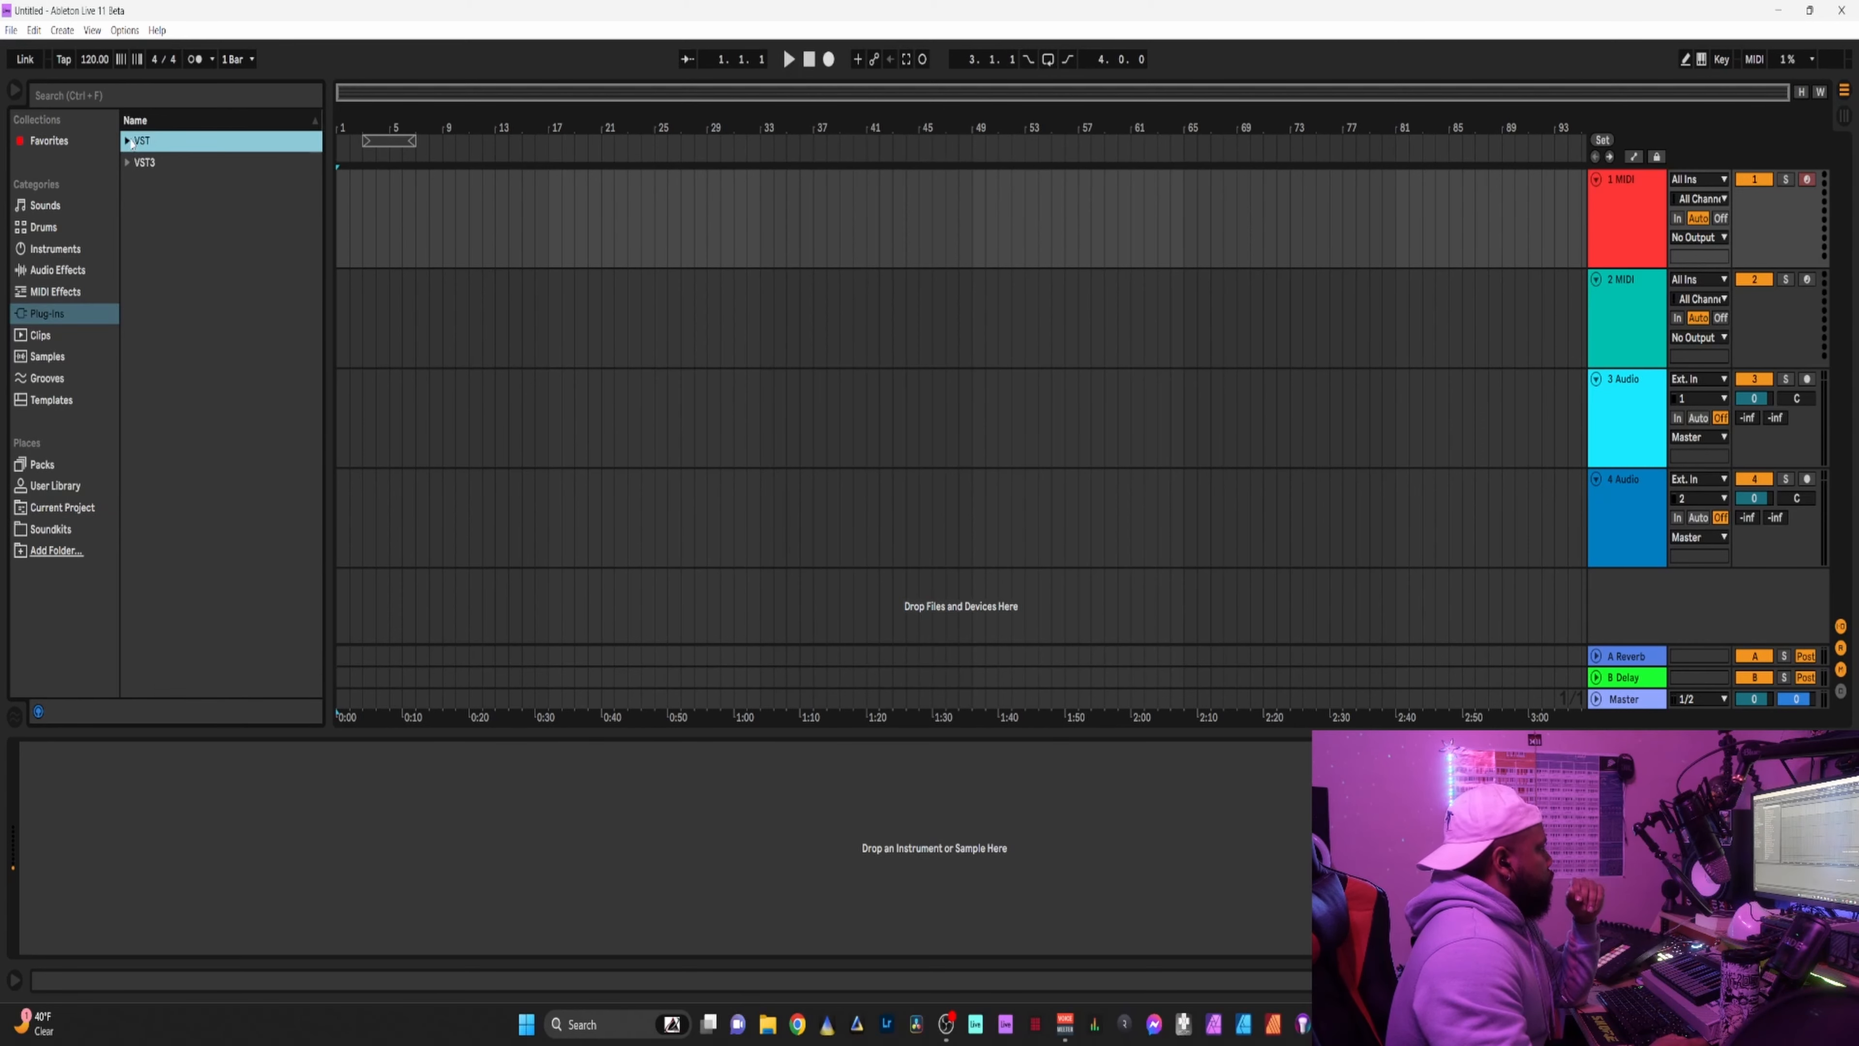
left_click(126, 164)
left_click(126, 164)
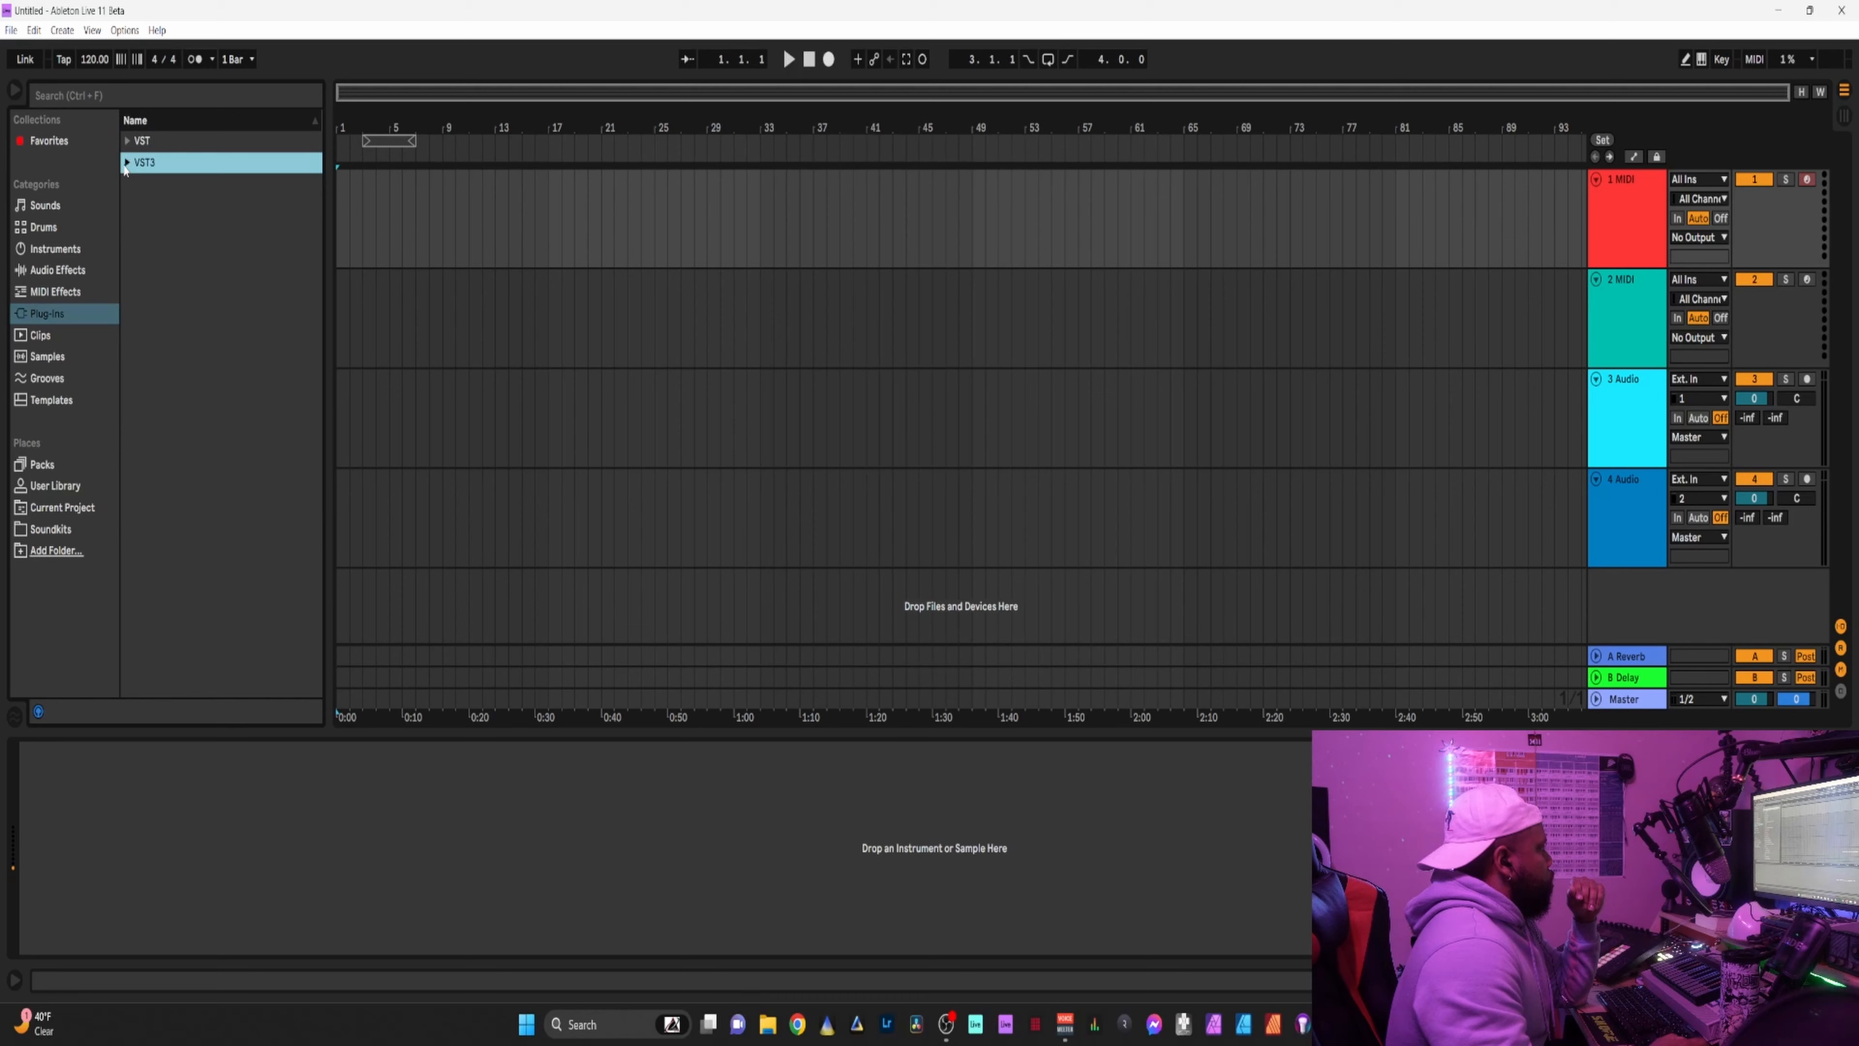
Look through the browser's MIDI Effects, Audio Effects and Sounds categories, checking the EQ & Filters, Pitch & Modulation and Dynamics groups.
left_click(67, 293)
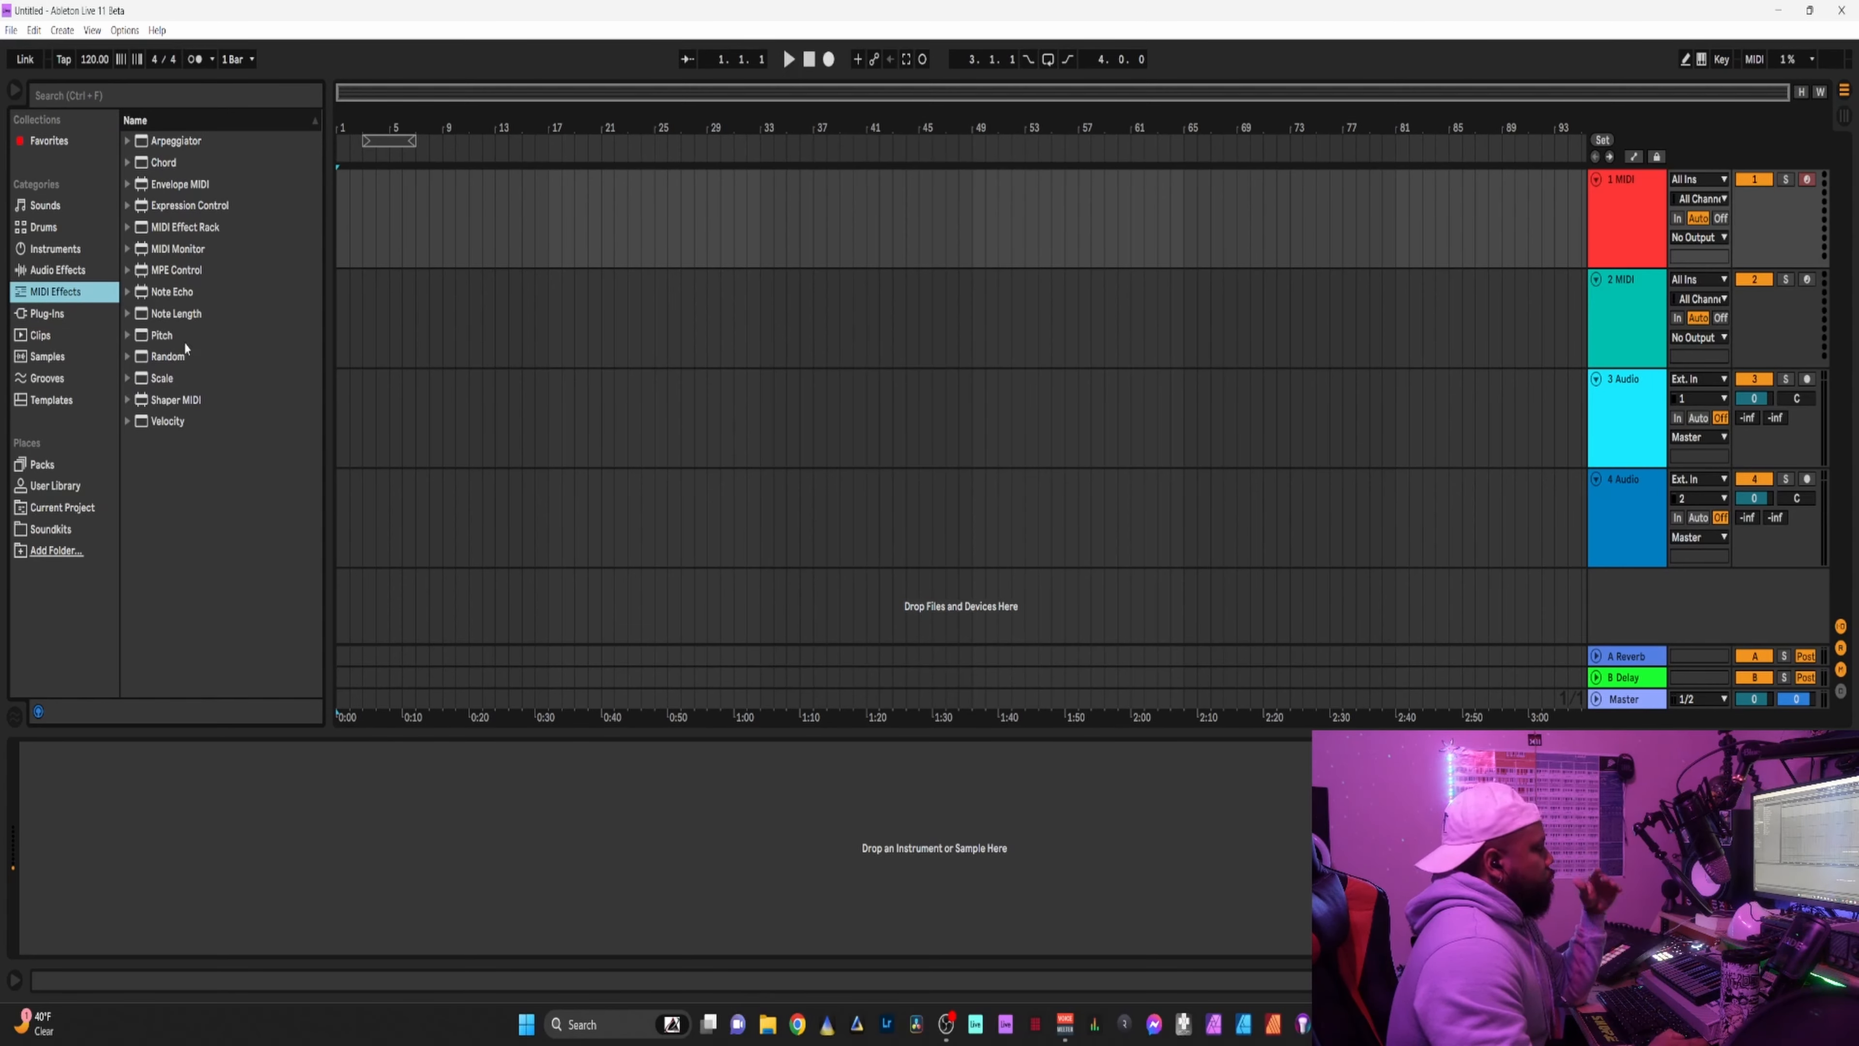
left_click(70, 270)
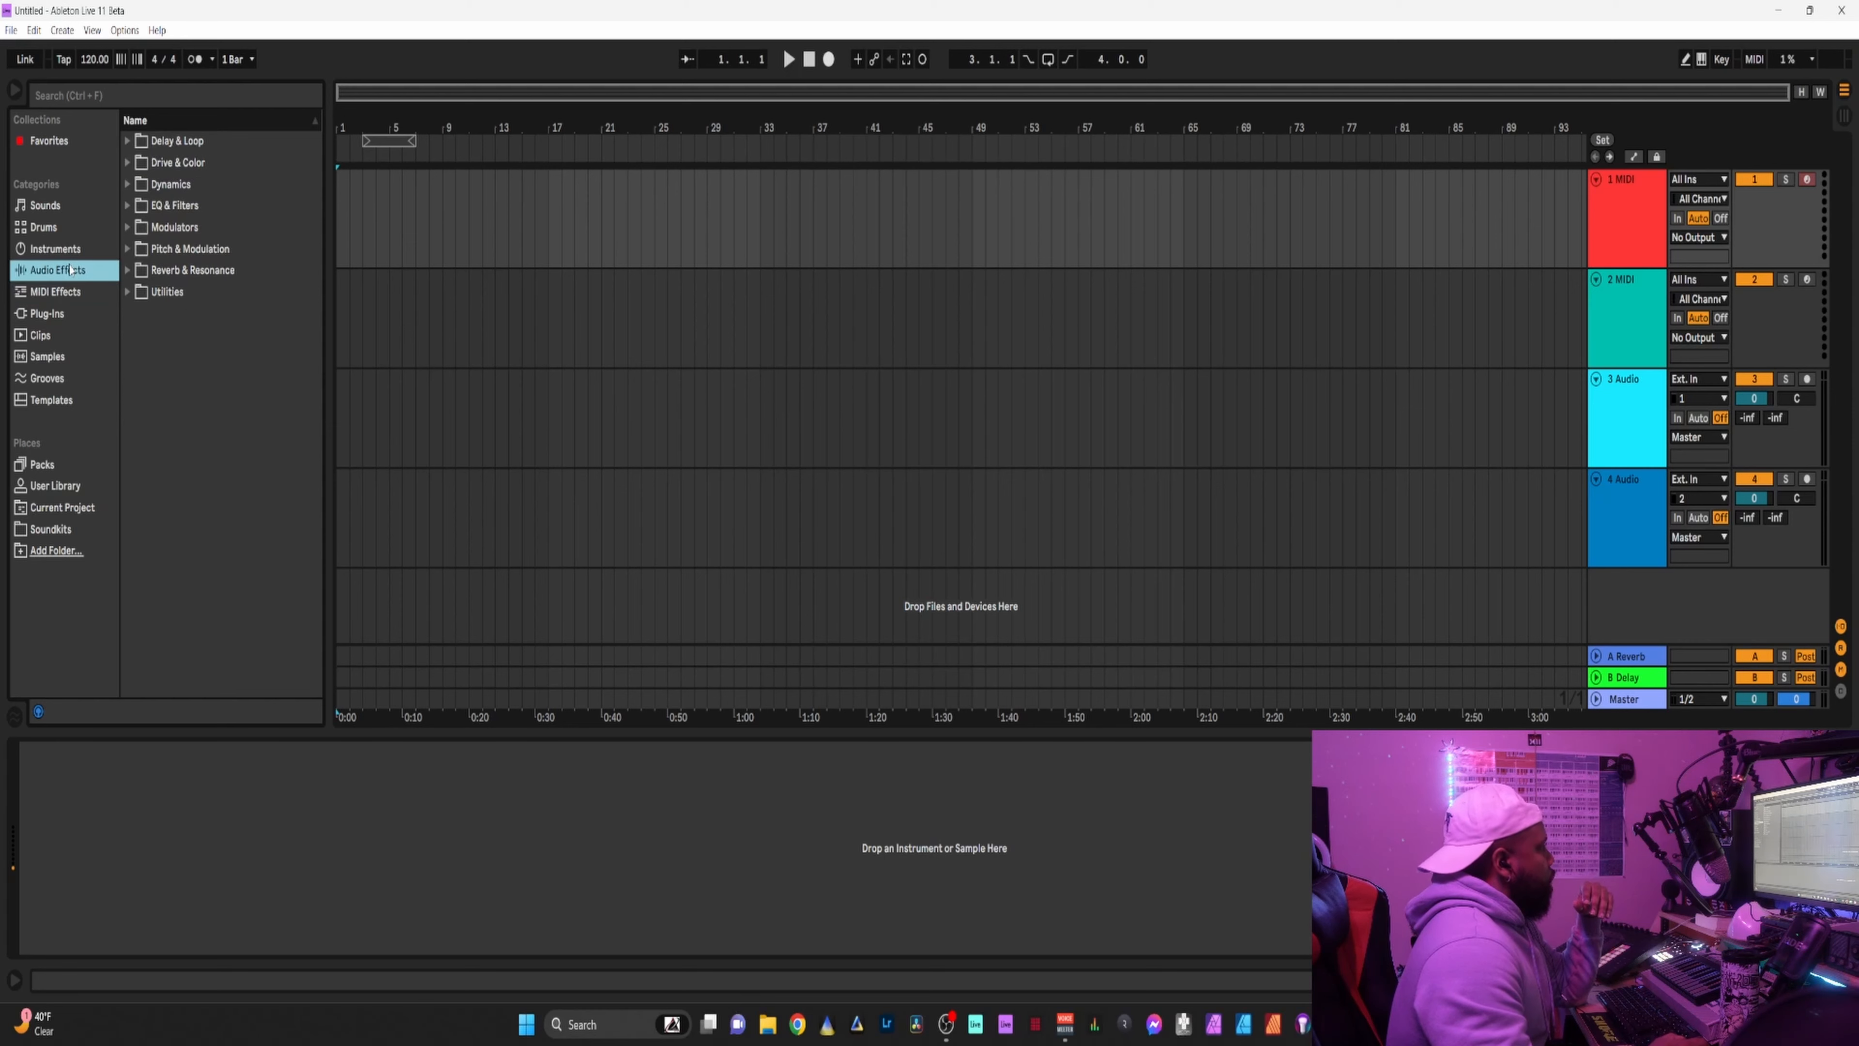
left_click(127, 206)
left_click(126, 209)
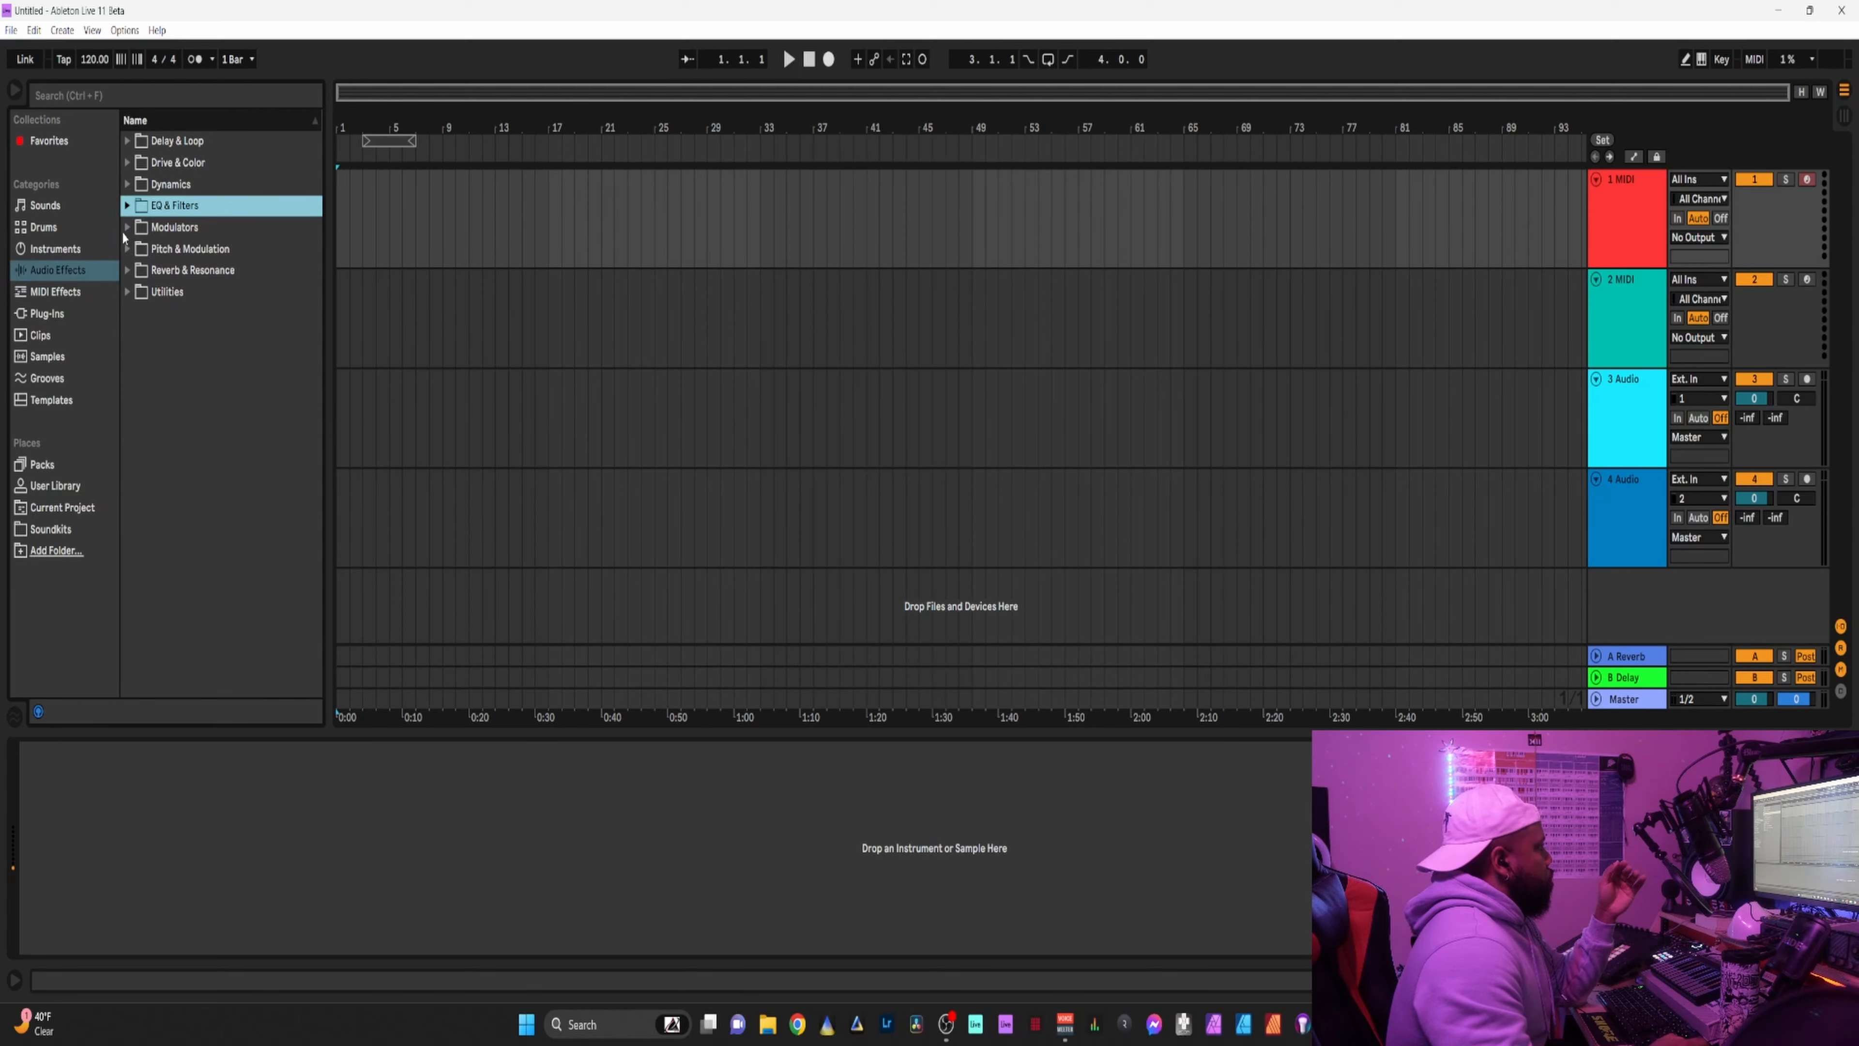
left_click(127, 249)
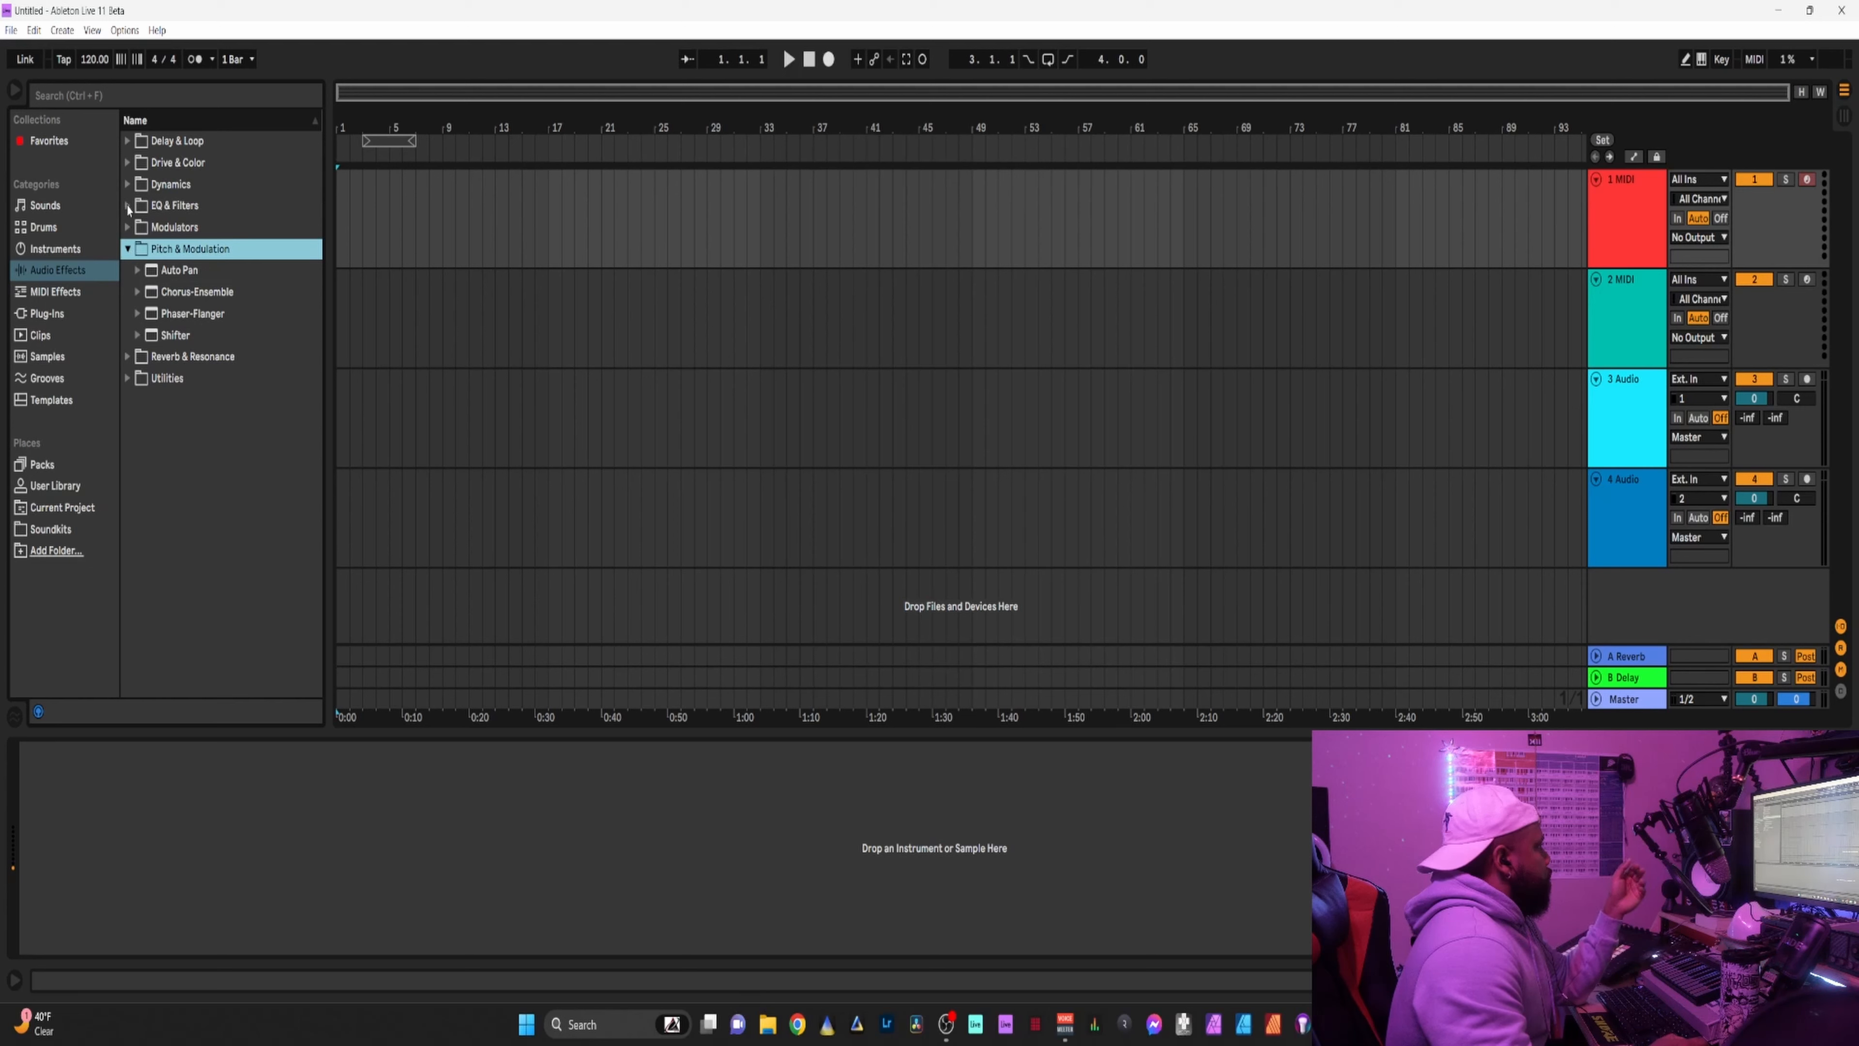
left_click(125, 184)
left_click(126, 185)
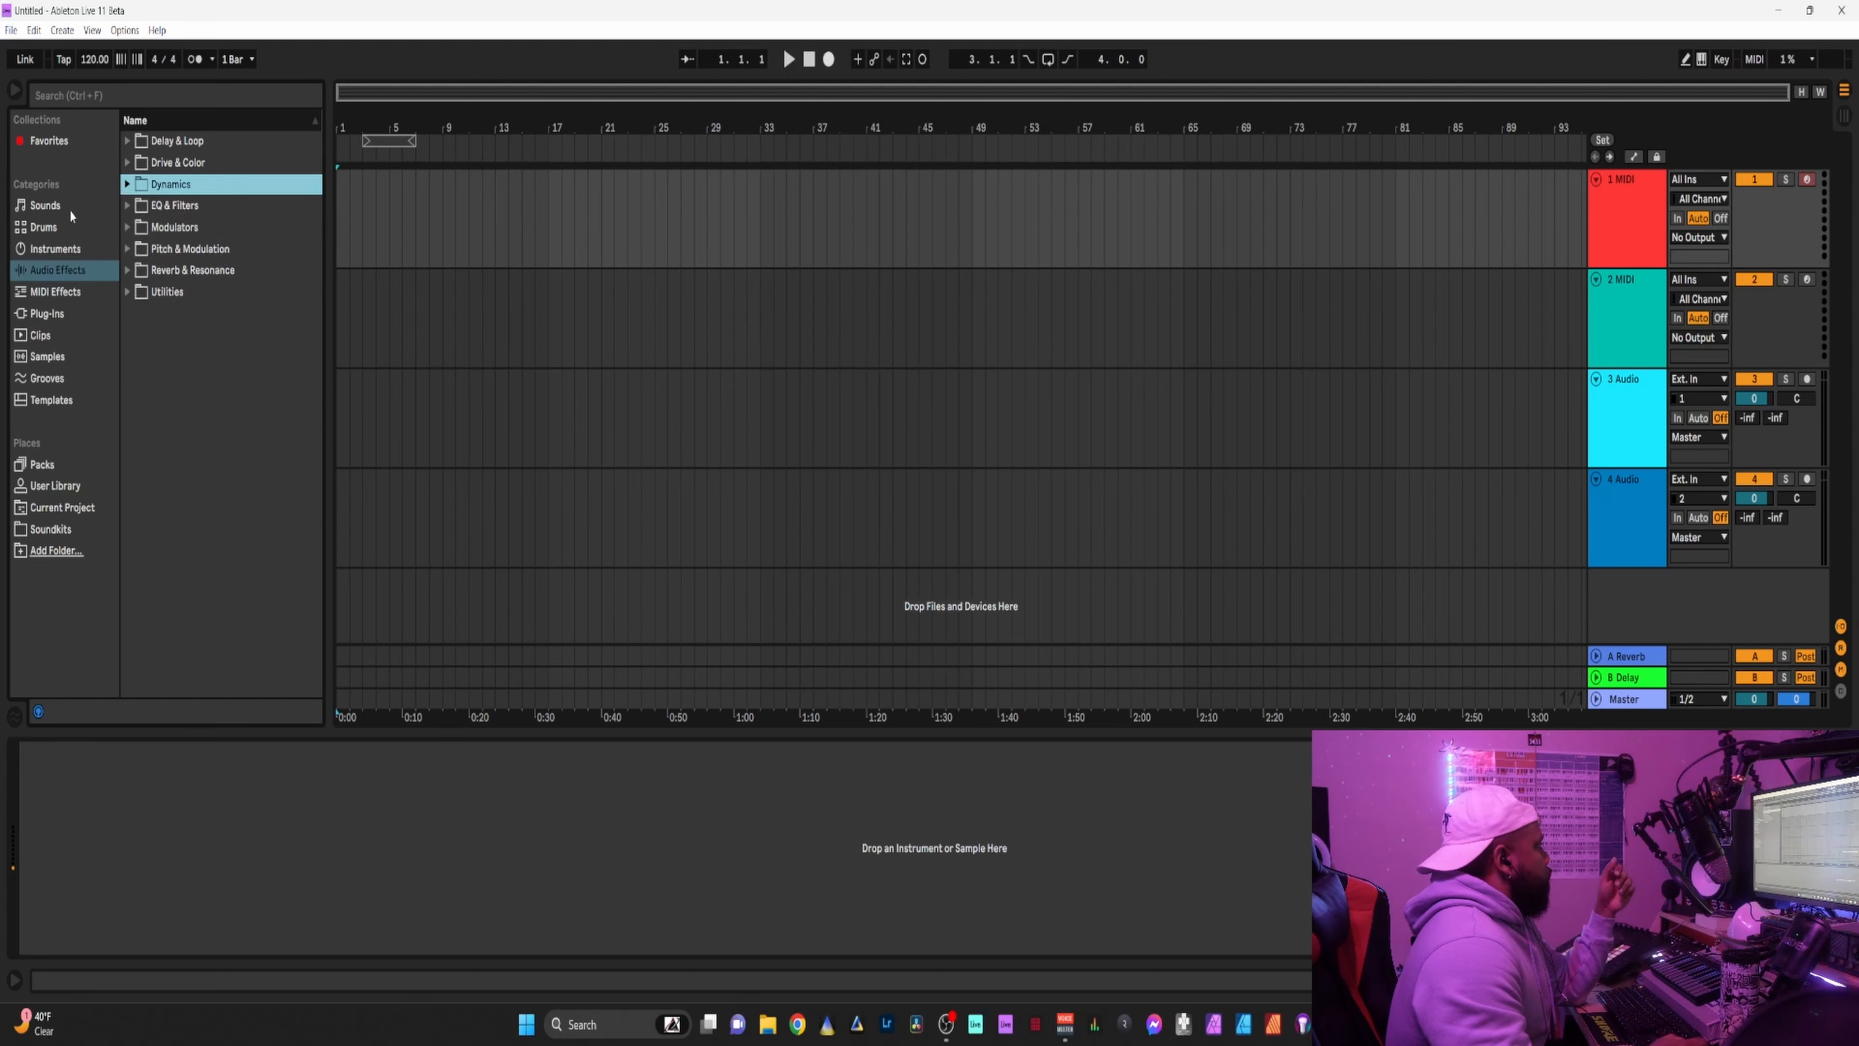
left_click(71, 209)
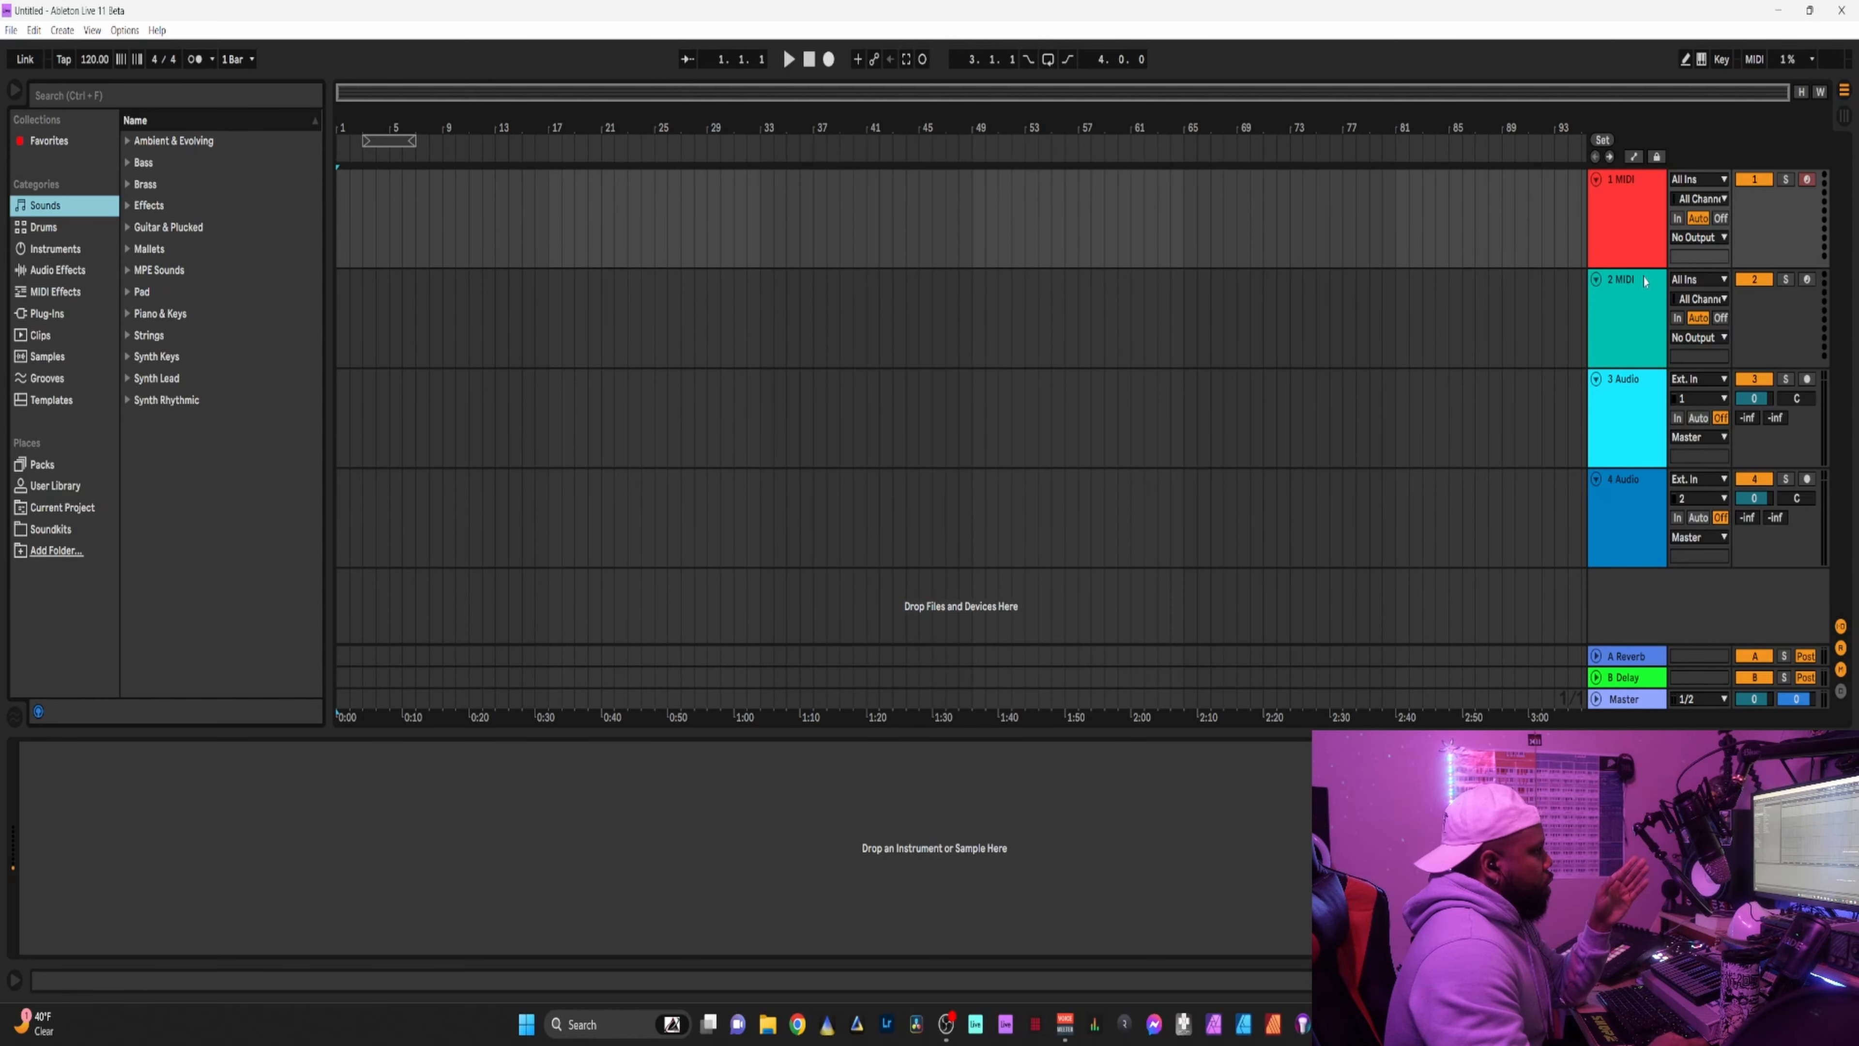
Delete both MIDI tracks and the first audio track so that a single audio track is left.
left_click(1613, 257)
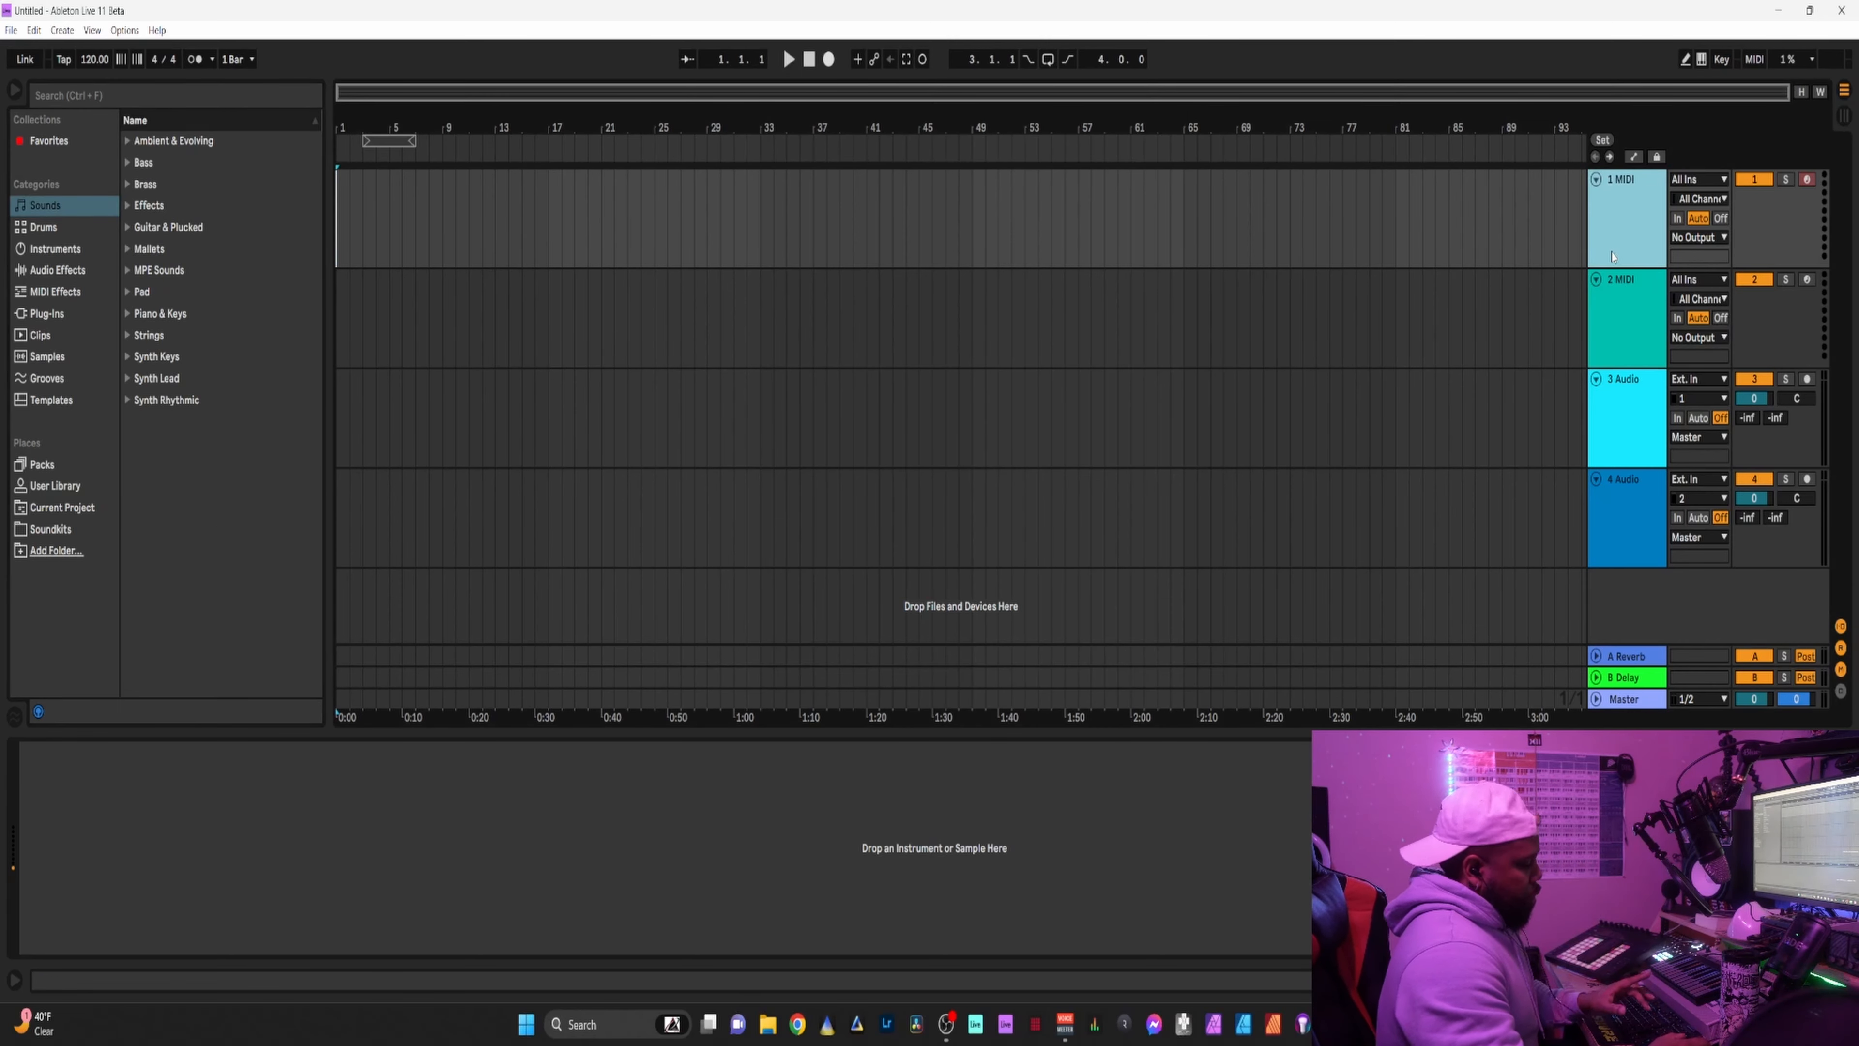
key("Delete")
key("Delete")
key("Delete")
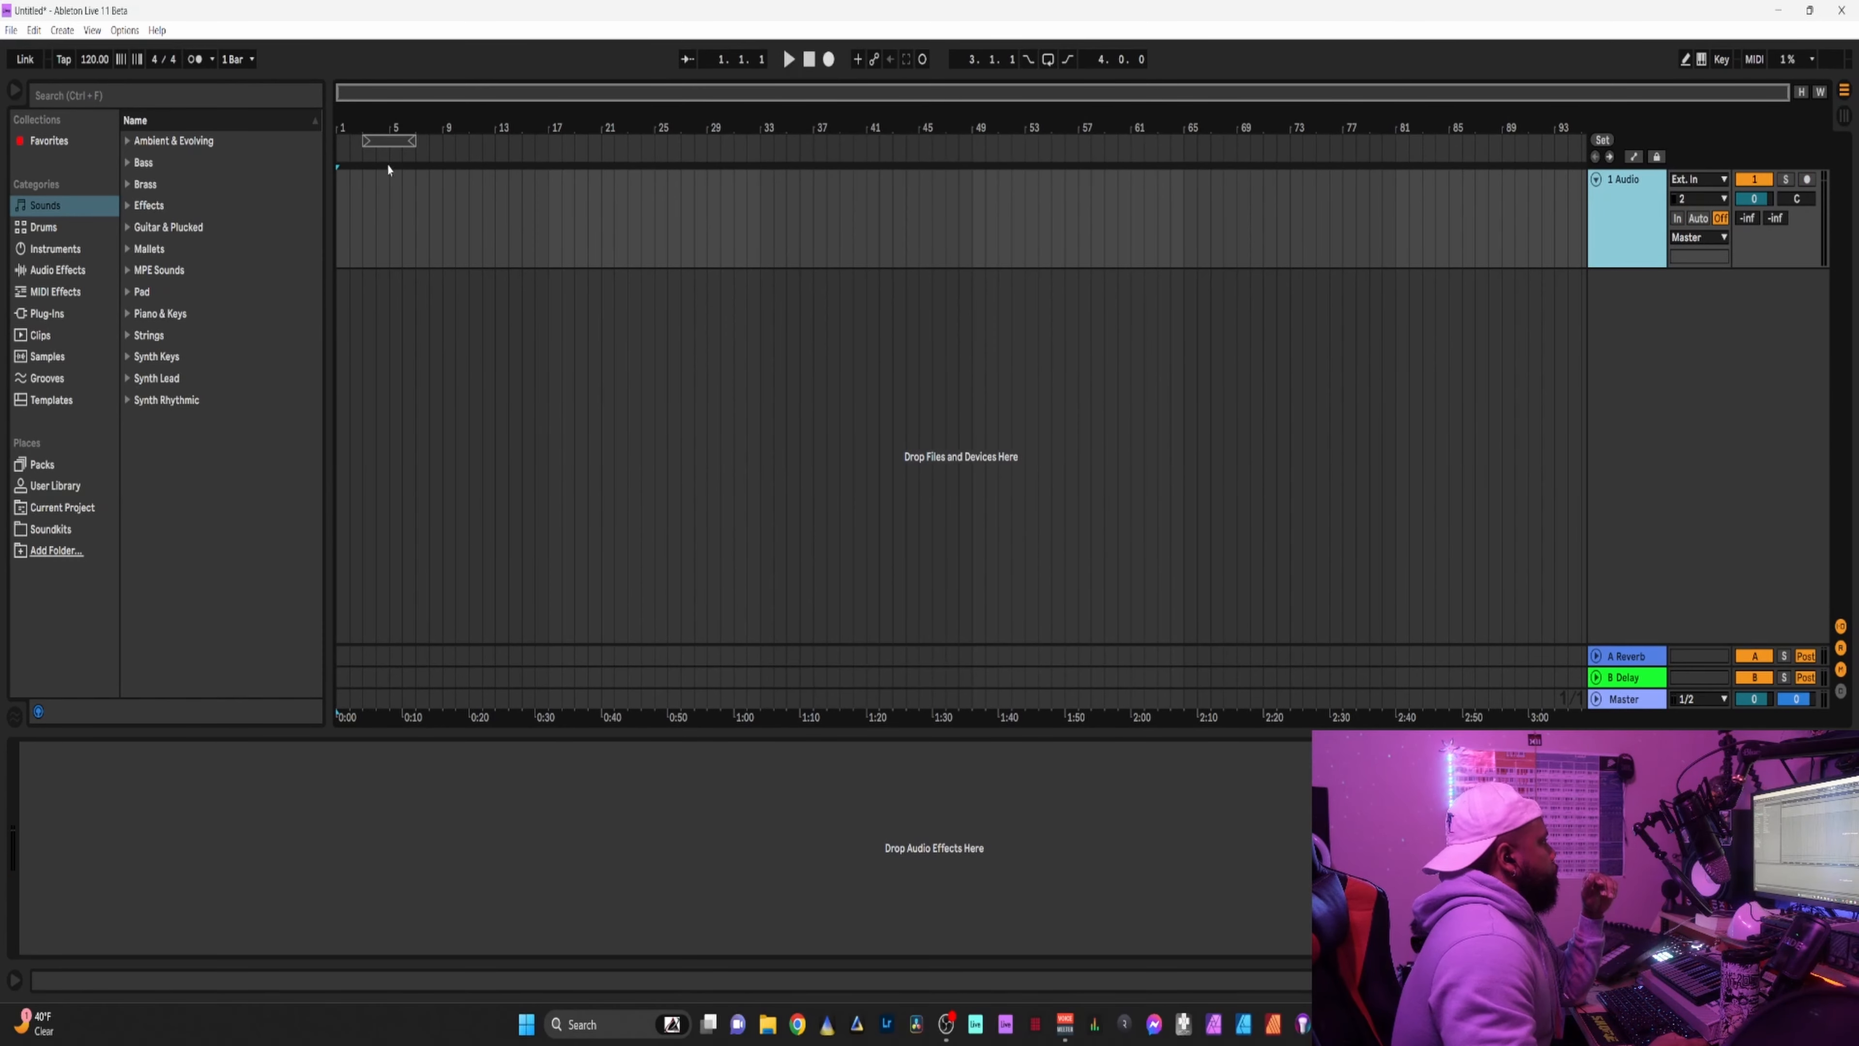
Set the arrangement loop to 8 bars starting at bar 1, and set the tempo to 130 BPM.
left_click_drag(362, 139, 442, 140)
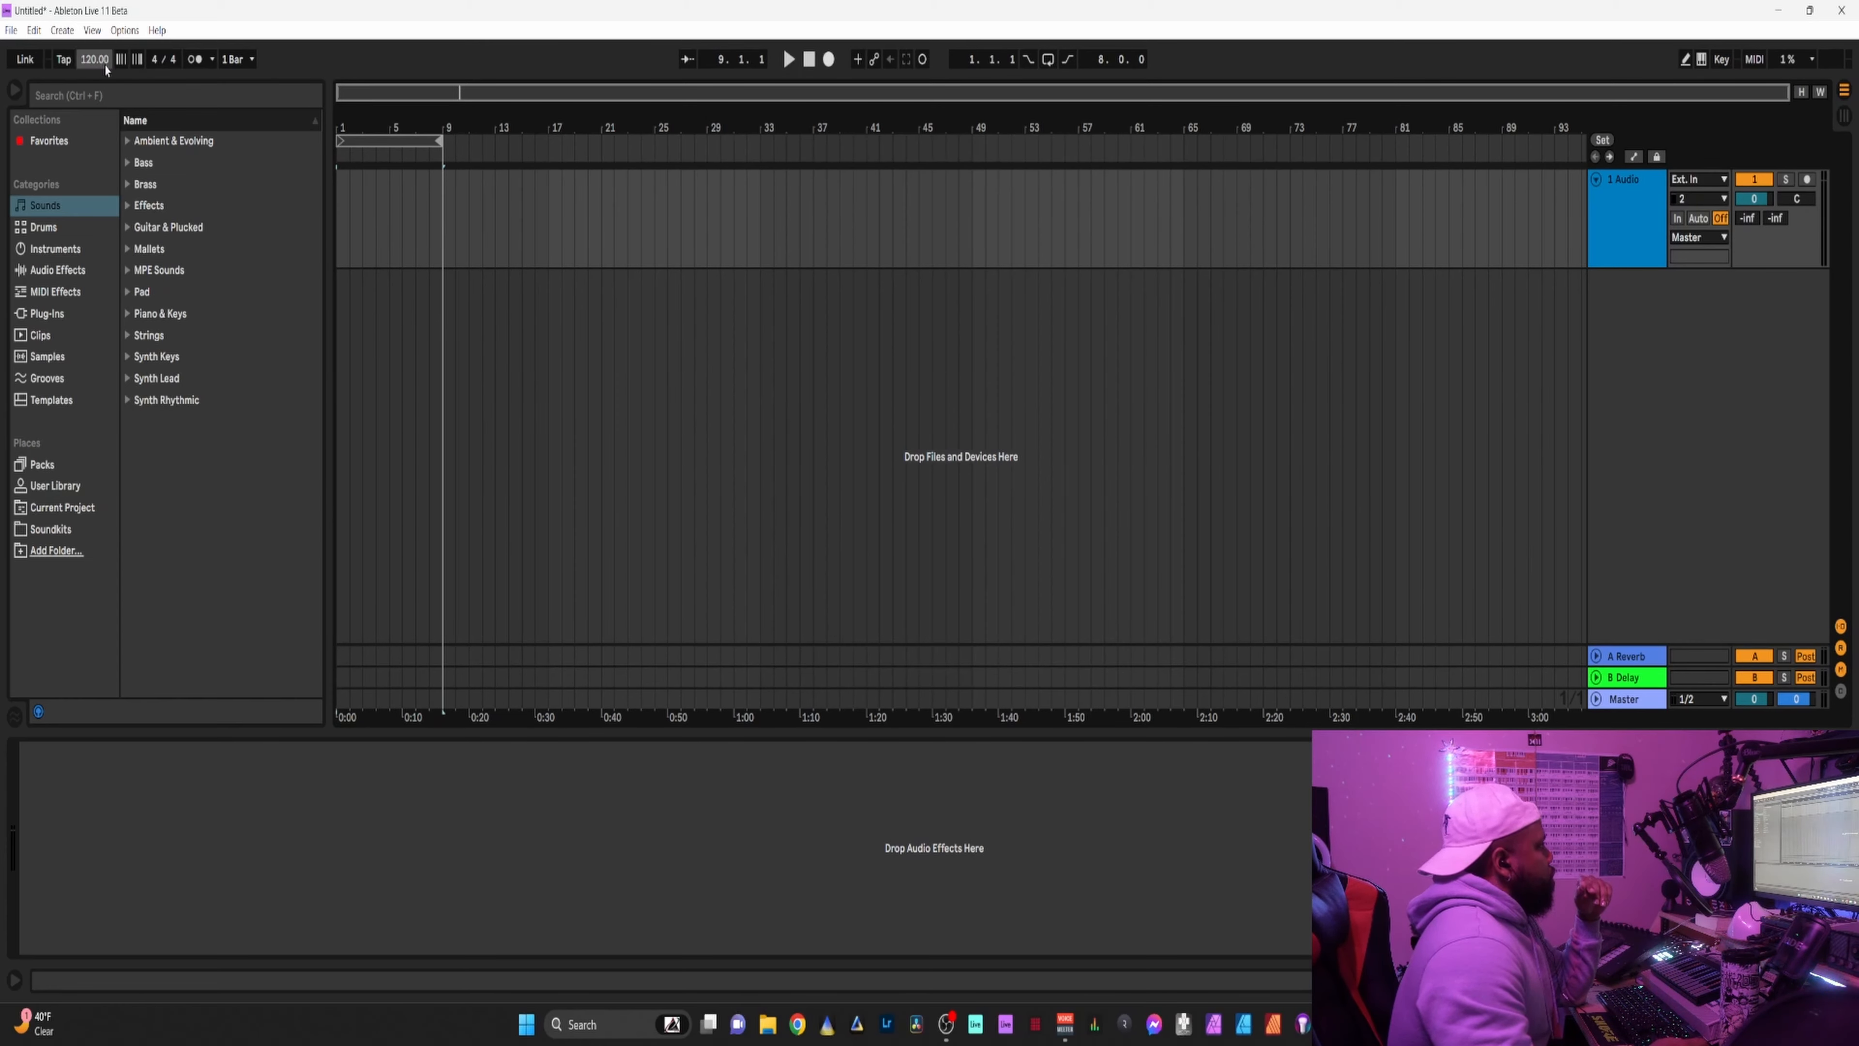
left_click_drag(93, 66, 93, 55)
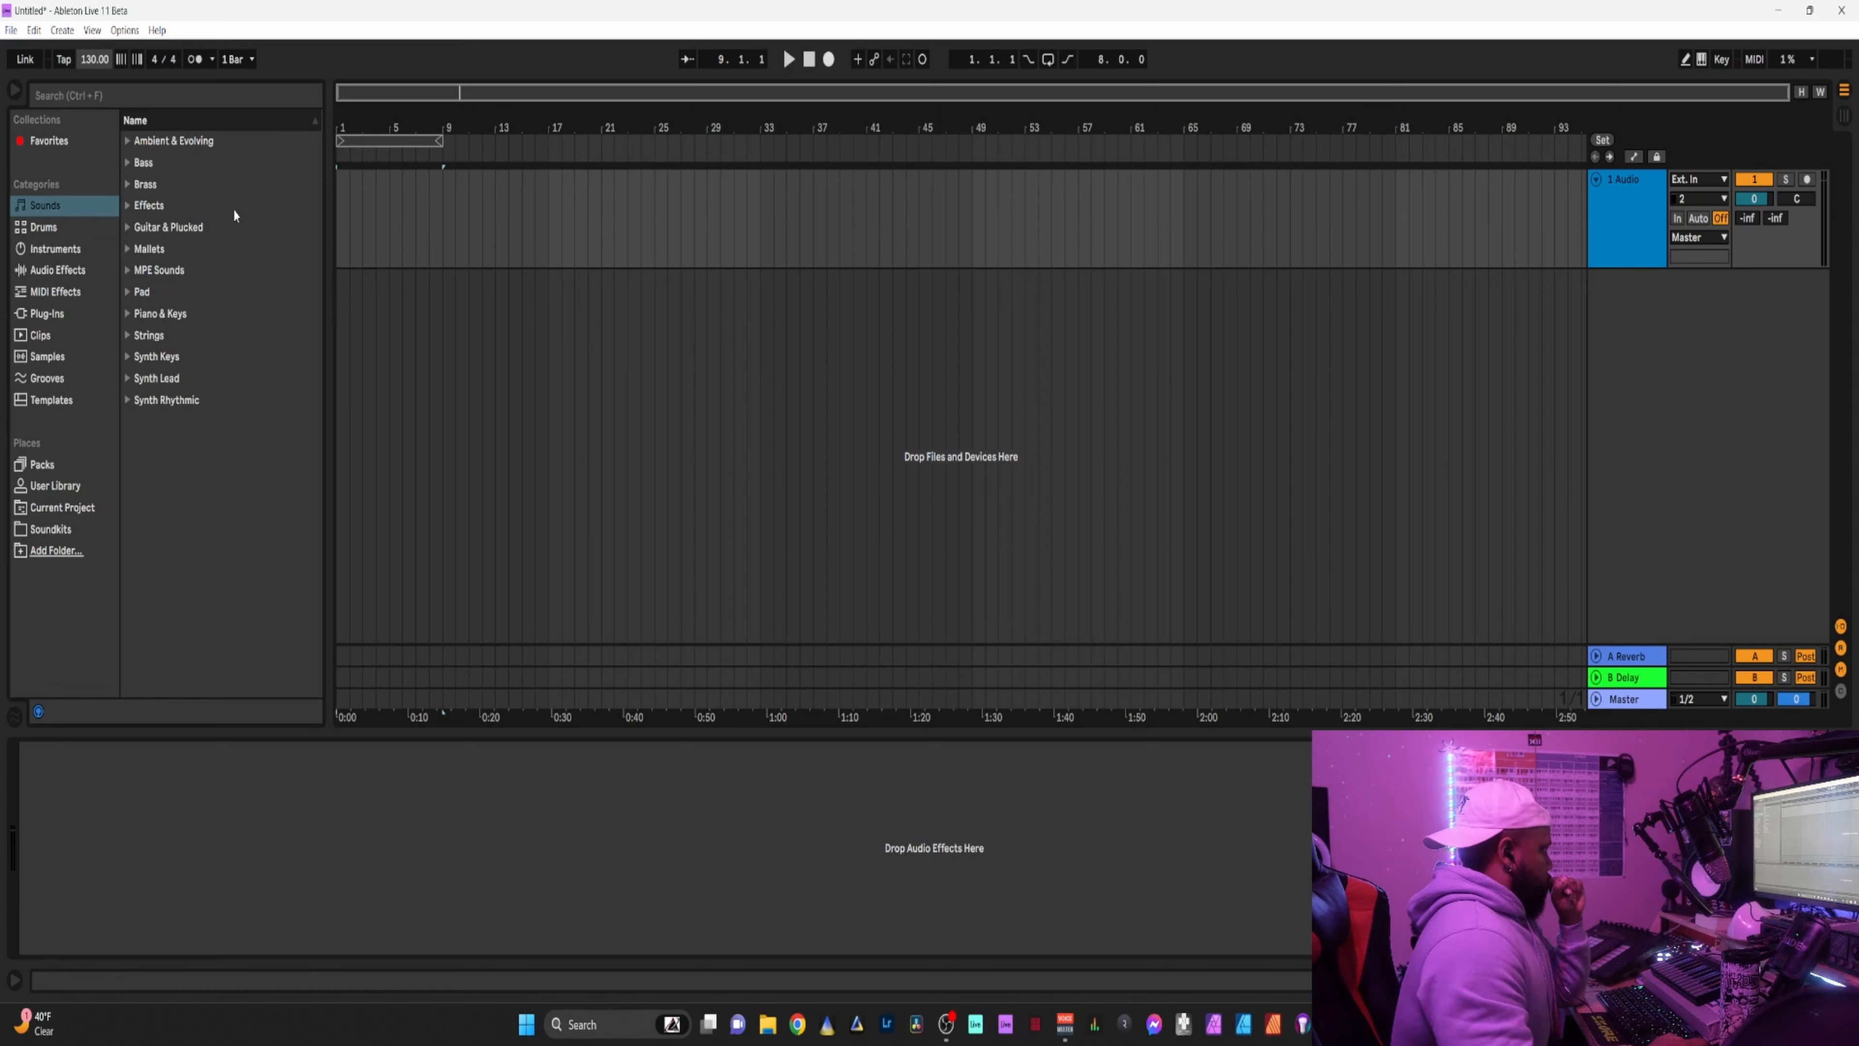
Set the metronome's count-in to 1 Bar and enable the metronome only while recording.
left_click(212, 60)
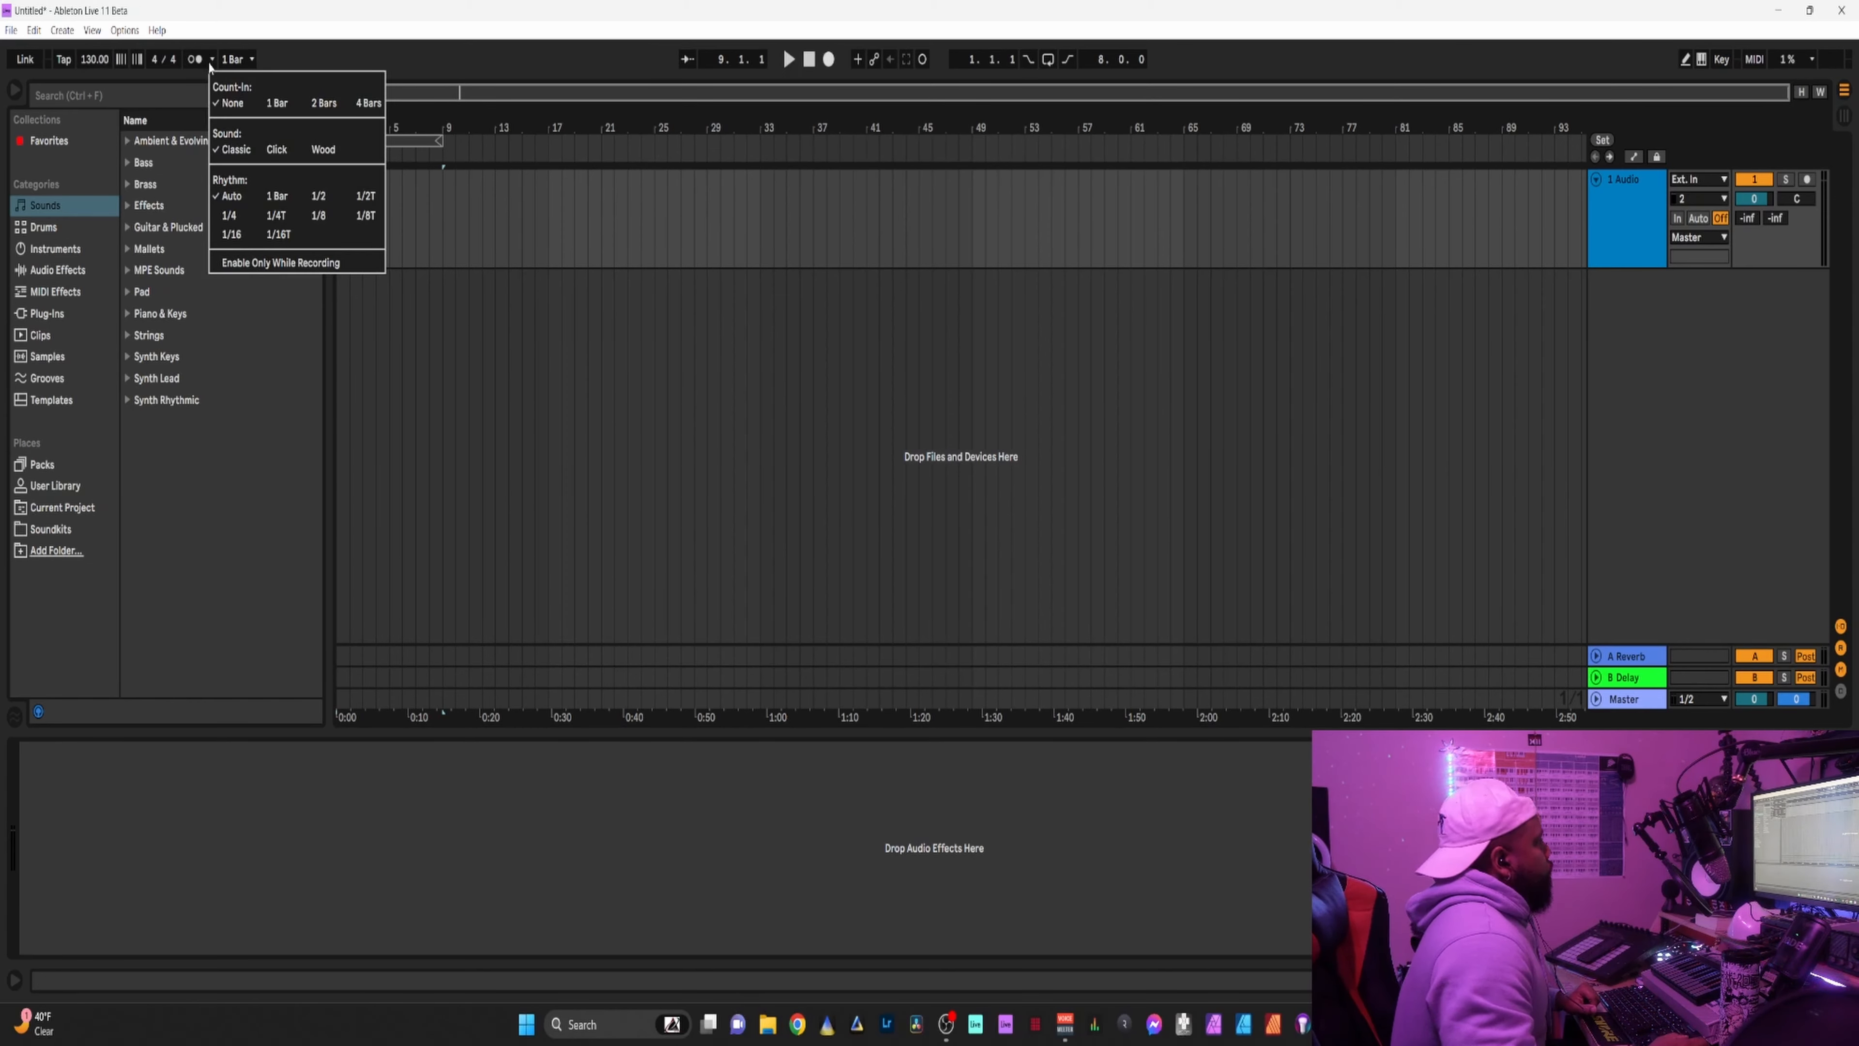
left_click(163, 64)
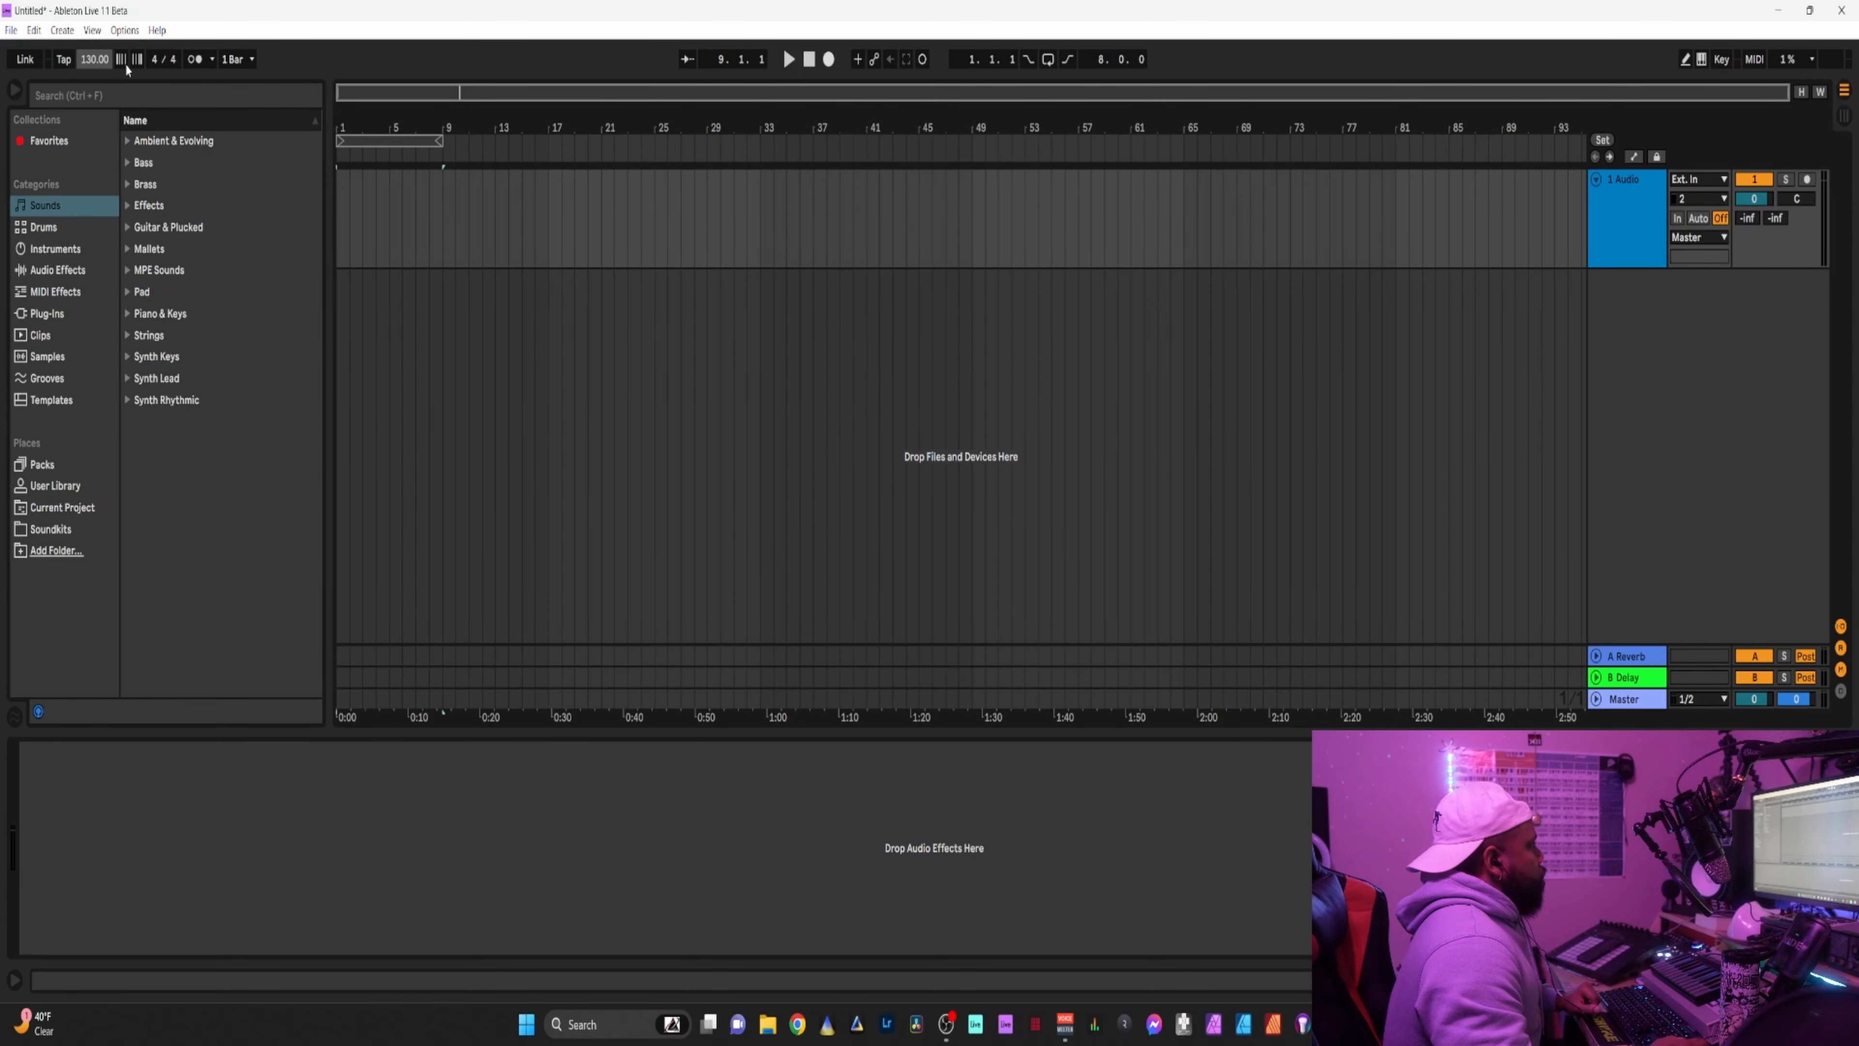
left_click(212, 60)
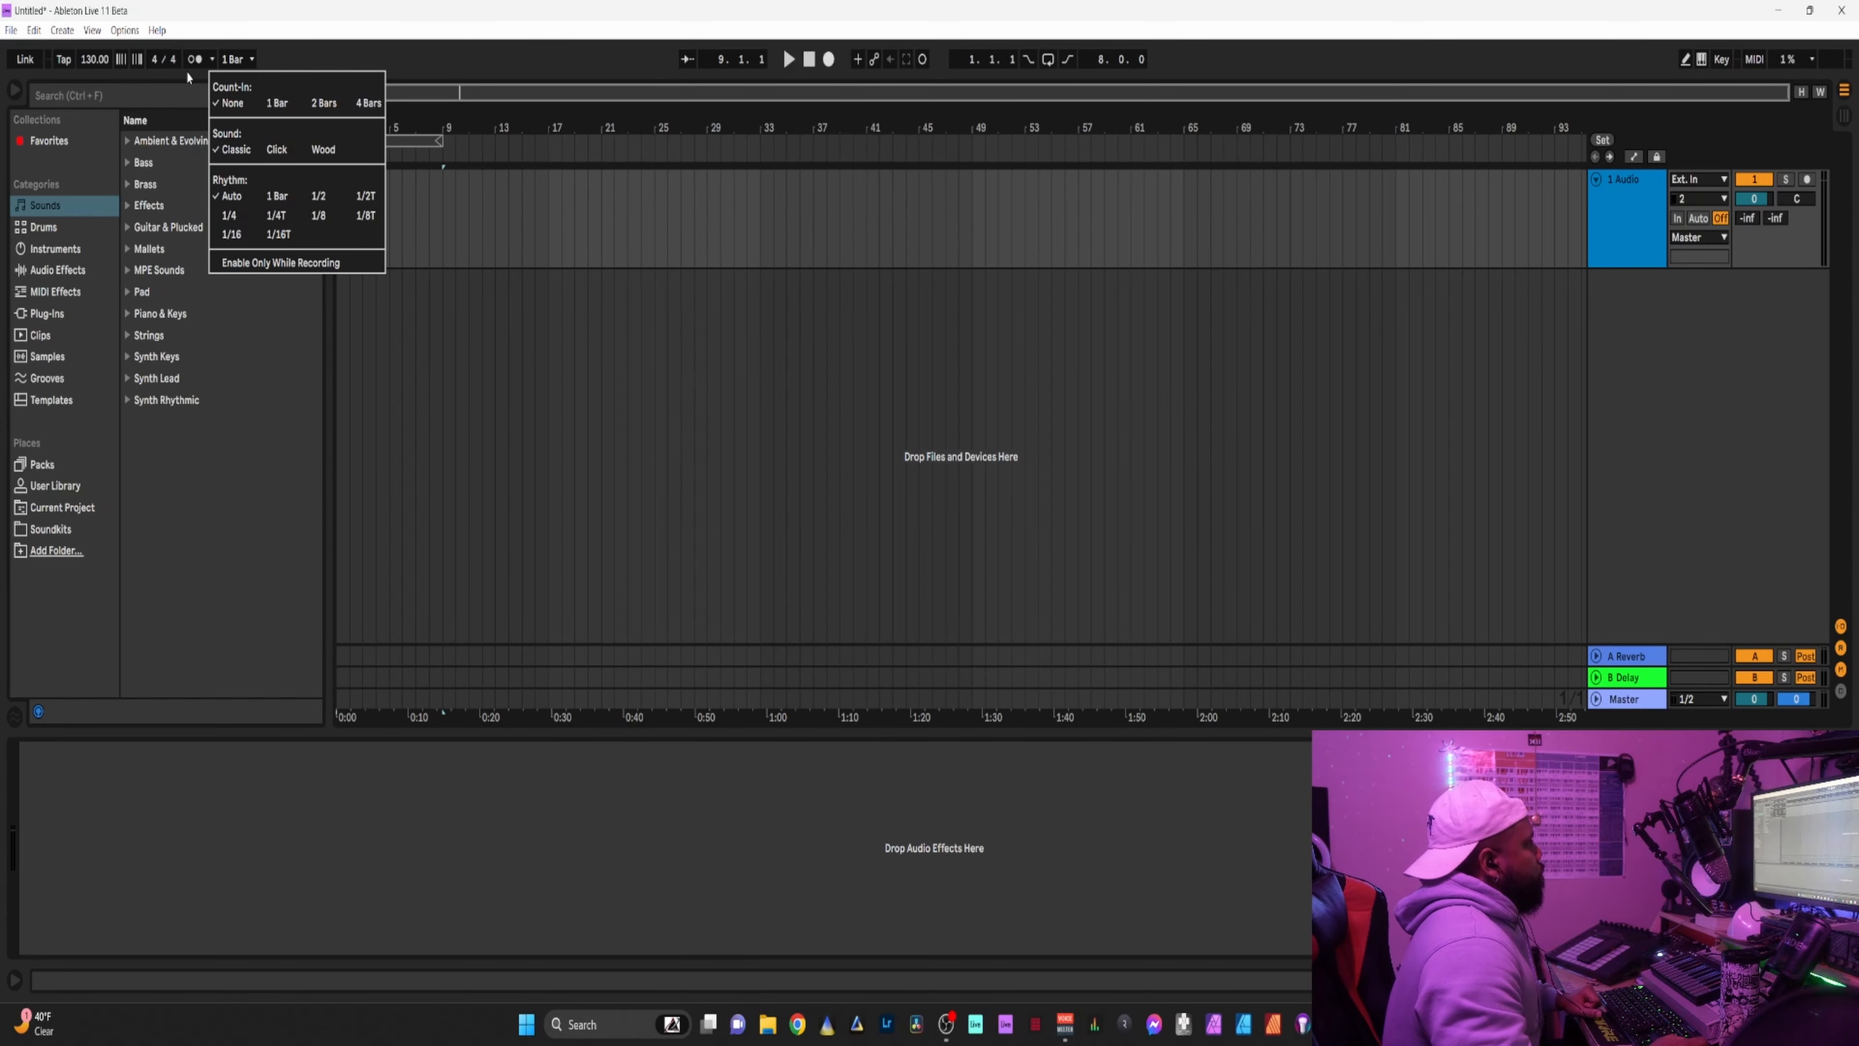
left_click(277, 104)
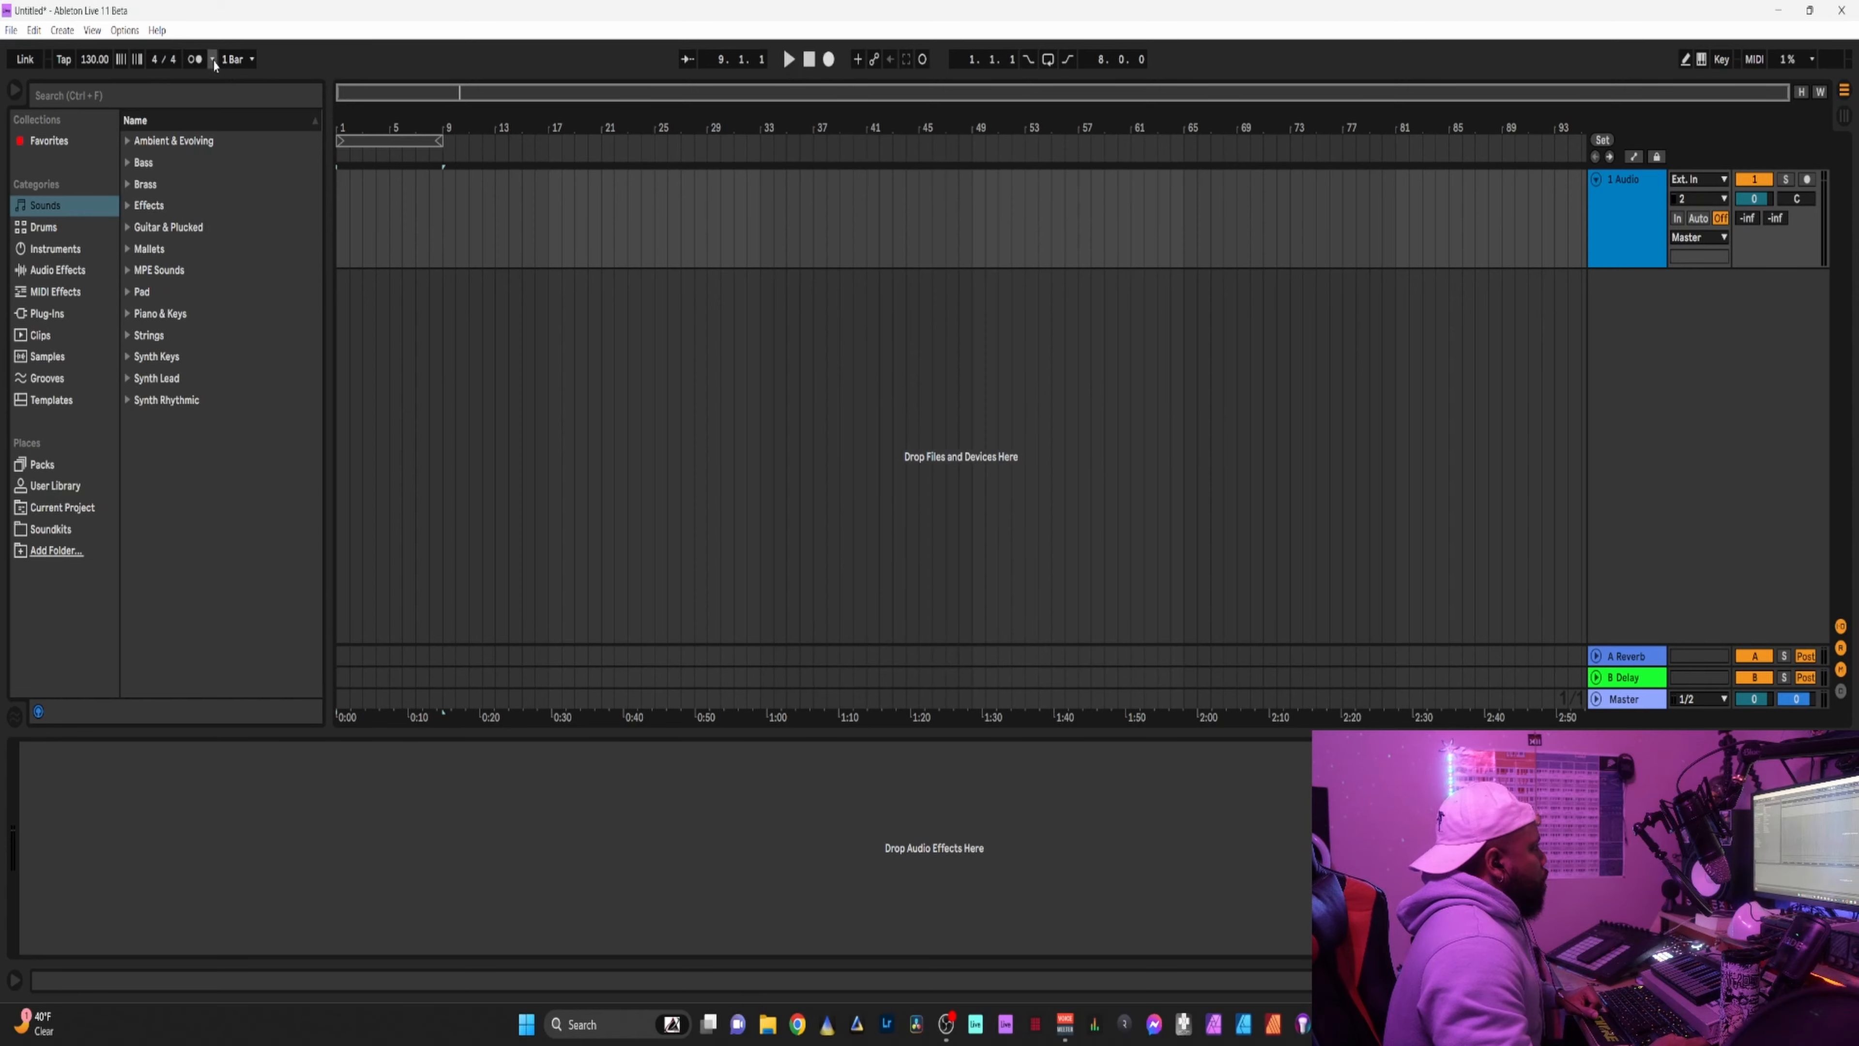
left_click(212, 61)
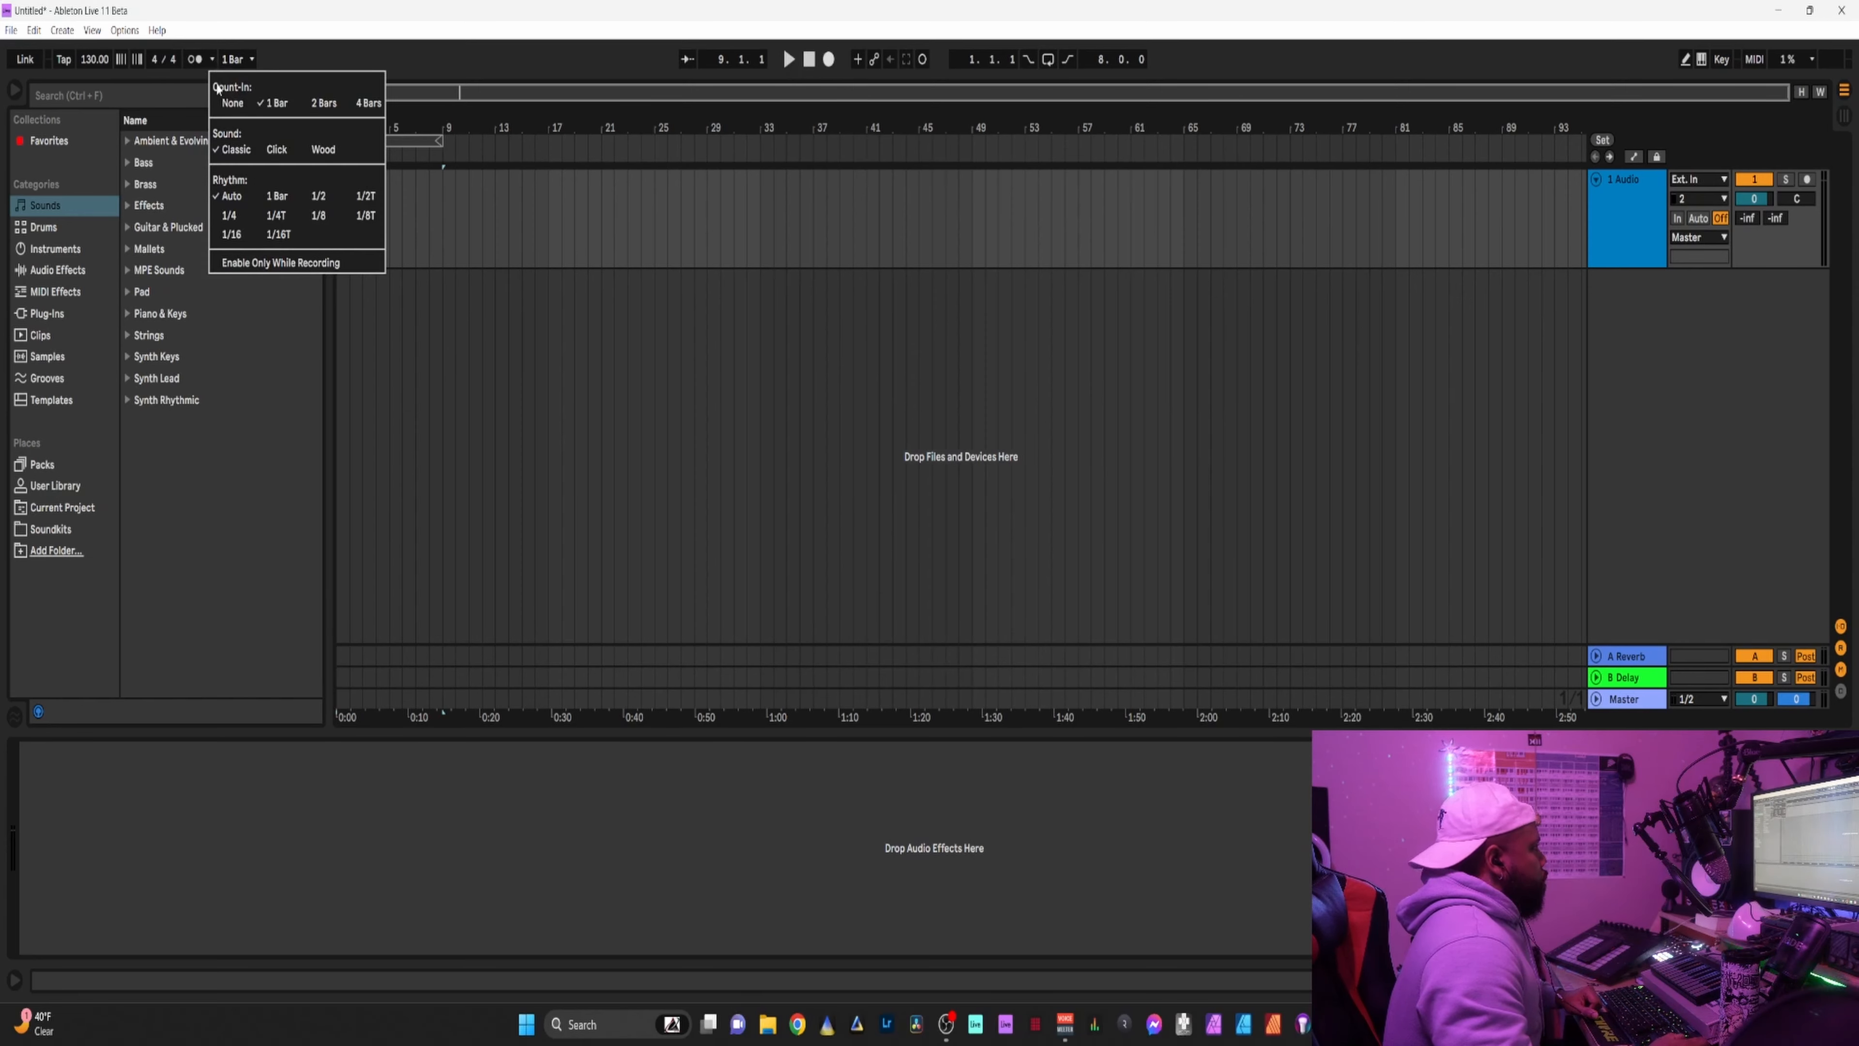
left_click(277, 264)
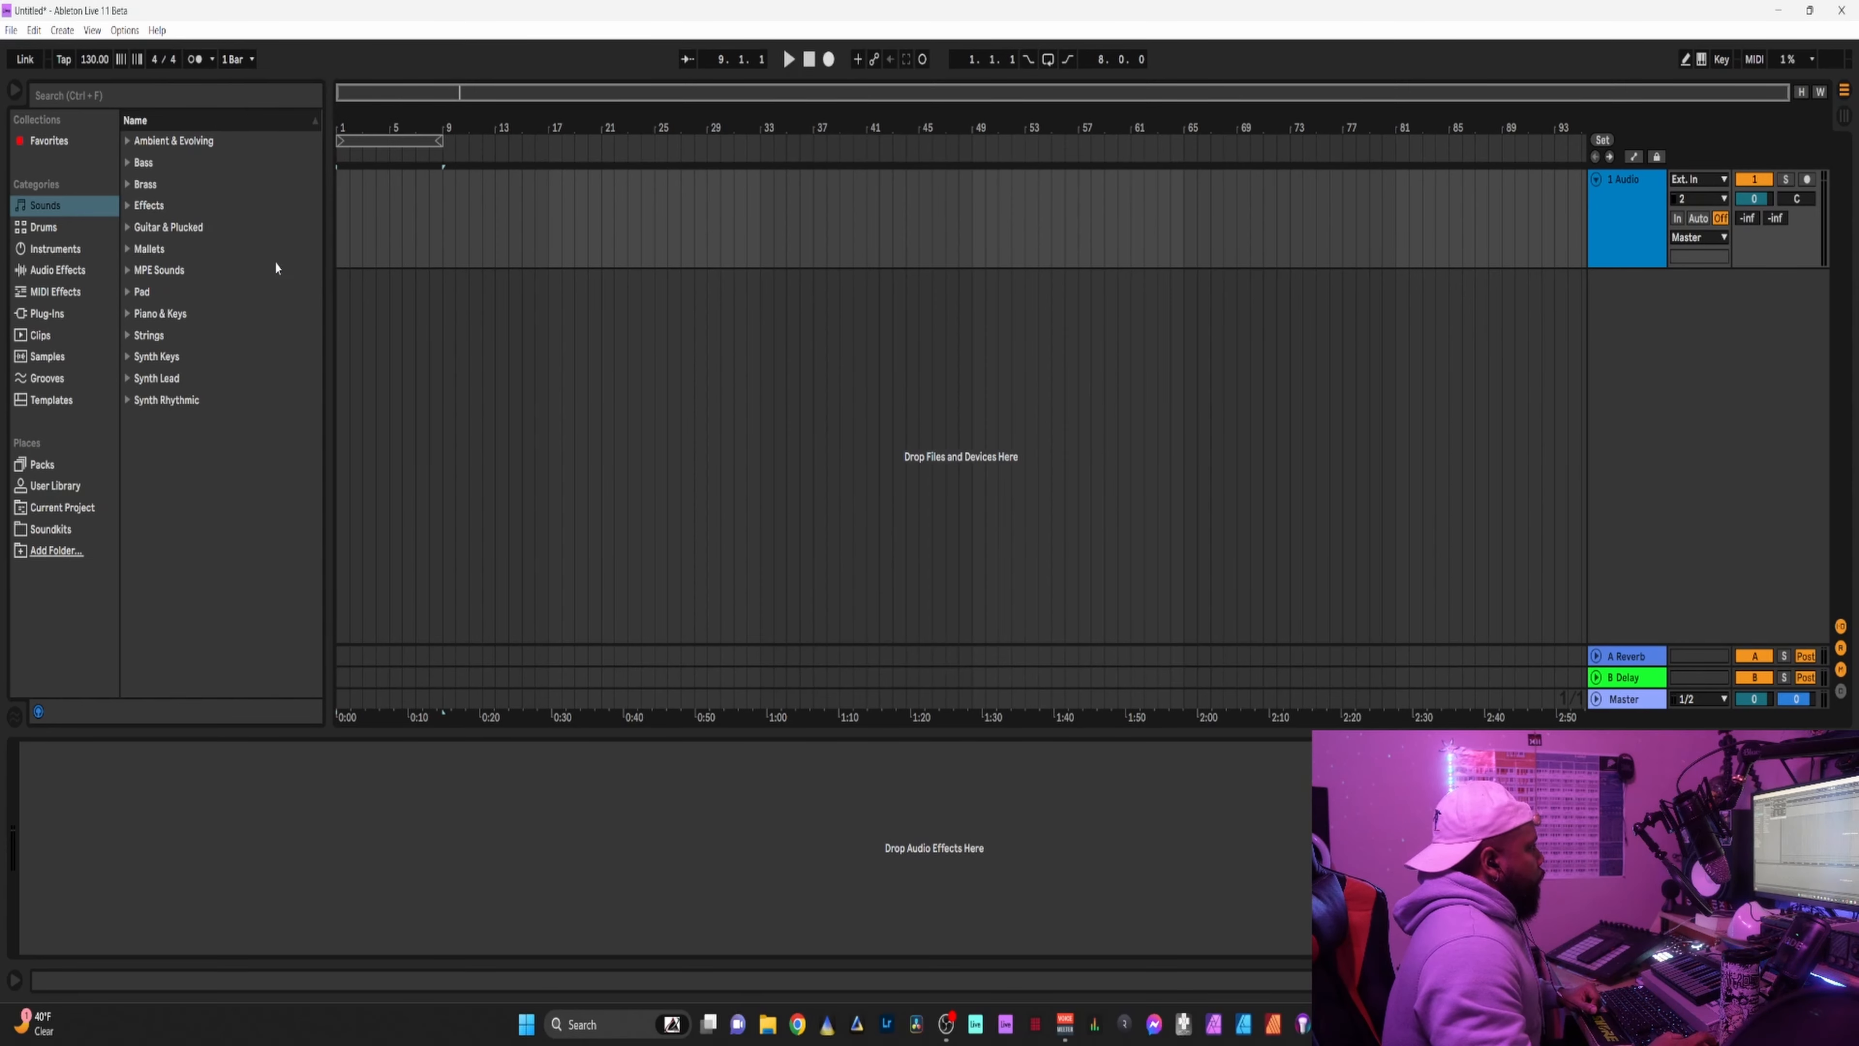
Turn on the metronome and enable MIDI Arrangement Overdub.
left_click(196, 60)
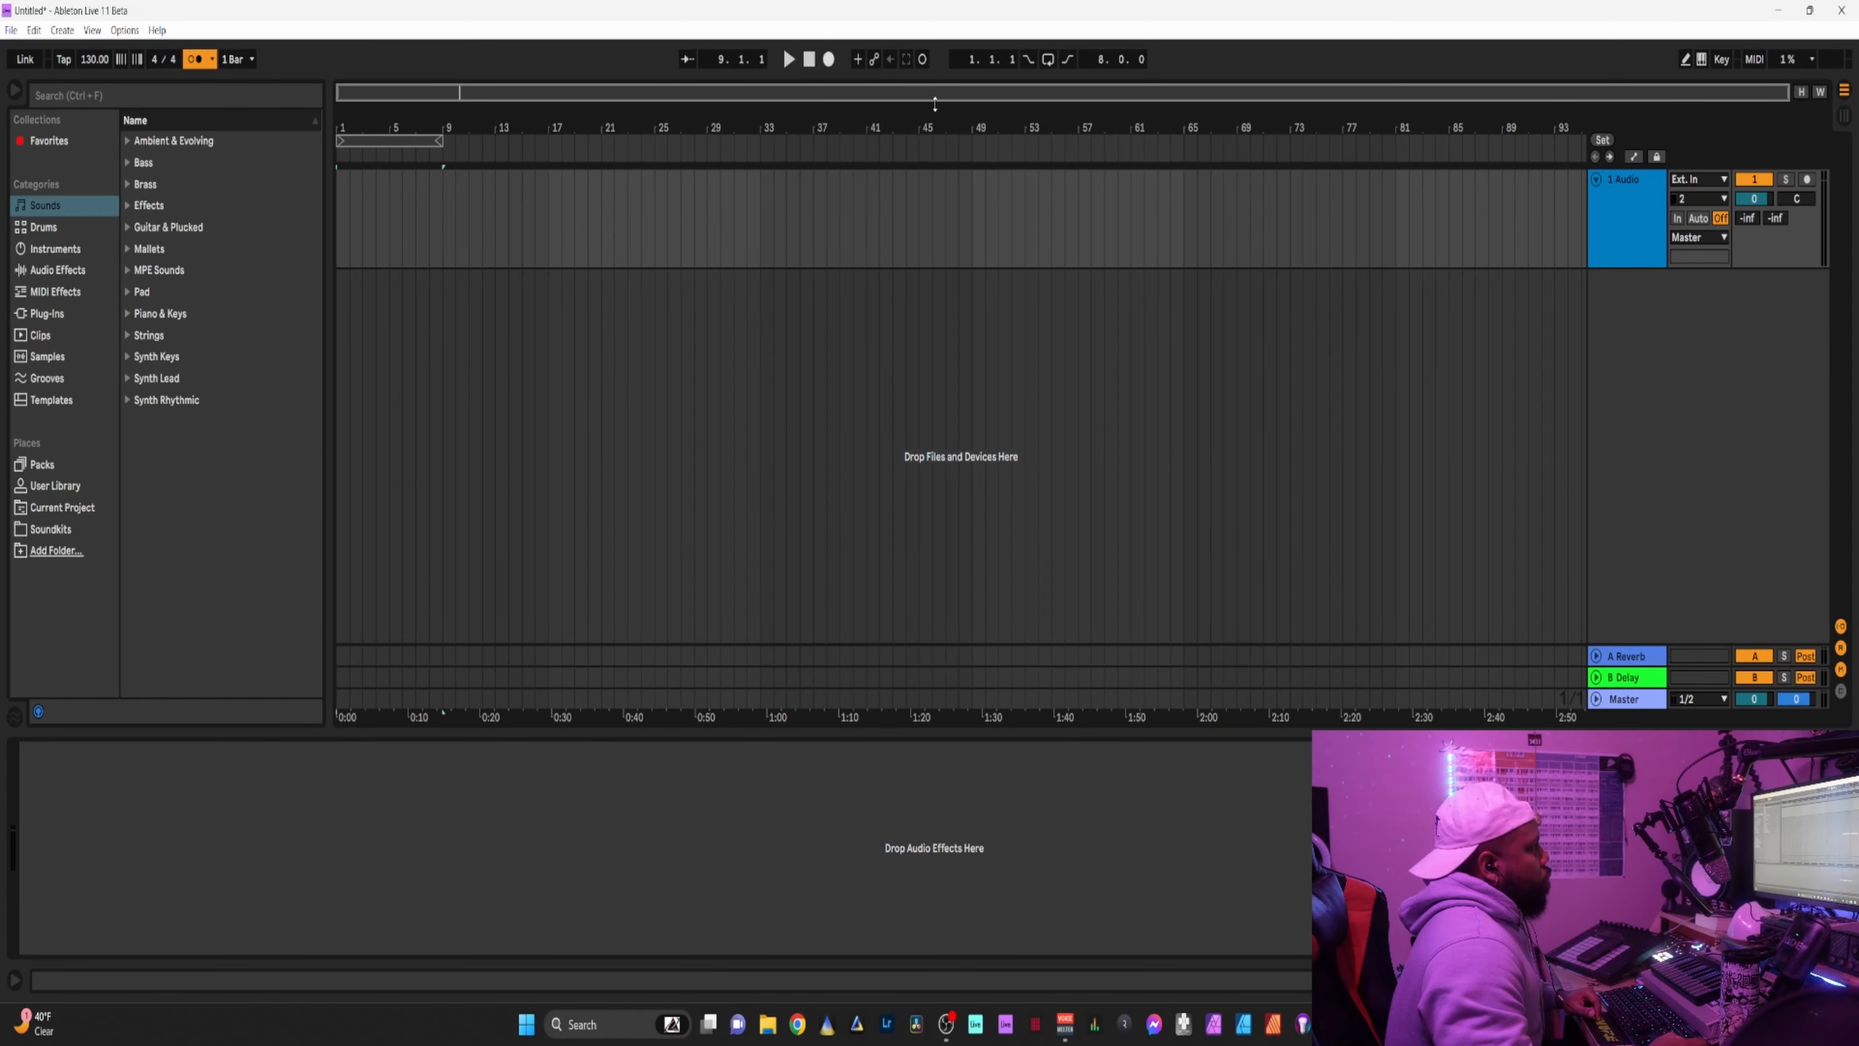
left_click(858, 59)
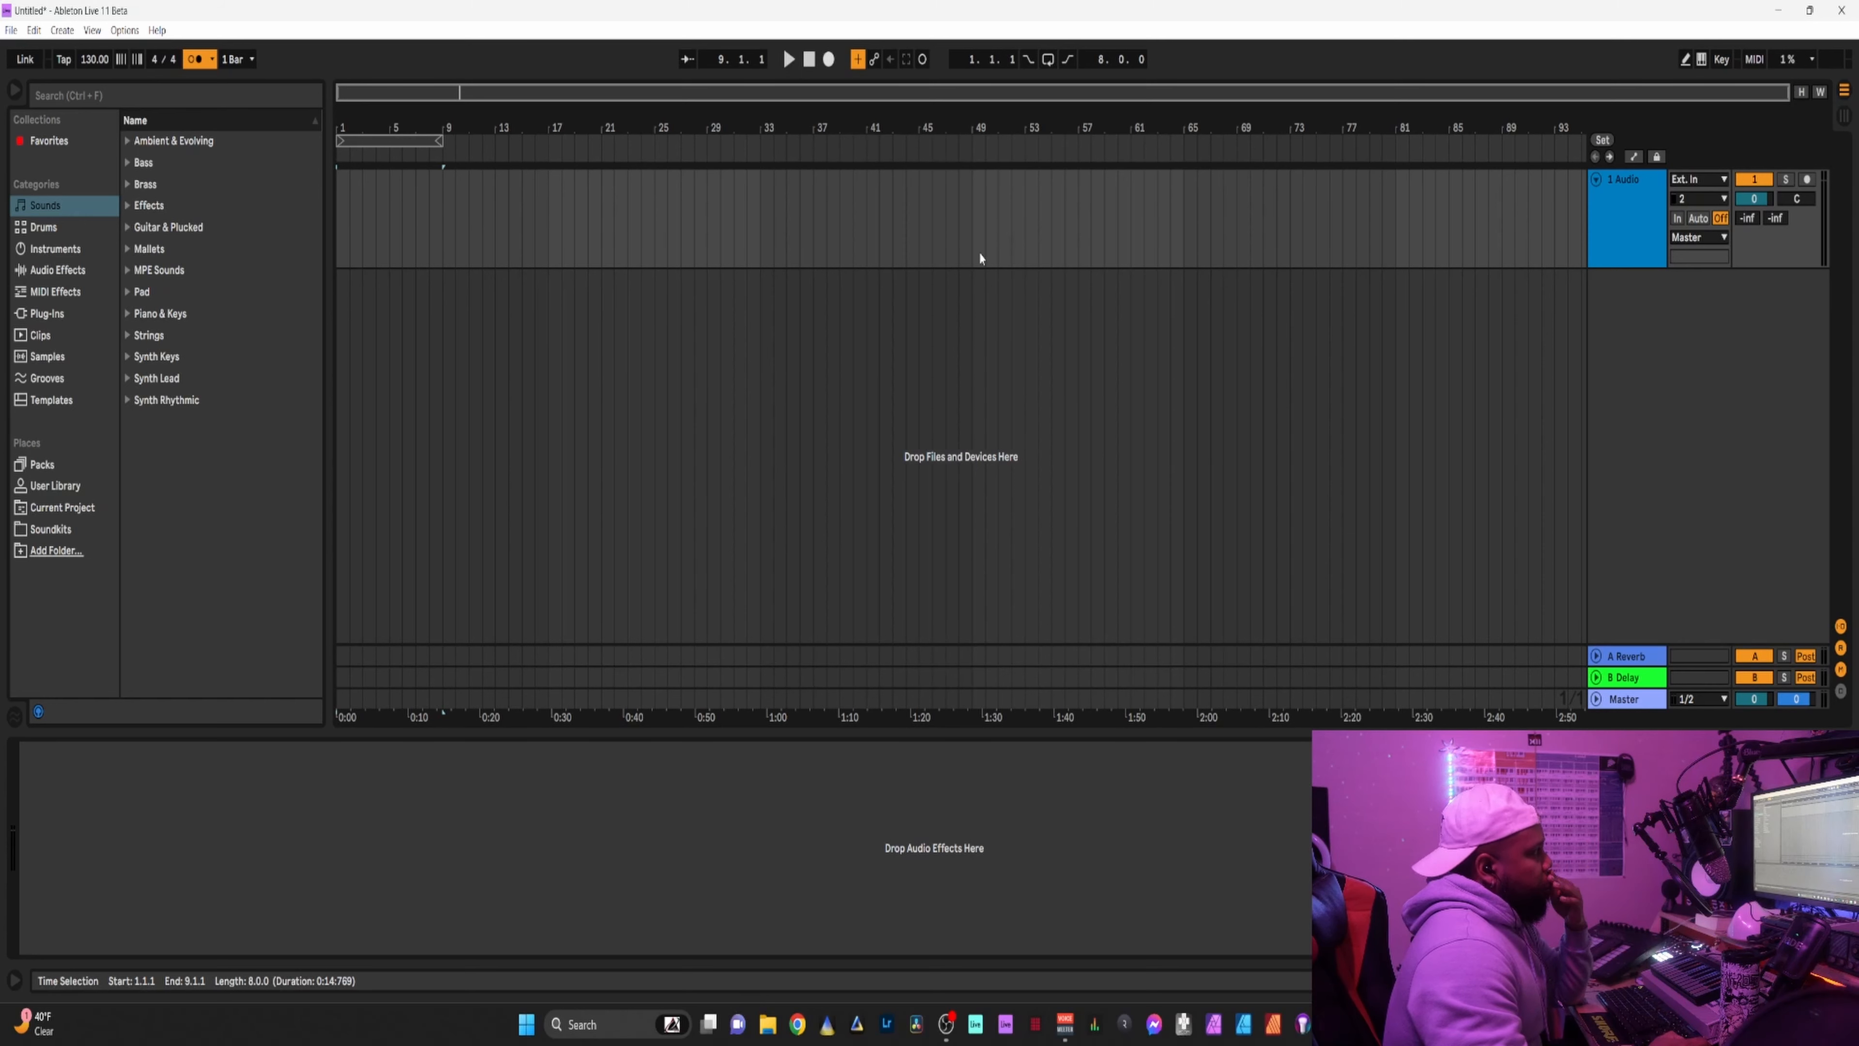
Enable Automation Arm and the arrangement loop, with the Info View shown for control descriptions.
left_click(876, 59)
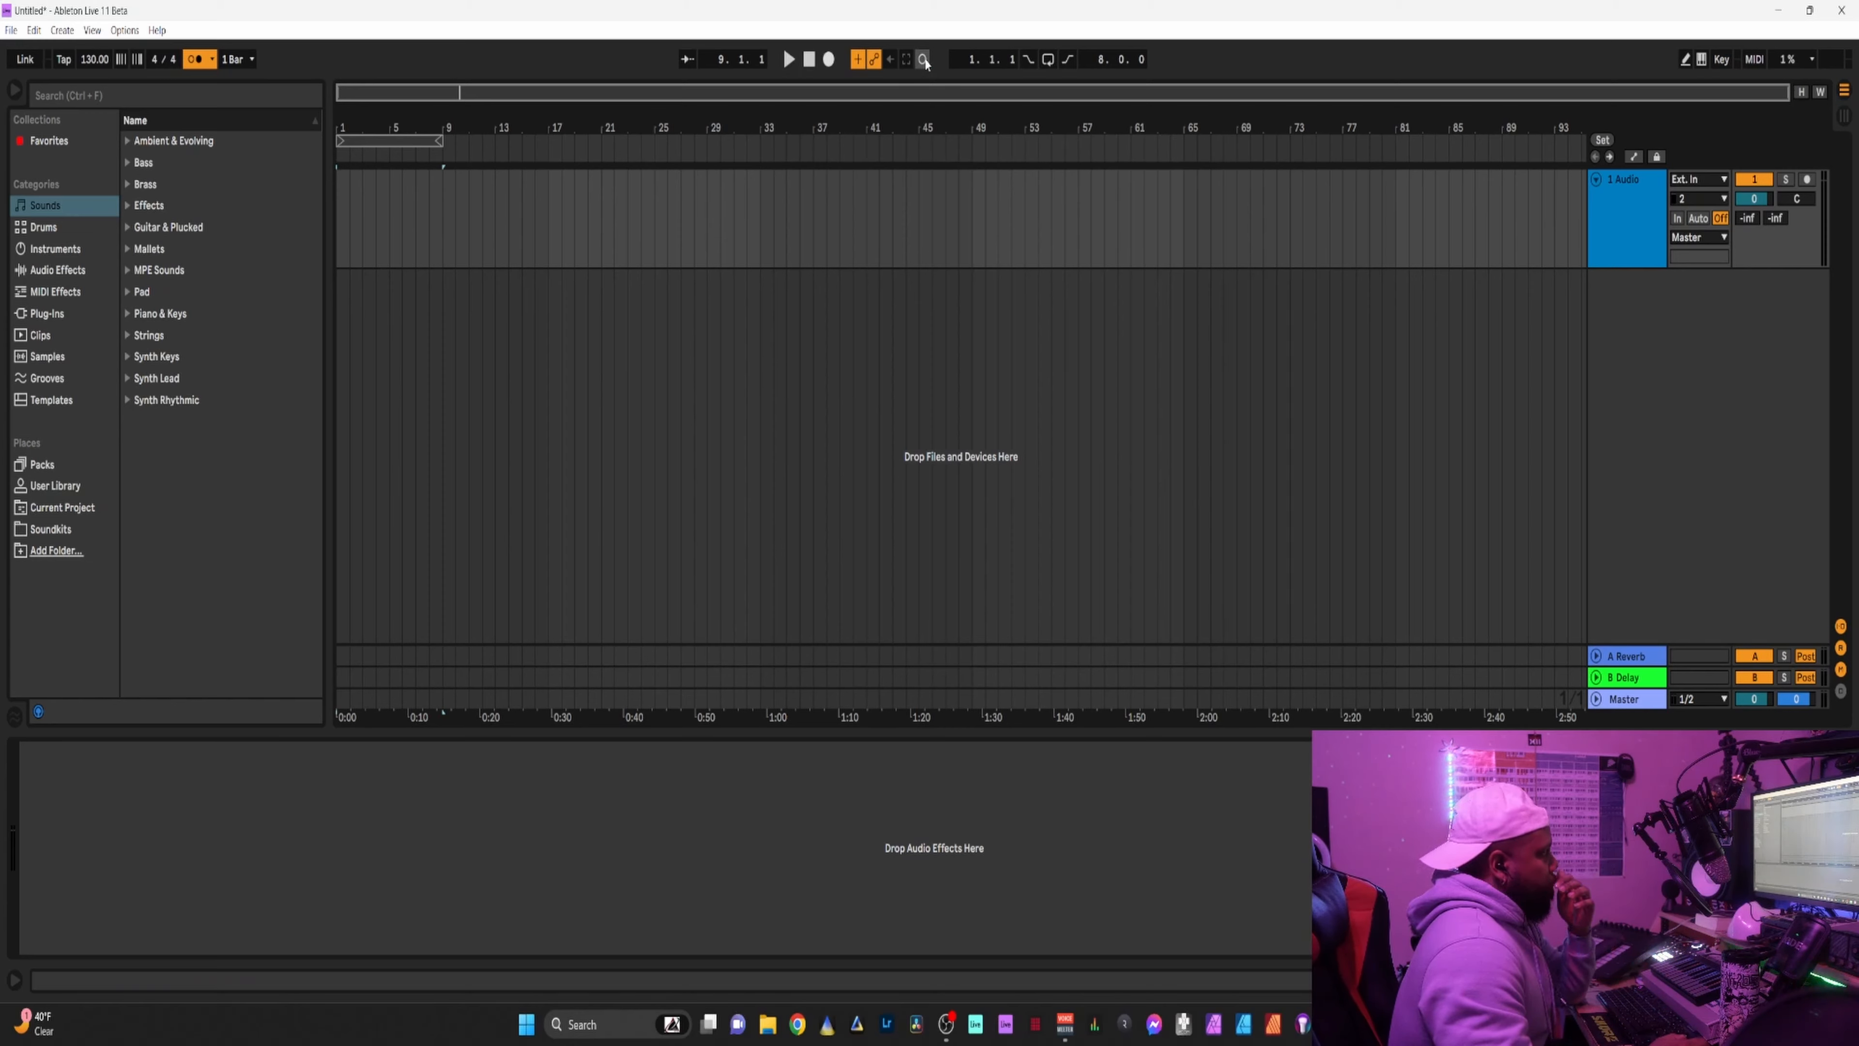
left_click(1049, 59)
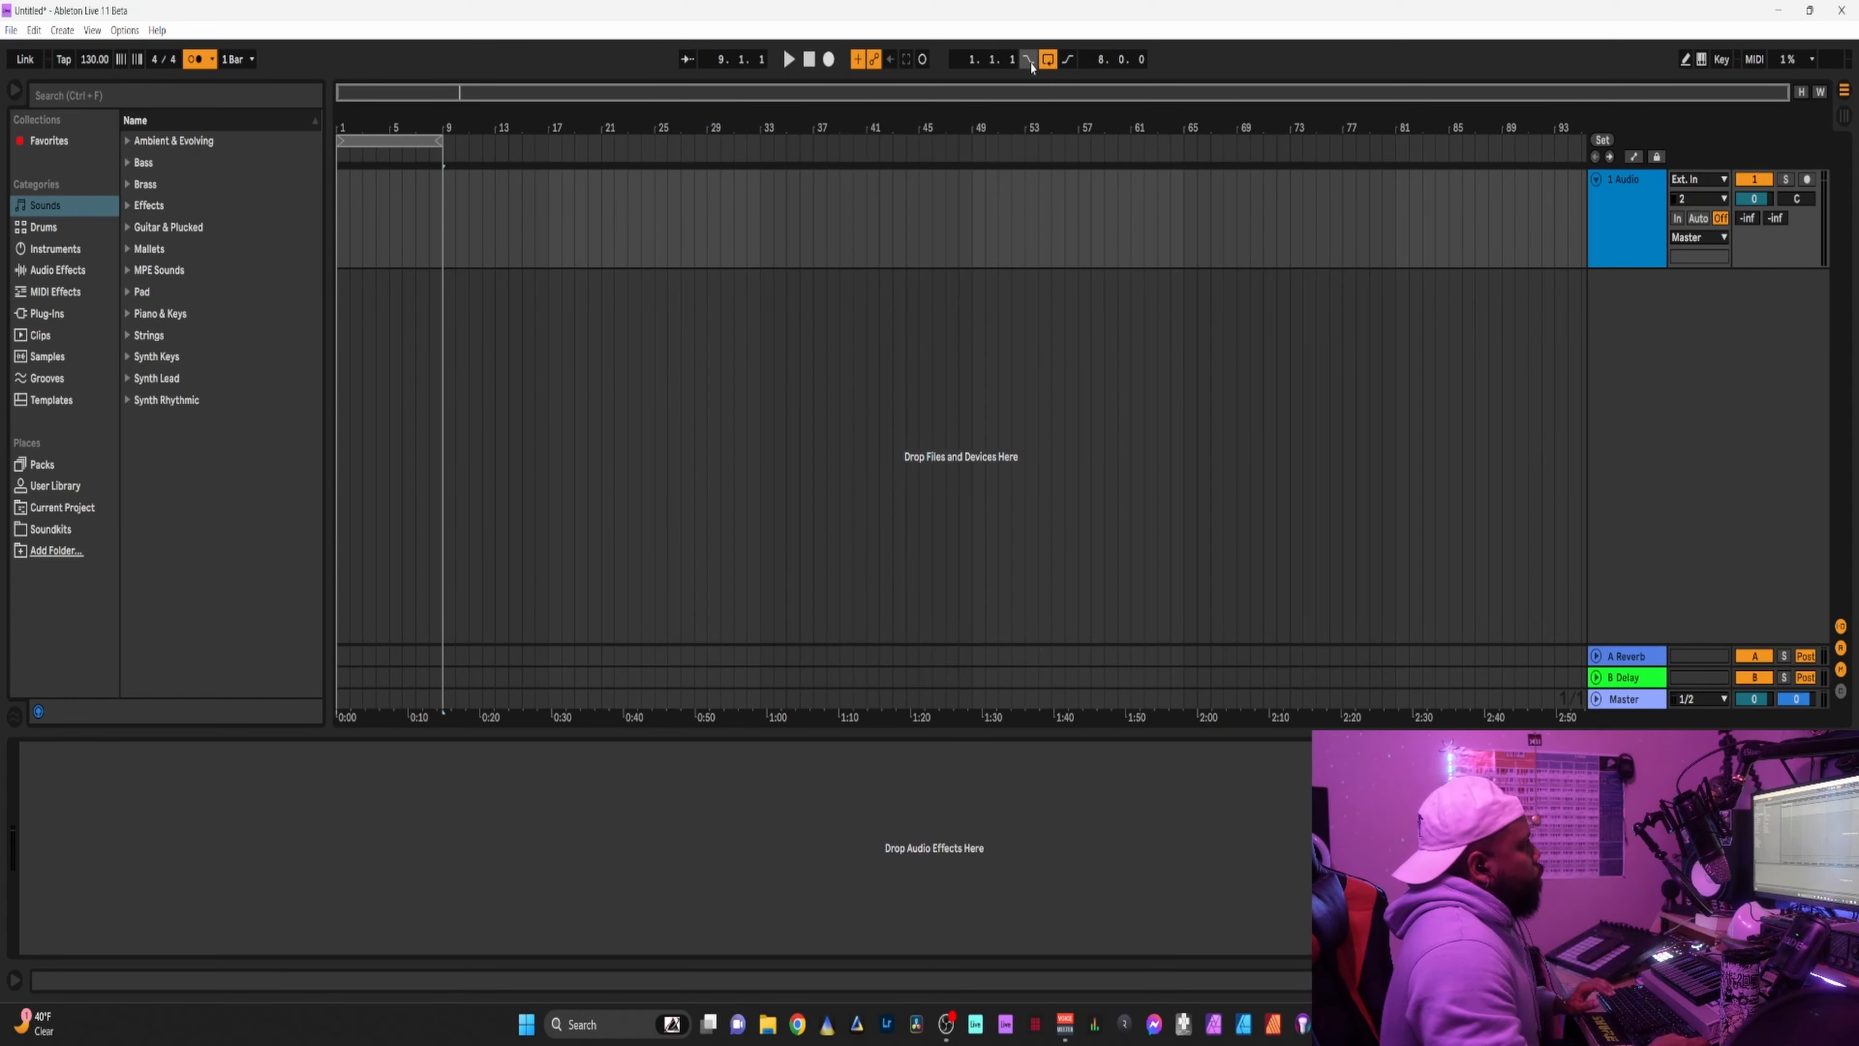
left_click(16, 981)
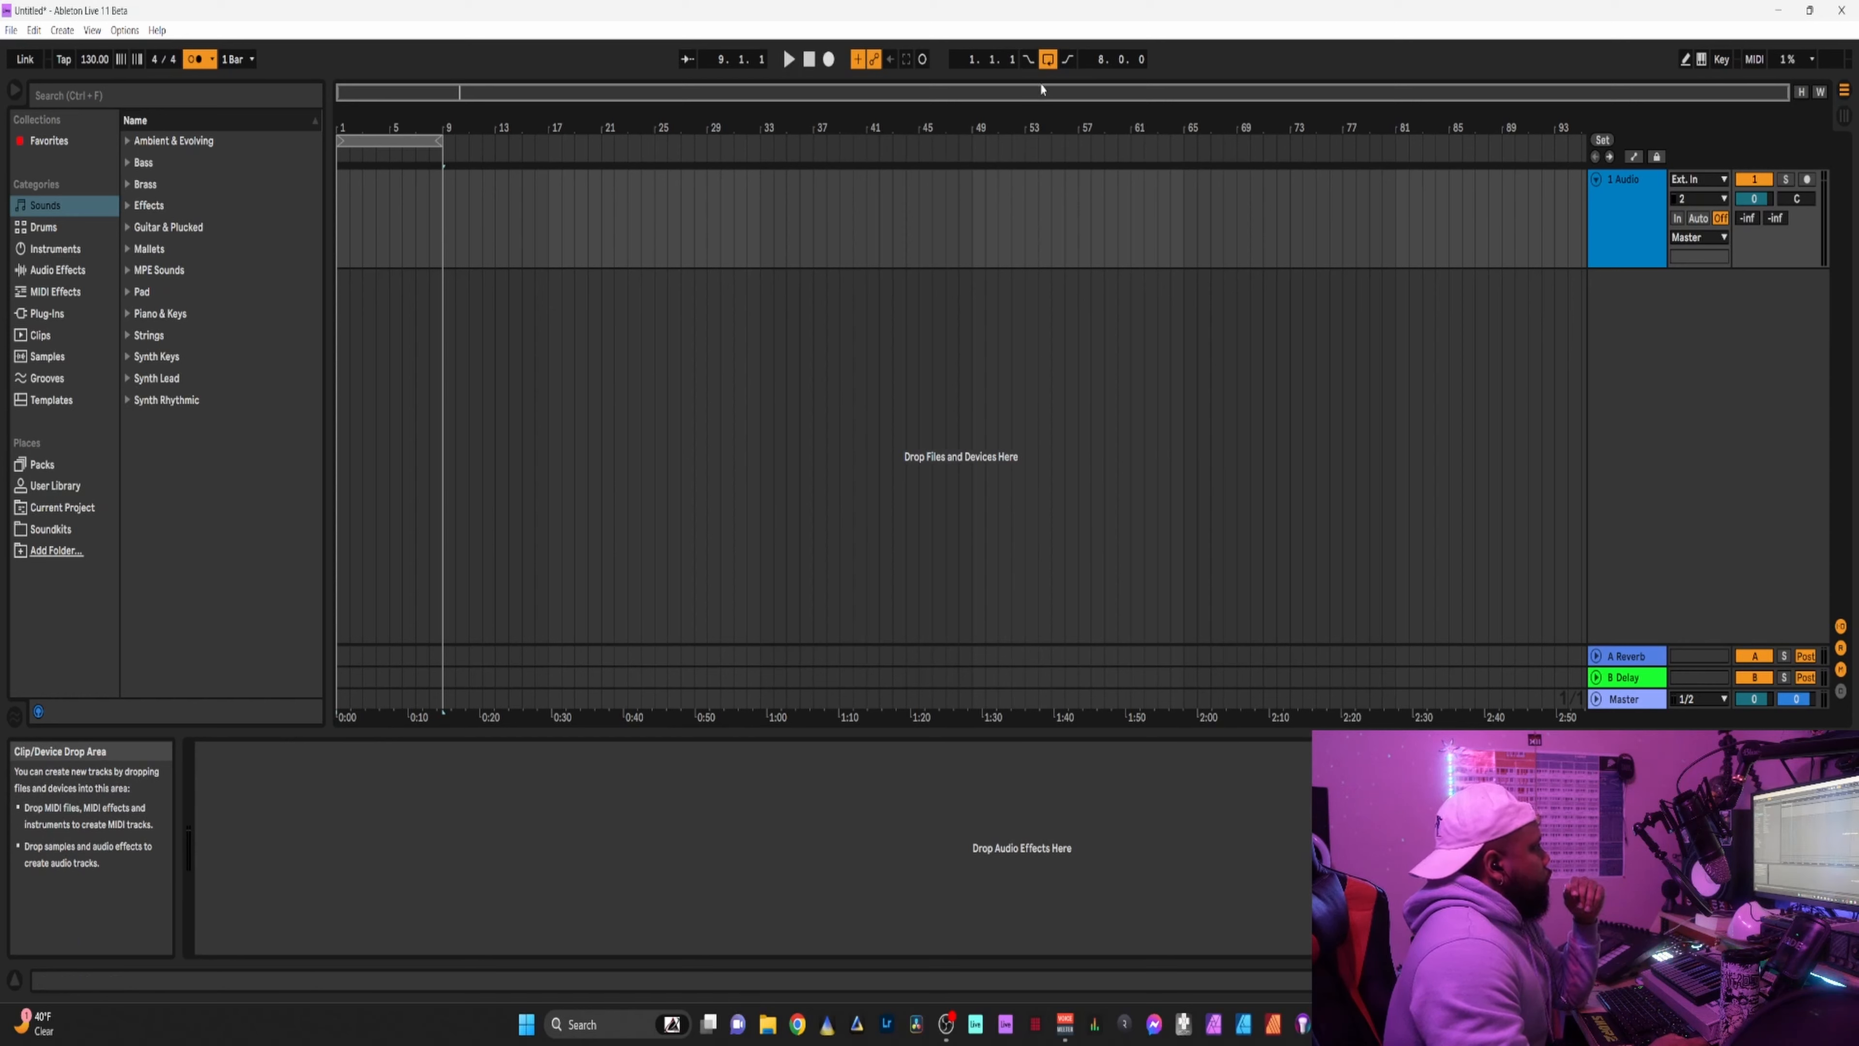
Turn on punch-in and punch-out for the 8-bar loop region, and select the material inside the loop brace.
left_click(1028, 60)
left_click(1068, 60)
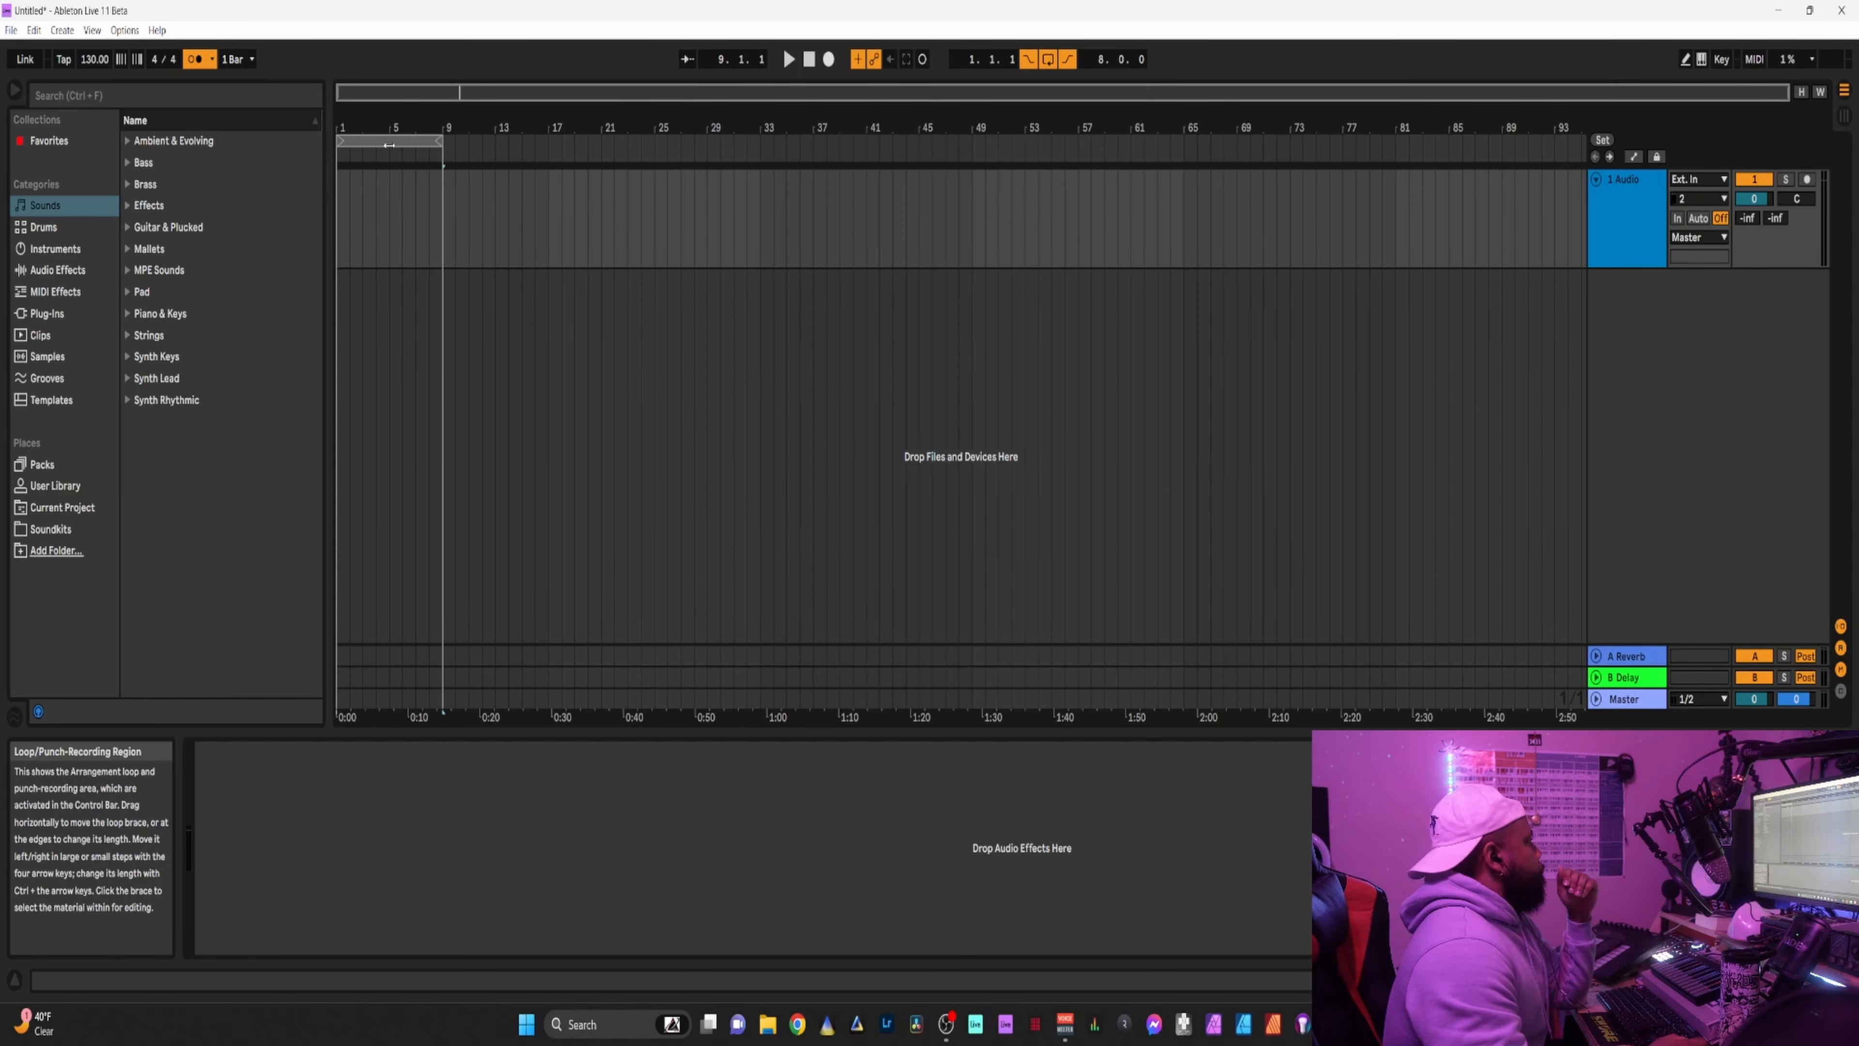
left_click(433, 139)
left_click_drag(433, 139, 443, 209)
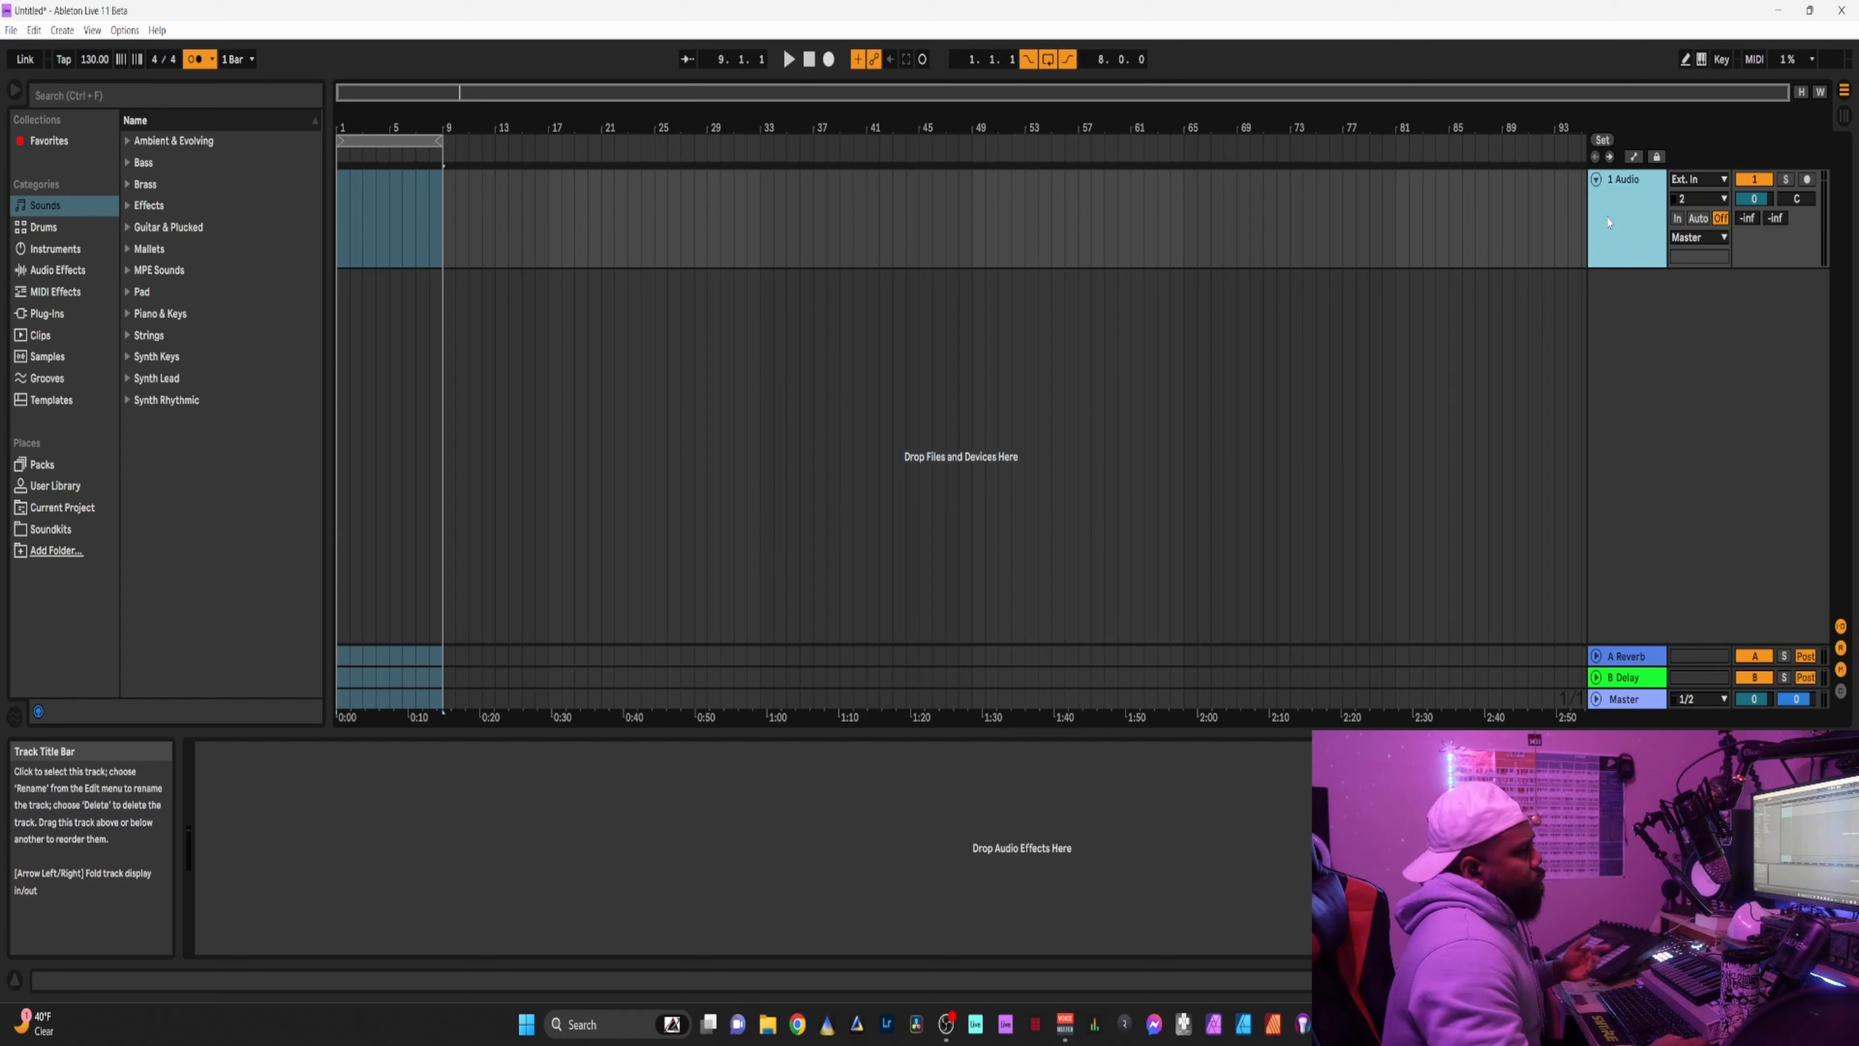
Place the BAL_80 kit loop roots vocal Bmin.wav sample from Soundkits > Splice > Melodic Loops > 2023 > HipHop on the audio track at bar 1.
left_click(53, 528)
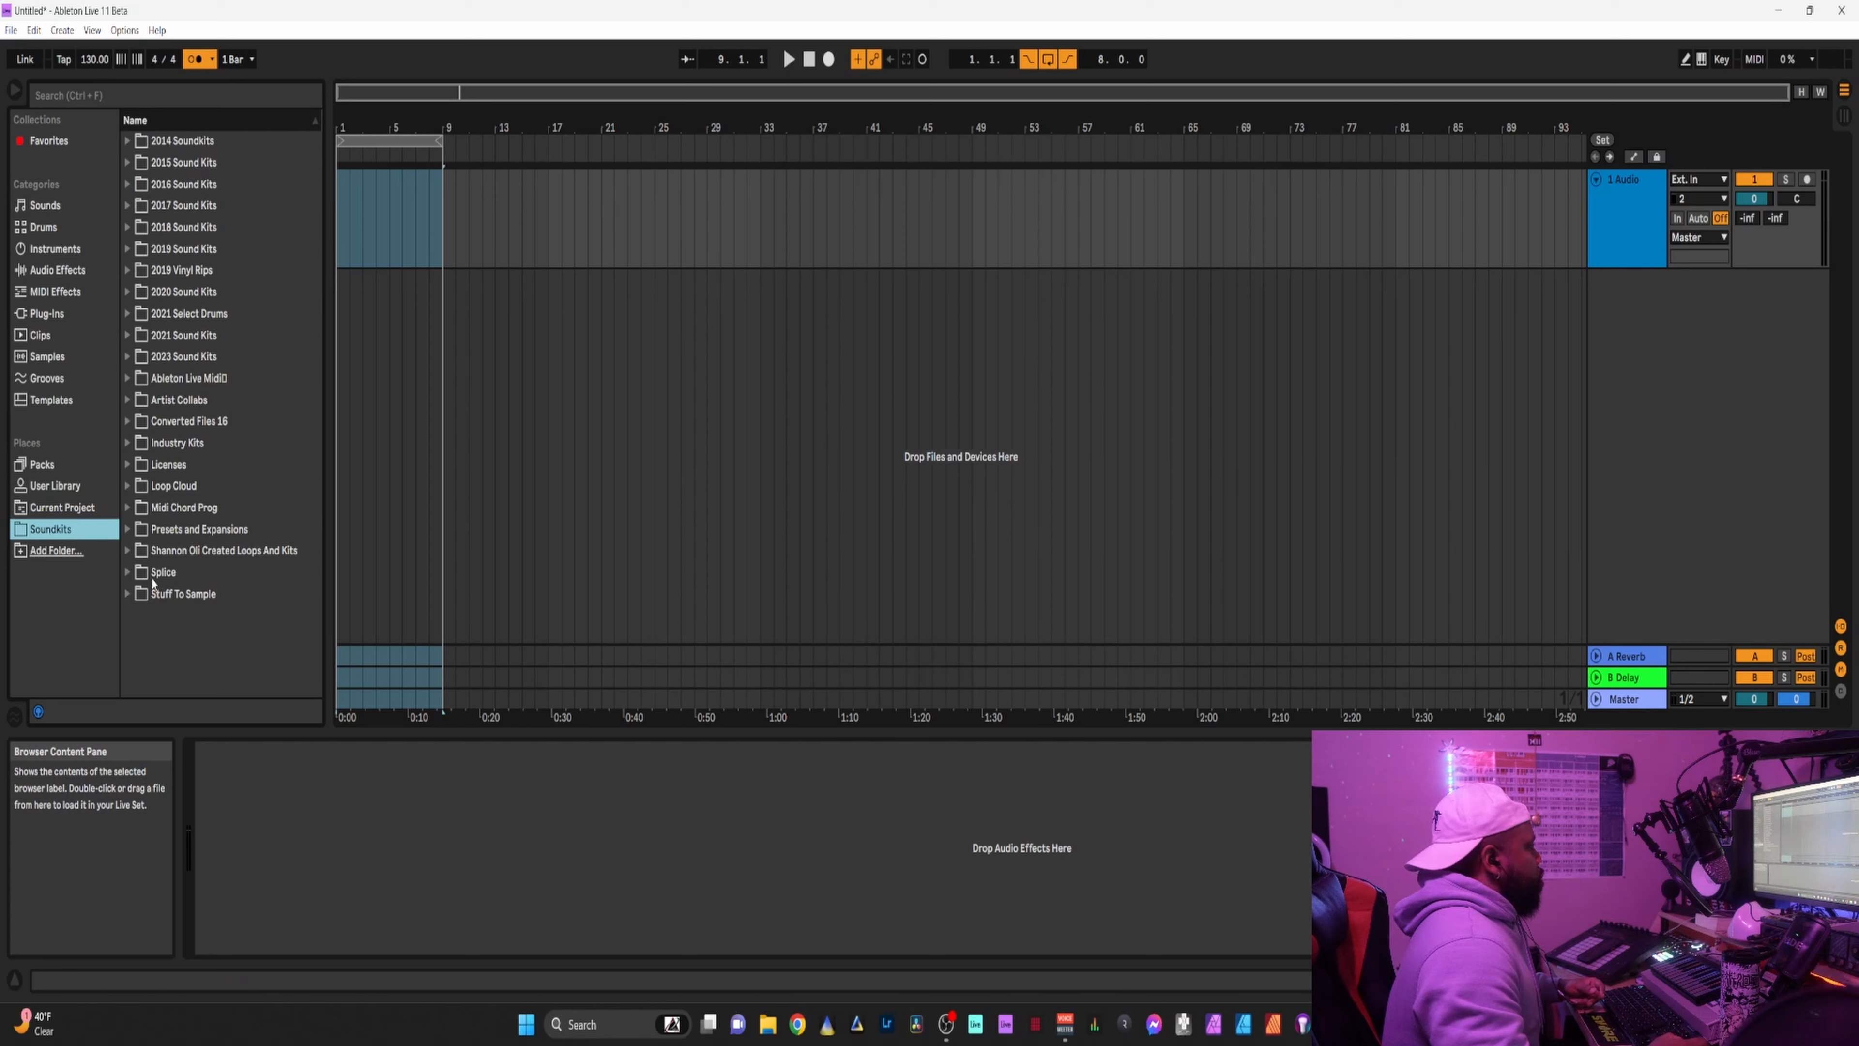
left_click(128, 574)
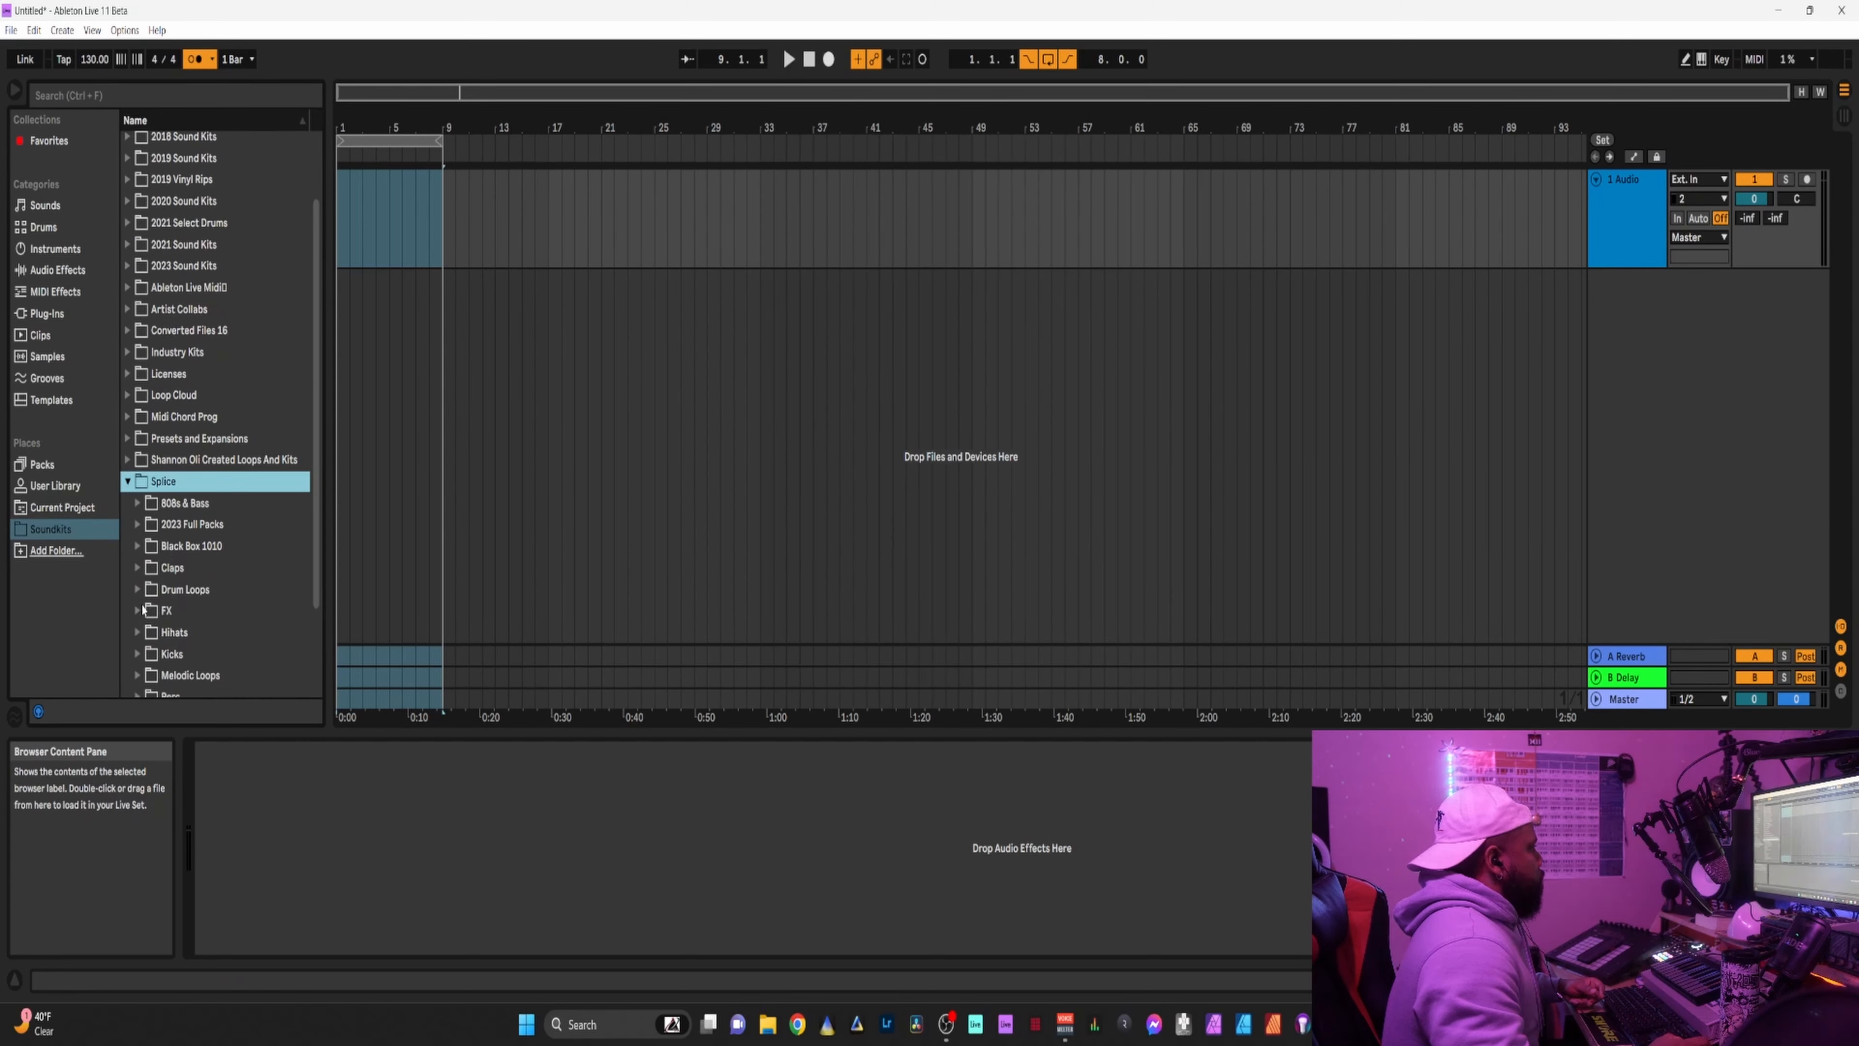
scroll(147, 614, "down", 1)
left_click(137, 631)
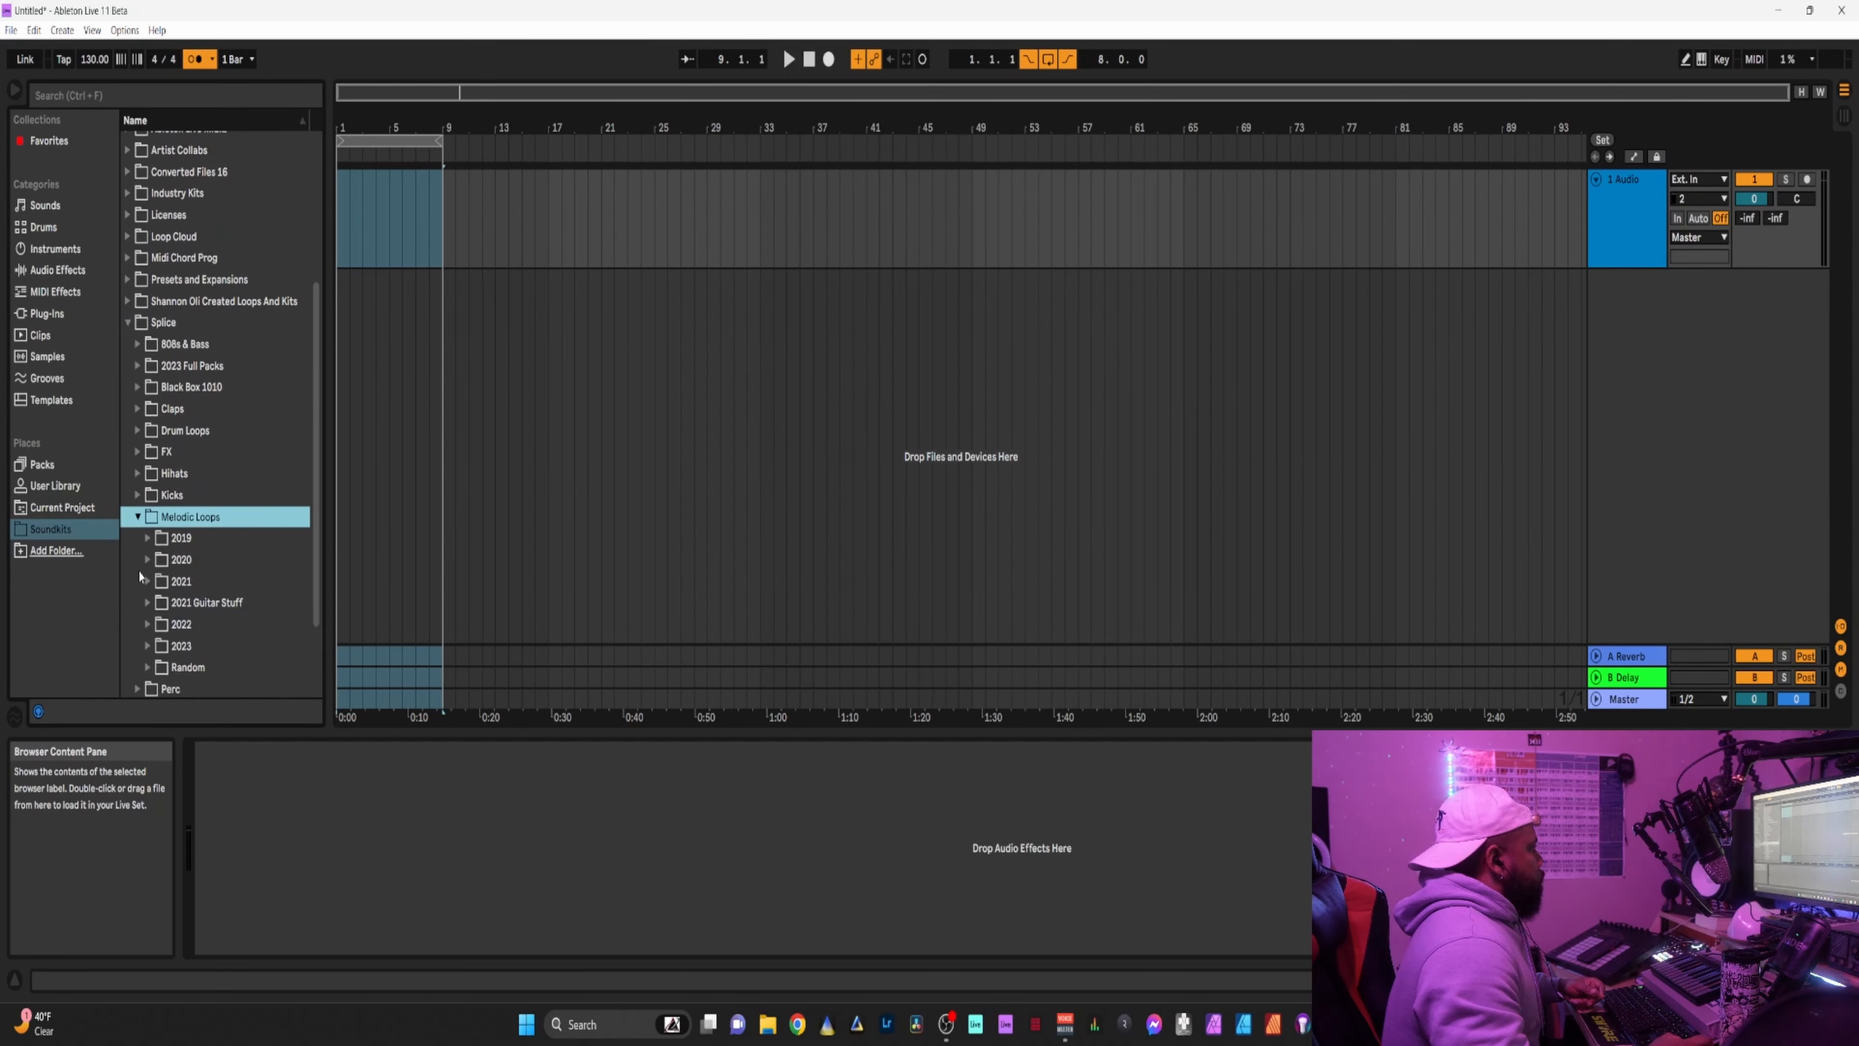
left_click(147, 648)
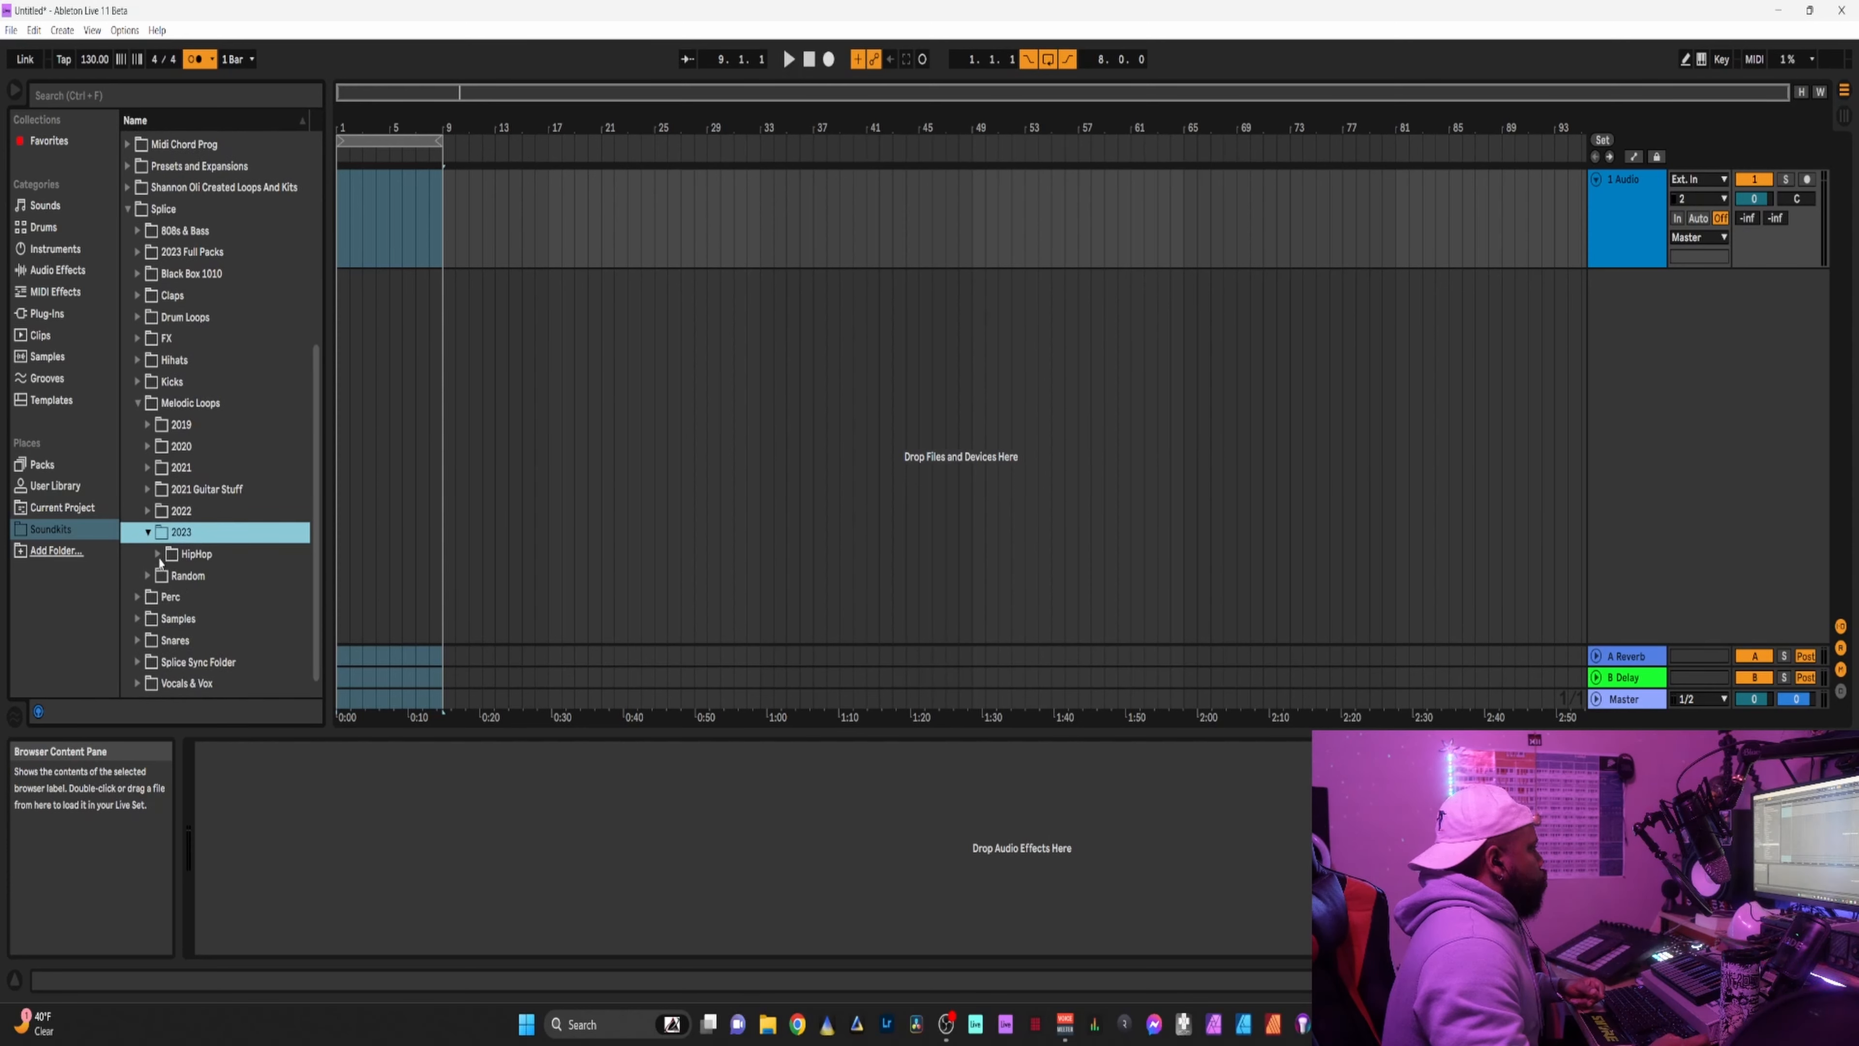
left_click(158, 554)
left_click(231, 576)
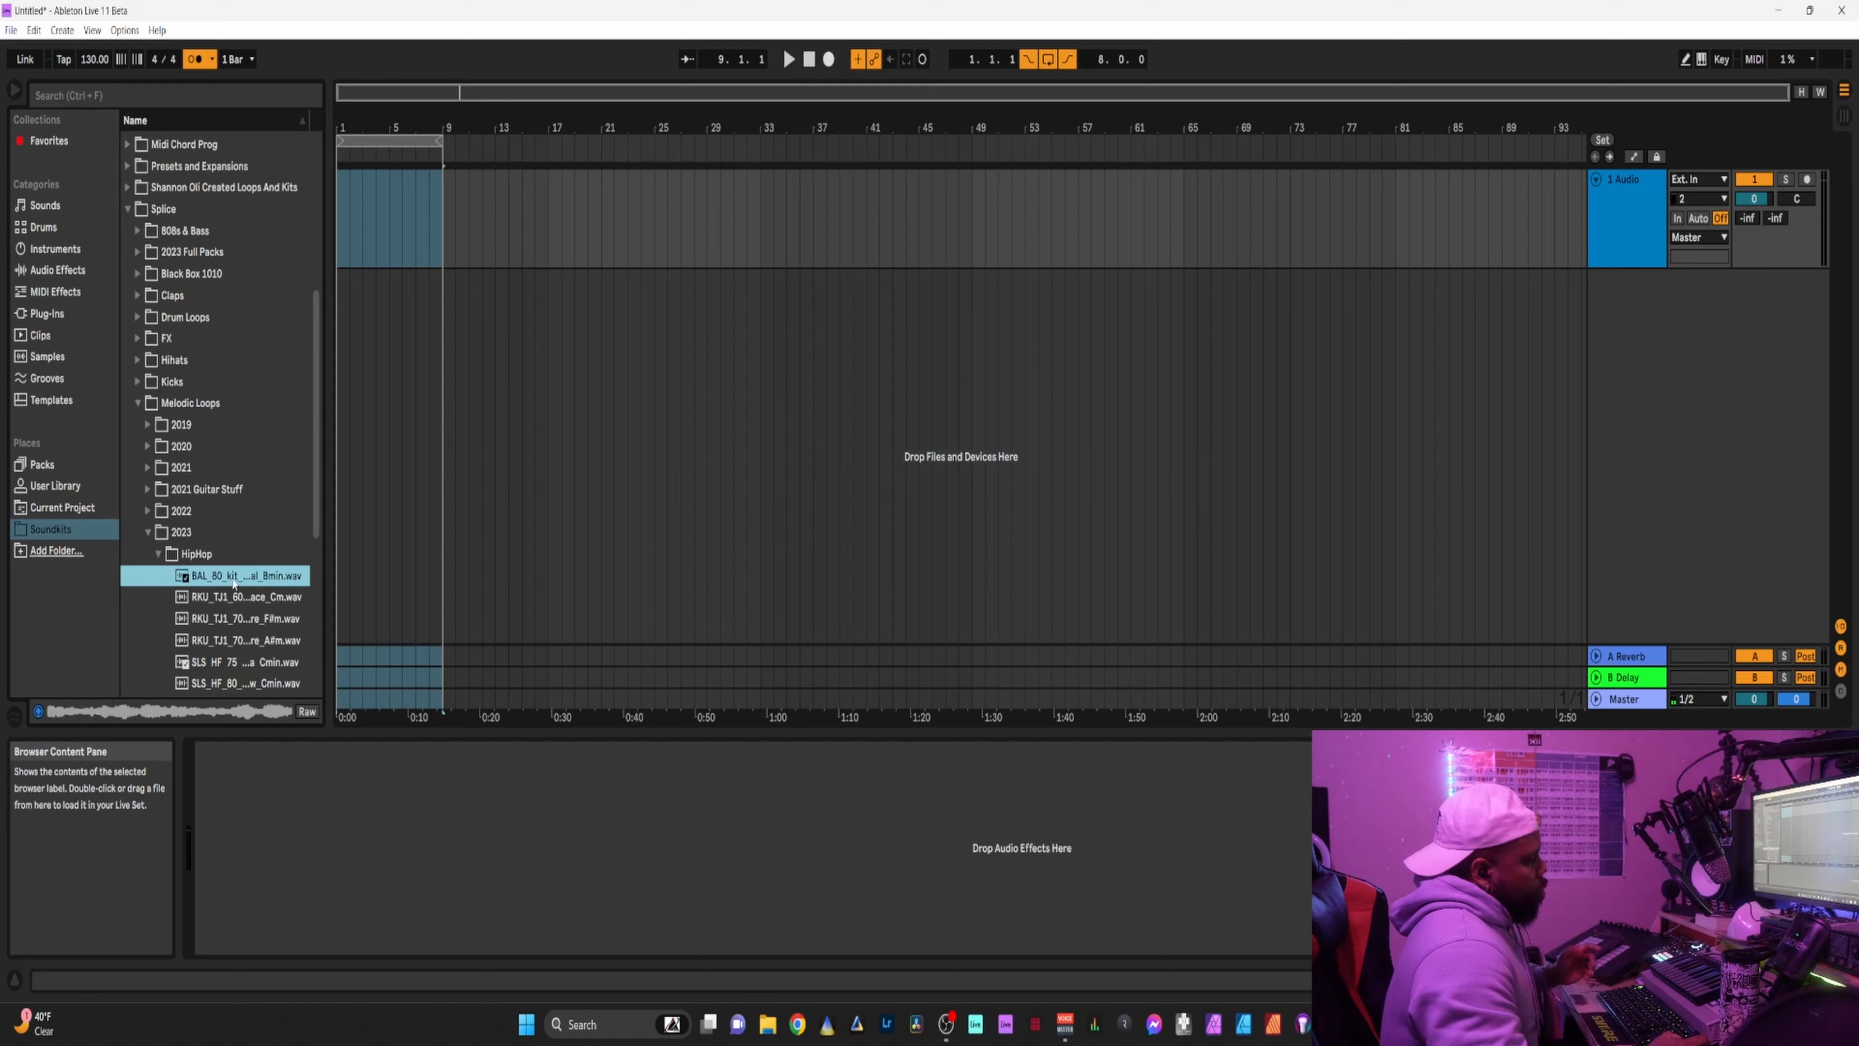
left_click_drag(234, 582, 343, 221)
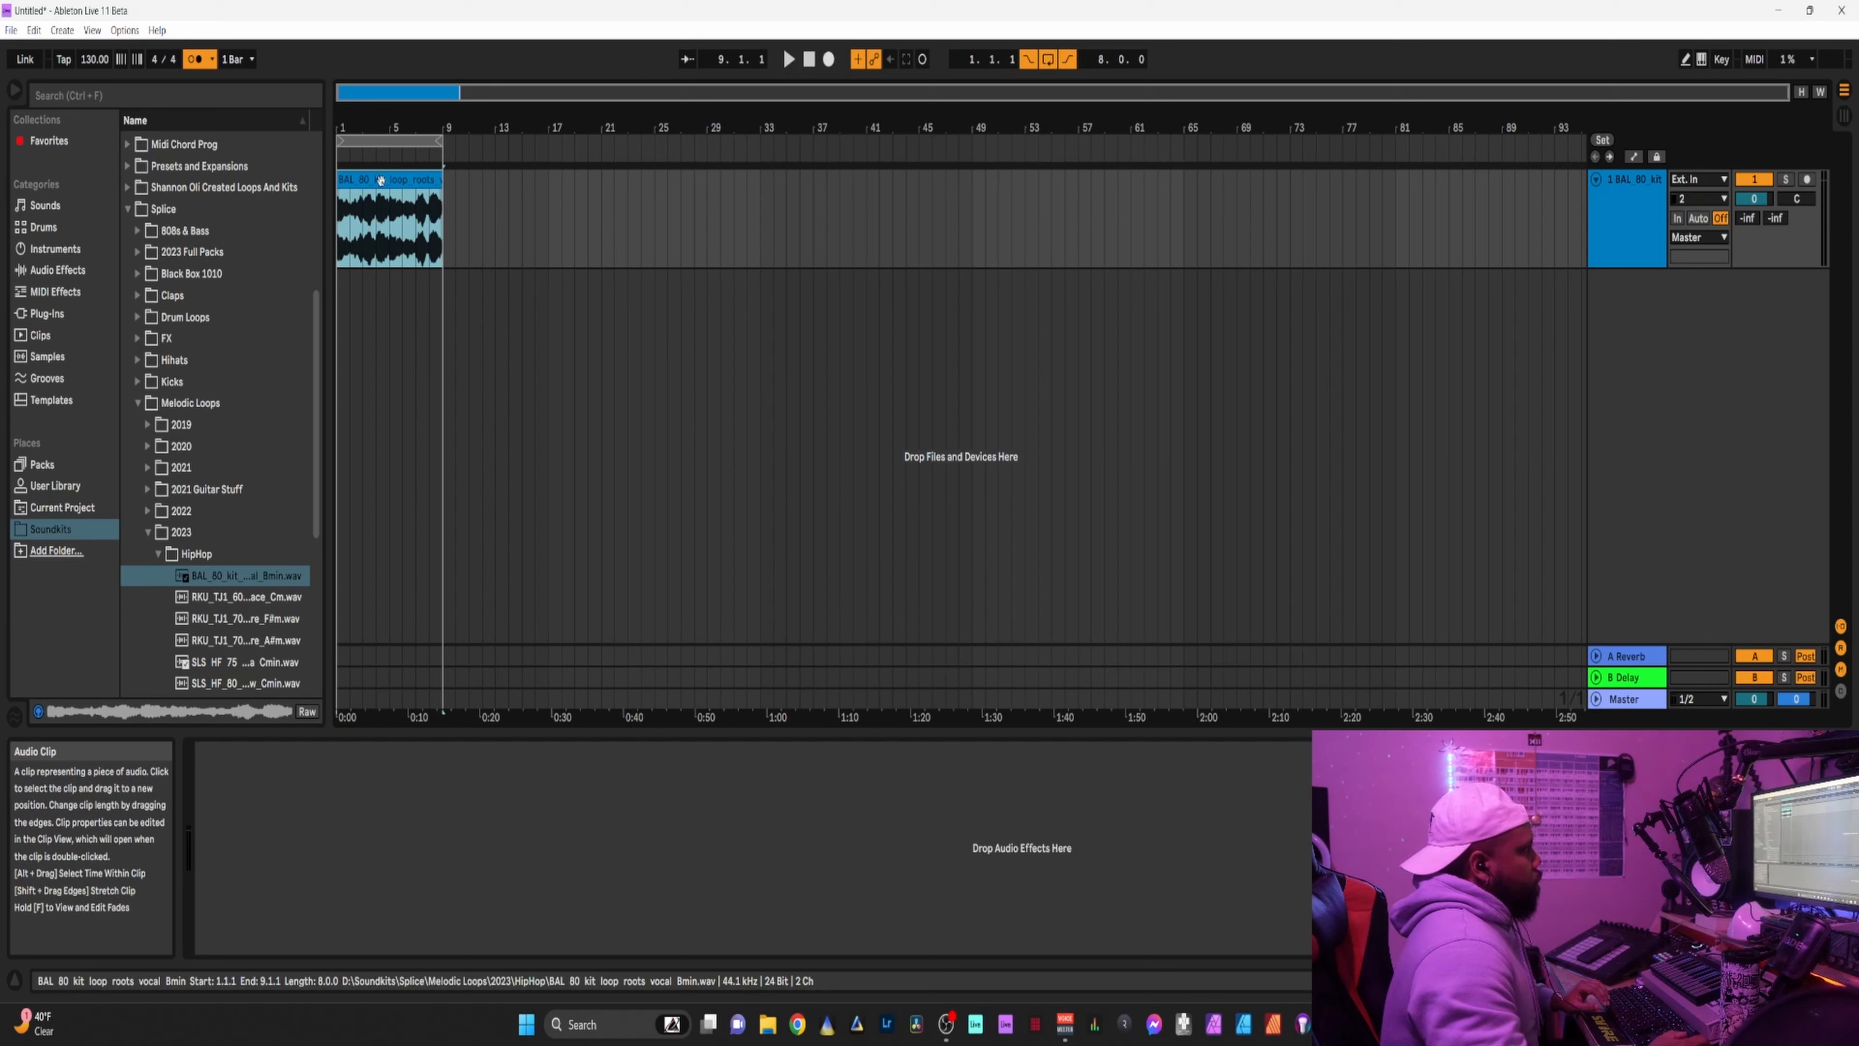
Play the placed vocal loop for a few bars and stop it, and look over the general options.
key("space")
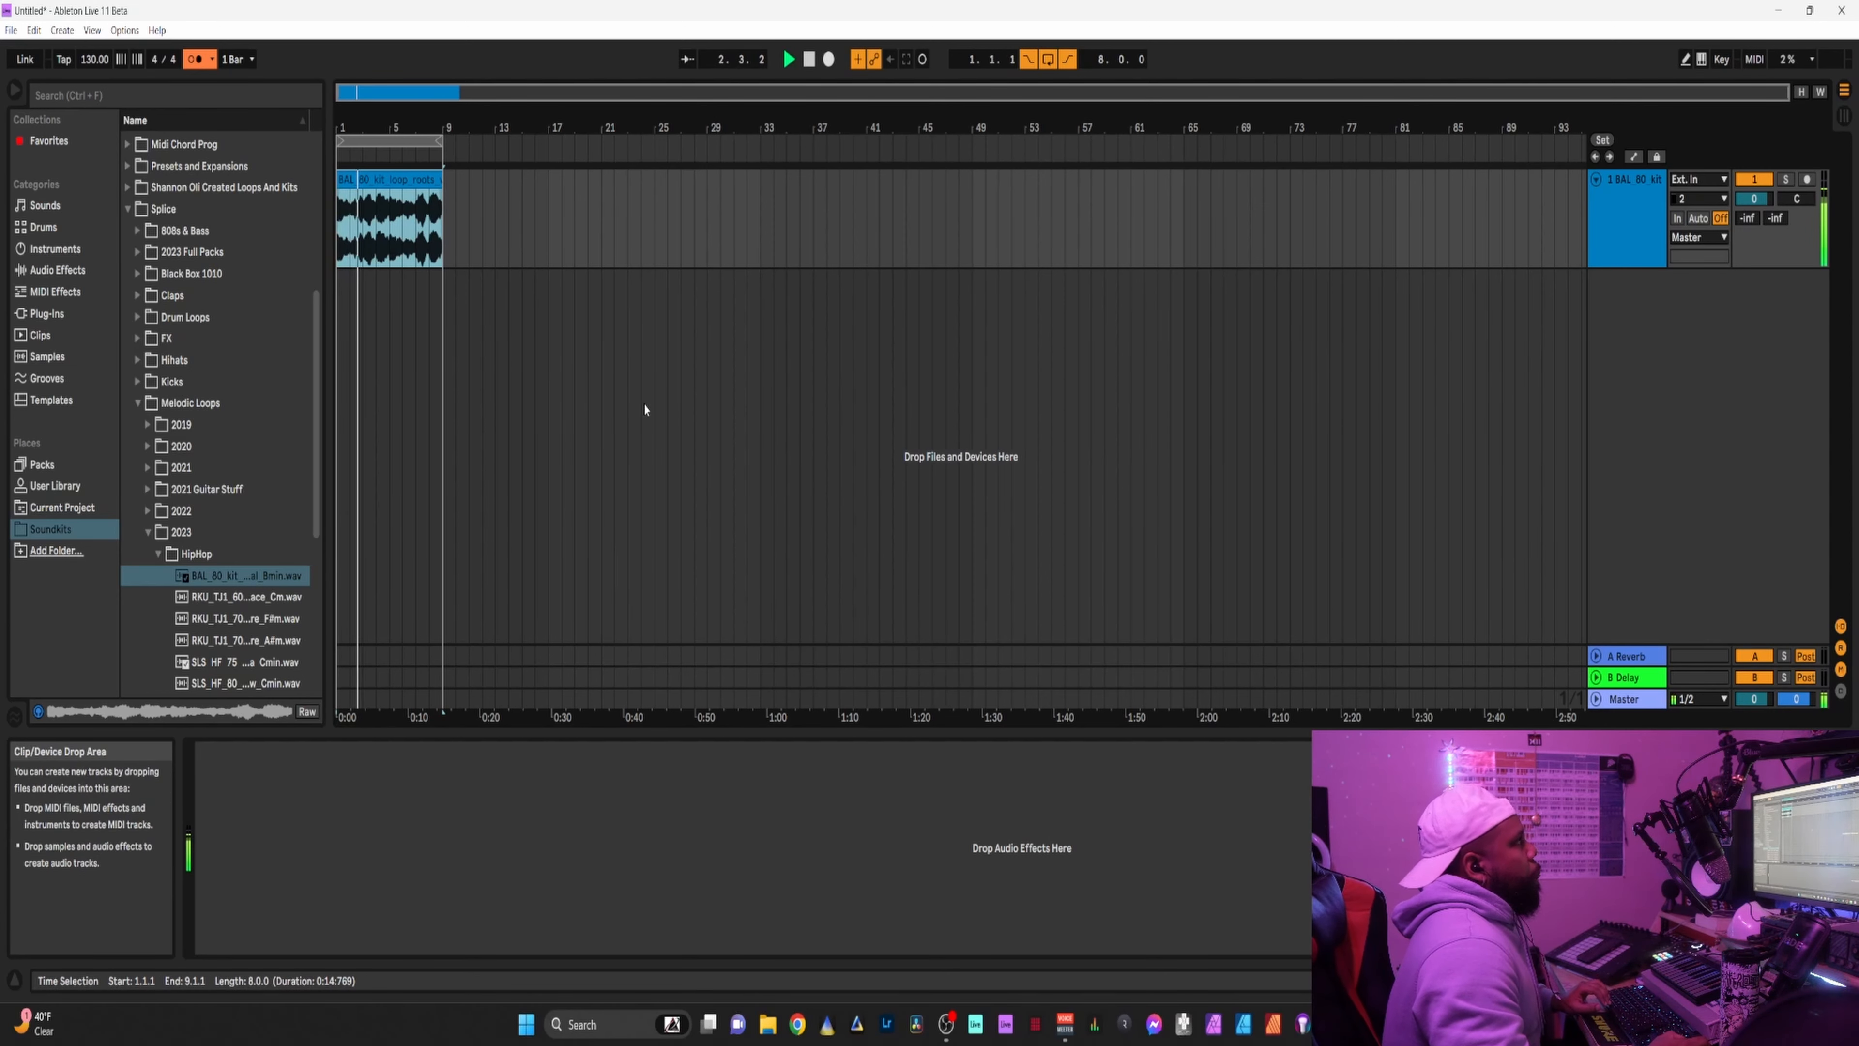
key("space")
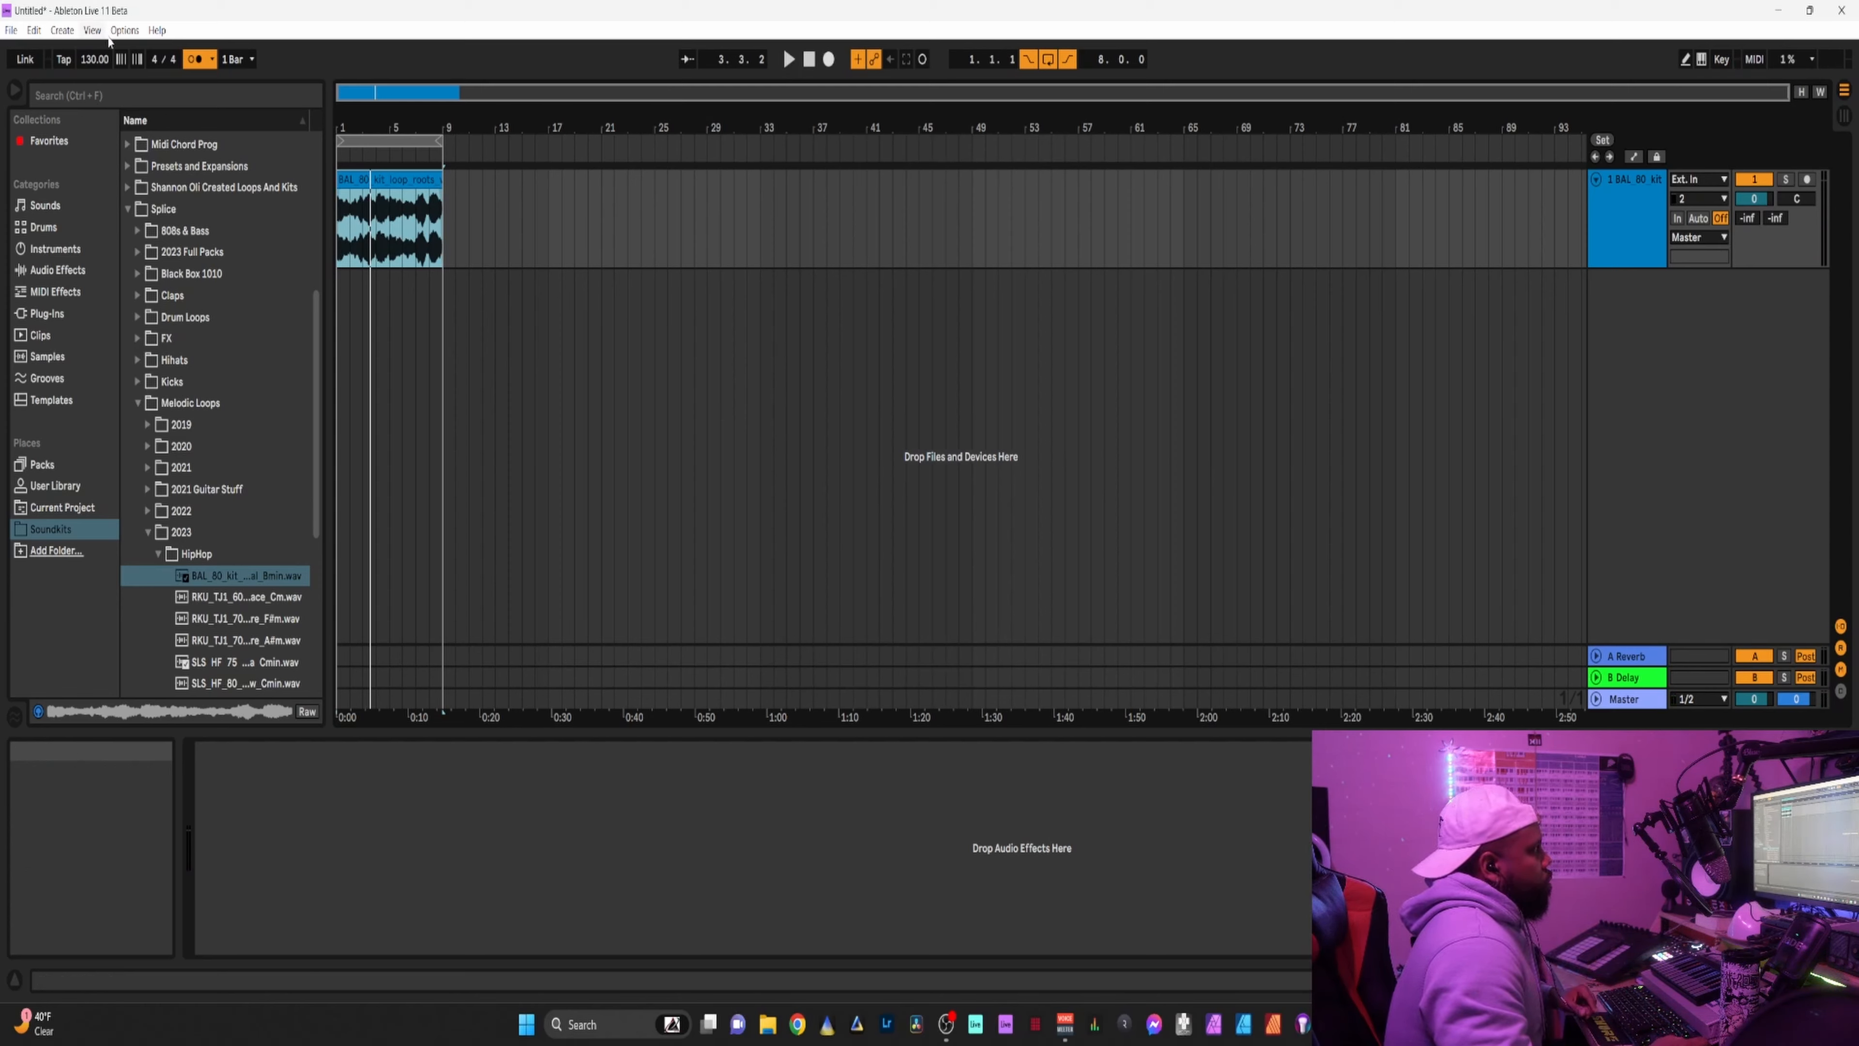
left_click(124, 30)
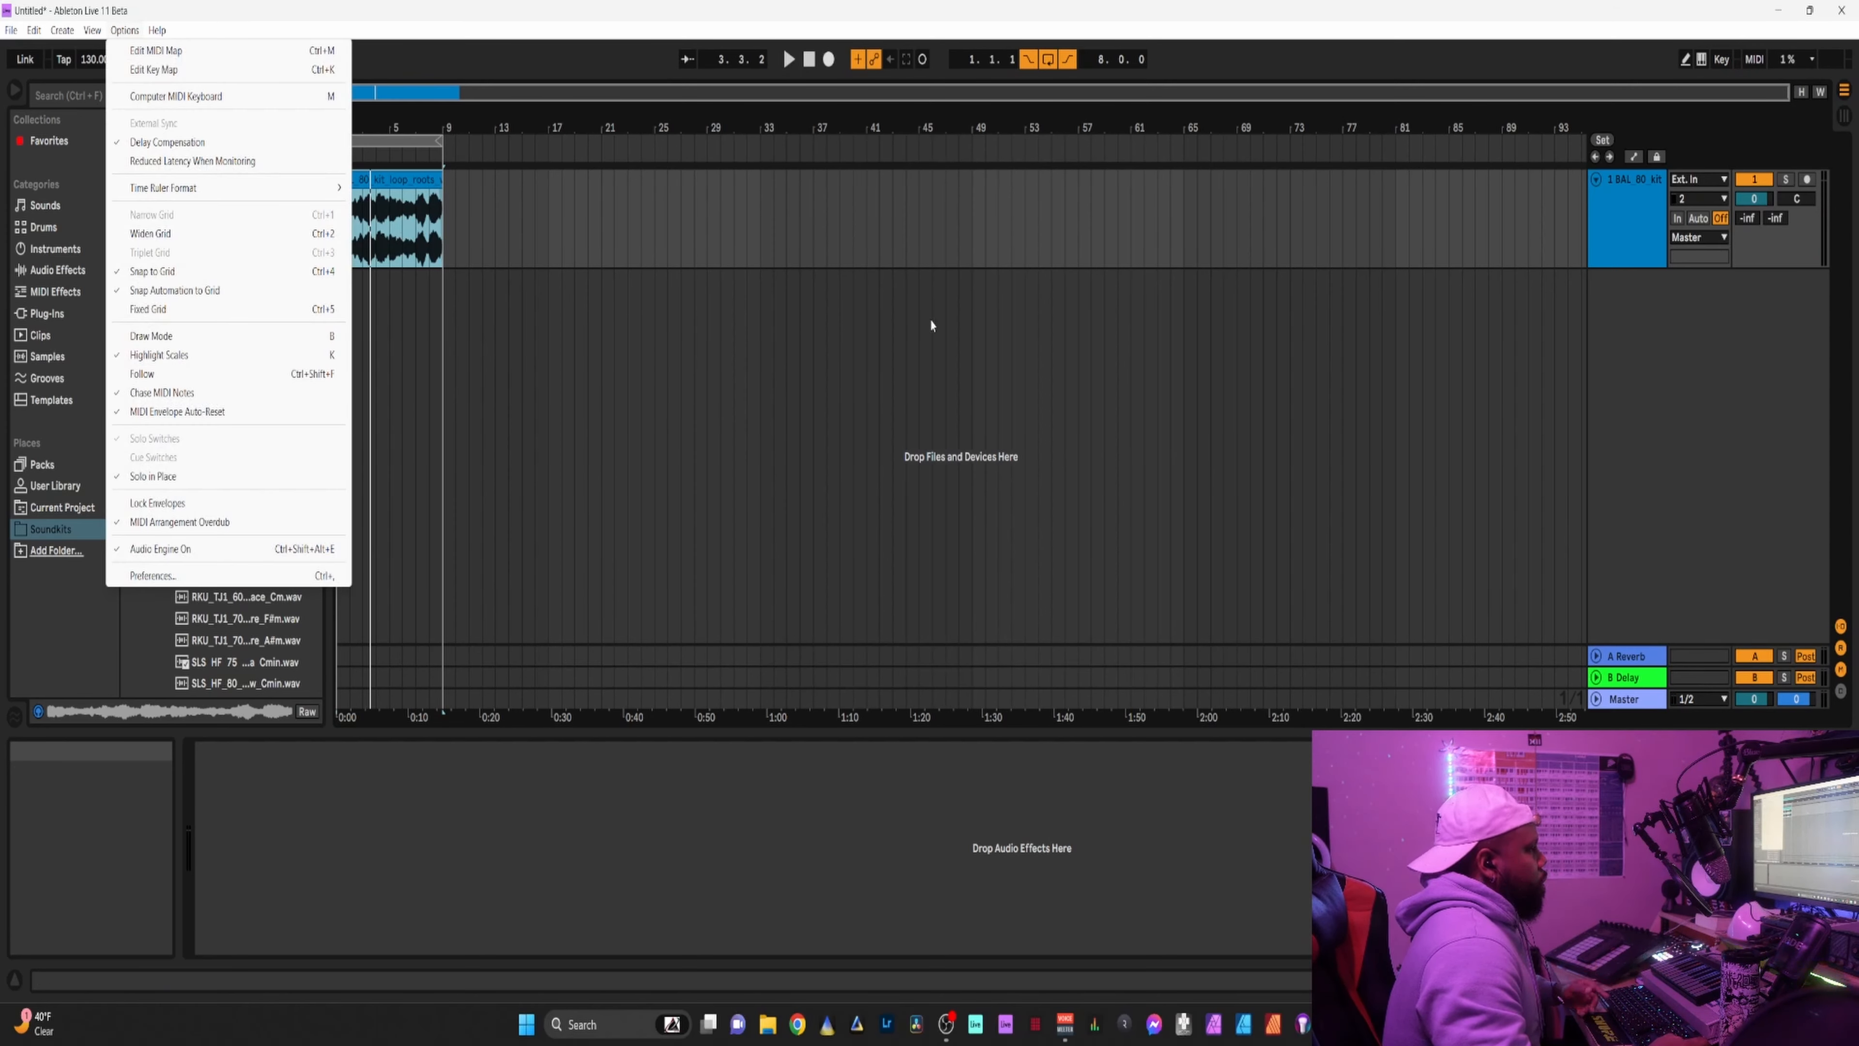
left_click(1641, 235)
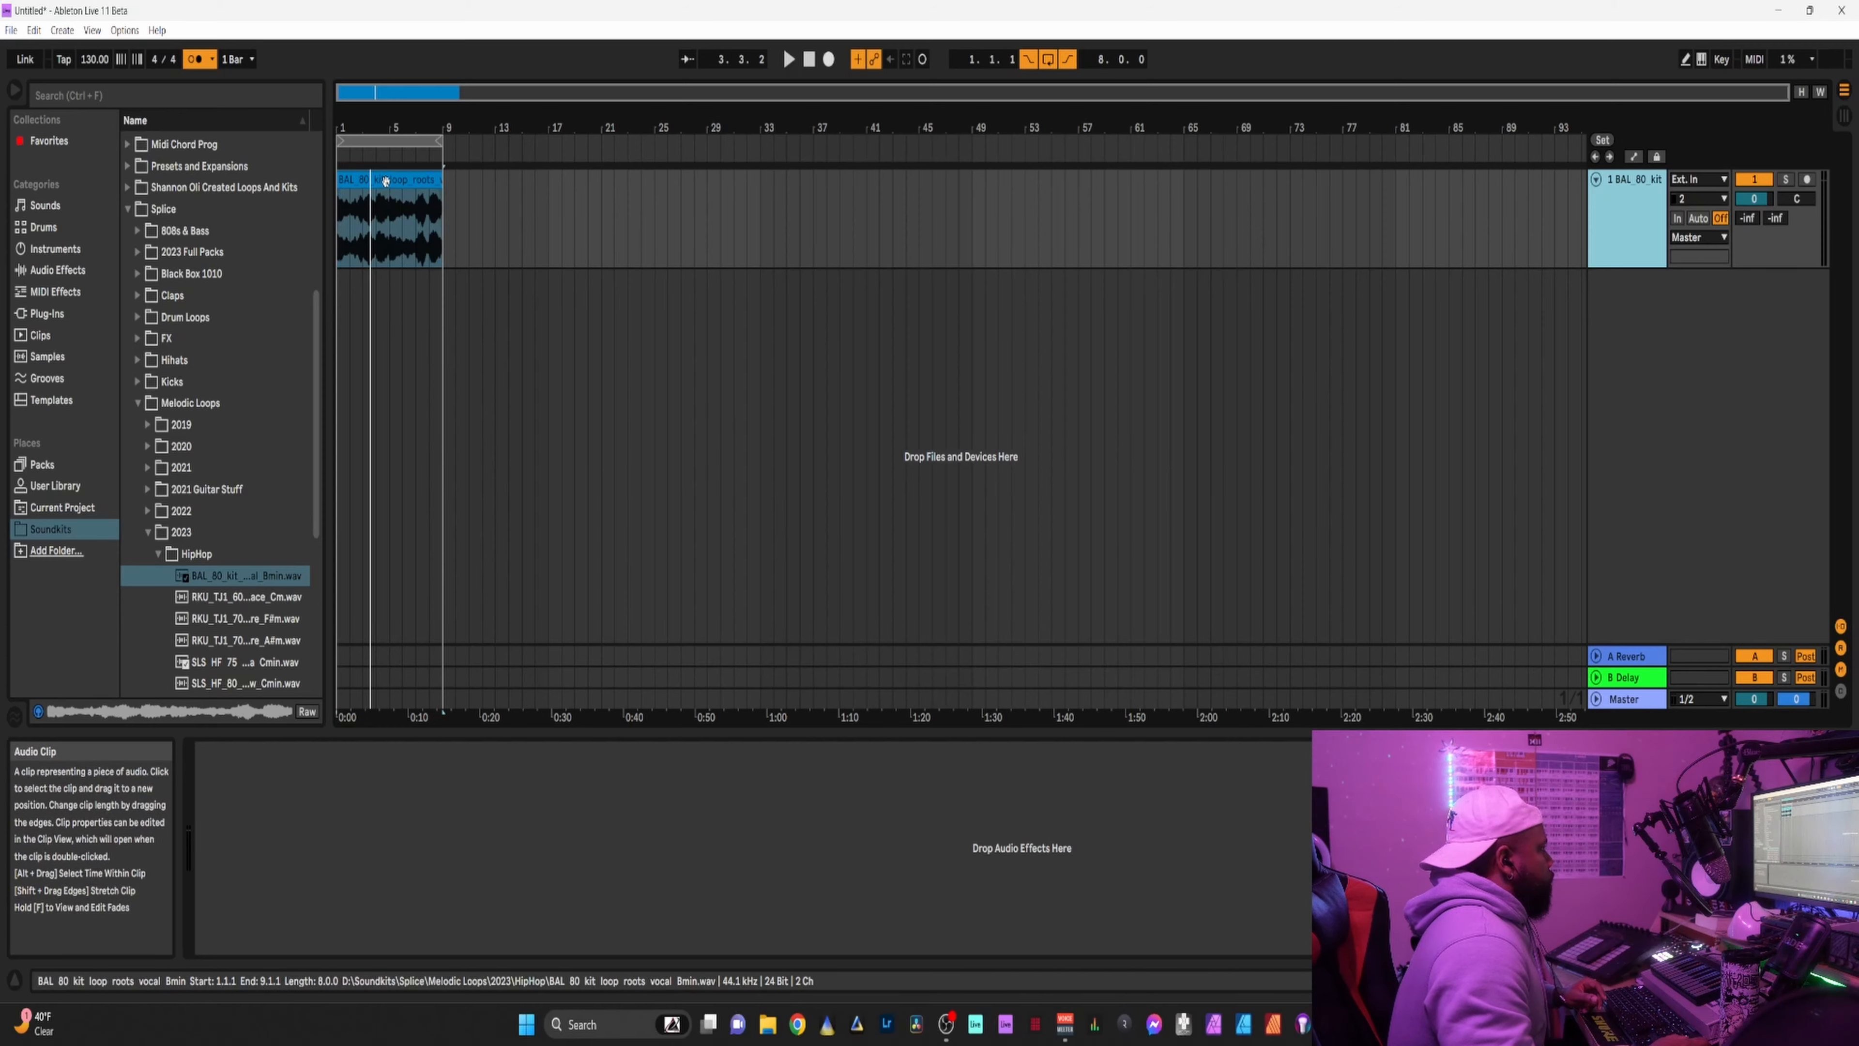
Open the vocal loop clip's sample settings and set its warp mode to Complex Pro.
double_click(388, 194)
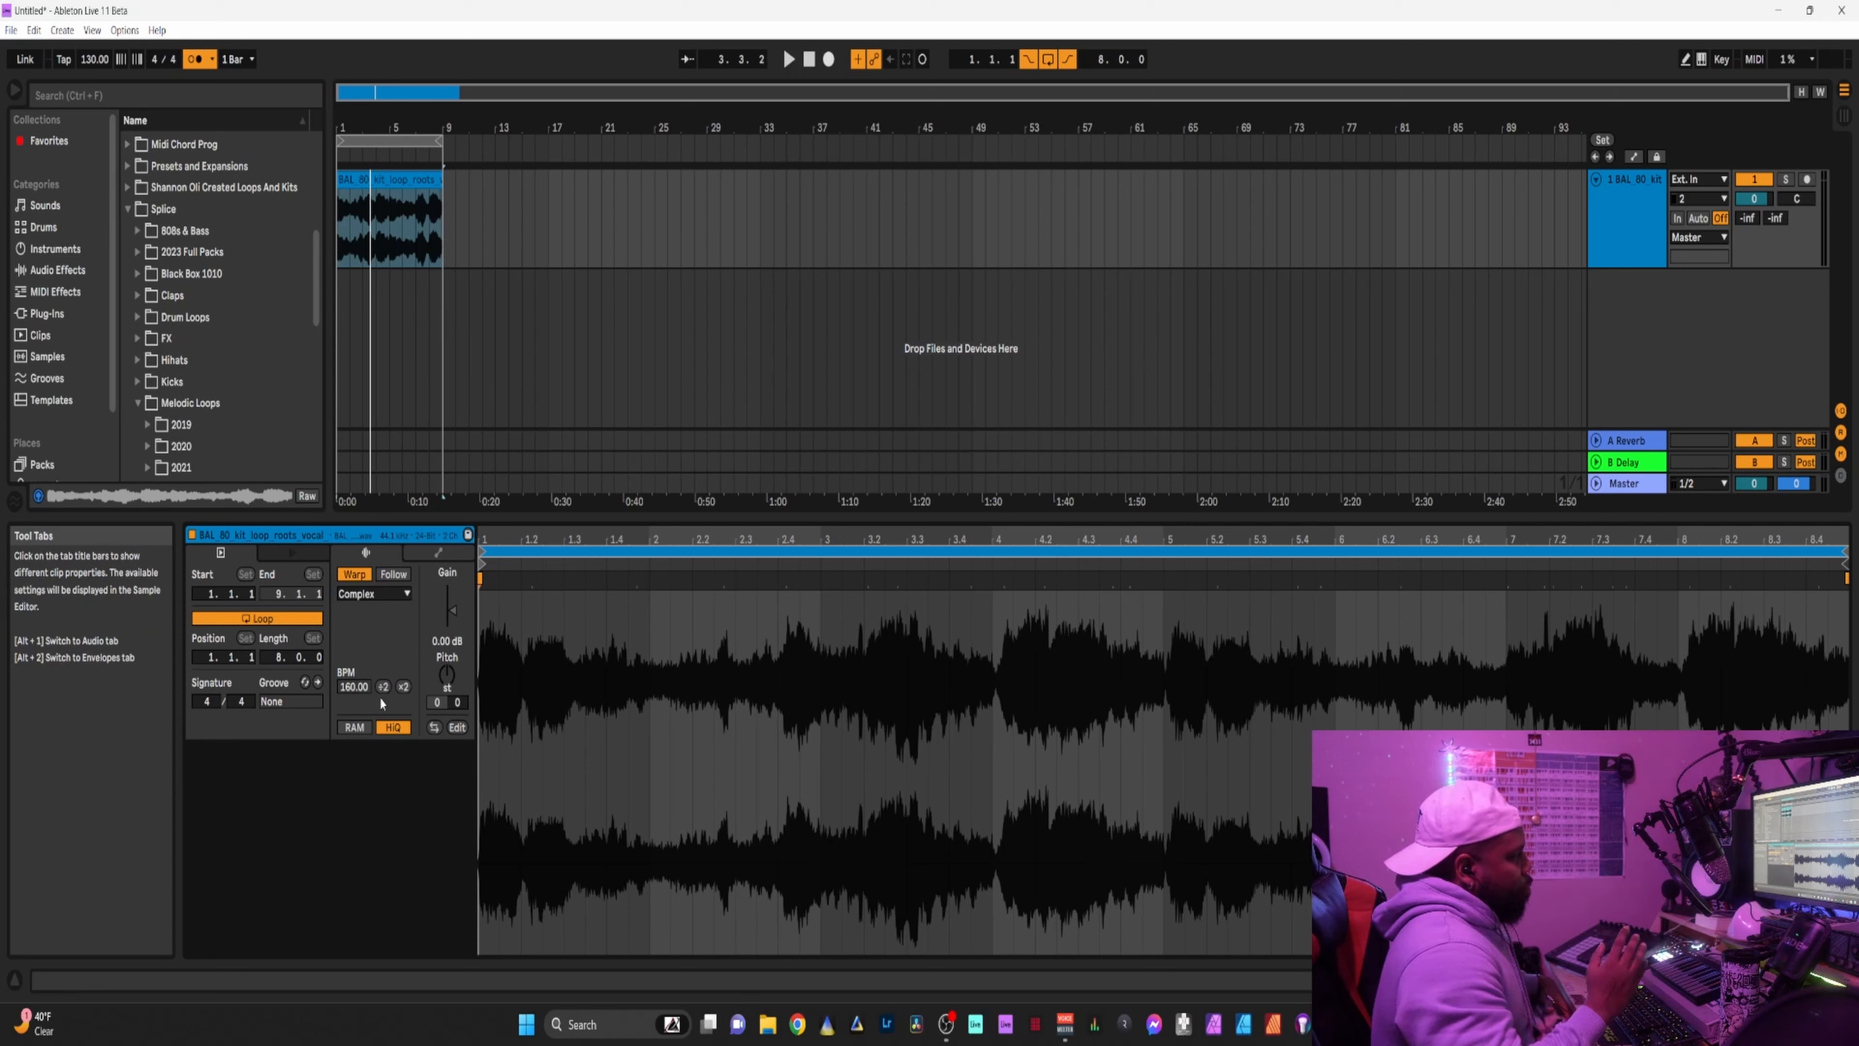
left_click(373, 593)
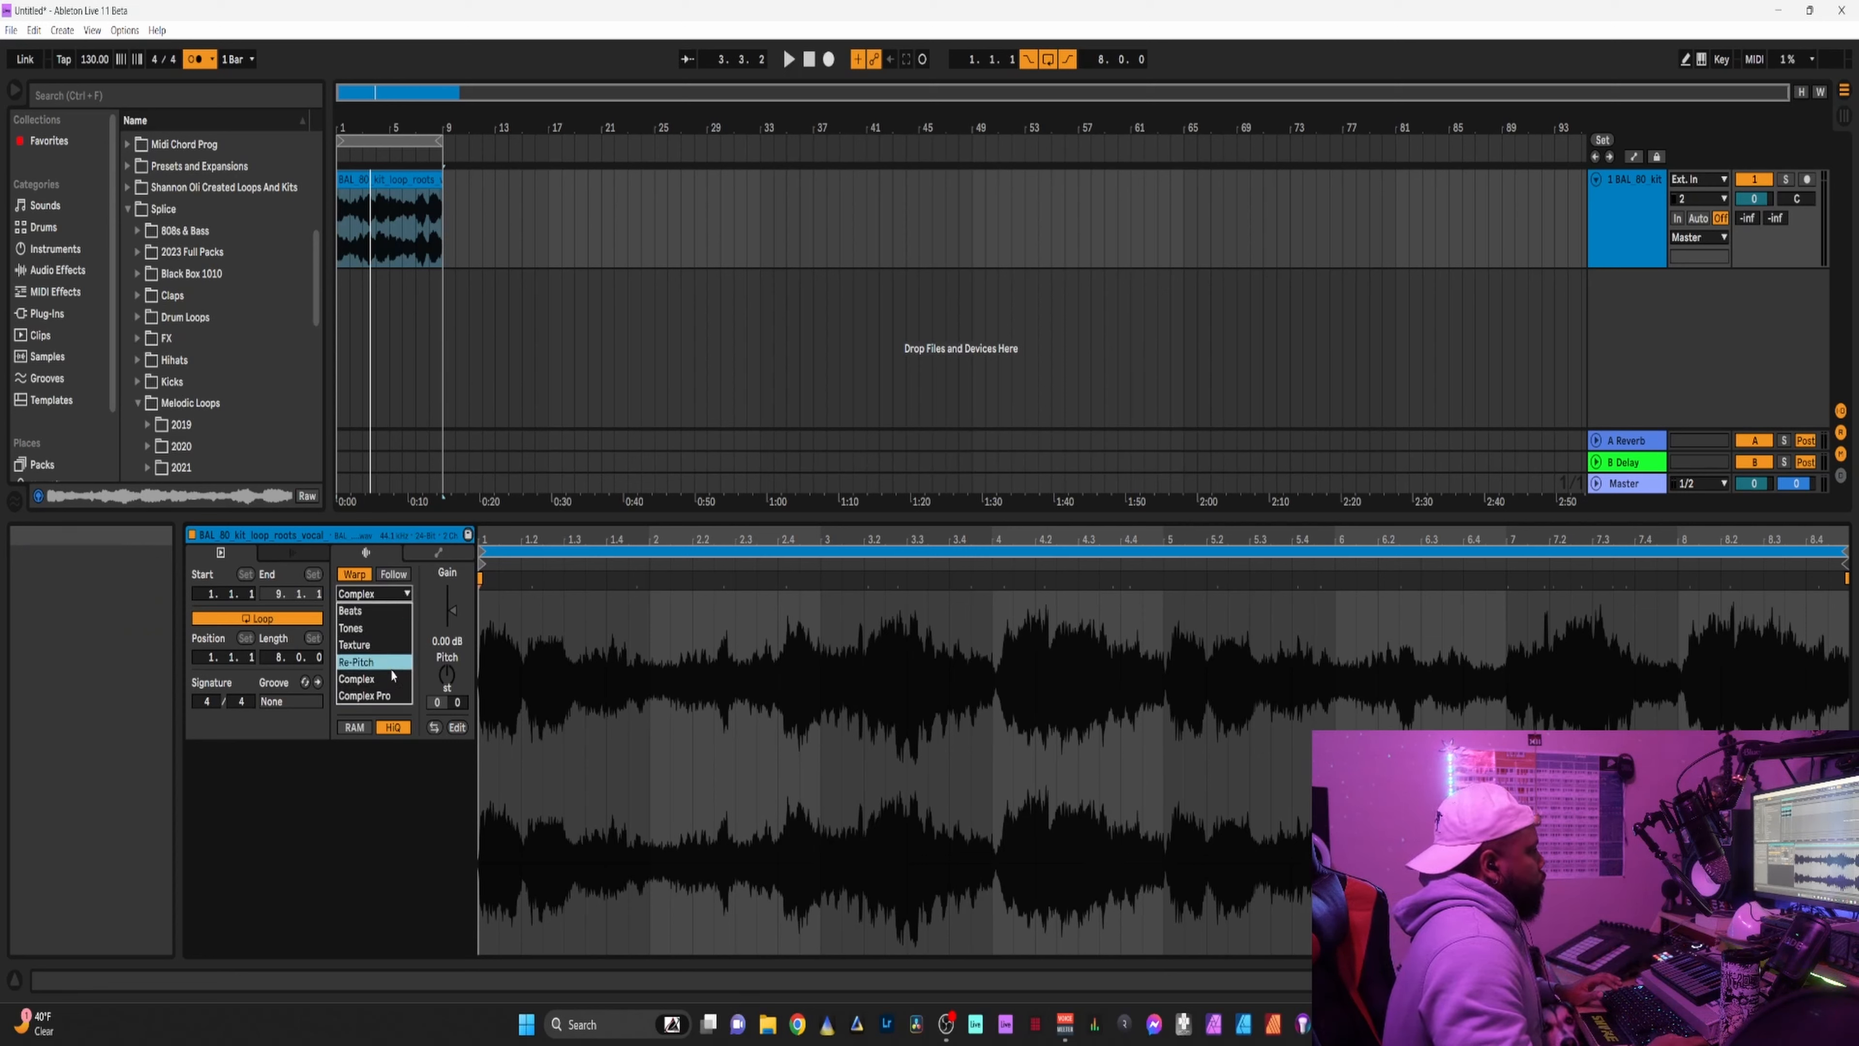
left_click(366, 695)
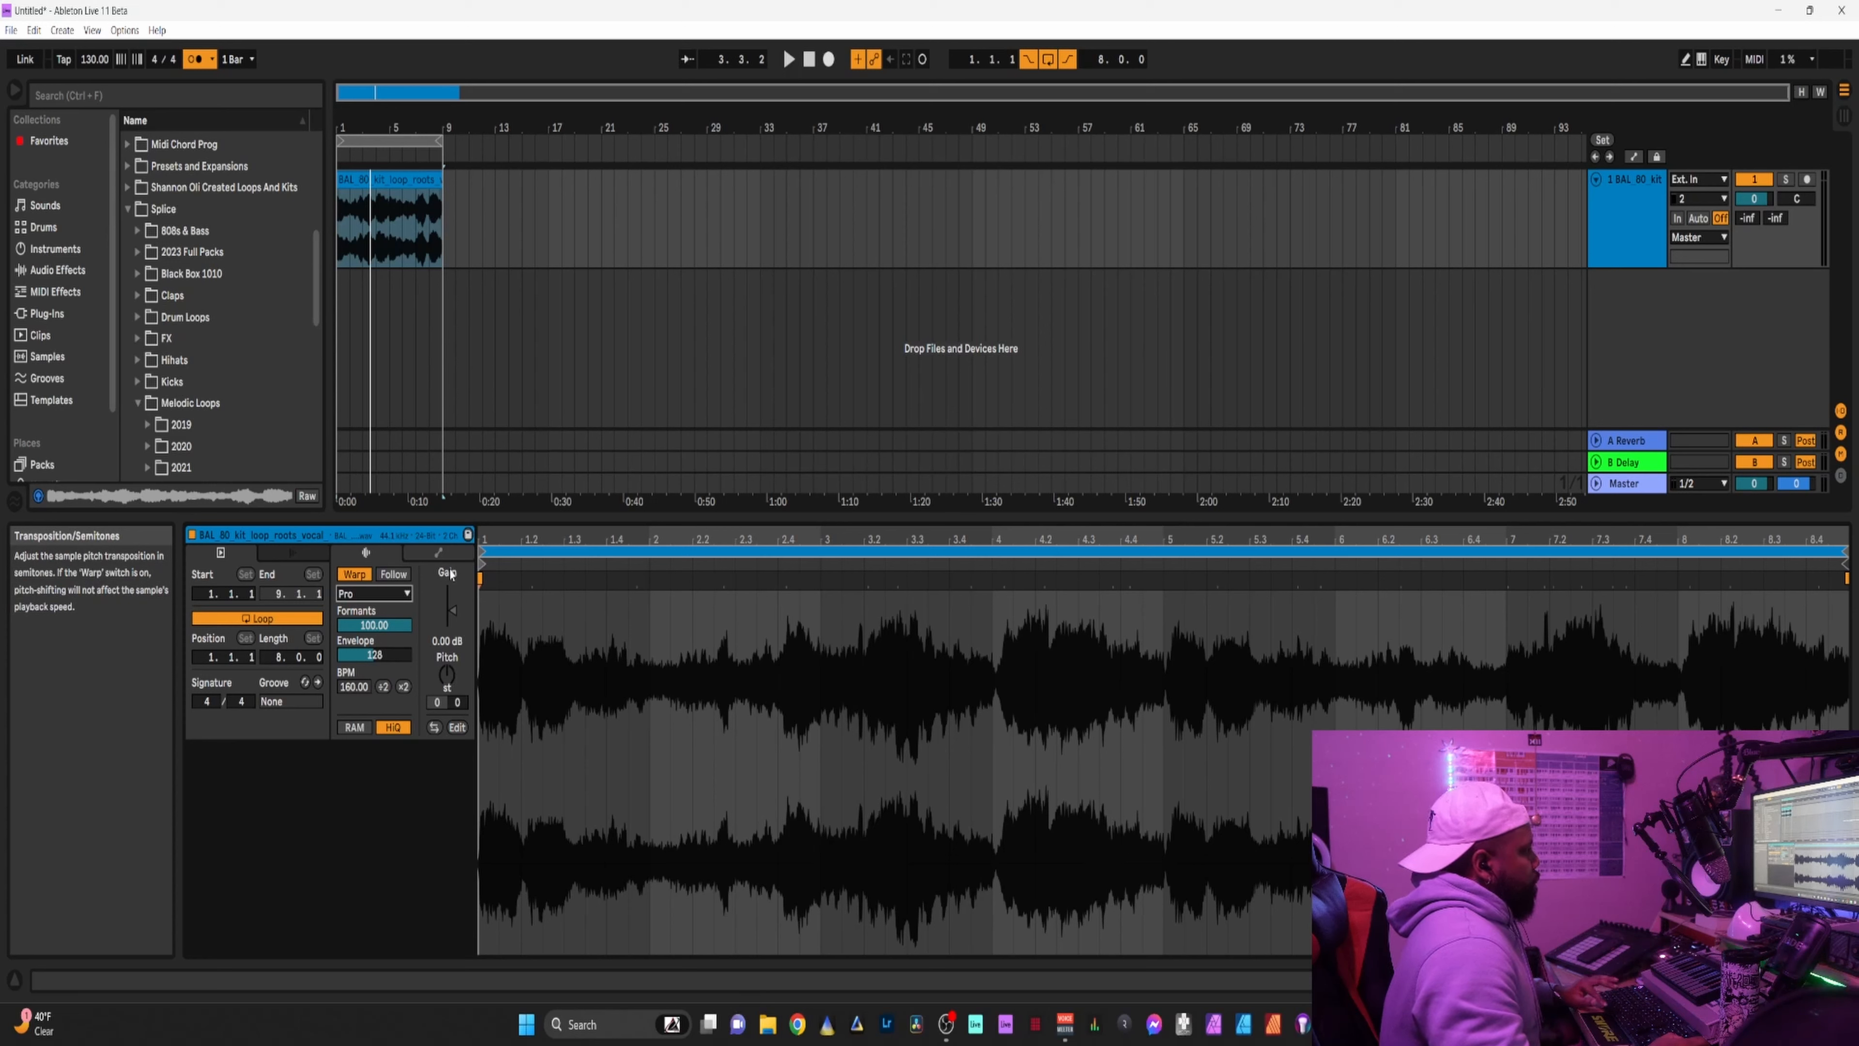
Try varying the set tempo while the vocal loop plays, and return it to 130 BPM.
left_click(391, 183)
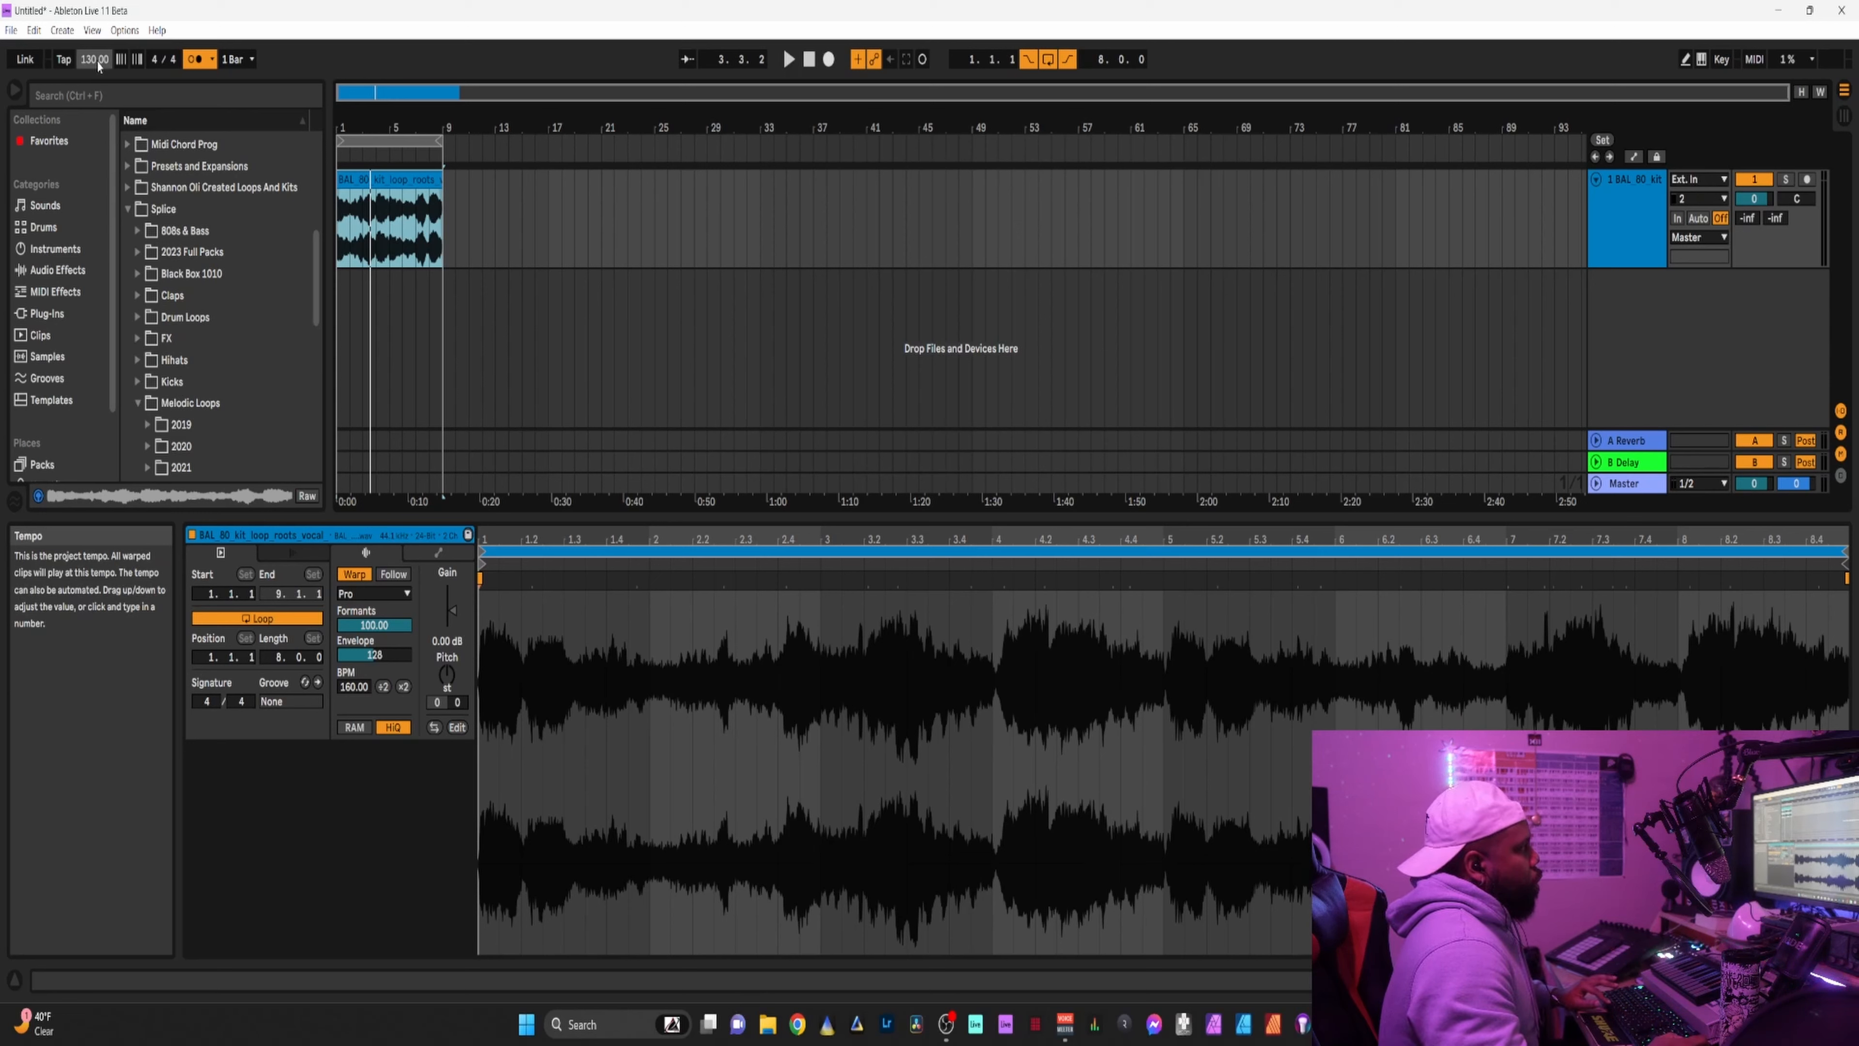
key("space")
mouse_move(95, 60)
left_mouse_down()
mouse_move(94, 28)
mouse_move(94, 59)
left_mouse_up()
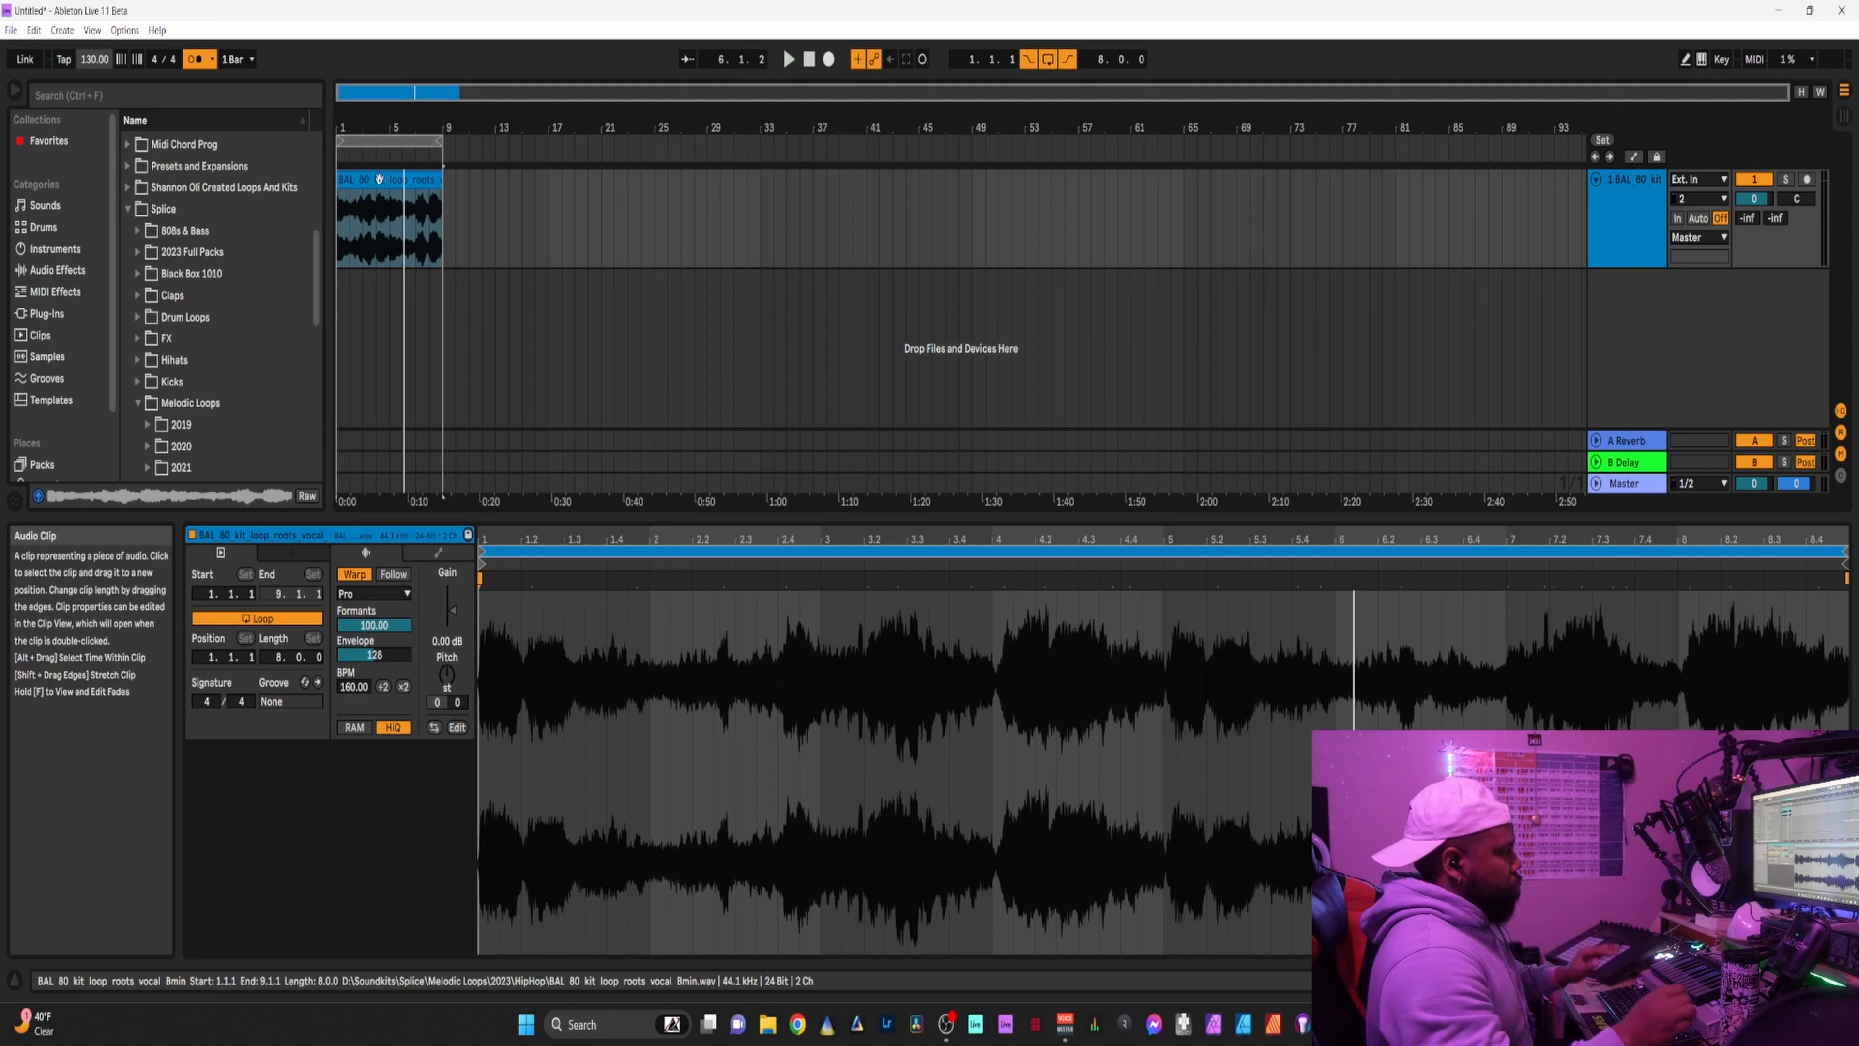
Try transposing the vocal loop clip's pitch during playback, and reset the transposition to 0 semitones.
left_click_drag(457, 686, 458, 703)
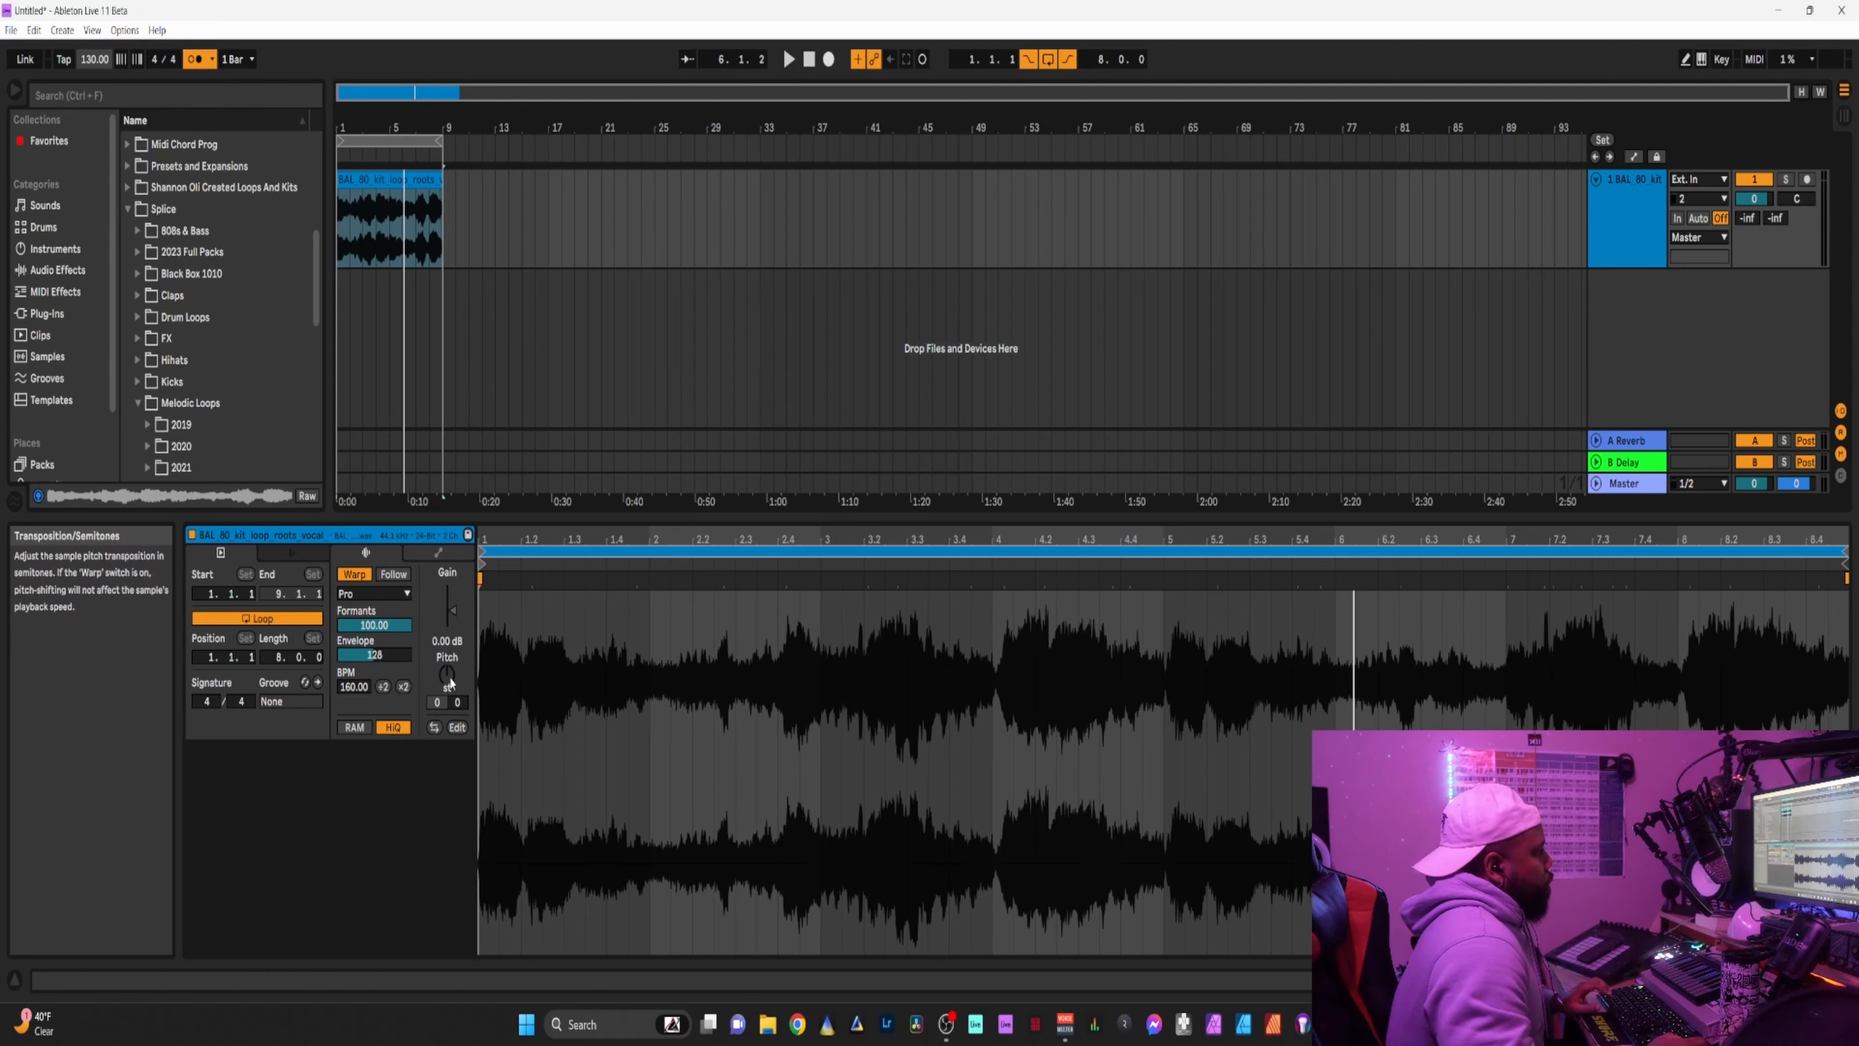
key("space")
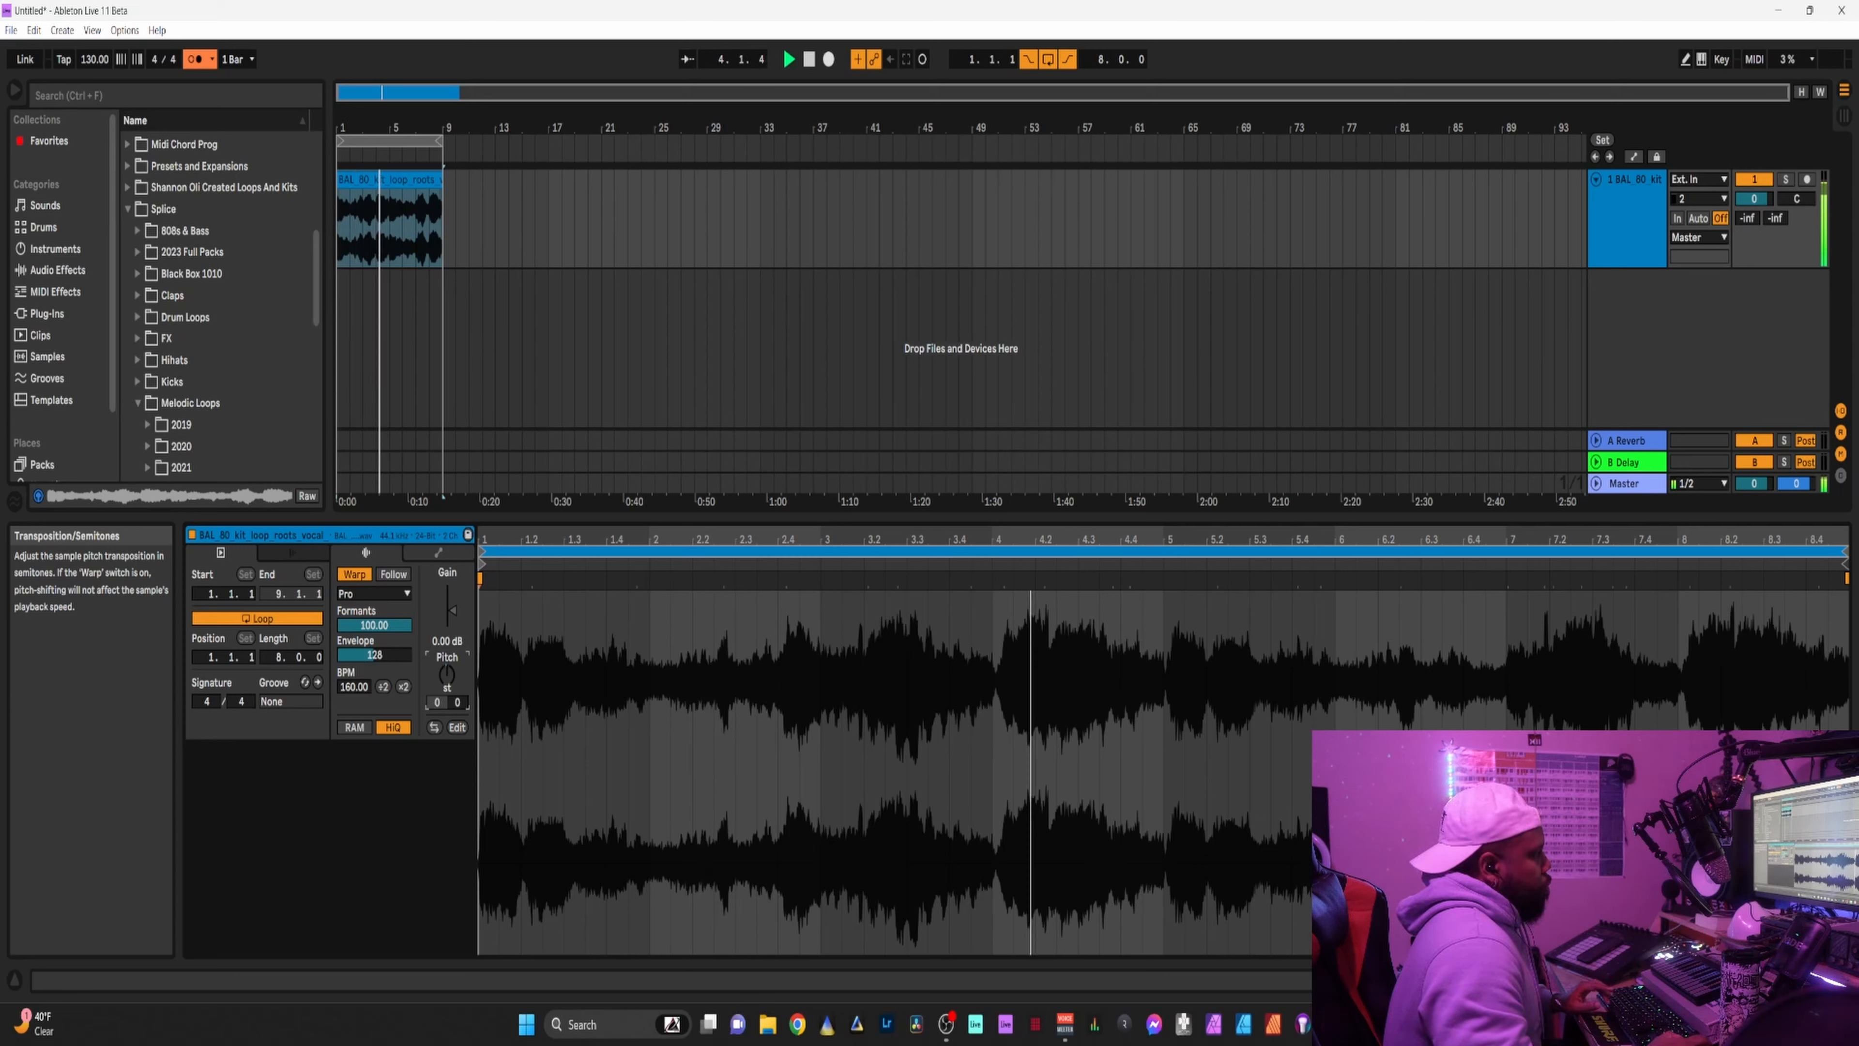
key("space")
double_click(447, 678)
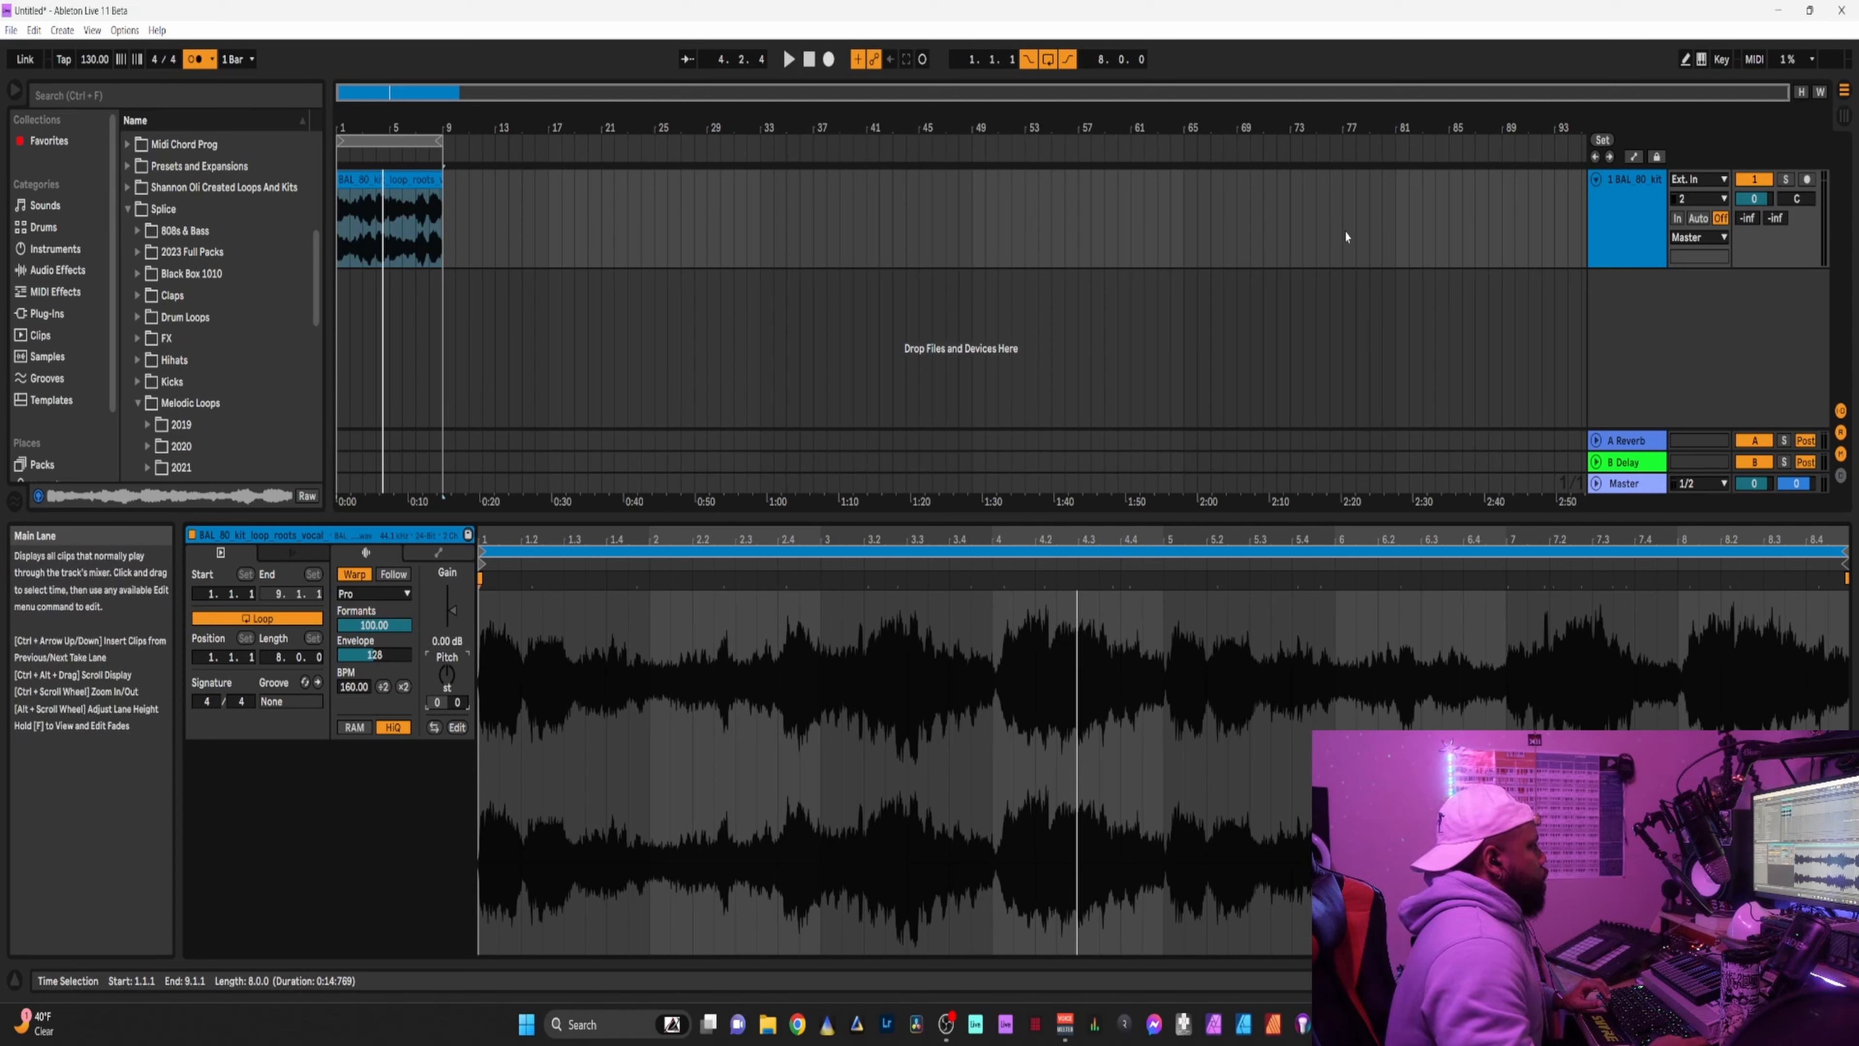
Arm the vocal loop's audio track and try a short arrangement recording on it.
left_click(1807, 180)
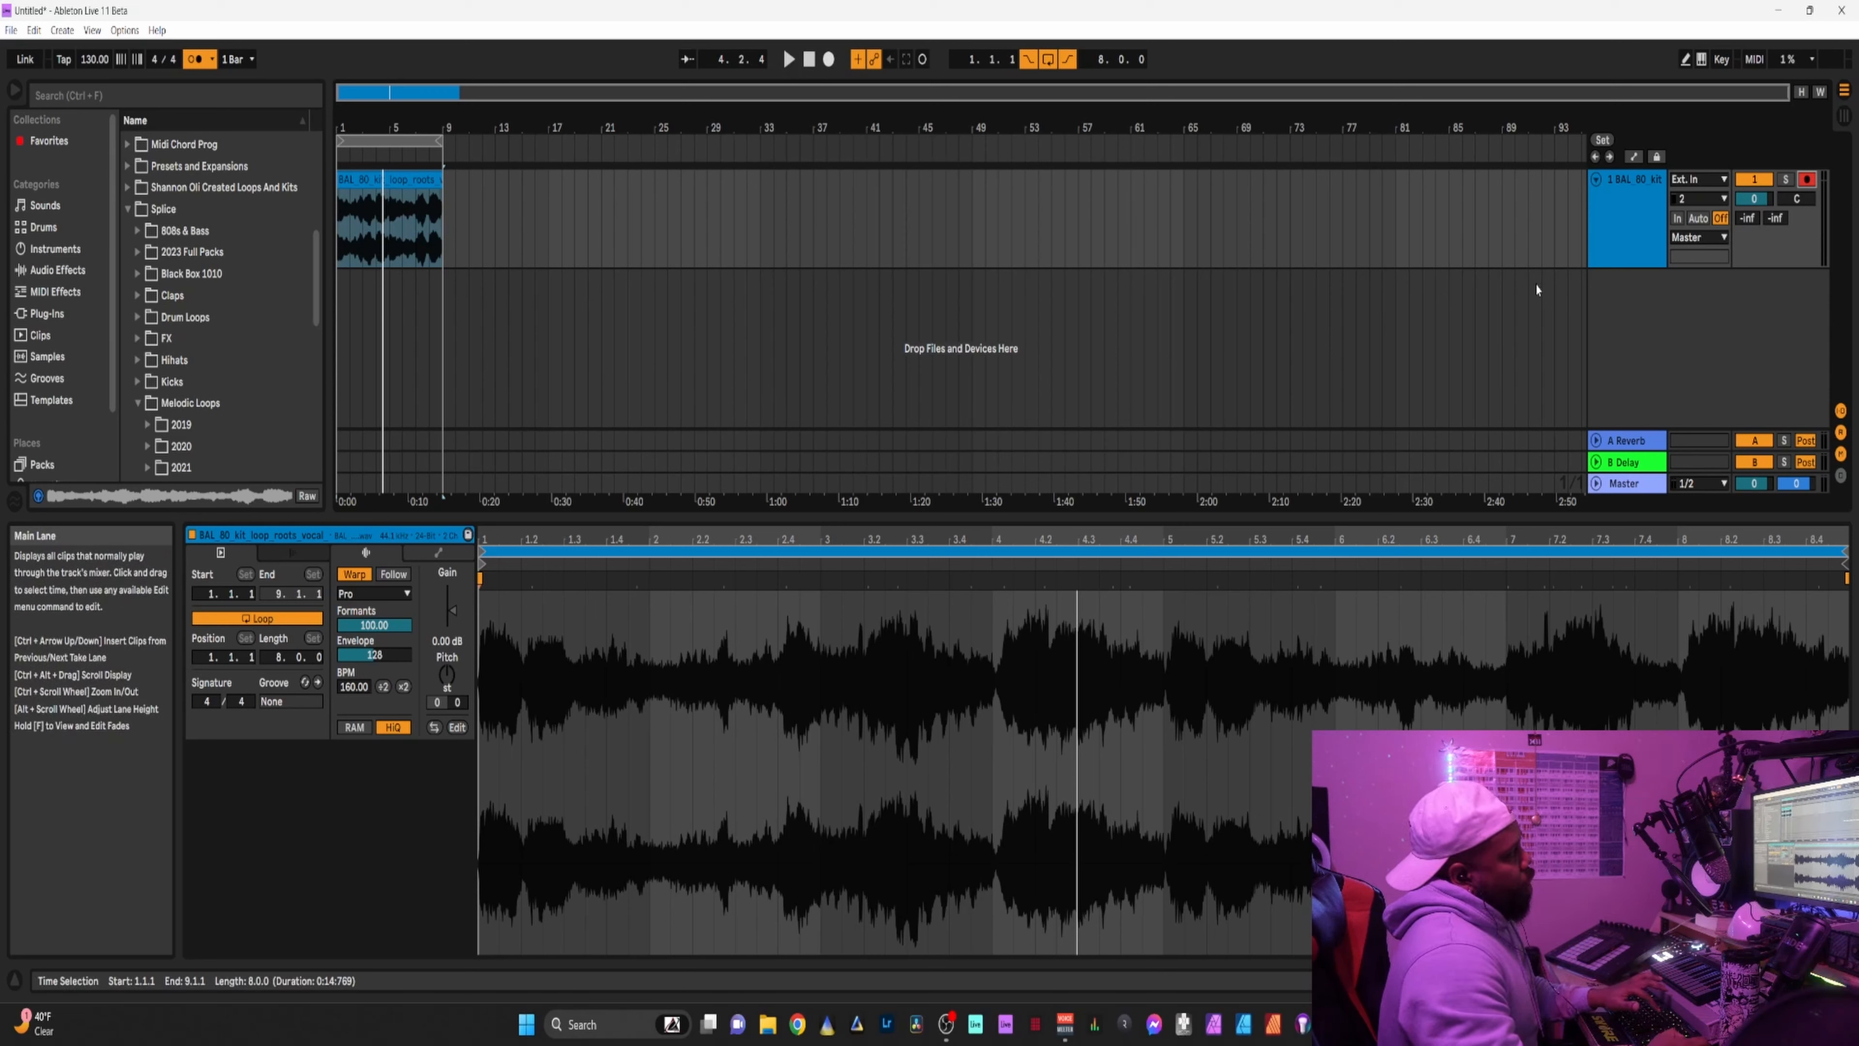
left_click(828, 60)
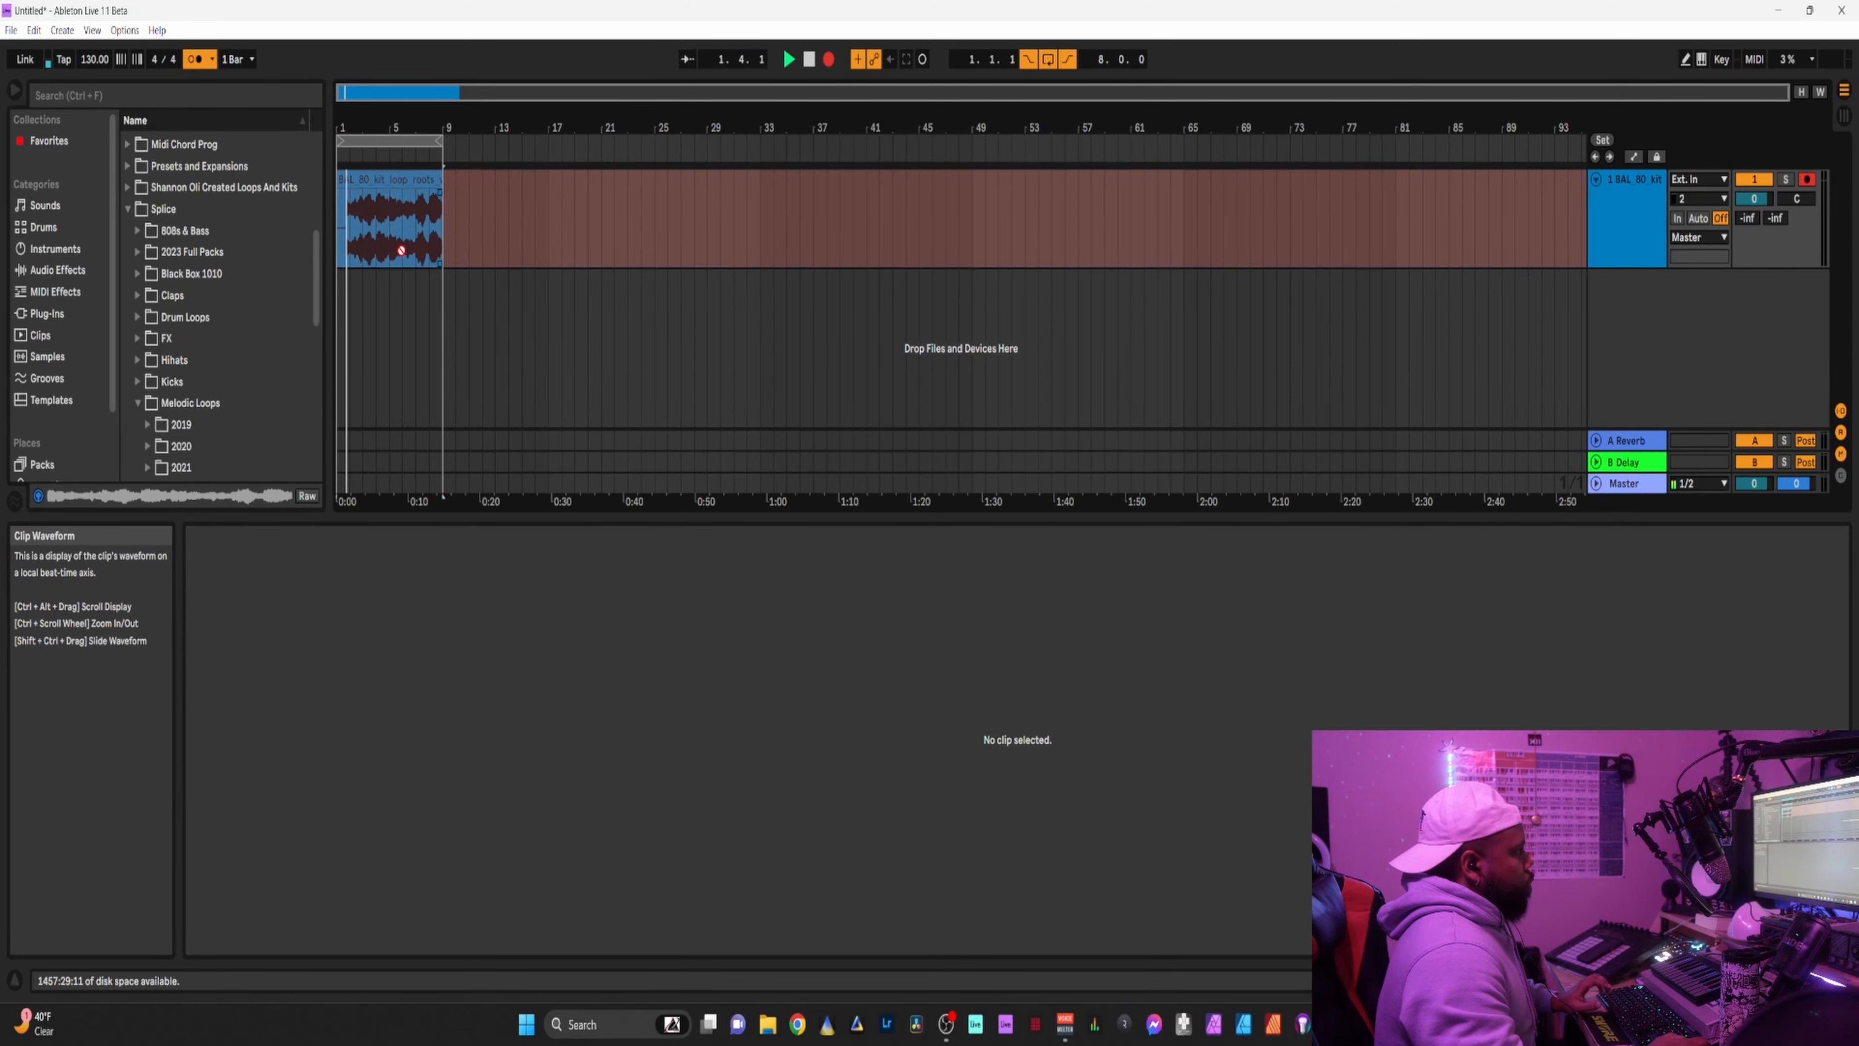
key("space")
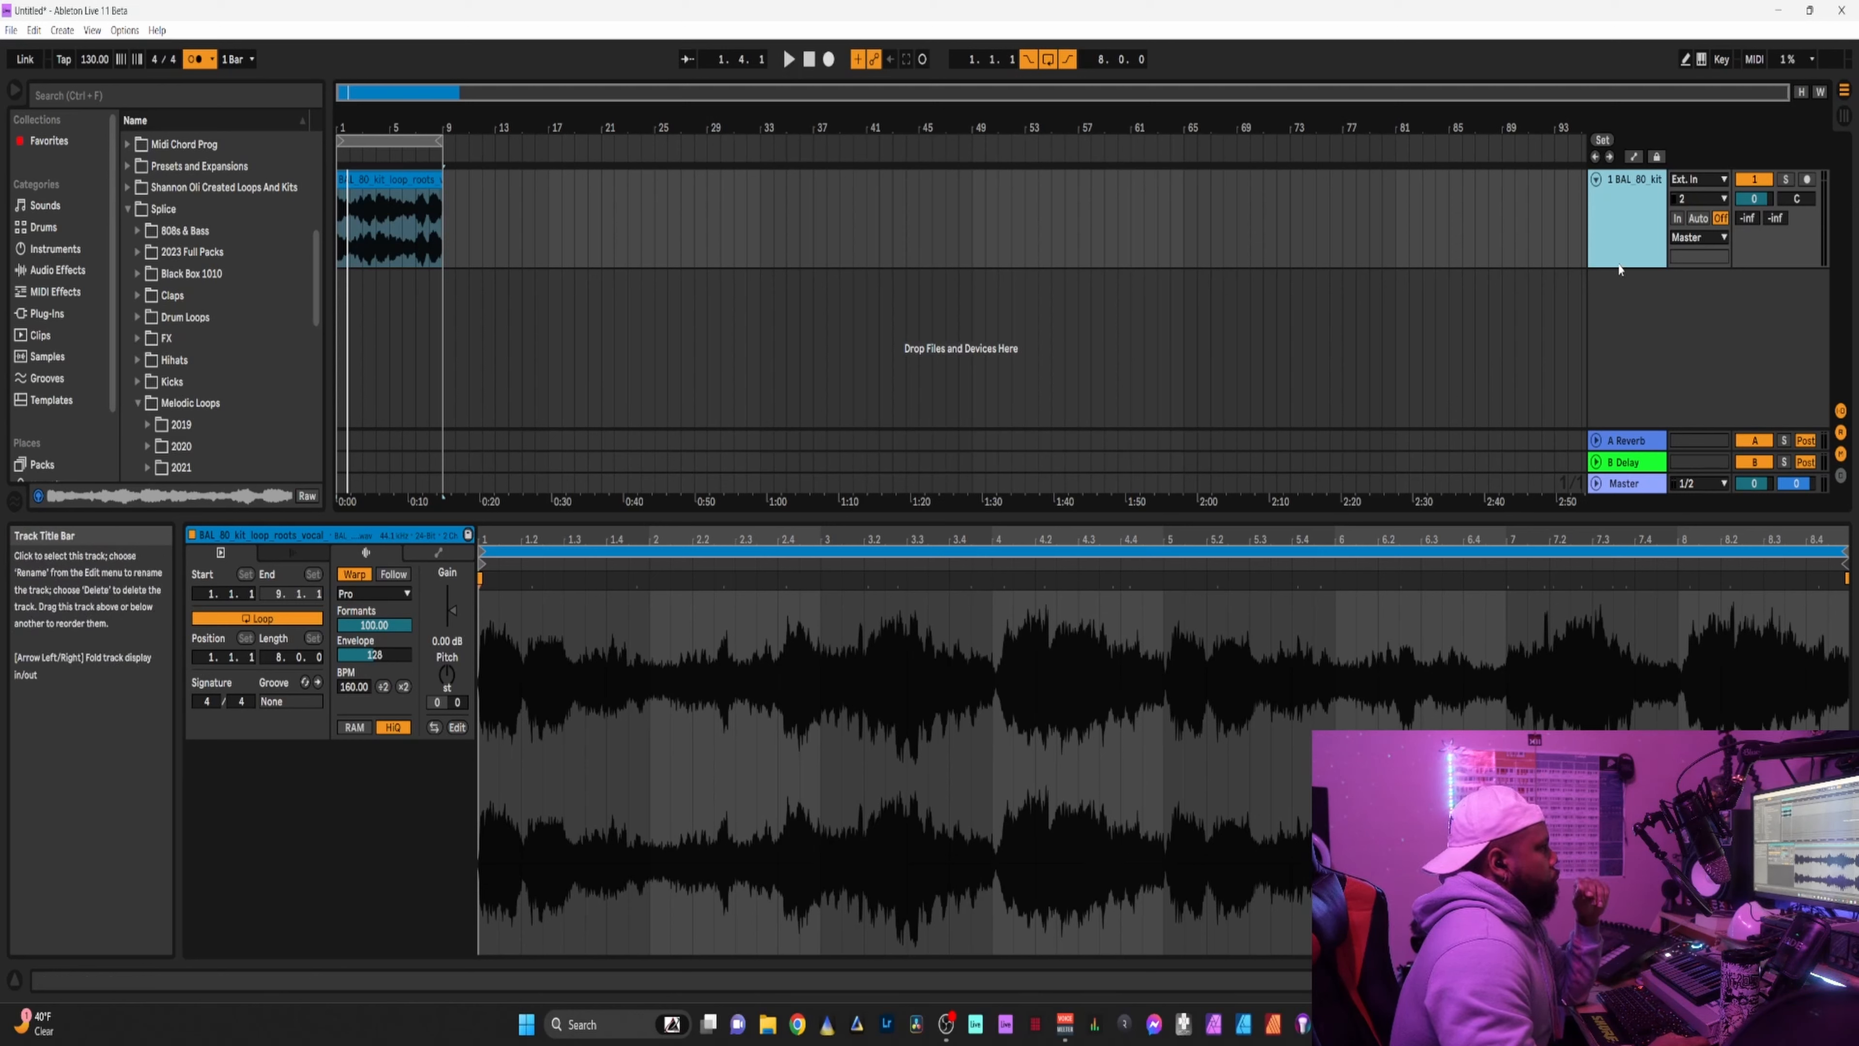
Insert a second audio track below the vocal loop track and rename it Drums.
right_click(1616, 299)
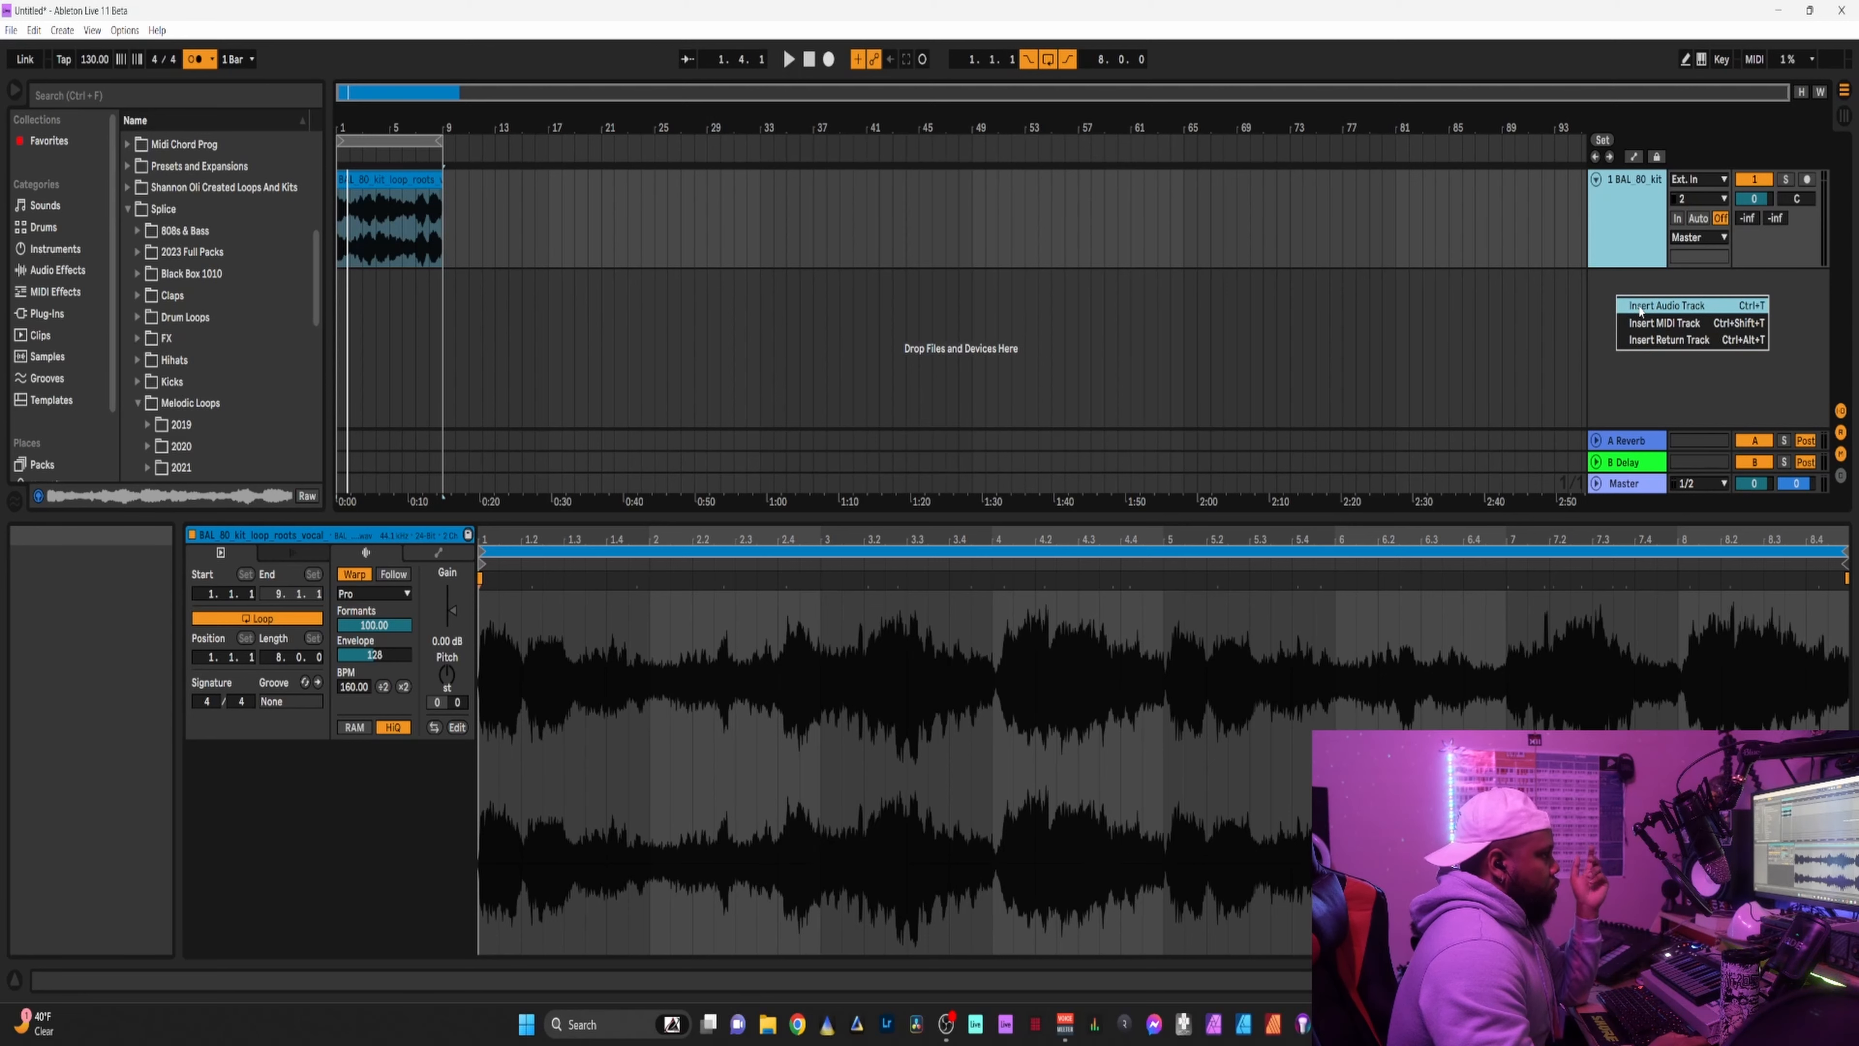
left_click(1641, 311)
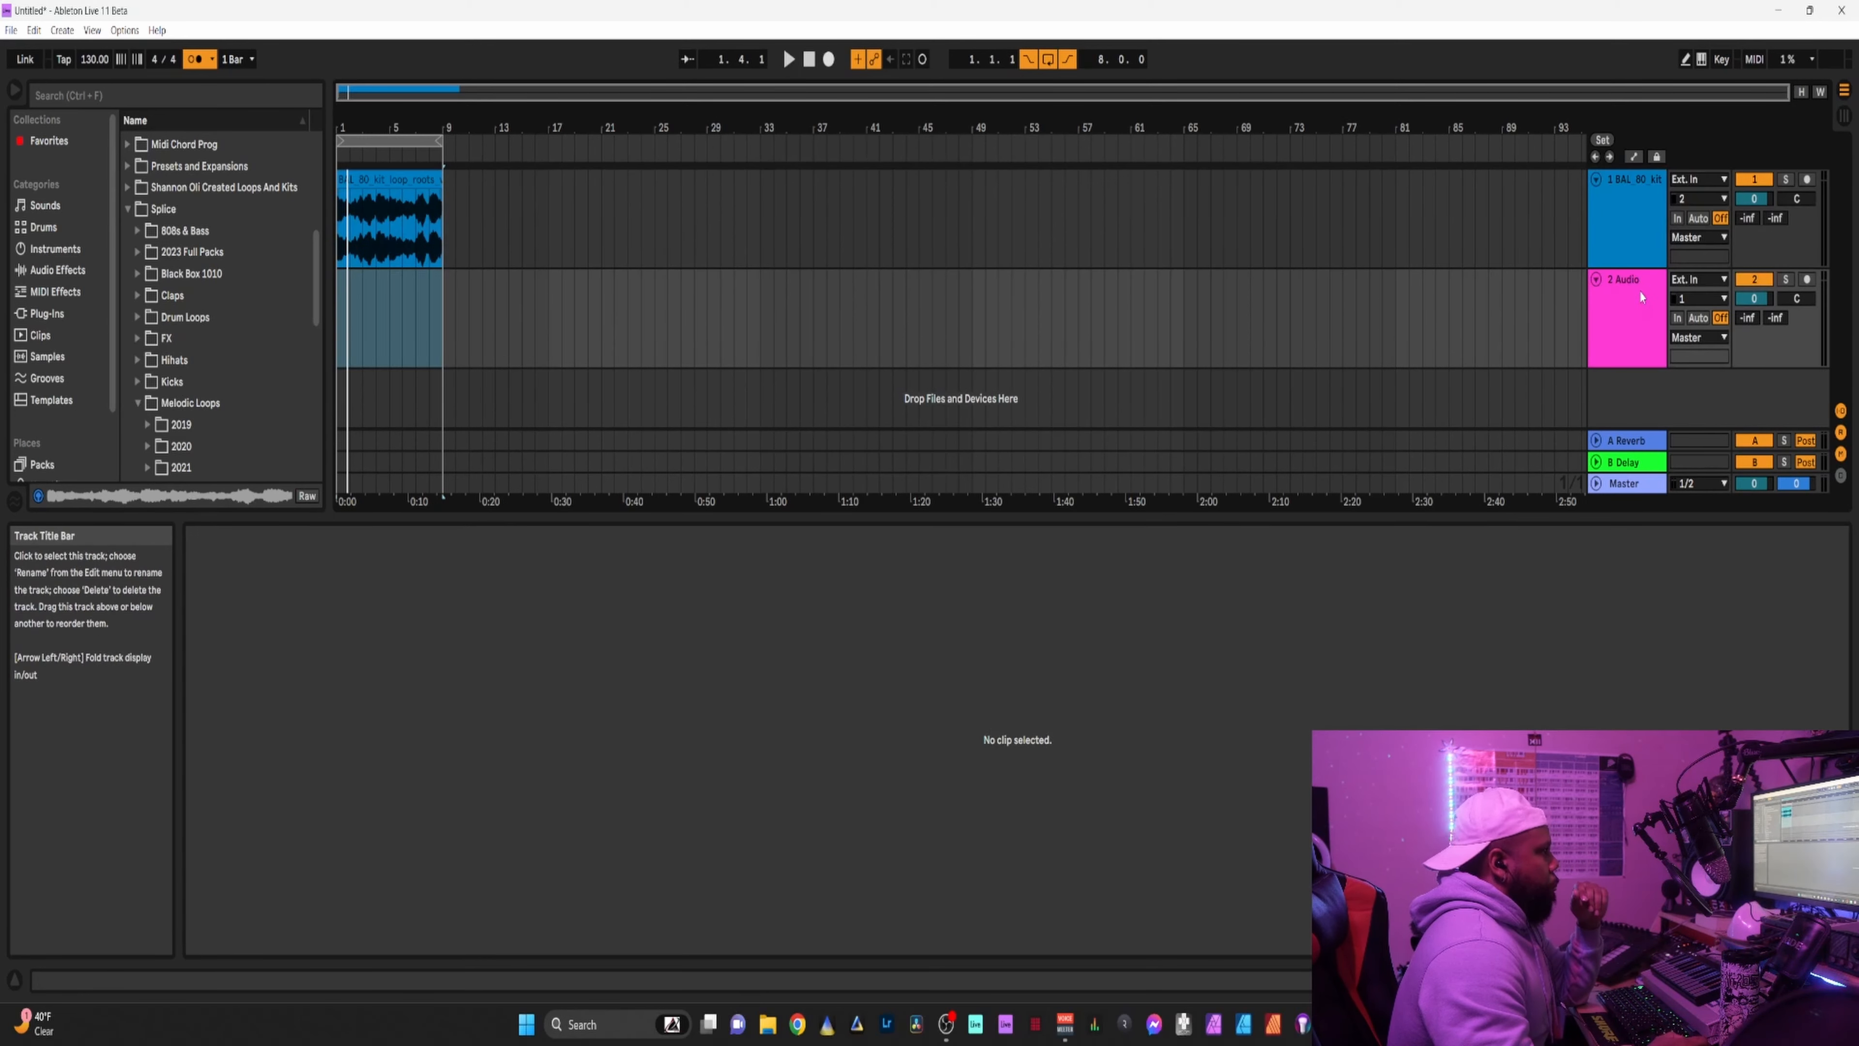
key("ctrl+r")
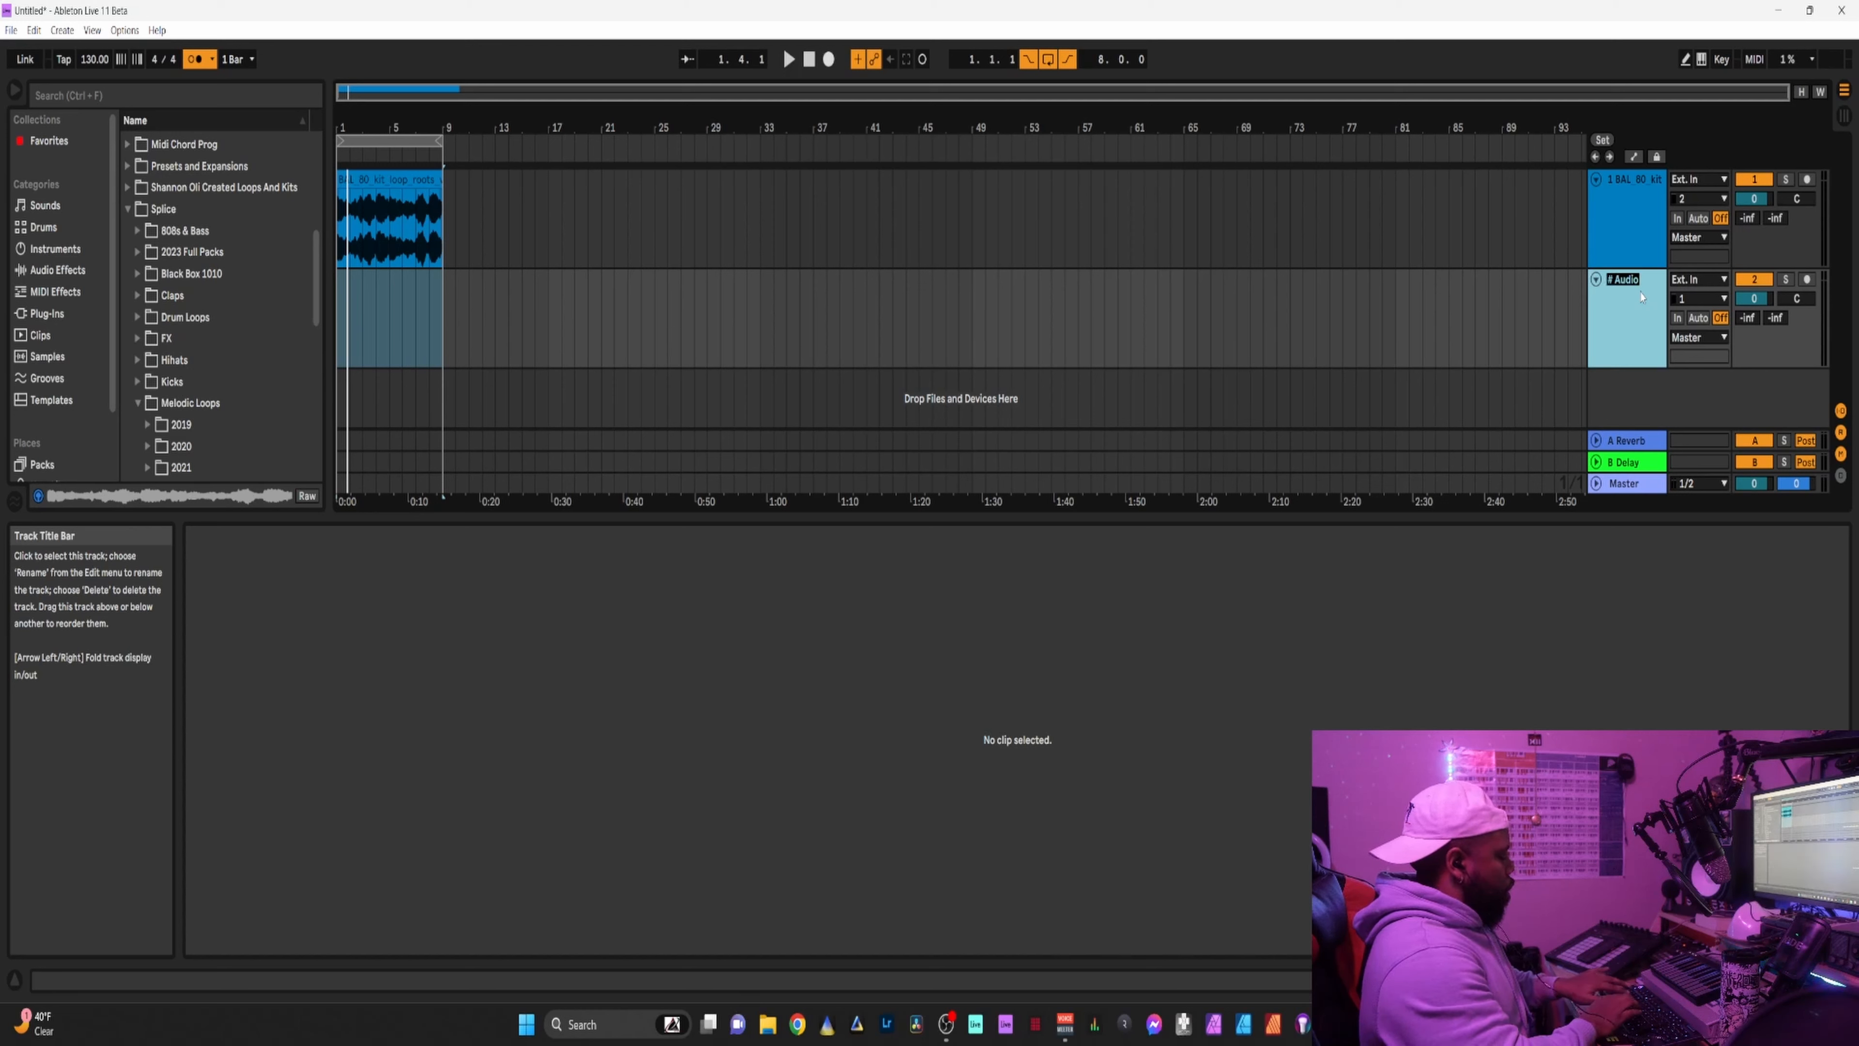
type("Drums")
key("Return")
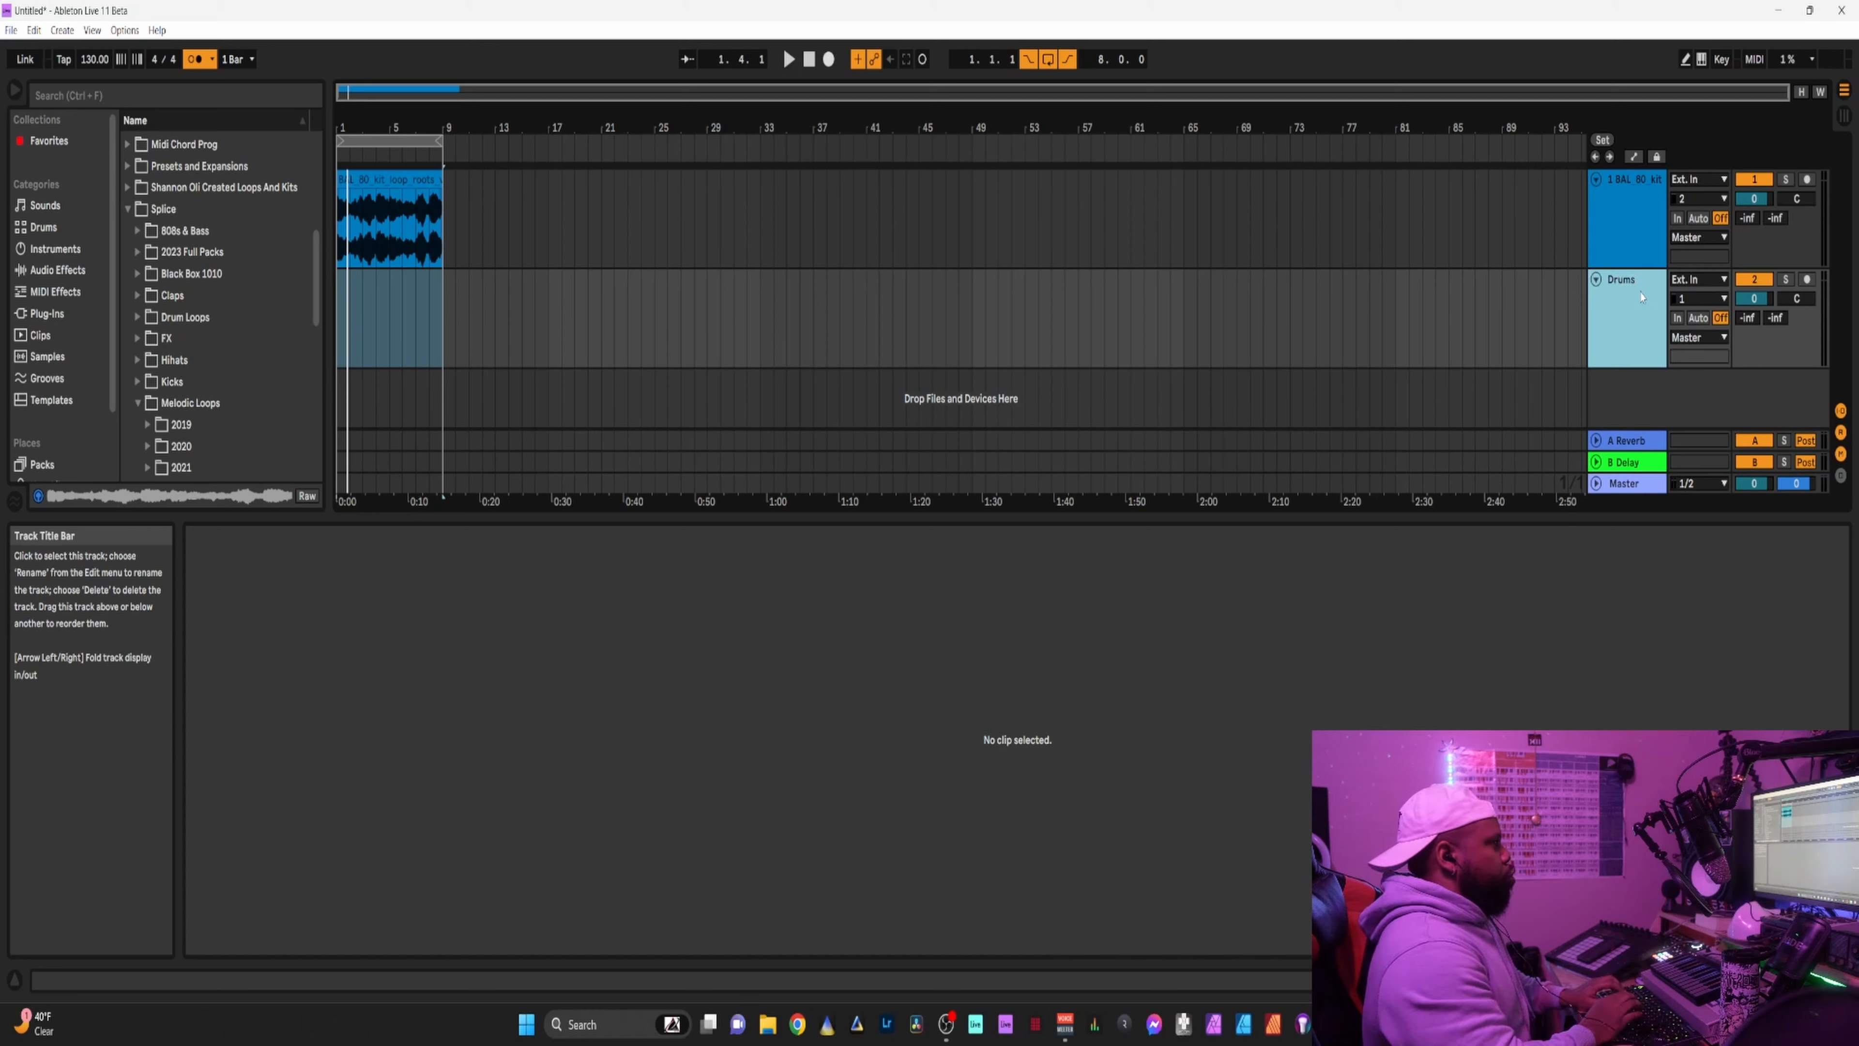
Audition samples in Splice's Drum Loops folder and place the OS_VMT_70 Drum Loop 4 Full sample on the Drums track at bar 1.
left_click(138, 318)
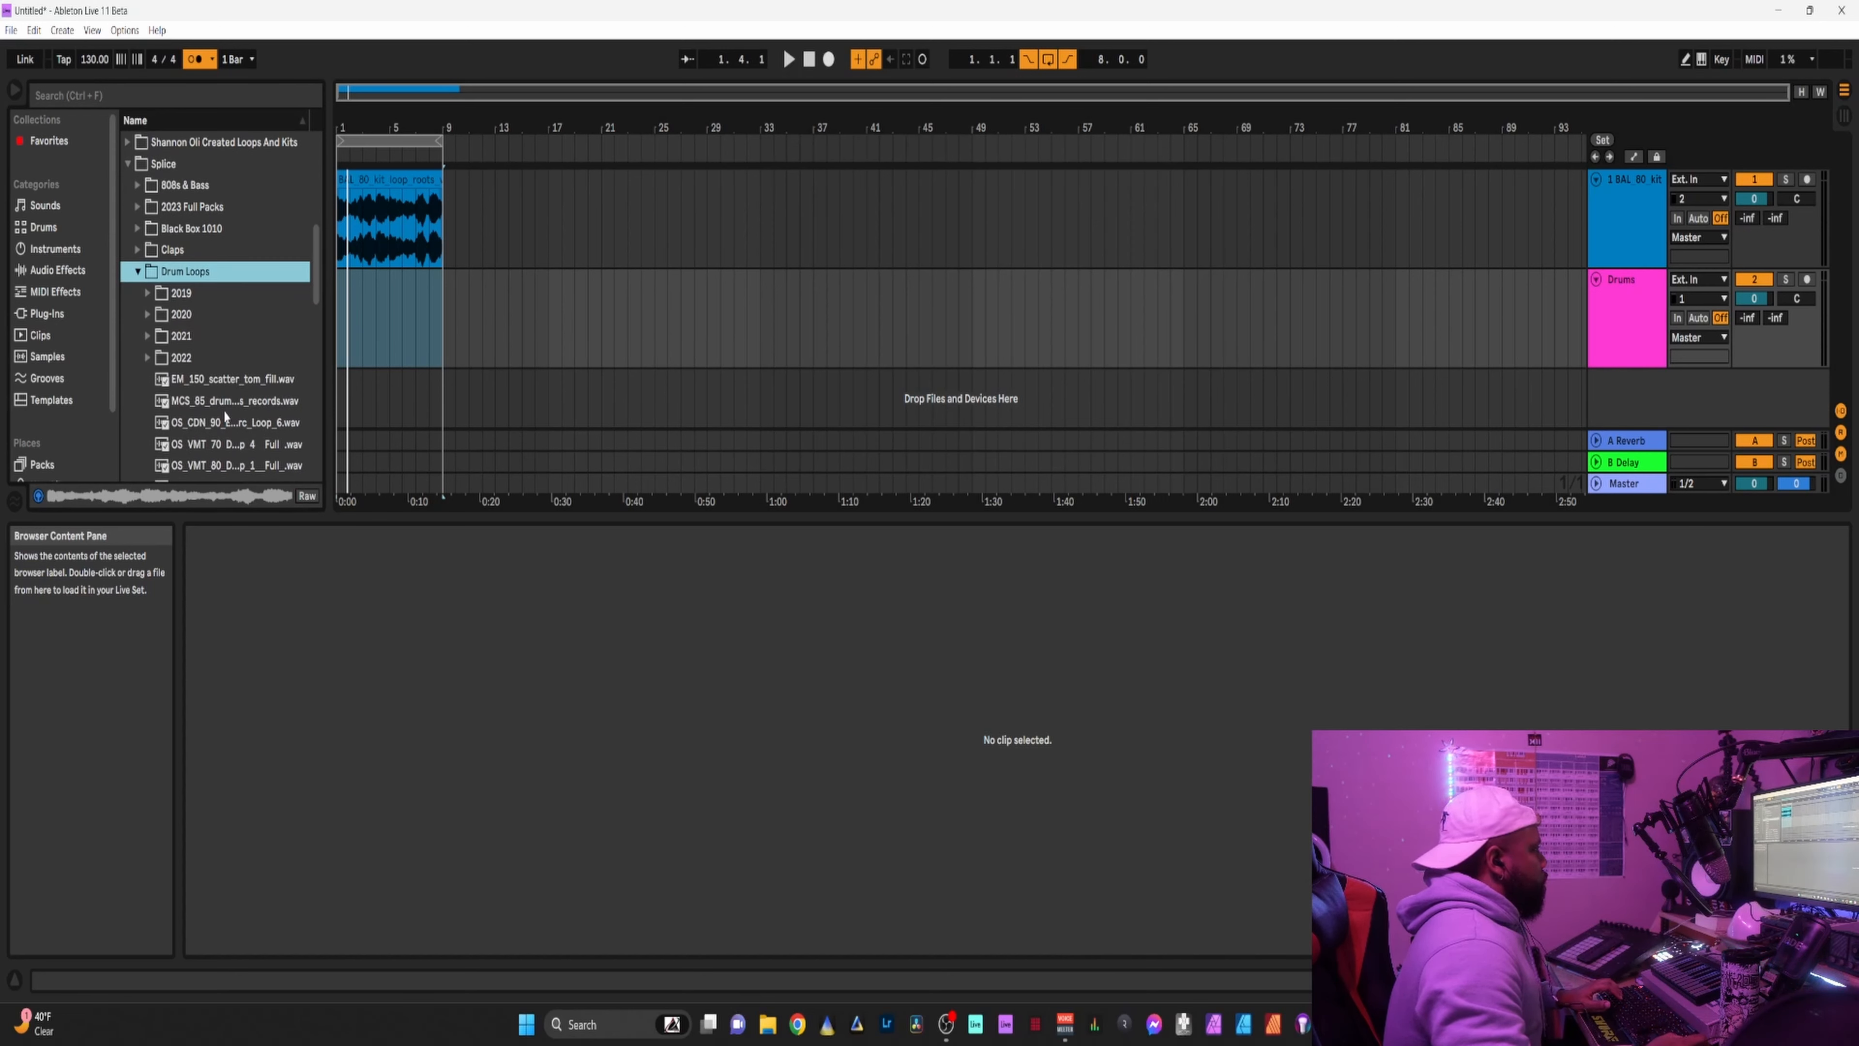
left_click(226, 423)
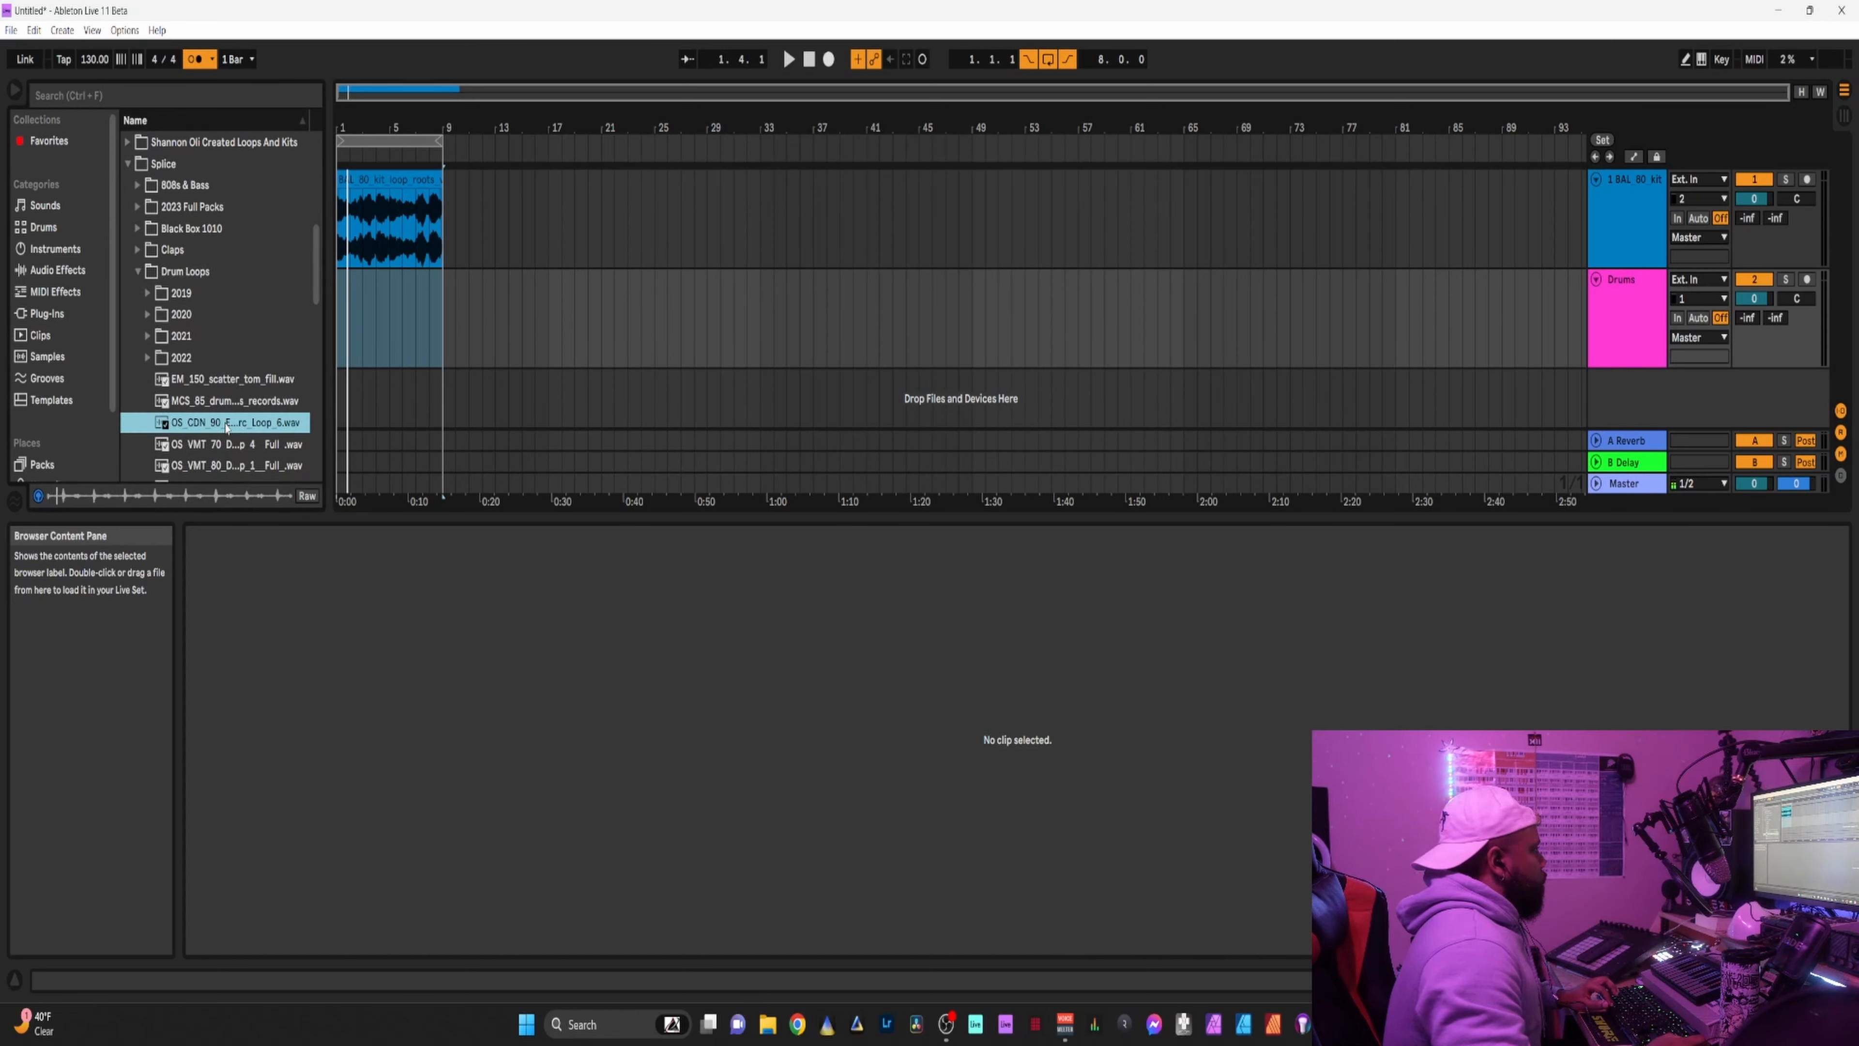
left_click(234, 445)
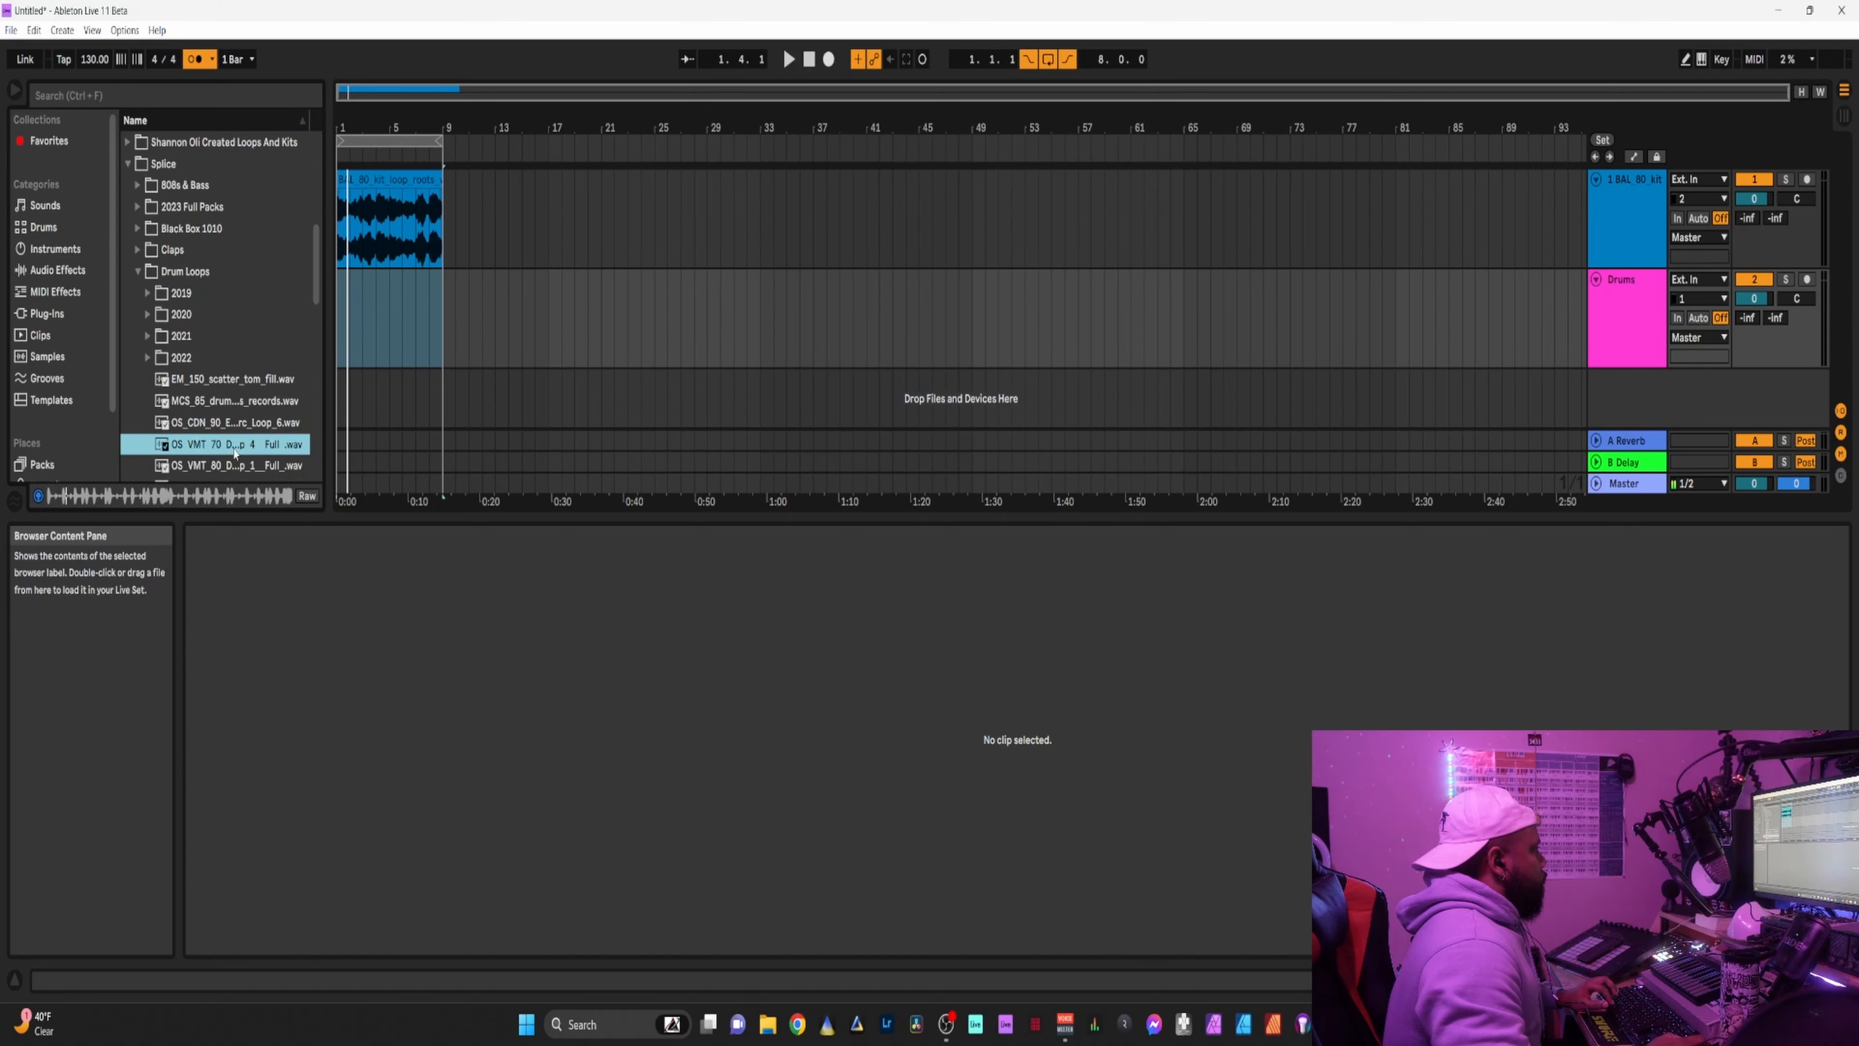
left_click_drag(241, 448, 347, 315)
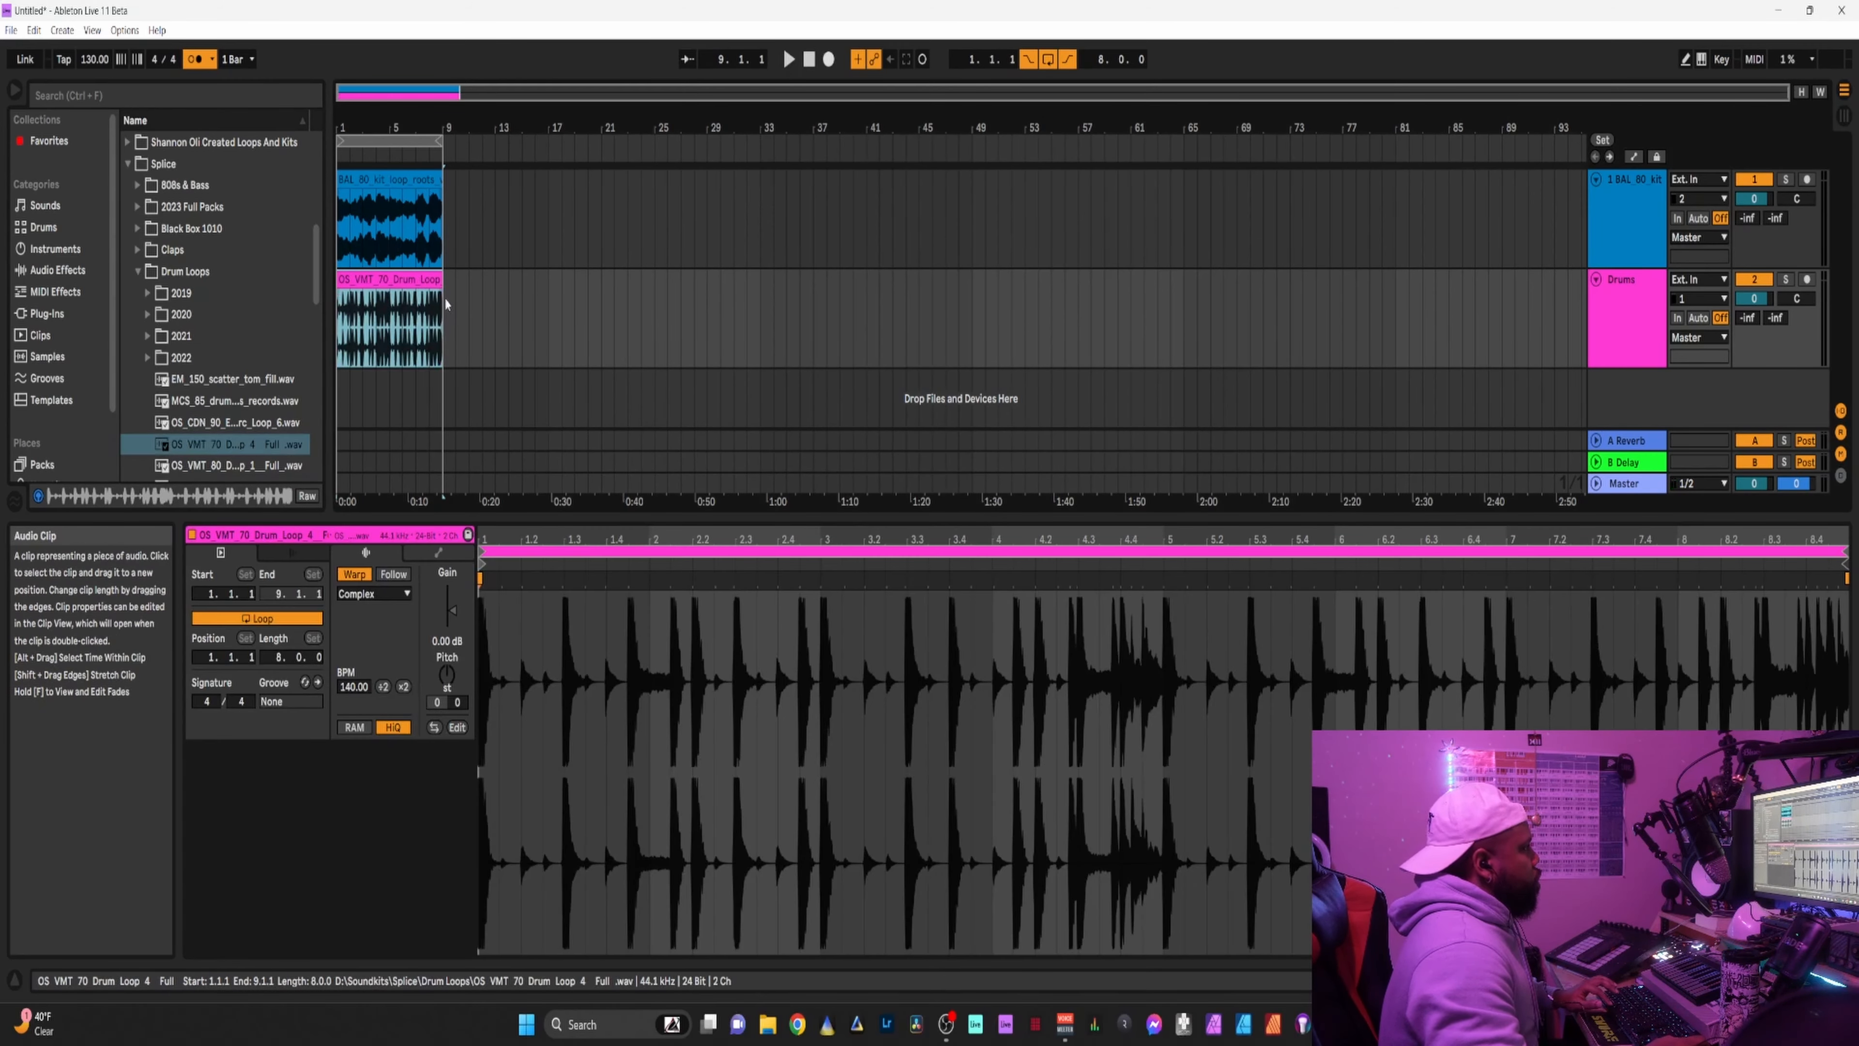
left_click(398, 296)
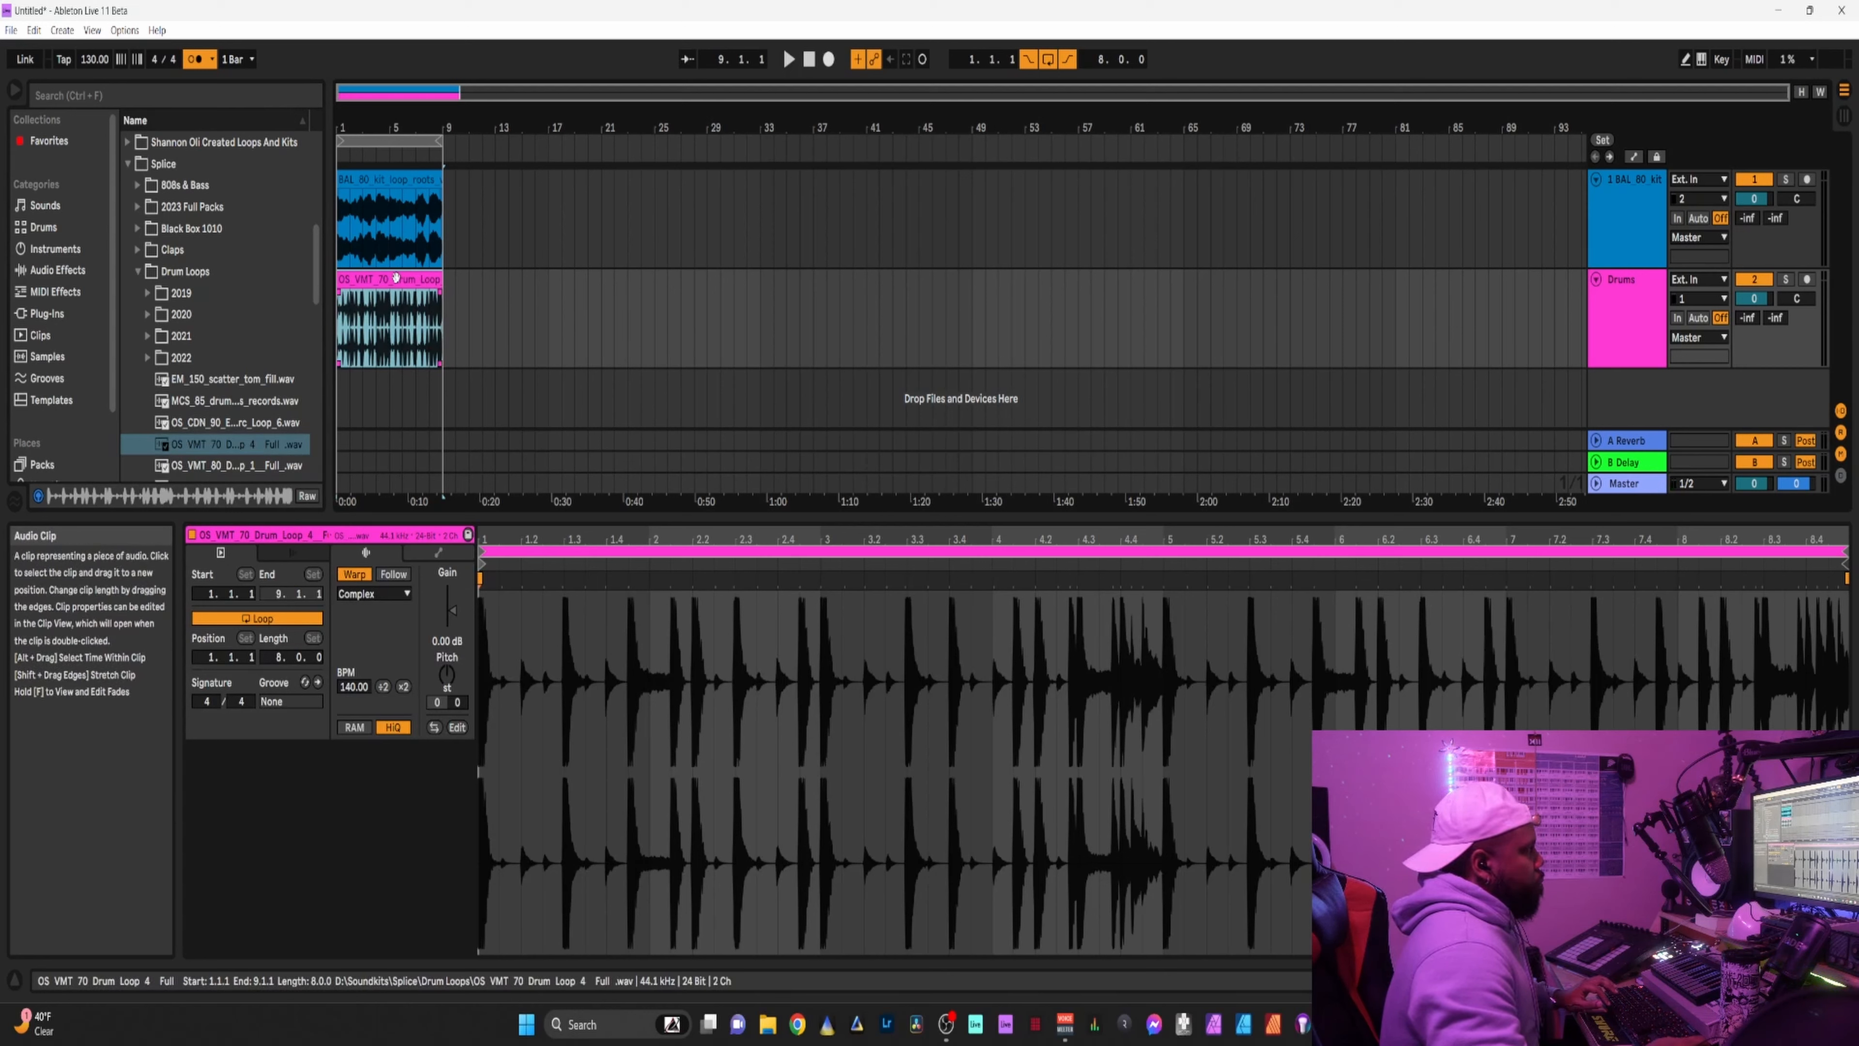
Play the vocal and drum loops together and optimize the arrangement track heights.
key("space")
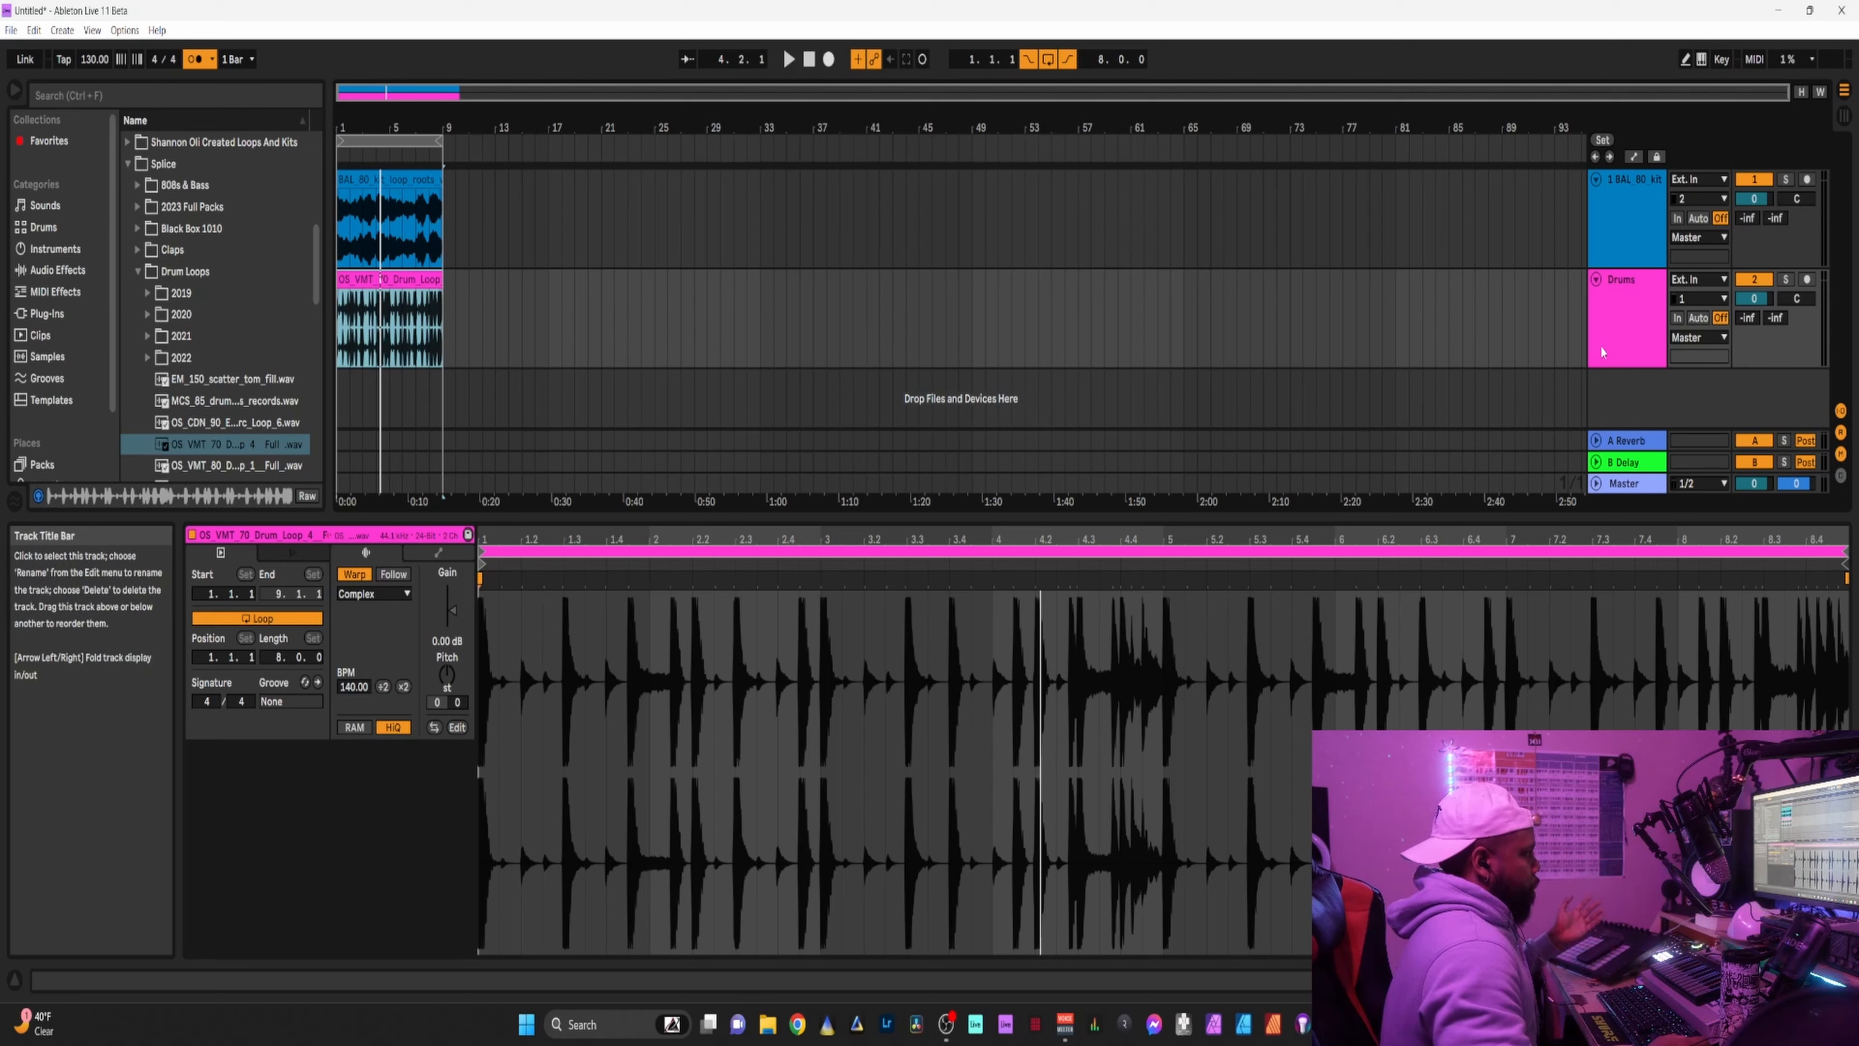
left_click(1802, 92)
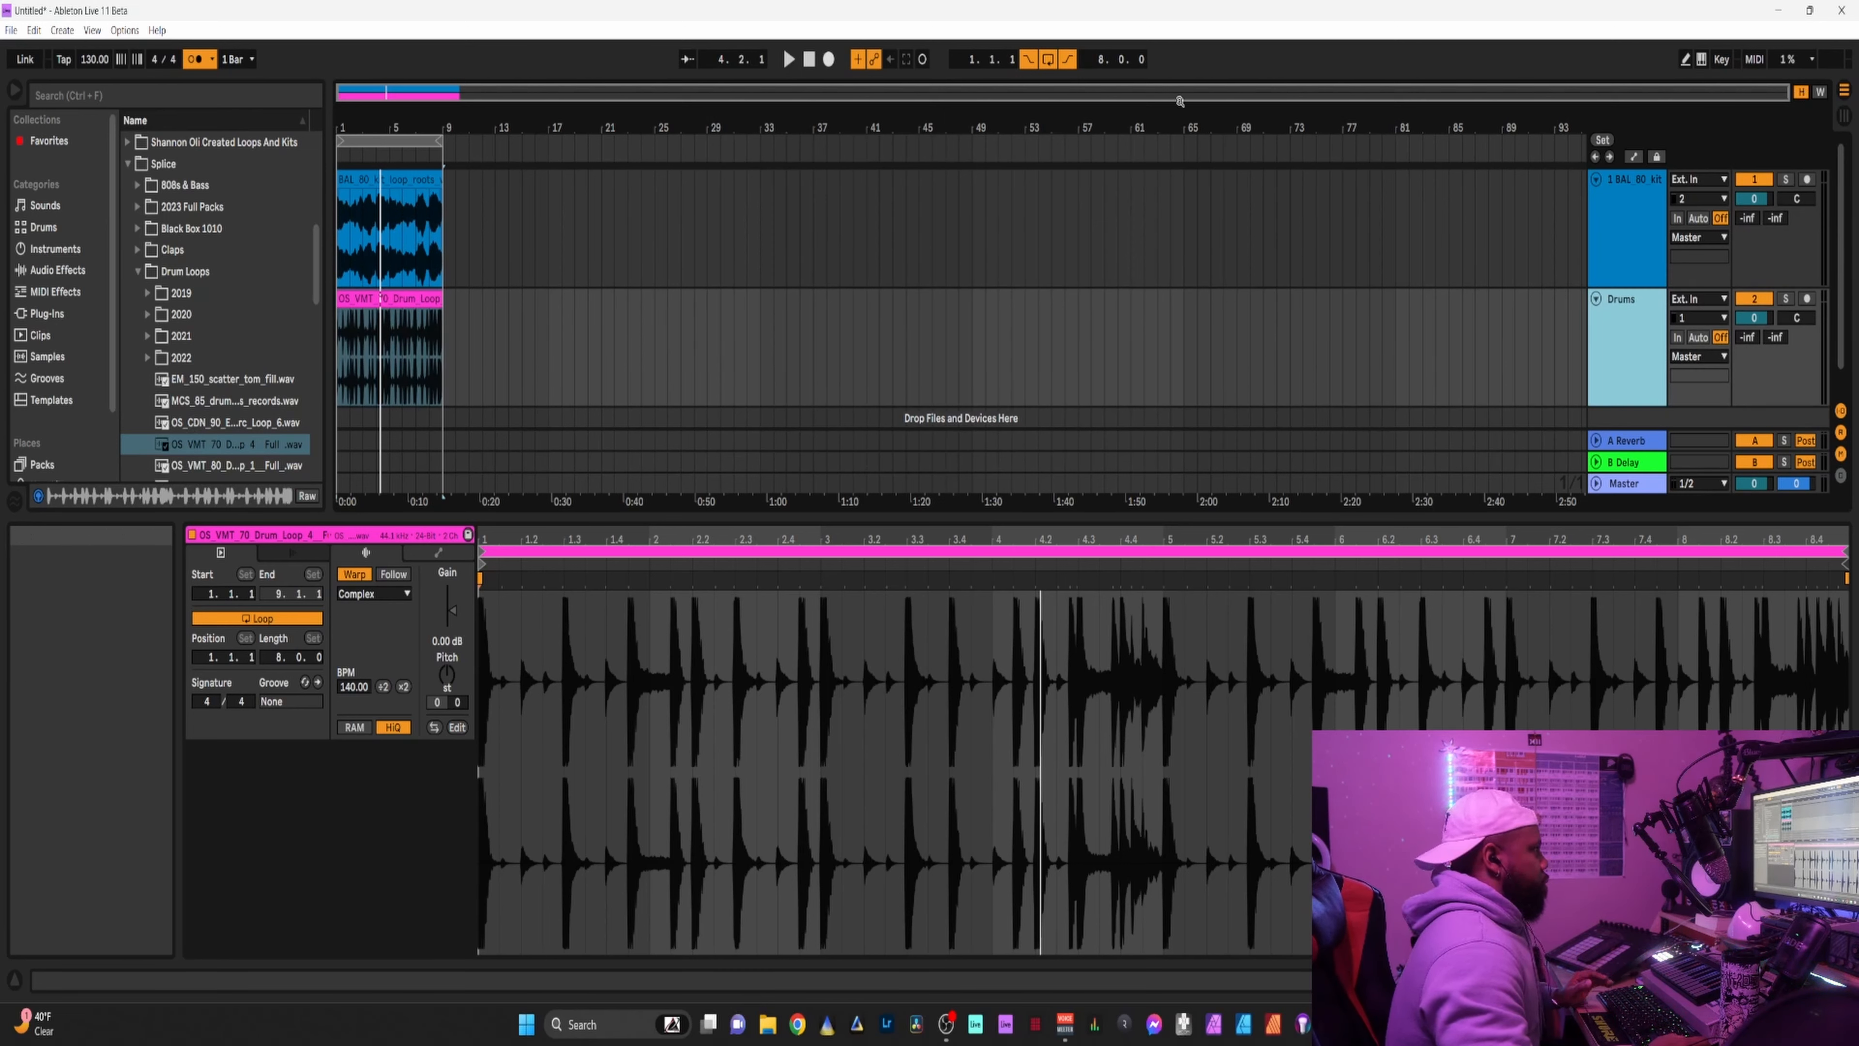
left_click_drag(1178, 97, 1179, 96)
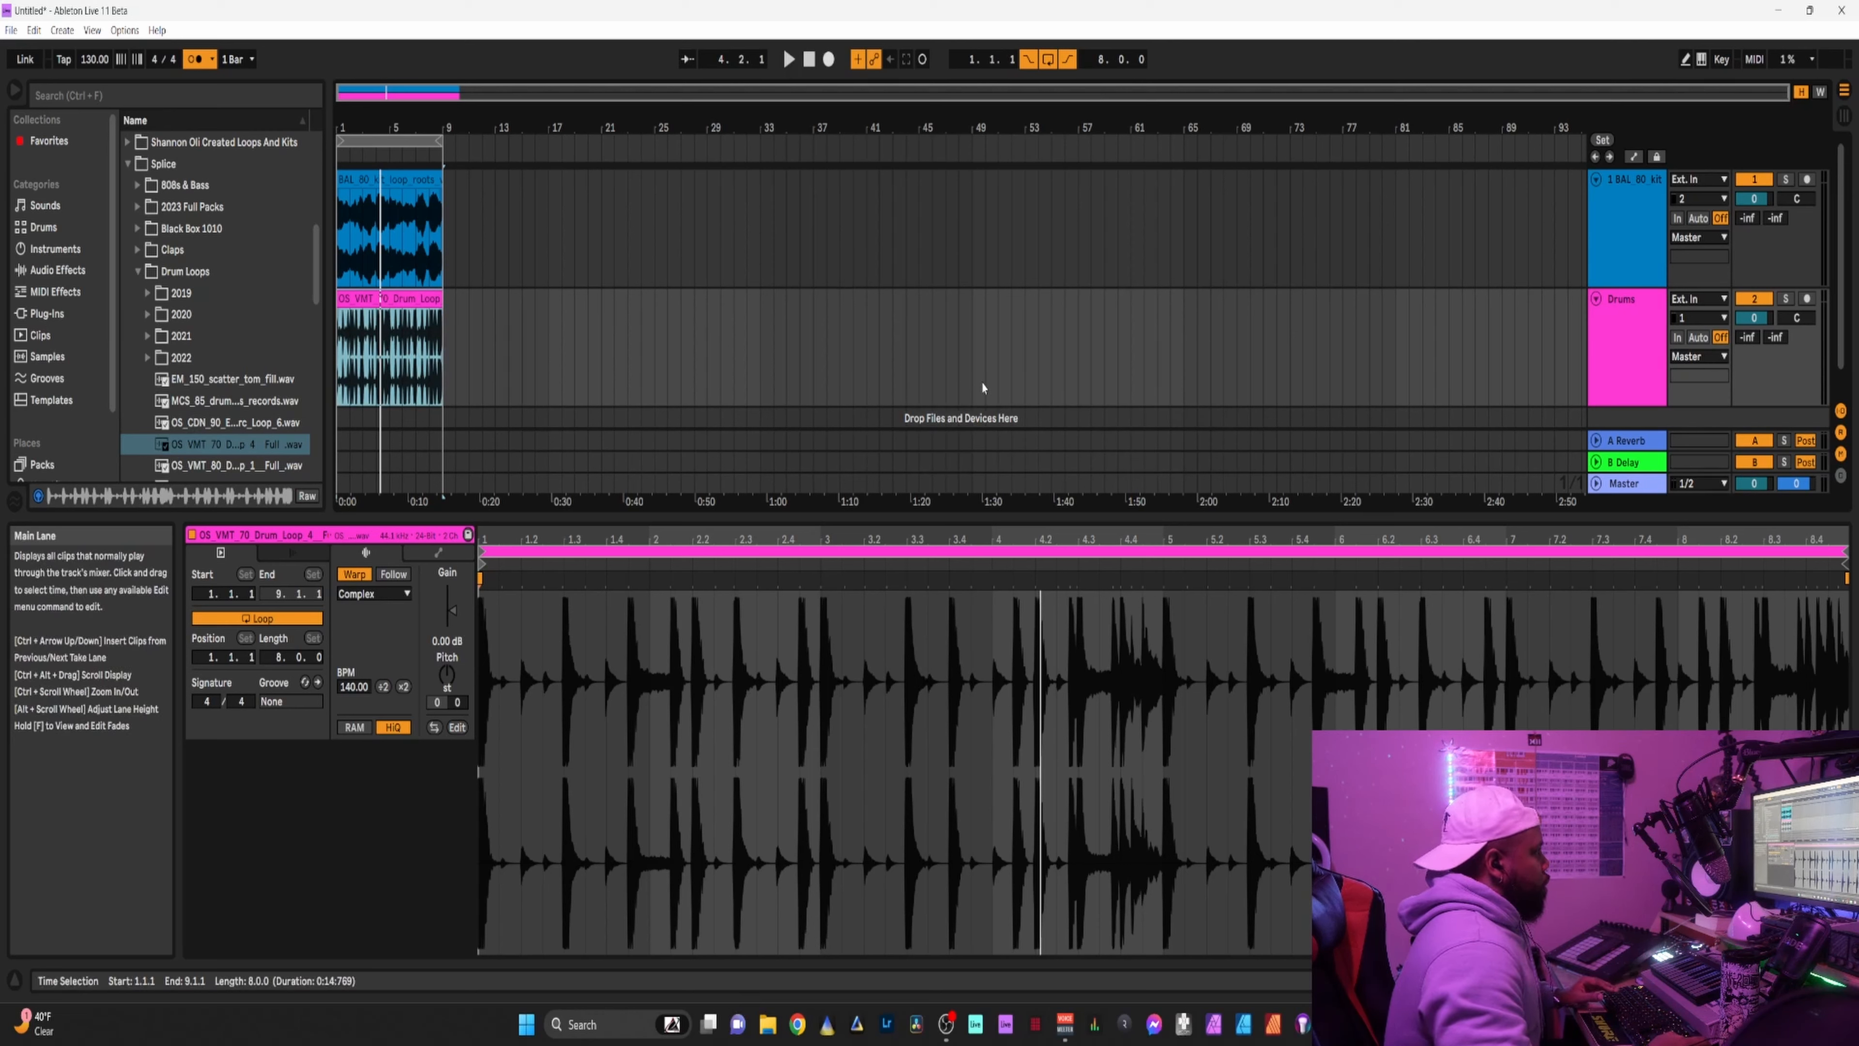
Insert a MIDI track below the Drums track.
left_click(1629, 330)
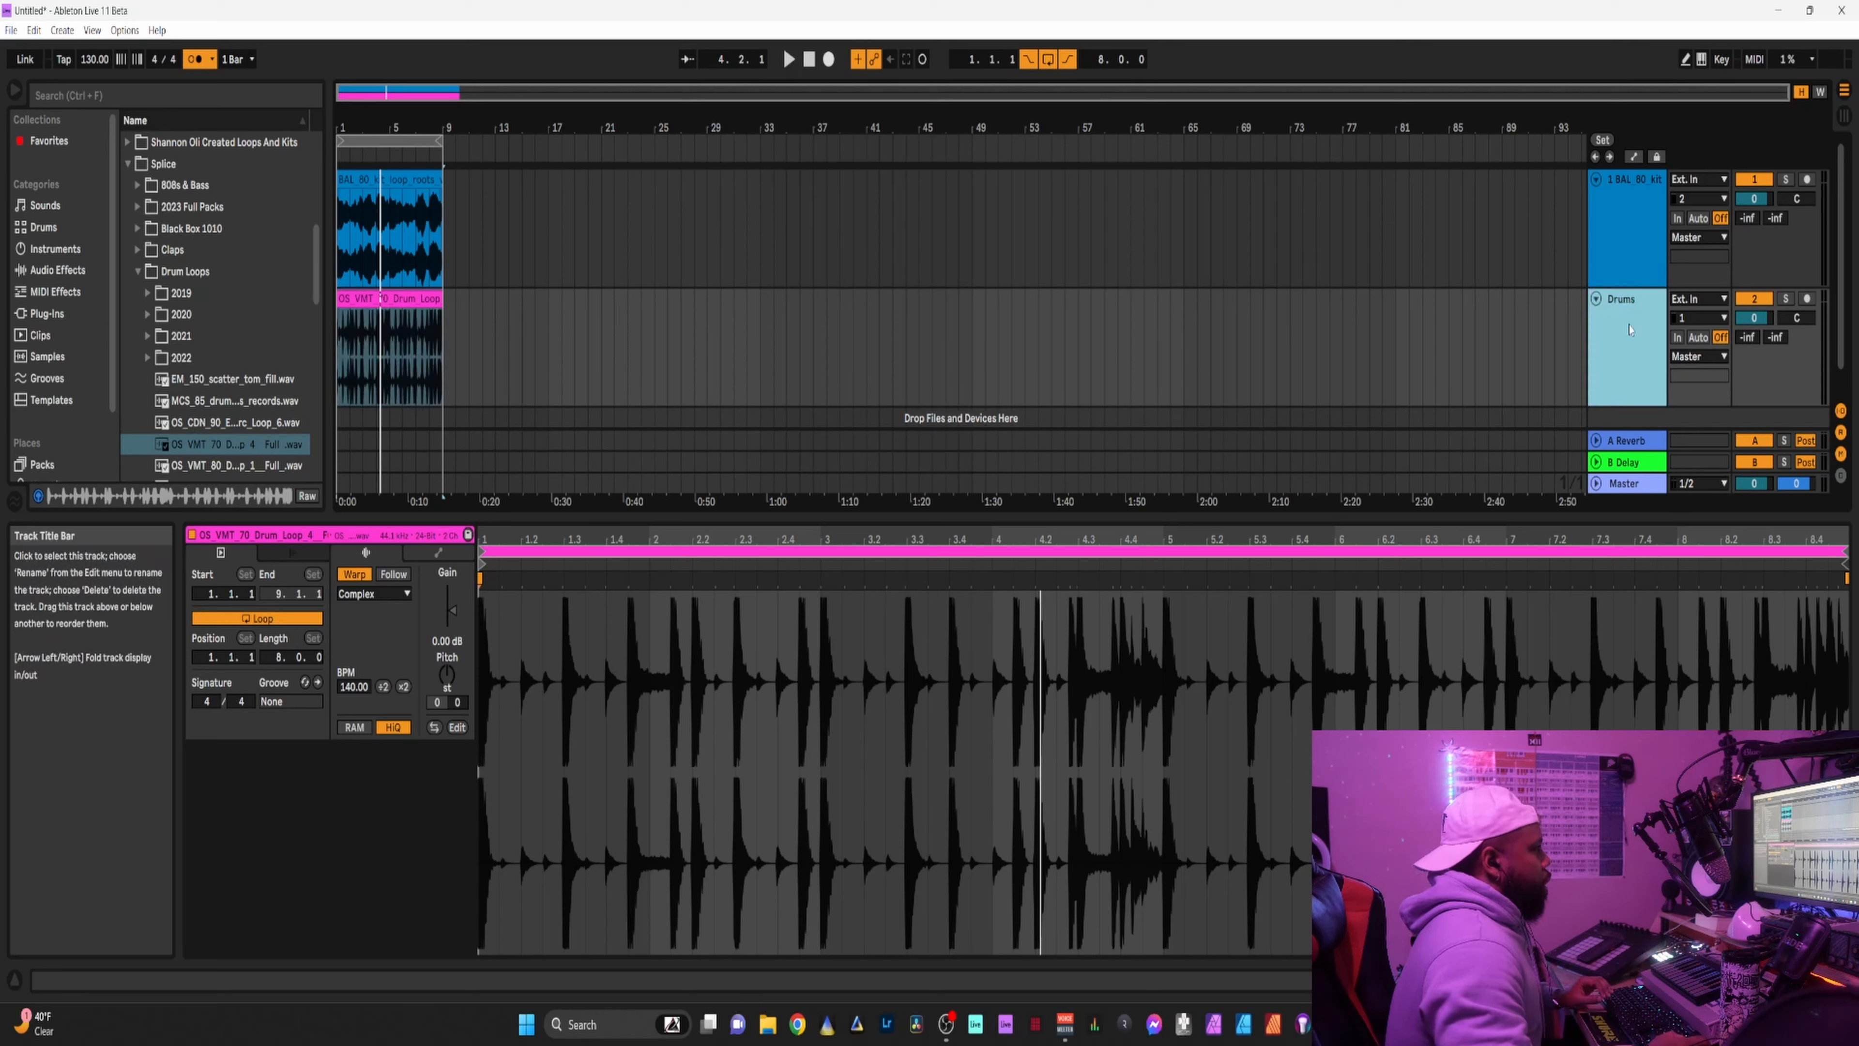
scroll(1274, 315, "down", 1)
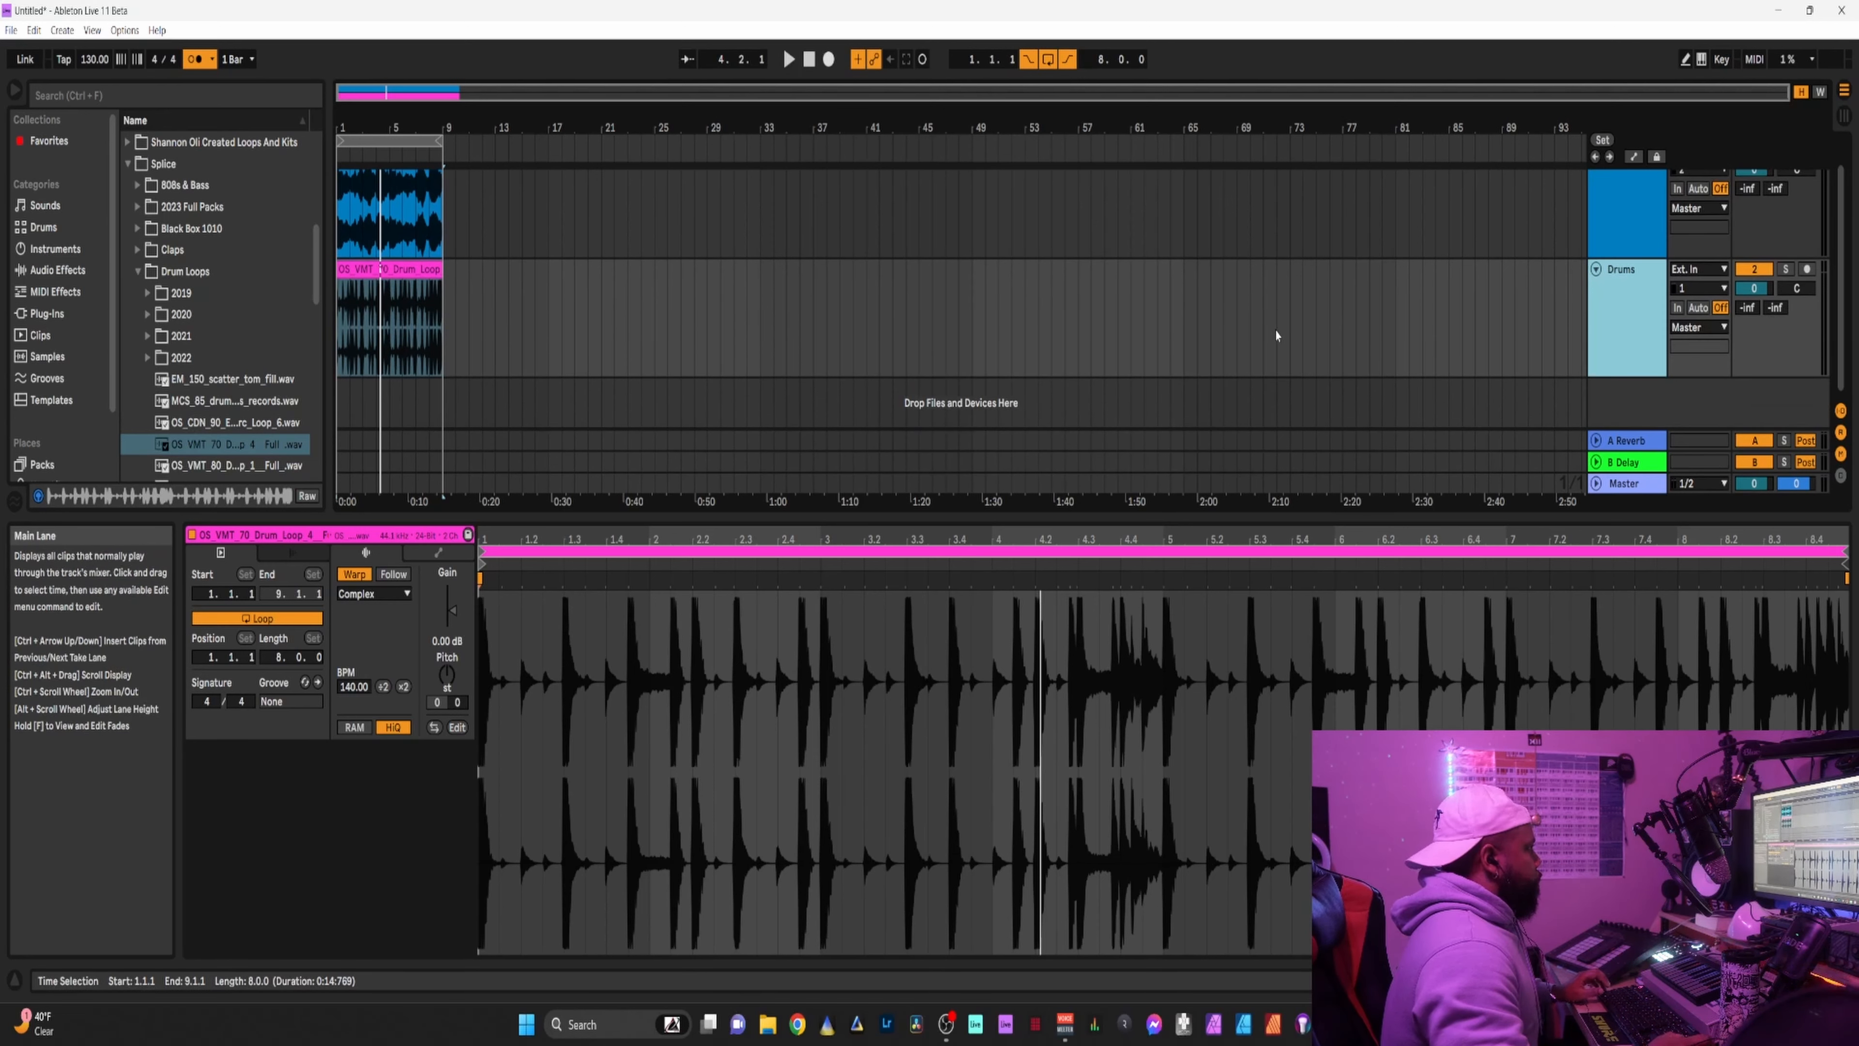
right_click(1610, 405)
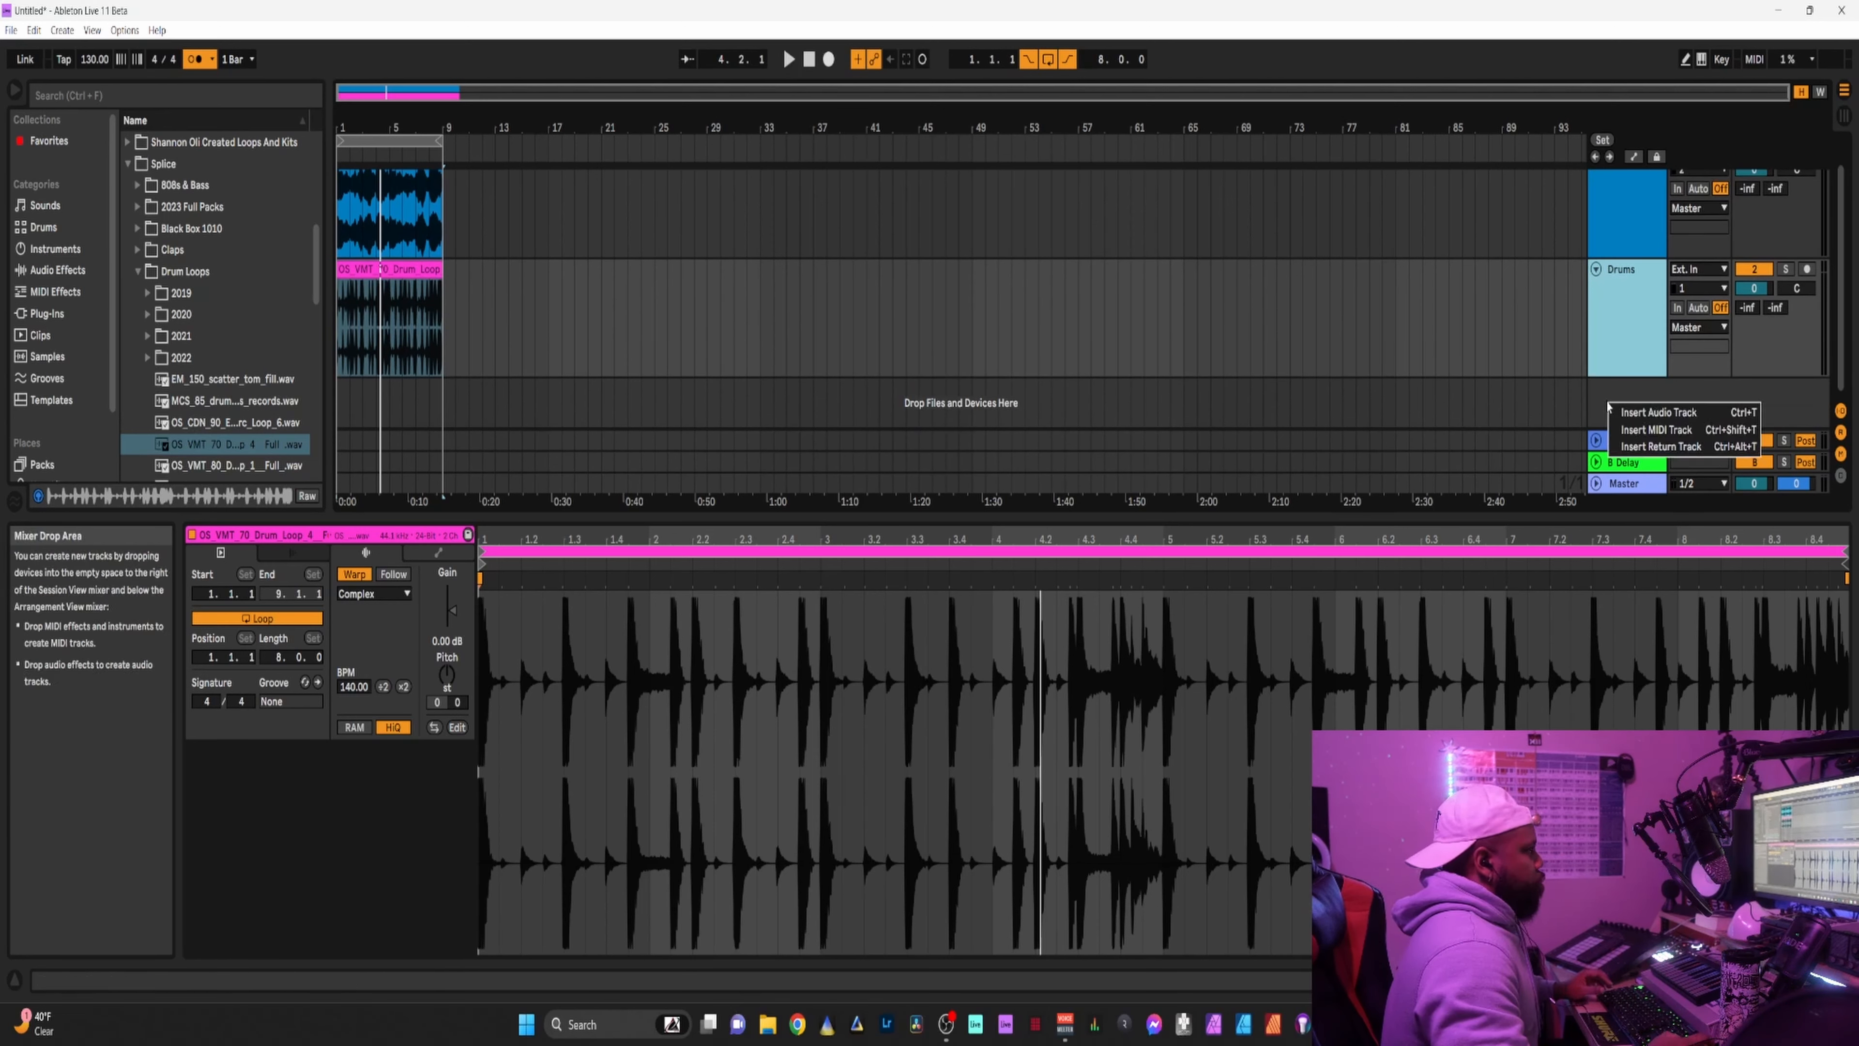
left_click(1659, 435)
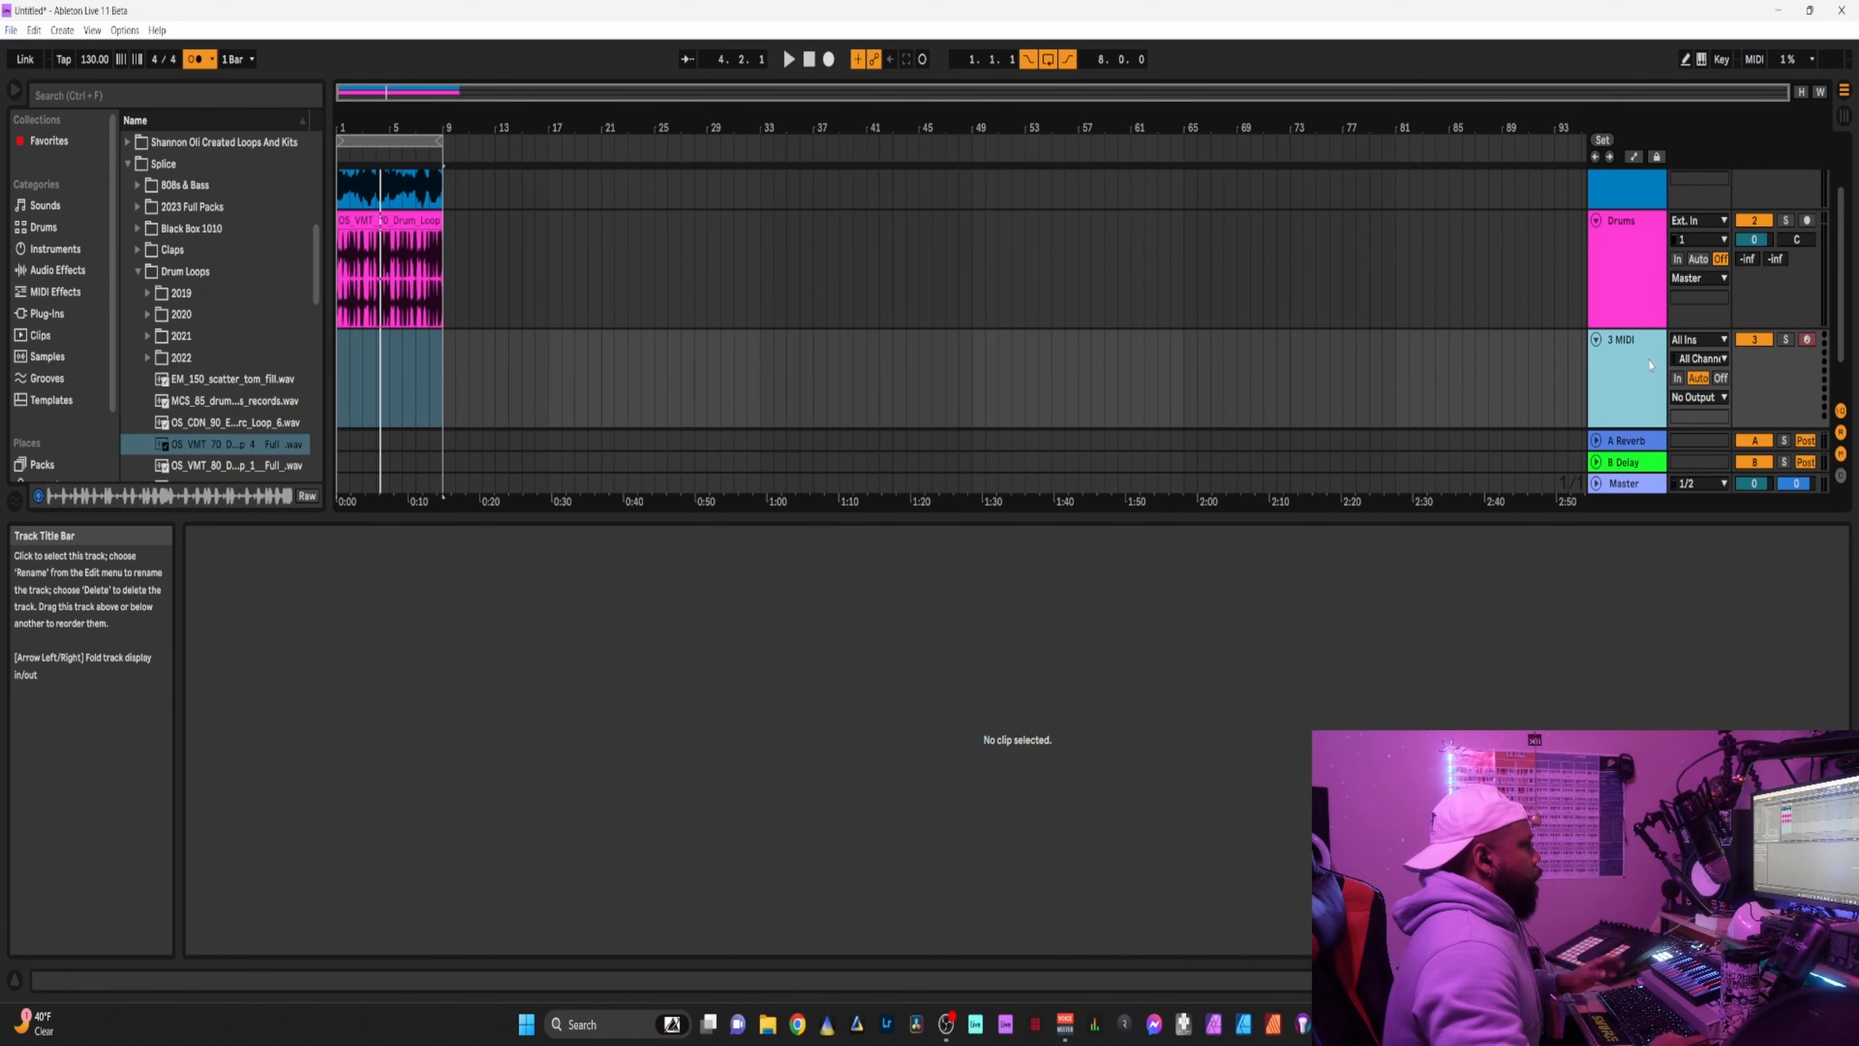
Try moving the drum loop clip from the Drums track onto the new MIDI track at bar 1.
left_click_drag(233, 444, 385, 357)
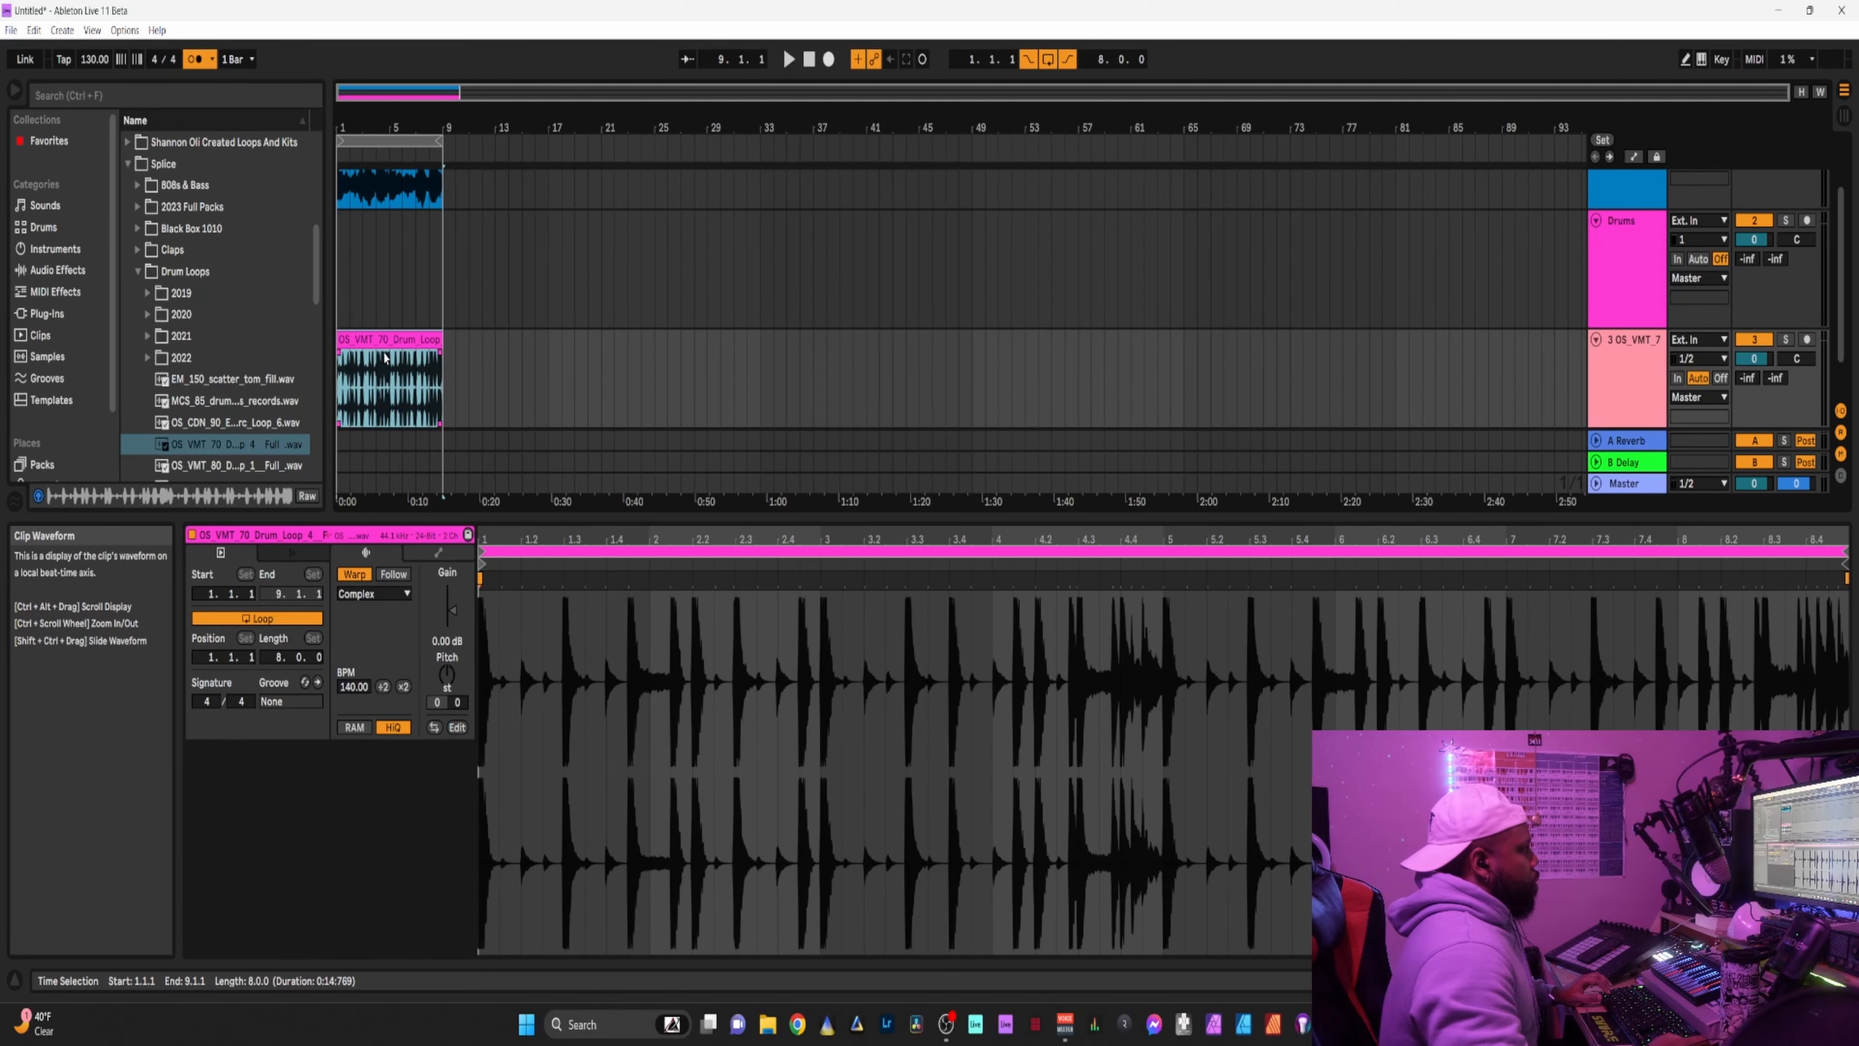
scroll(1076, 326, "down", 2)
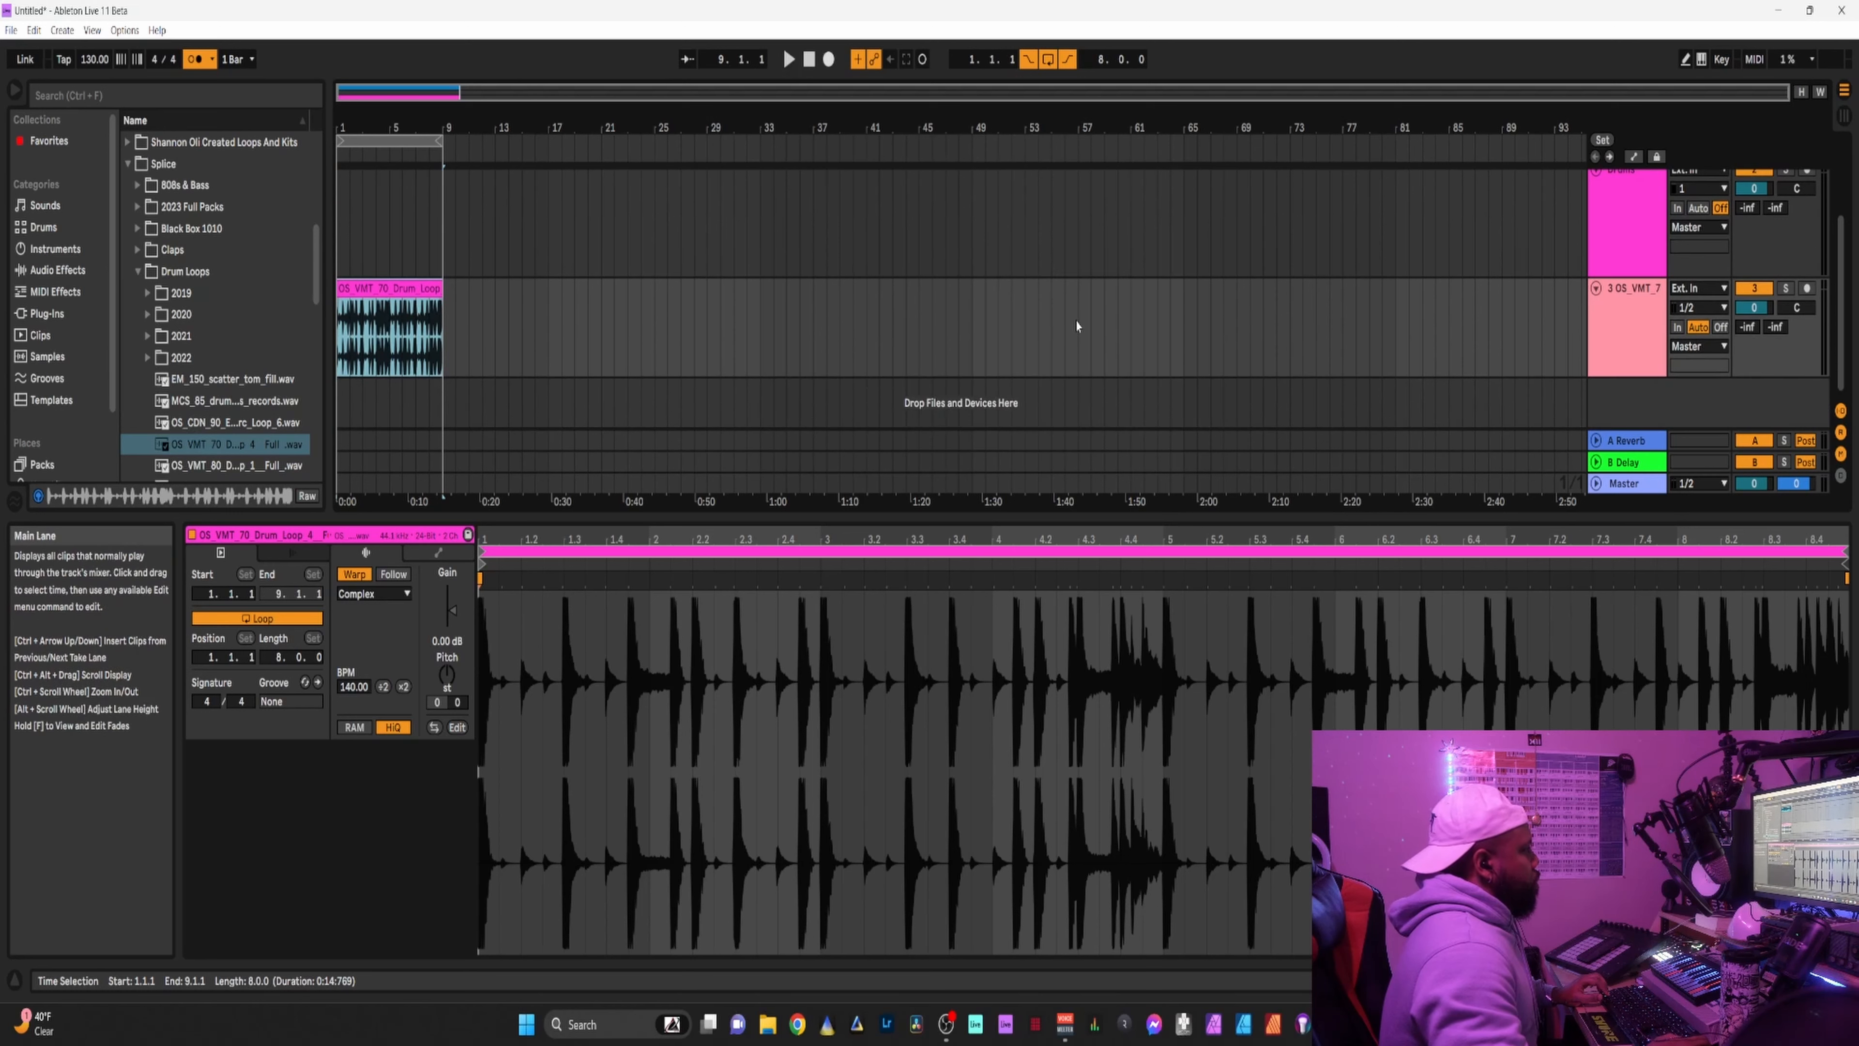
left_click(1632, 329)
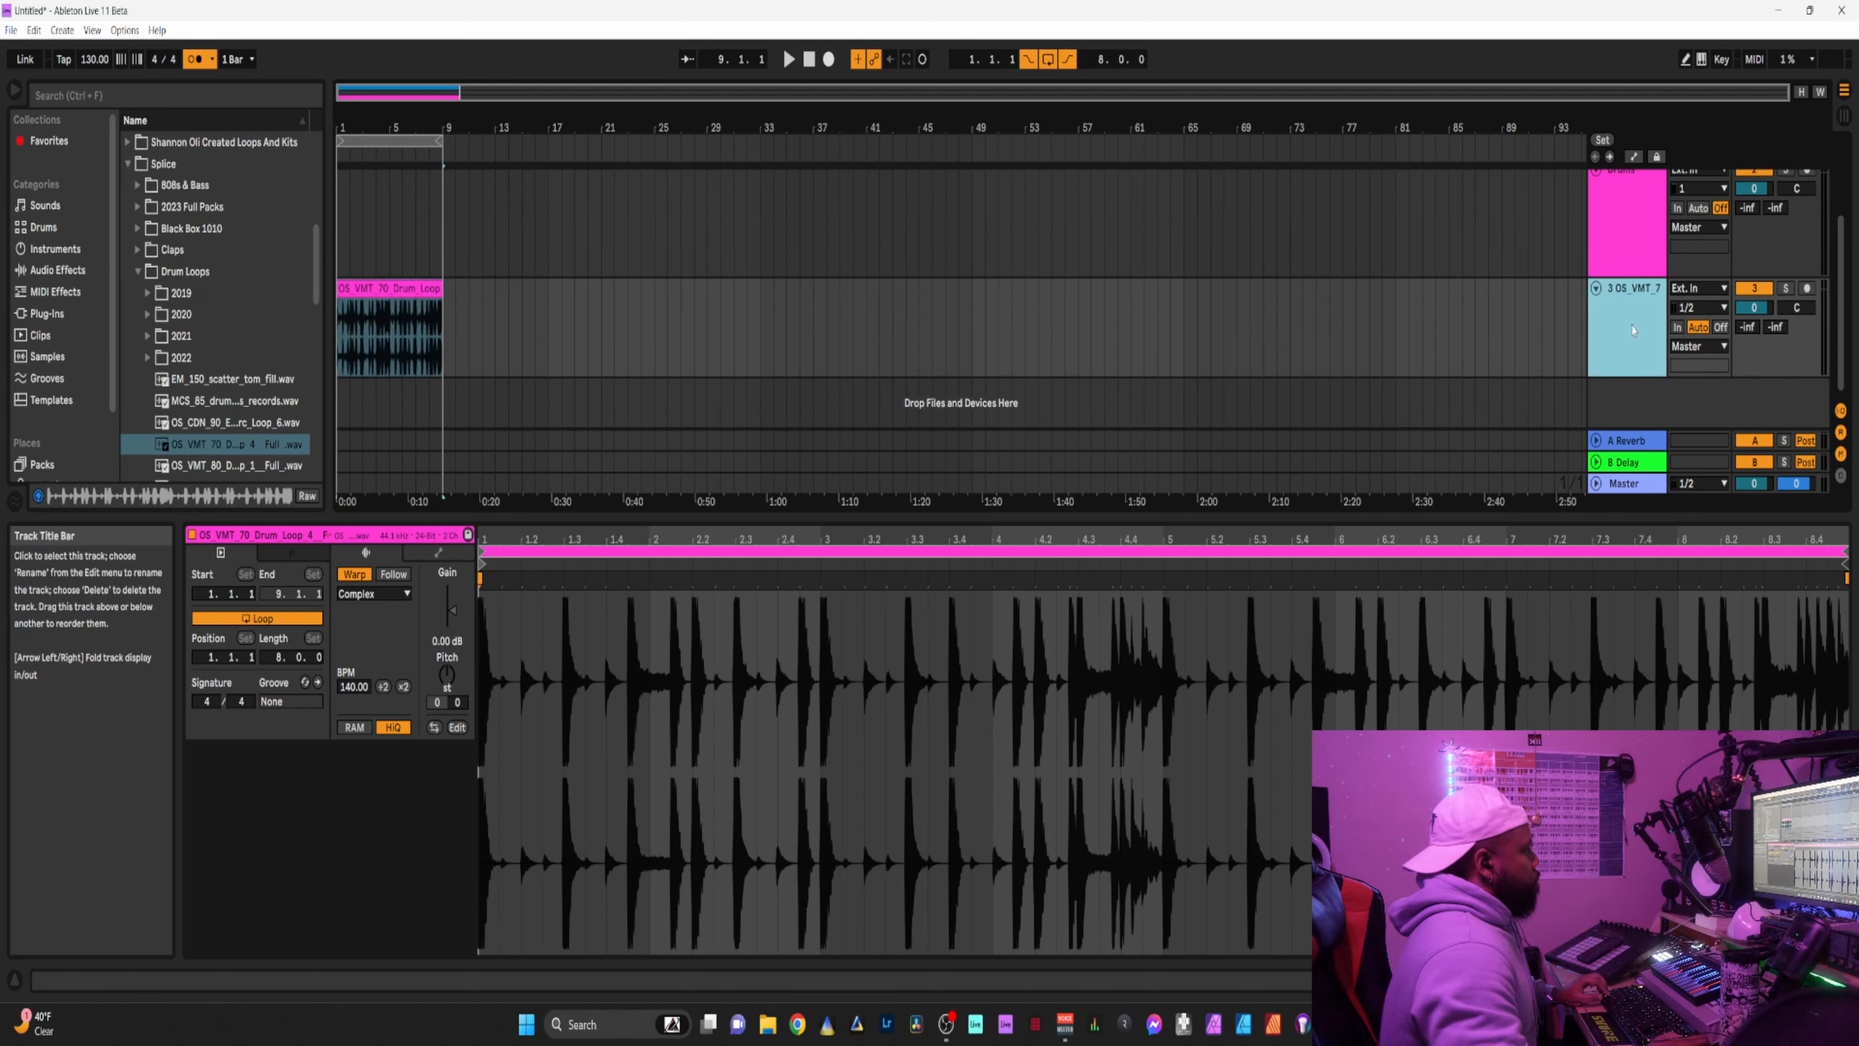
scroll(1615, 384, "up", 3)
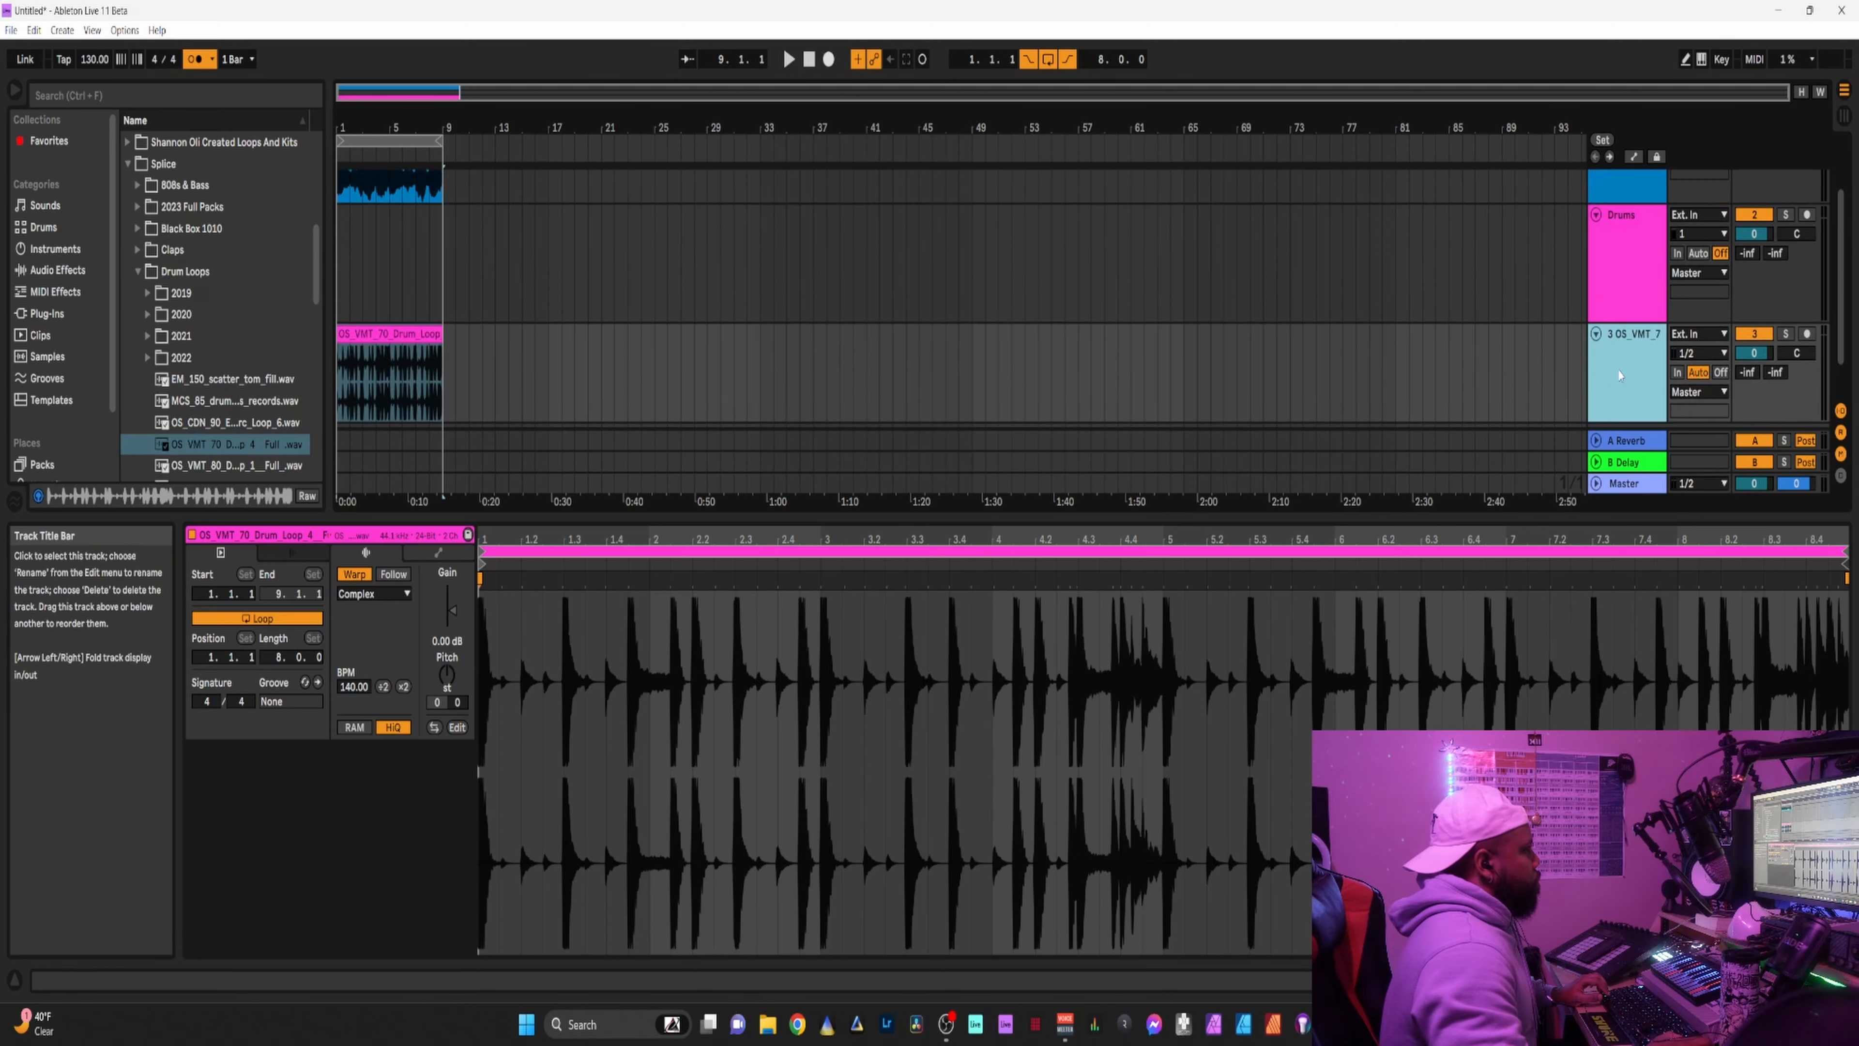
scroll(1623, 372, "down", 3)
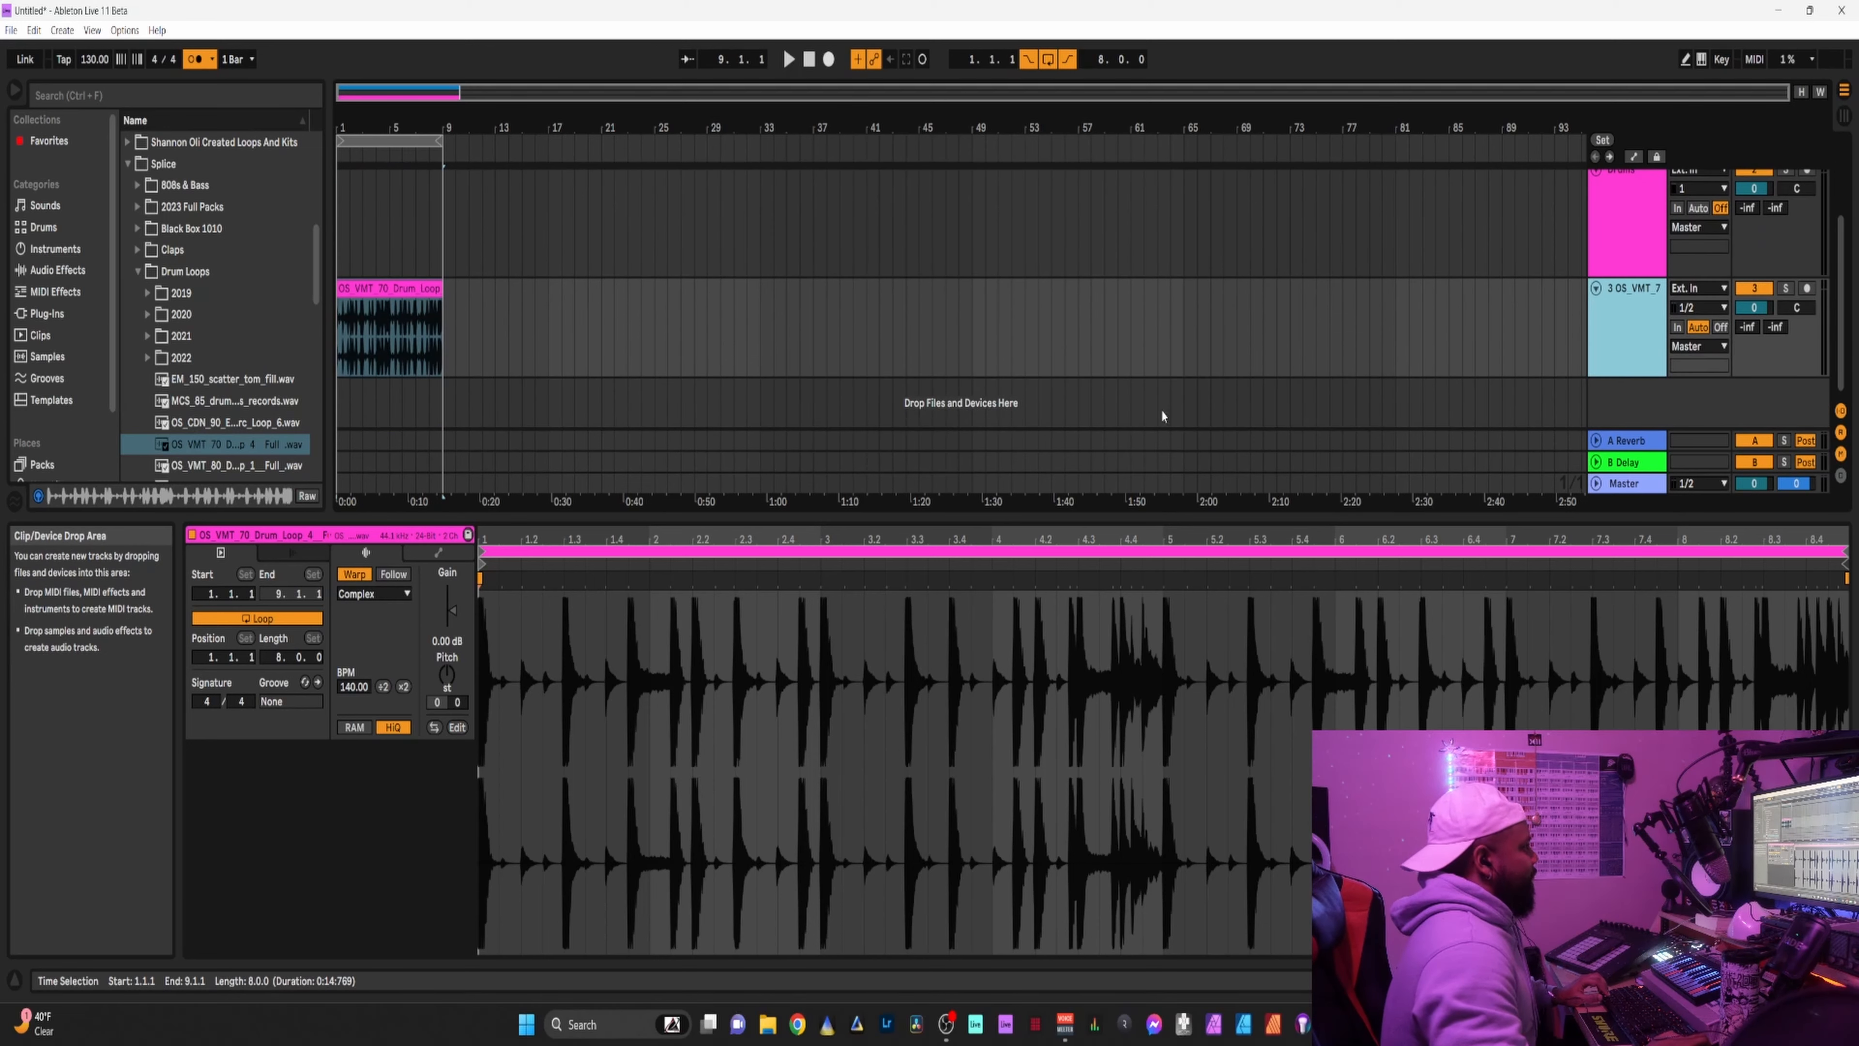
Try inserting a fourth track as a MIDI track and moving the drum loop clip onto it.
right_click(1617, 388)
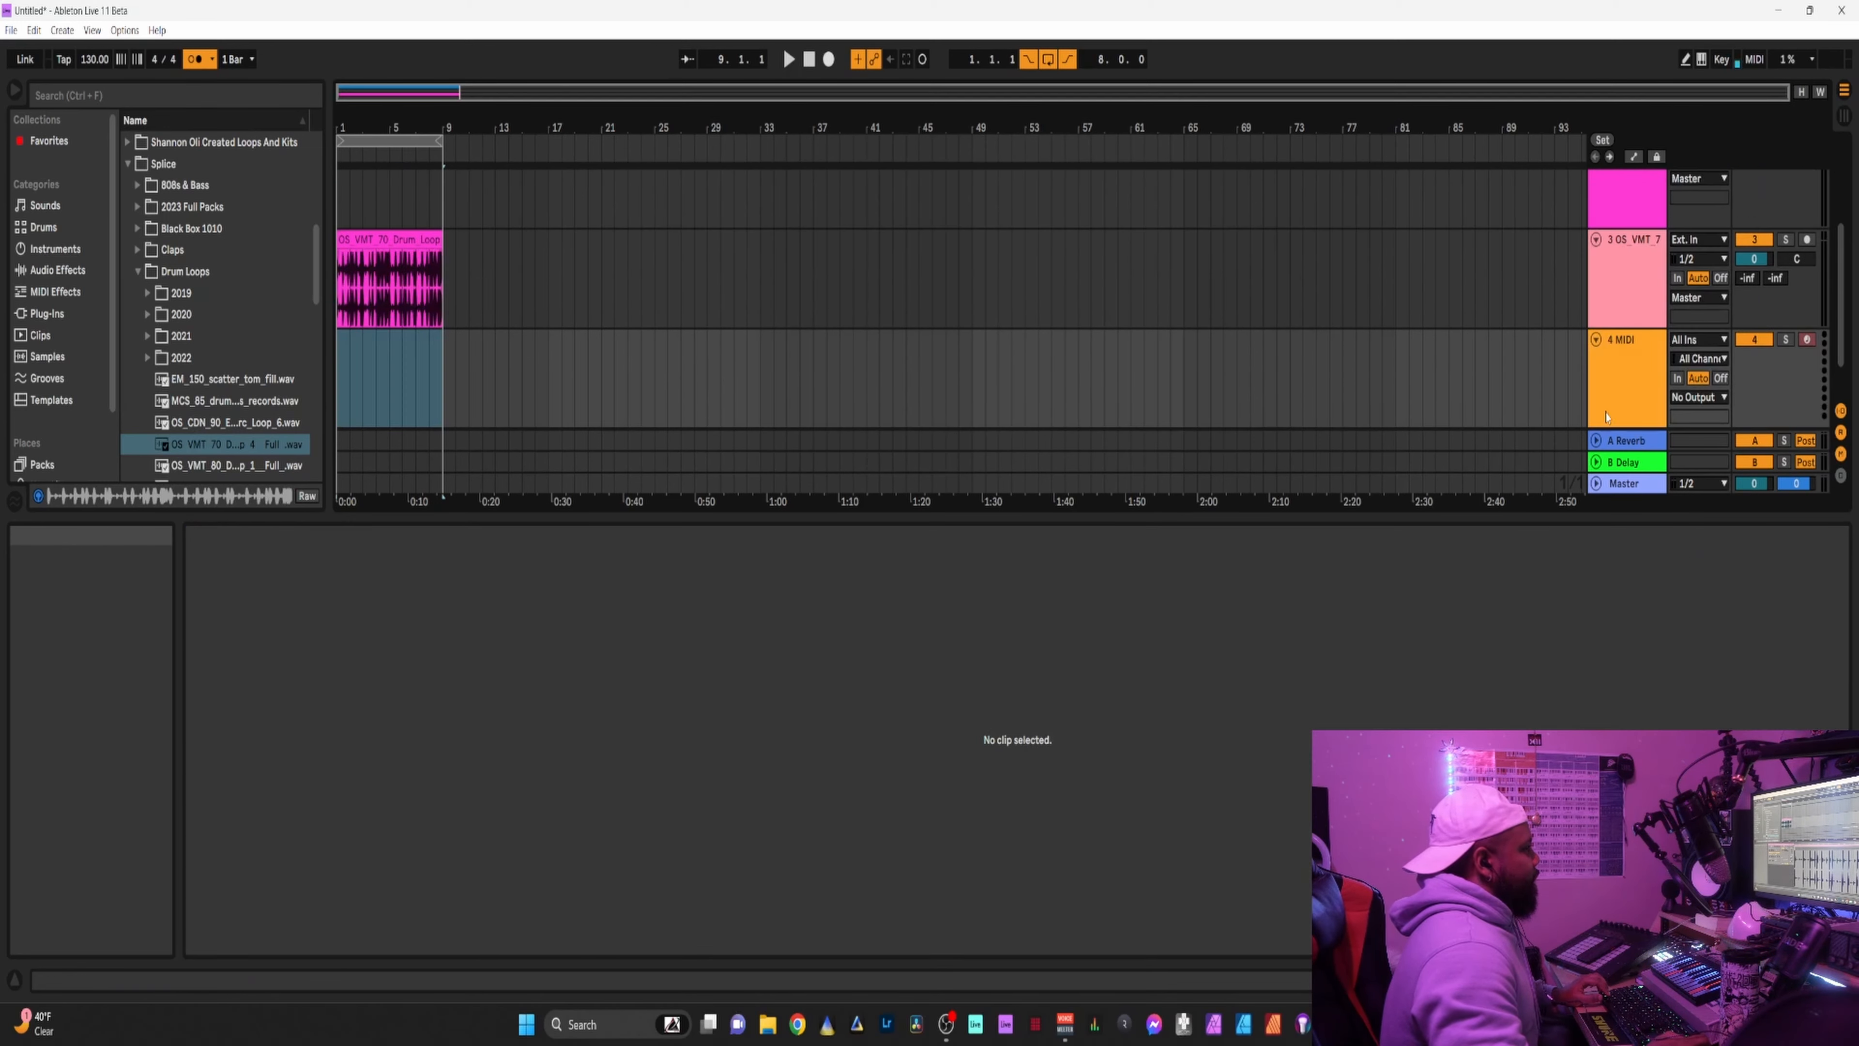
left_click(1676, 415)
left_click_drag(387, 241, 386, 341)
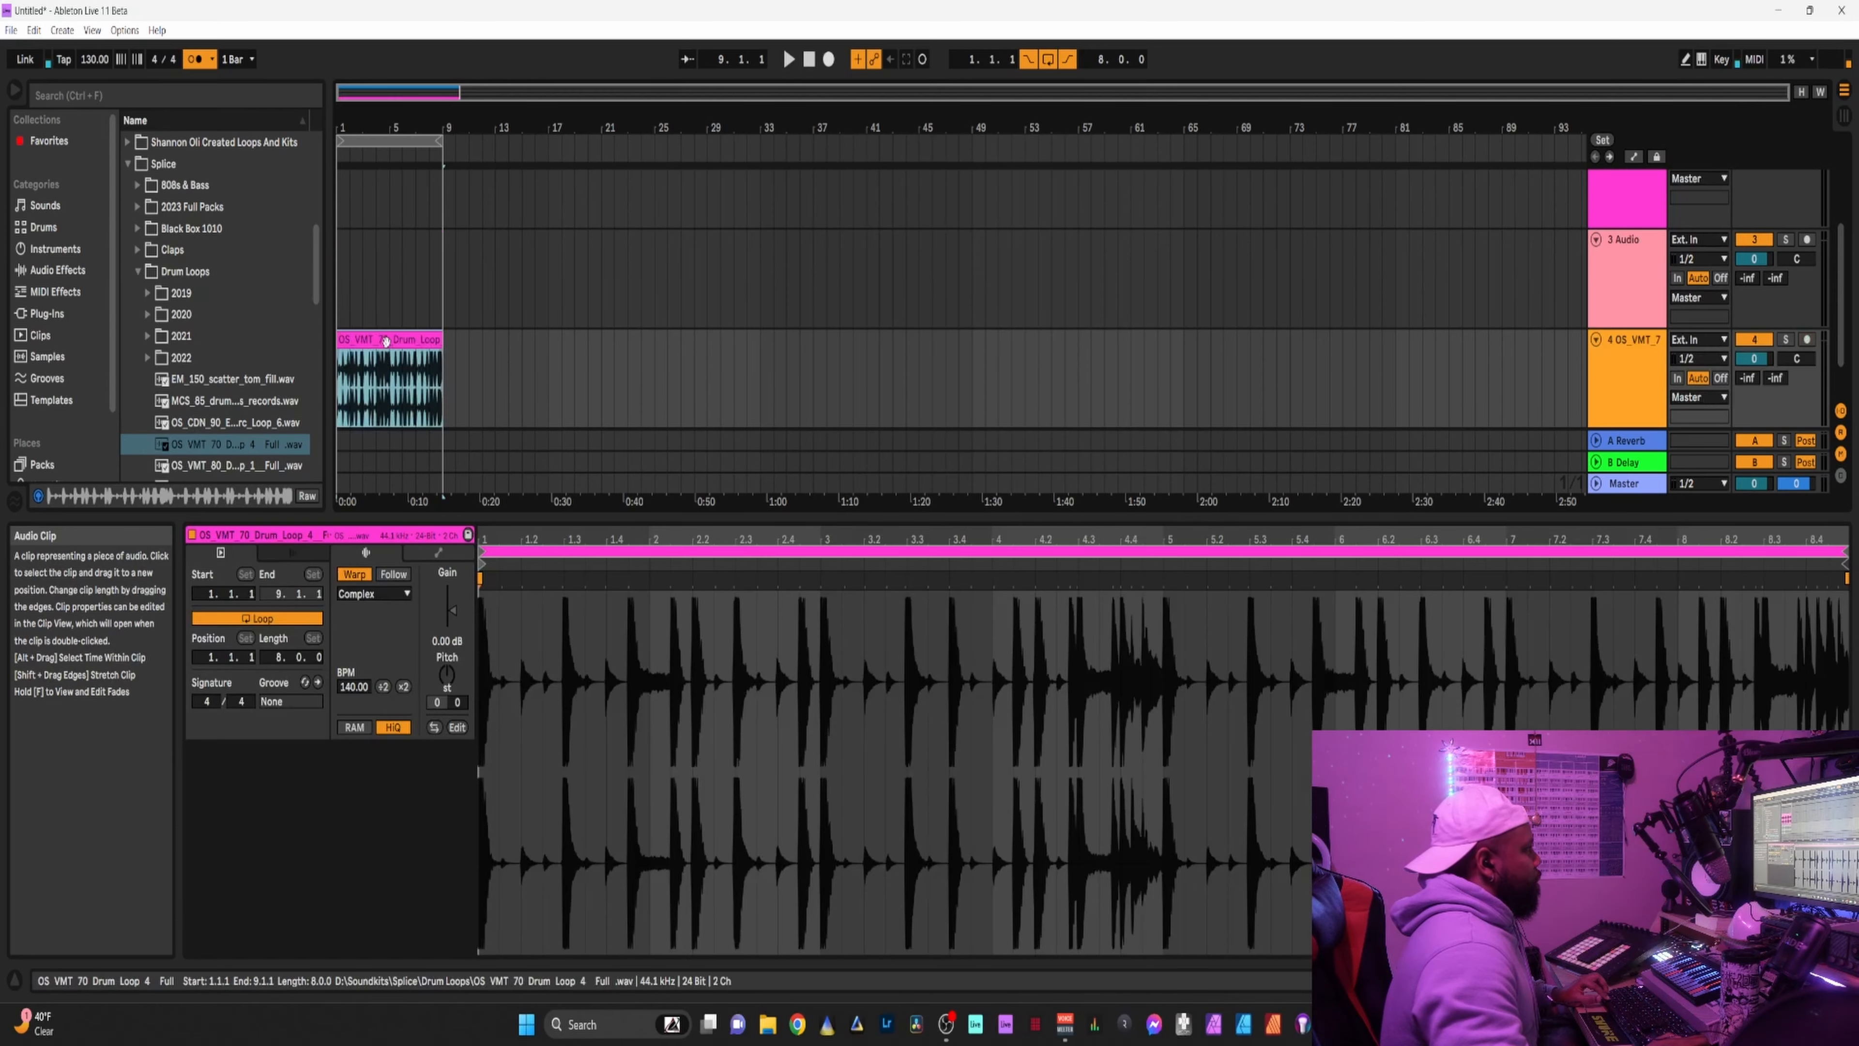
Undo the drum loop moves and the fourth track's insertion, keeping the empty third MIDI track.
key("ctrl+z")
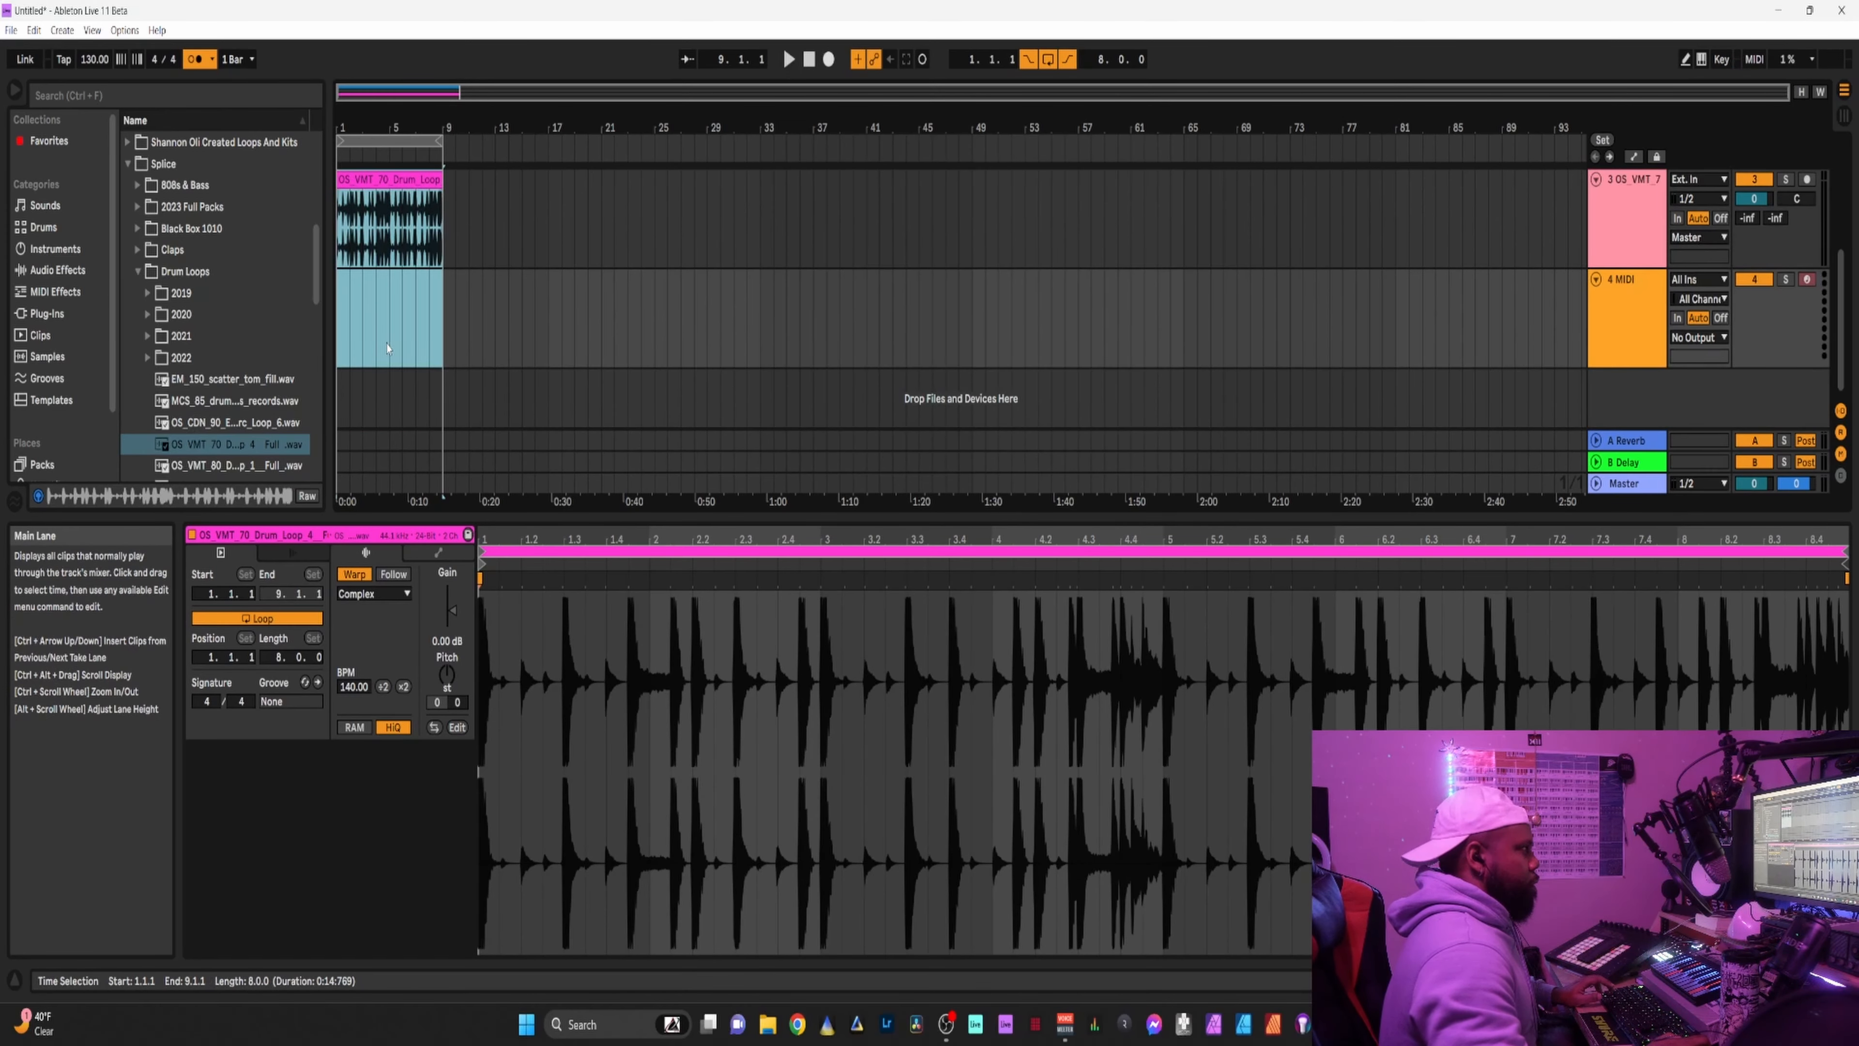
key("ctrl+z")
key("ctrl+z")
key("ctrl+z")
key("ctrl+z")
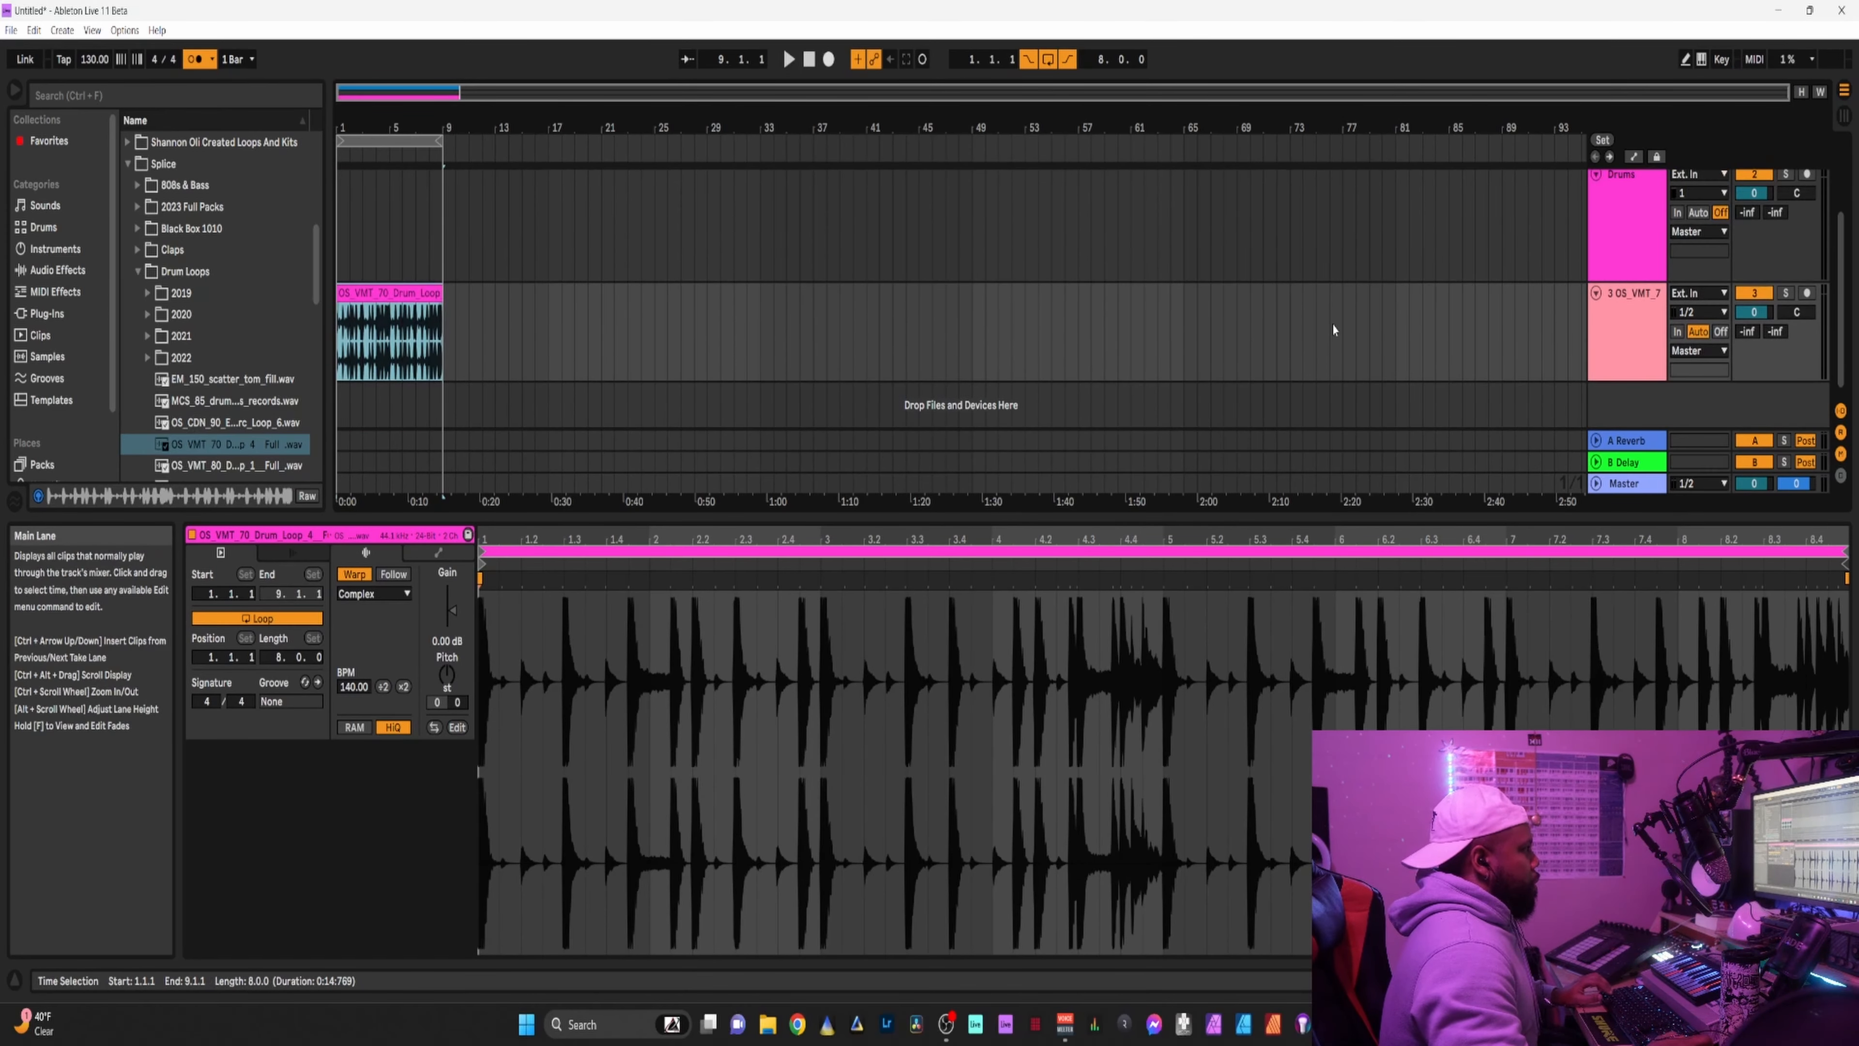
left_click(1631, 323)
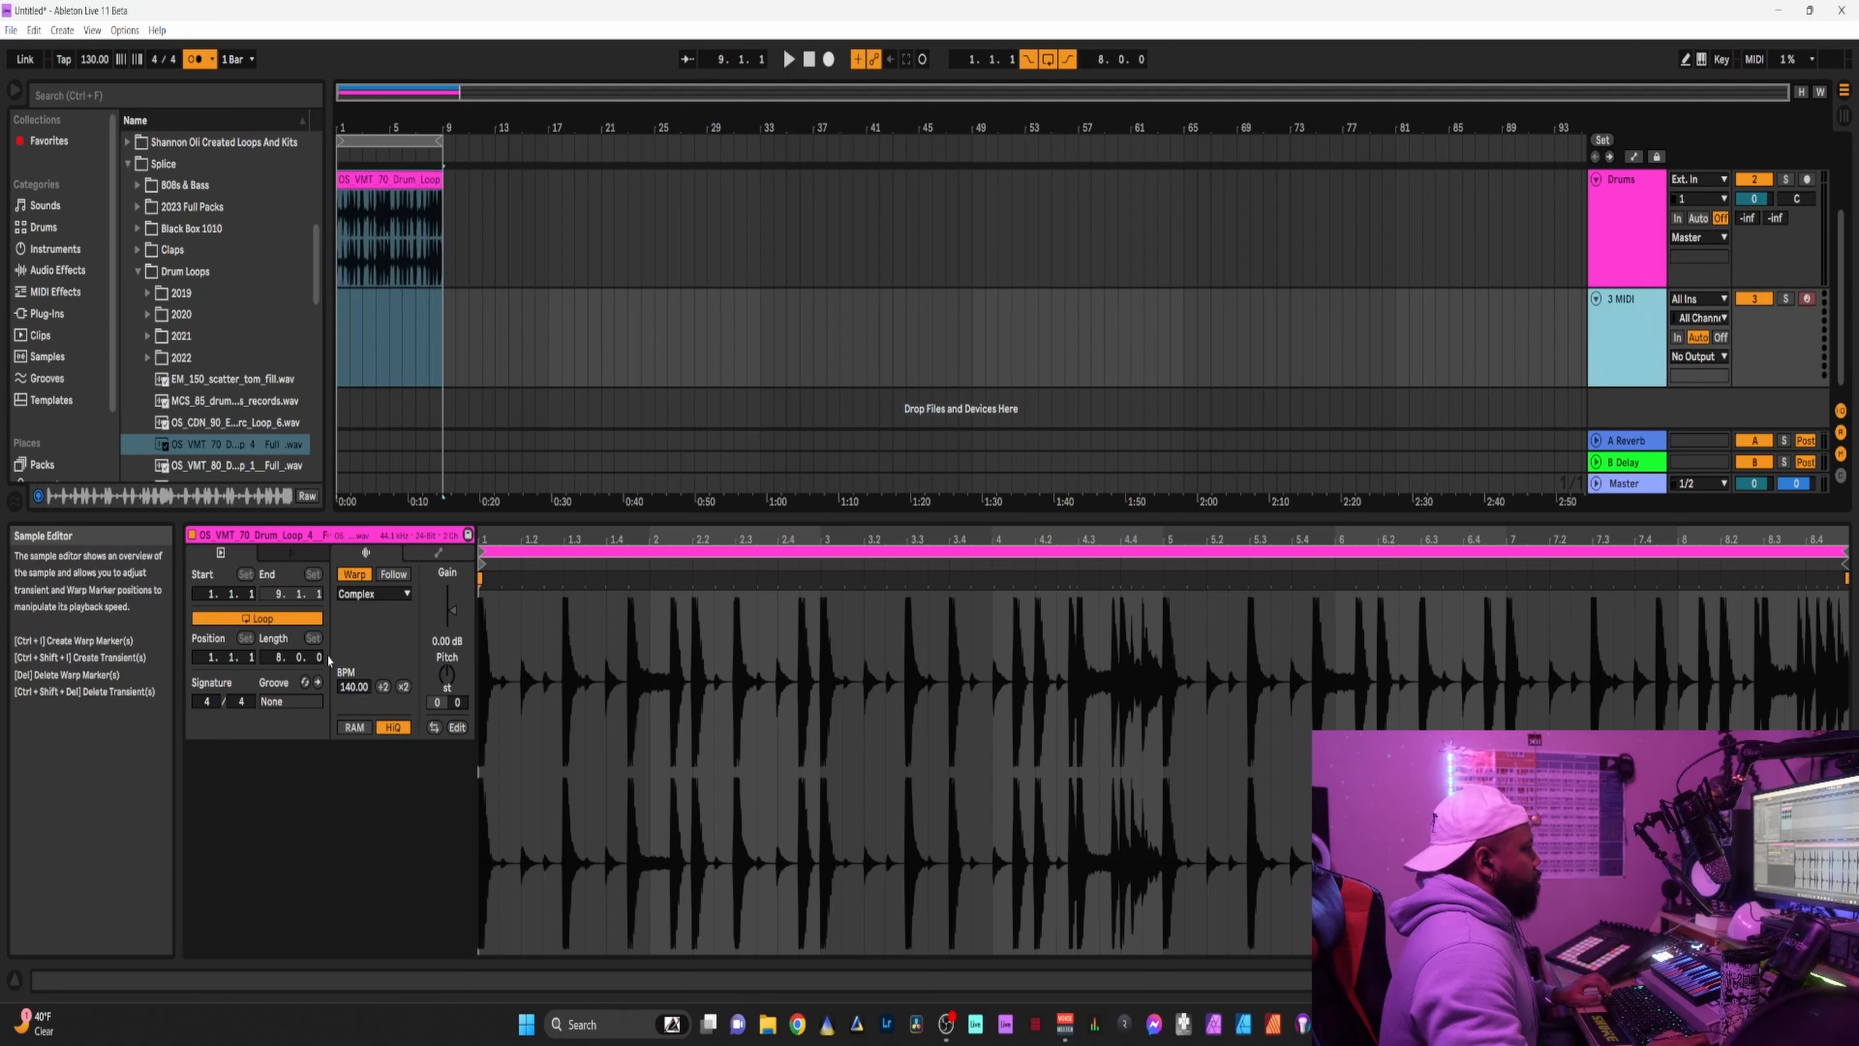
key("ctrl+y")
key("ctrl+y")
key("ctrl+y")
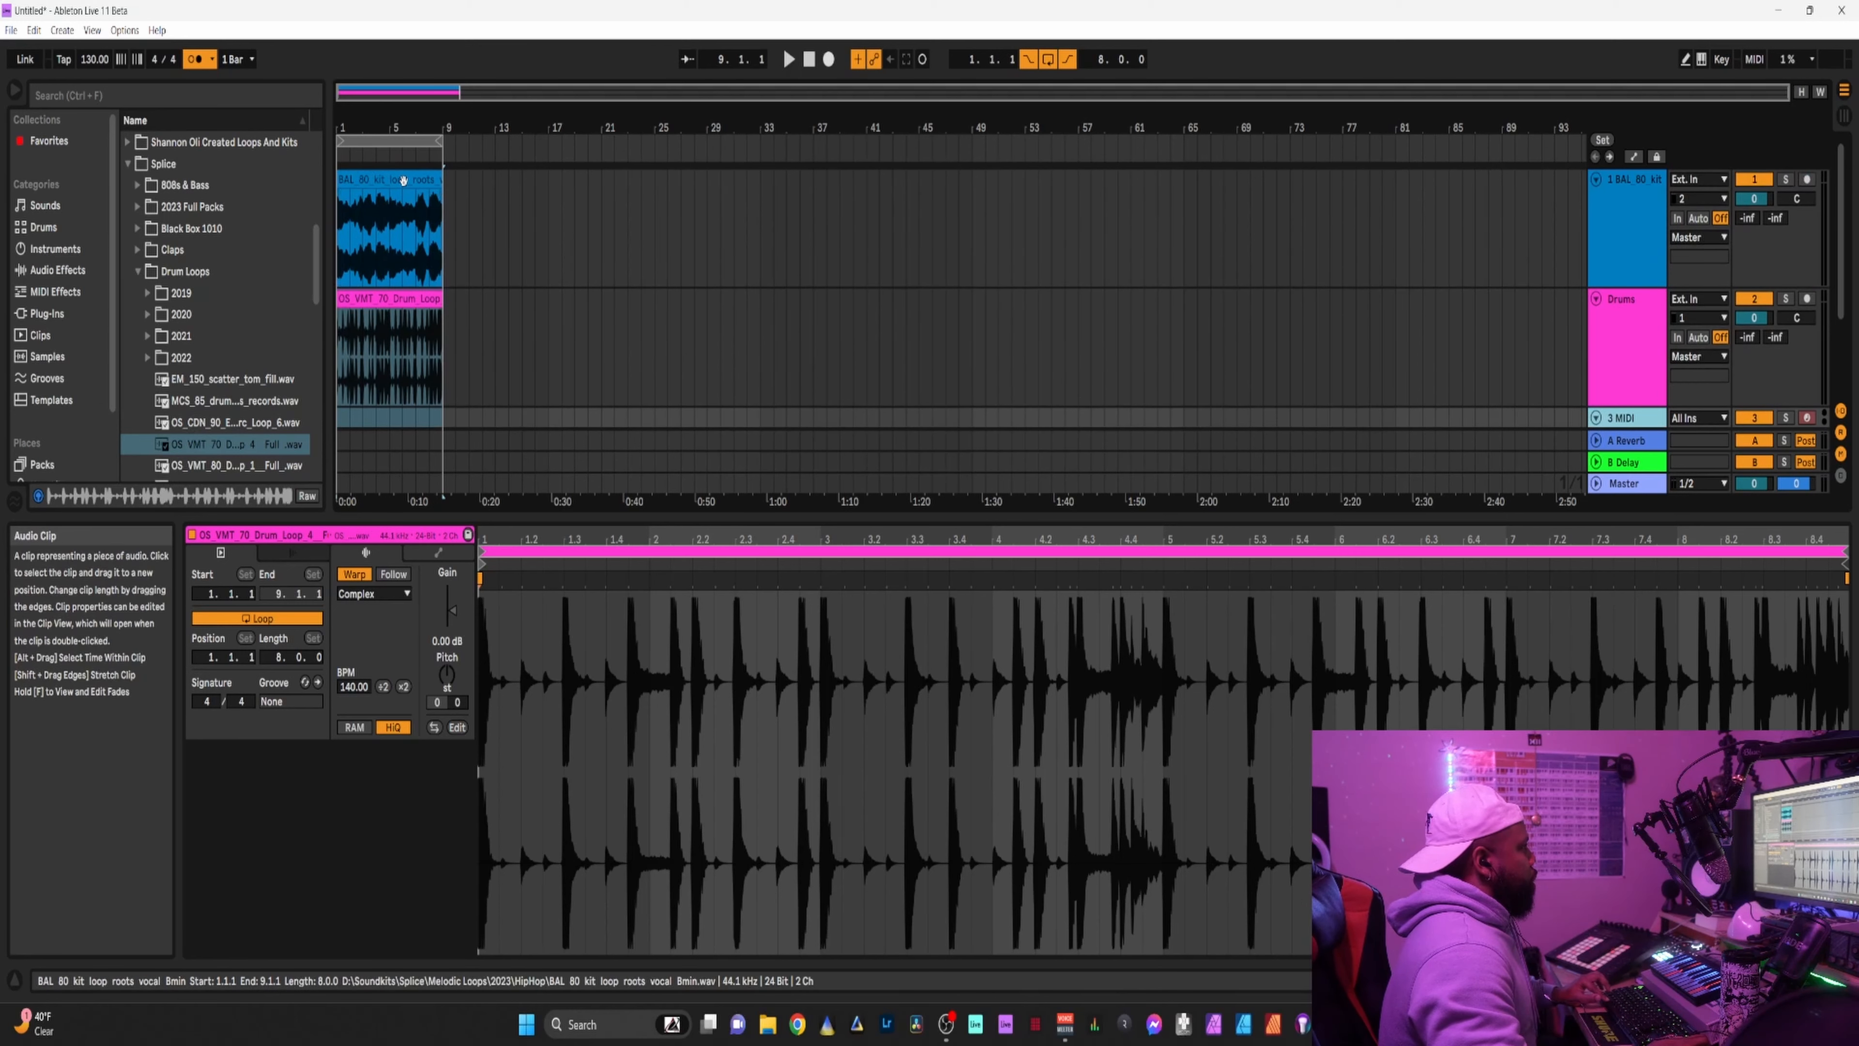
Try moving the vocal loop clip onto the third MIDI track, and undo the move.
left_click_drag(402, 179, 395, 406)
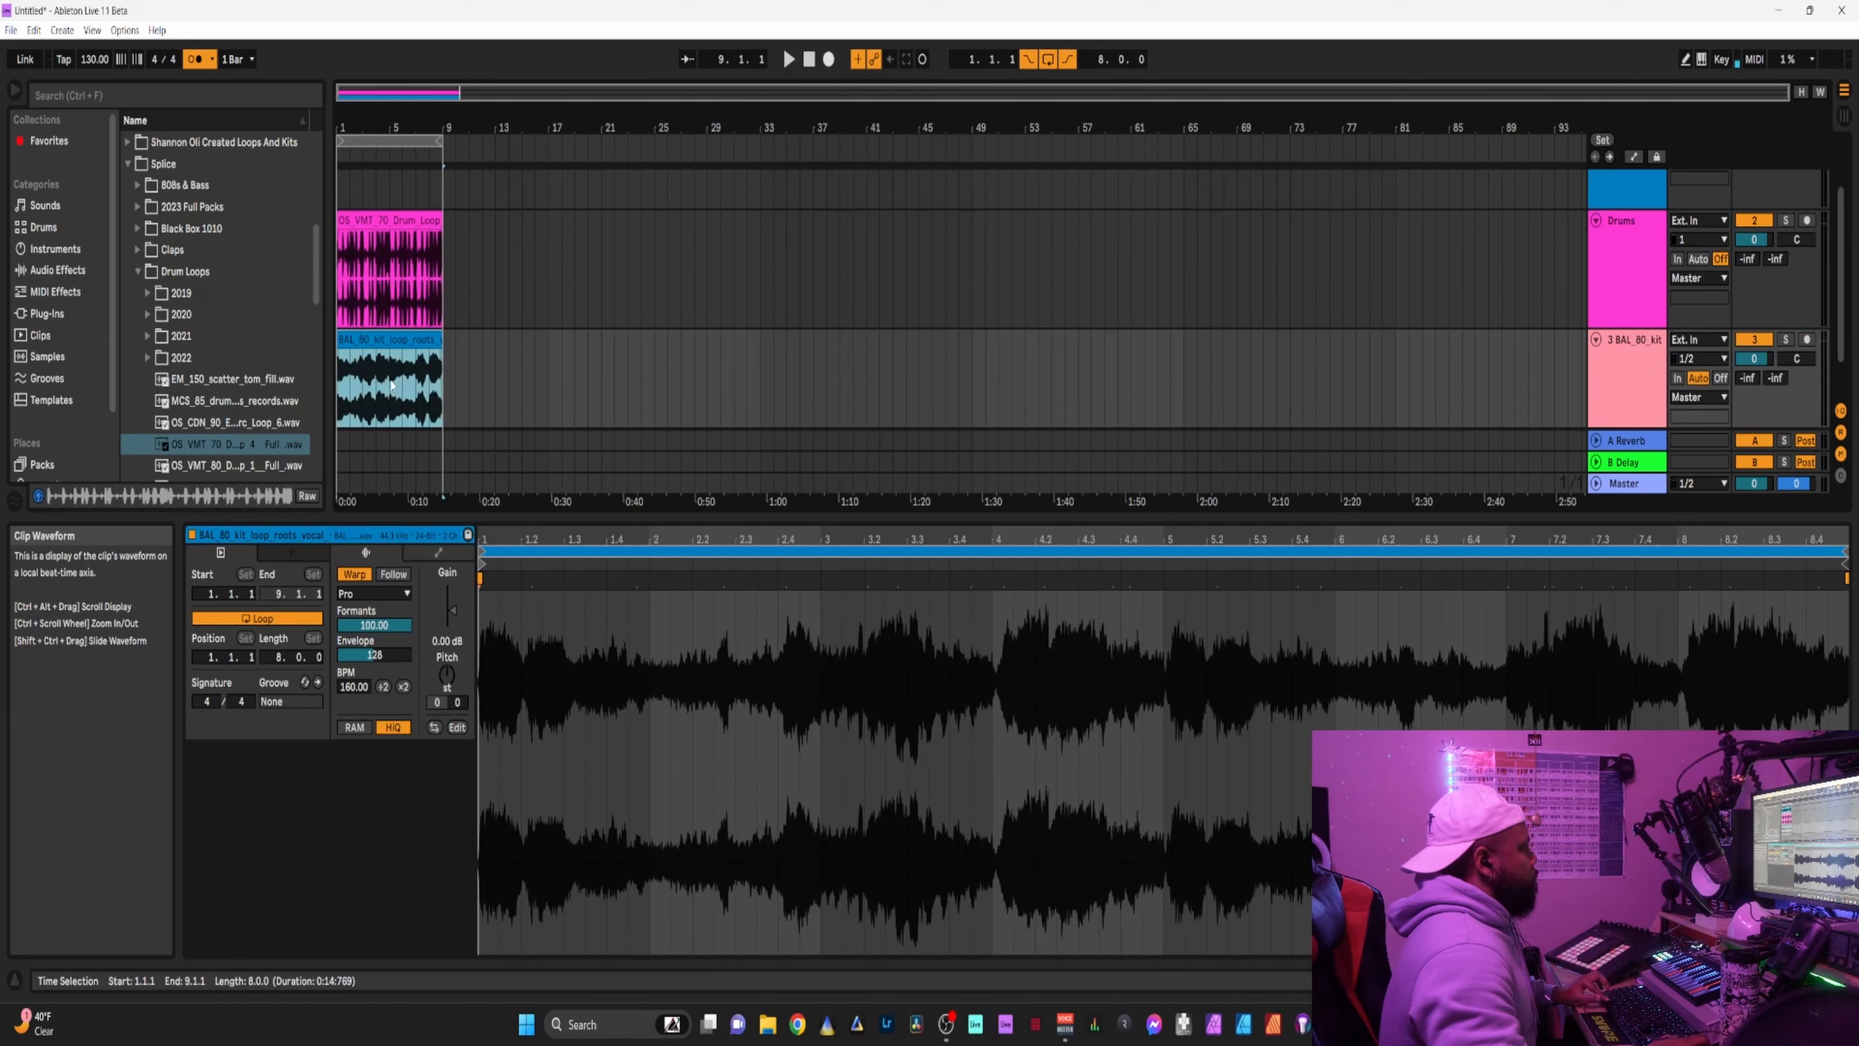
key("ctrl+z")
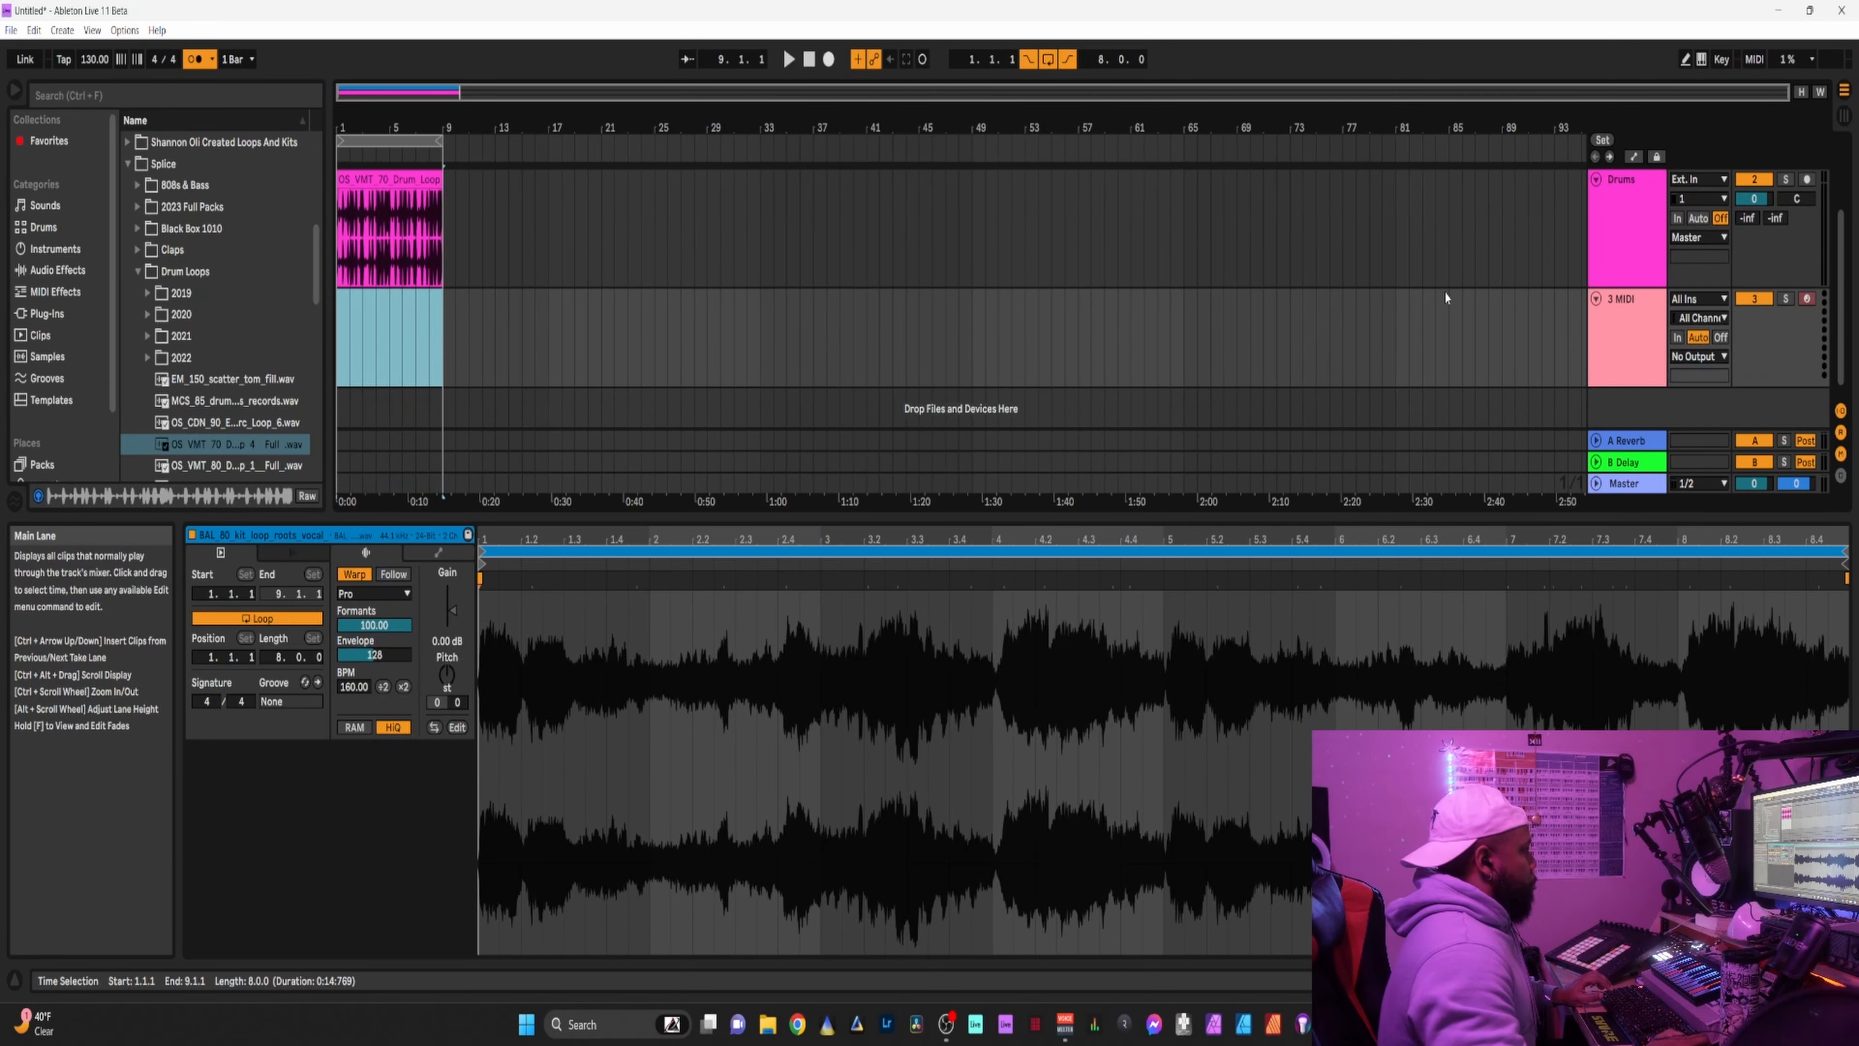
Load Spectrasonics' Omnisphere VST3 plug-in onto the third MIDI track.
left_click(1615, 330)
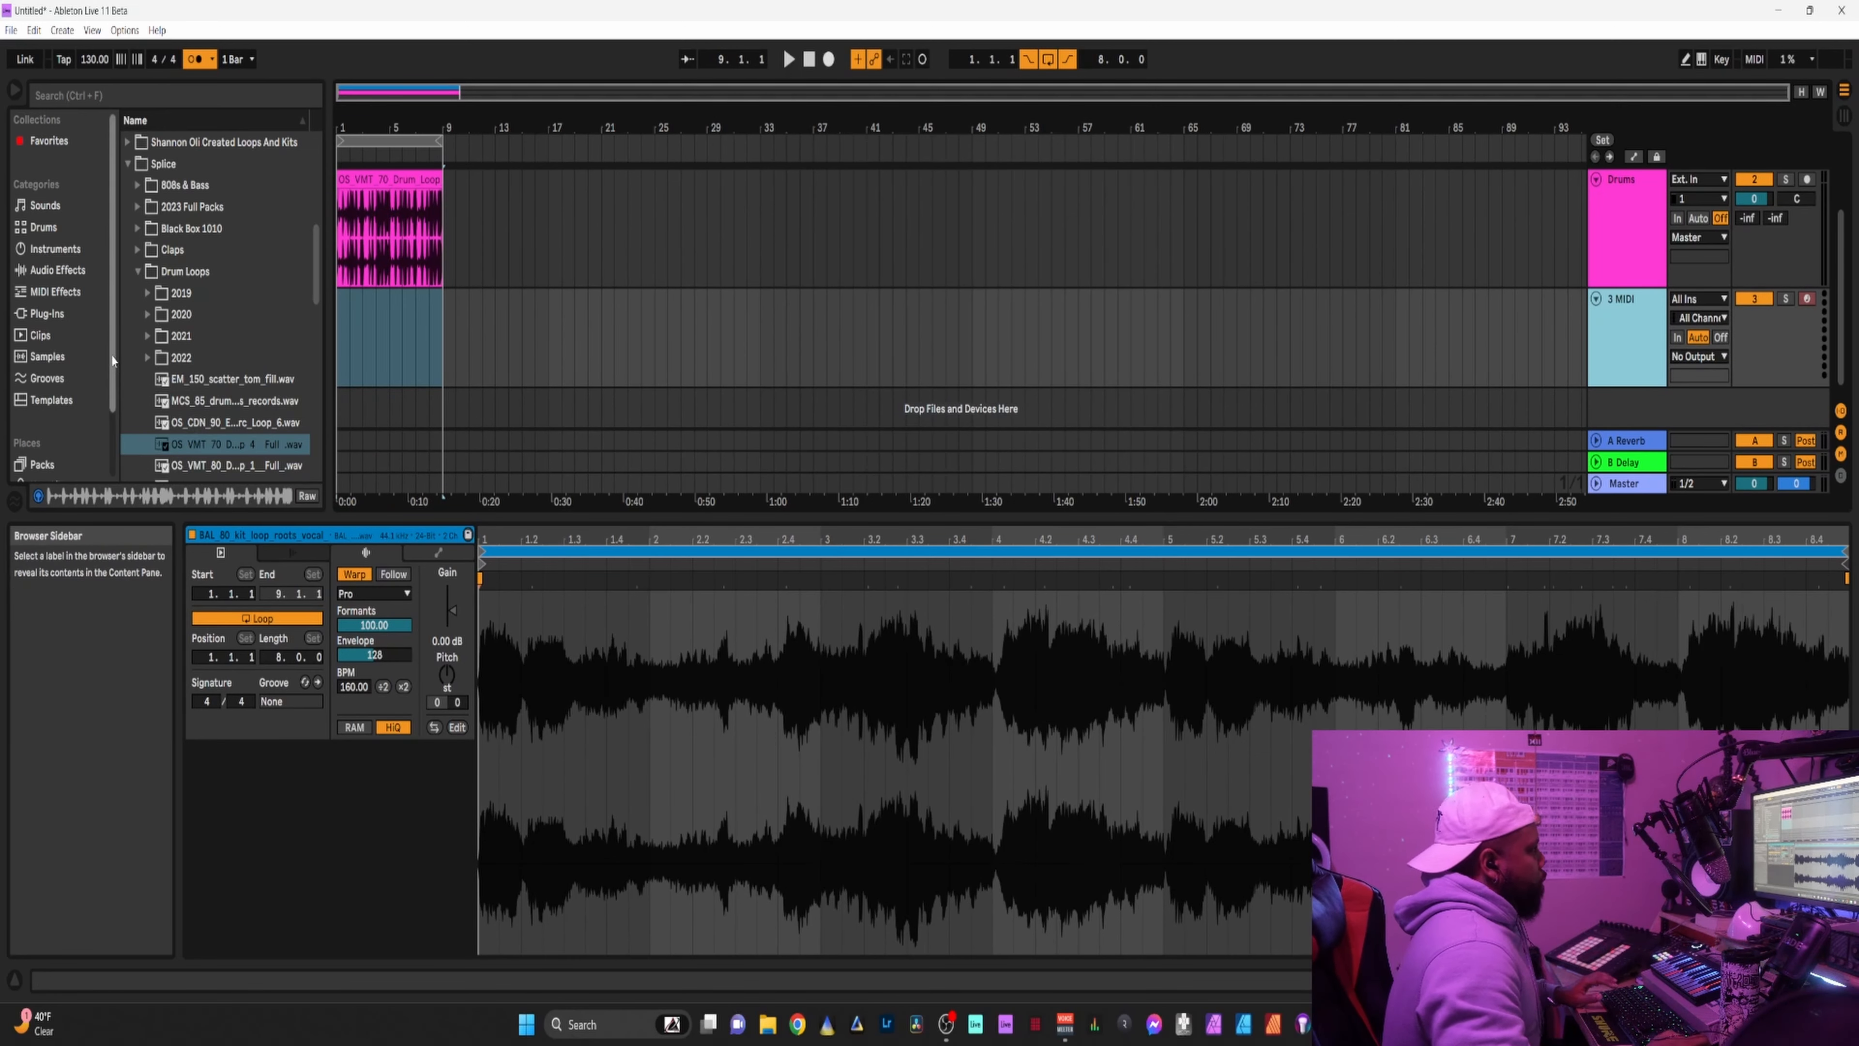
left_click(62, 314)
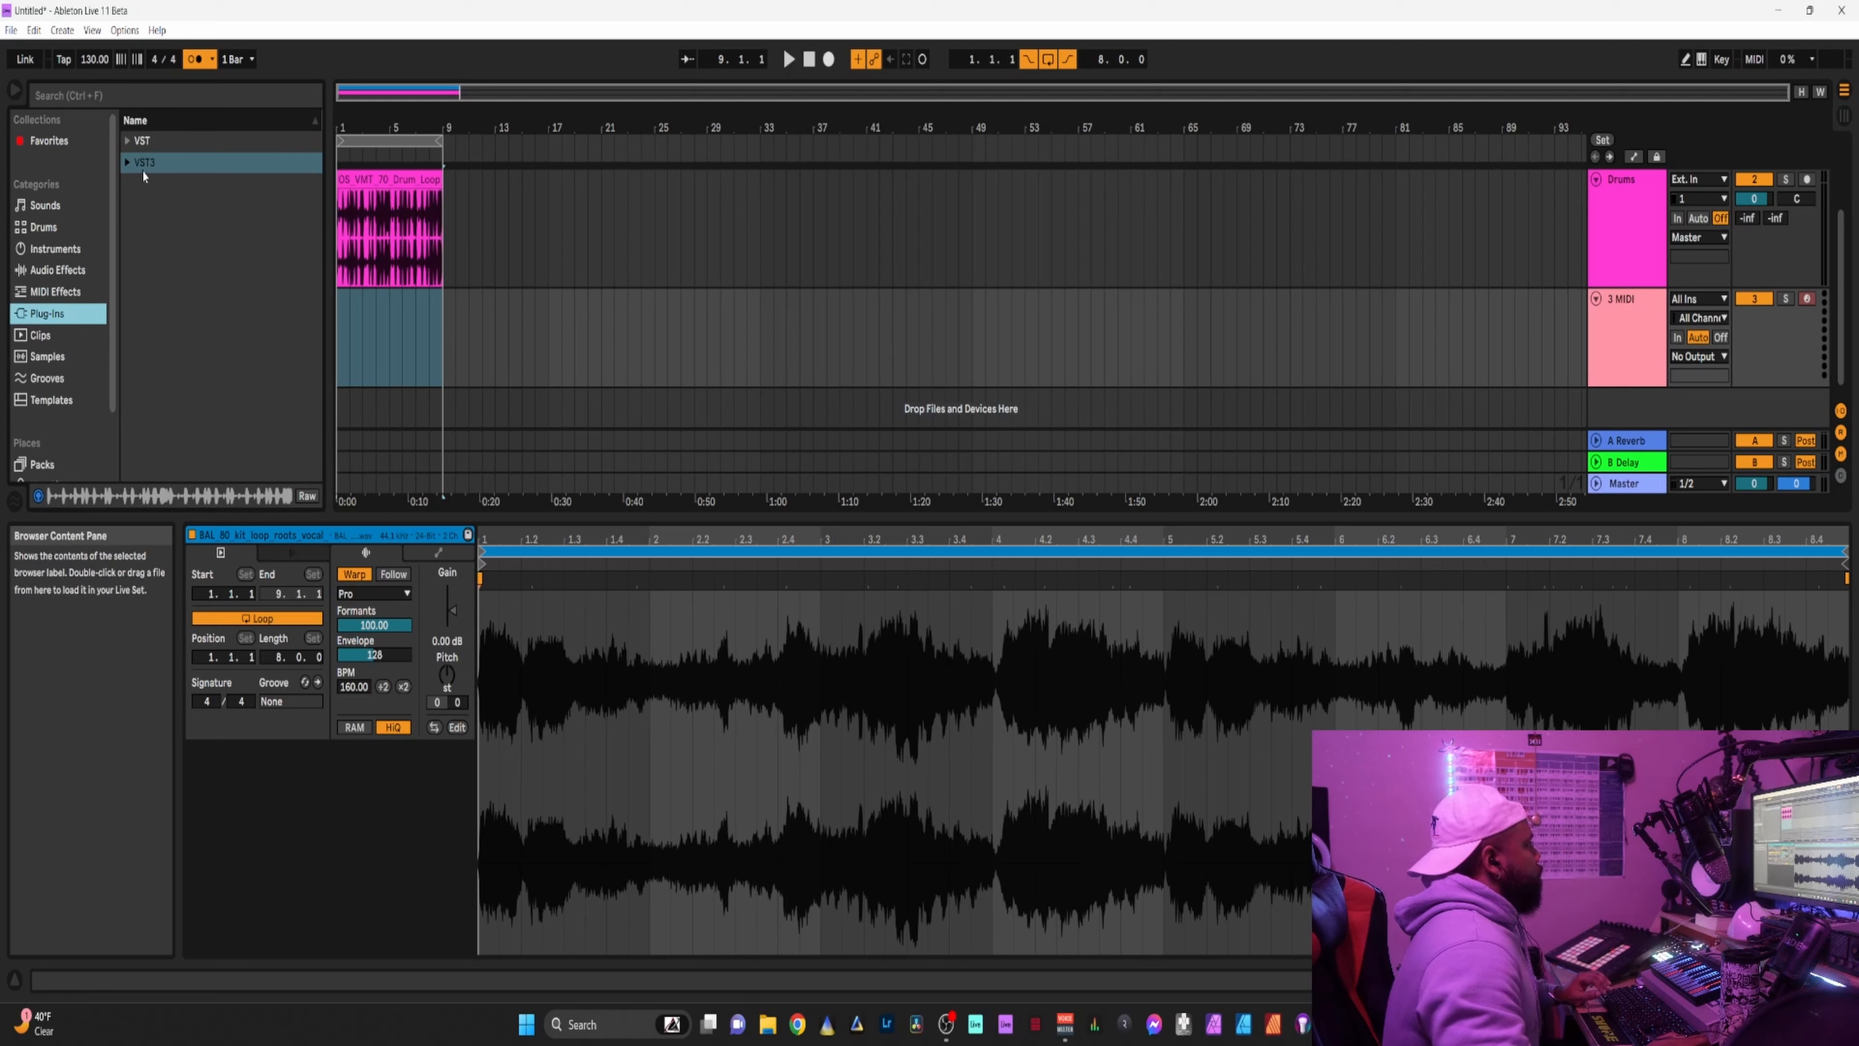
left_click(128, 163)
scroll(153, 335, "down", 3)
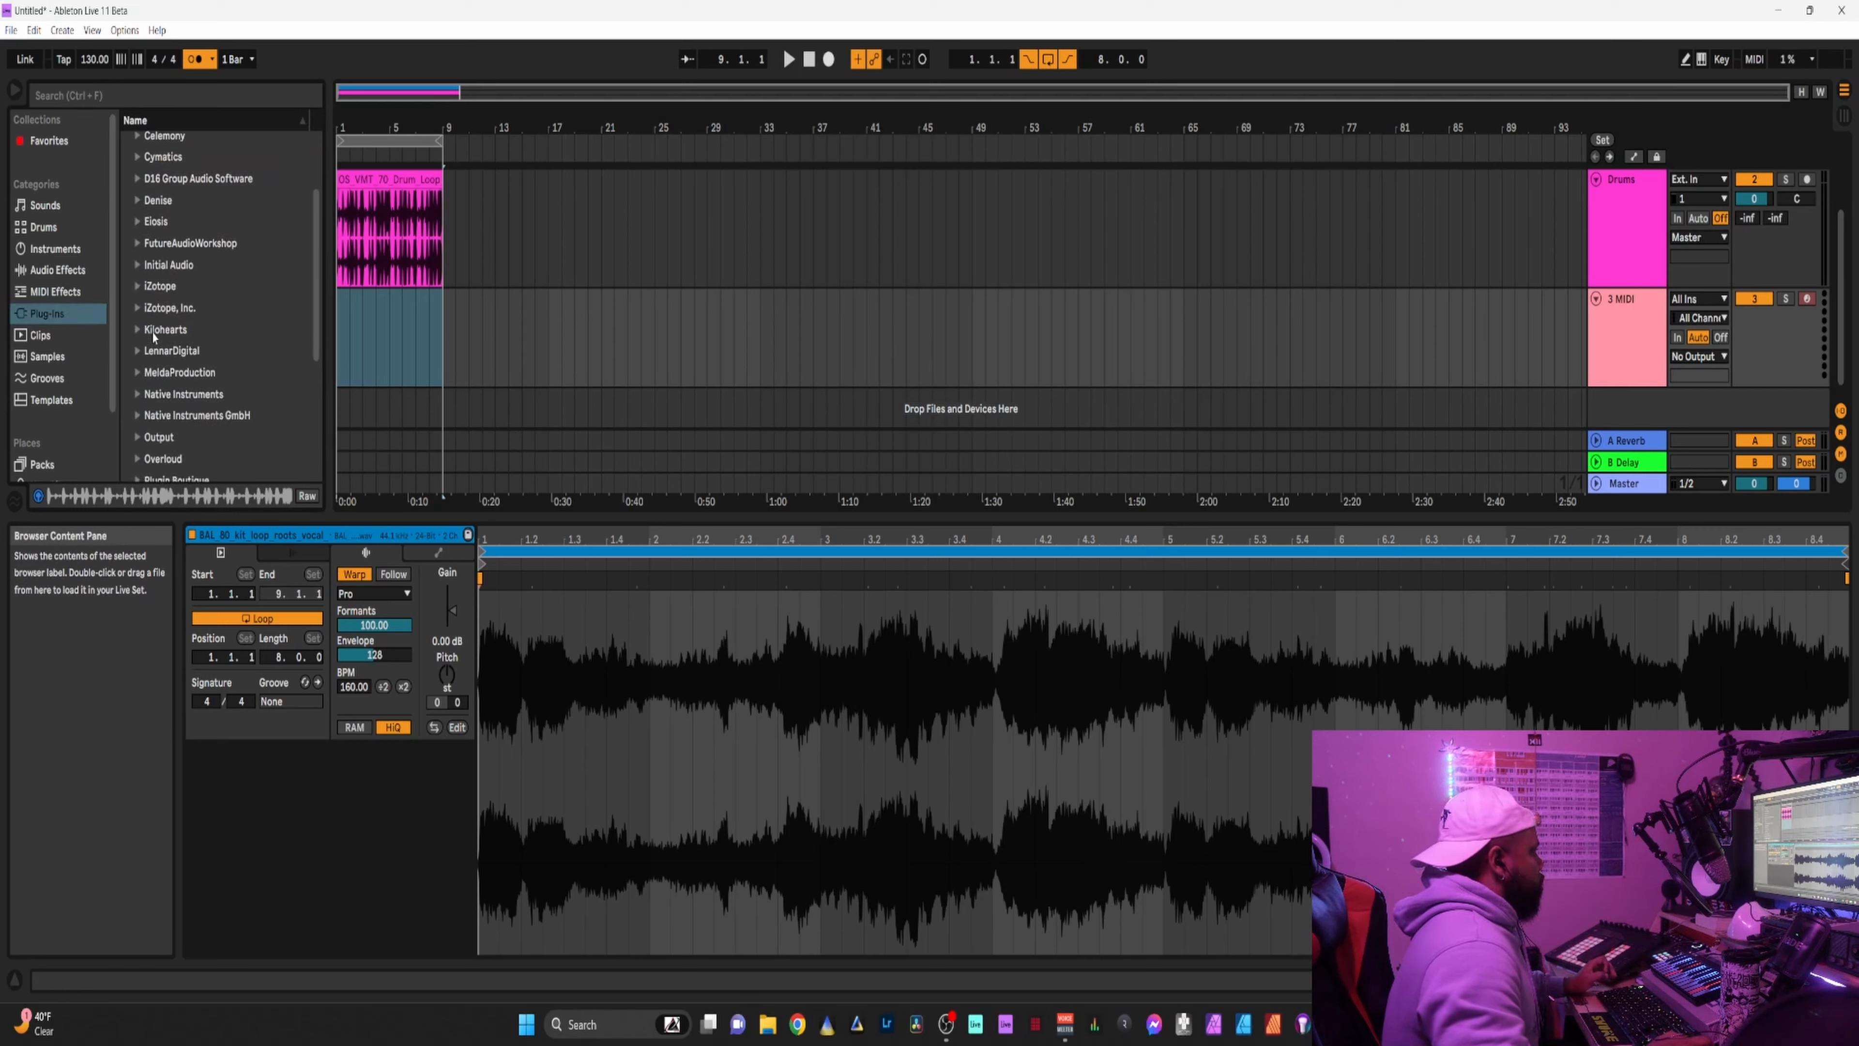
scroll(154, 390, "down", 3)
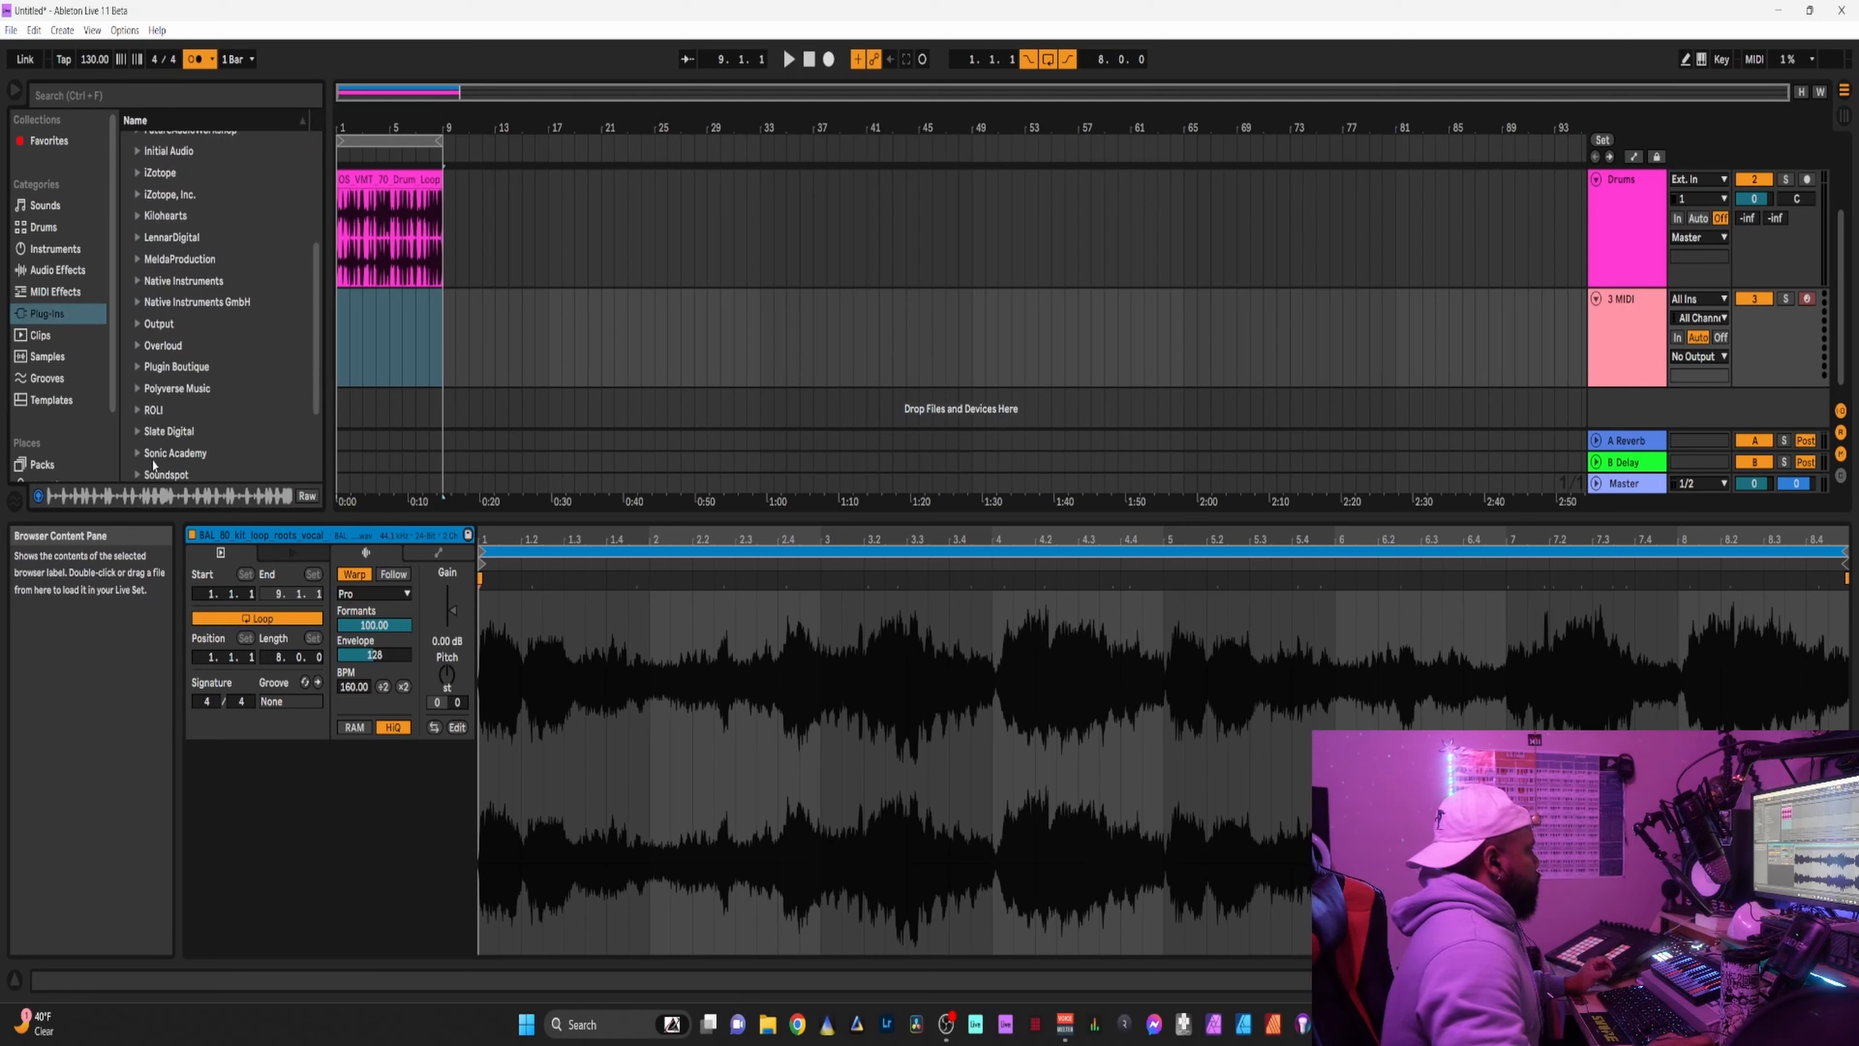
scroll(153, 464, "down", 3)
scroll(176, 402, "up", 3)
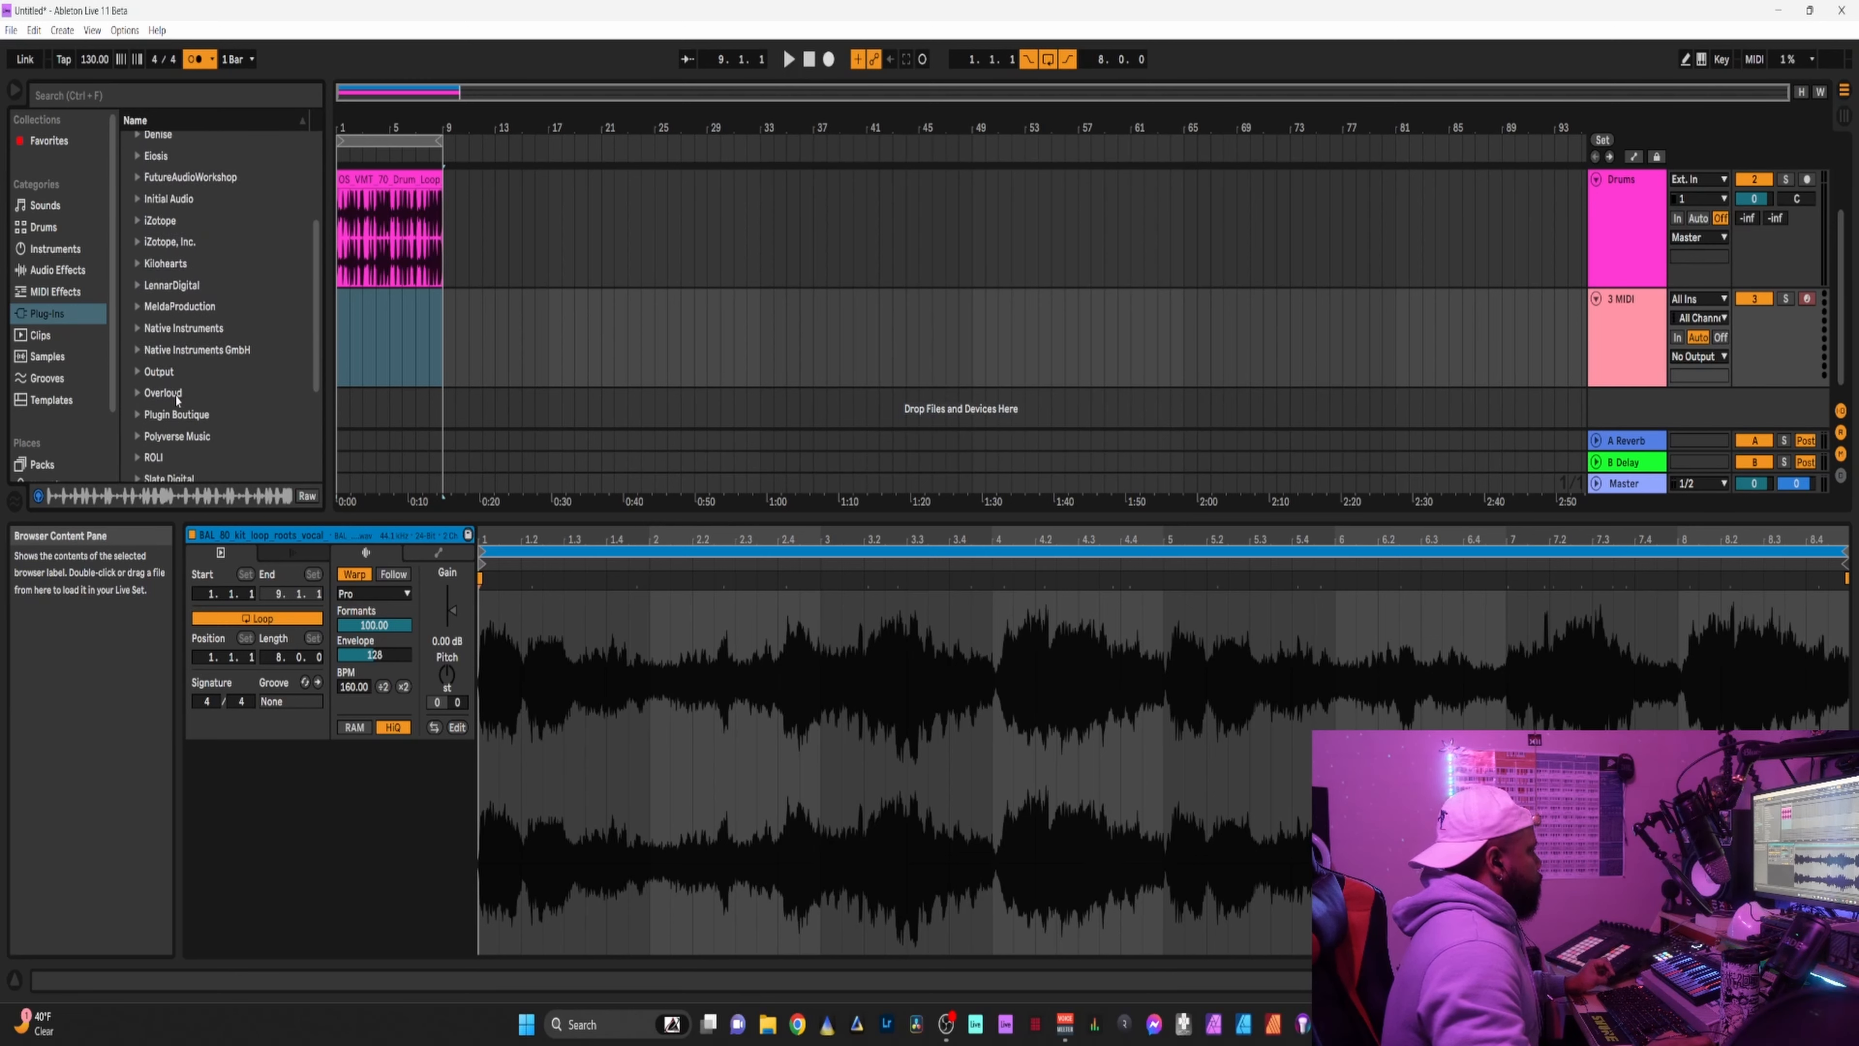
scroll(171, 424, "down", 1)
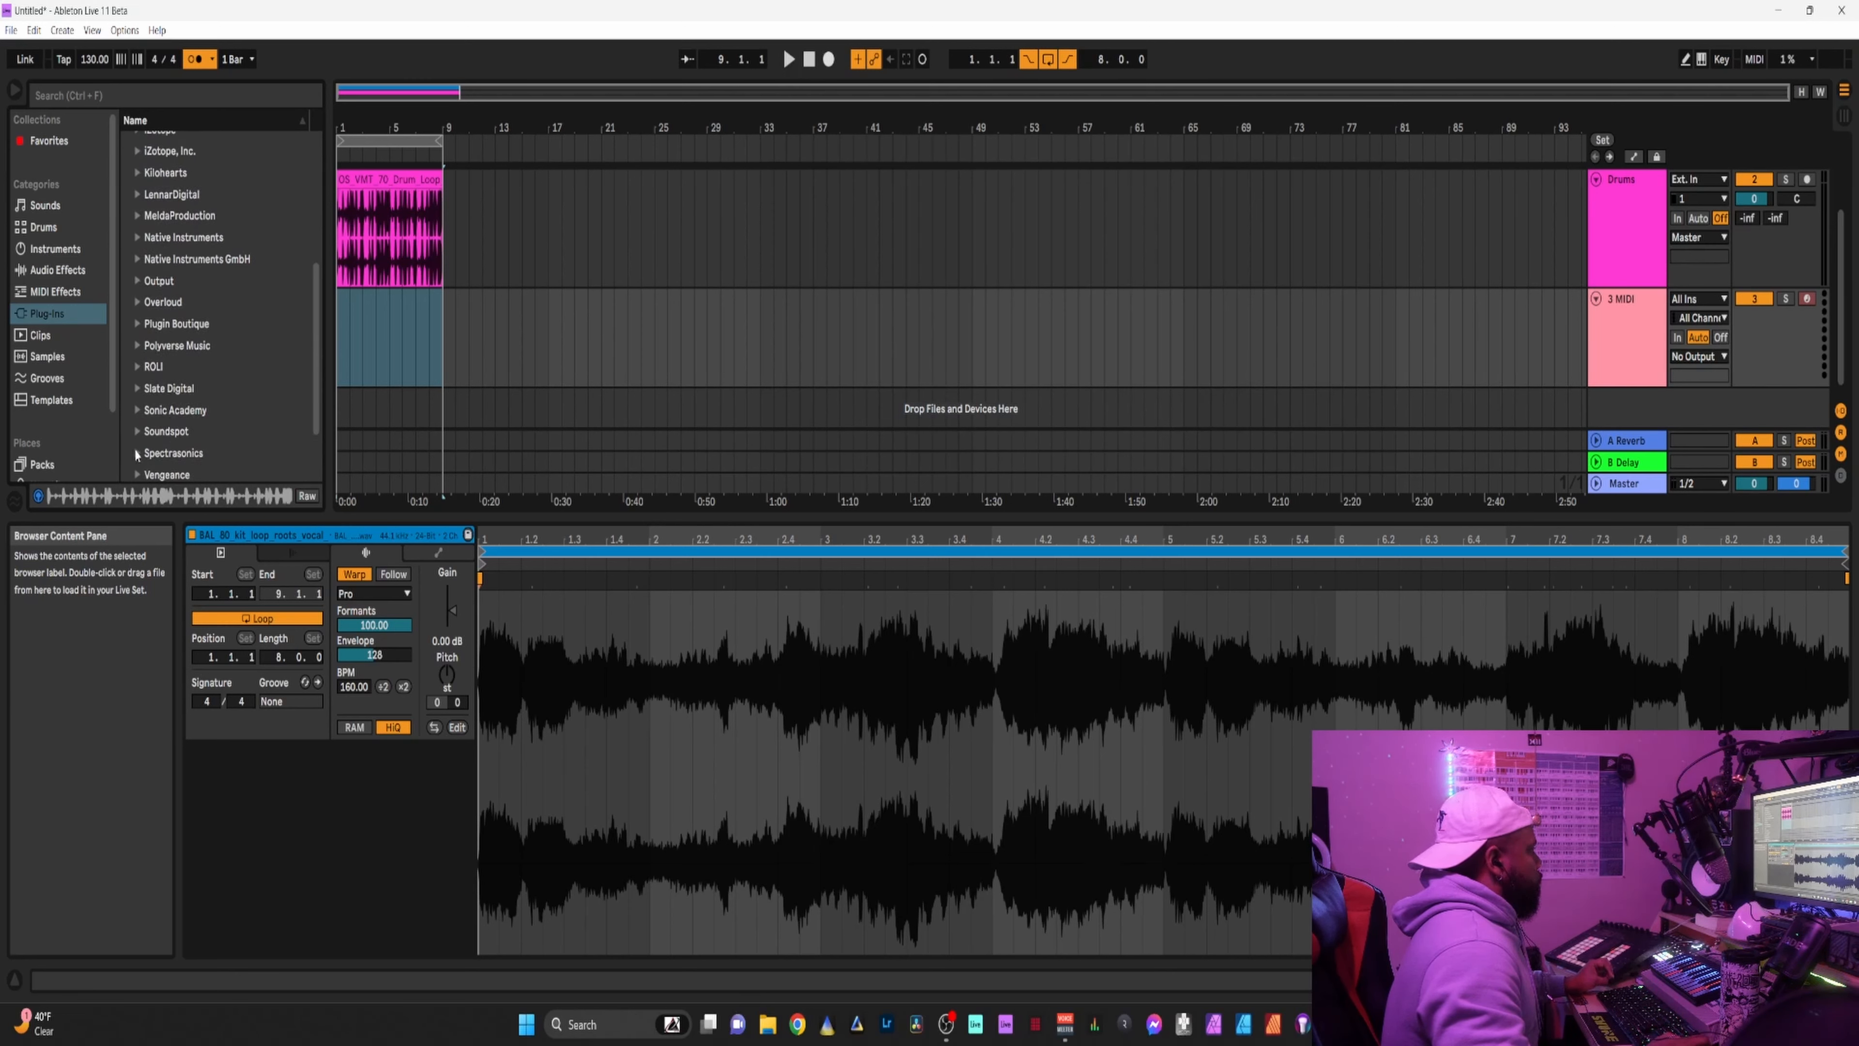
left_click(135, 454)
left_click(192, 429)
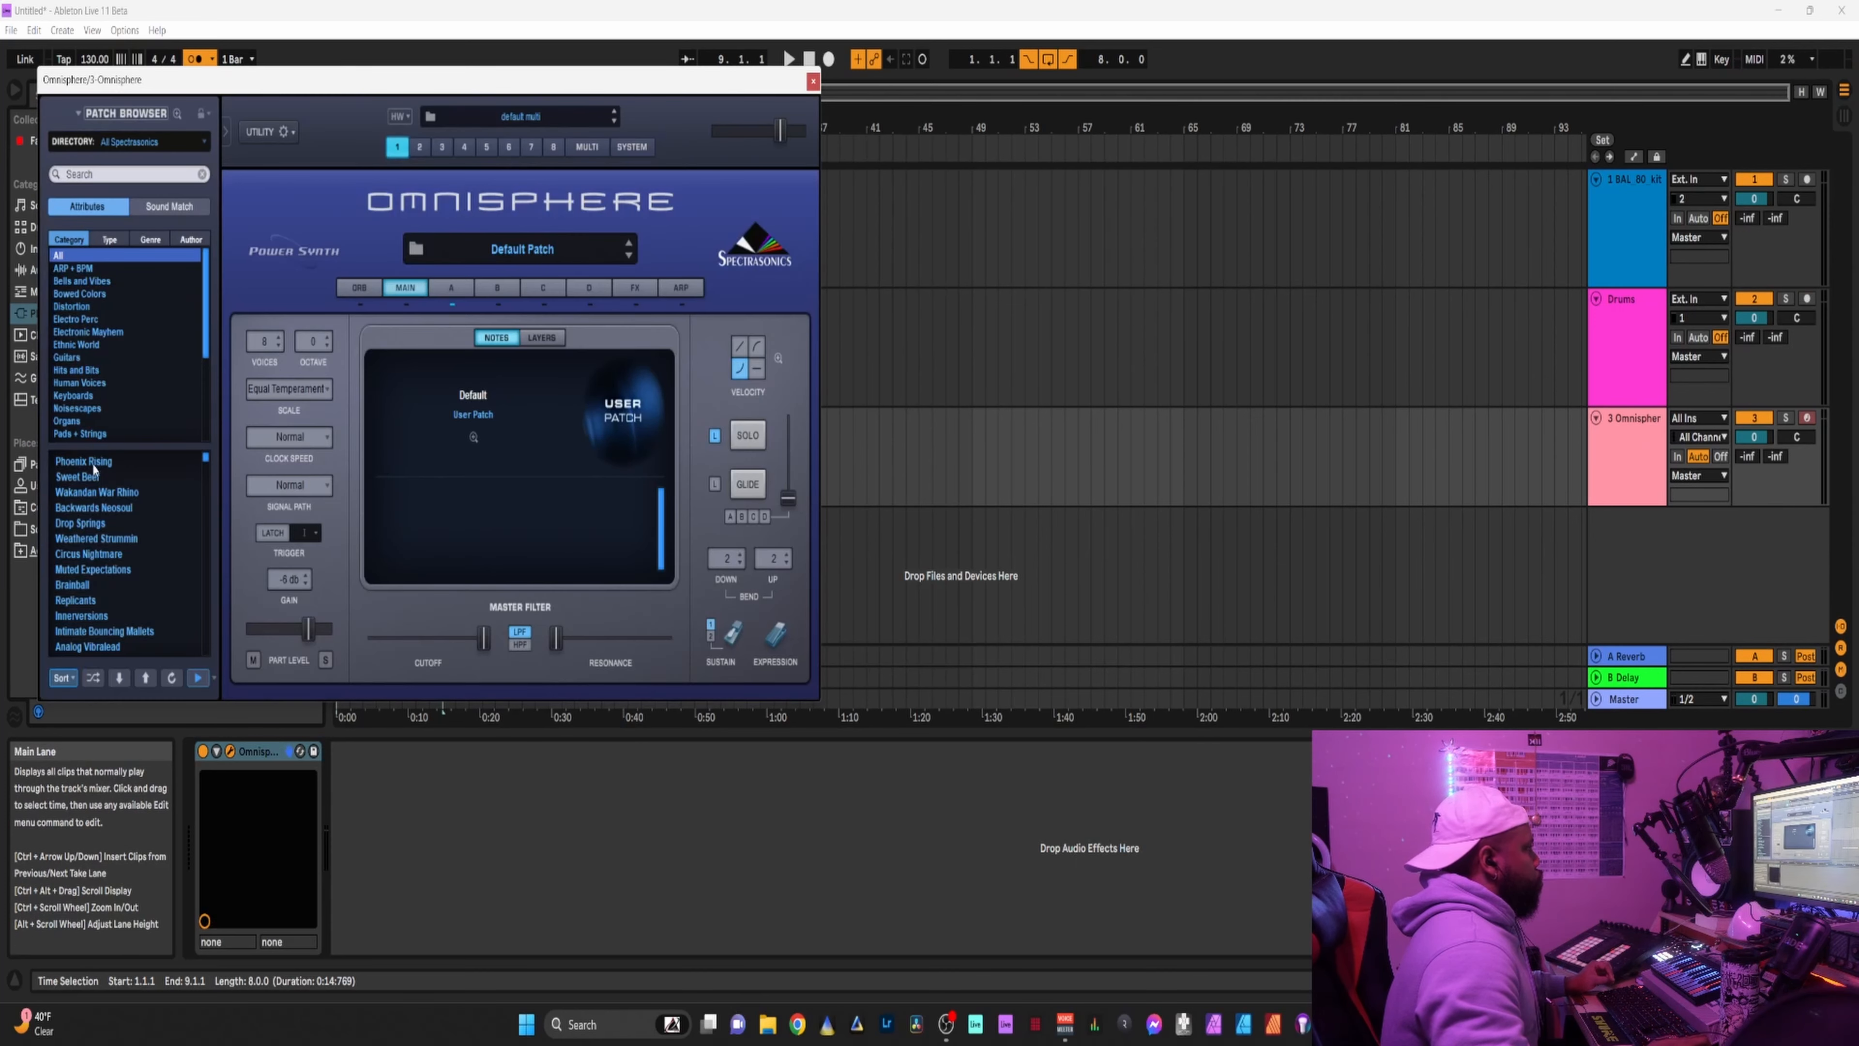
Load the LA Synth Guitar patch from Omnisphere's Guitars category and select the Omnisphere track to try it out.
left_click(84, 358)
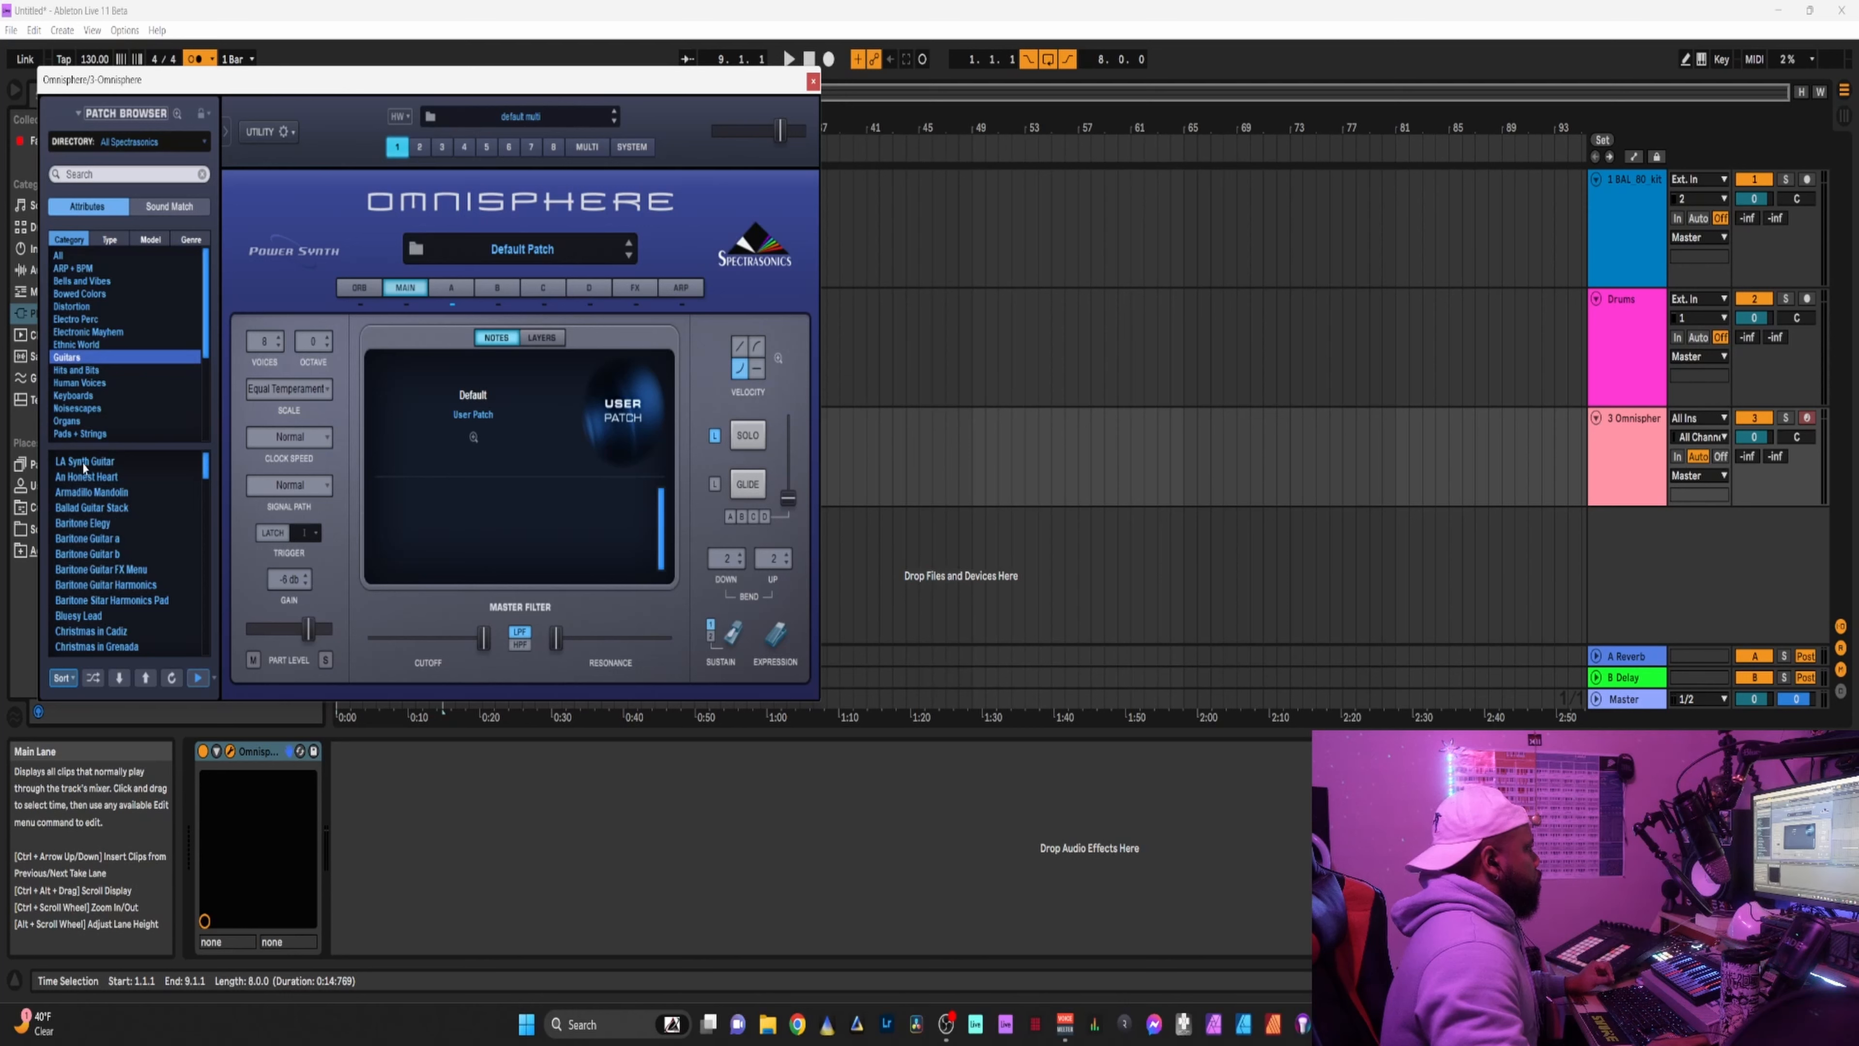
left_click(84, 463)
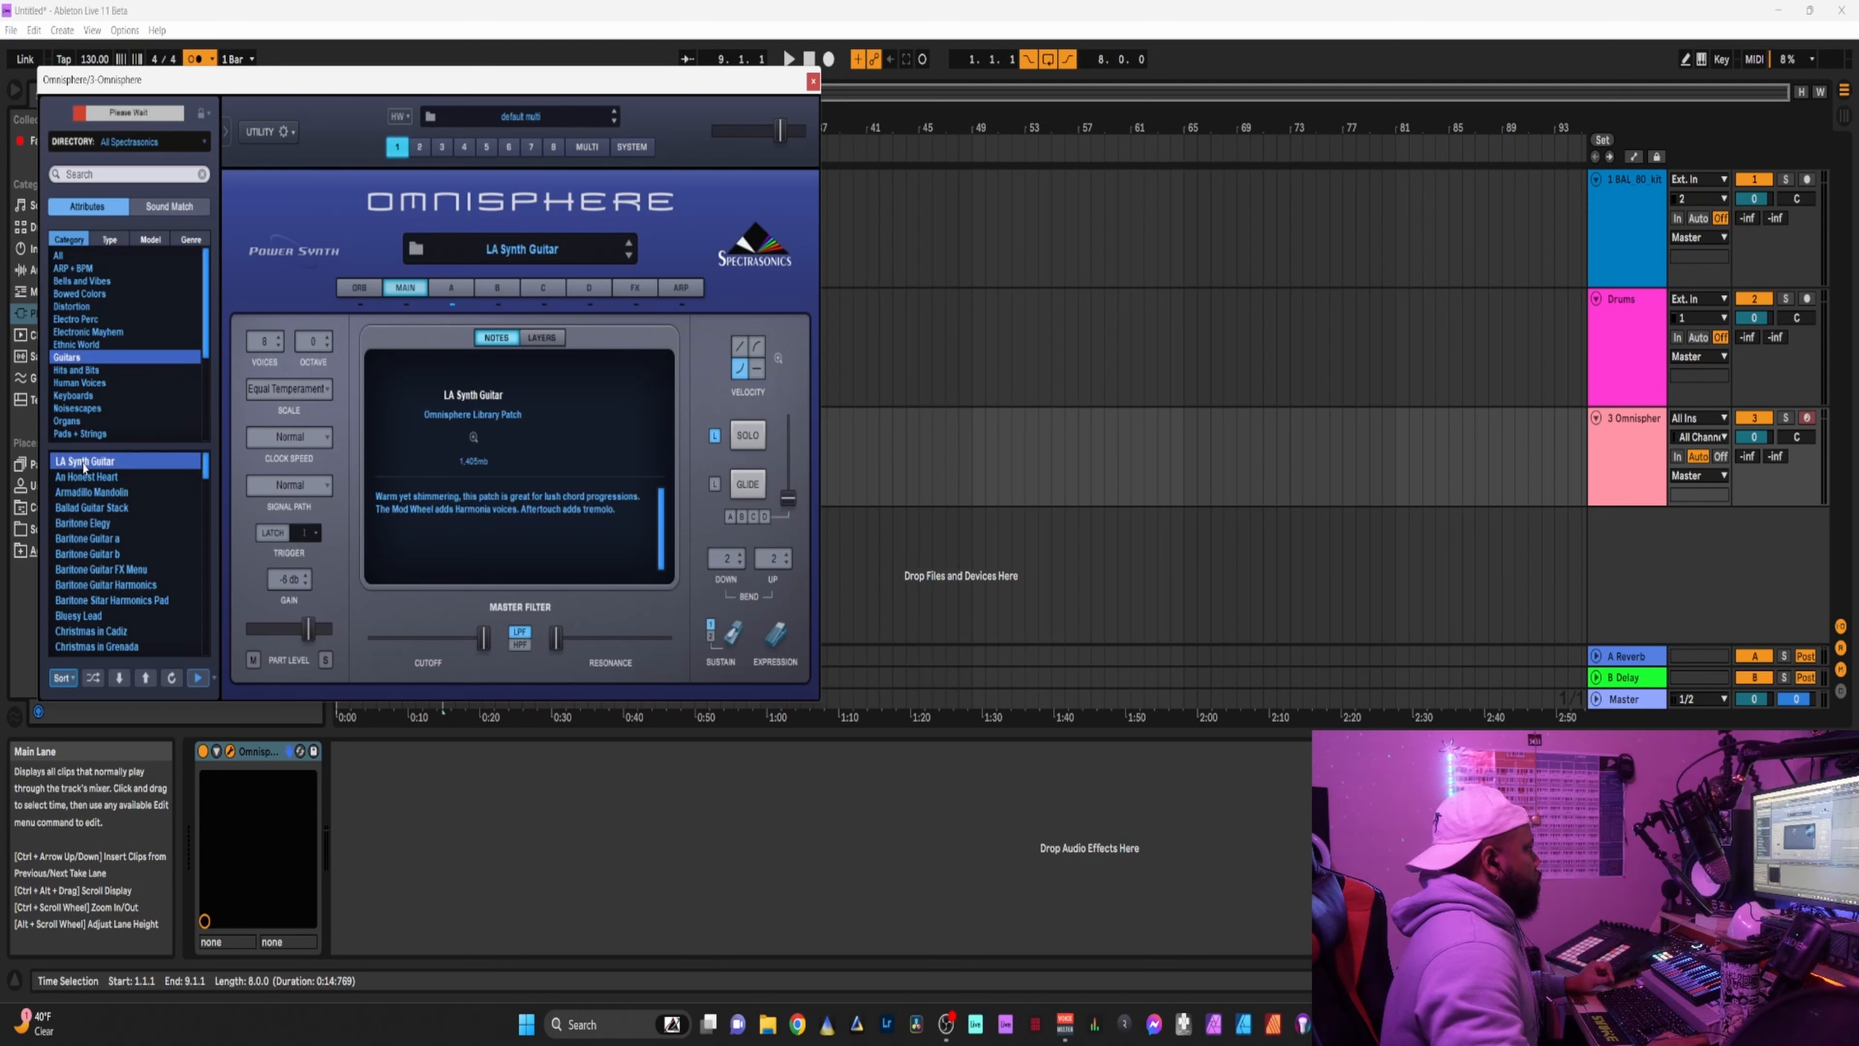
left_click(1663, 481)
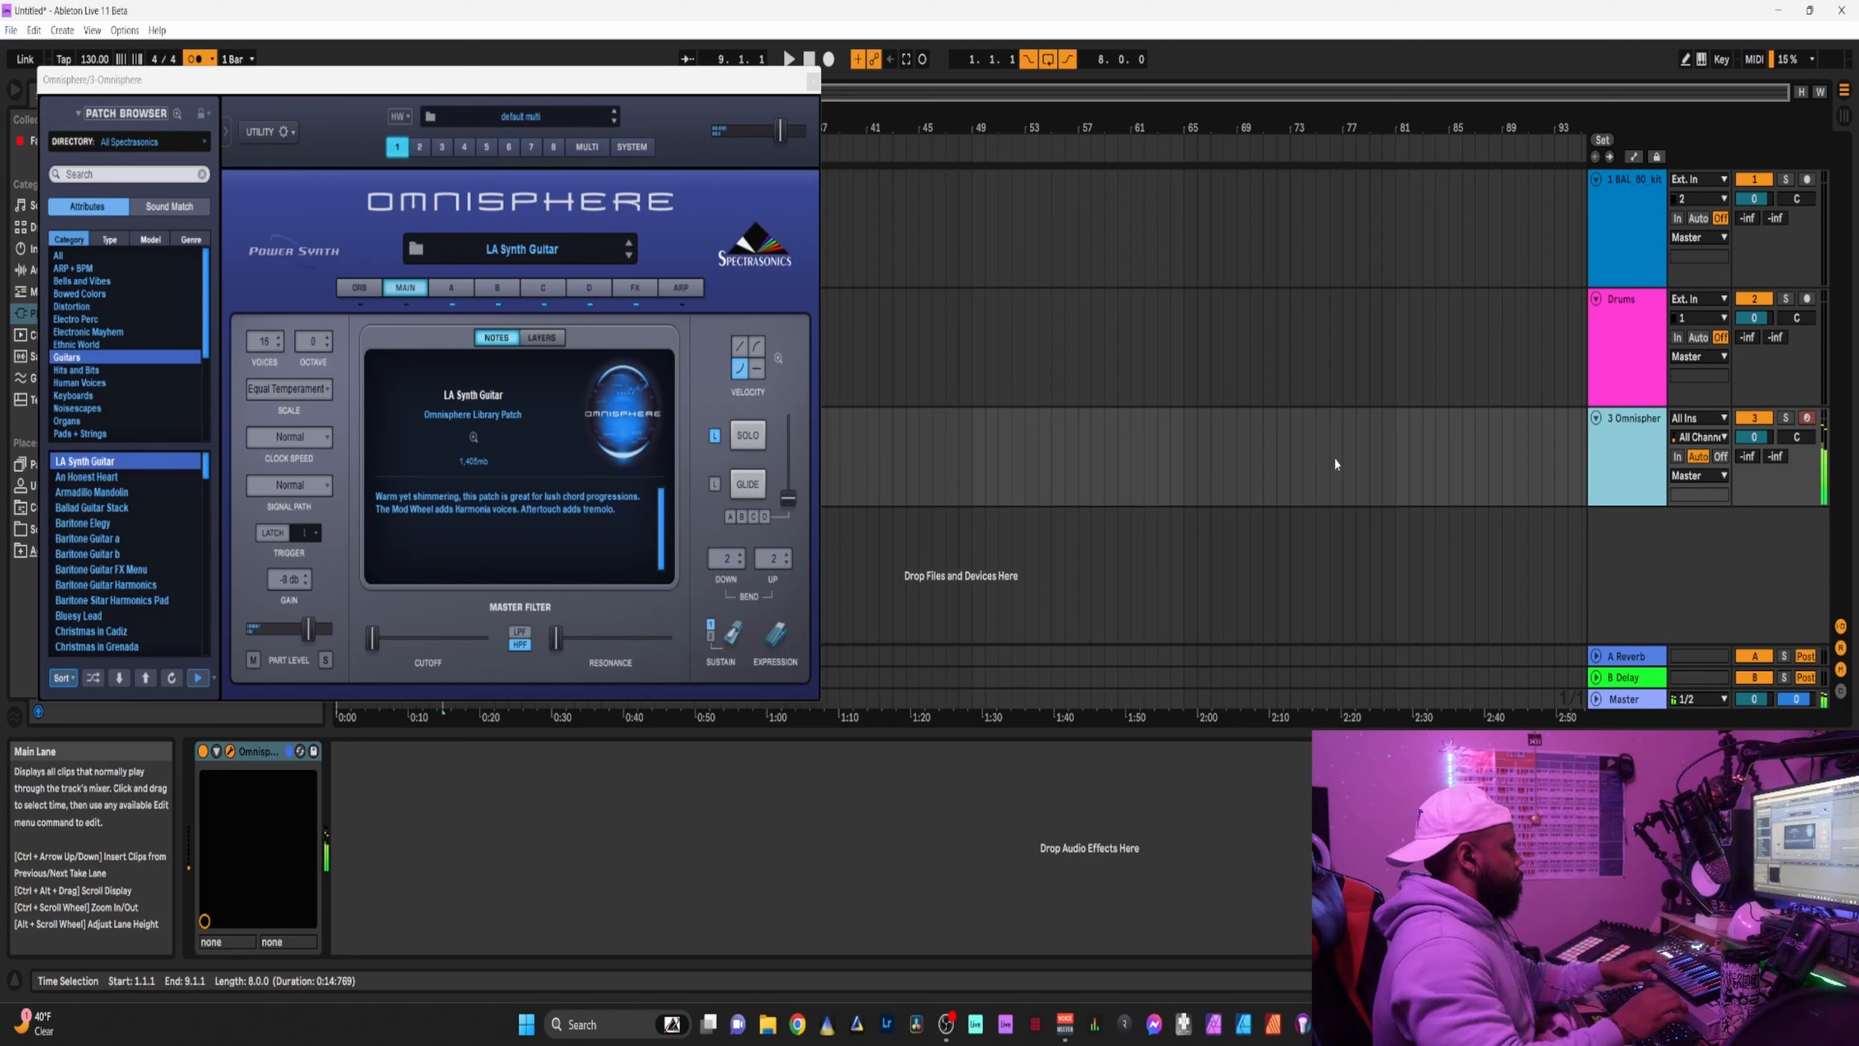
Lower the Omnisphere track's volume to -7.0 and optimize the height of all tracks.
left_click_drag(1761, 440, 1757, 445)
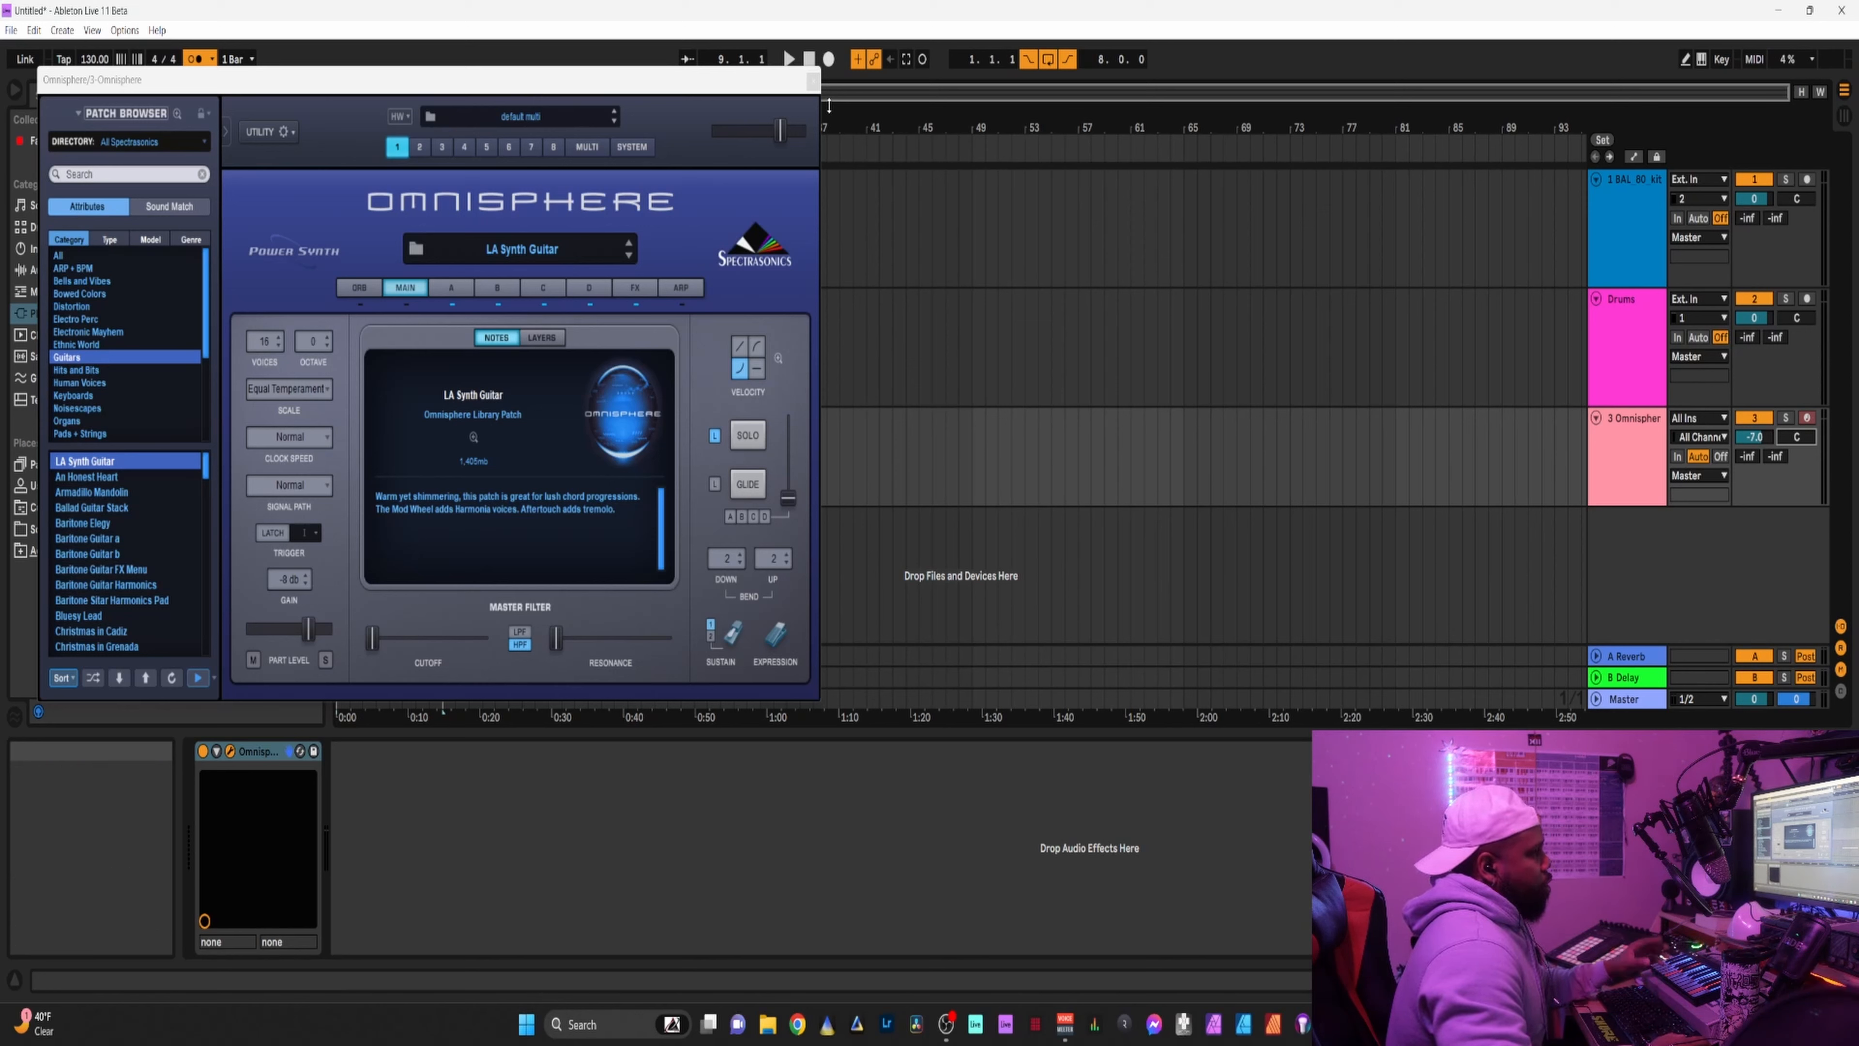
left_click(1802, 91)
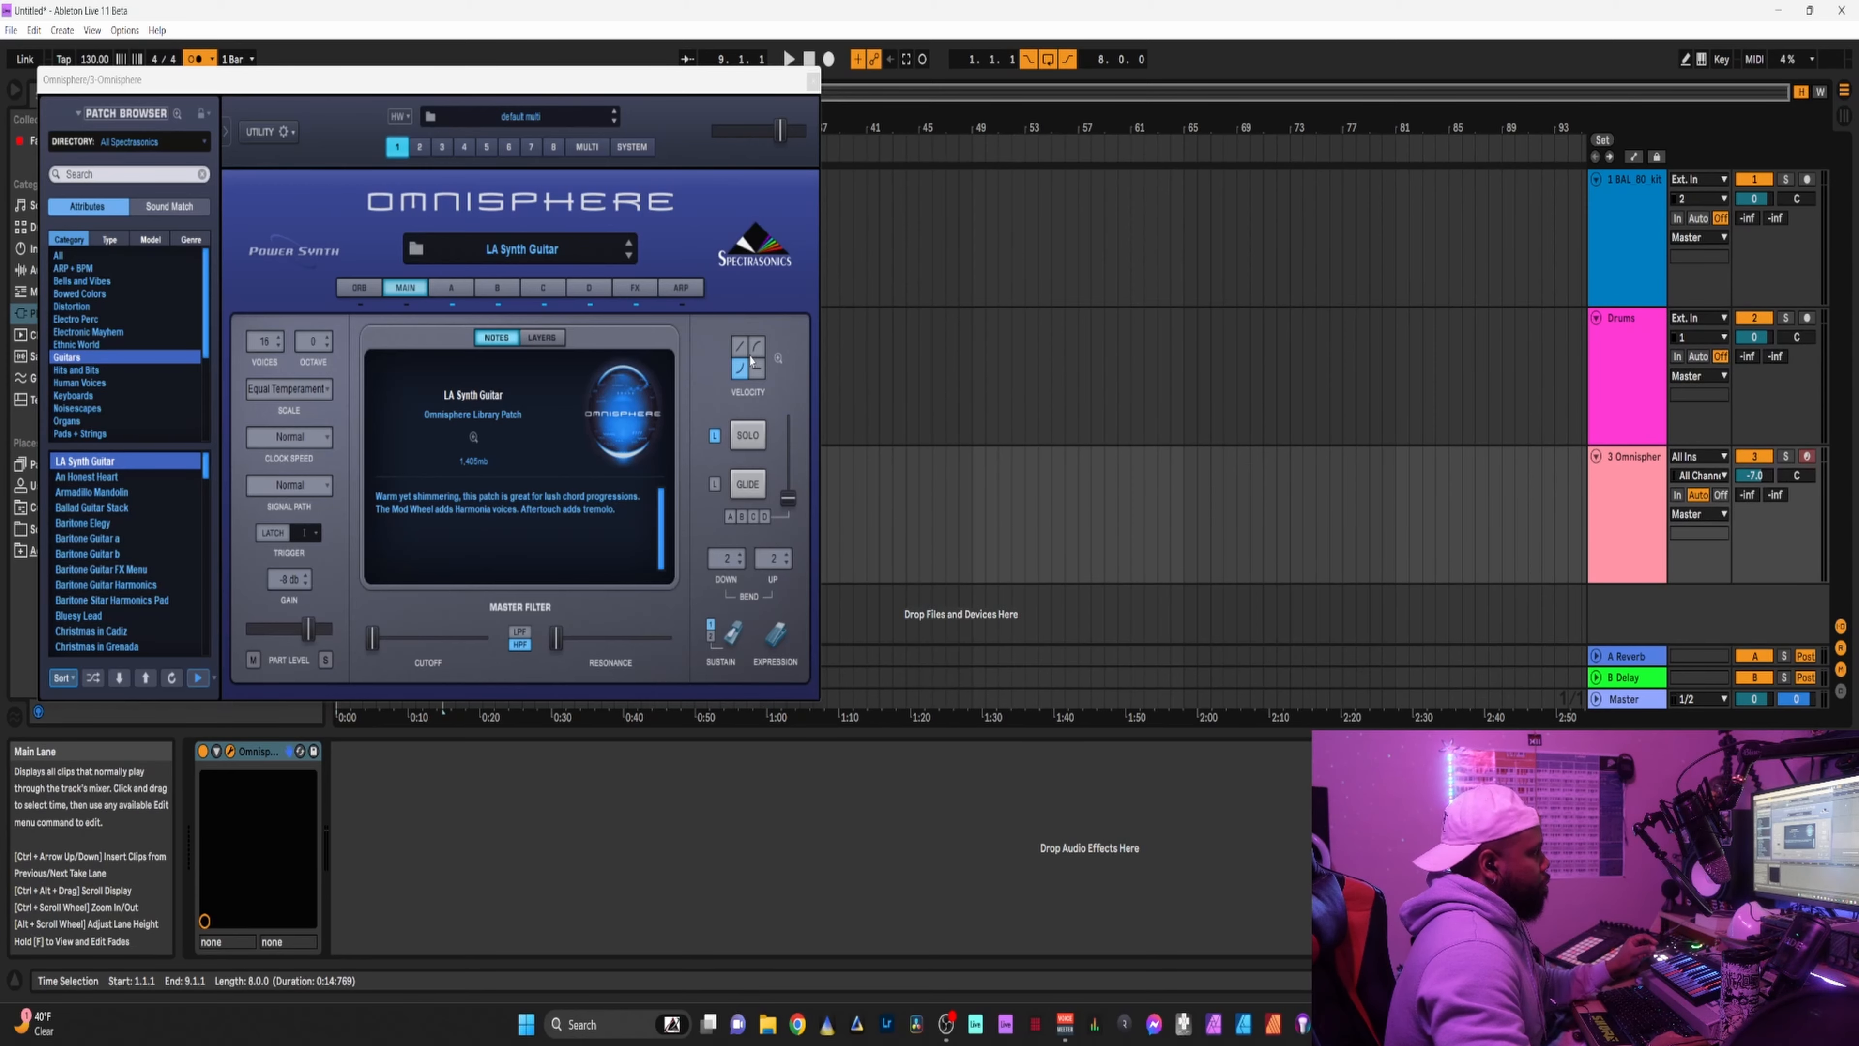
Move the Omnisphere window off the arrangement clips, select the vocal loop track and mute it.
left_click_drag(711, 79, 1267, 62)
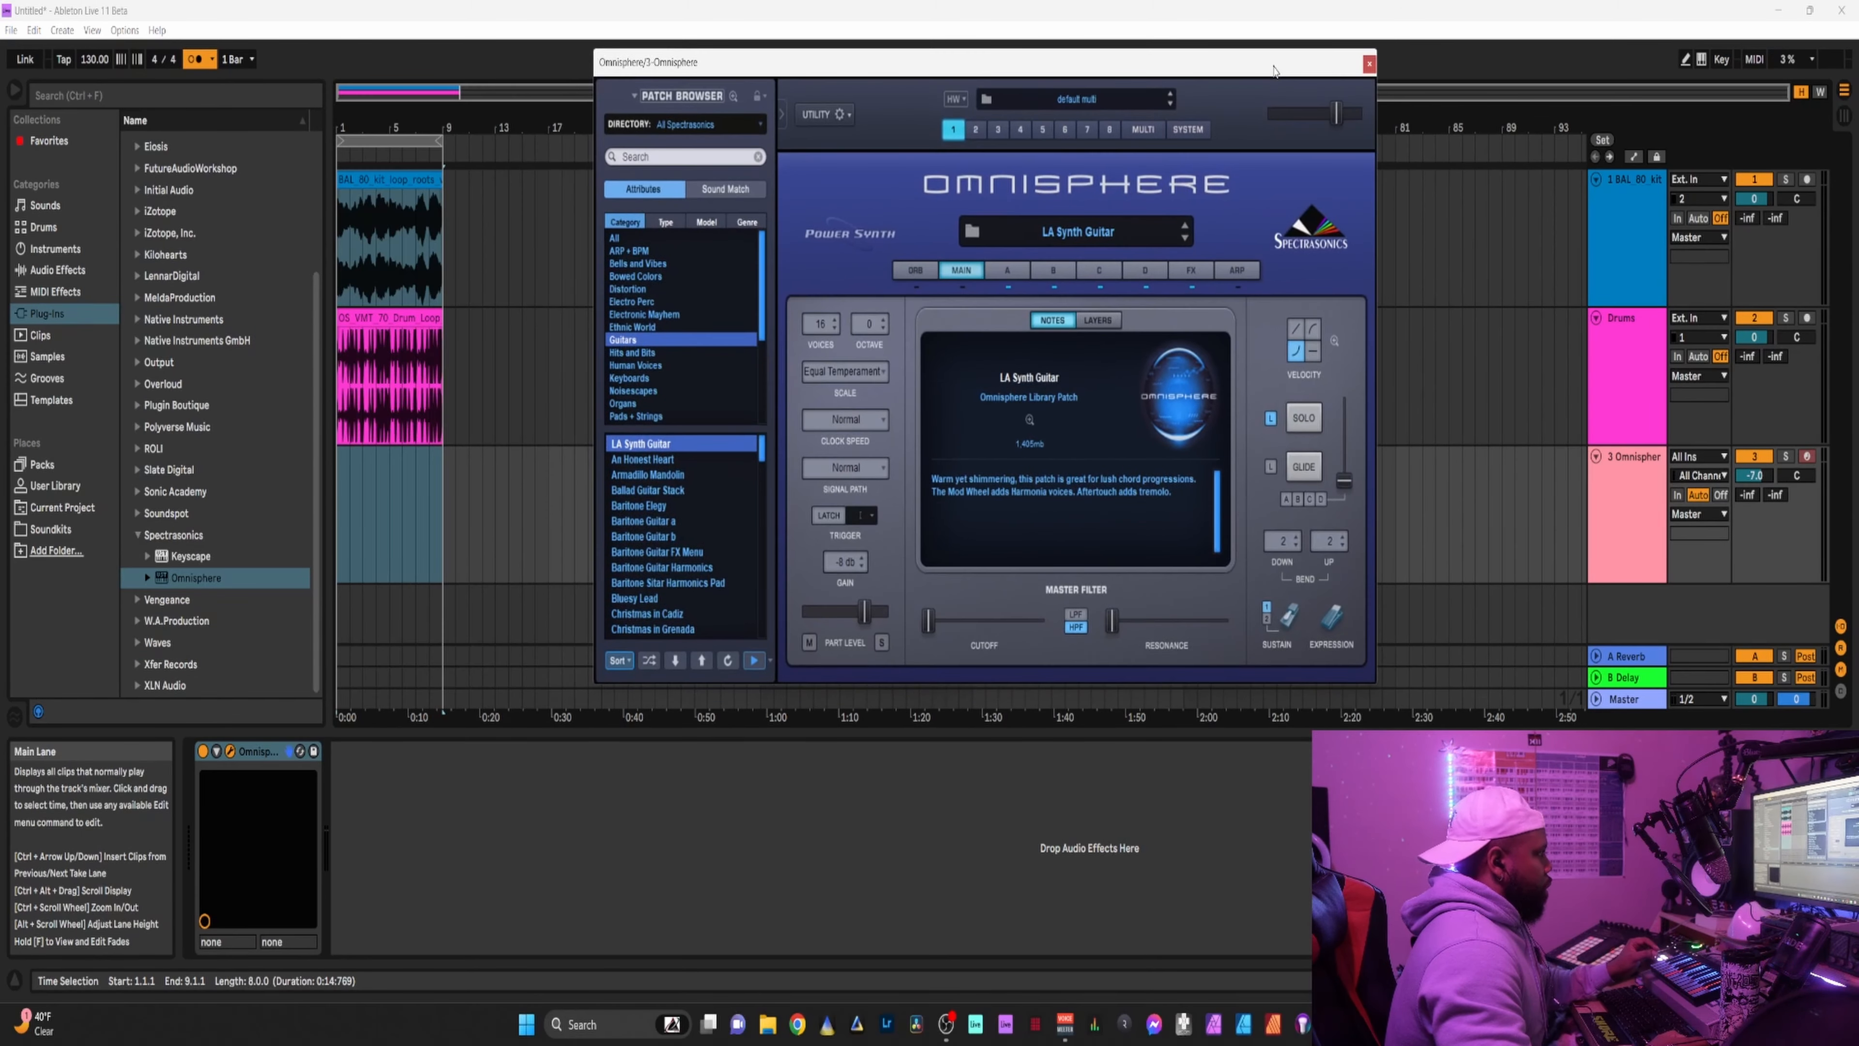
left_click(339, 177)
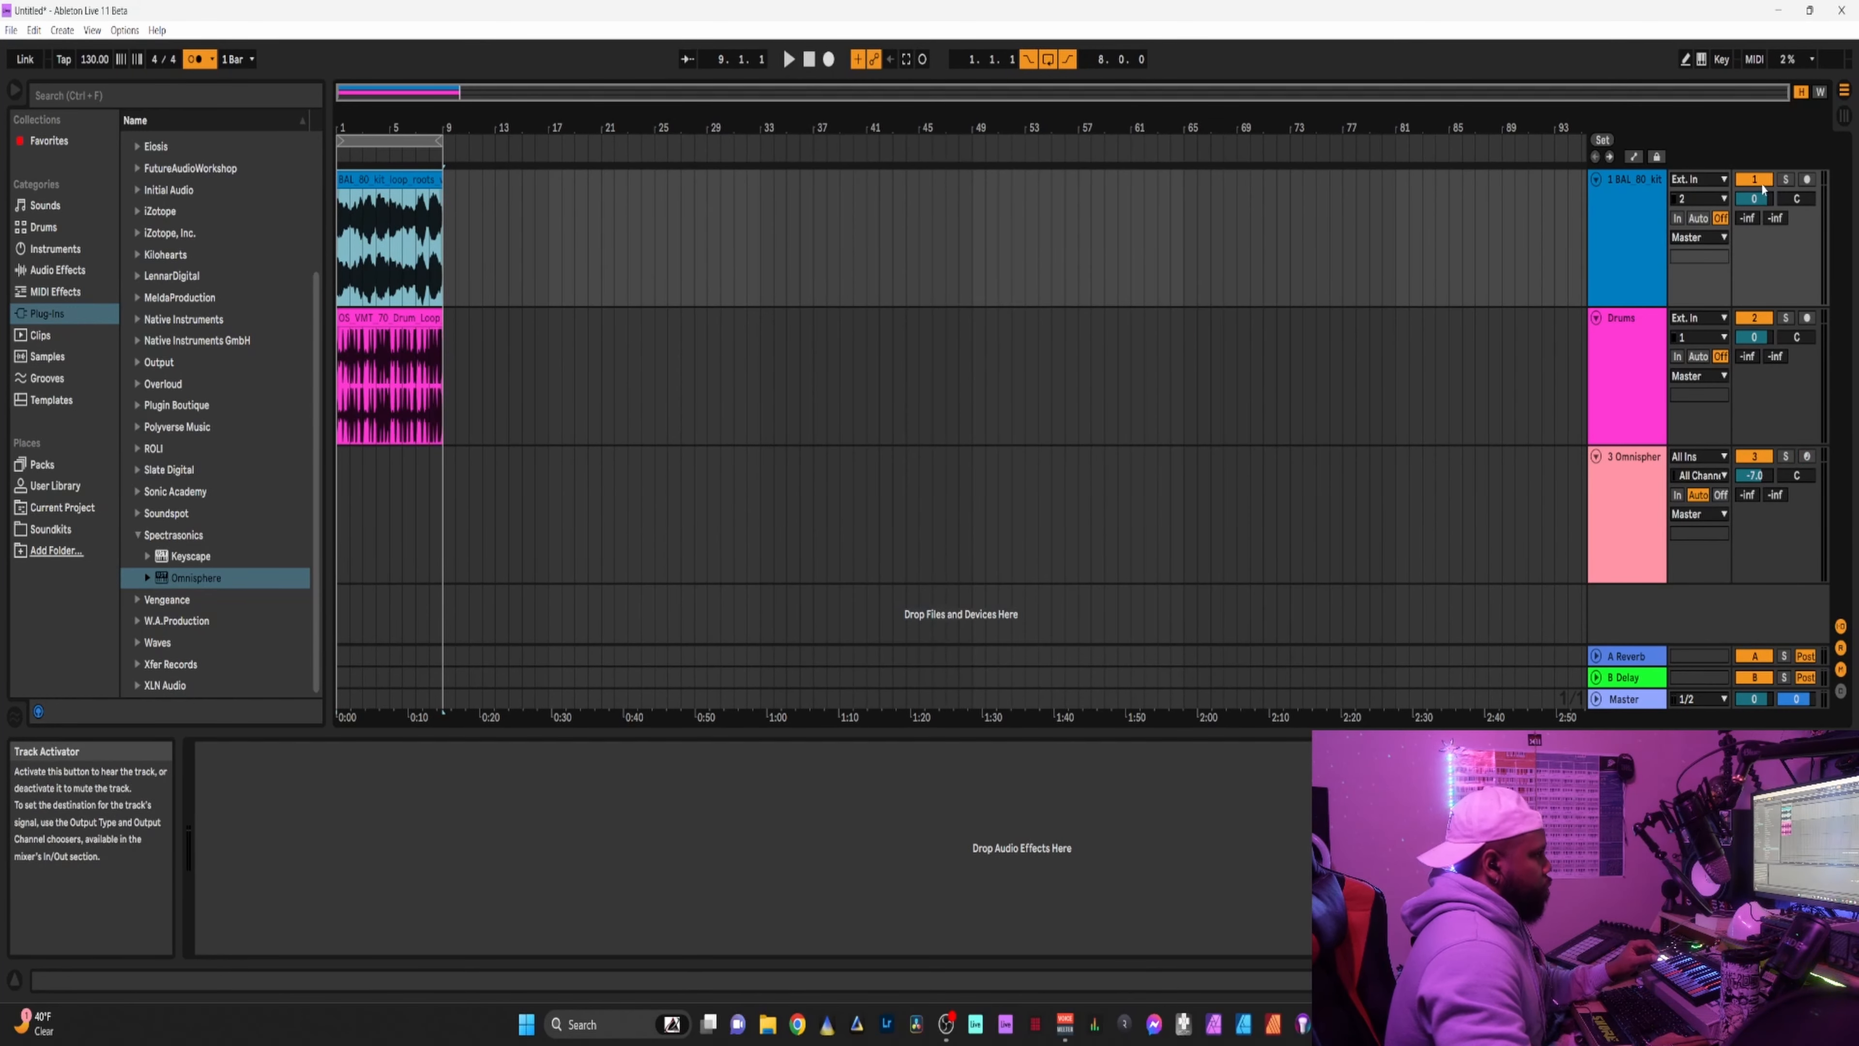
left_click(1753, 180)
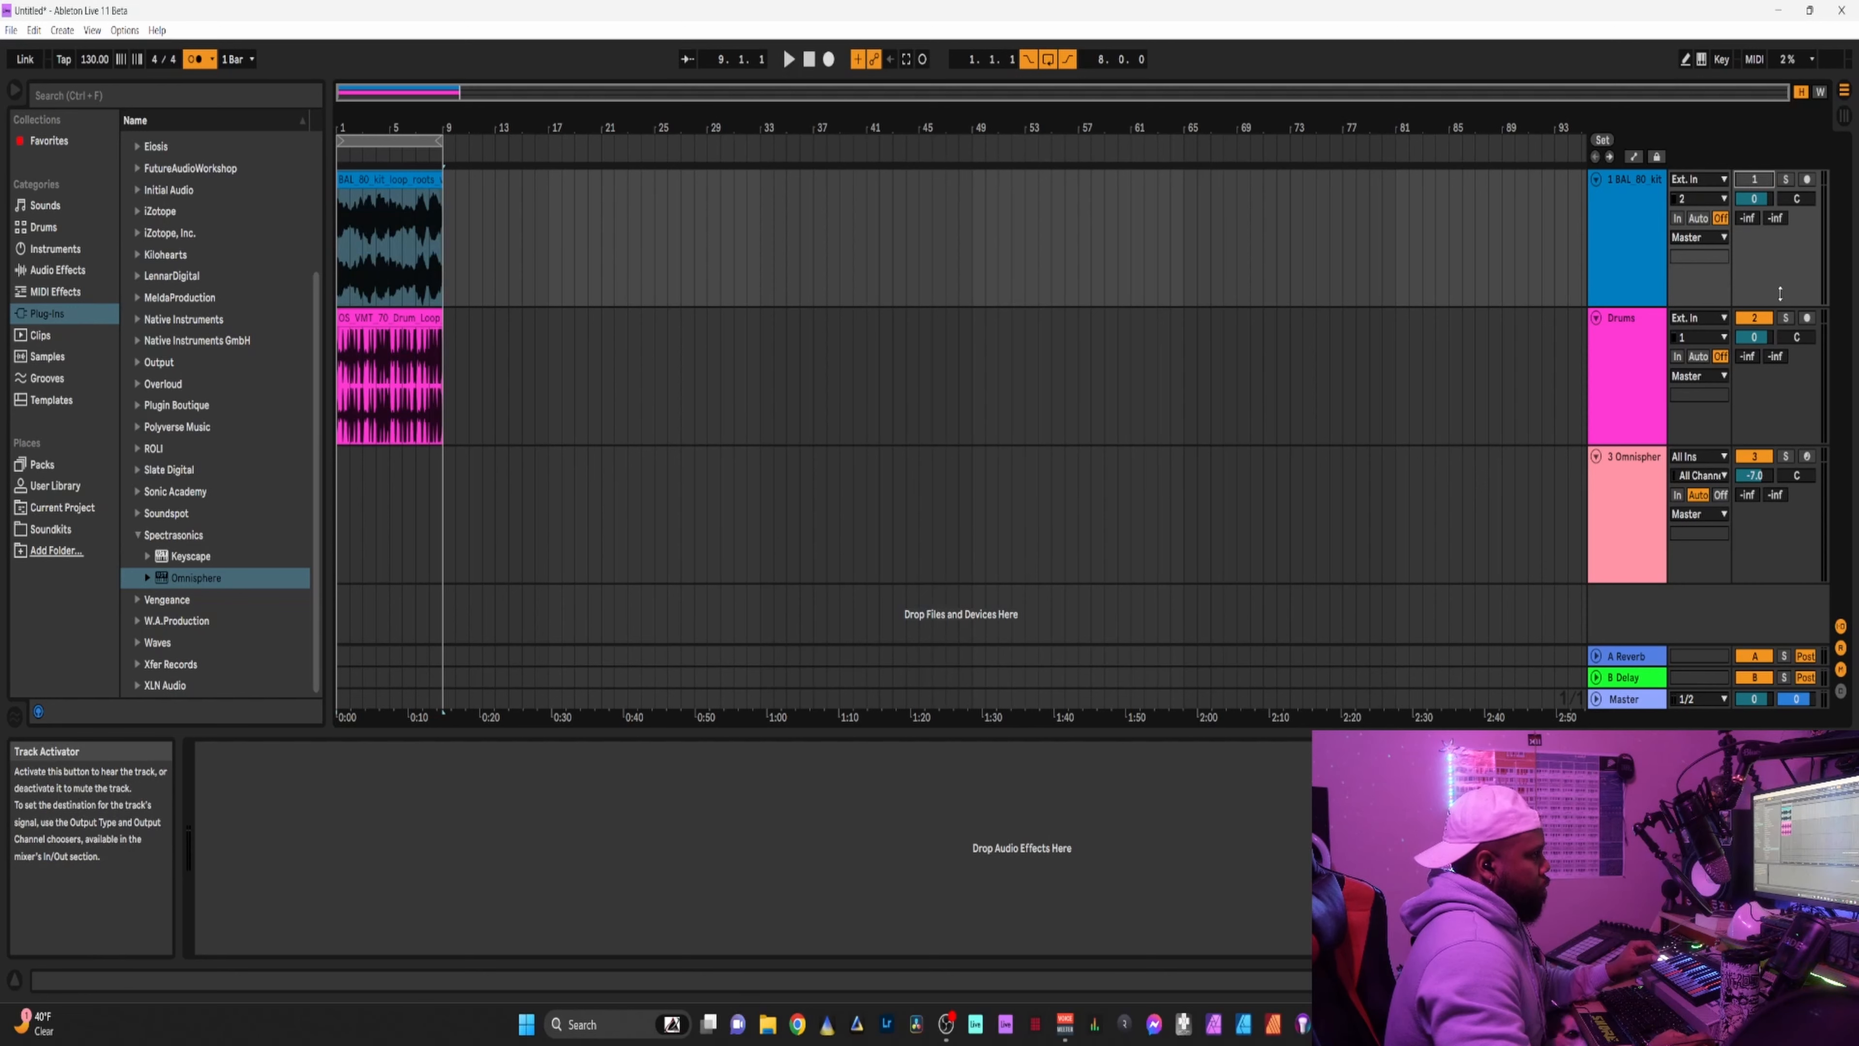
Play the drum loop from its start with the vocal loop track muted.
left_click(1753, 180)
left_click(367, 322)
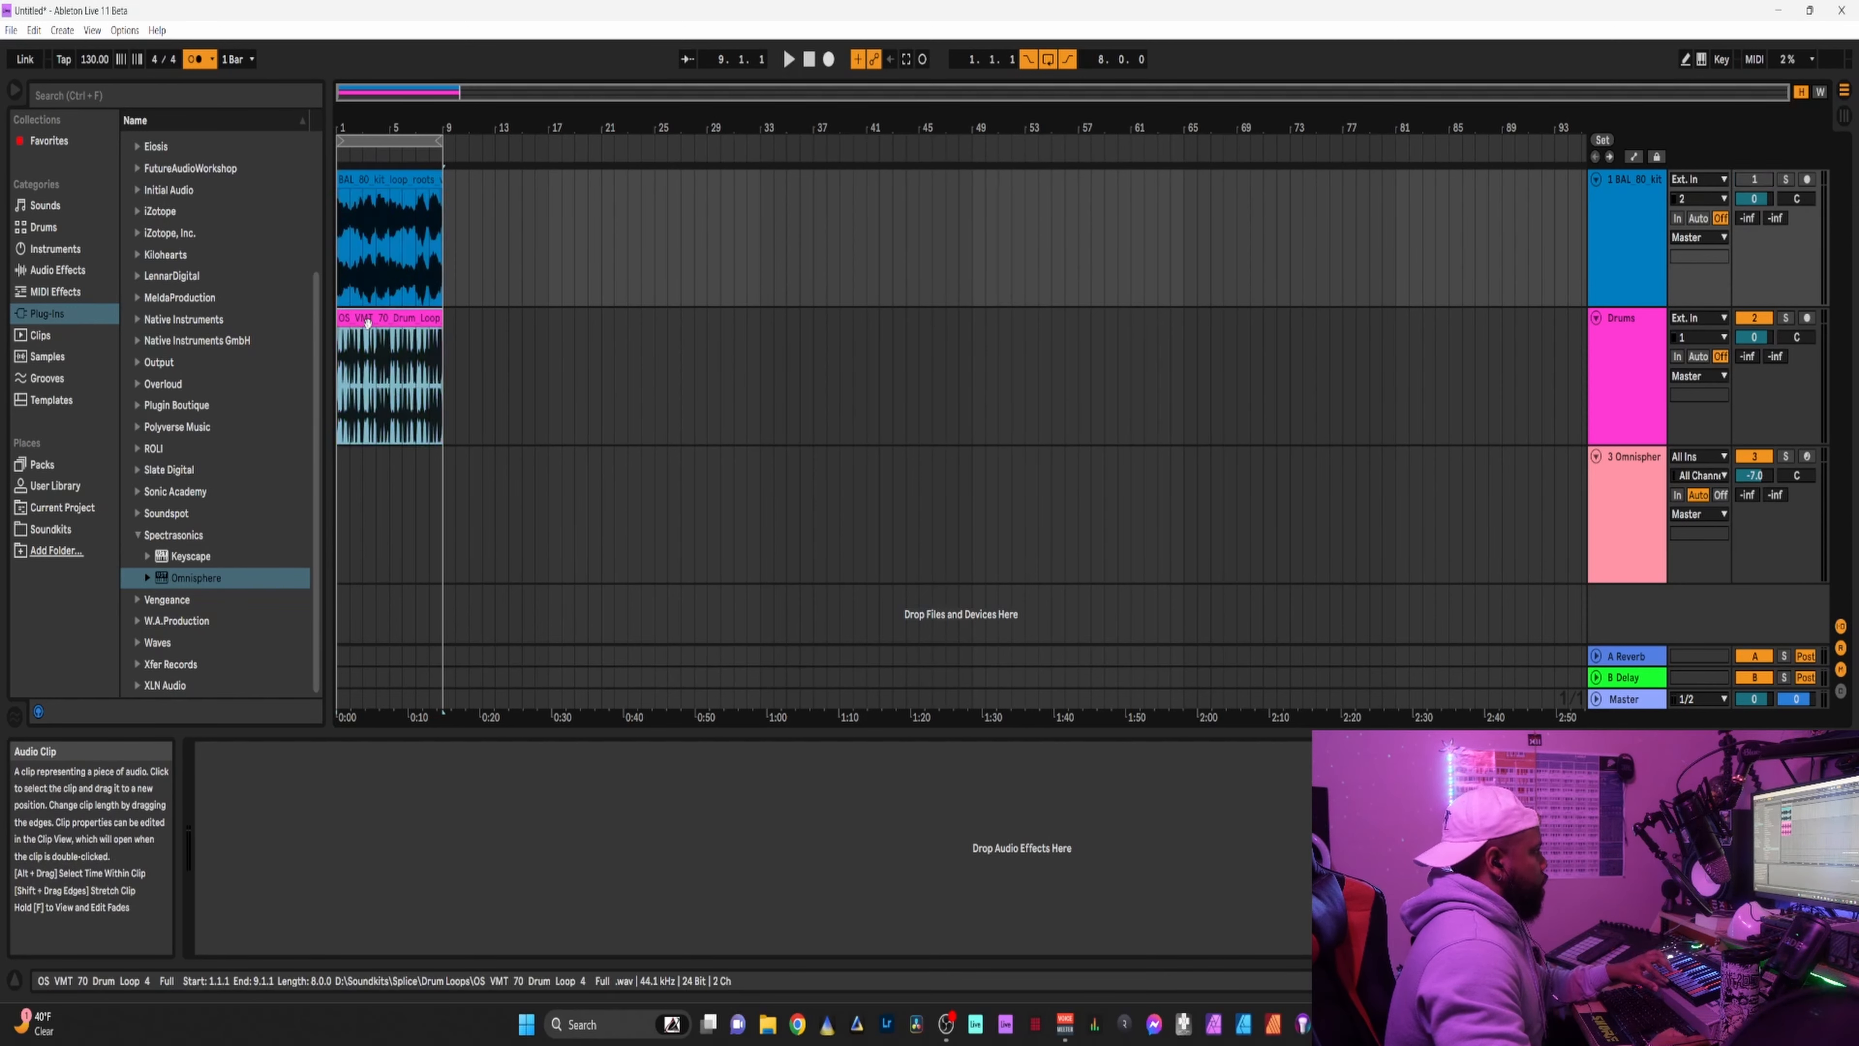
key("space")
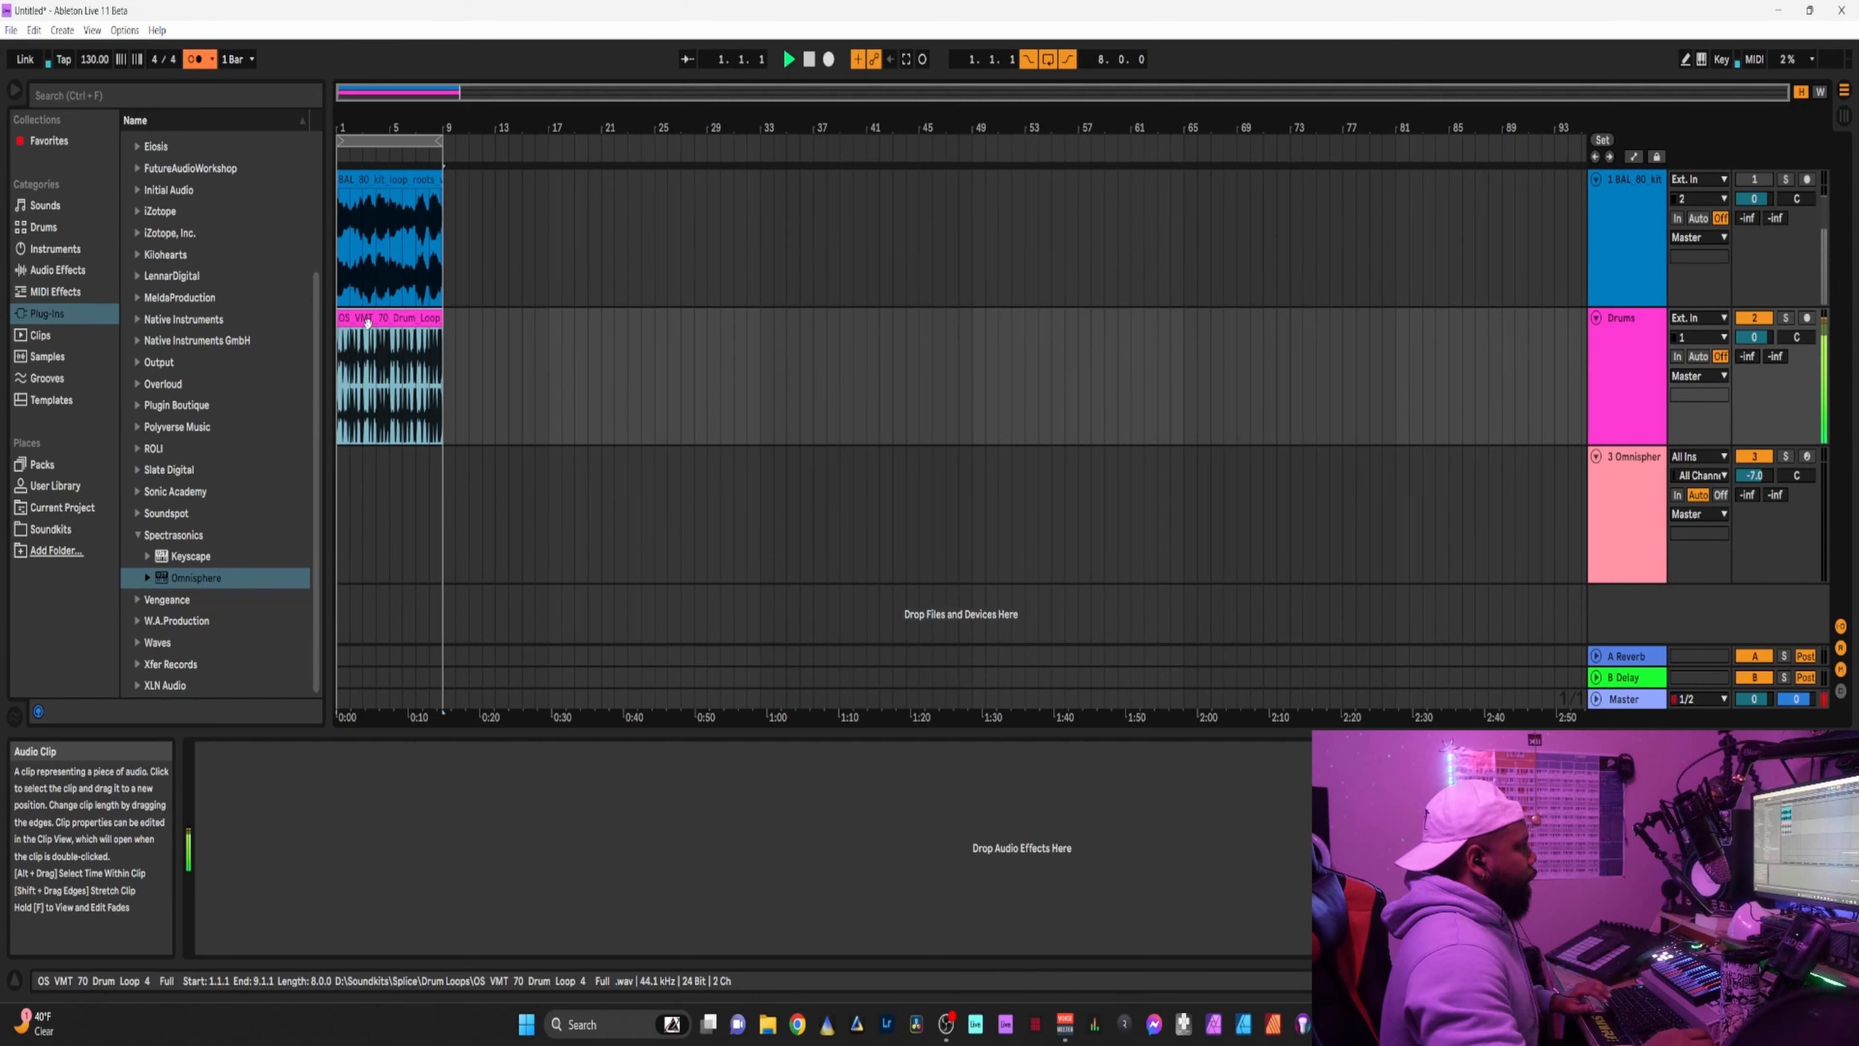
Record an eight-bar MIDI performance on the armed Omnisphere track over the drum loop, with the plug-in window closed.
left_click(1636, 483)
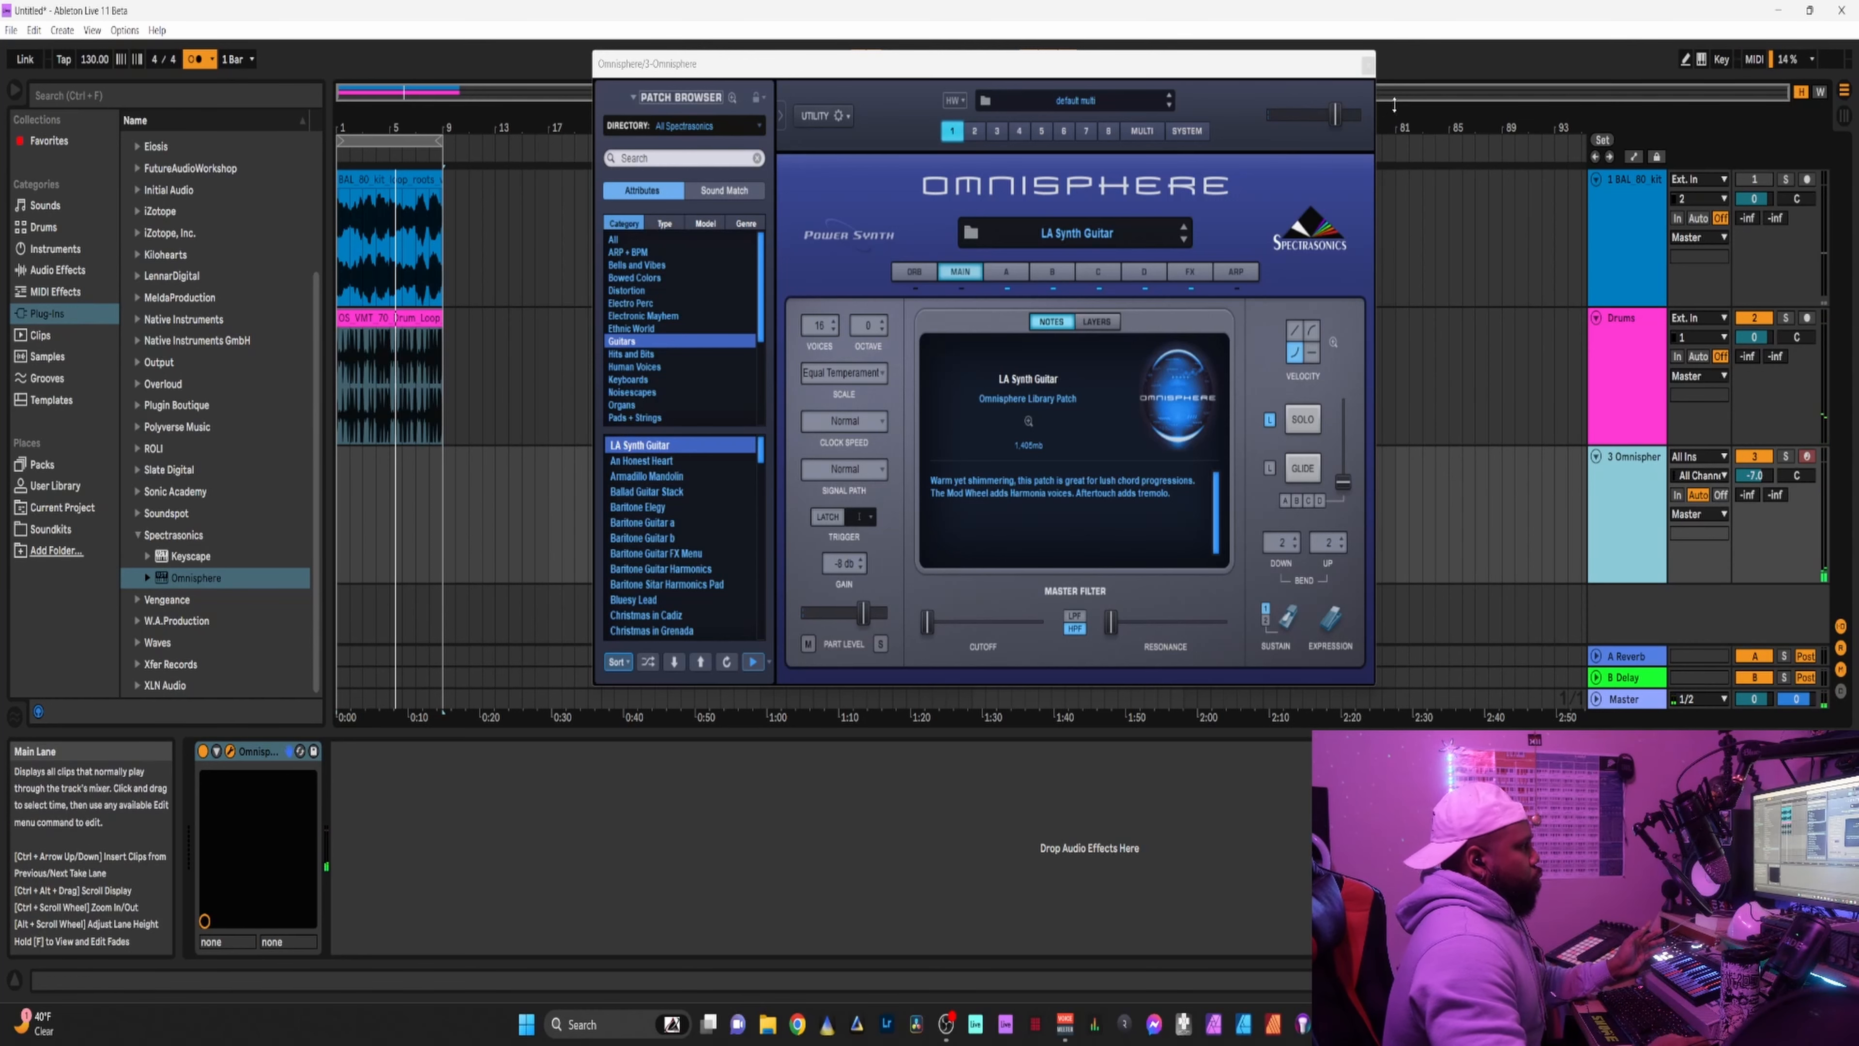
left_click(1367, 66)
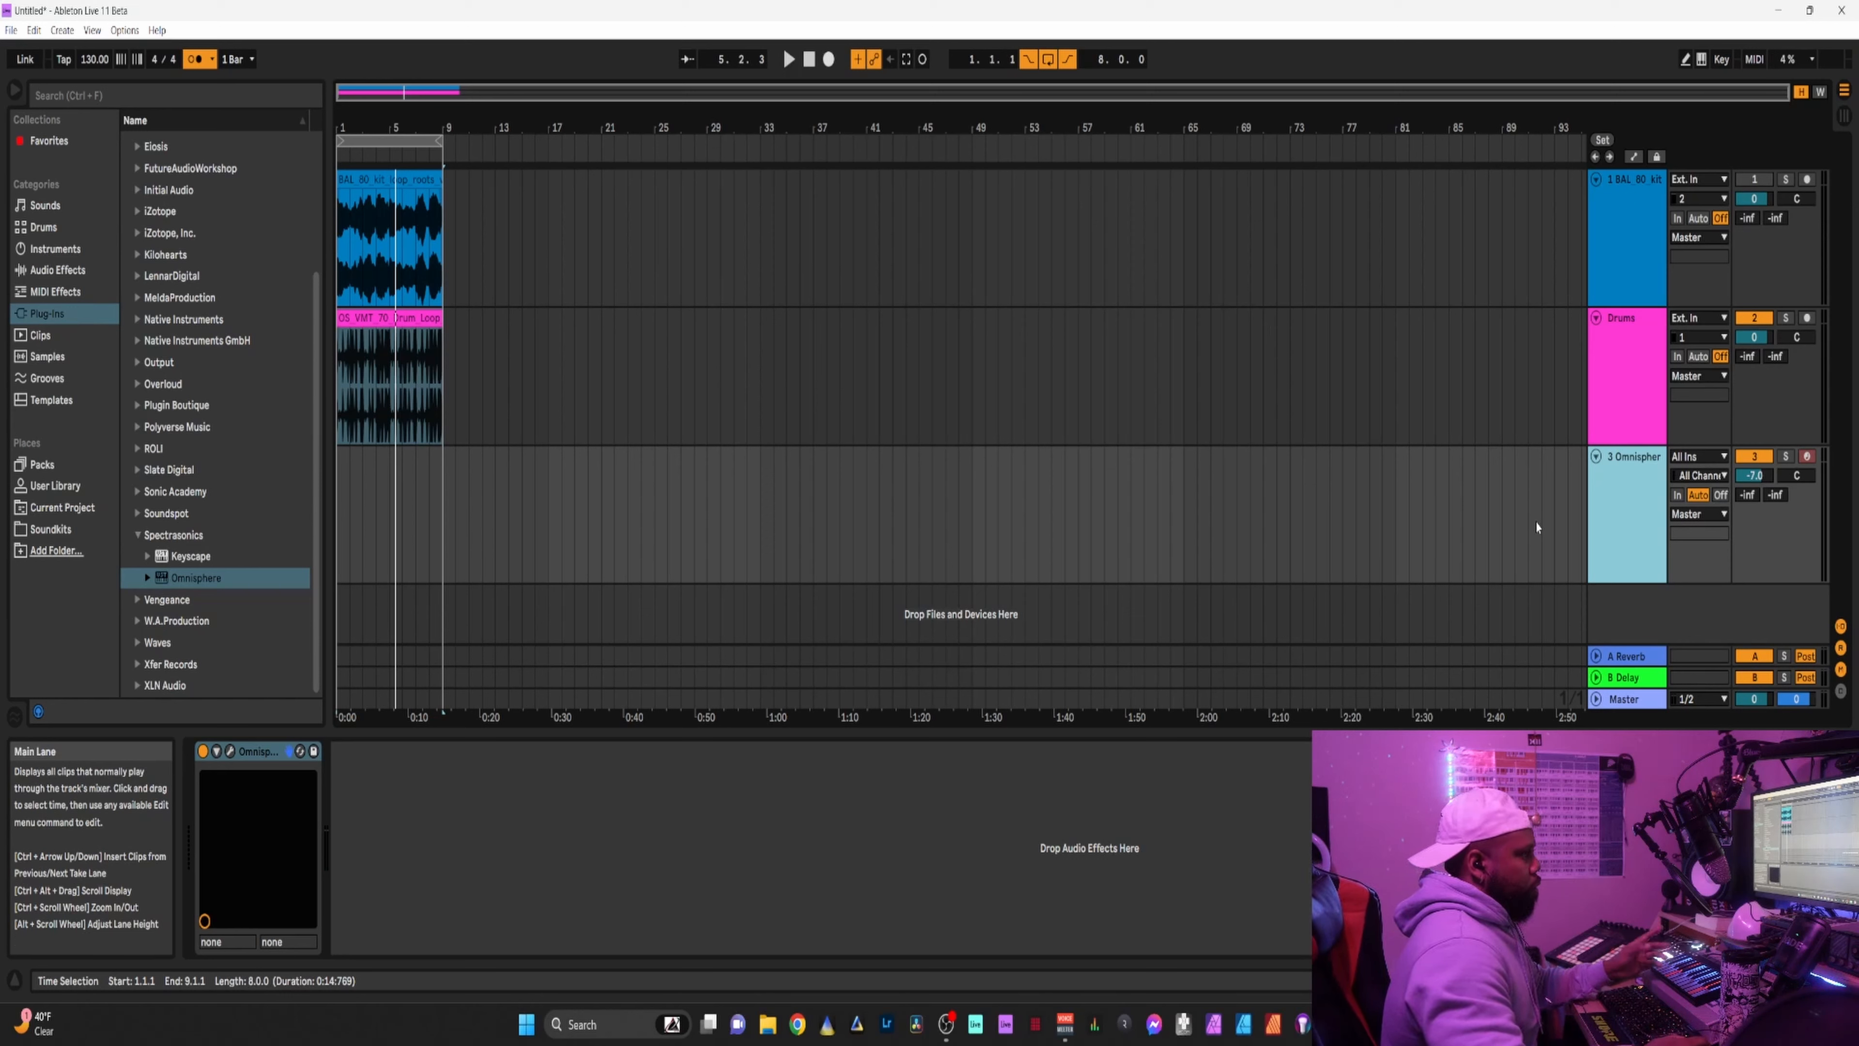
left_click(831, 61)
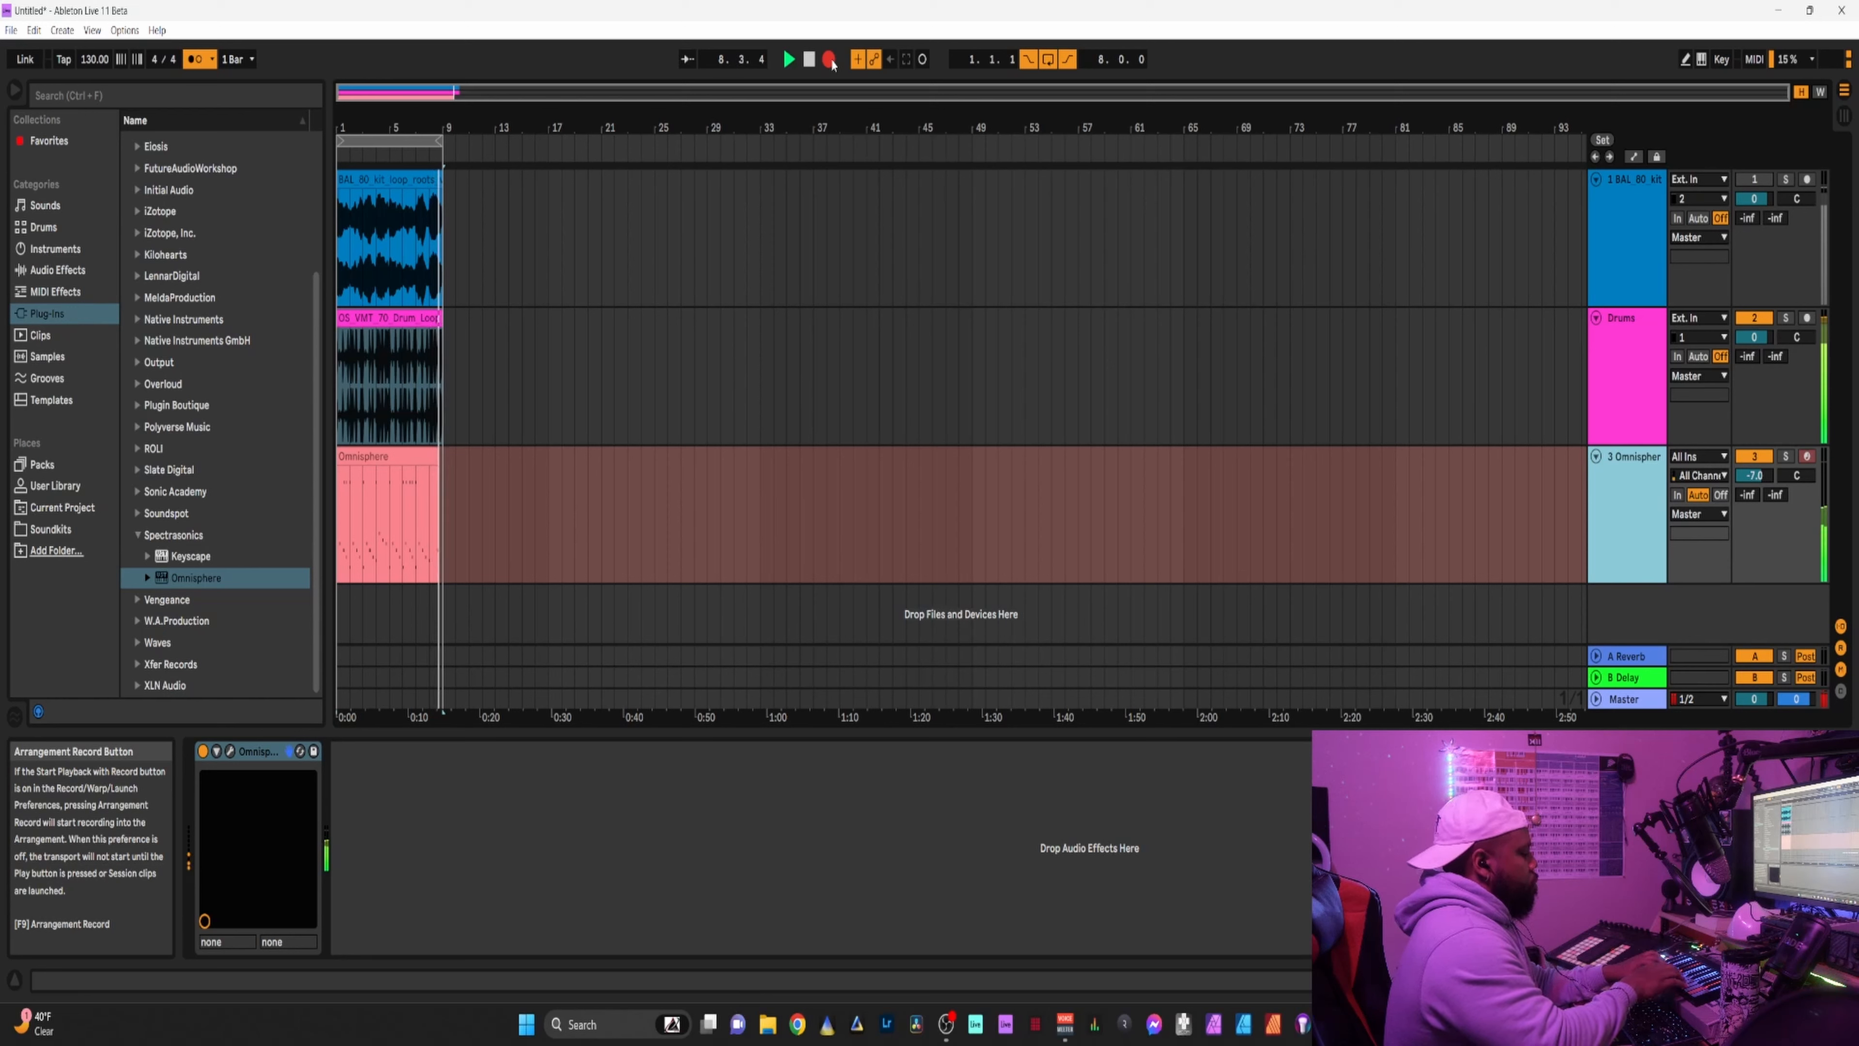
left_click(832, 61)
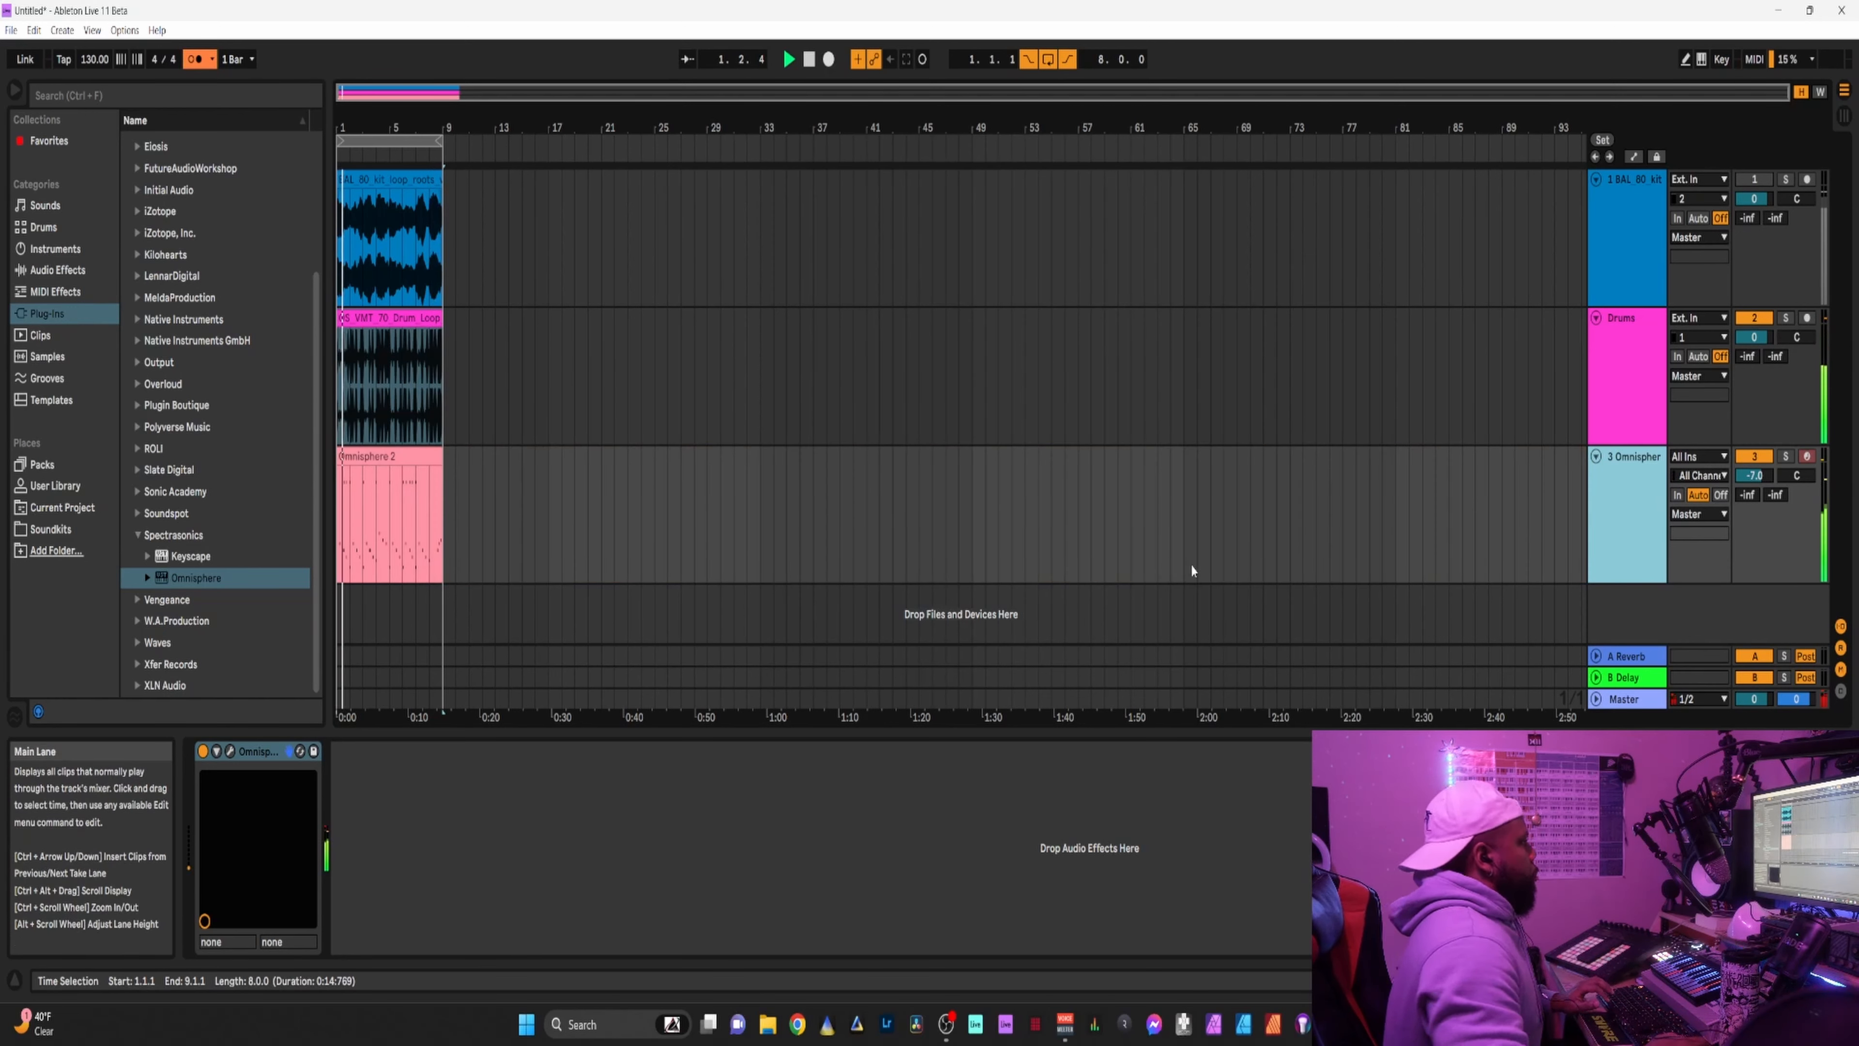
Lower the Omnisphere track's volume to -11.5 during playback, then stop playback.
left_click_drag(1754, 475, 1753, 506)
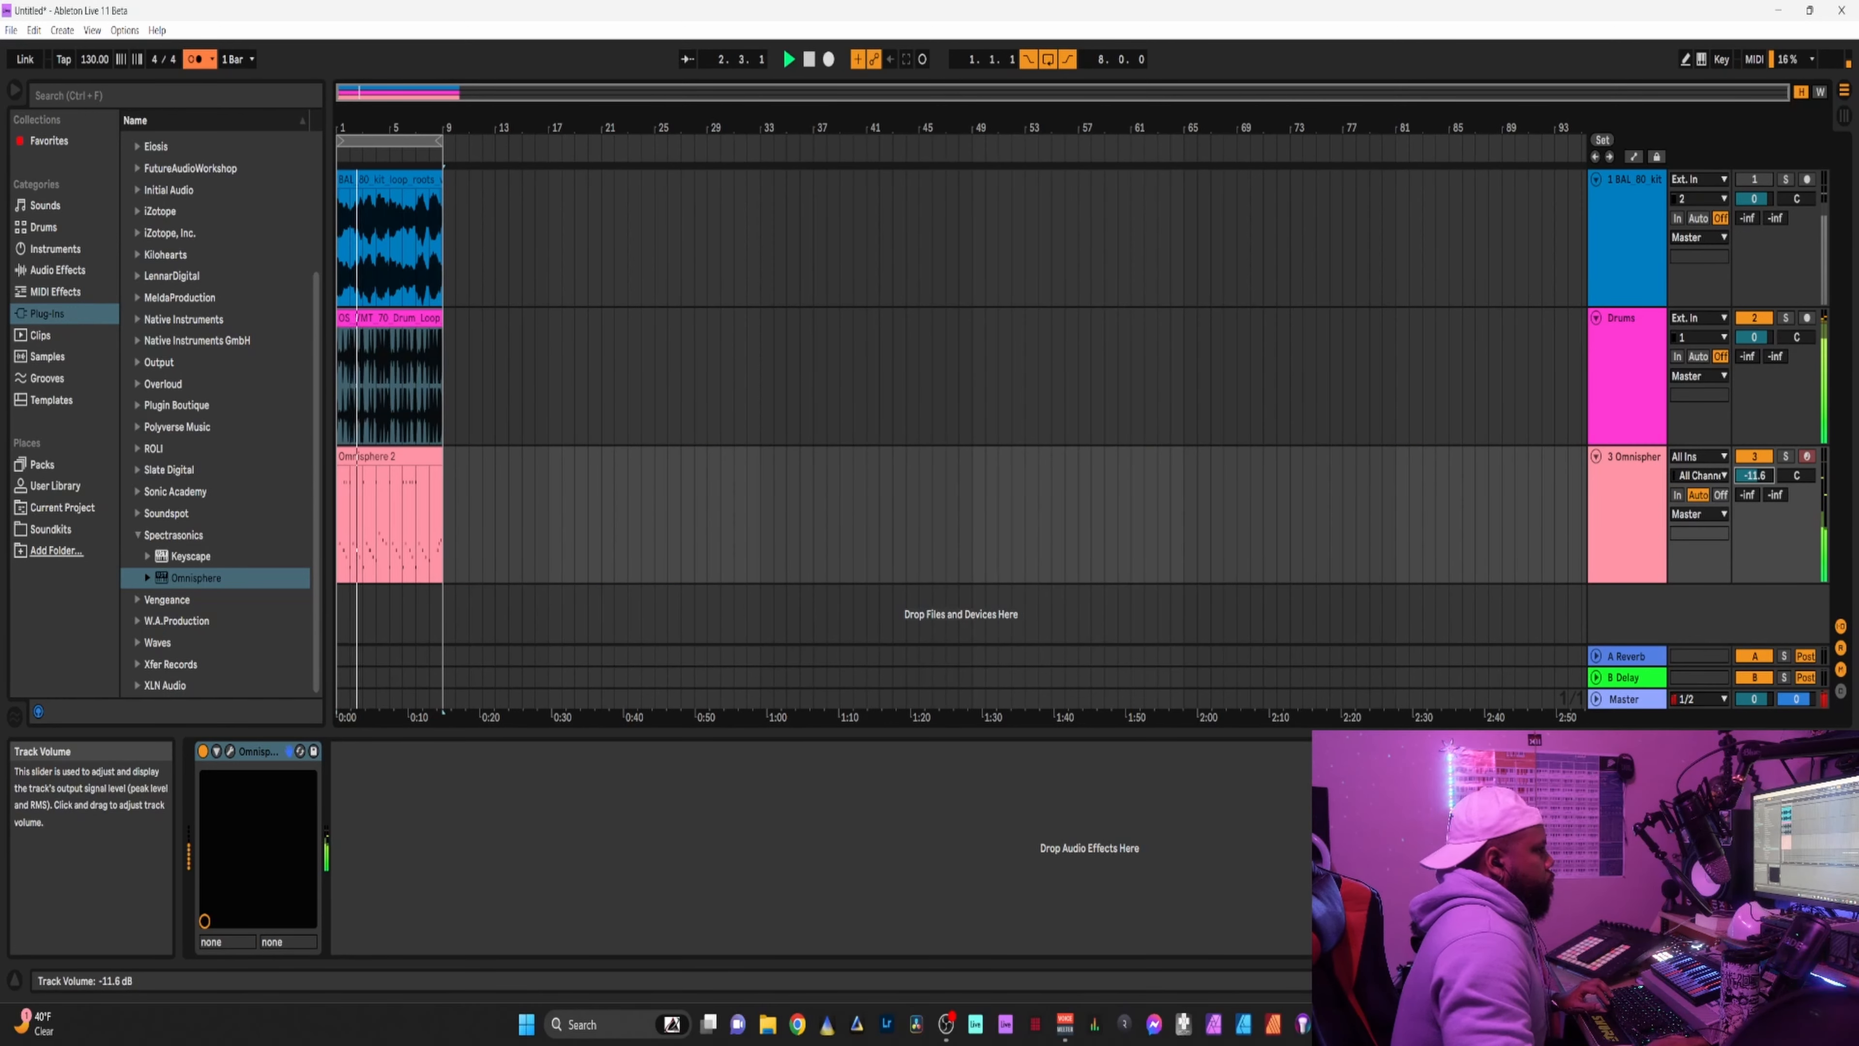
left_click(1623, 502)
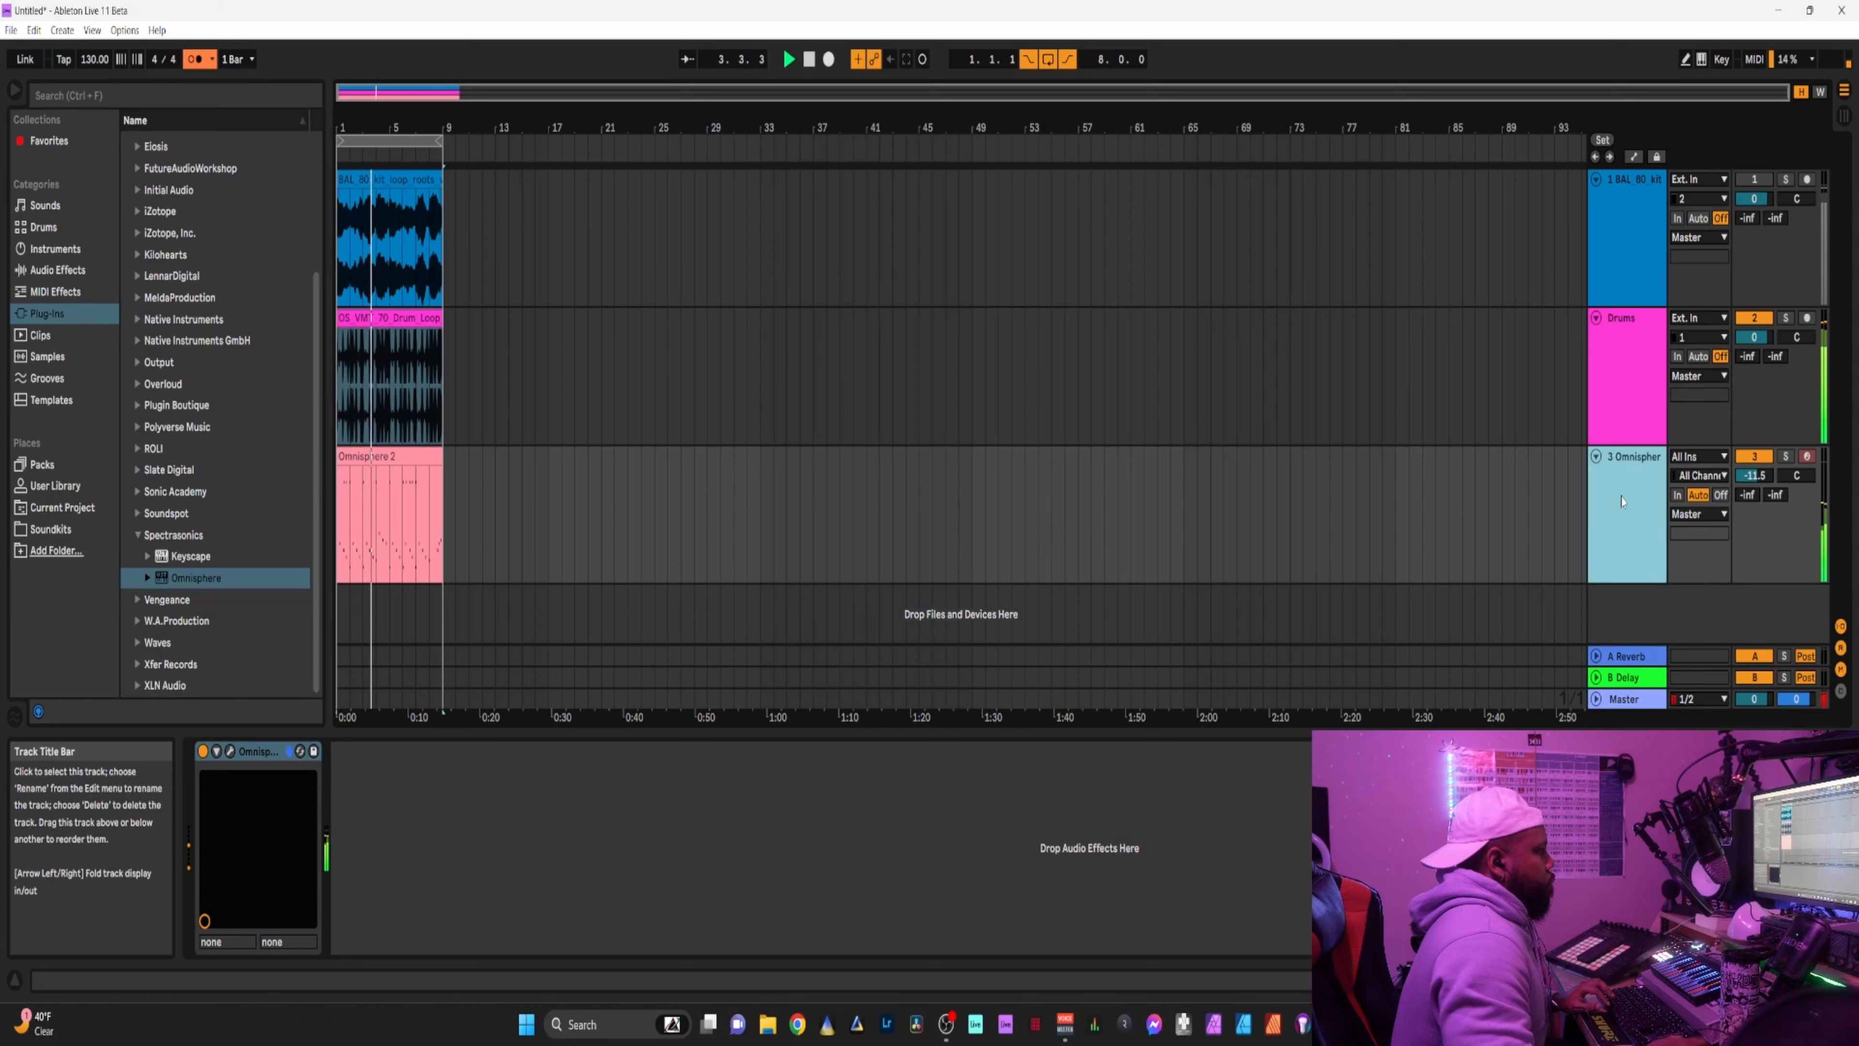
key("space")
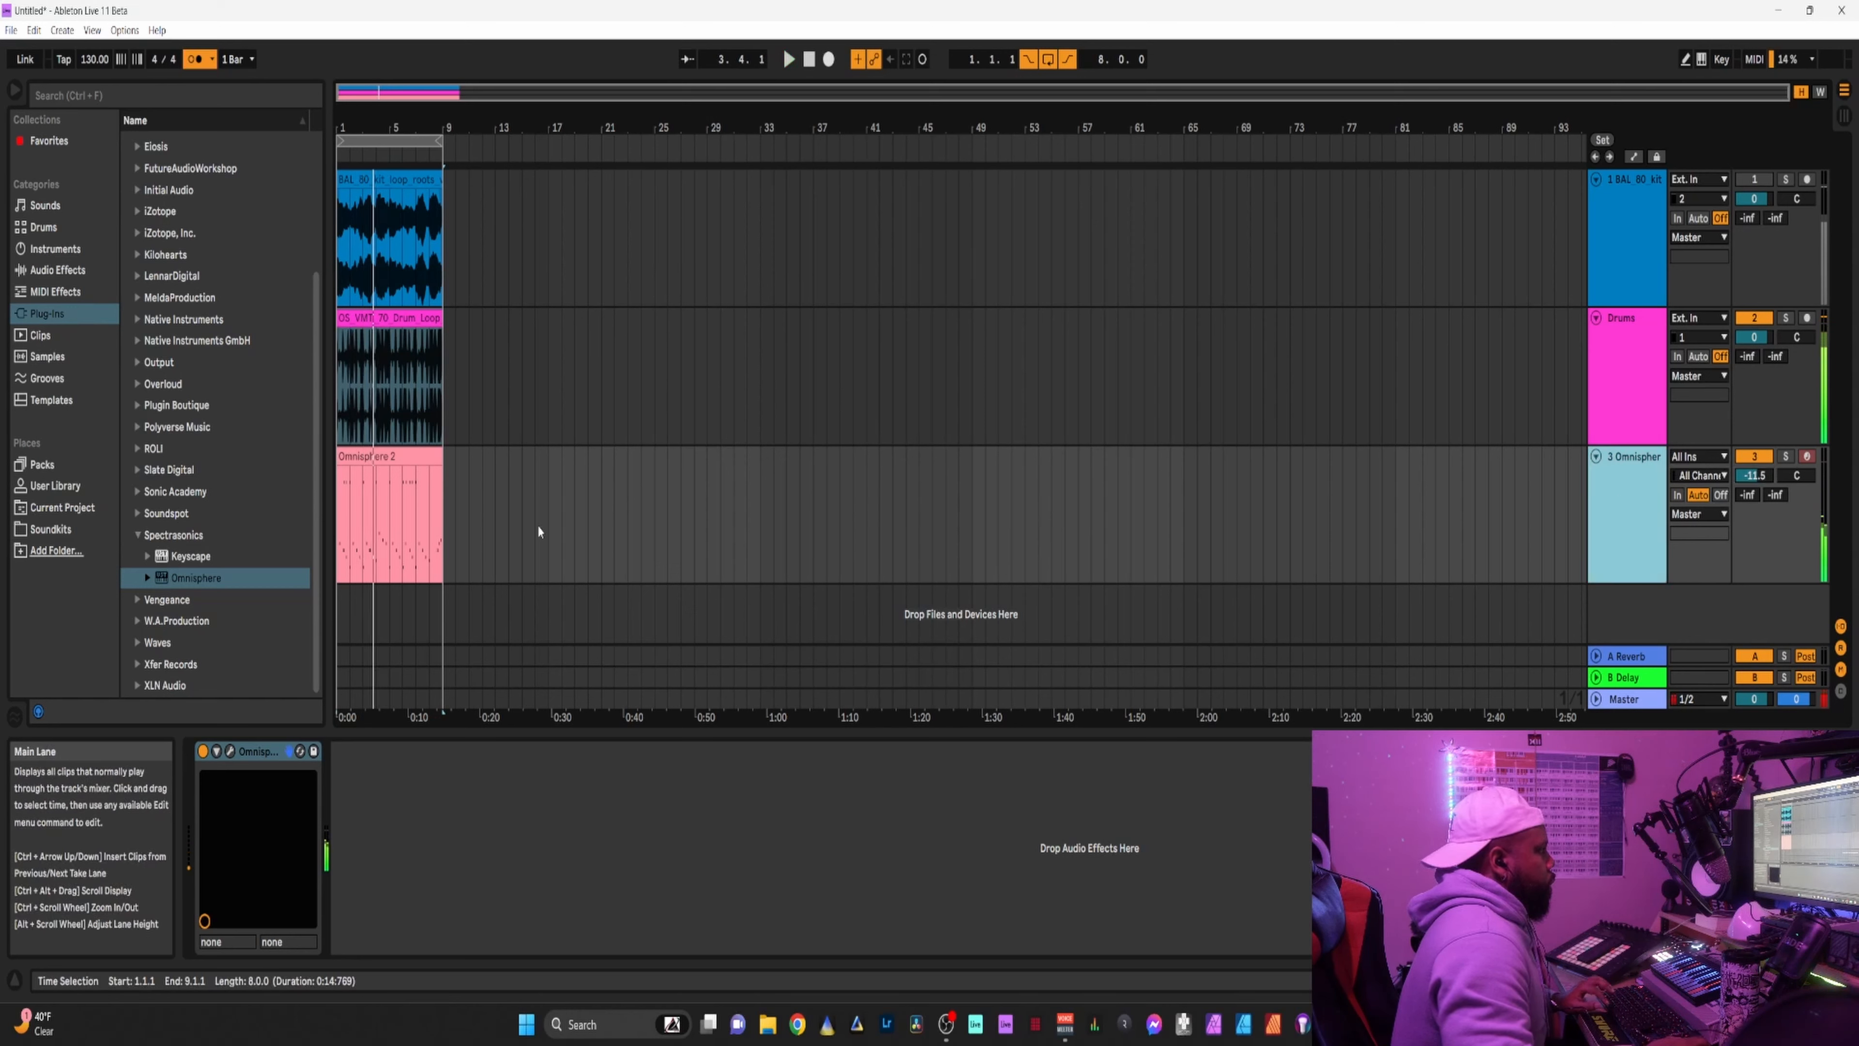
Open the recorded Omnisphere clip in an enlarged note editor and quantize all its notes to the 1/16 grid.
double_click(394, 452)
left_click_drag(909, 733, 897, 413)
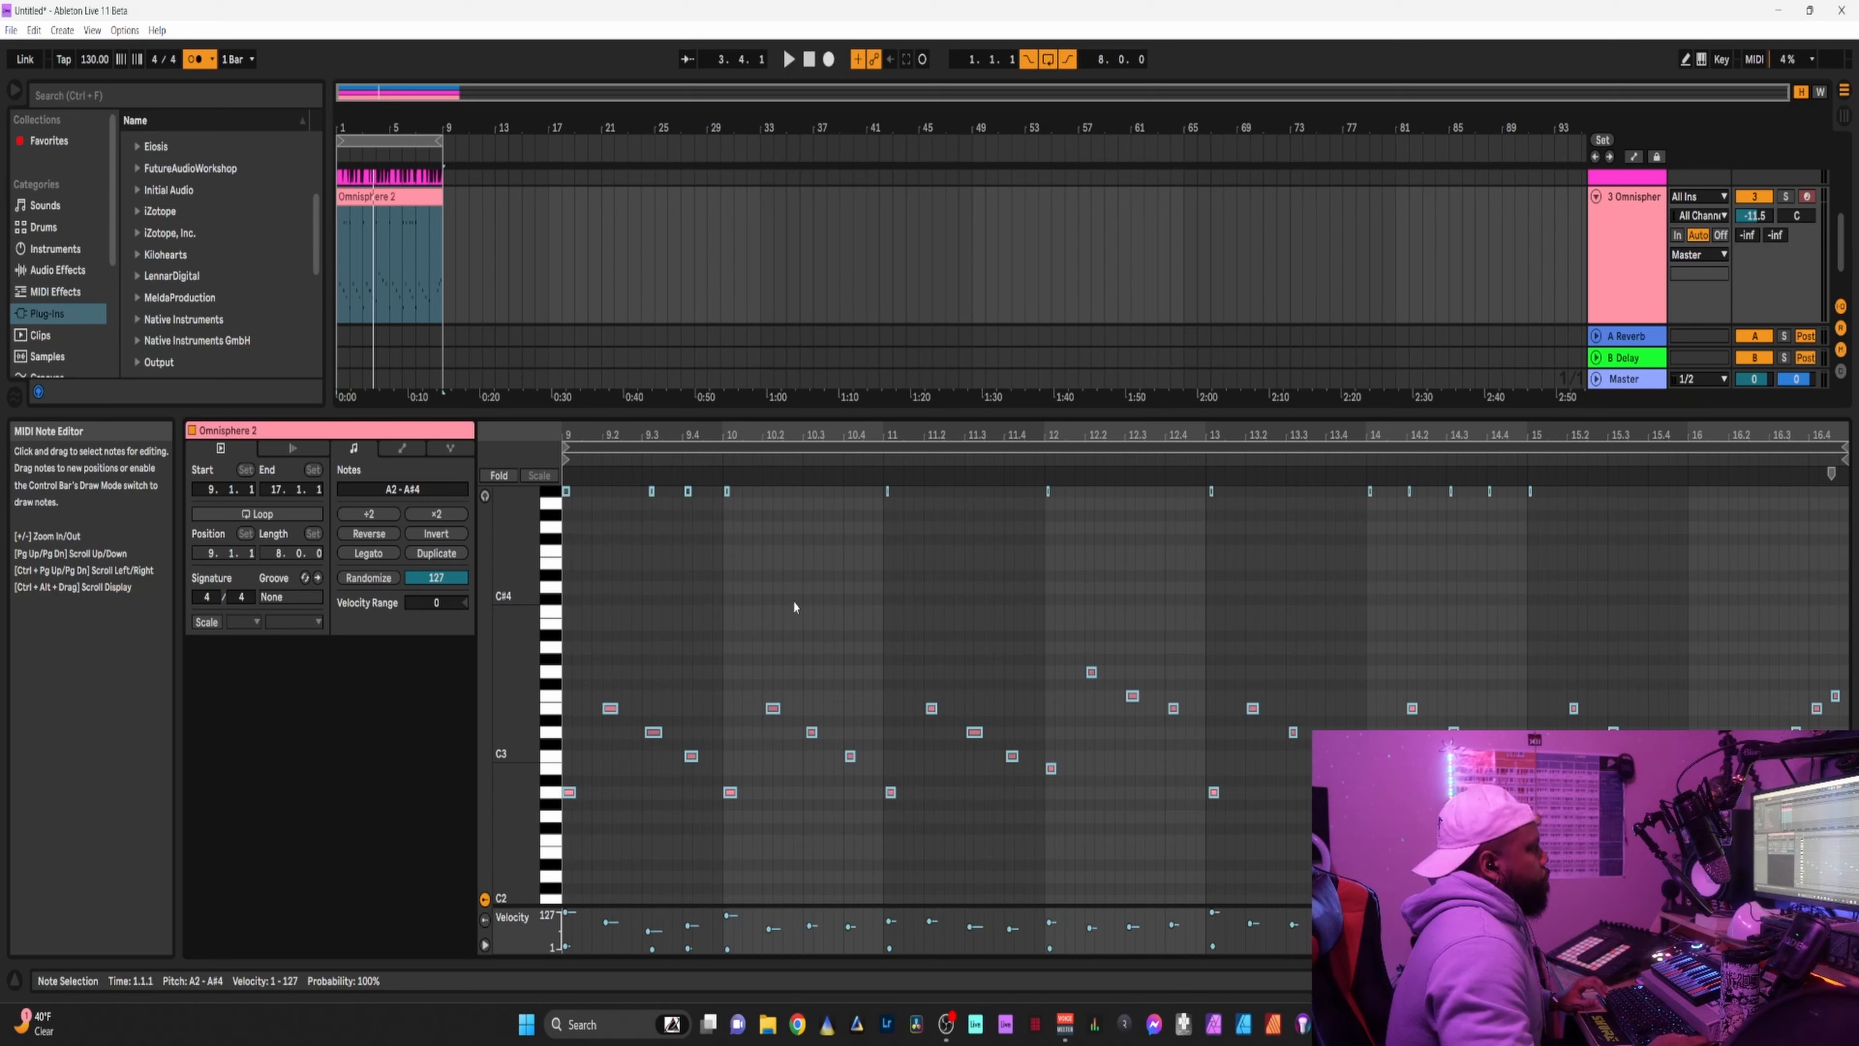
left_click(840, 590)
key("ctrl+a")
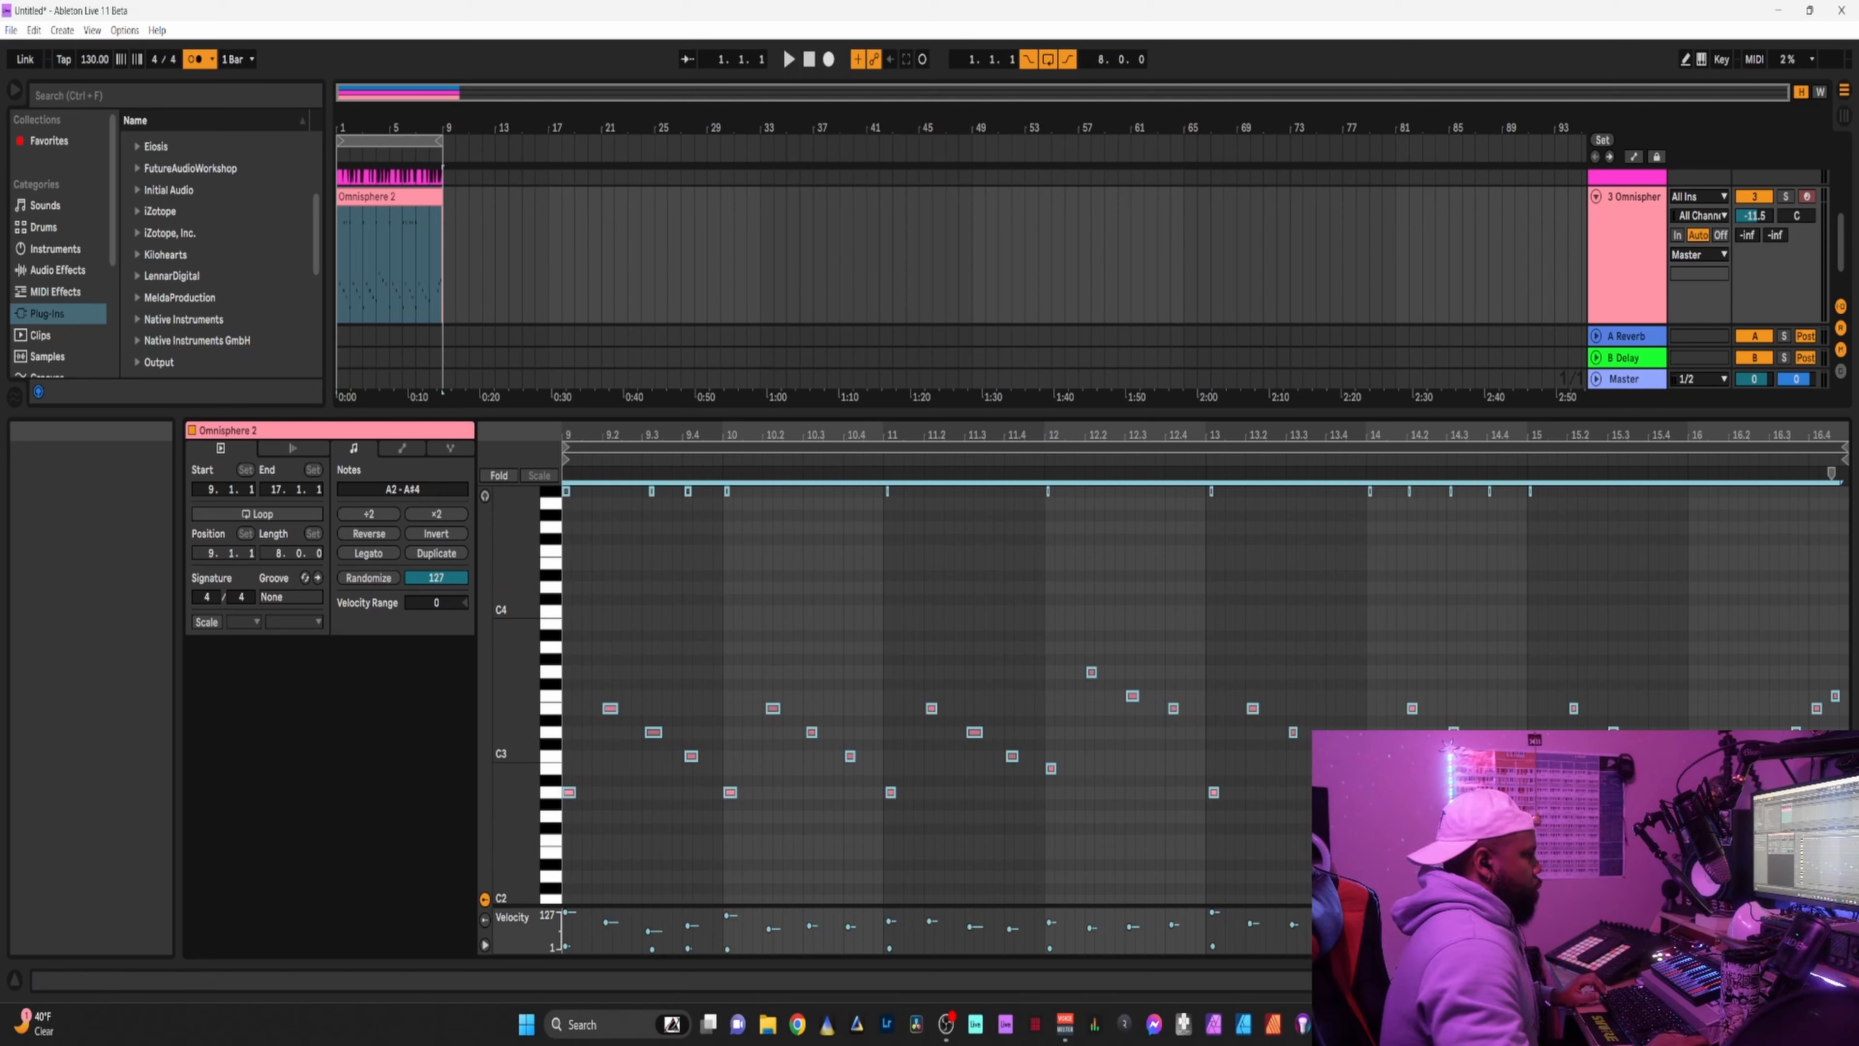
left_click_drag(1845, 890, 564, 486)
left_click(963, 566)
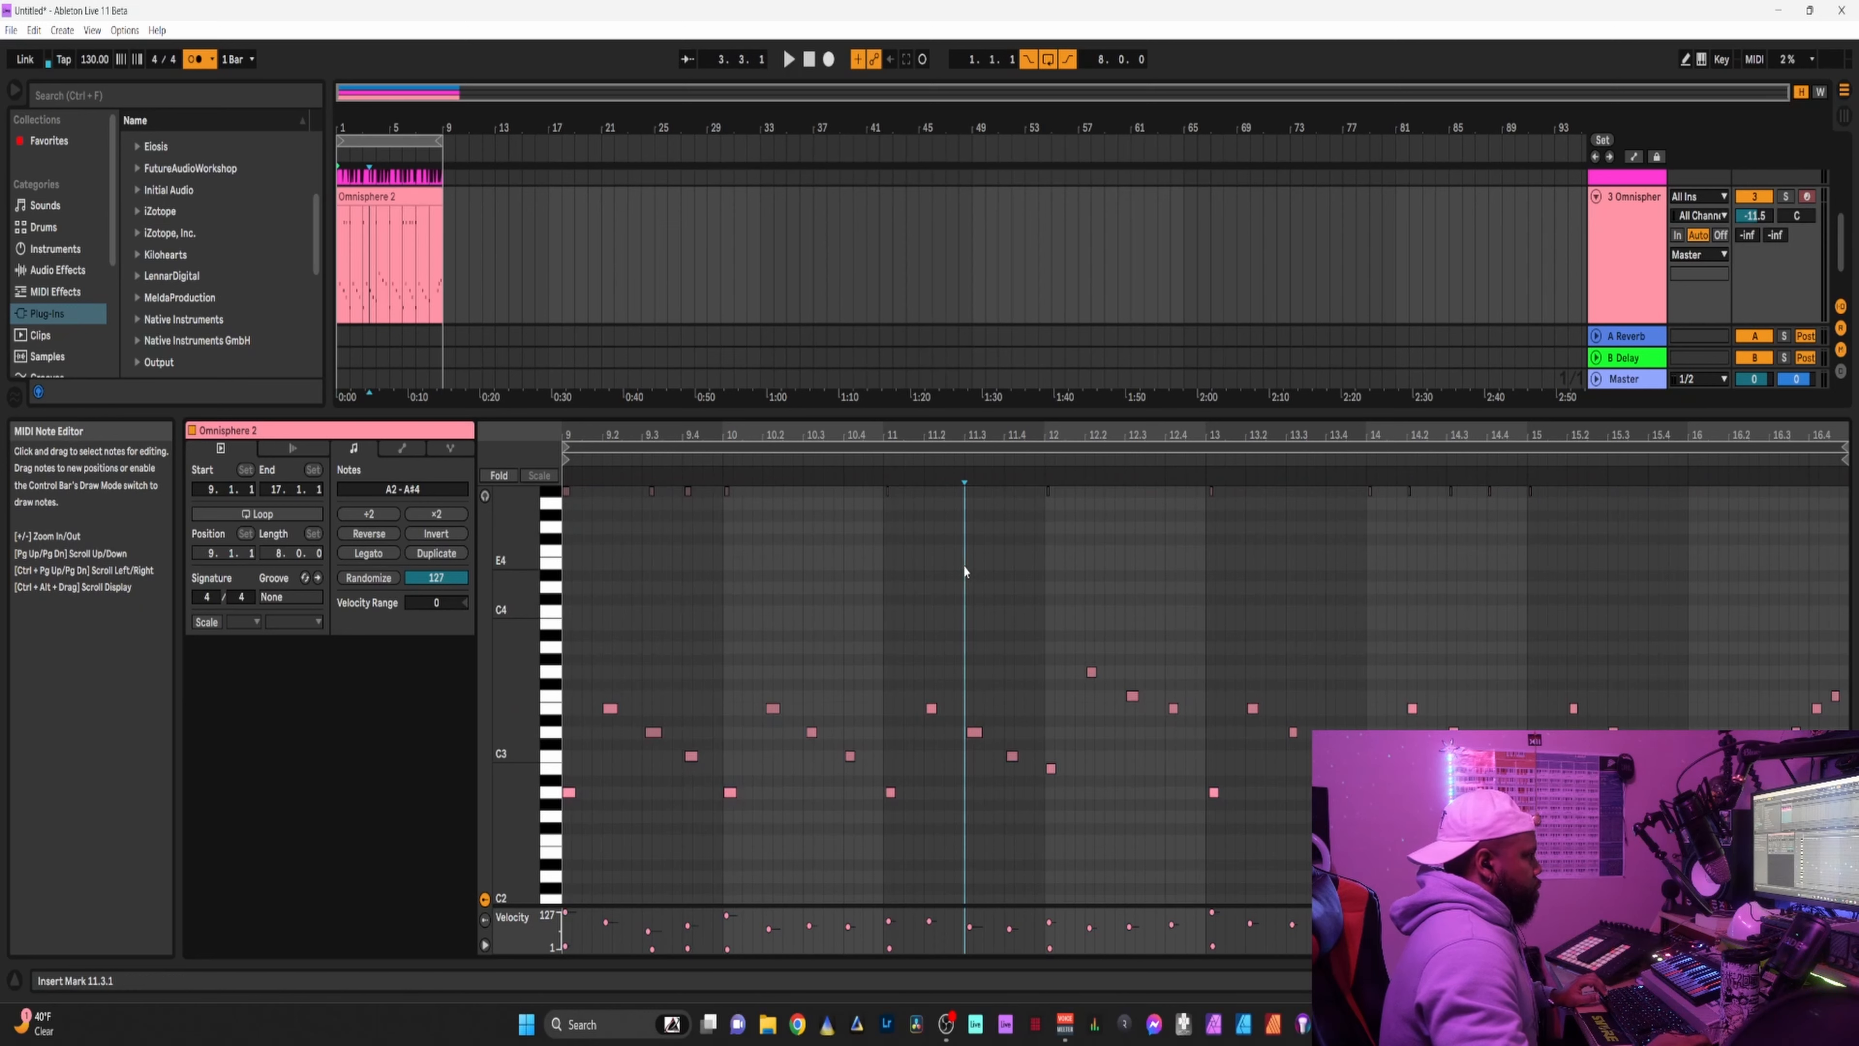
key("ctrl+a")
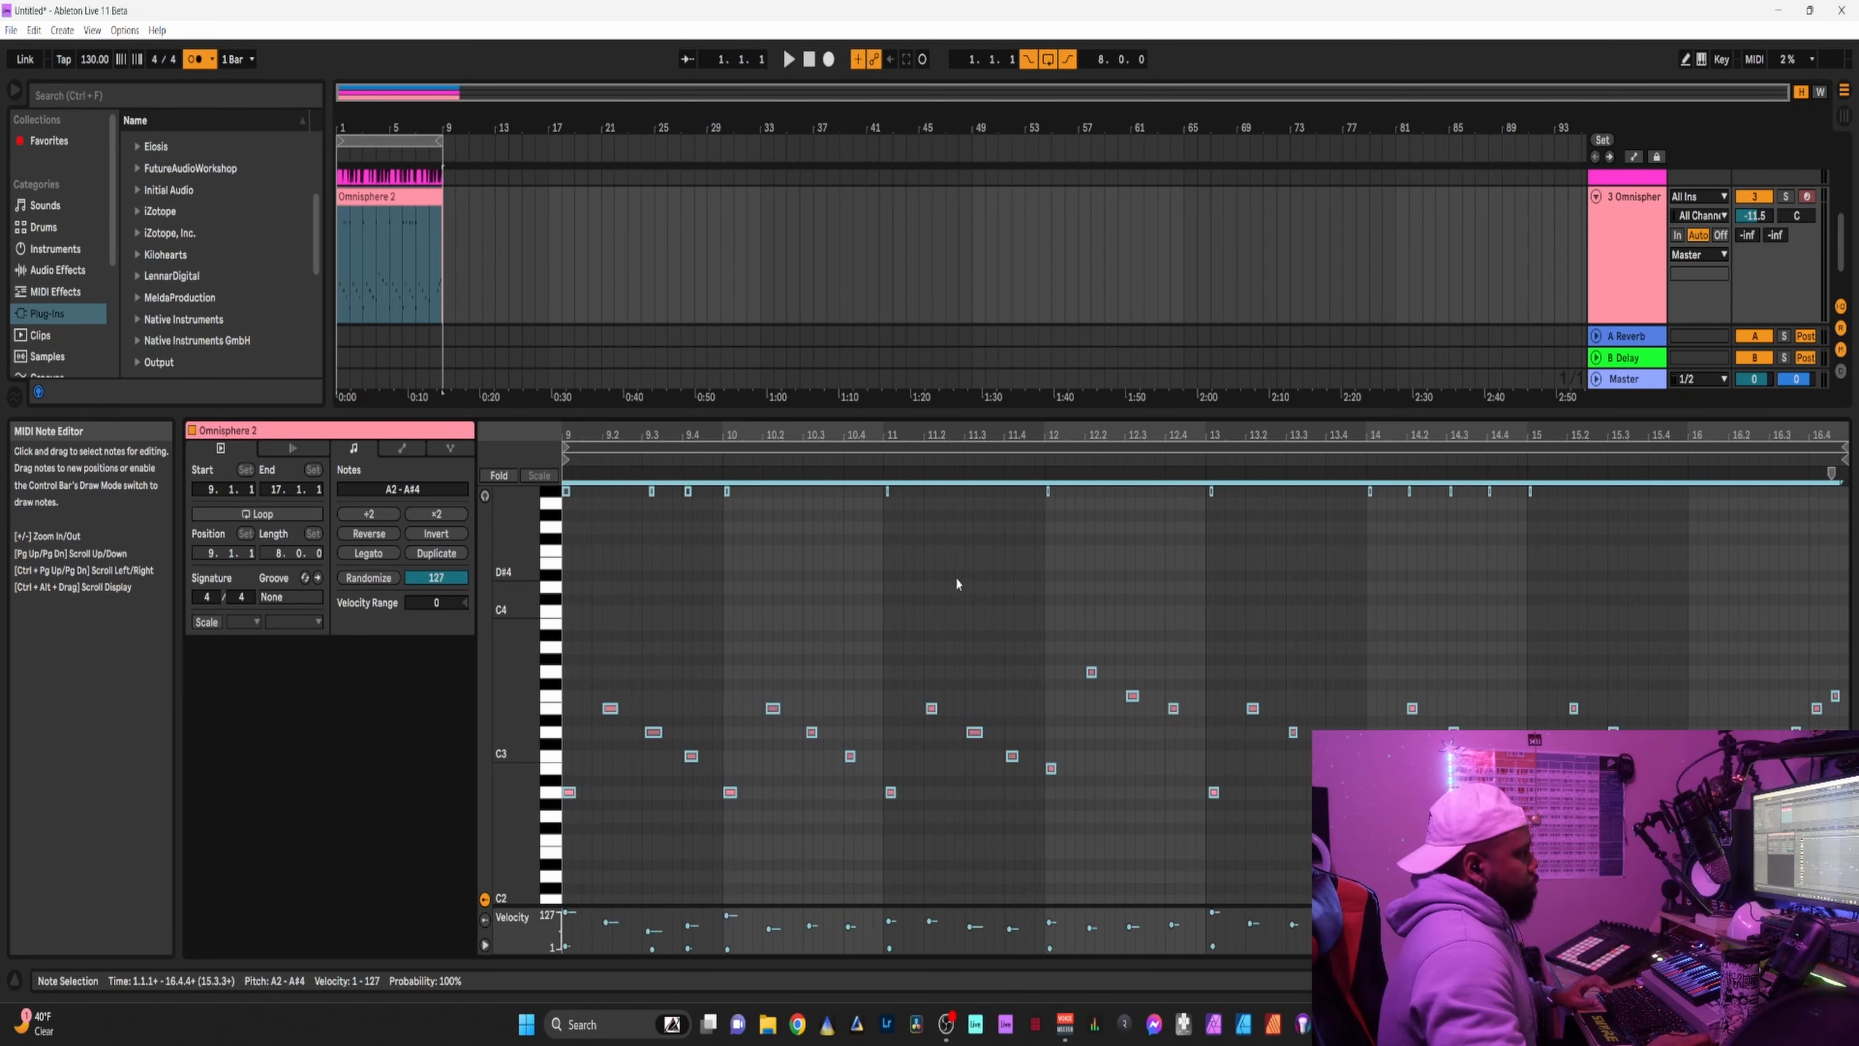
right_click(957, 584)
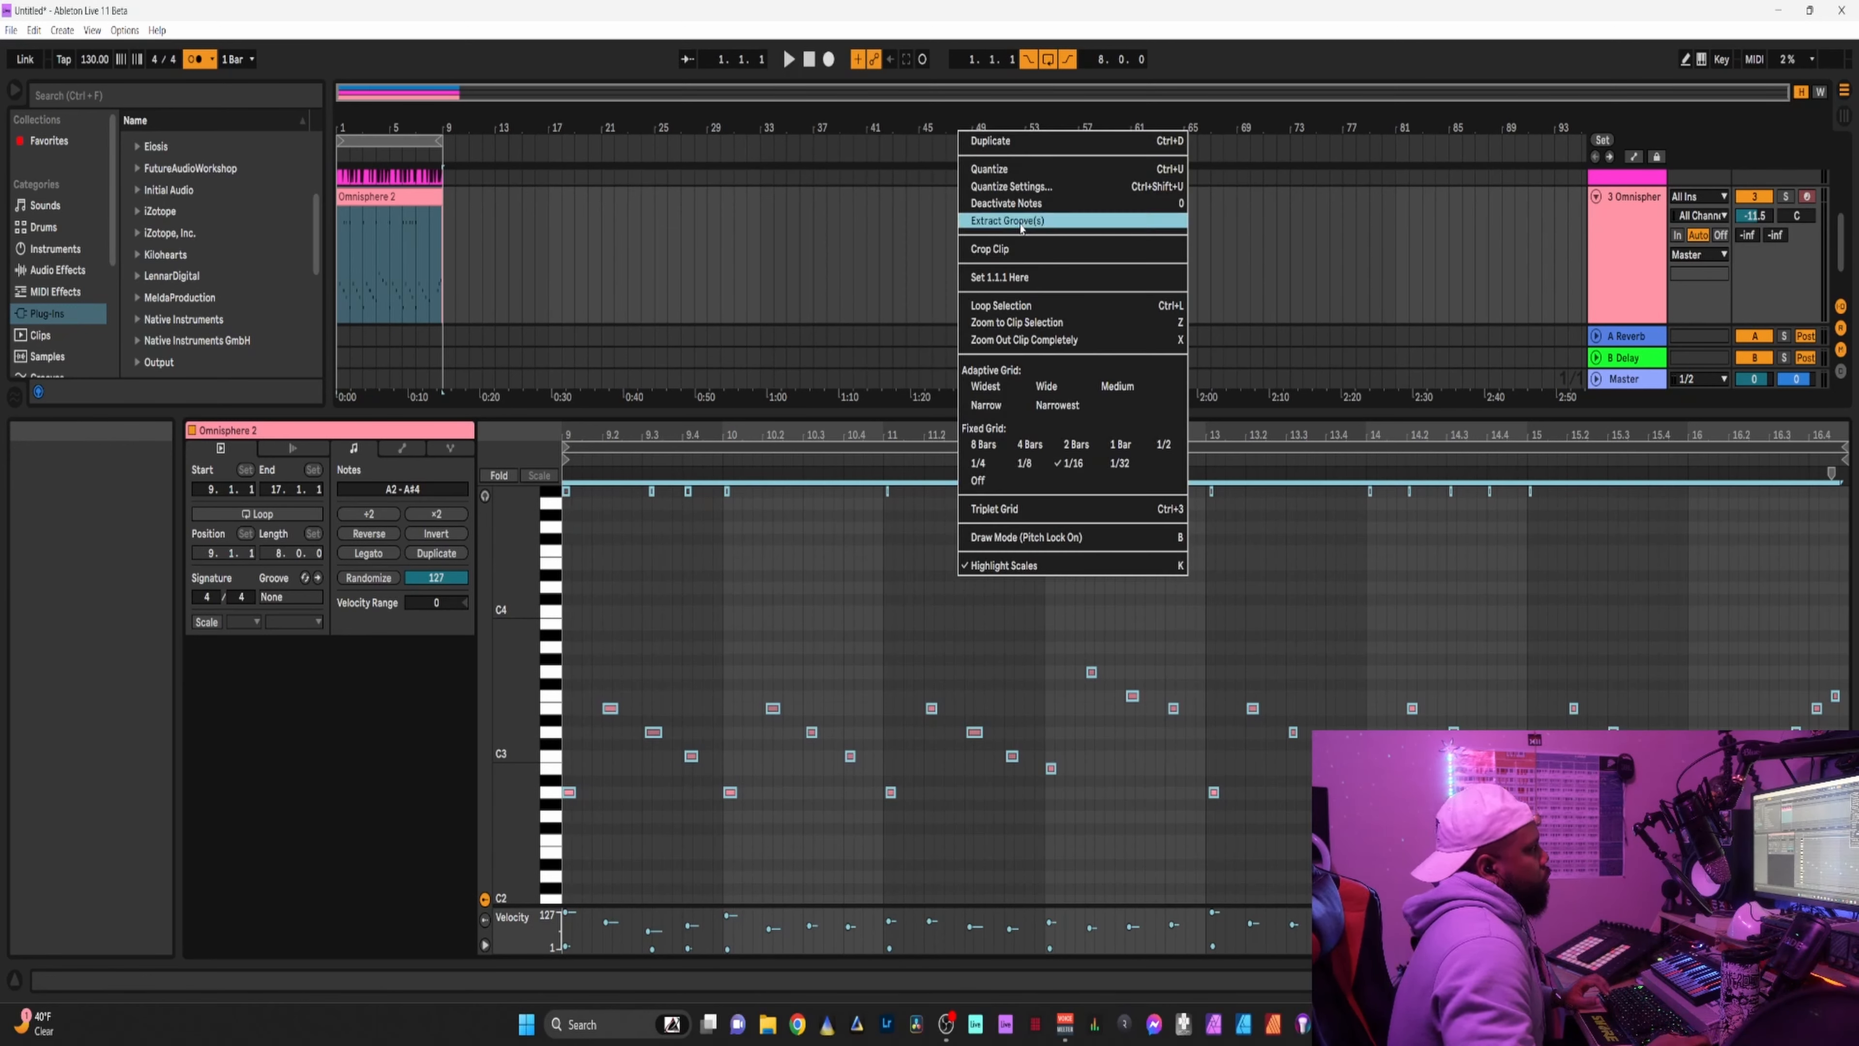
left_click(1003, 169)
Examine the quantize settings' grid choices and amount for the selected notes, then close the dialog without applying.
right_click(929, 622)
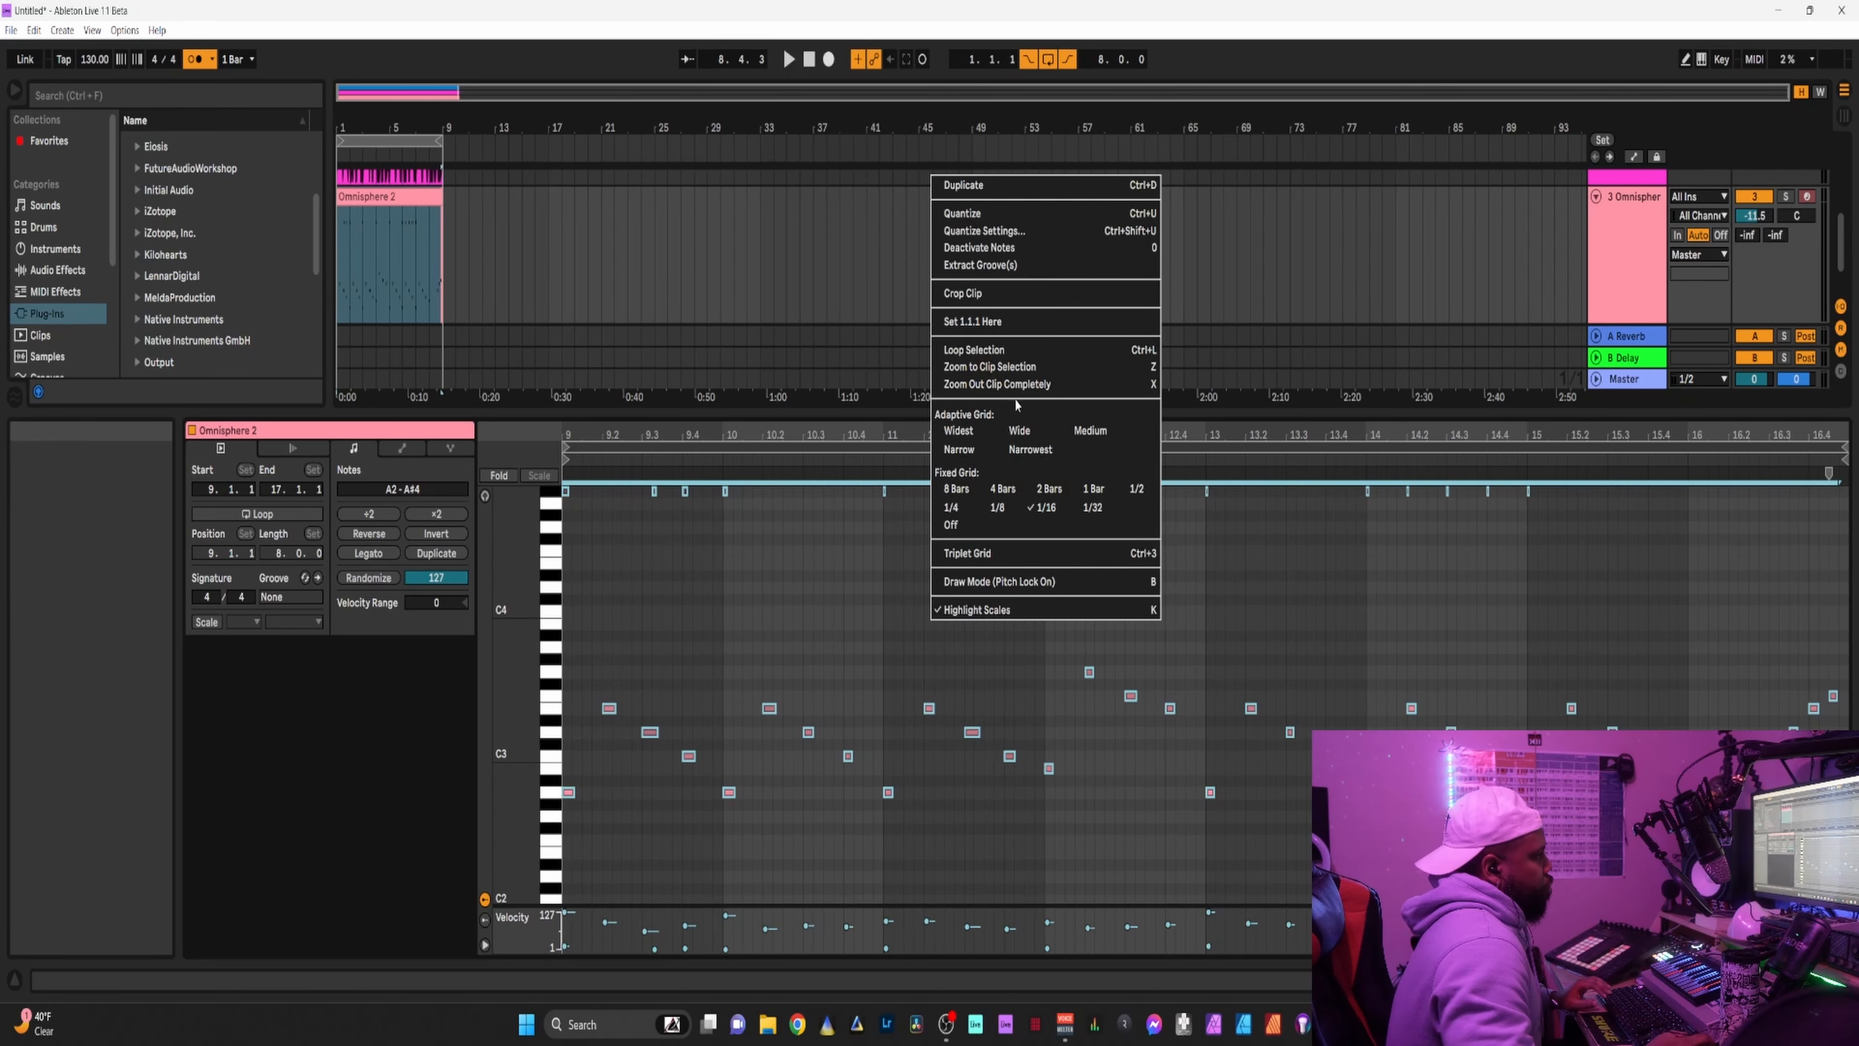
right_click(878, 630)
left_click(880, 631)
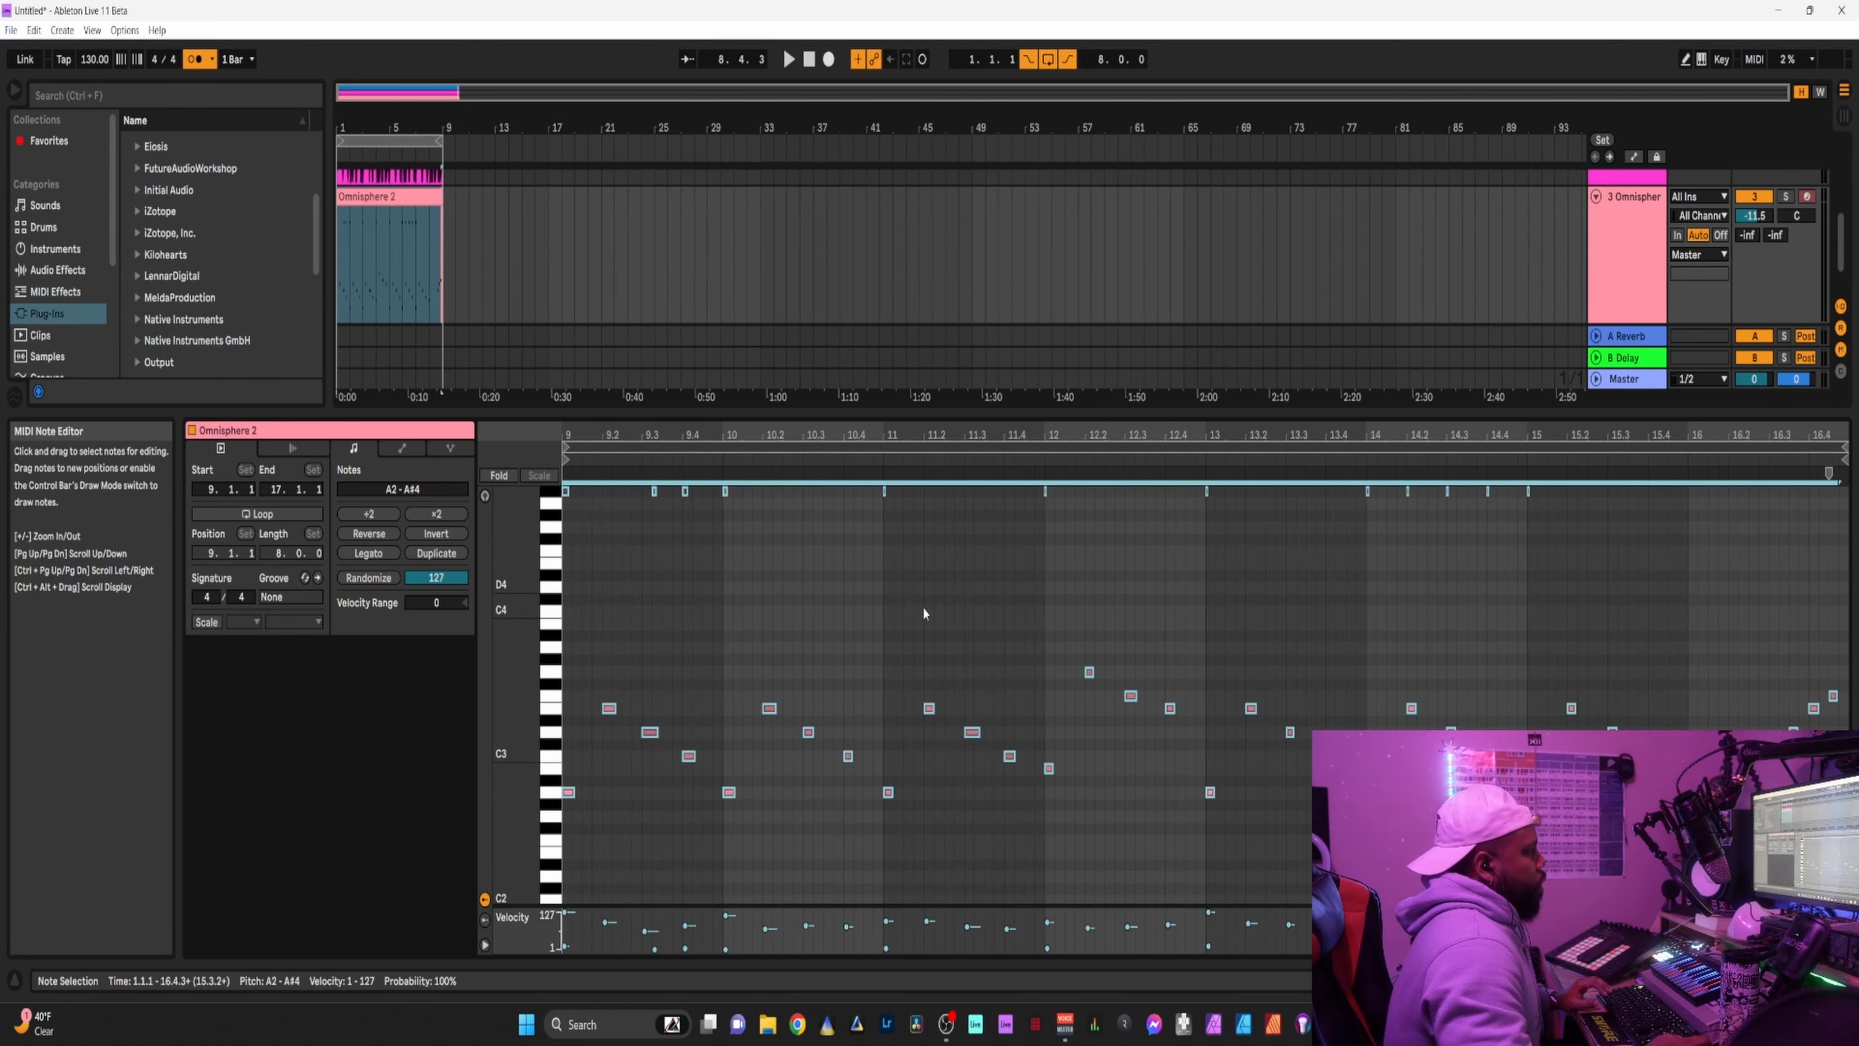
right_click(923, 614)
left_click(990, 225)
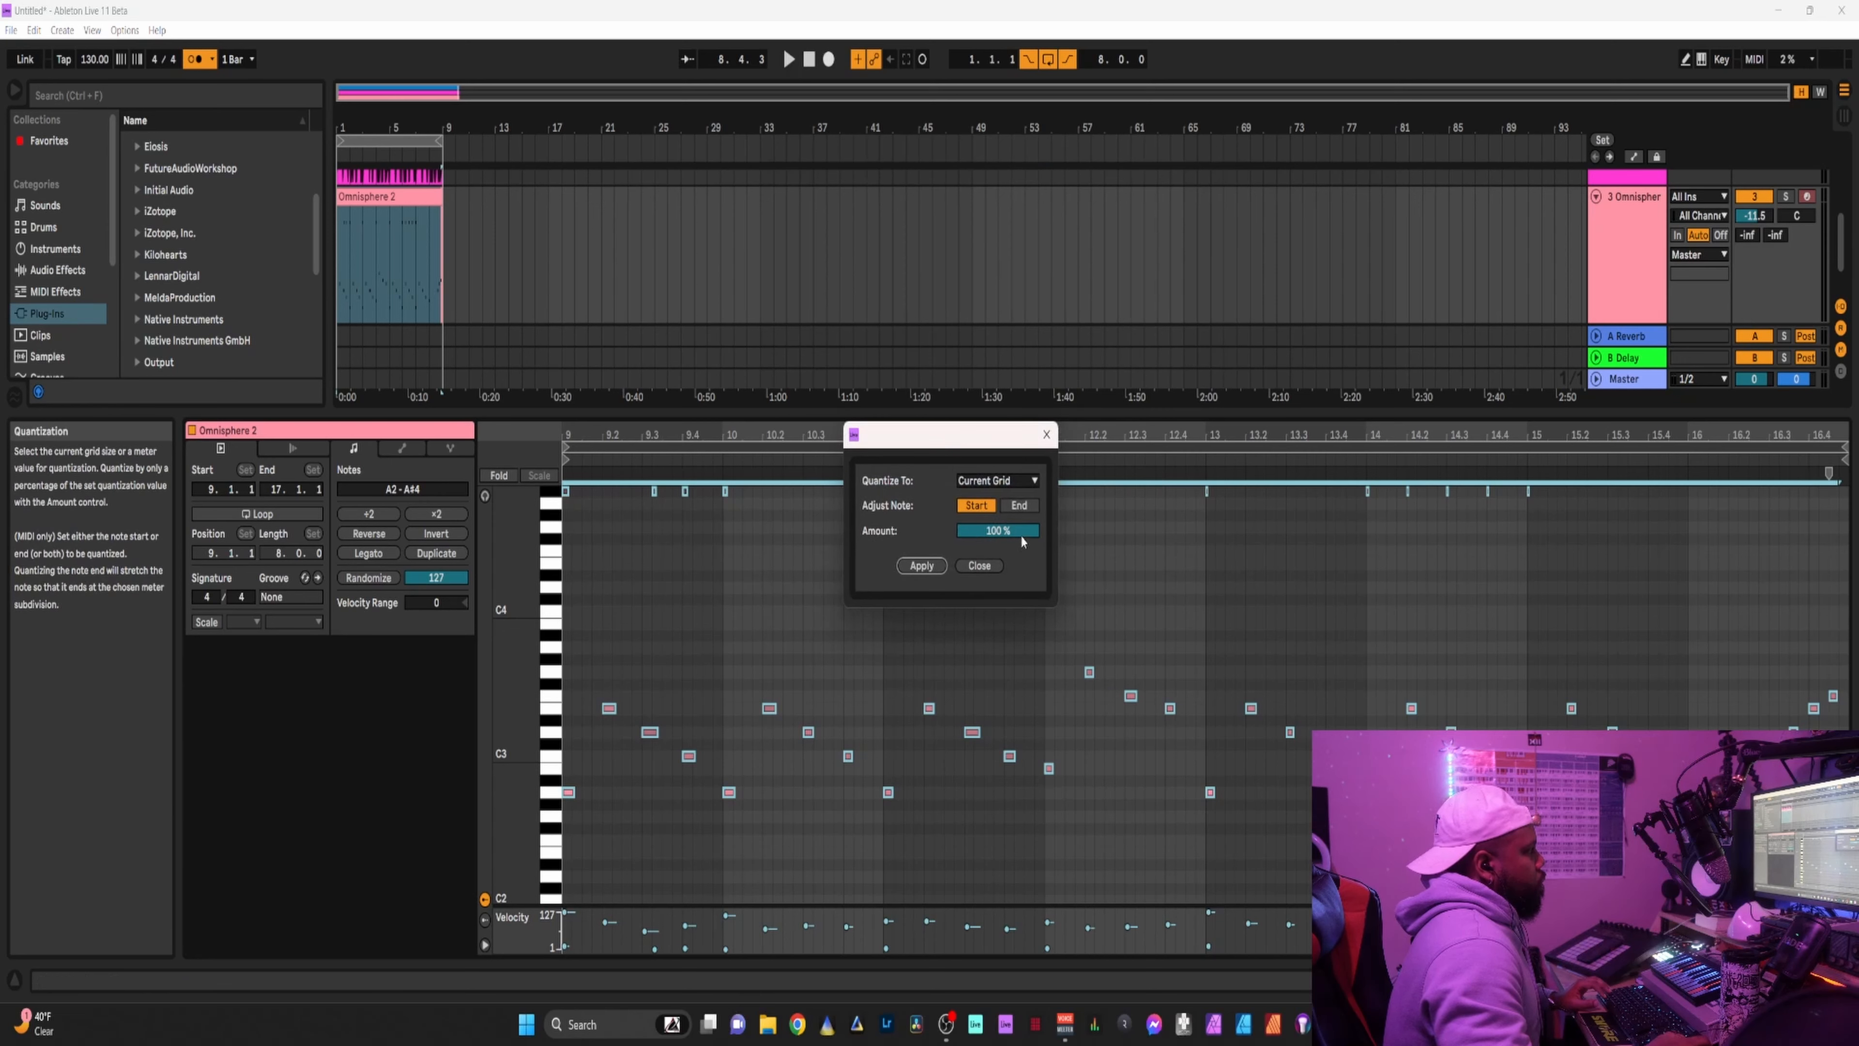
left_click_drag(1008, 534, 1008, 554)
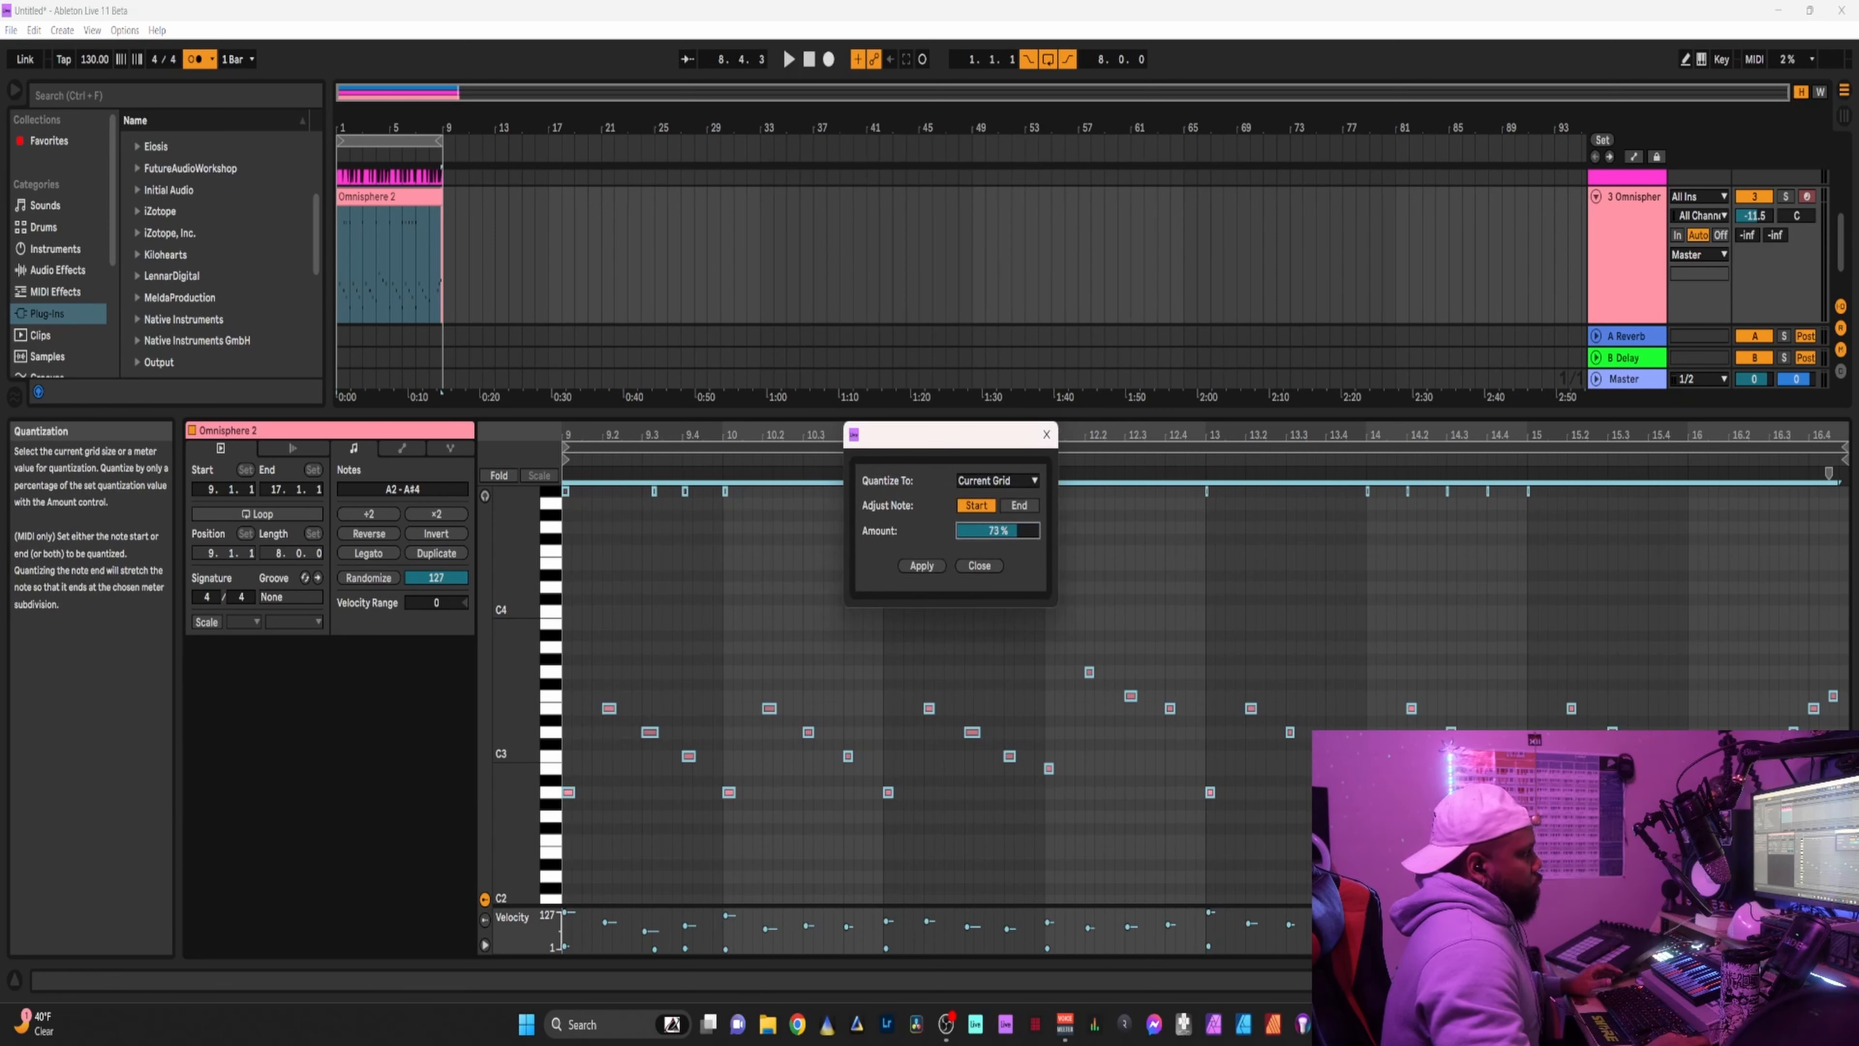
left_click(1019, 478)
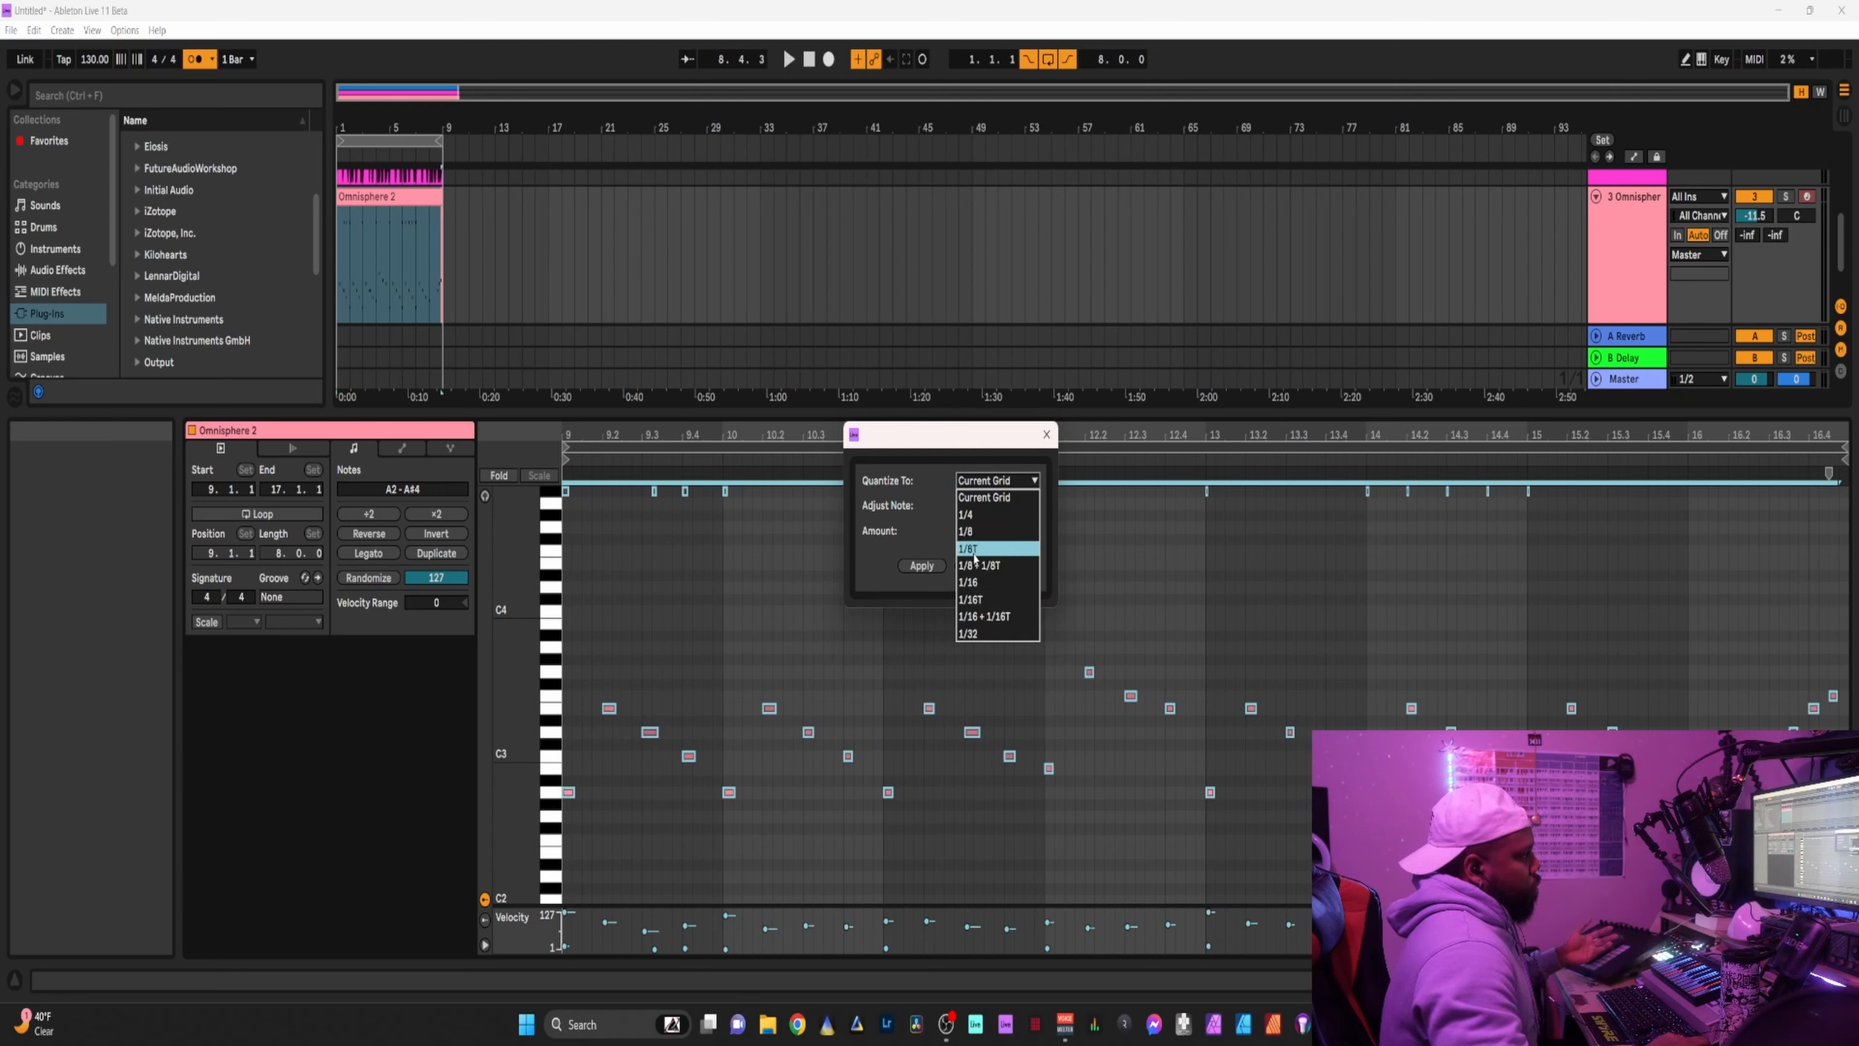
left_click(953, 570)
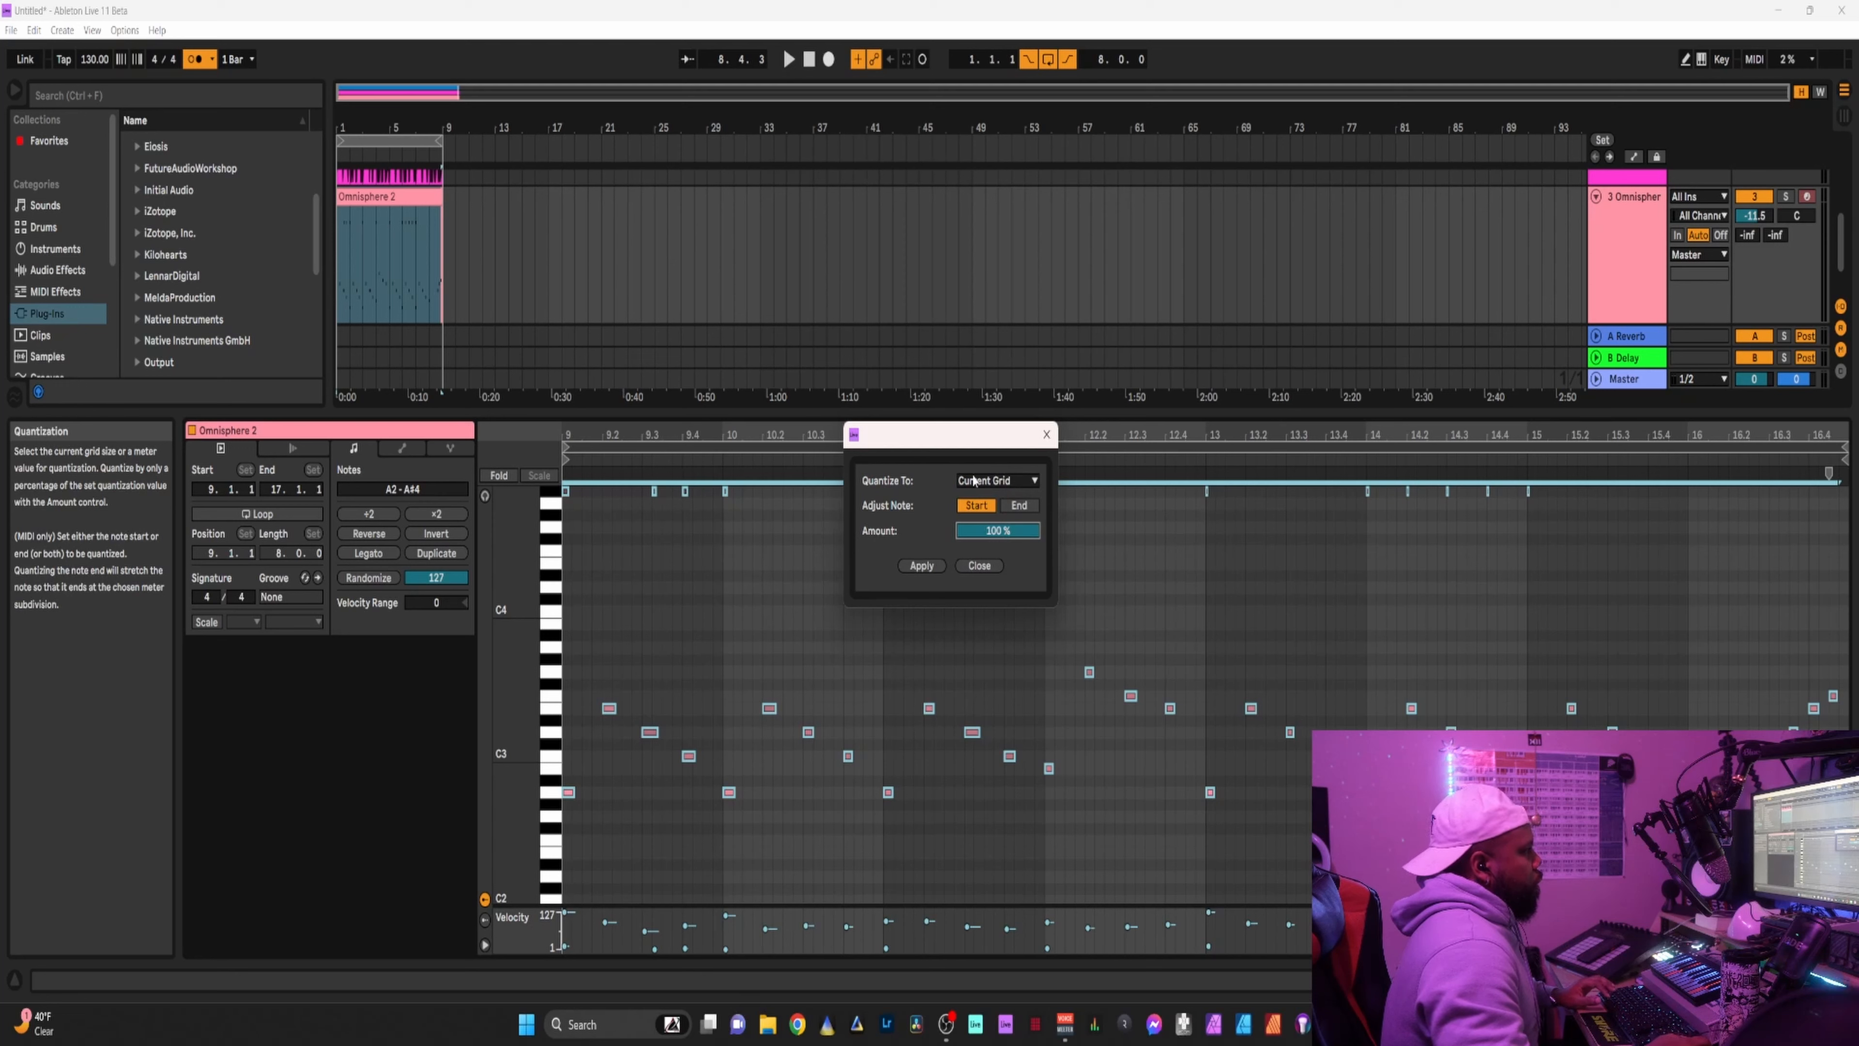
left_click(982, 569)
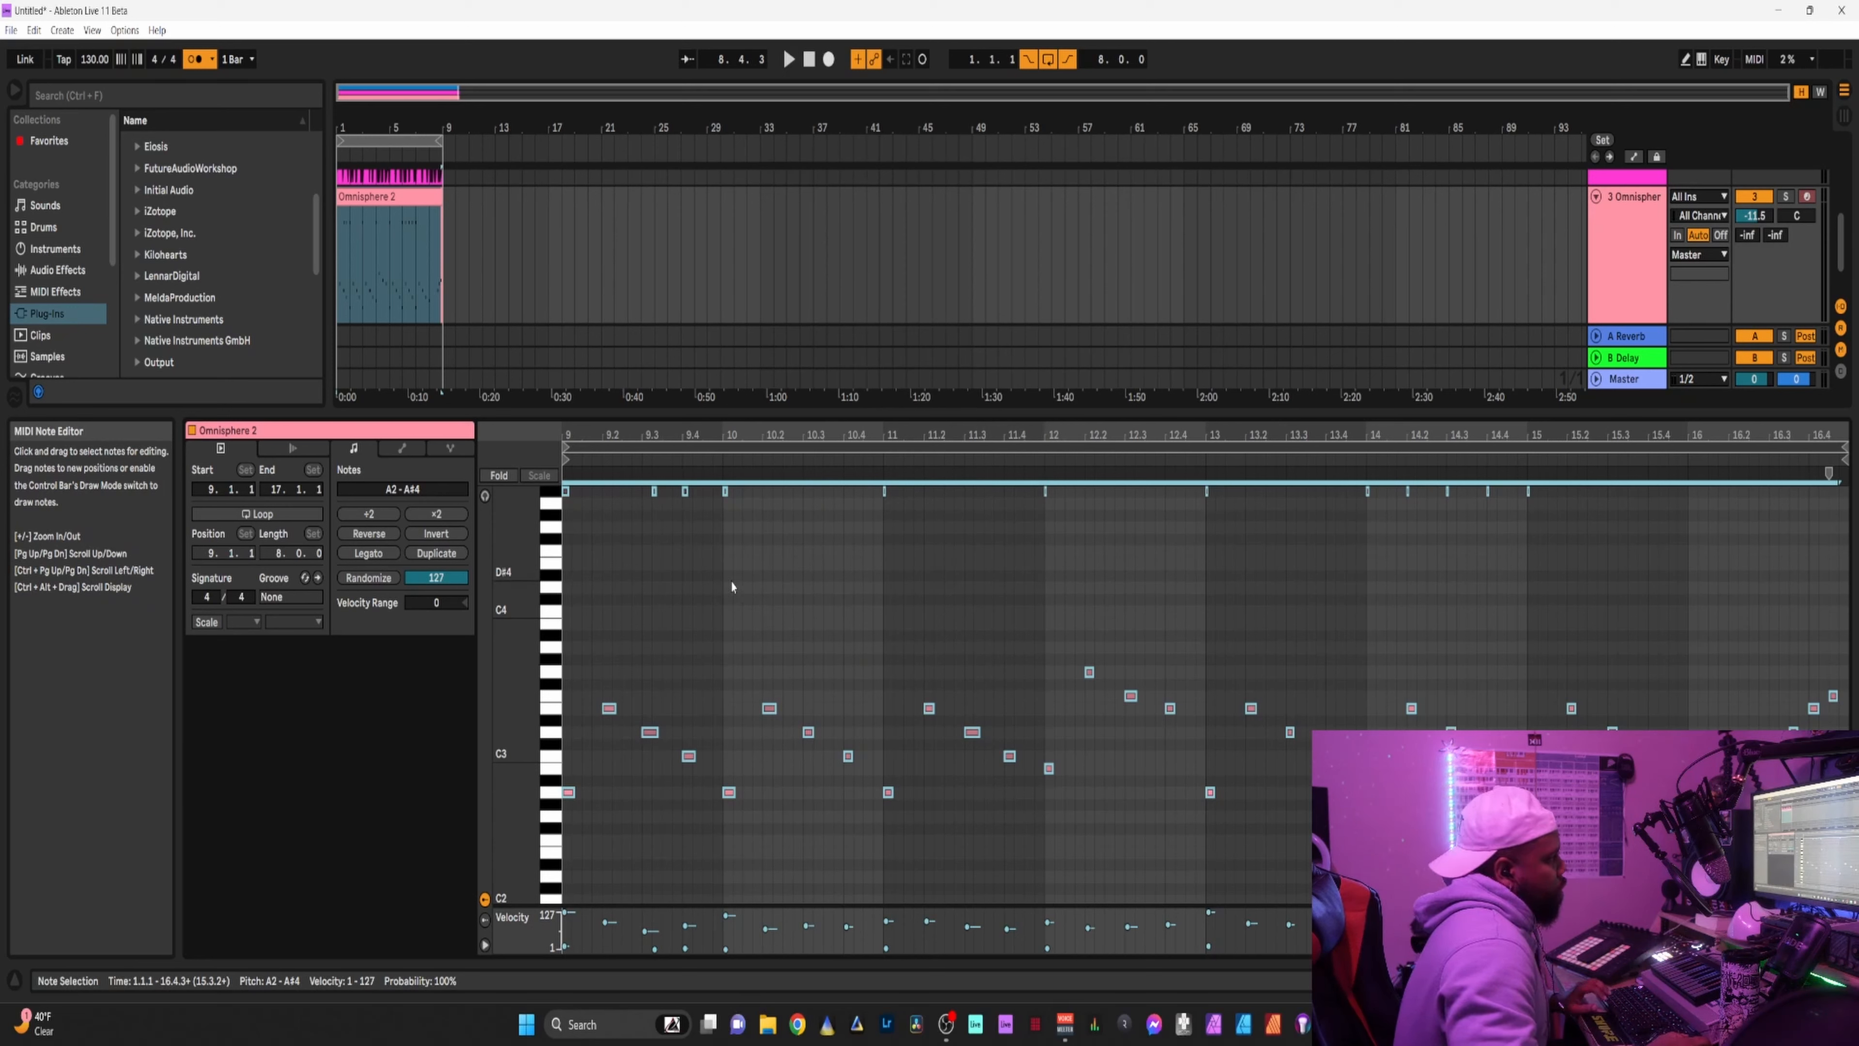
Play the Omnisphere clip and delete its row of stray short A#4 notes above the melody.
key("space")
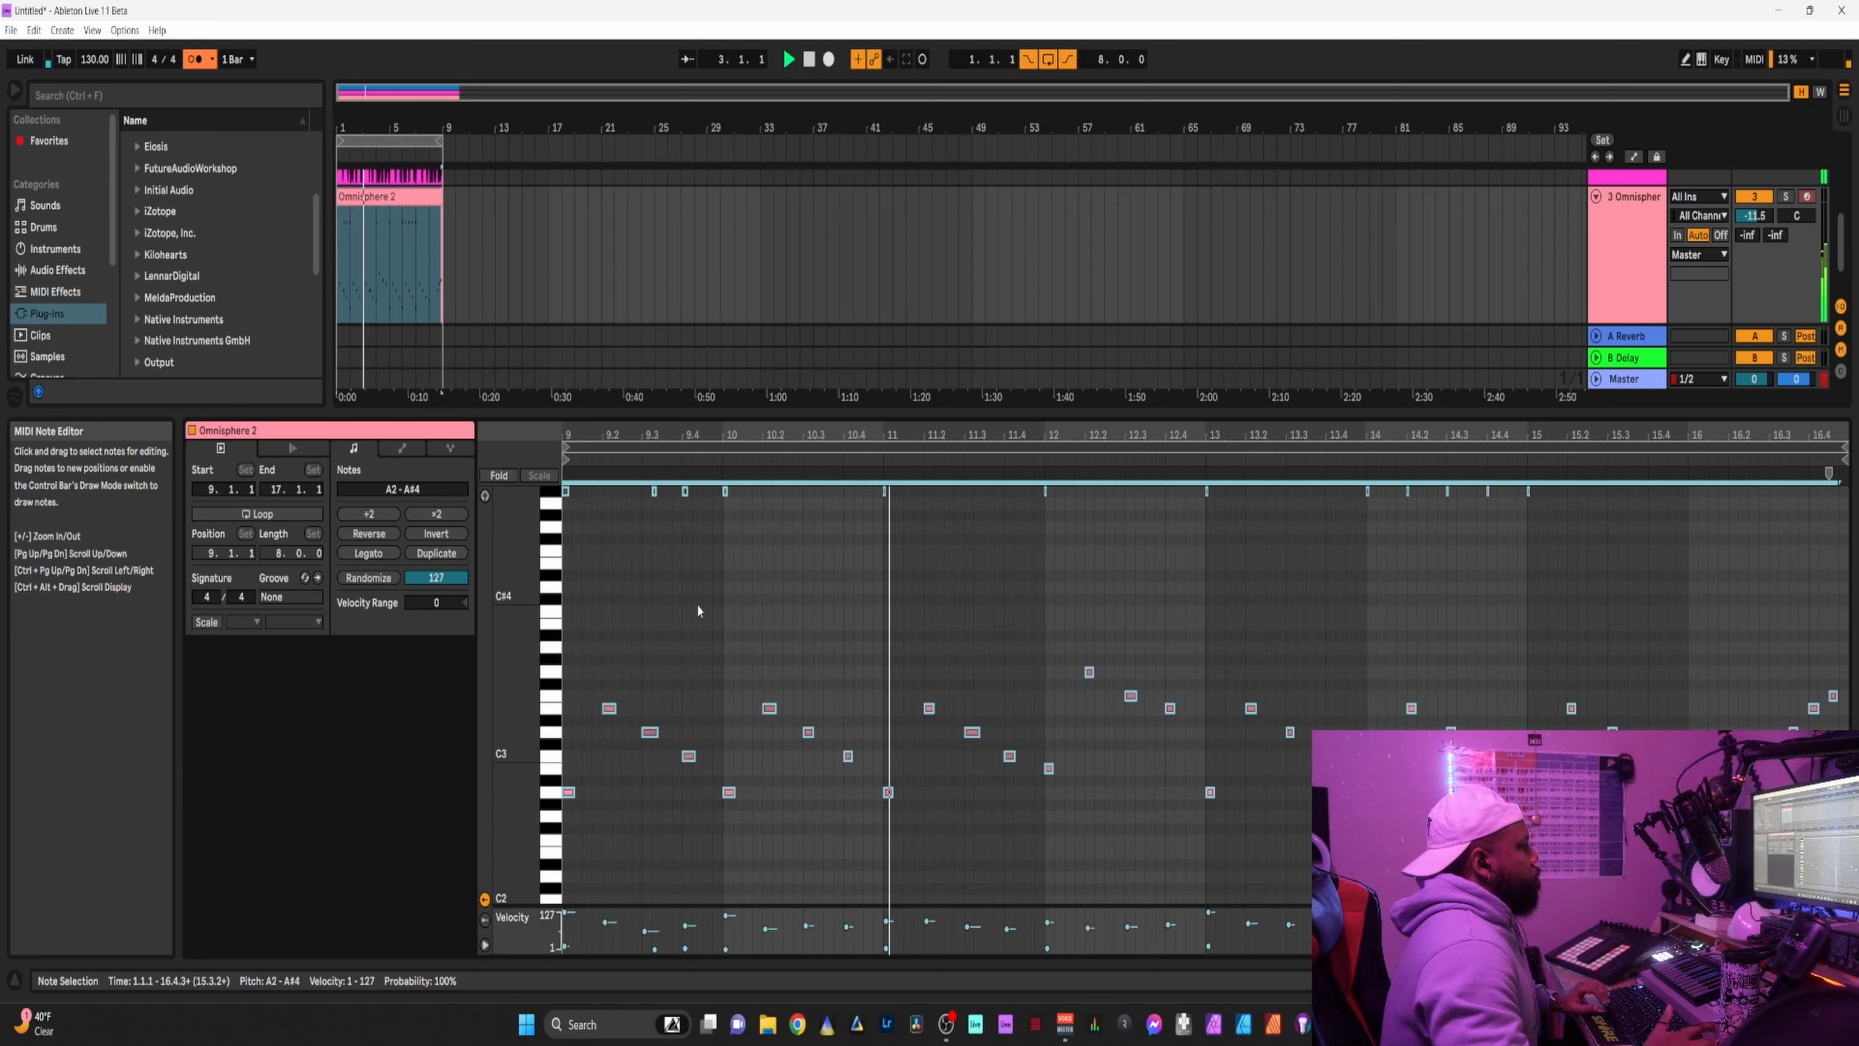
scroll(824, 620, "up", 1)
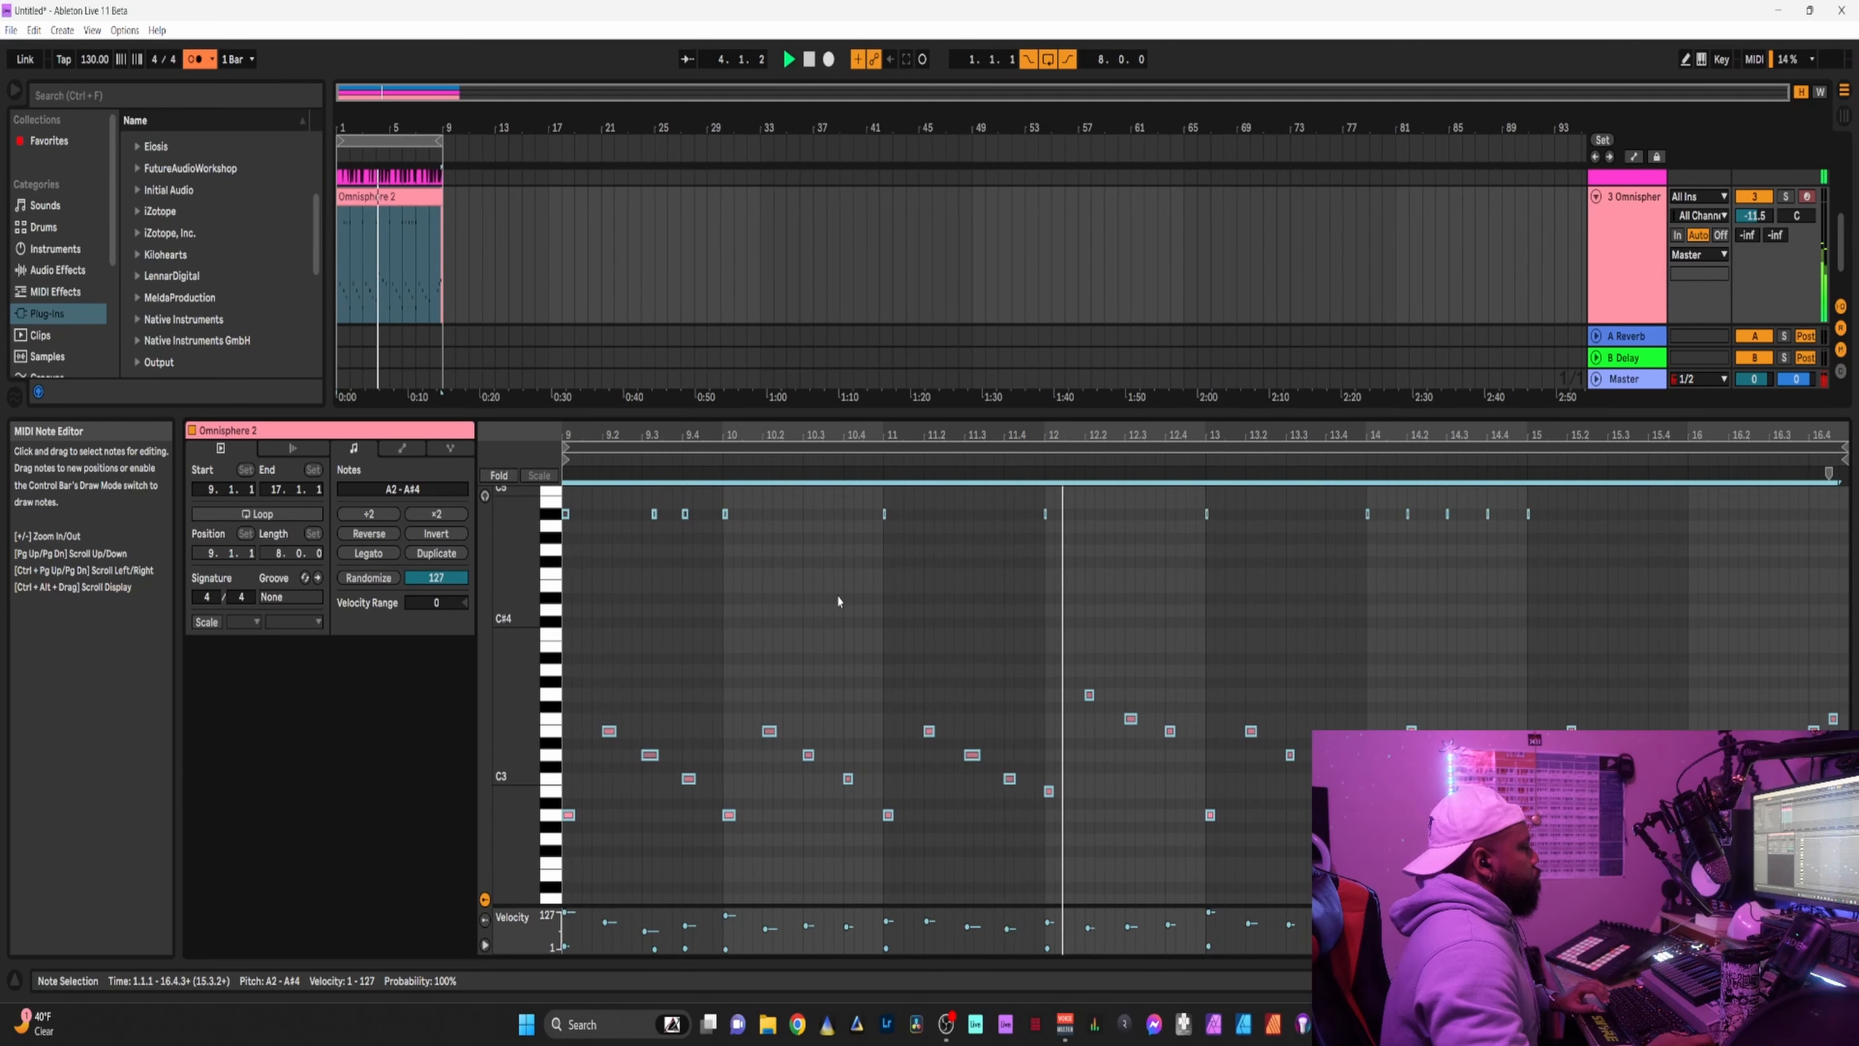
left_click(1647, 487)
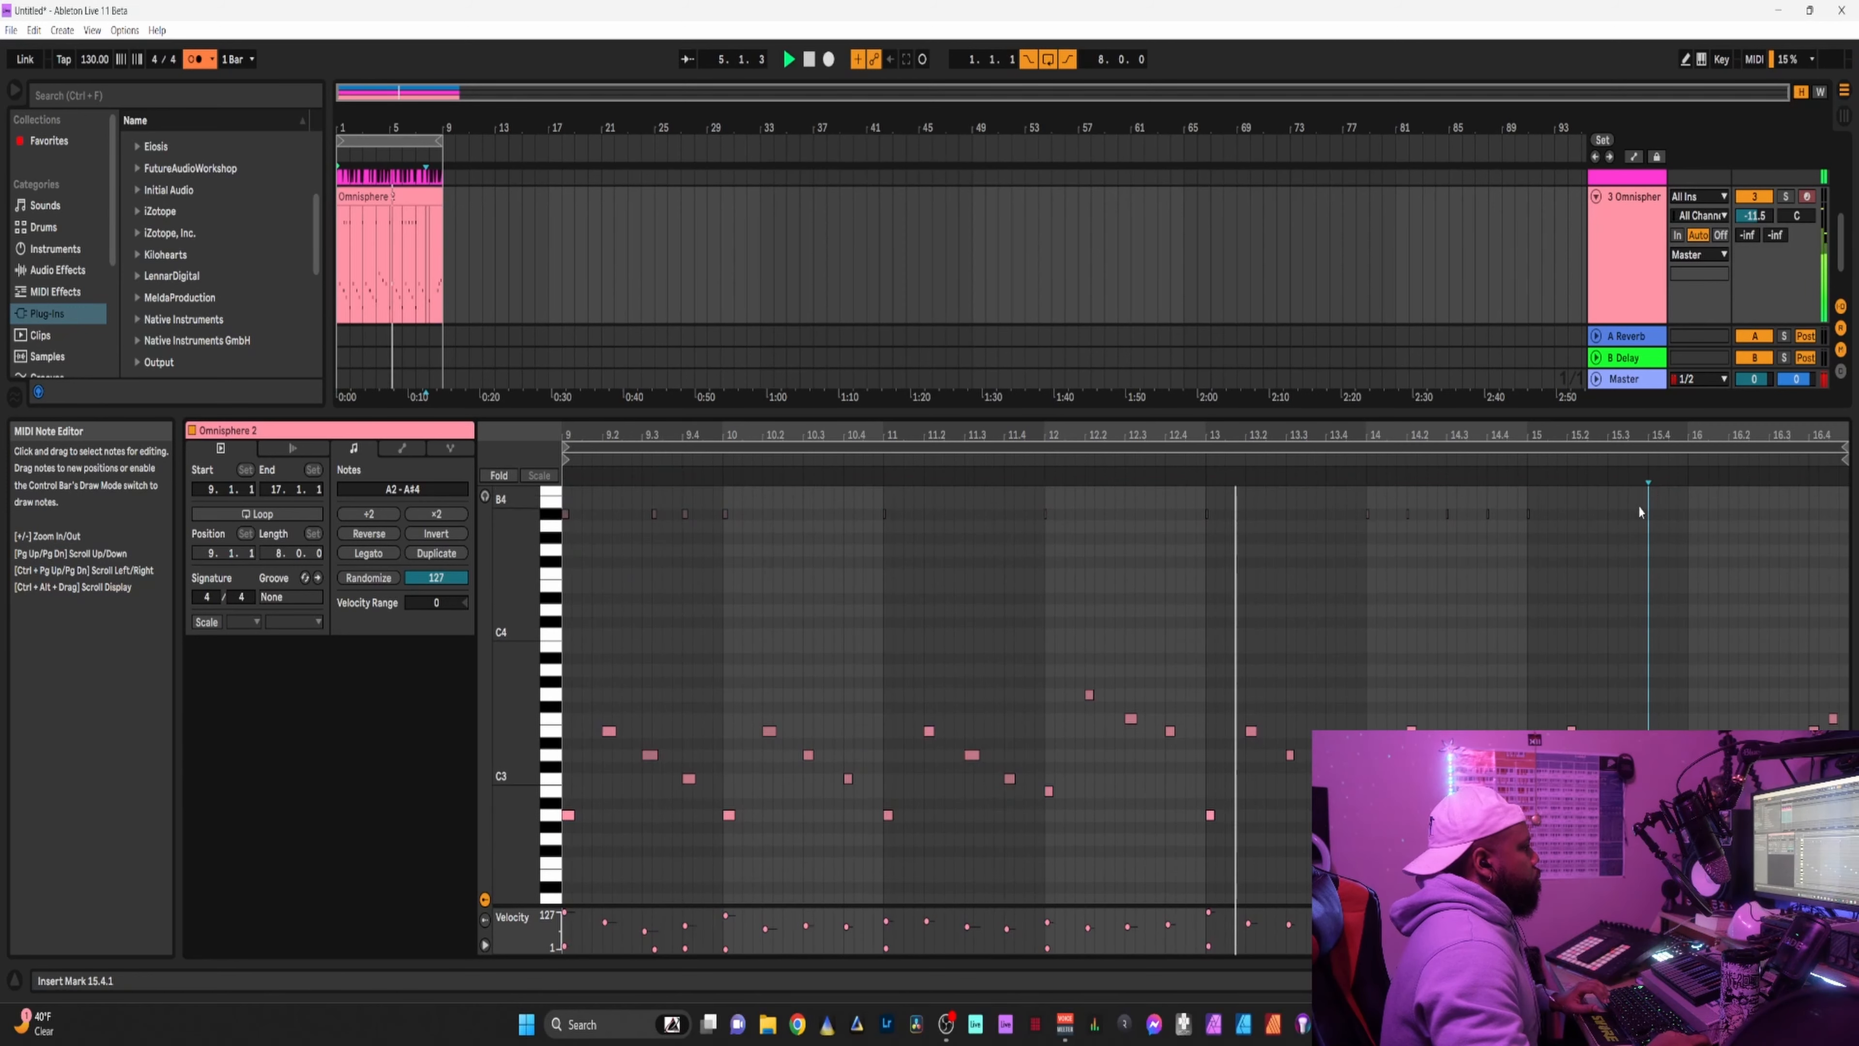
left_click_drag(1633, 525, 519, 506)
key("Delete")
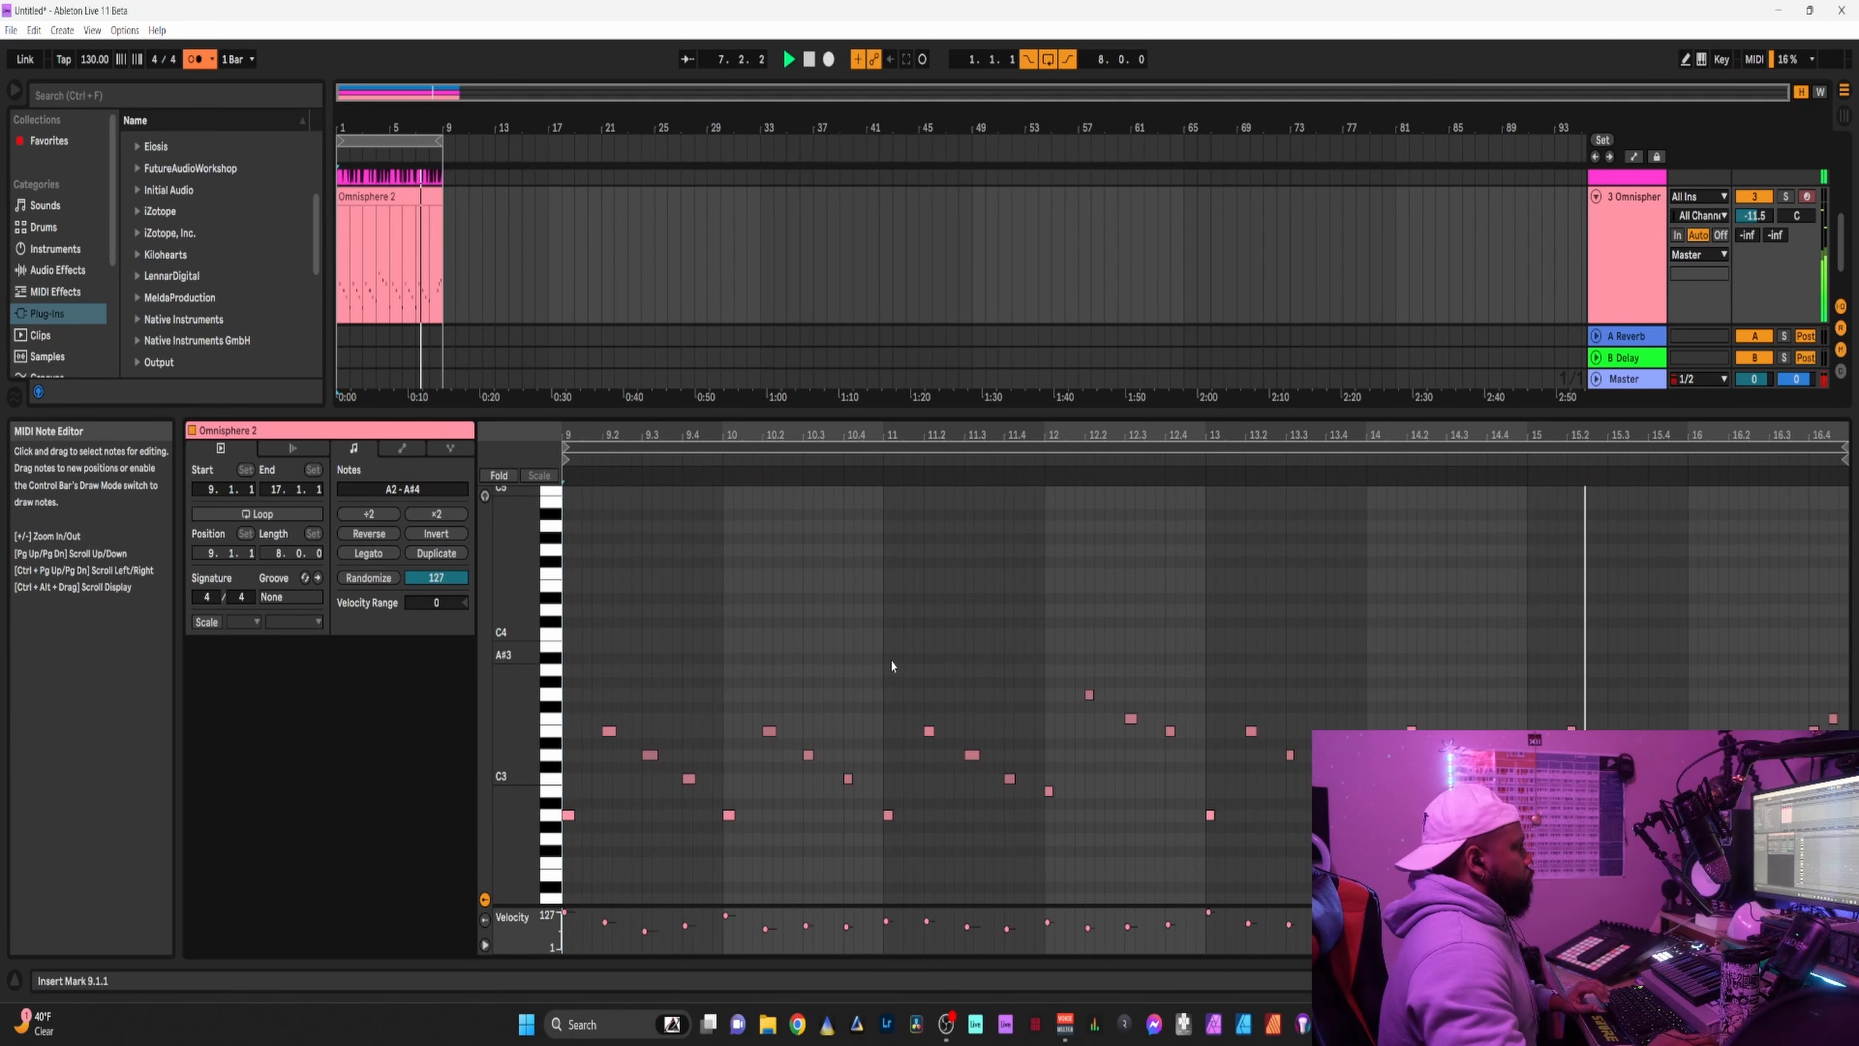
scroll(893, 663, "down", 4)
left_click(846, 609)
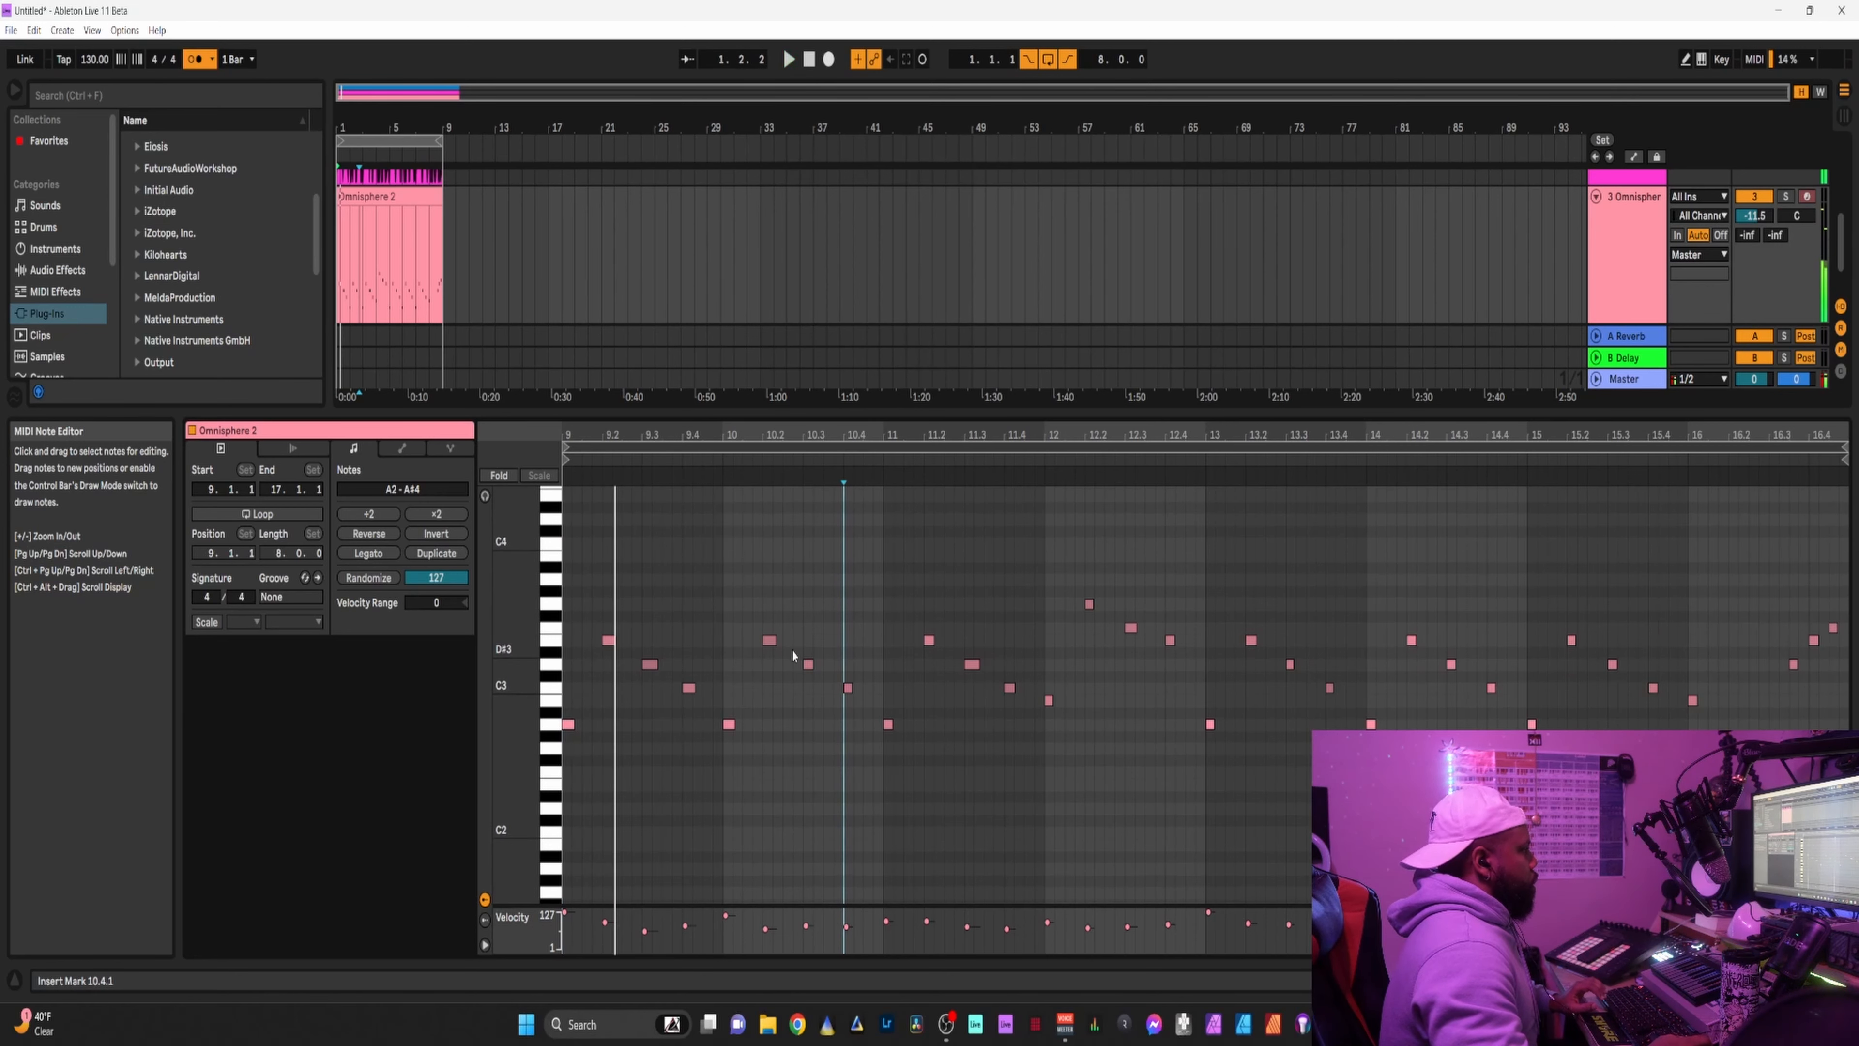
scroll(708, 617, "up", 4)
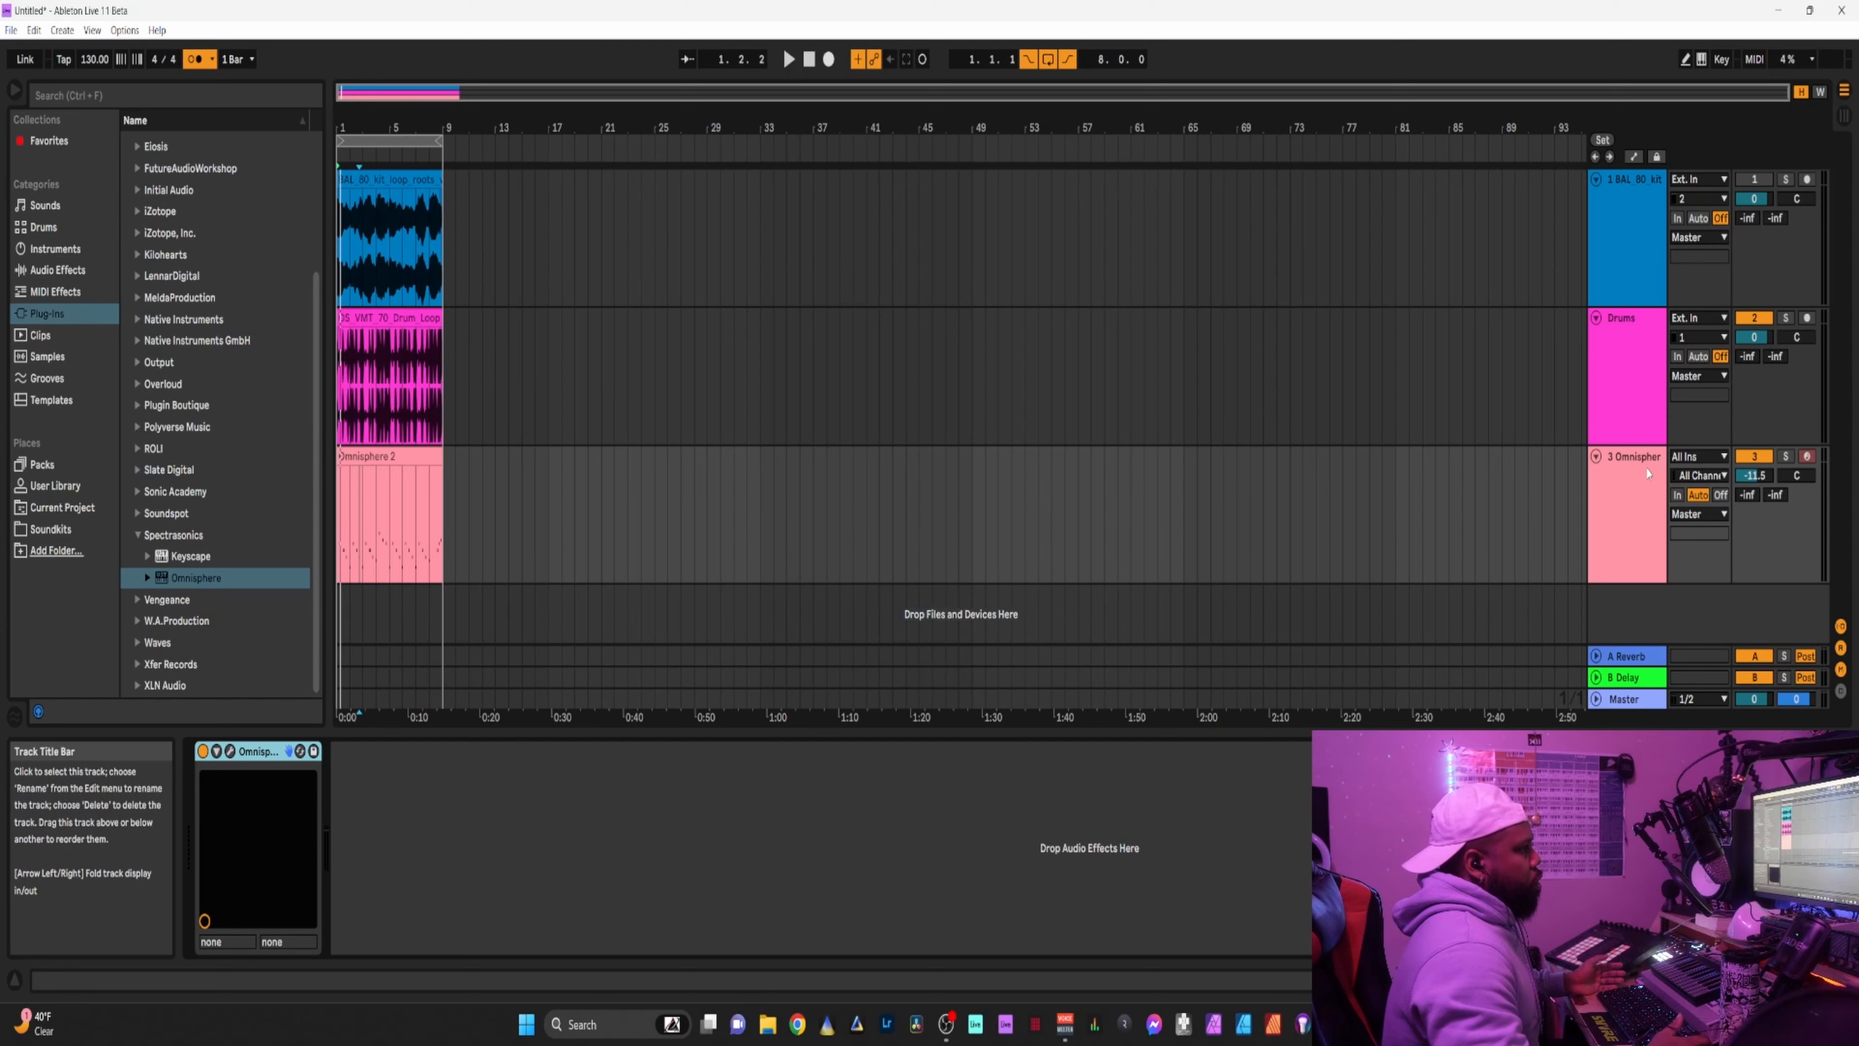
Review the vocal and drum audio tracks and examine the vocal loop clip's waveform and warp settings.
left_click(1643, 362)
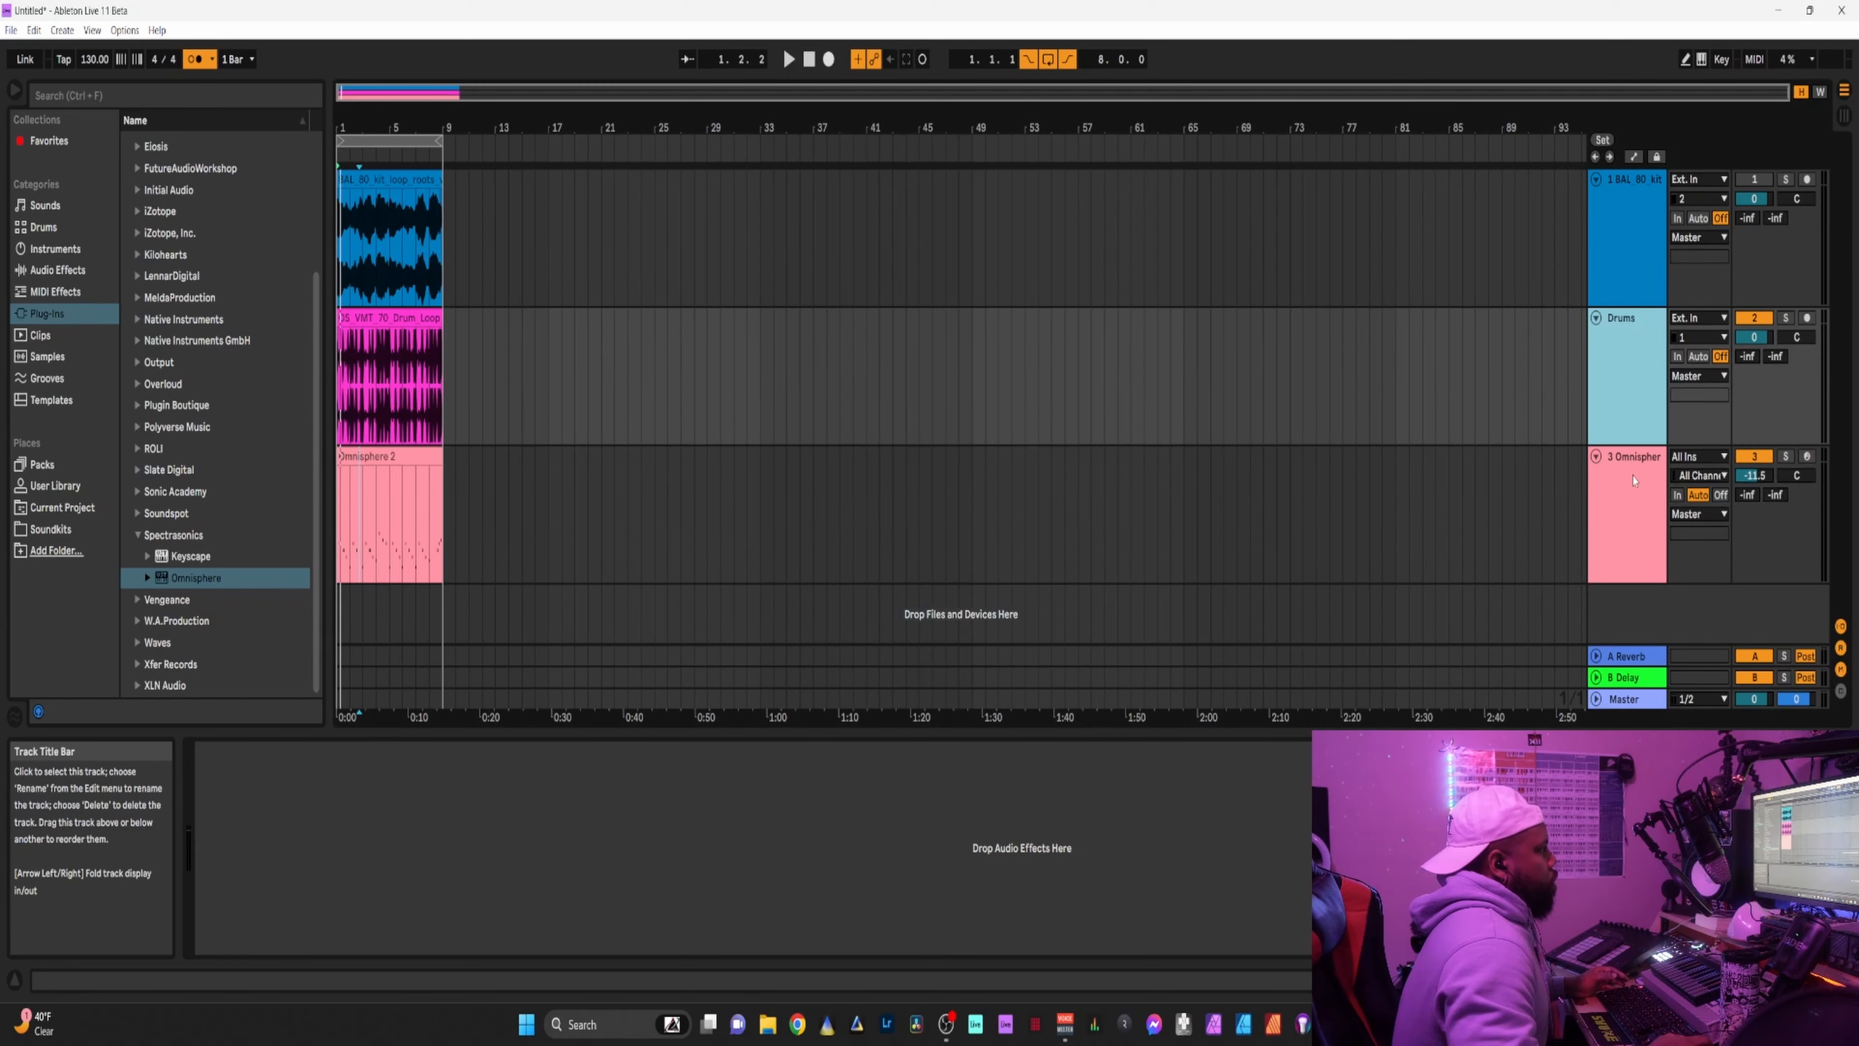
left_click(1630, 237)
left_click(1620, 353)
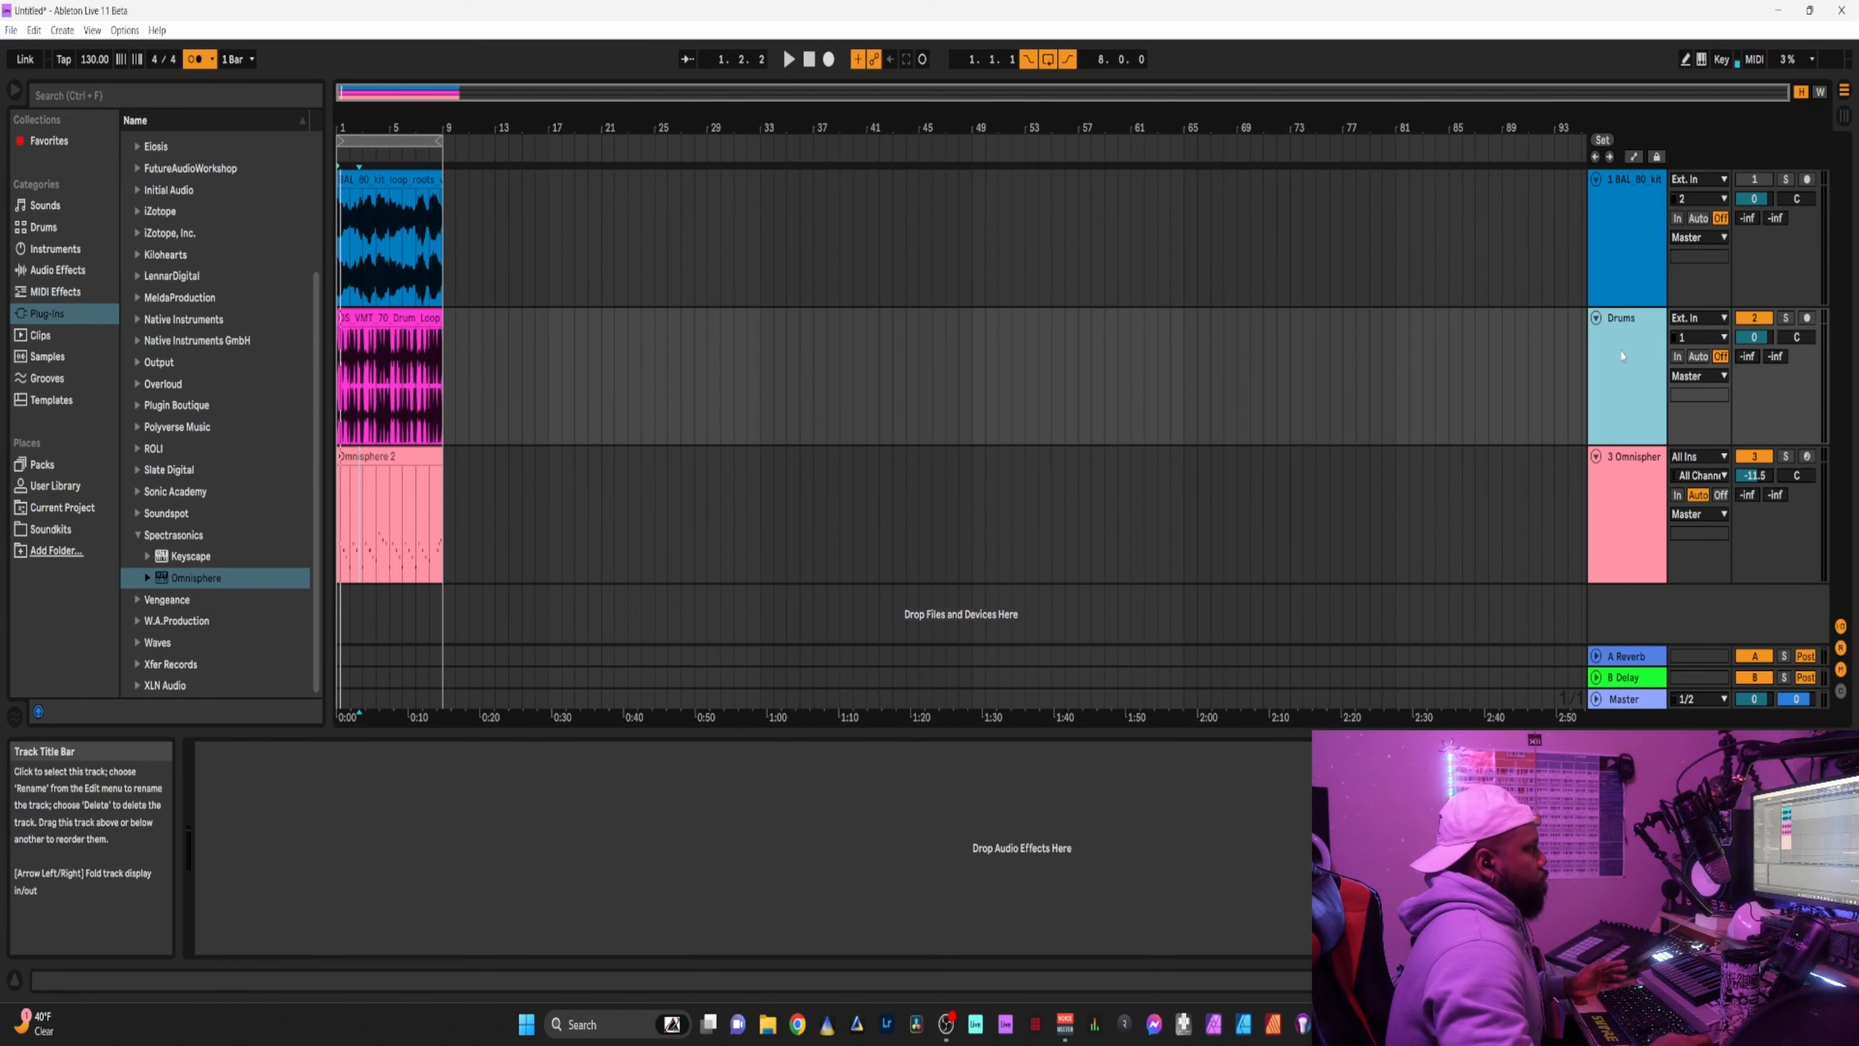
left_click(383, 318)
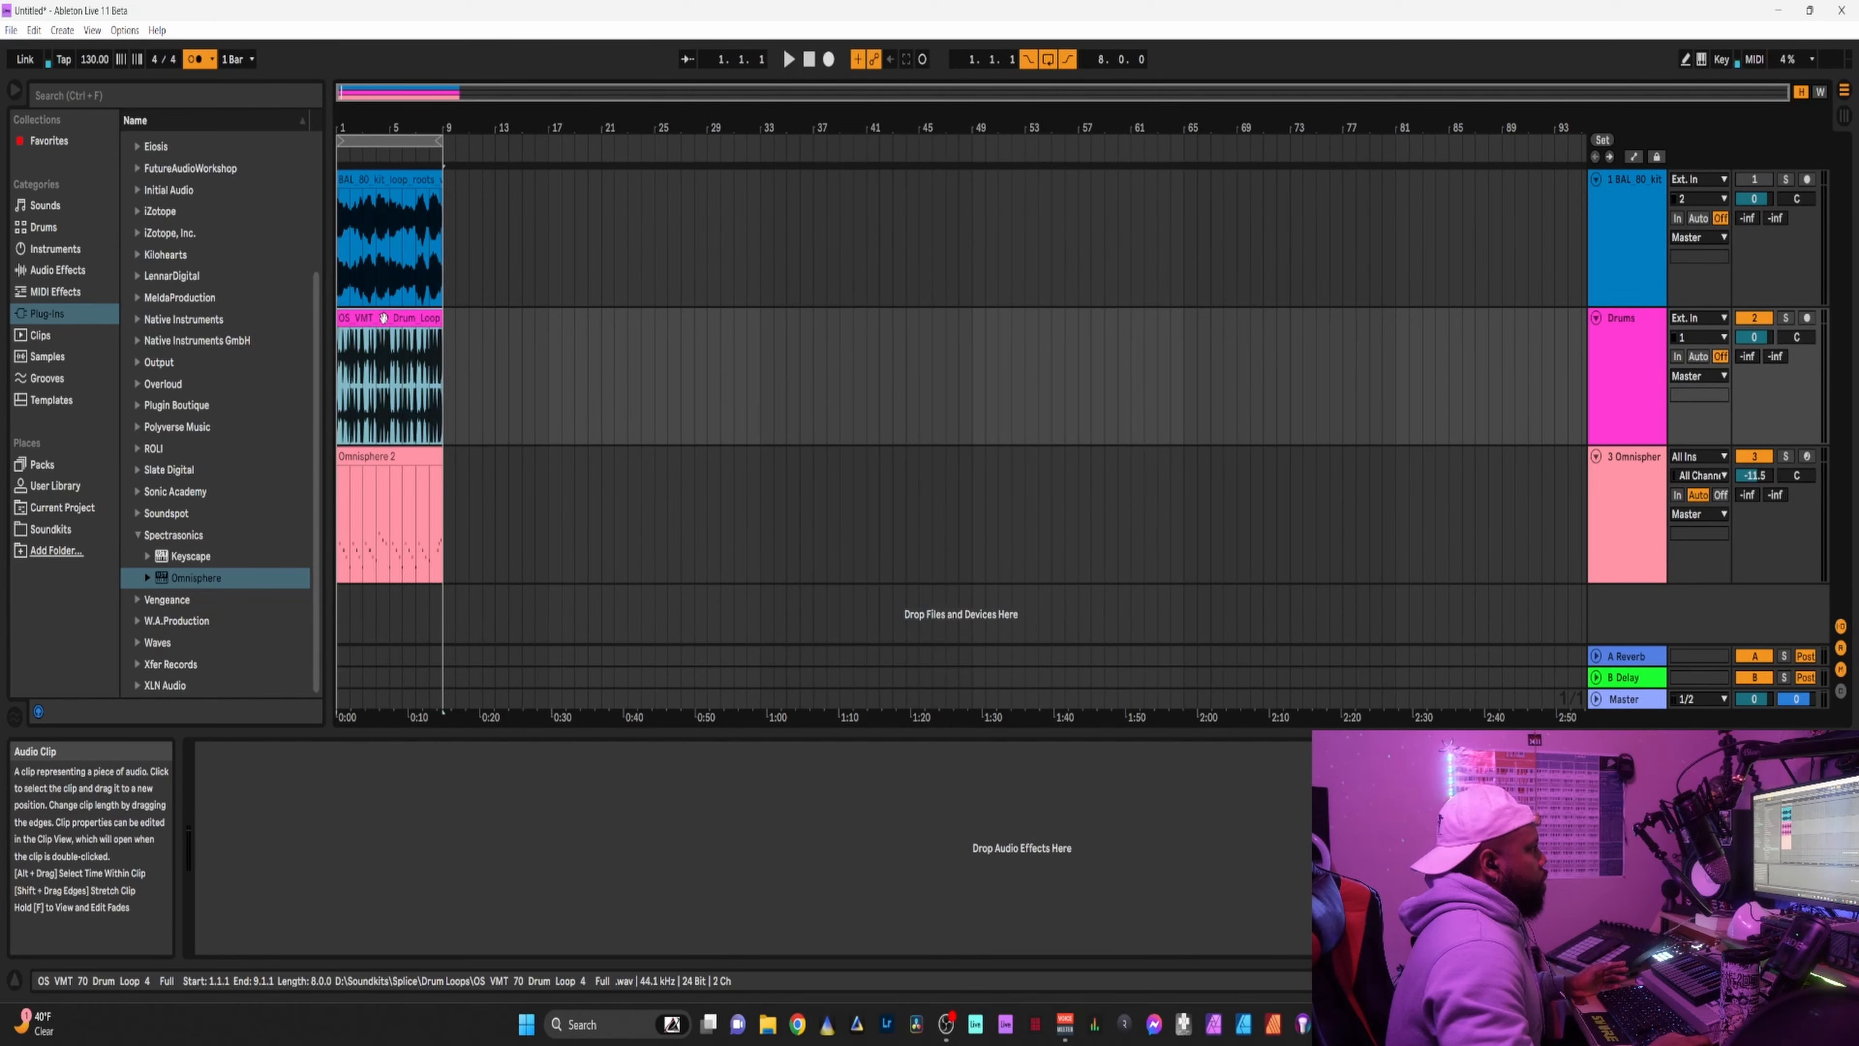
double_click(423, 180)
scroll(408, 313, "down", 1)
scroll(408, 312, "down", 2)
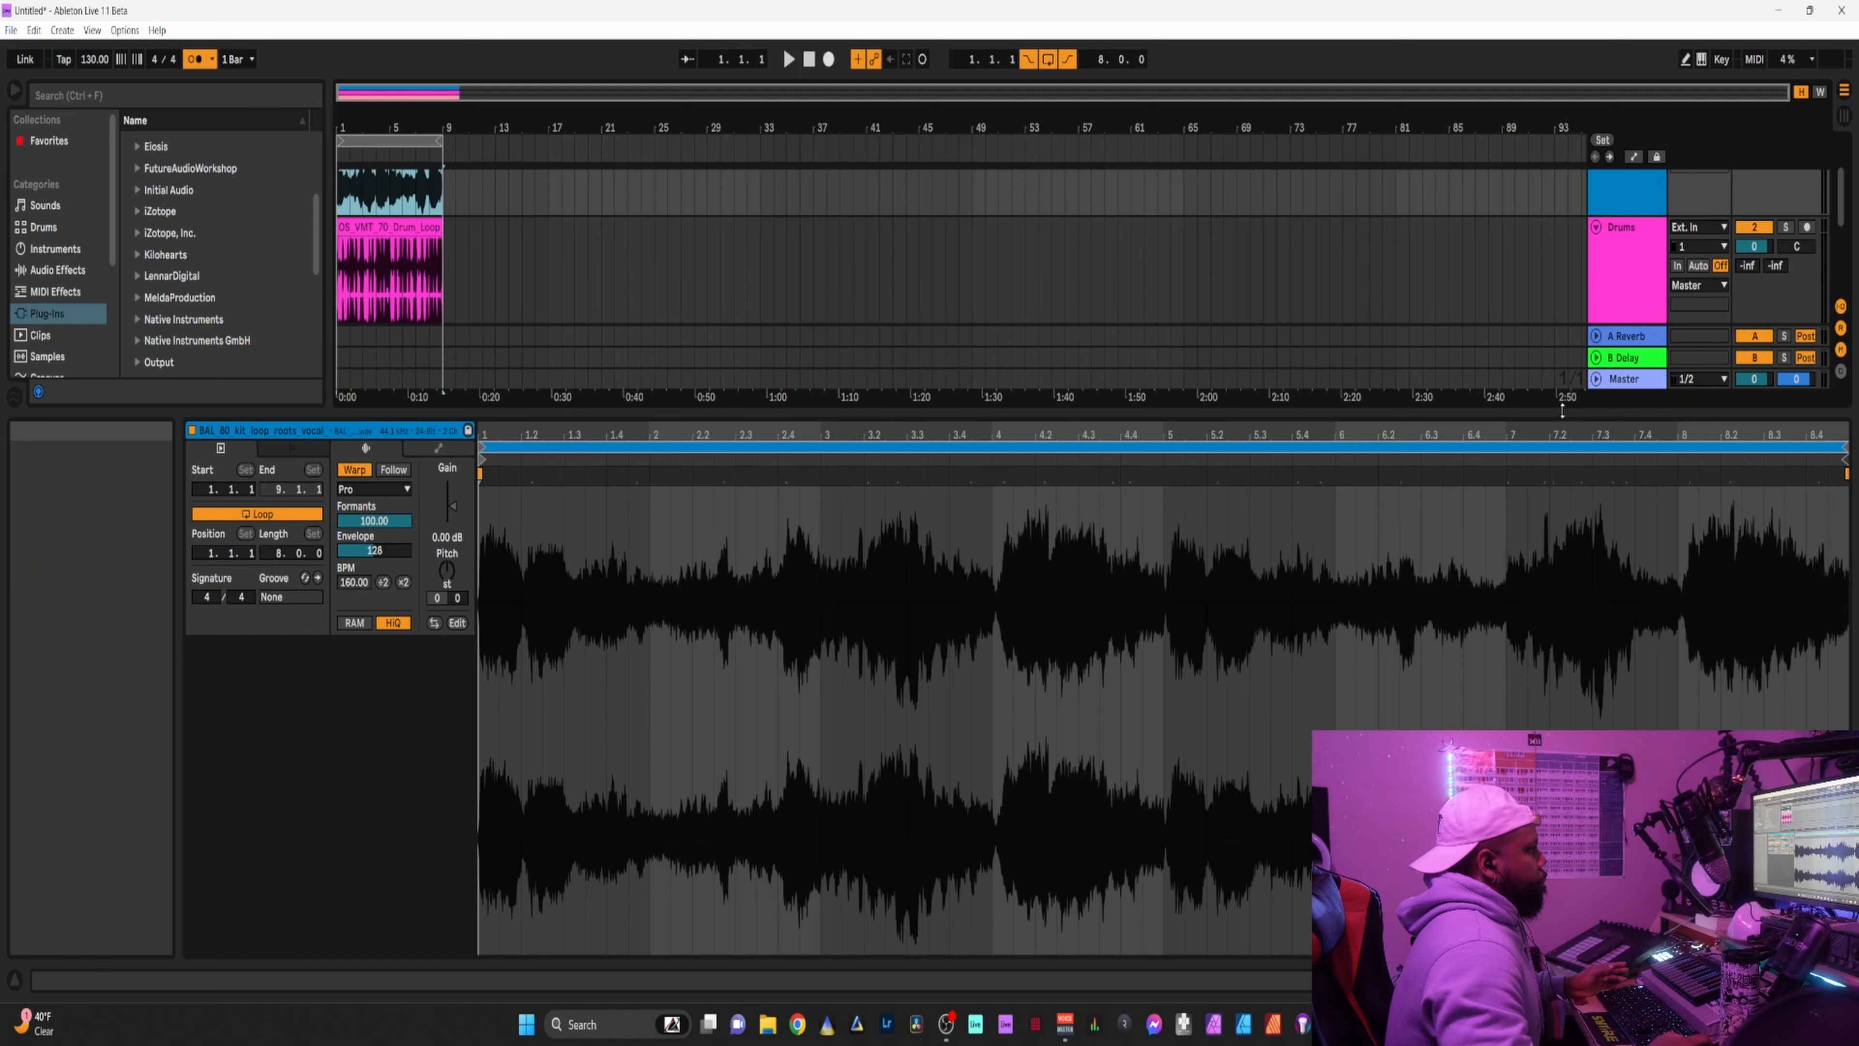
scroll(1674, 298, "down", 2)
left_click(1674, 299)
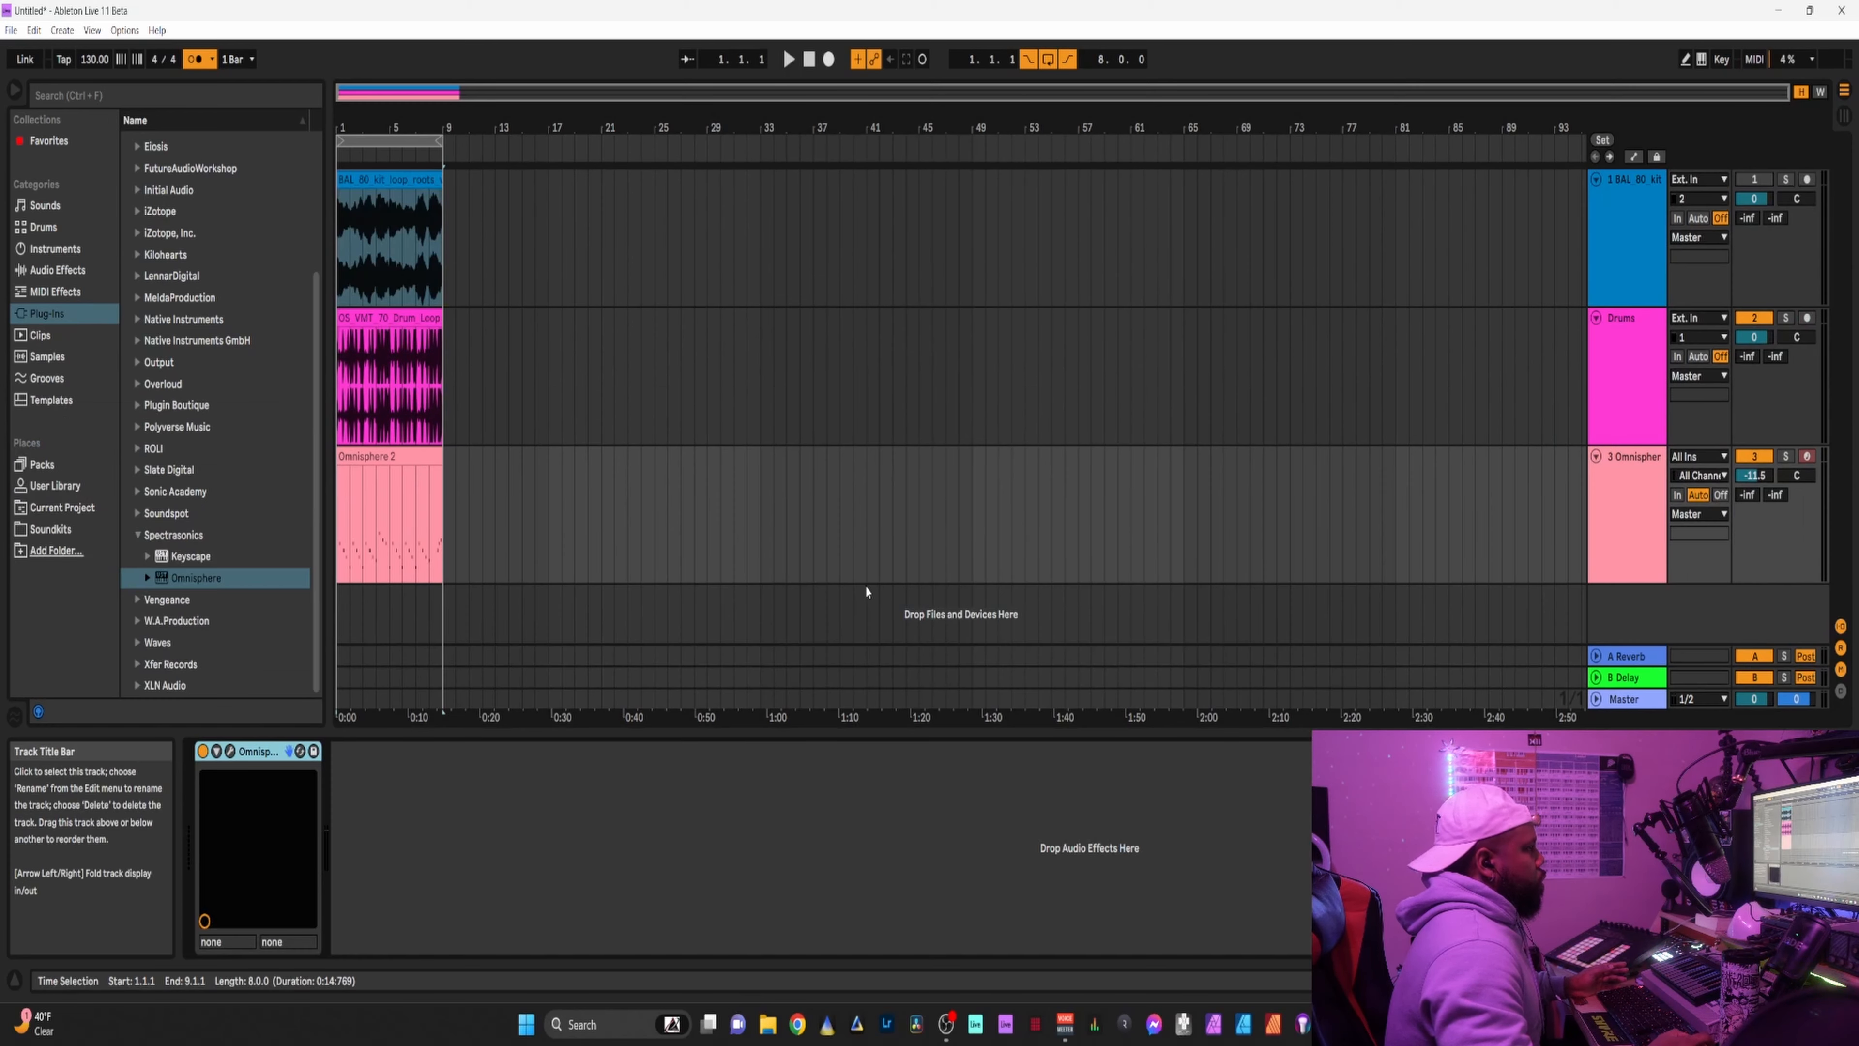
Reopen the Omnisphere window from its track and load the An Honest Heart patch in the Guitars category.
left_click(1622, 482)
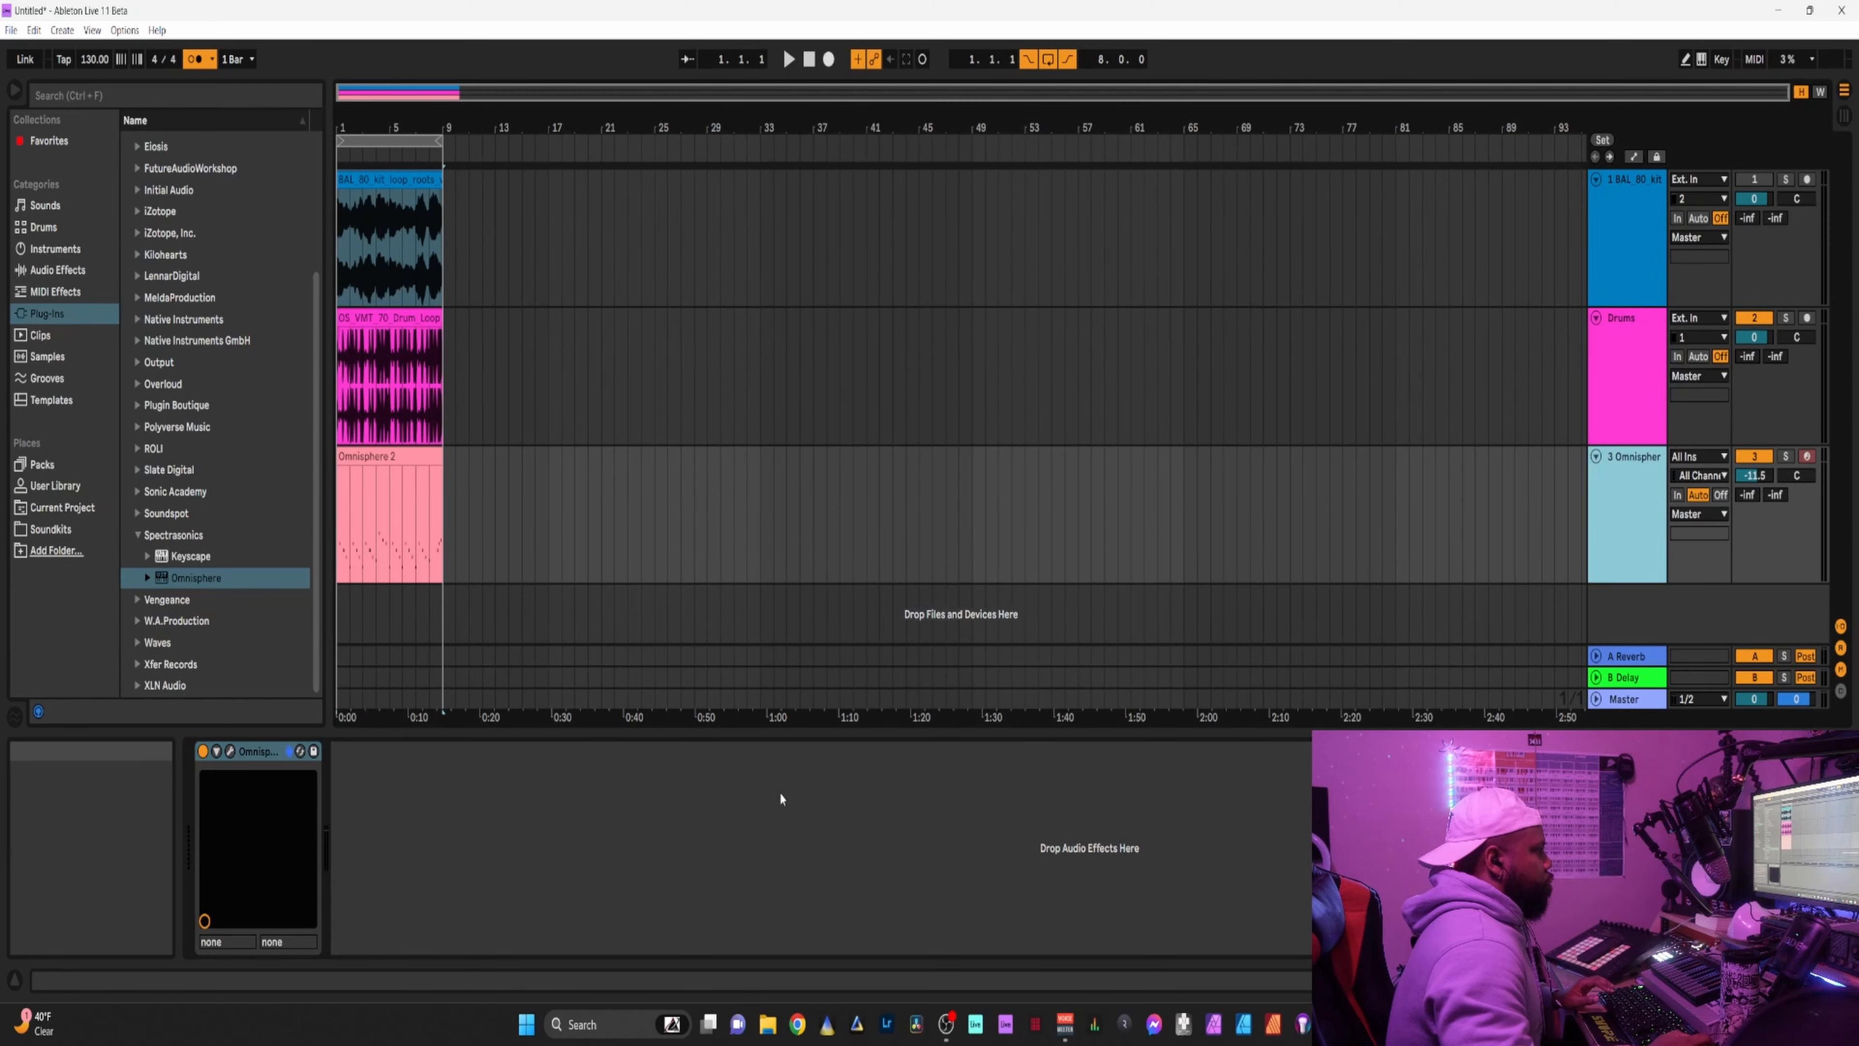
left_click(231, 752)
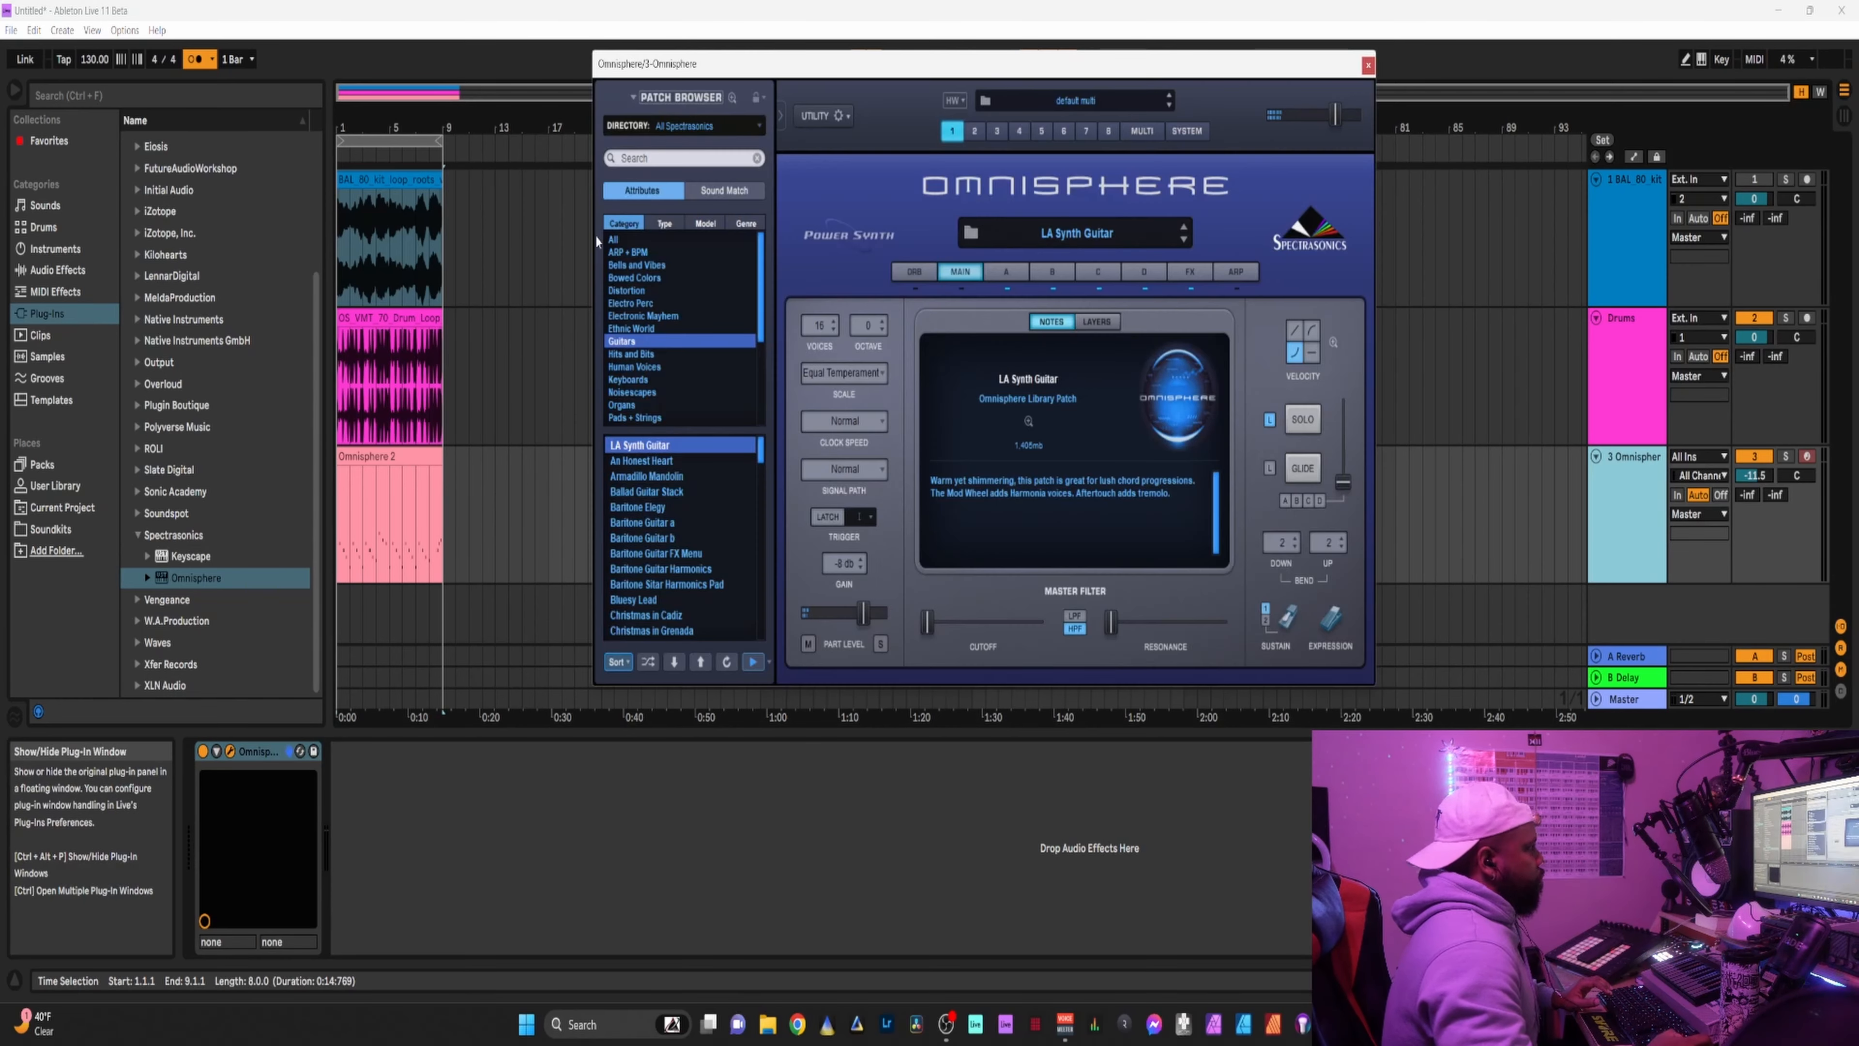
left_click(660, 461)
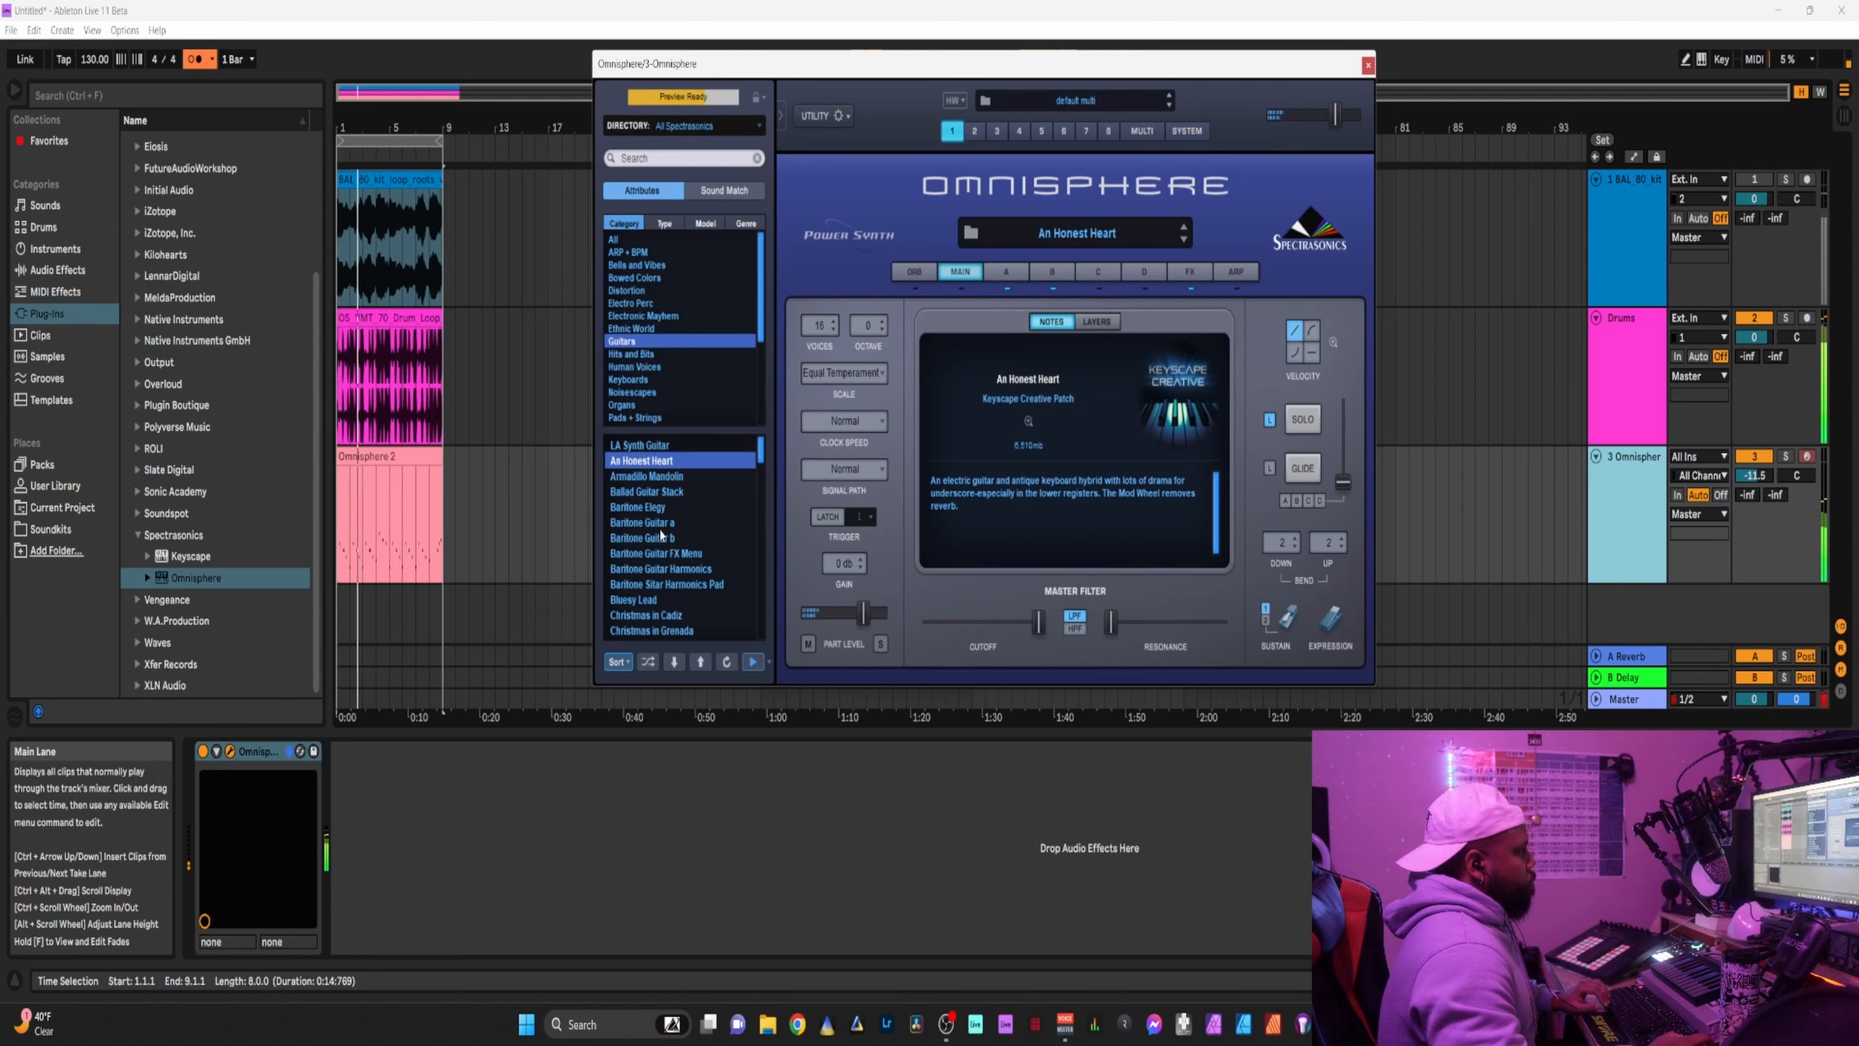
Try the Bluesy Lead and Baritone Guitar a patches, settle on Christmas in Cadiz, and close the Omnisphere window.
left_click(650, 600)
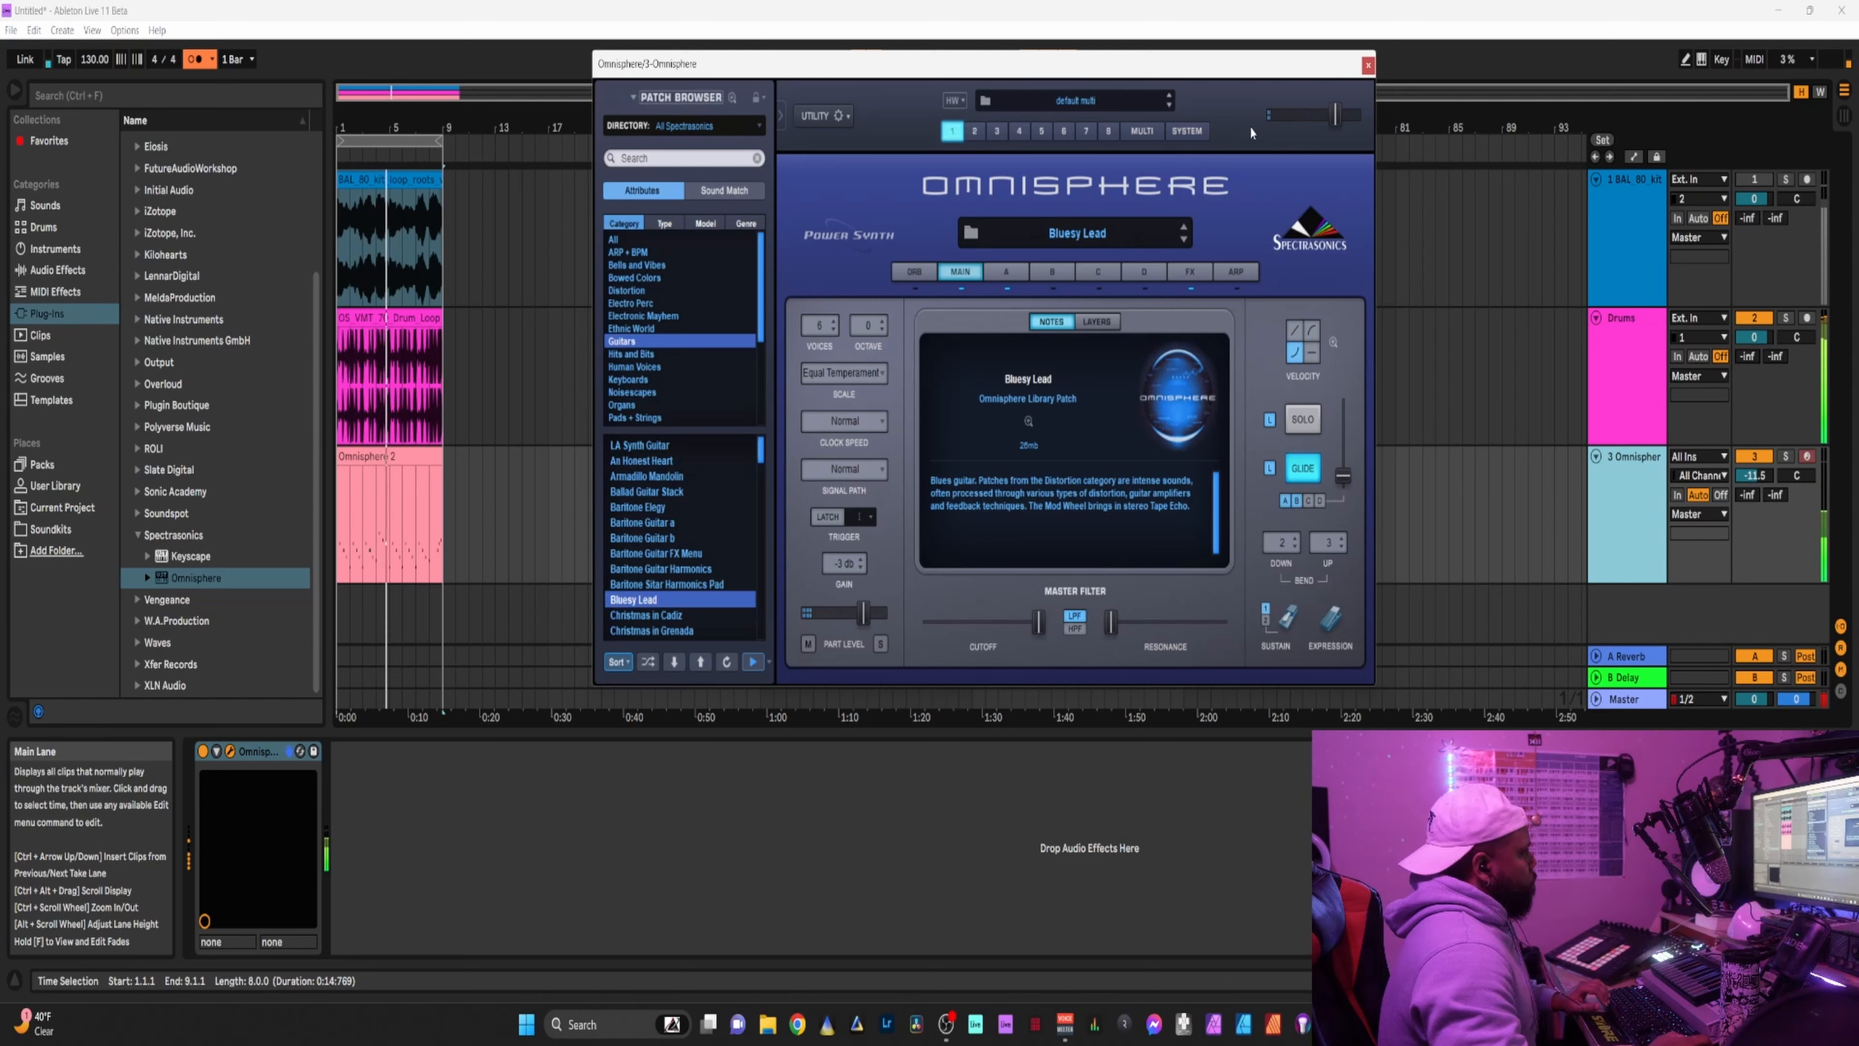
left_click(663, 523)
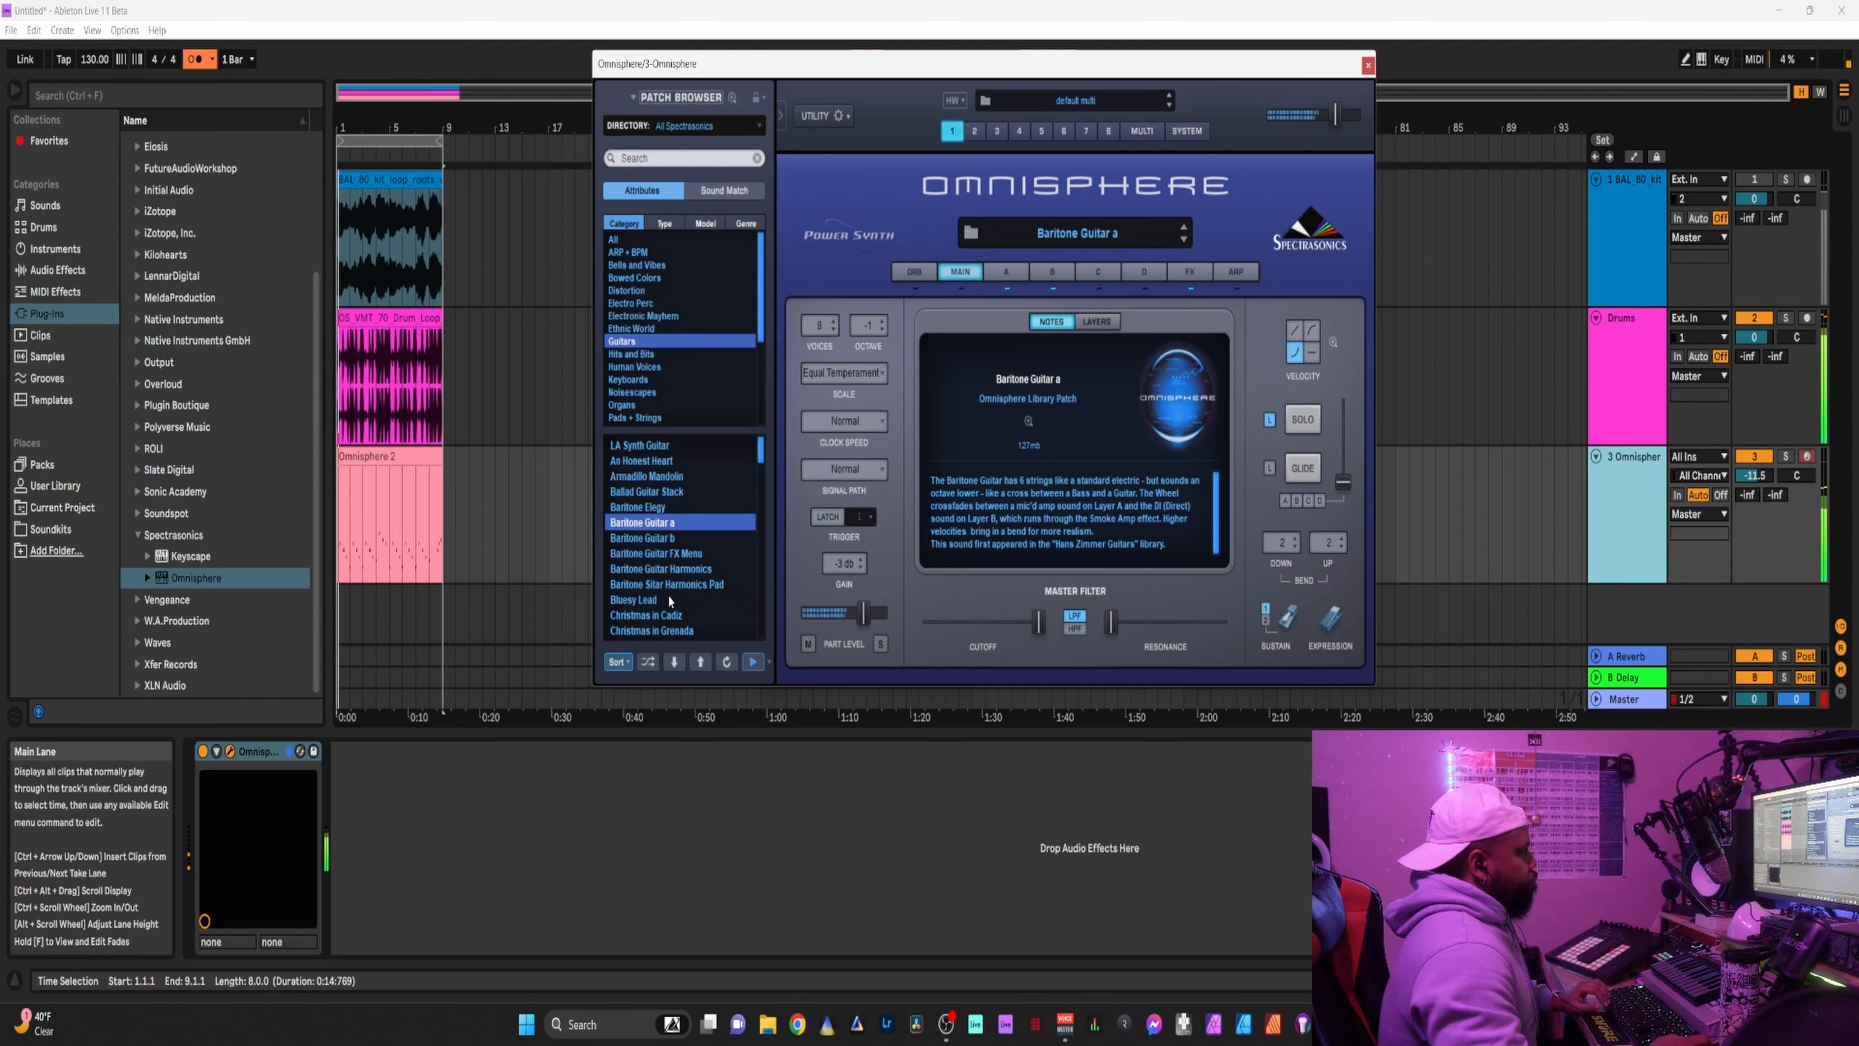
left_click(664, 618)
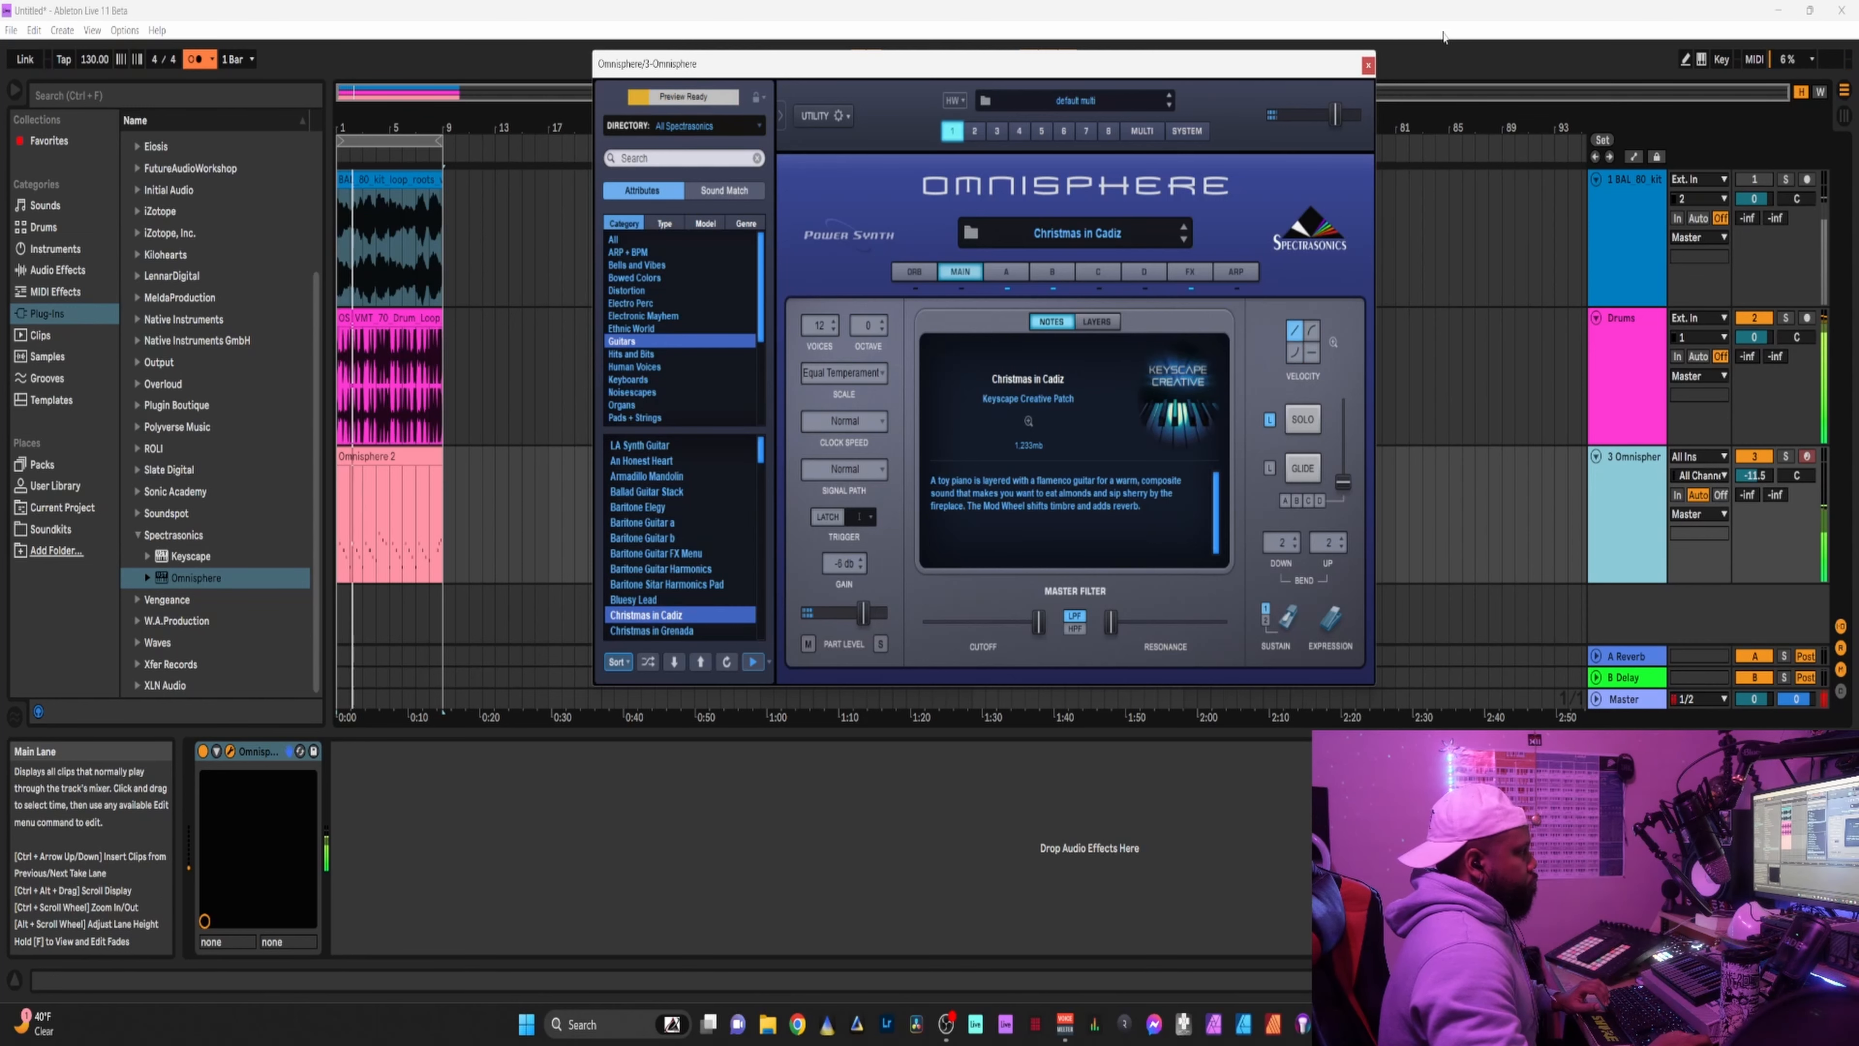
left_click(1367, 66)
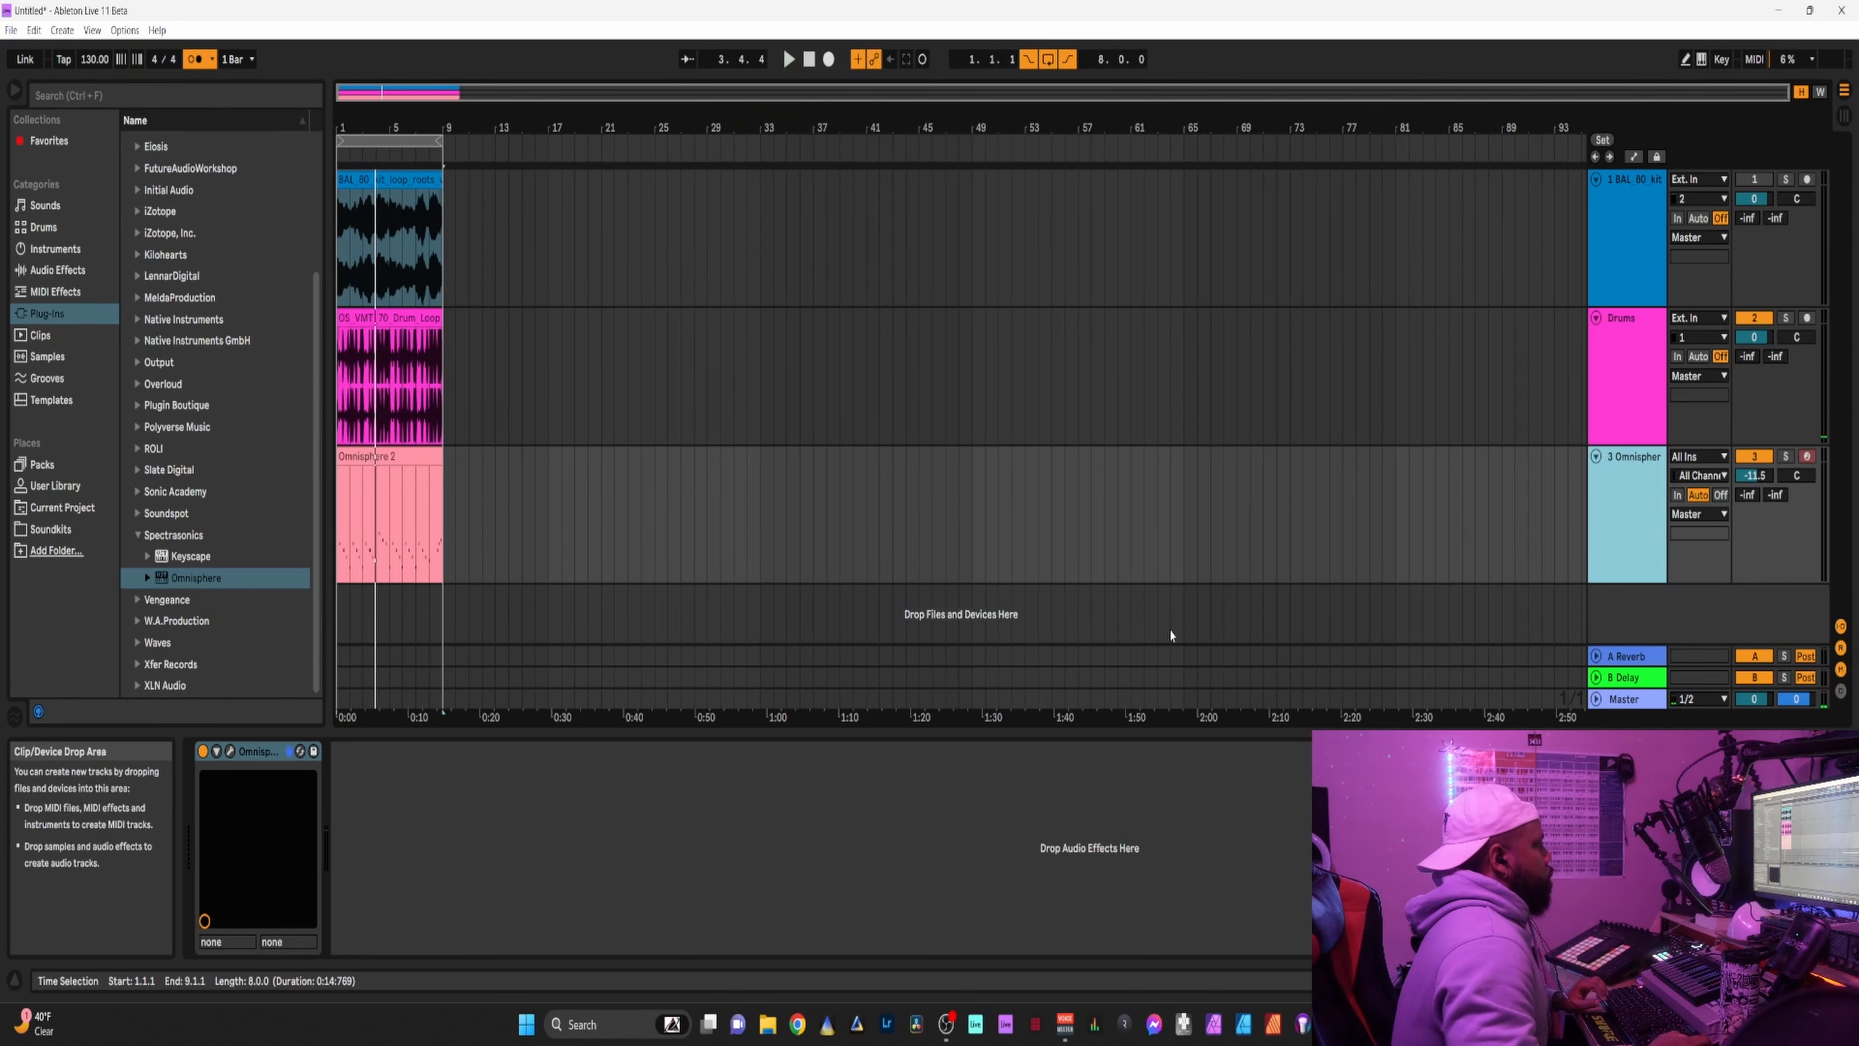
Go through the three existing tracks and insert a new MIDI track below the Omnisphere track.
left_click(1629, 228)
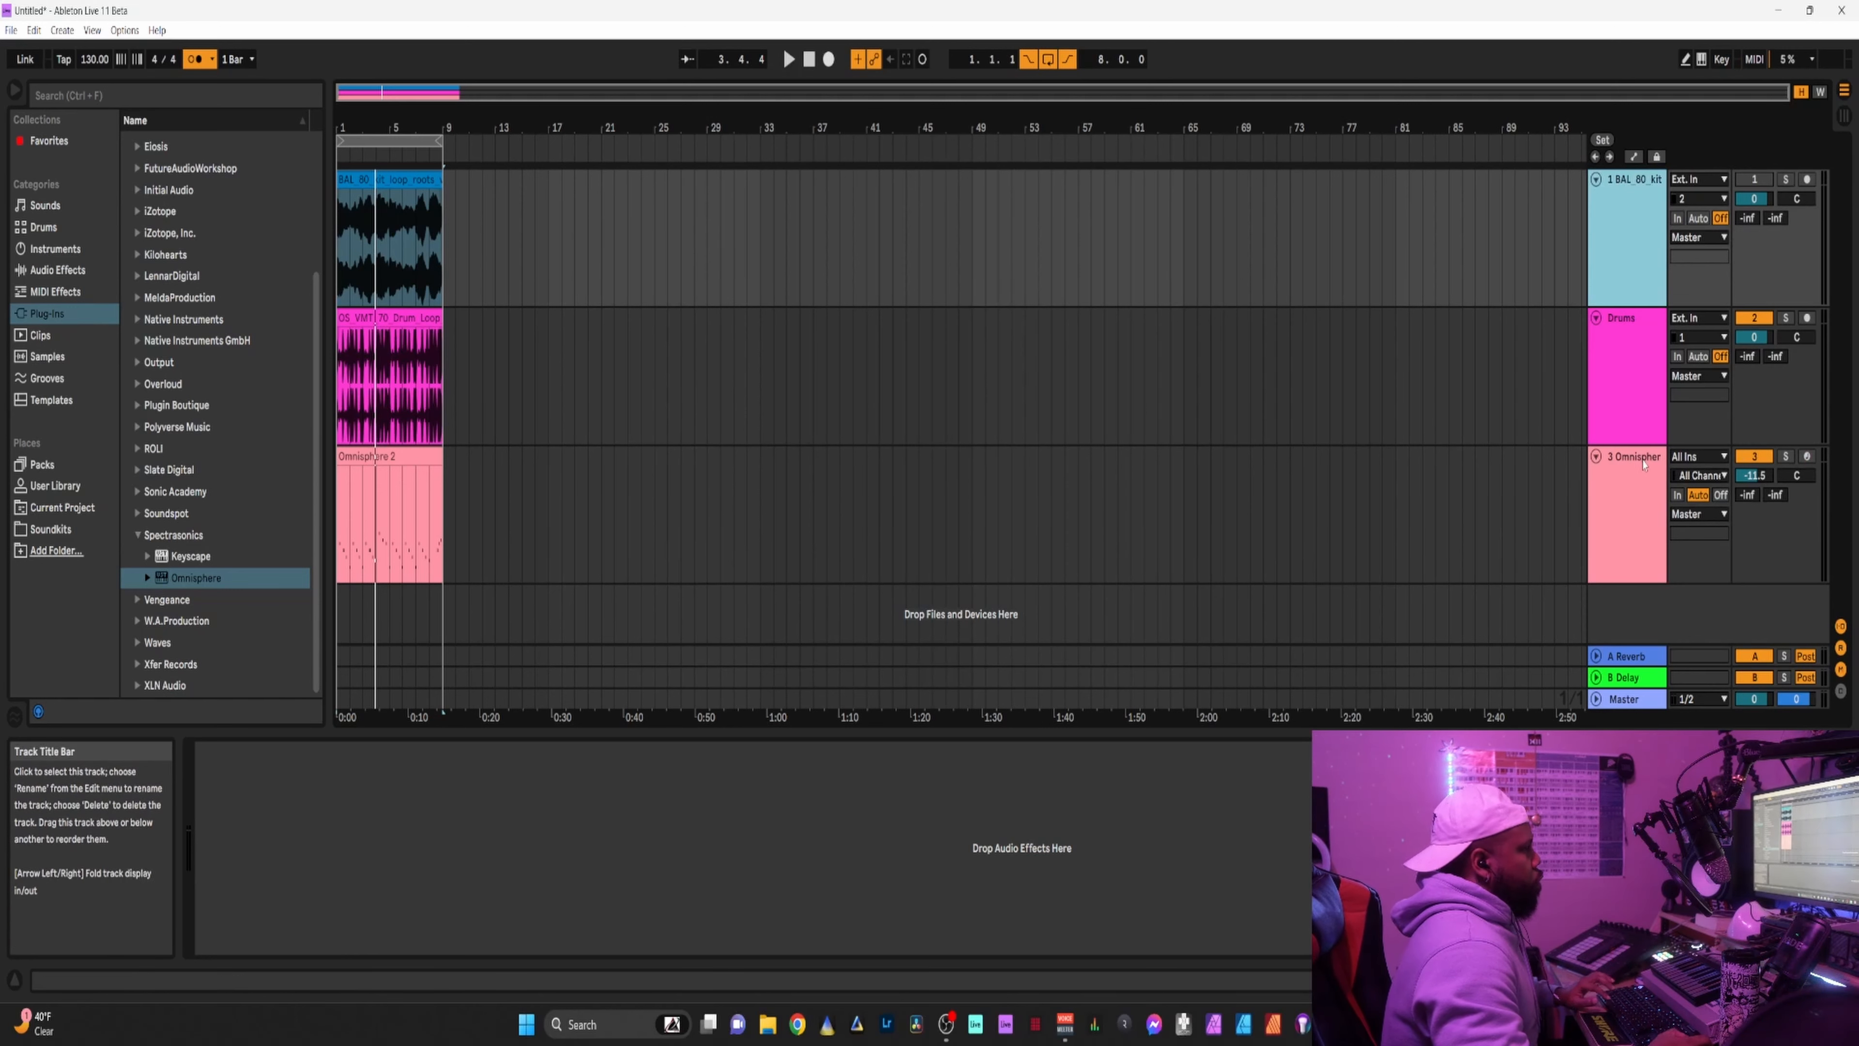
left_click(1639, 345)
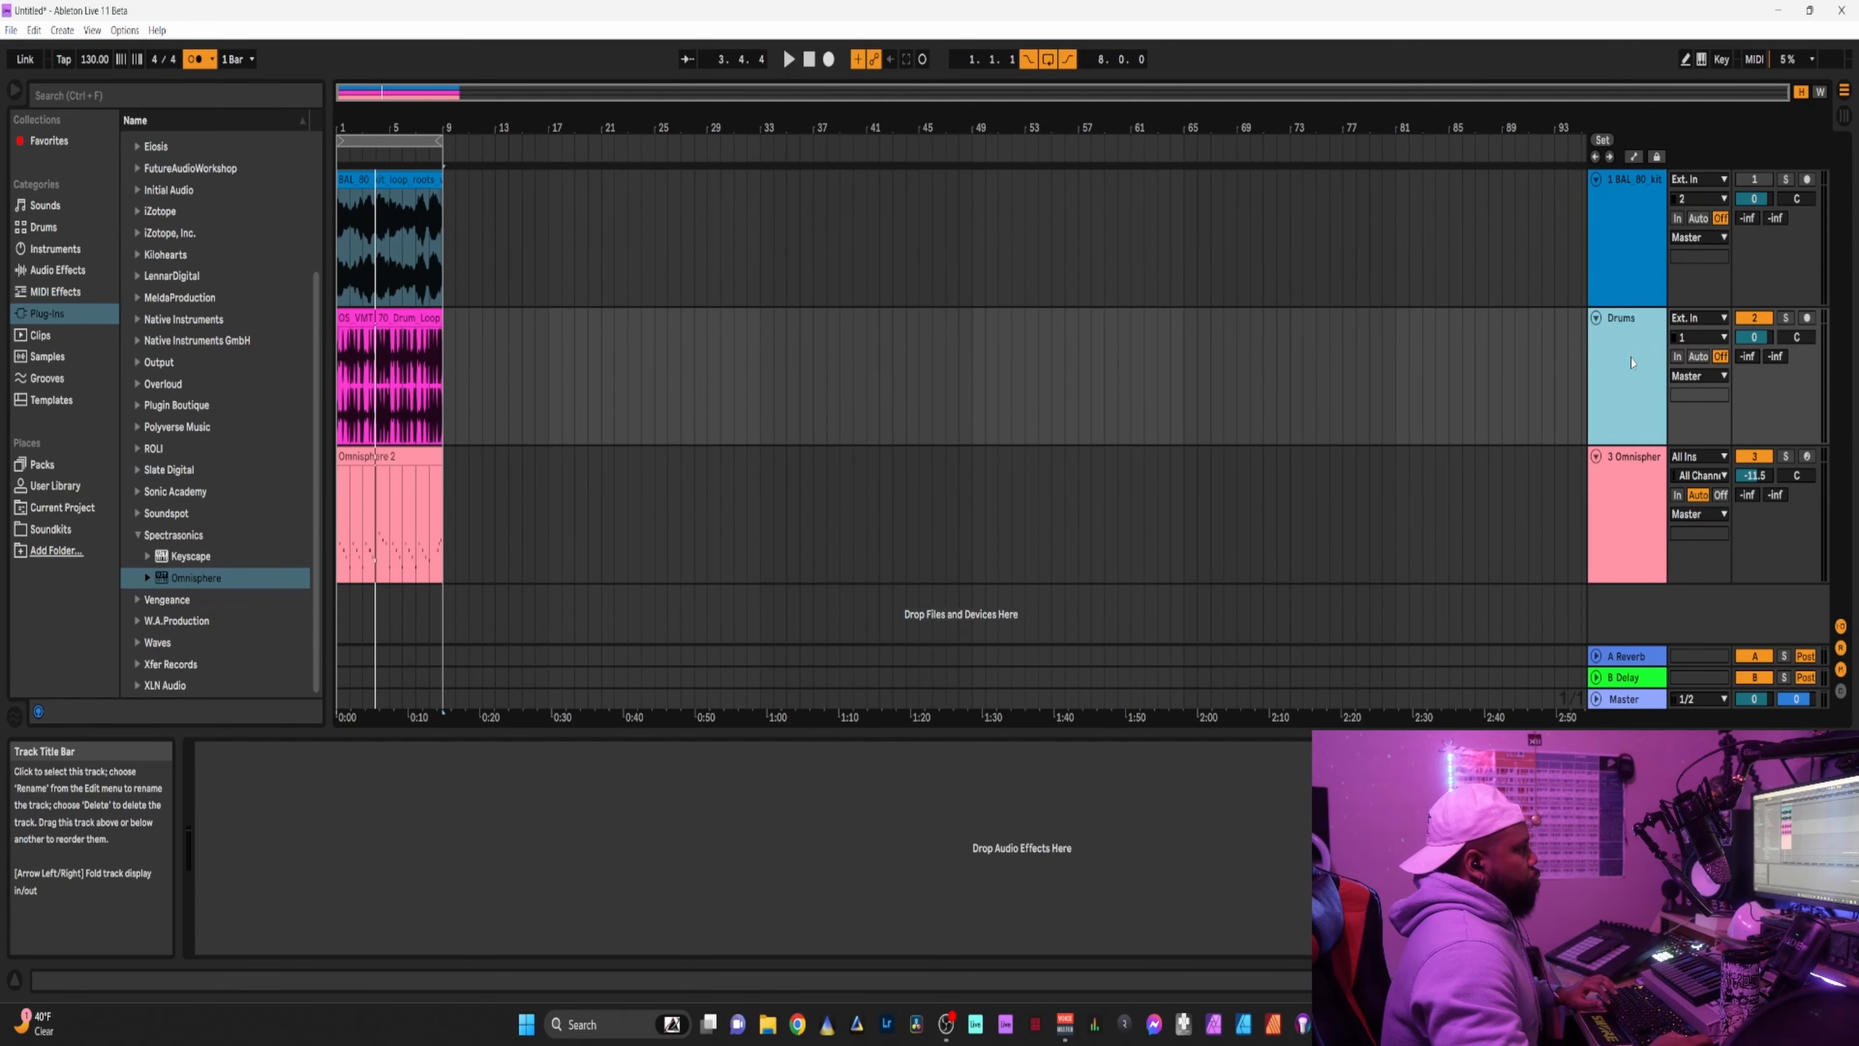
left_click(1627, 501)
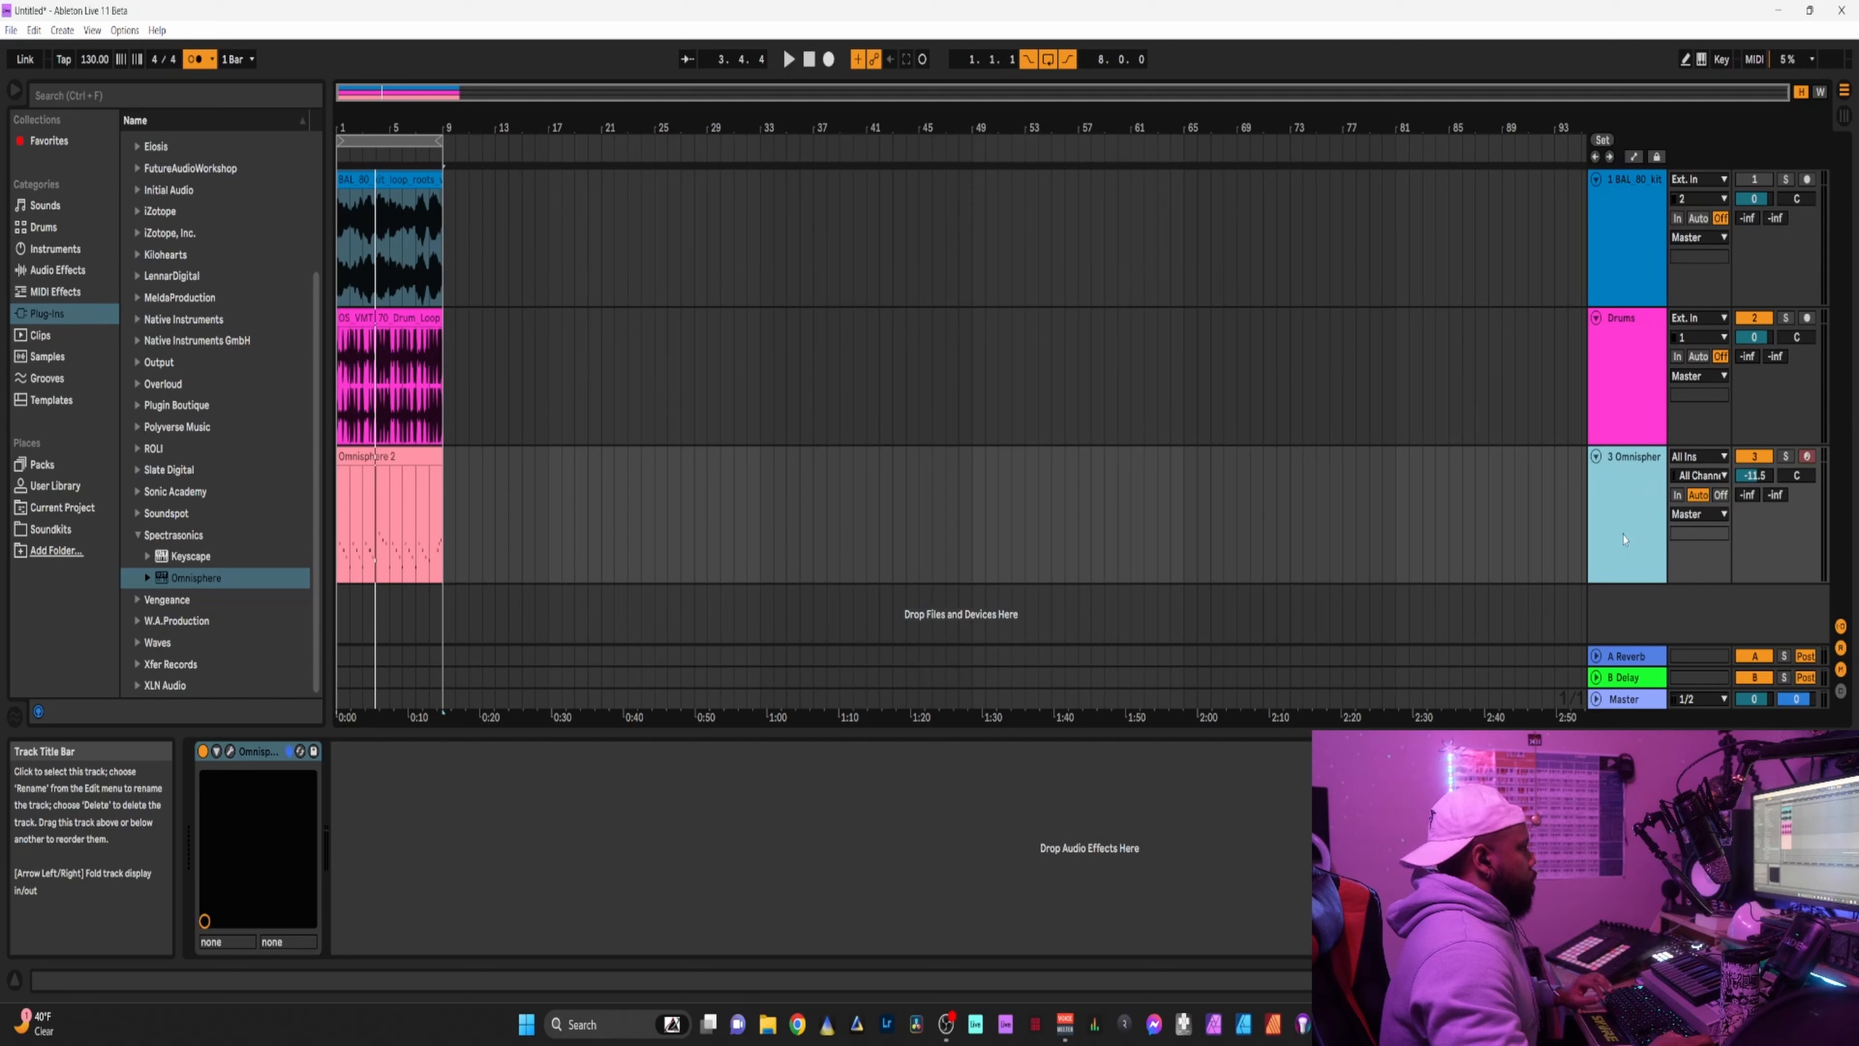
right_click(1624, 607)
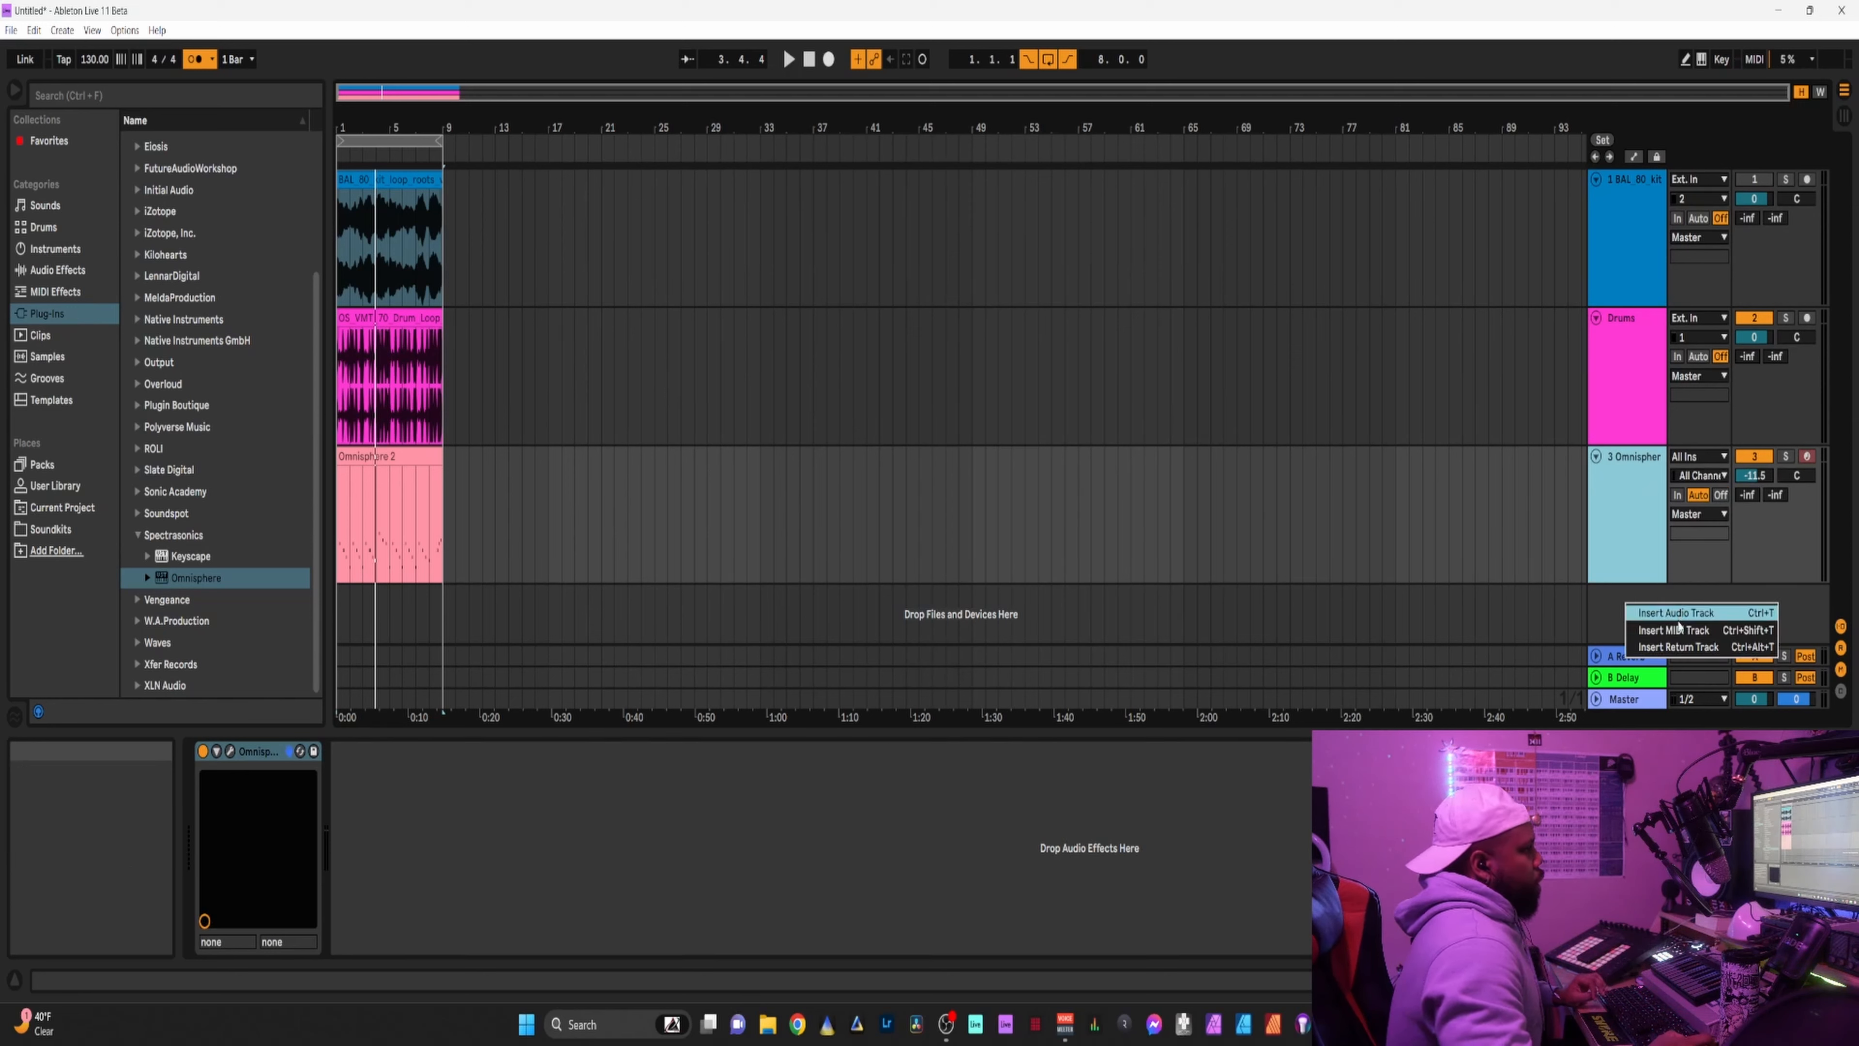
left_click(1670, 634)
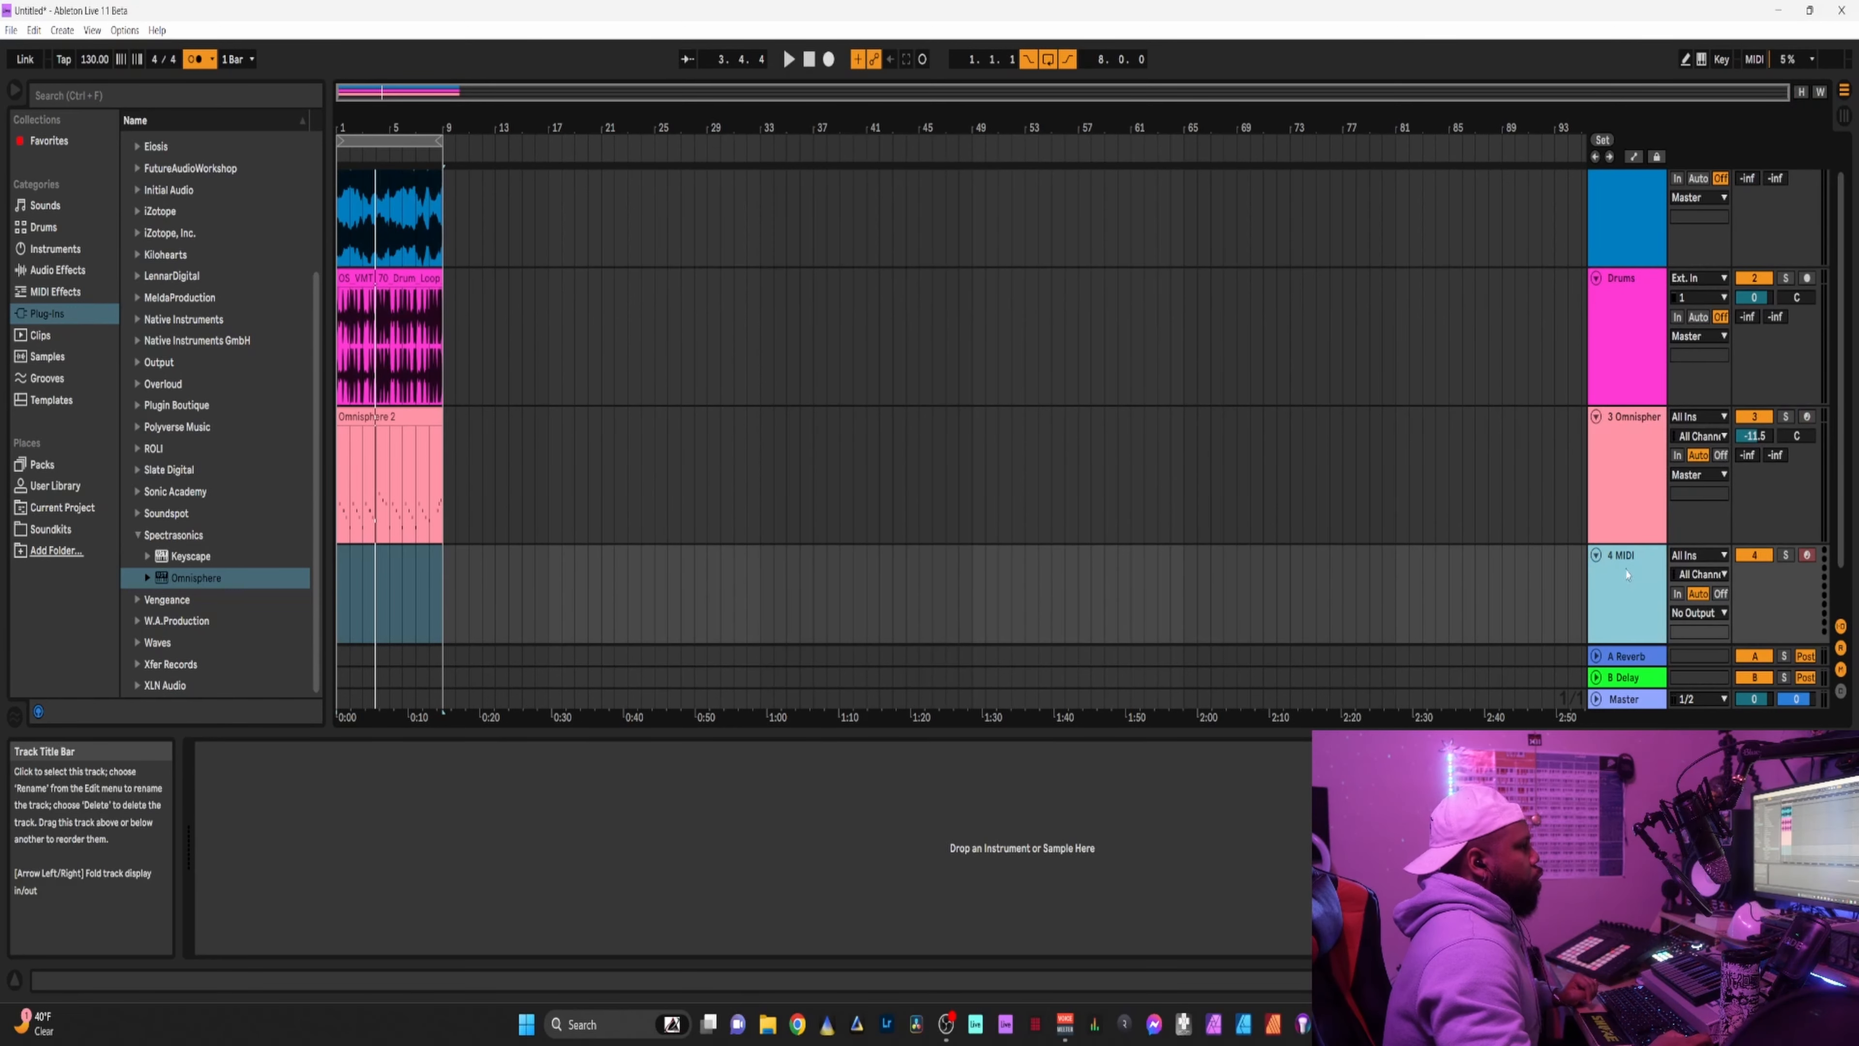
Optimize the arrangement height to fit all tracks and load an empty Drum Rack onto the new MIDI track.
left_click(59, 249)
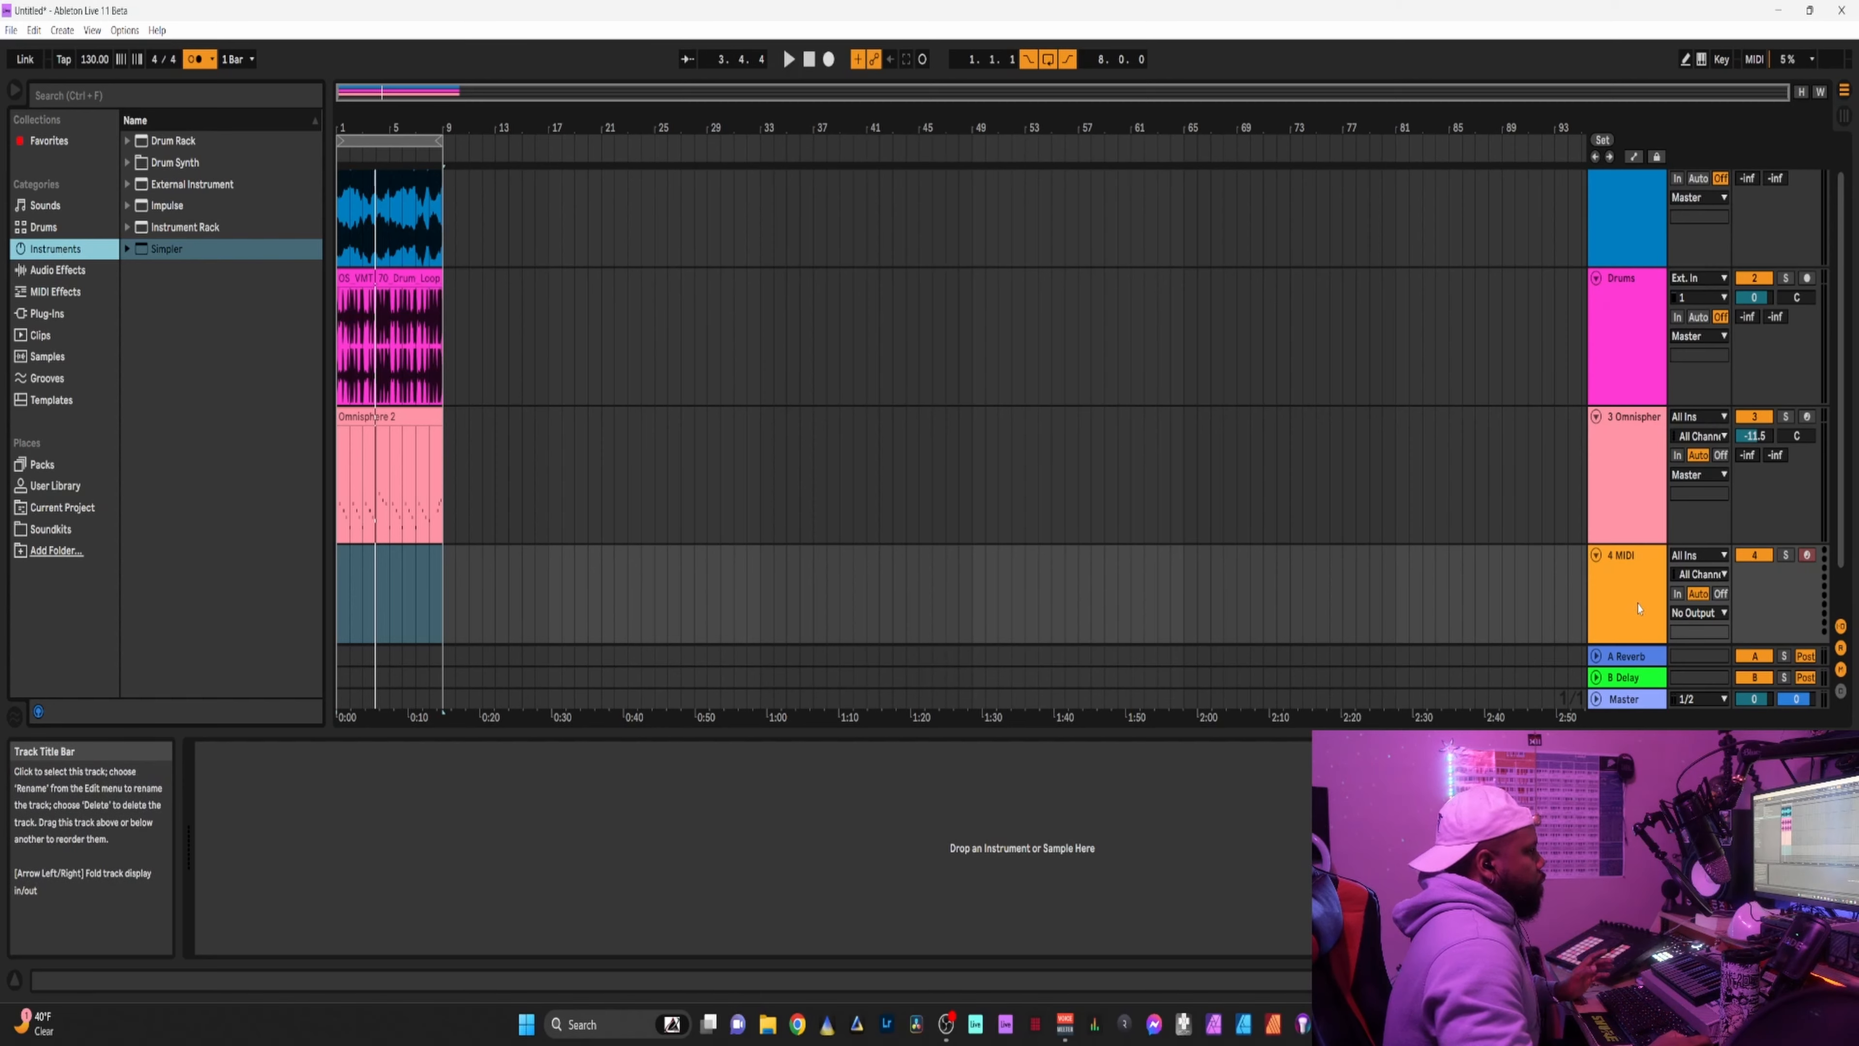
left_click(1626, 585)
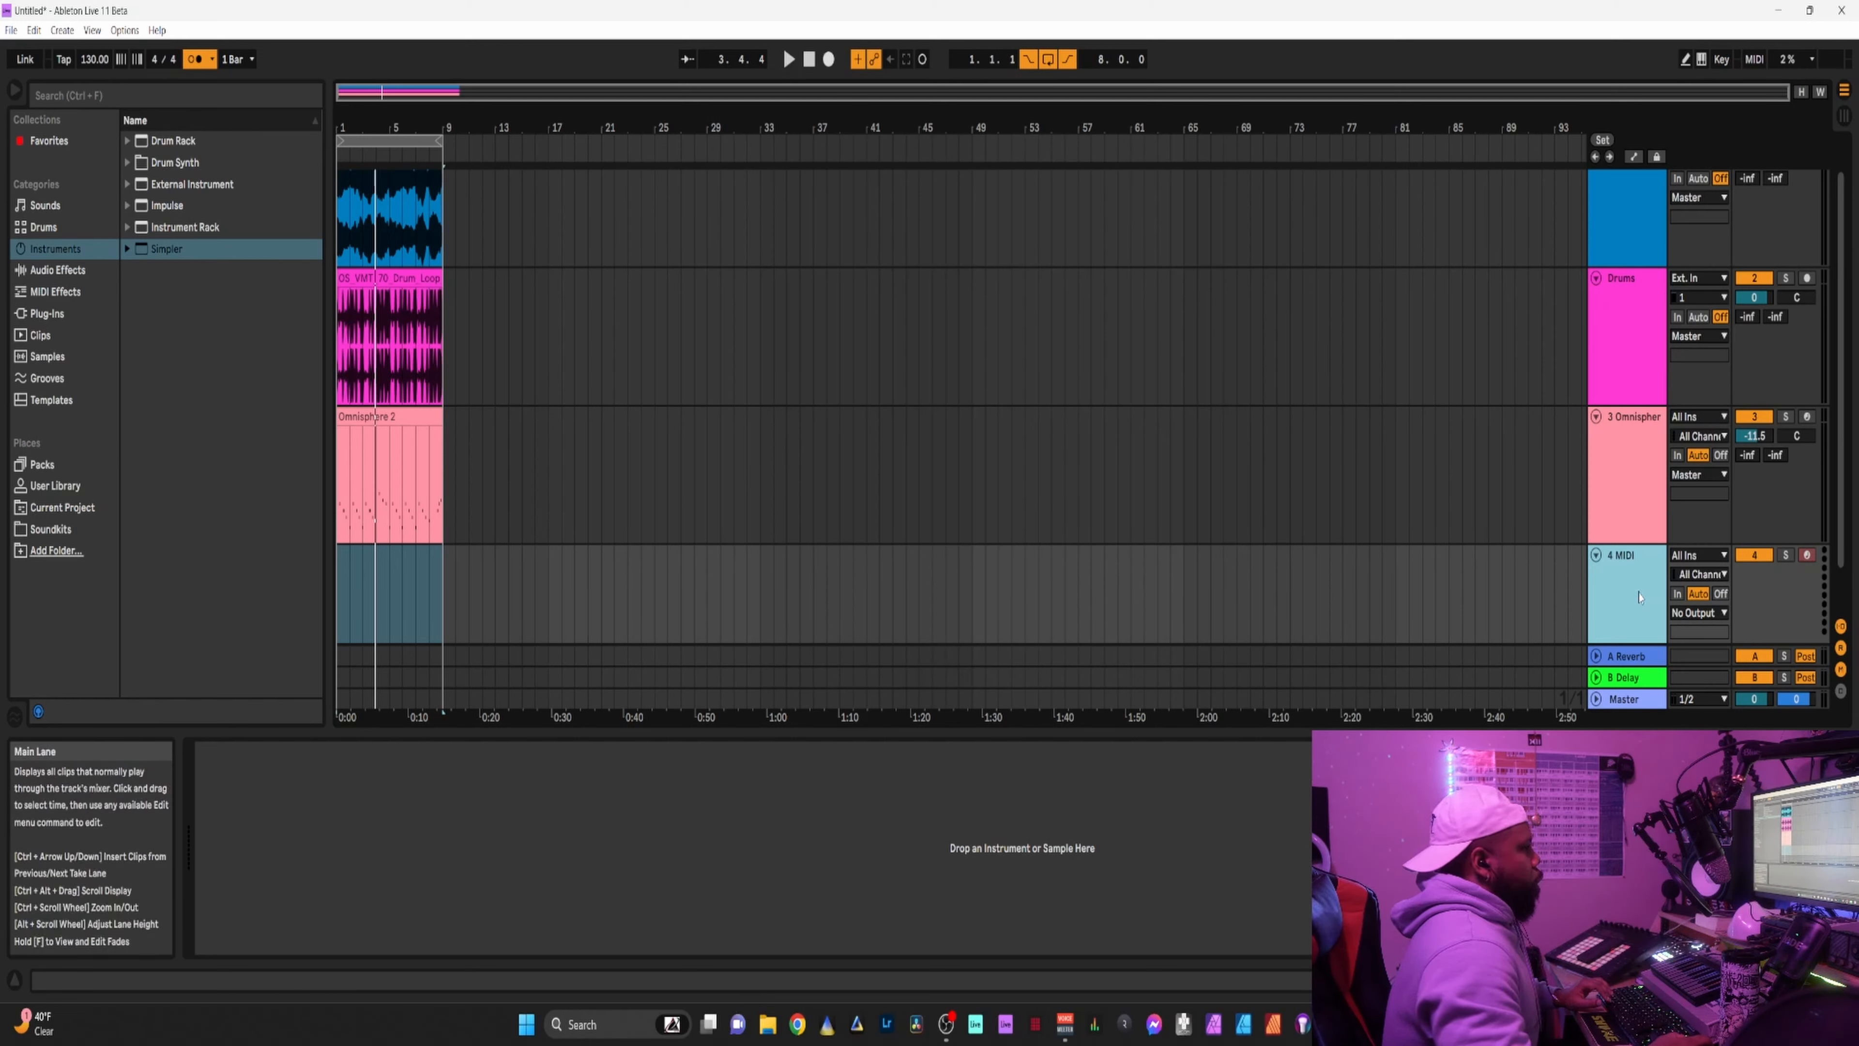
left_click(1803, 93)
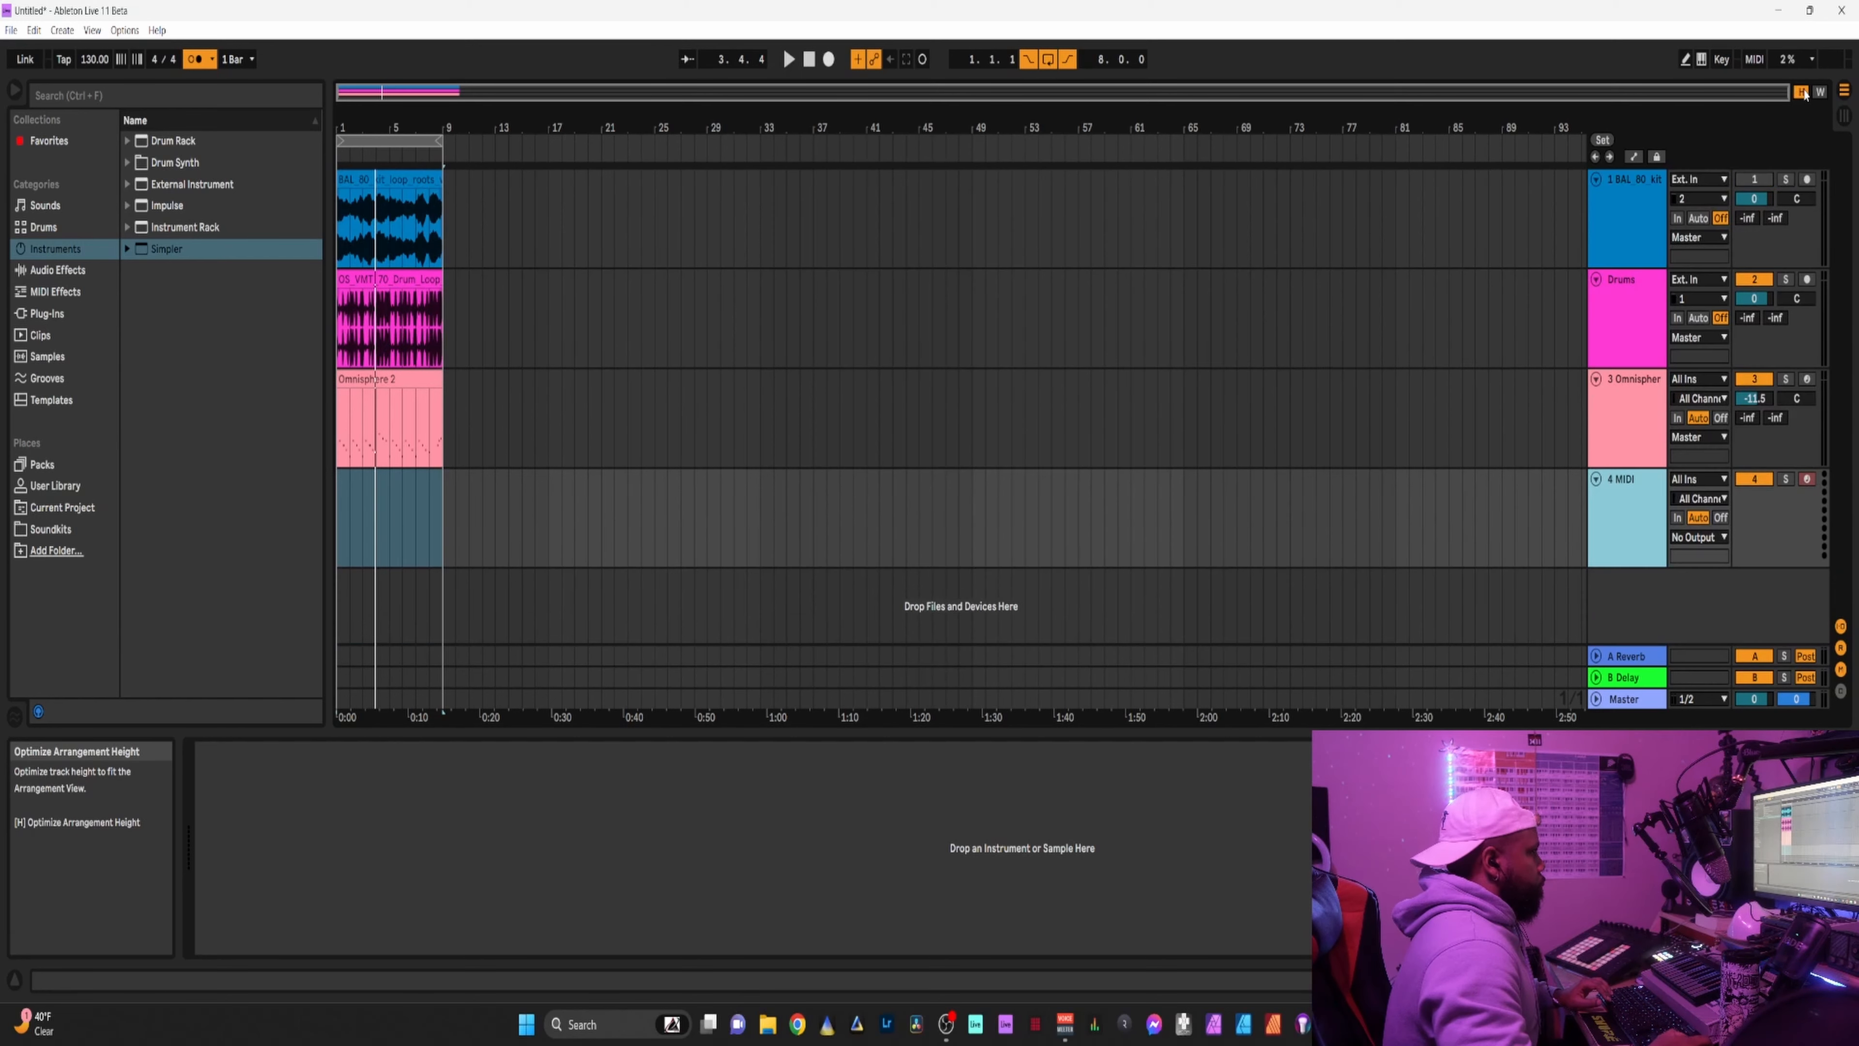
left_click(179, 142)
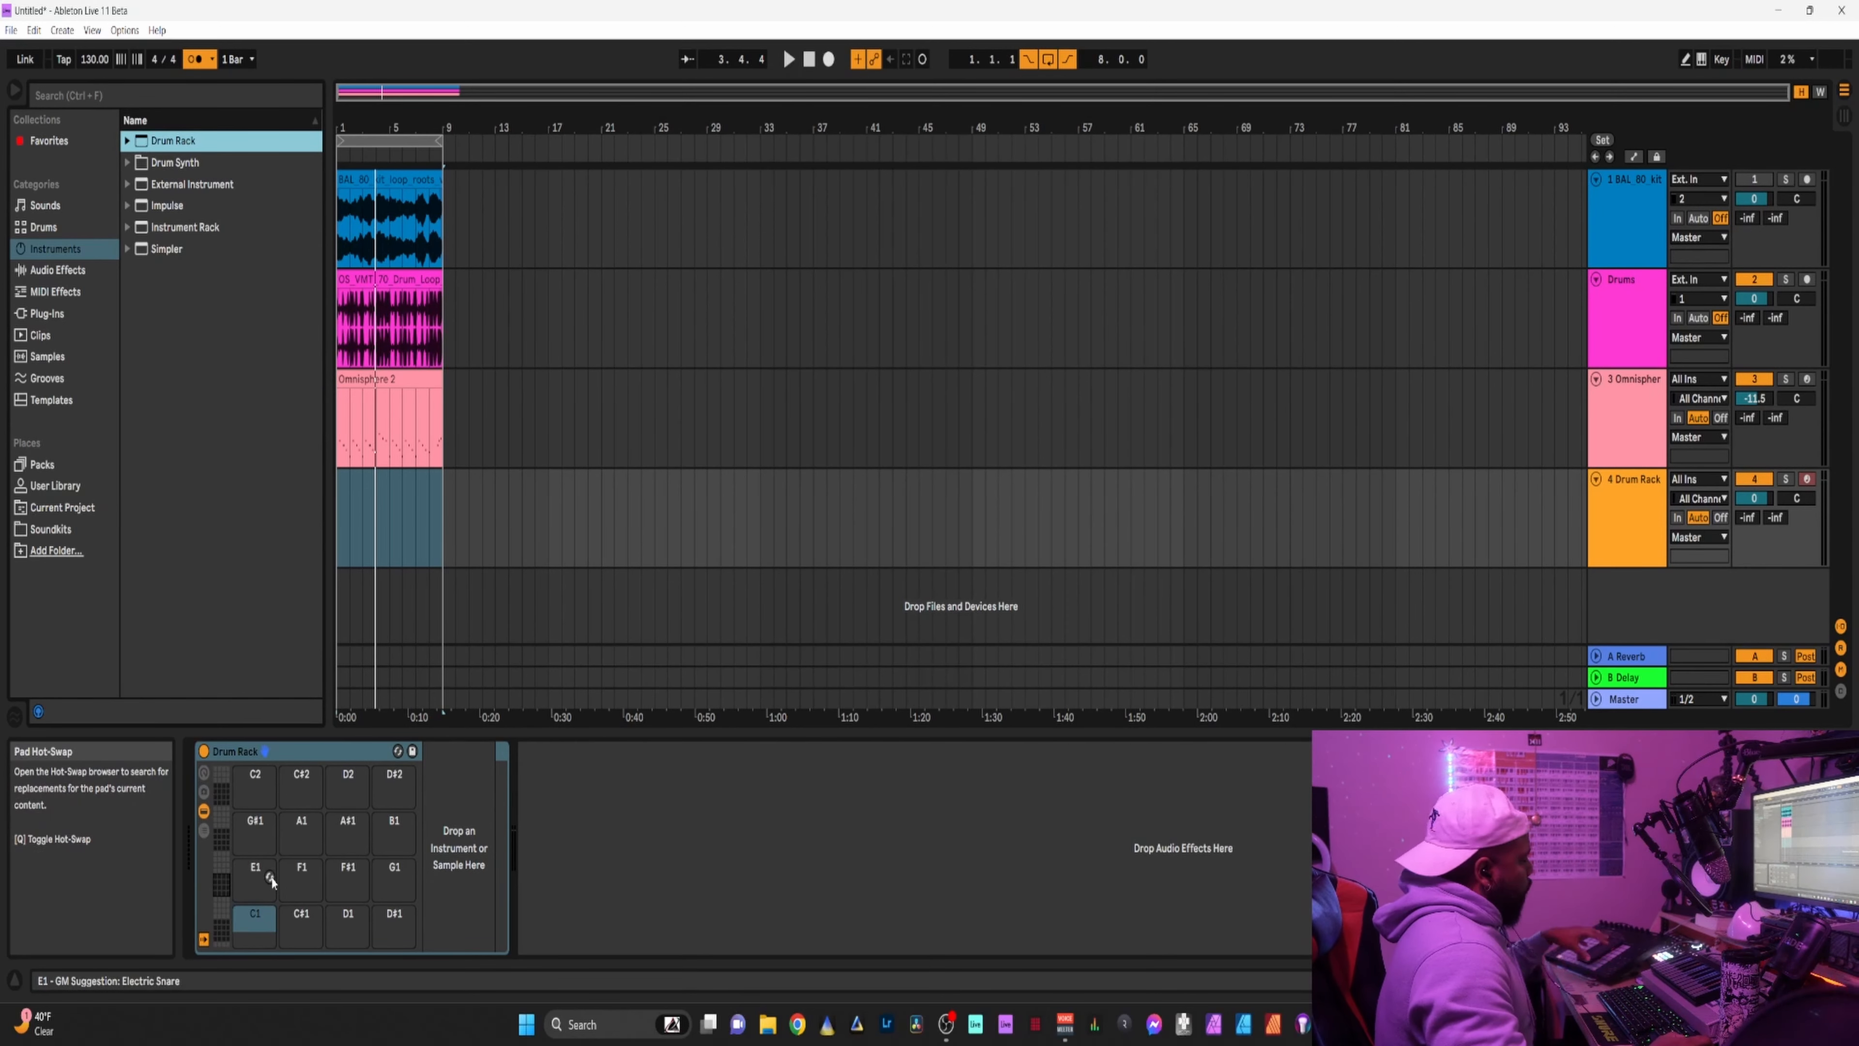
Collapse the Drum Loops folder in the Soundkits place and open the Trap folder inside Splice's Kicks.
left_click(62, 530)
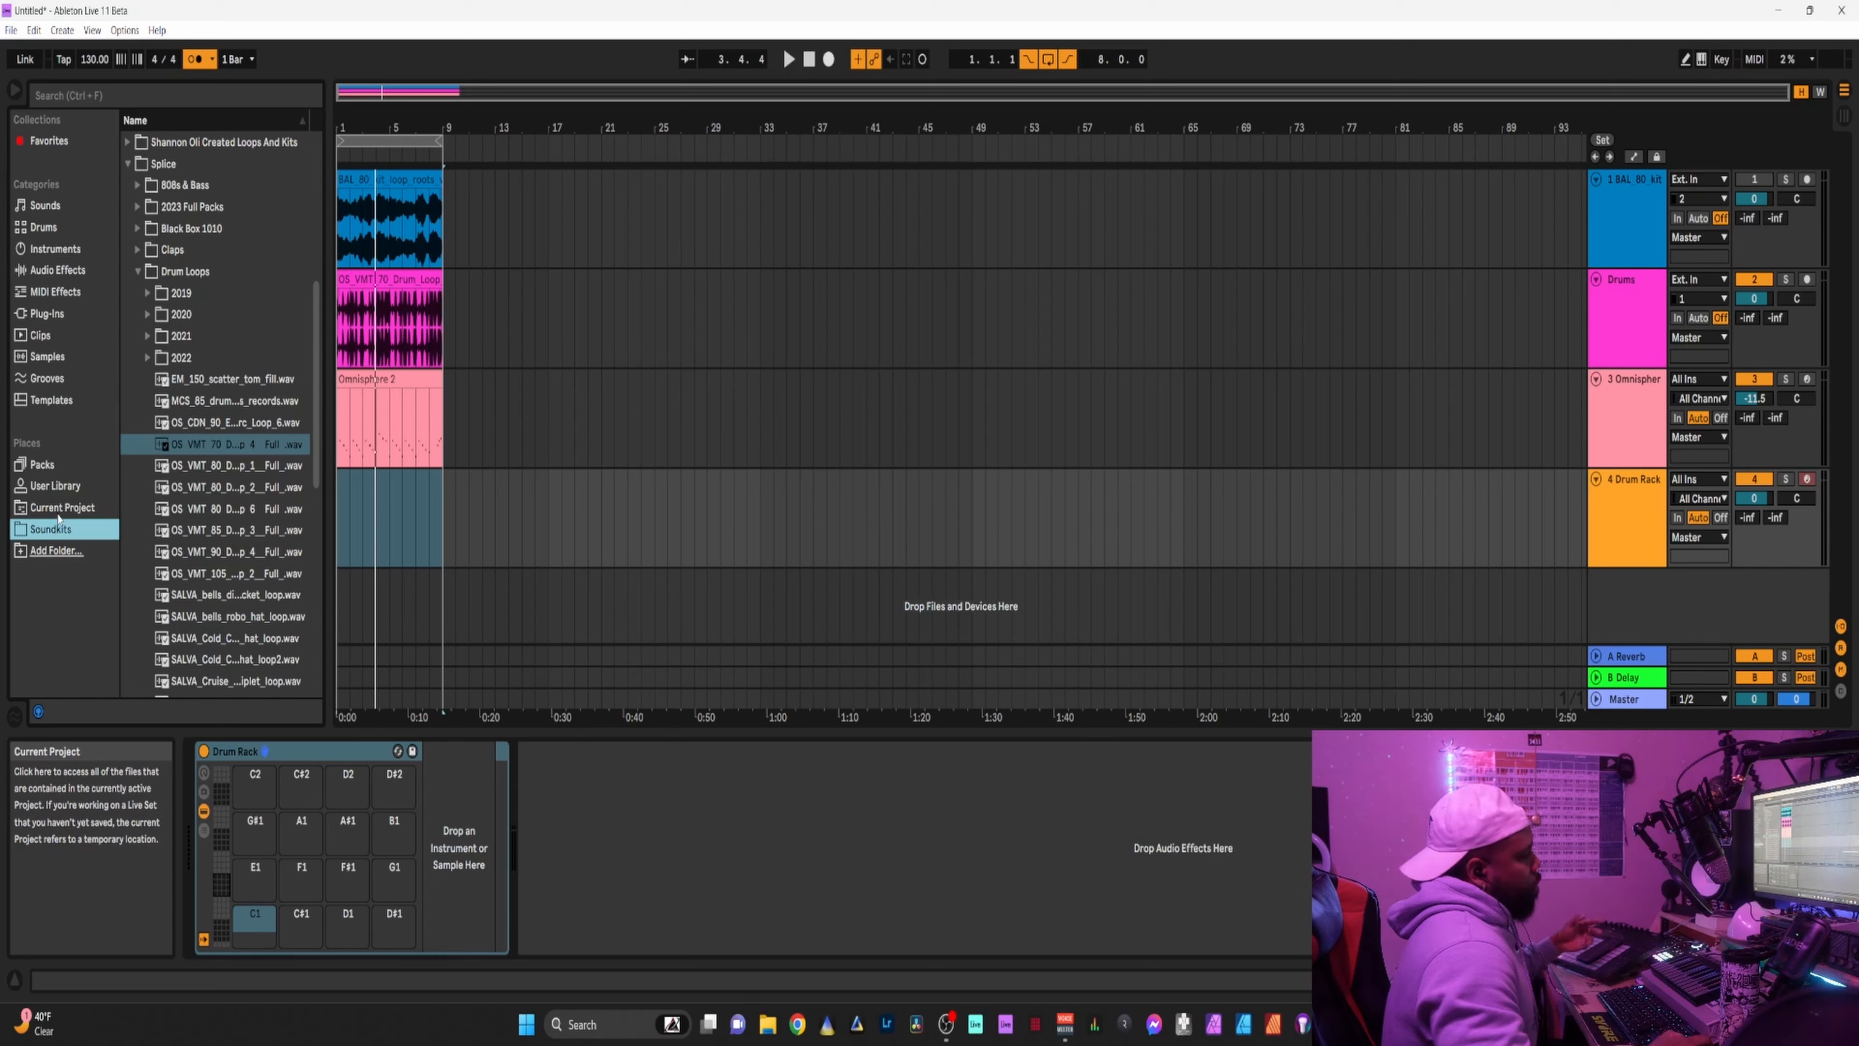
left_click(148, 357)
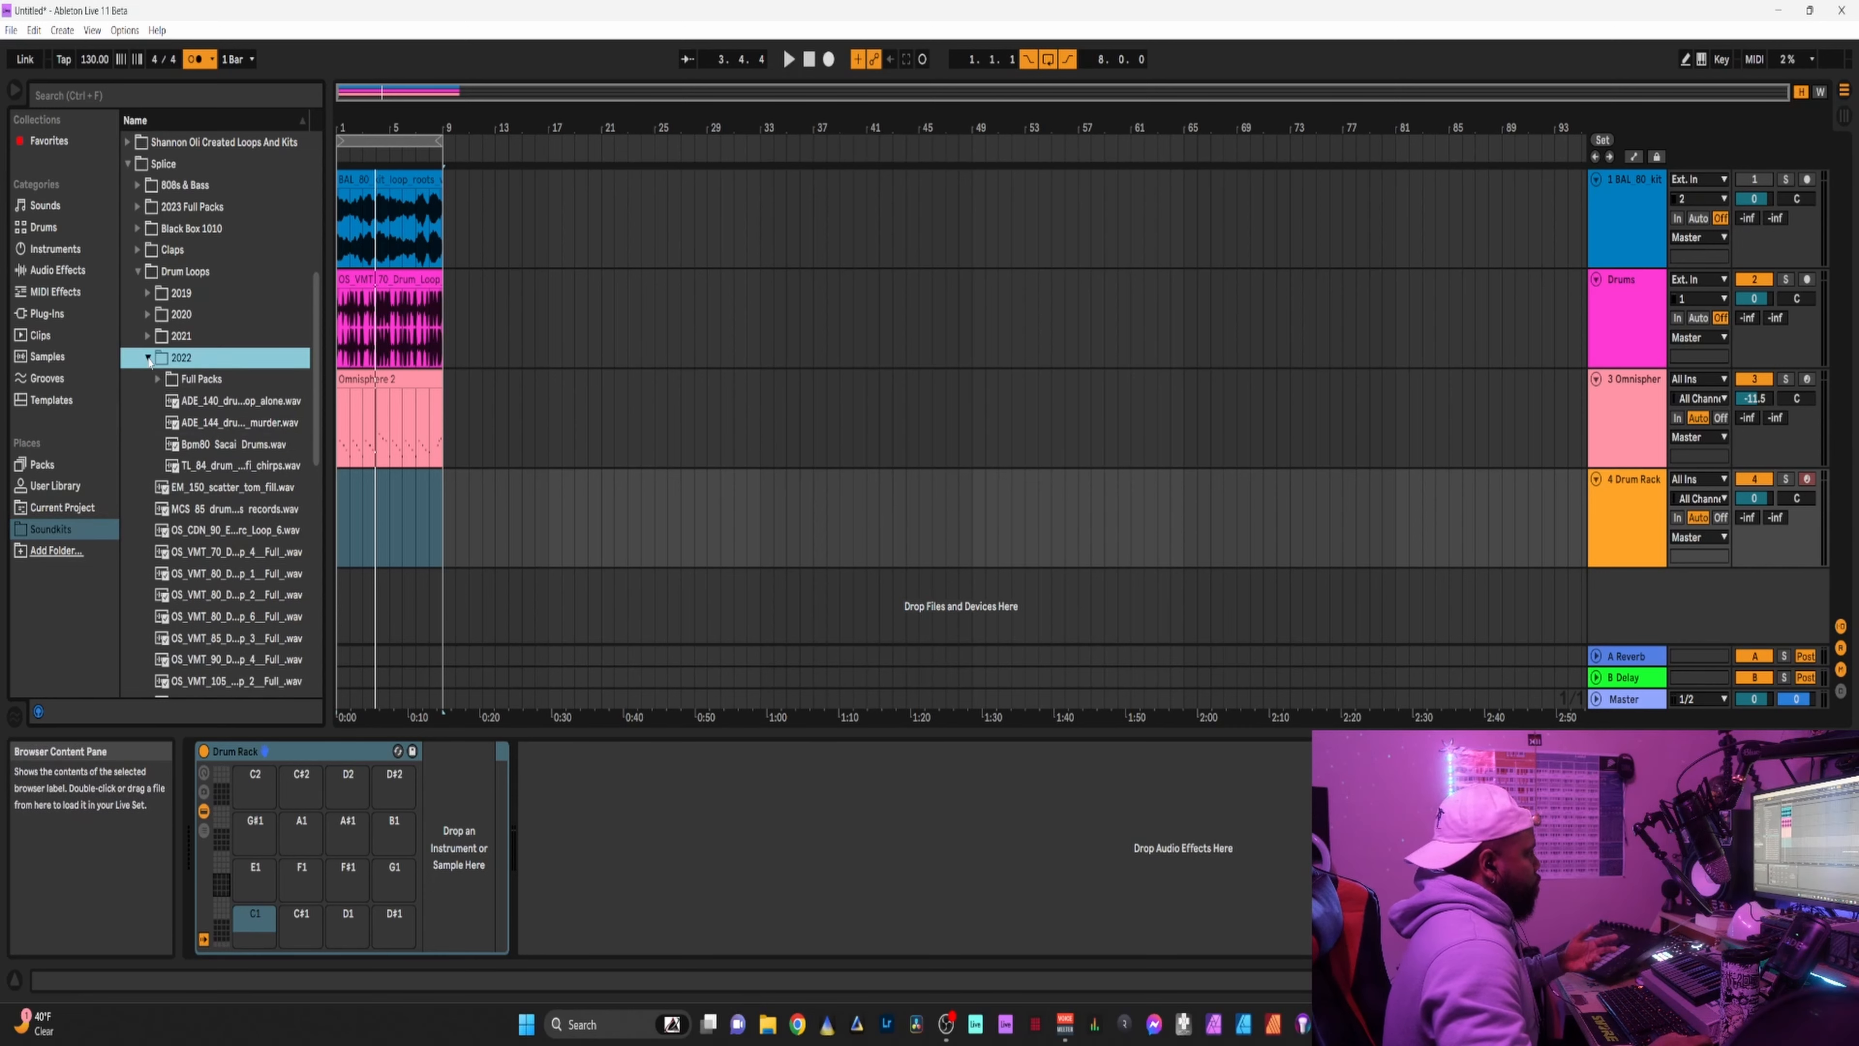
left_click(159, 380)
left_click(138, 272)
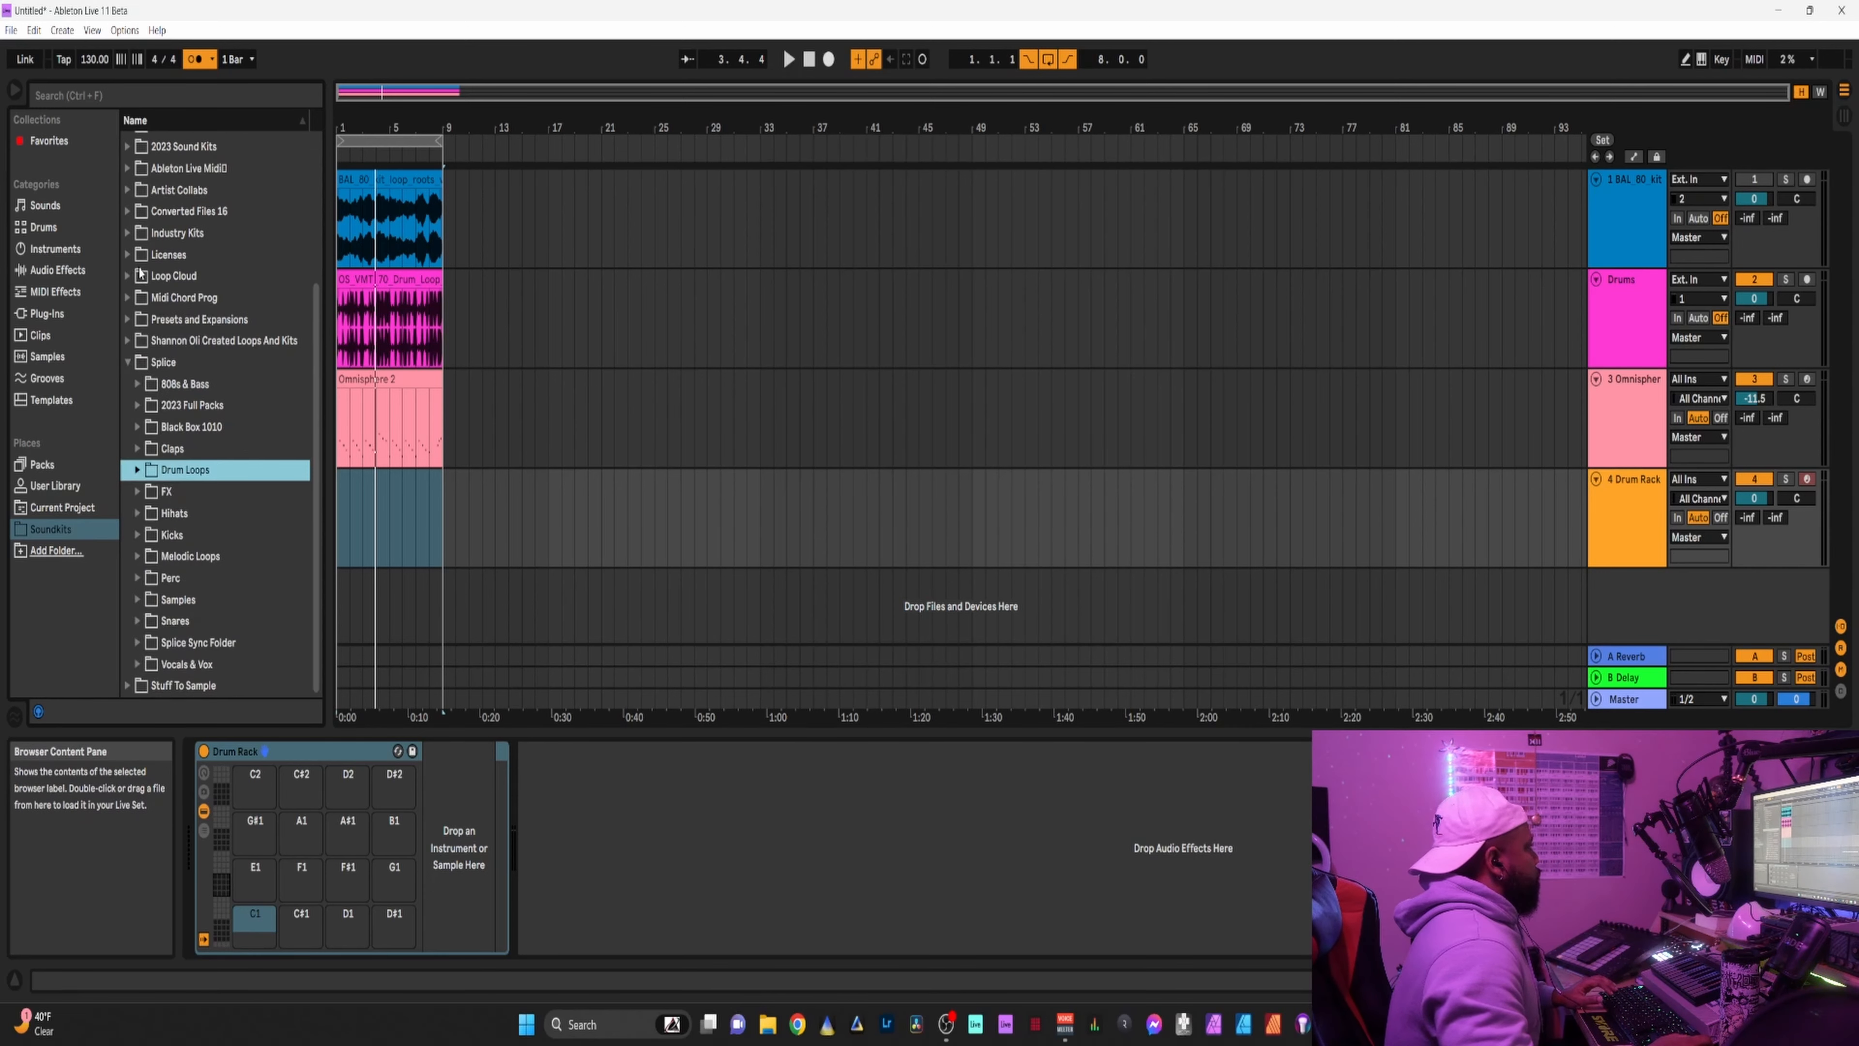
left_click(140, 535)
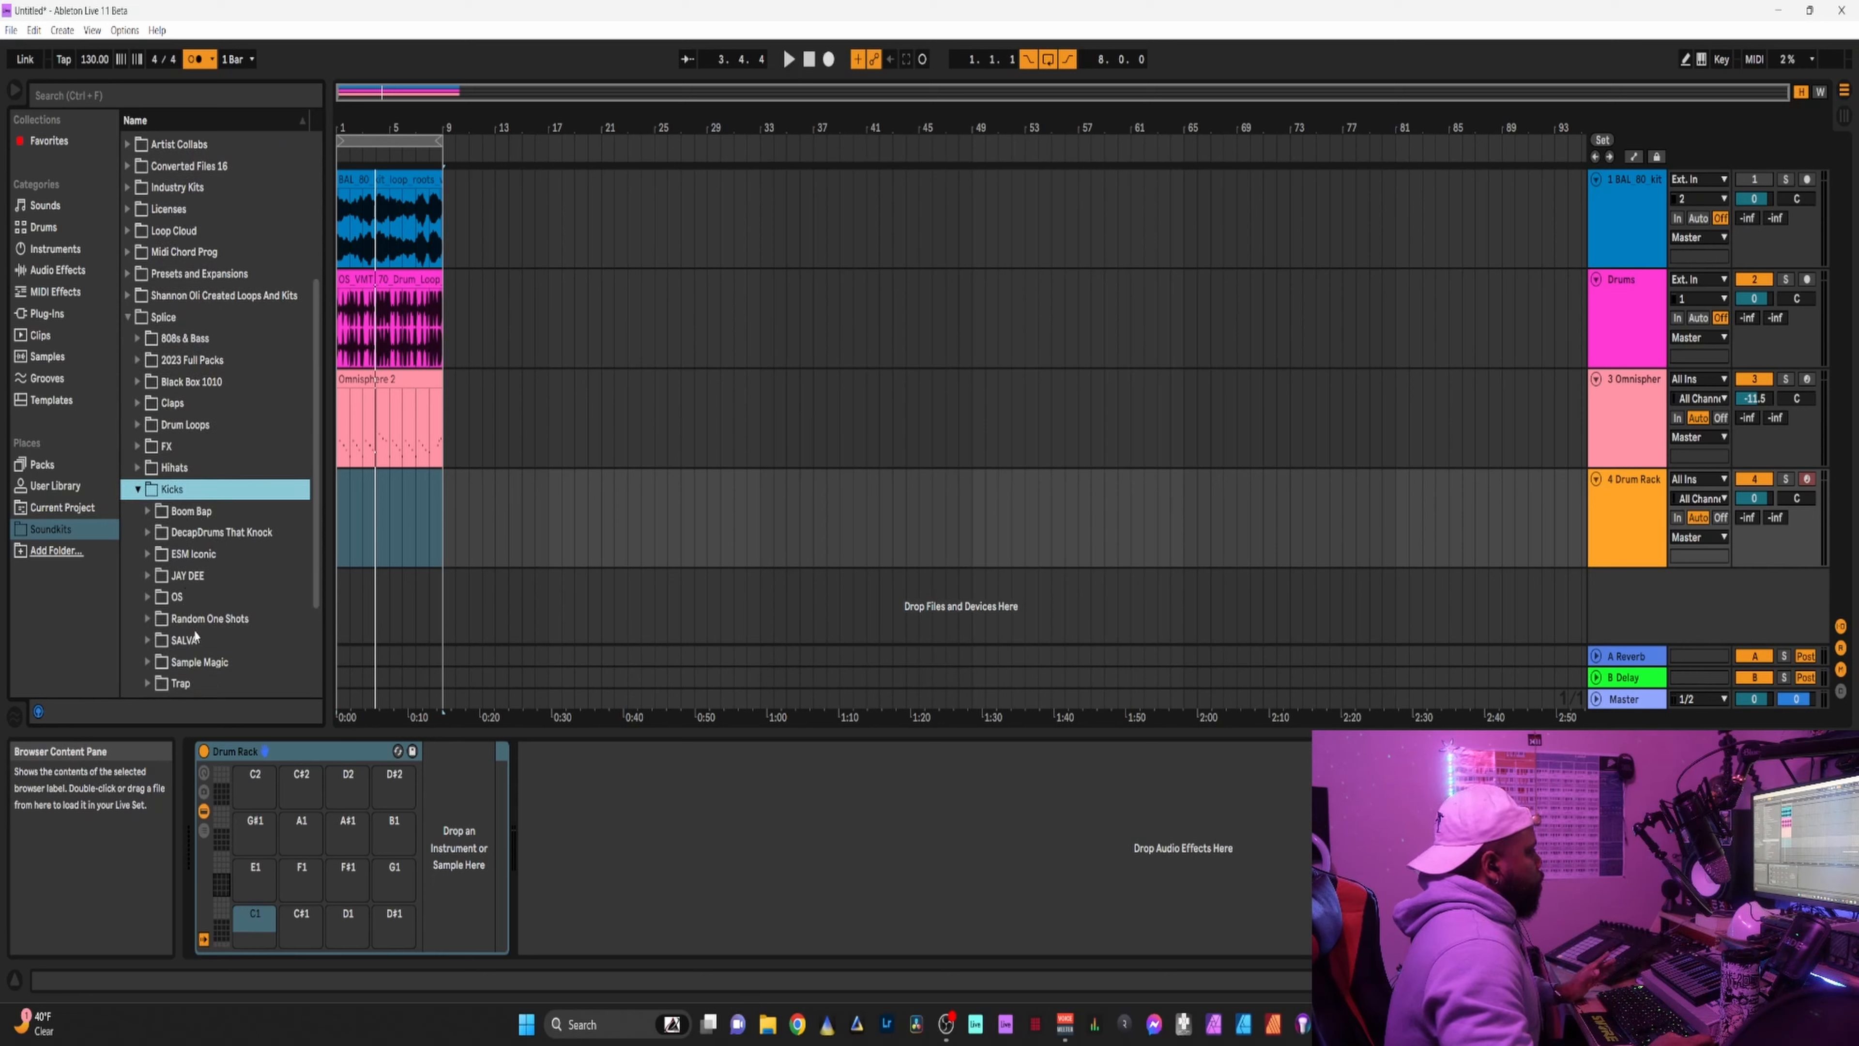
scroll(174, 640, "down", 2)
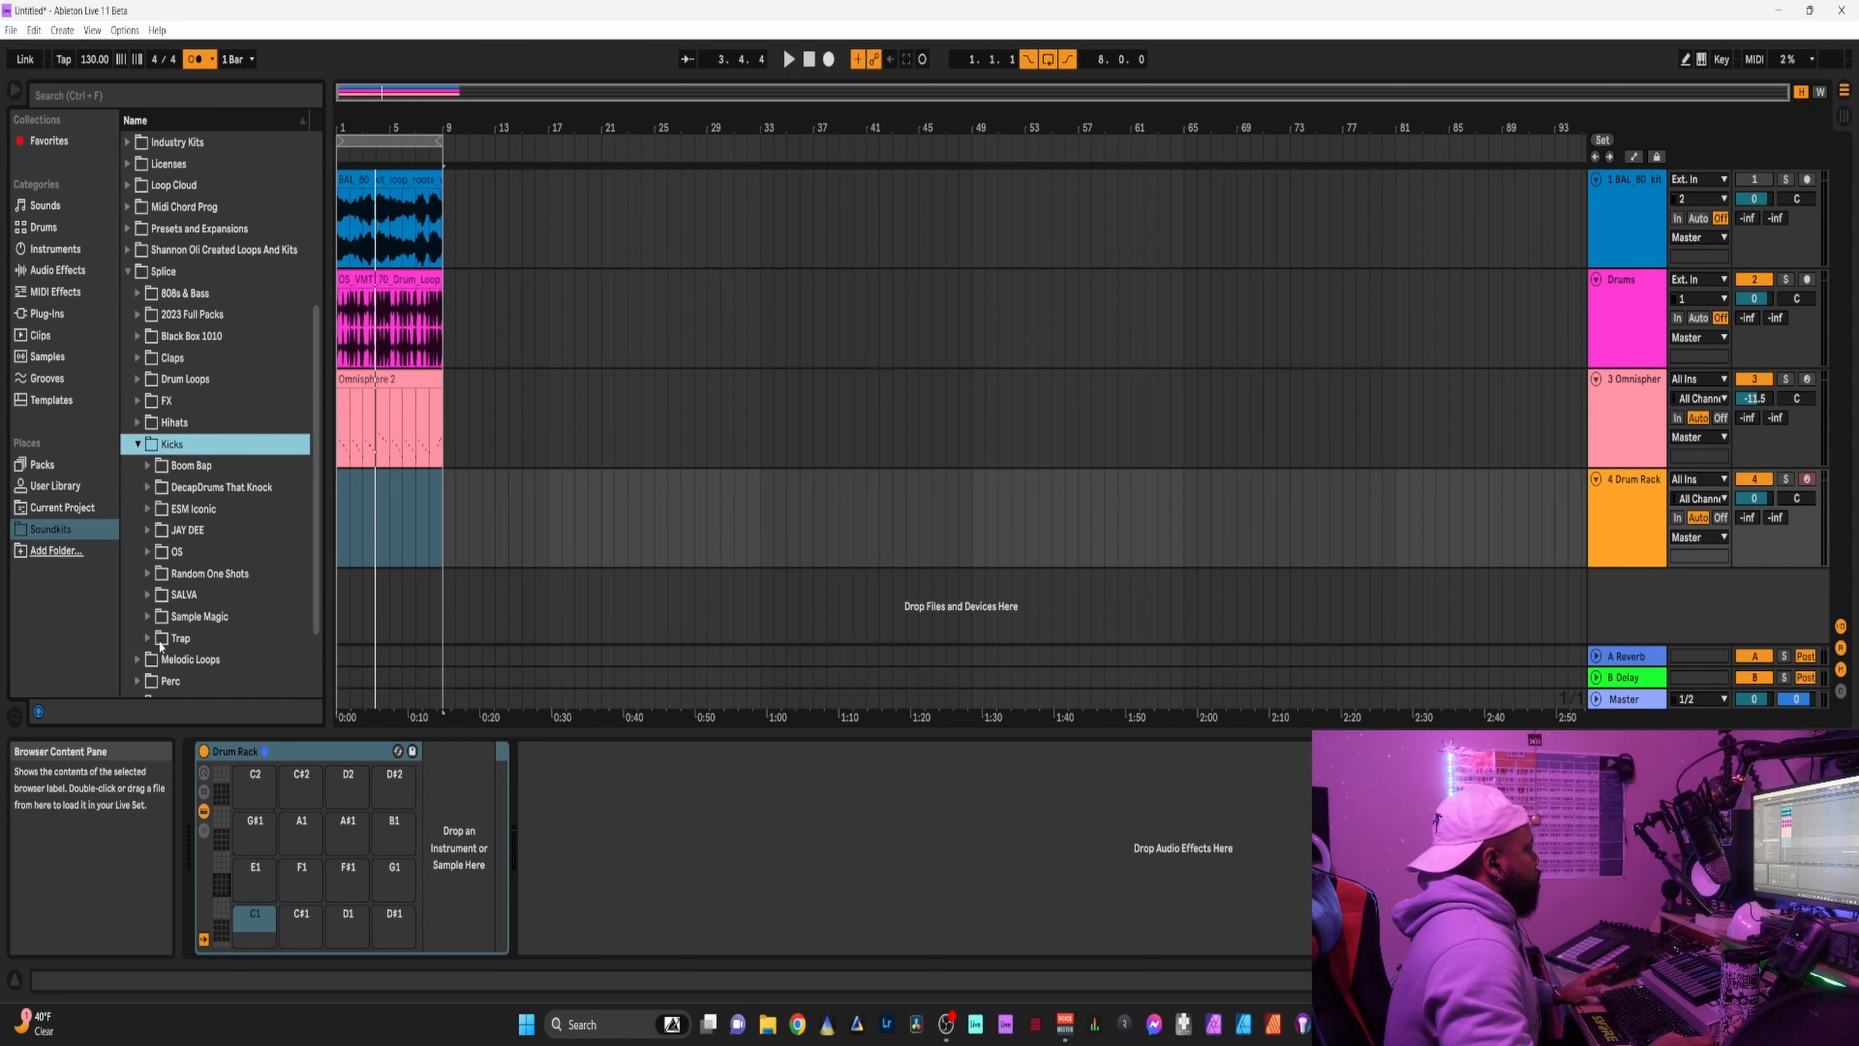
left_click(148, 642)
scroll(296, 557, "down", 2)
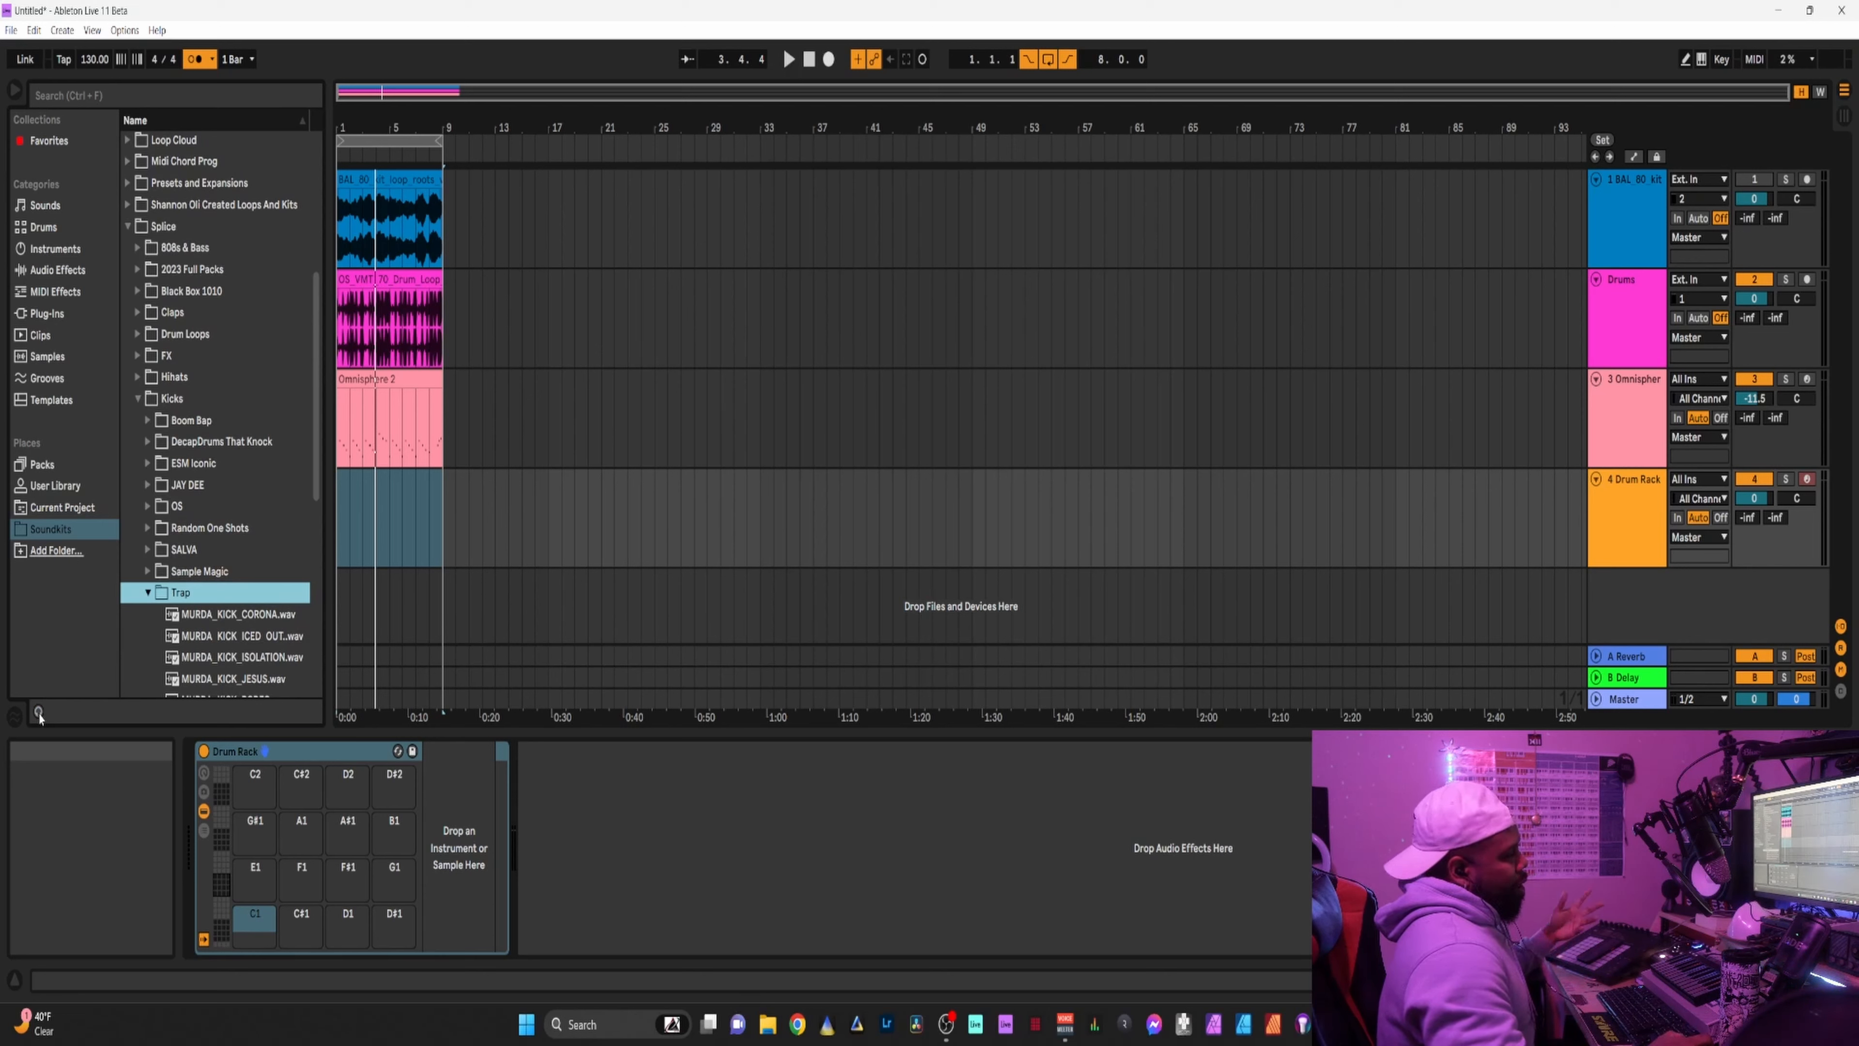
Audition the Trap kick samples and load MURDA_KICK_THUMPED.wav onto the Drum Rack's C1 pad.
left_click(206, 613)
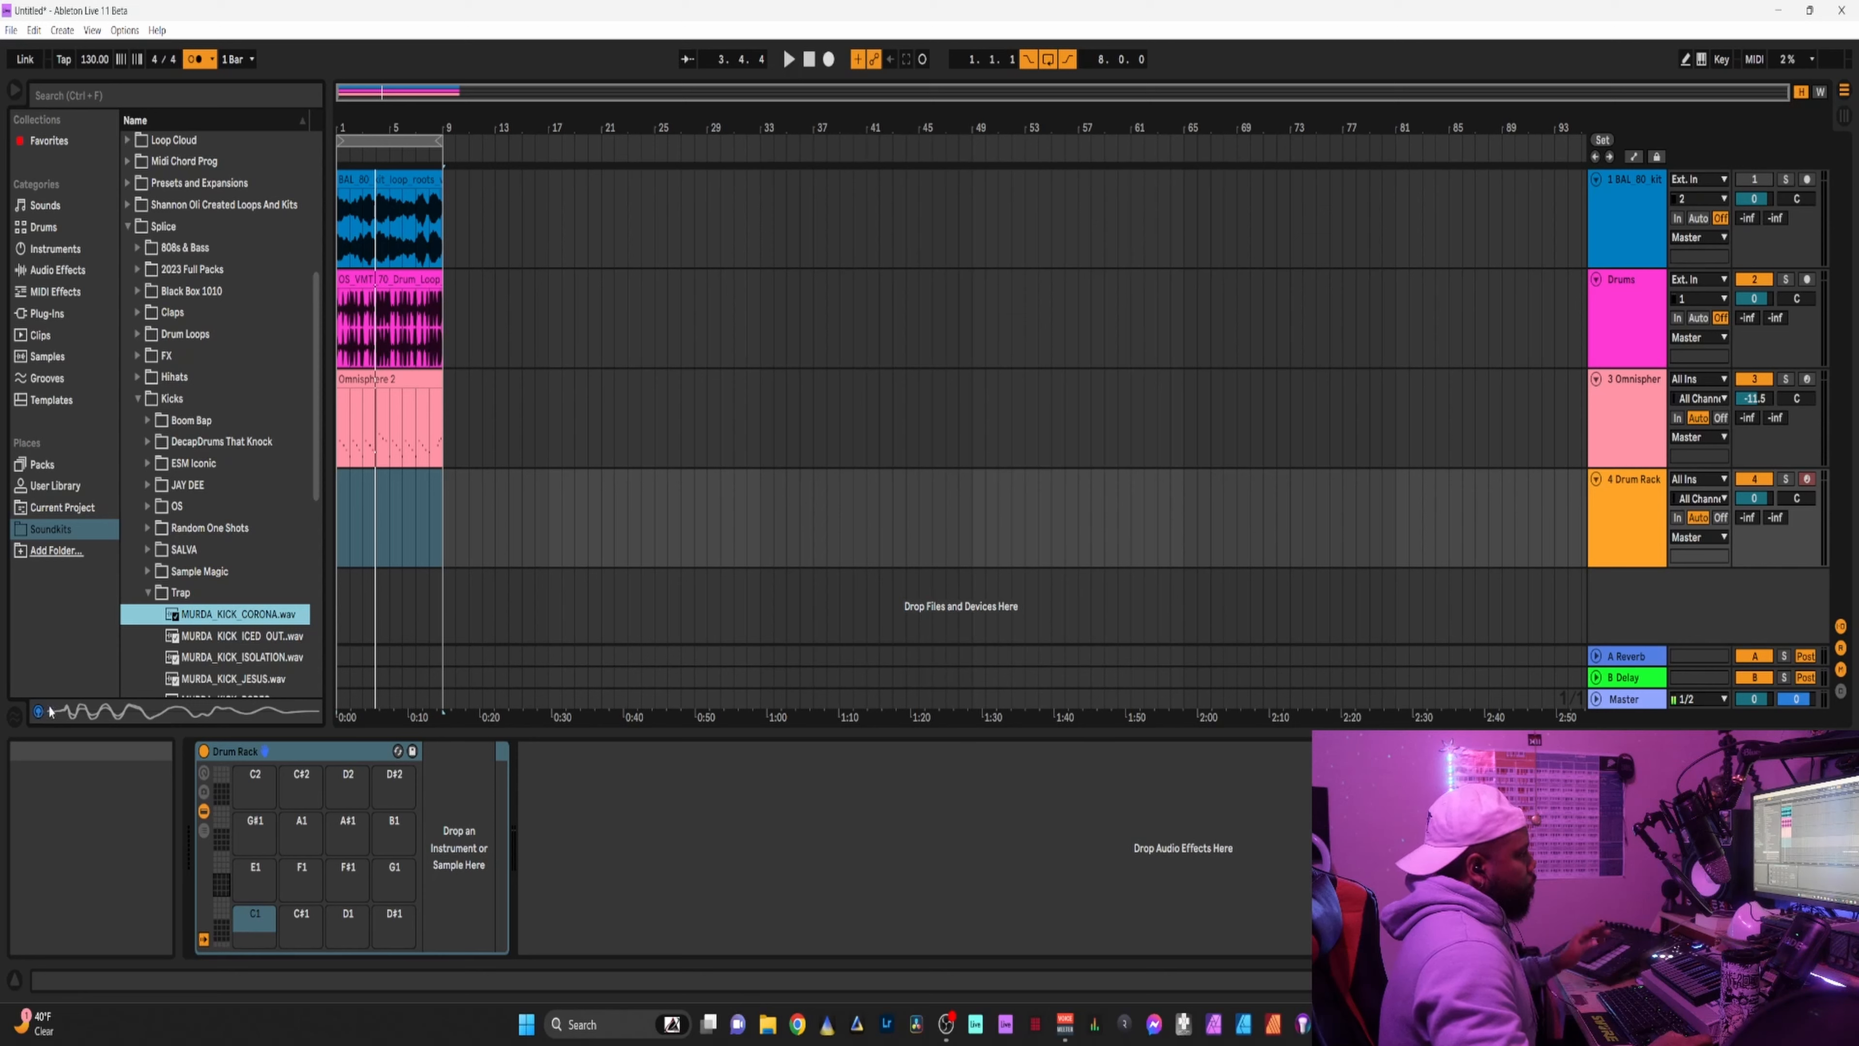
left_click(212, 637)
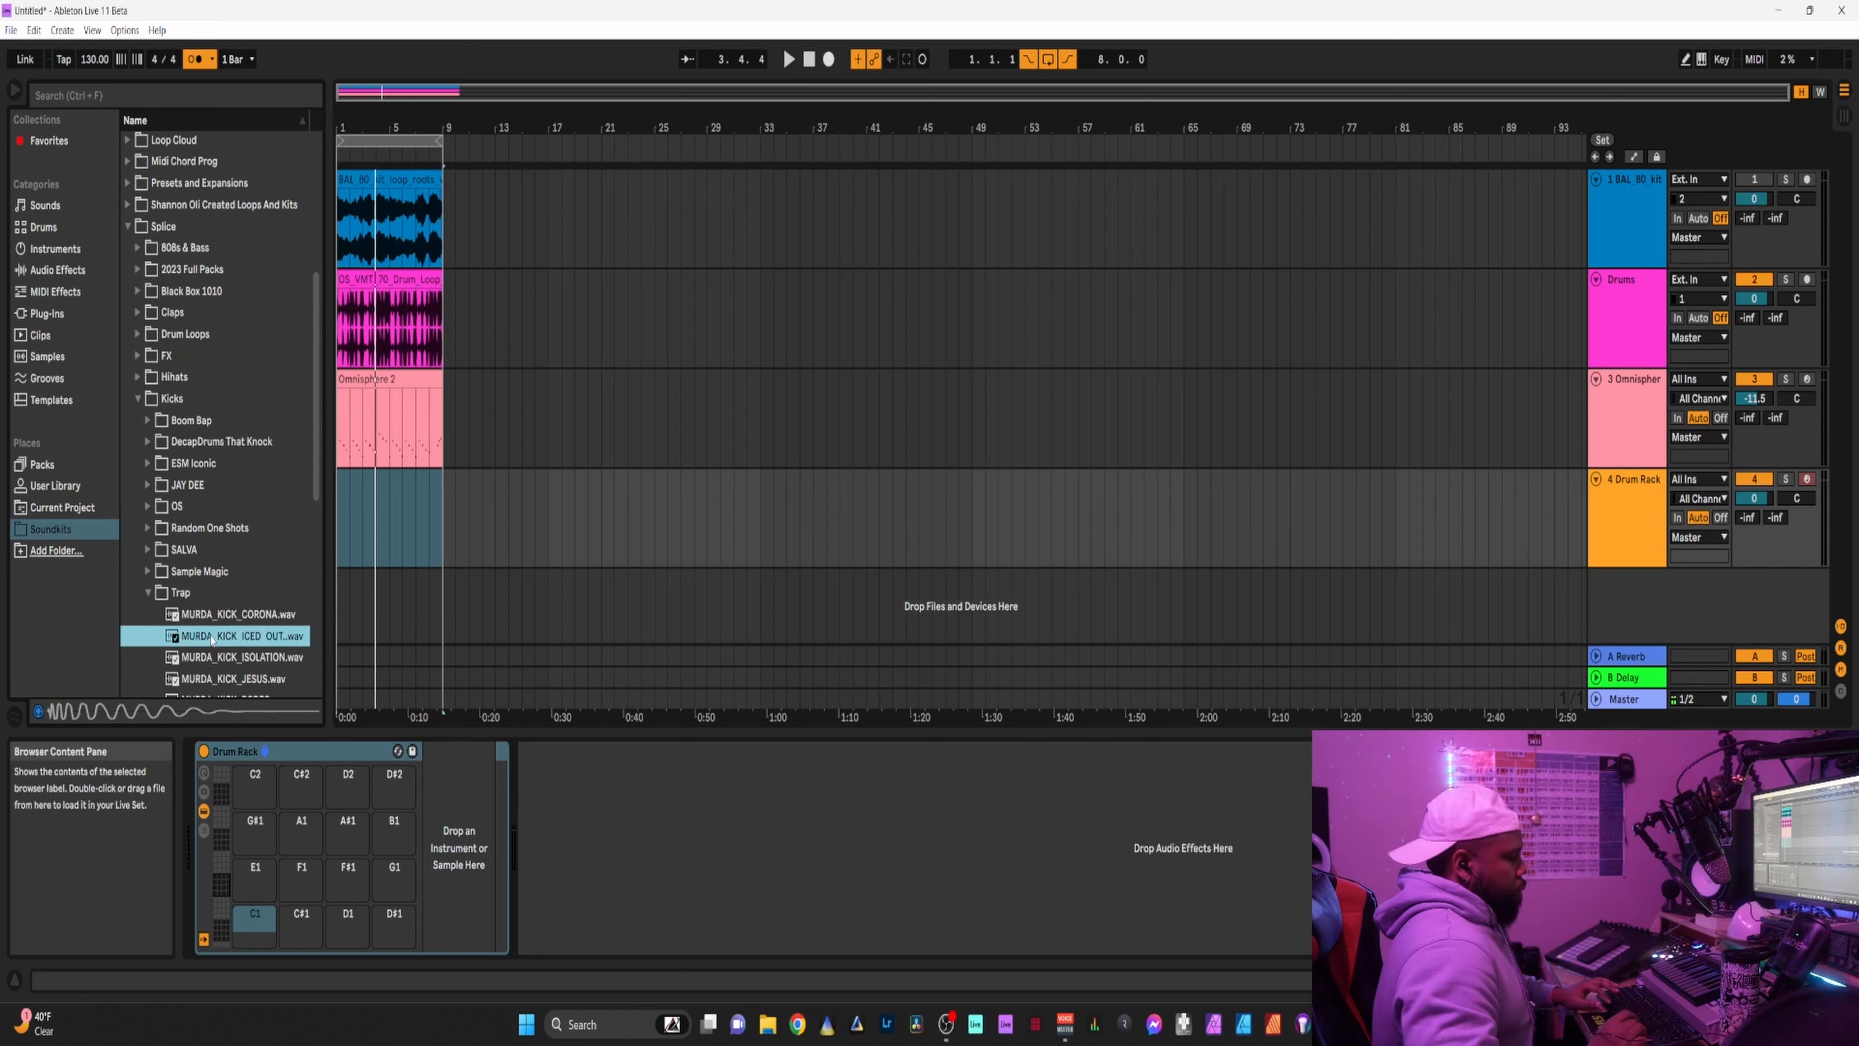
key("Down")
key("Down")
key("Down")
key("Down")
key("Down")
key("Down")
key("Down")
key("Down")
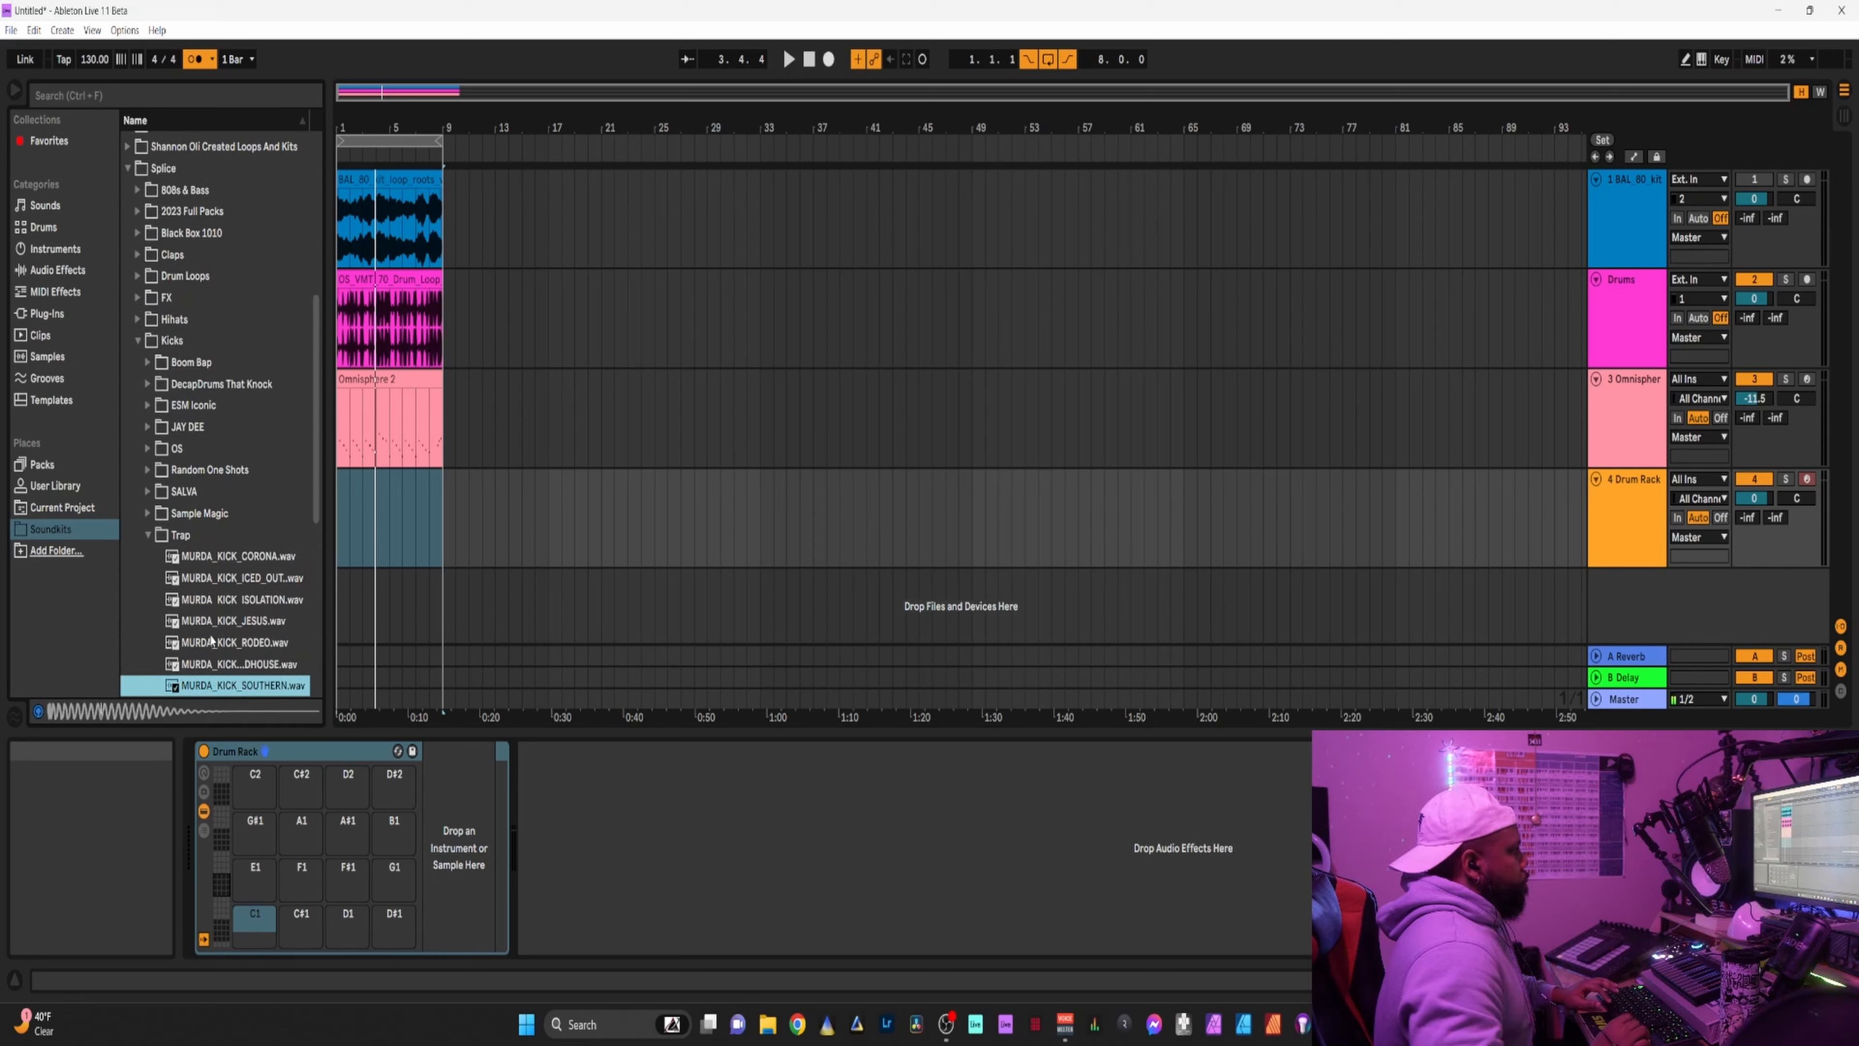
key("Down")
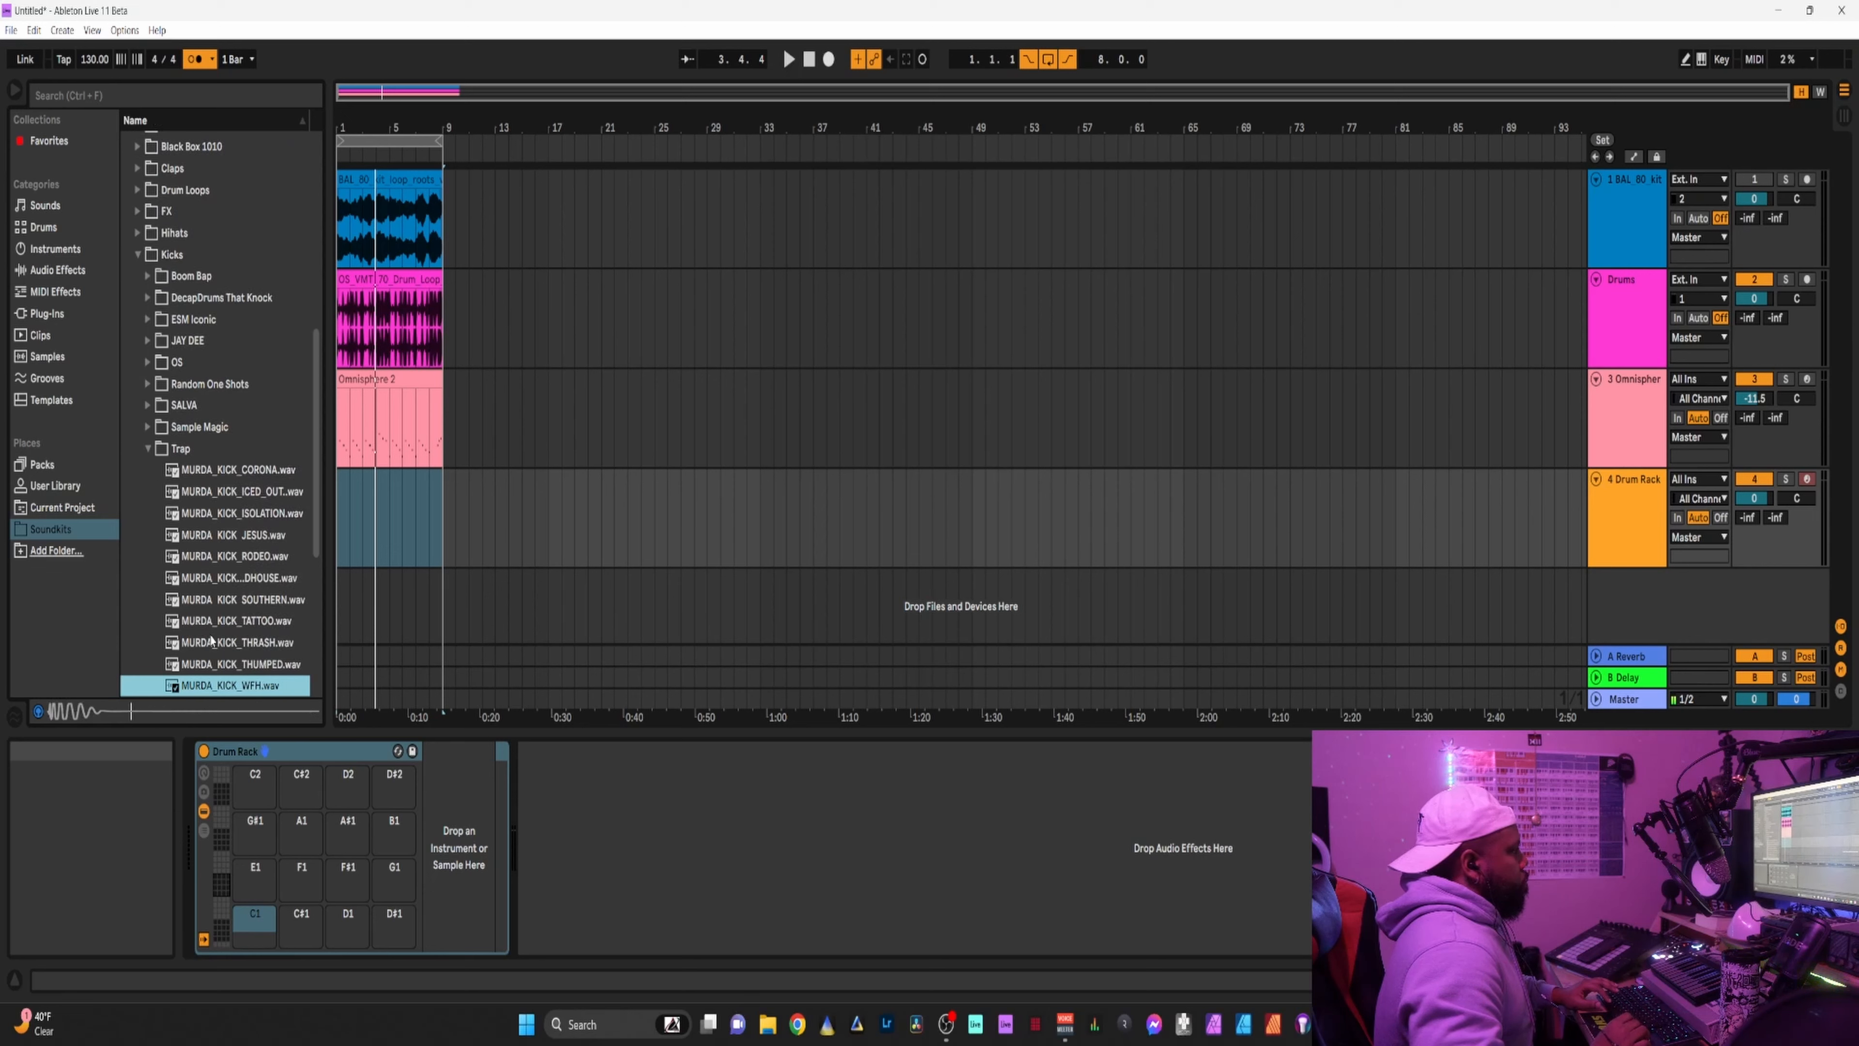
key("Up")
left_click_drag(279, 670, 257, 928)
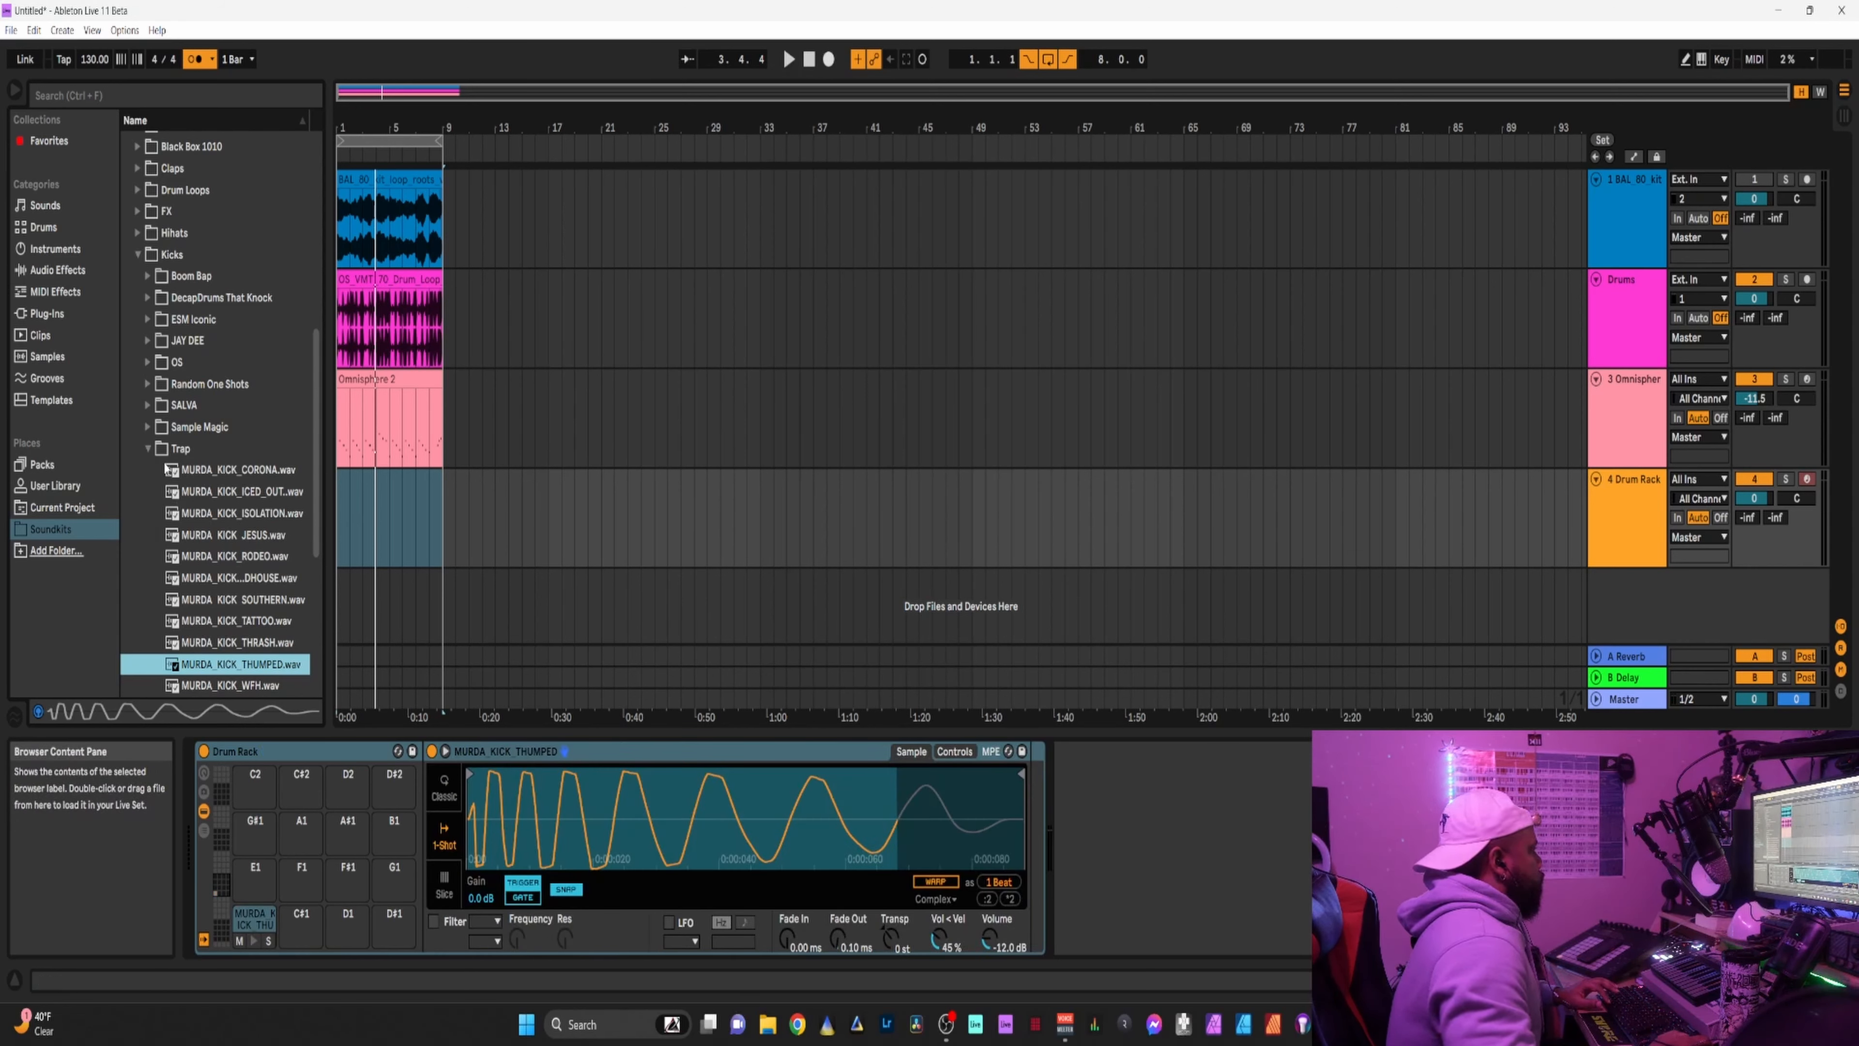
Collapse the Trap and Kicks folders and open the BOI1DA folder inside Splice's Snares.
left_click(147, 448)
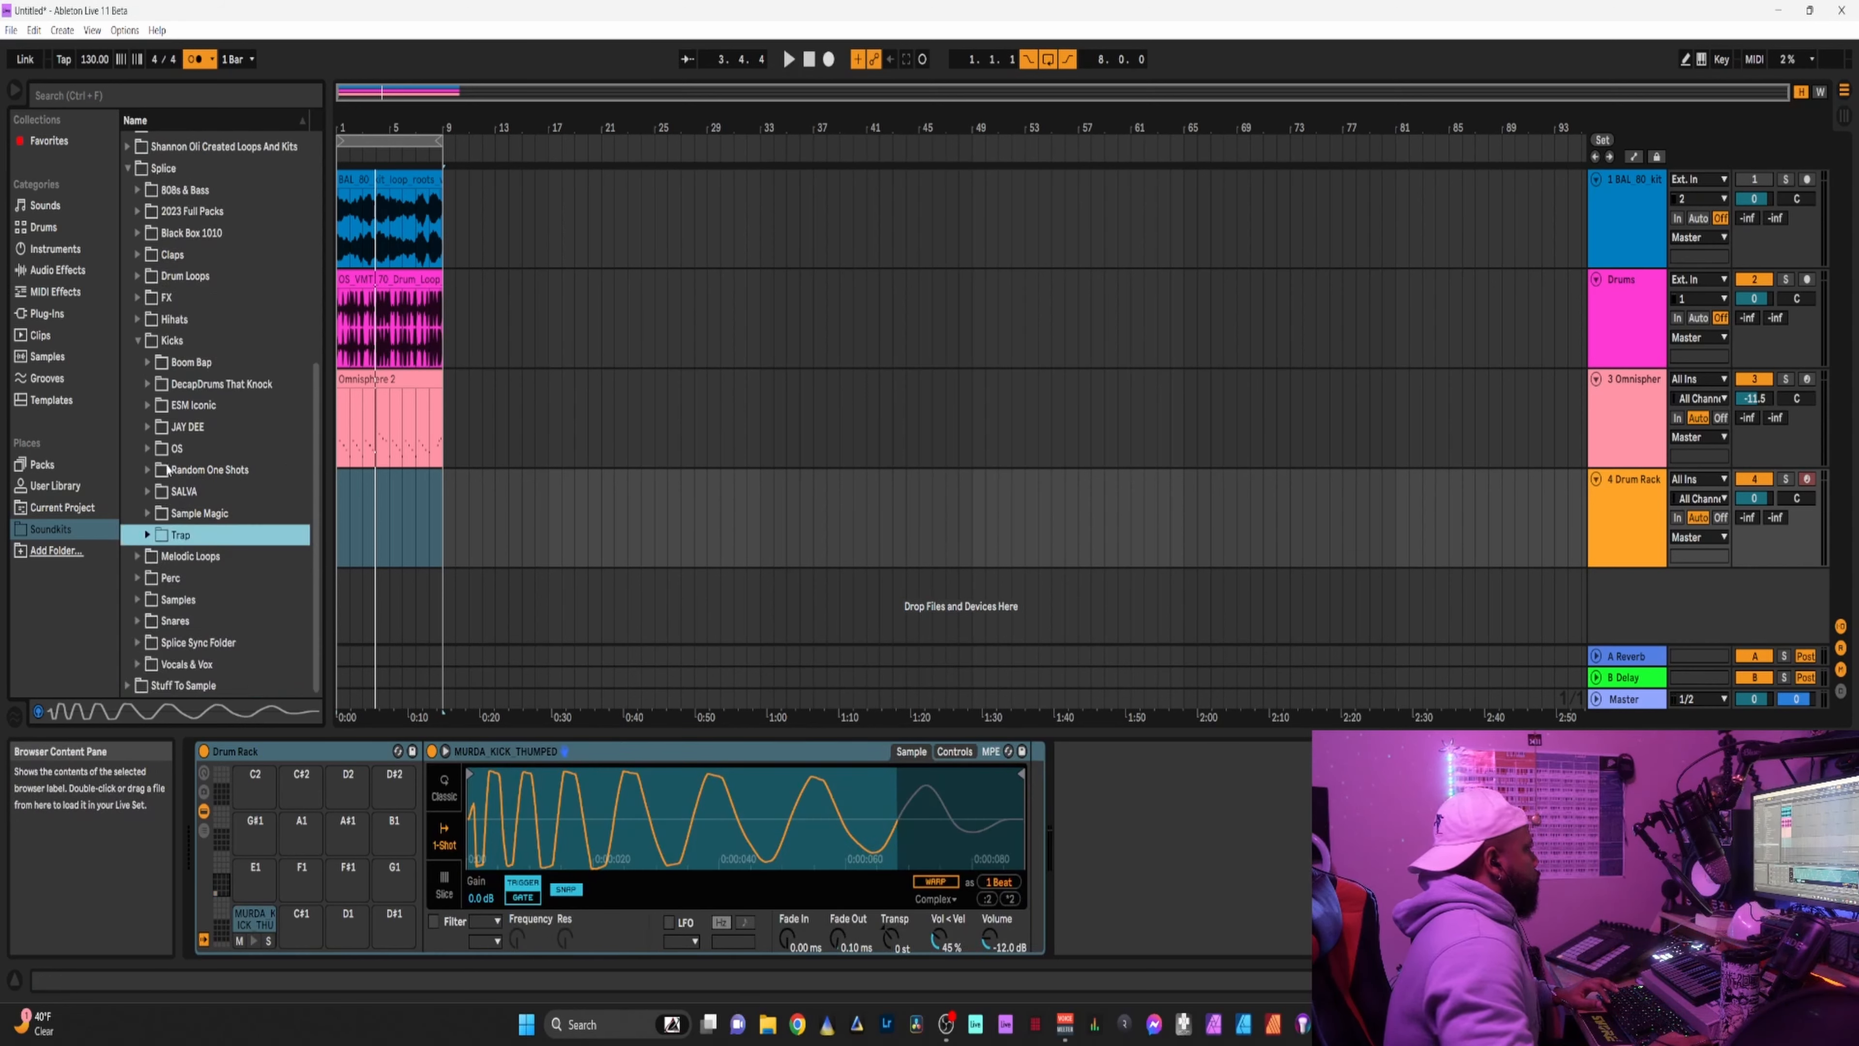
left_click(138, 341)
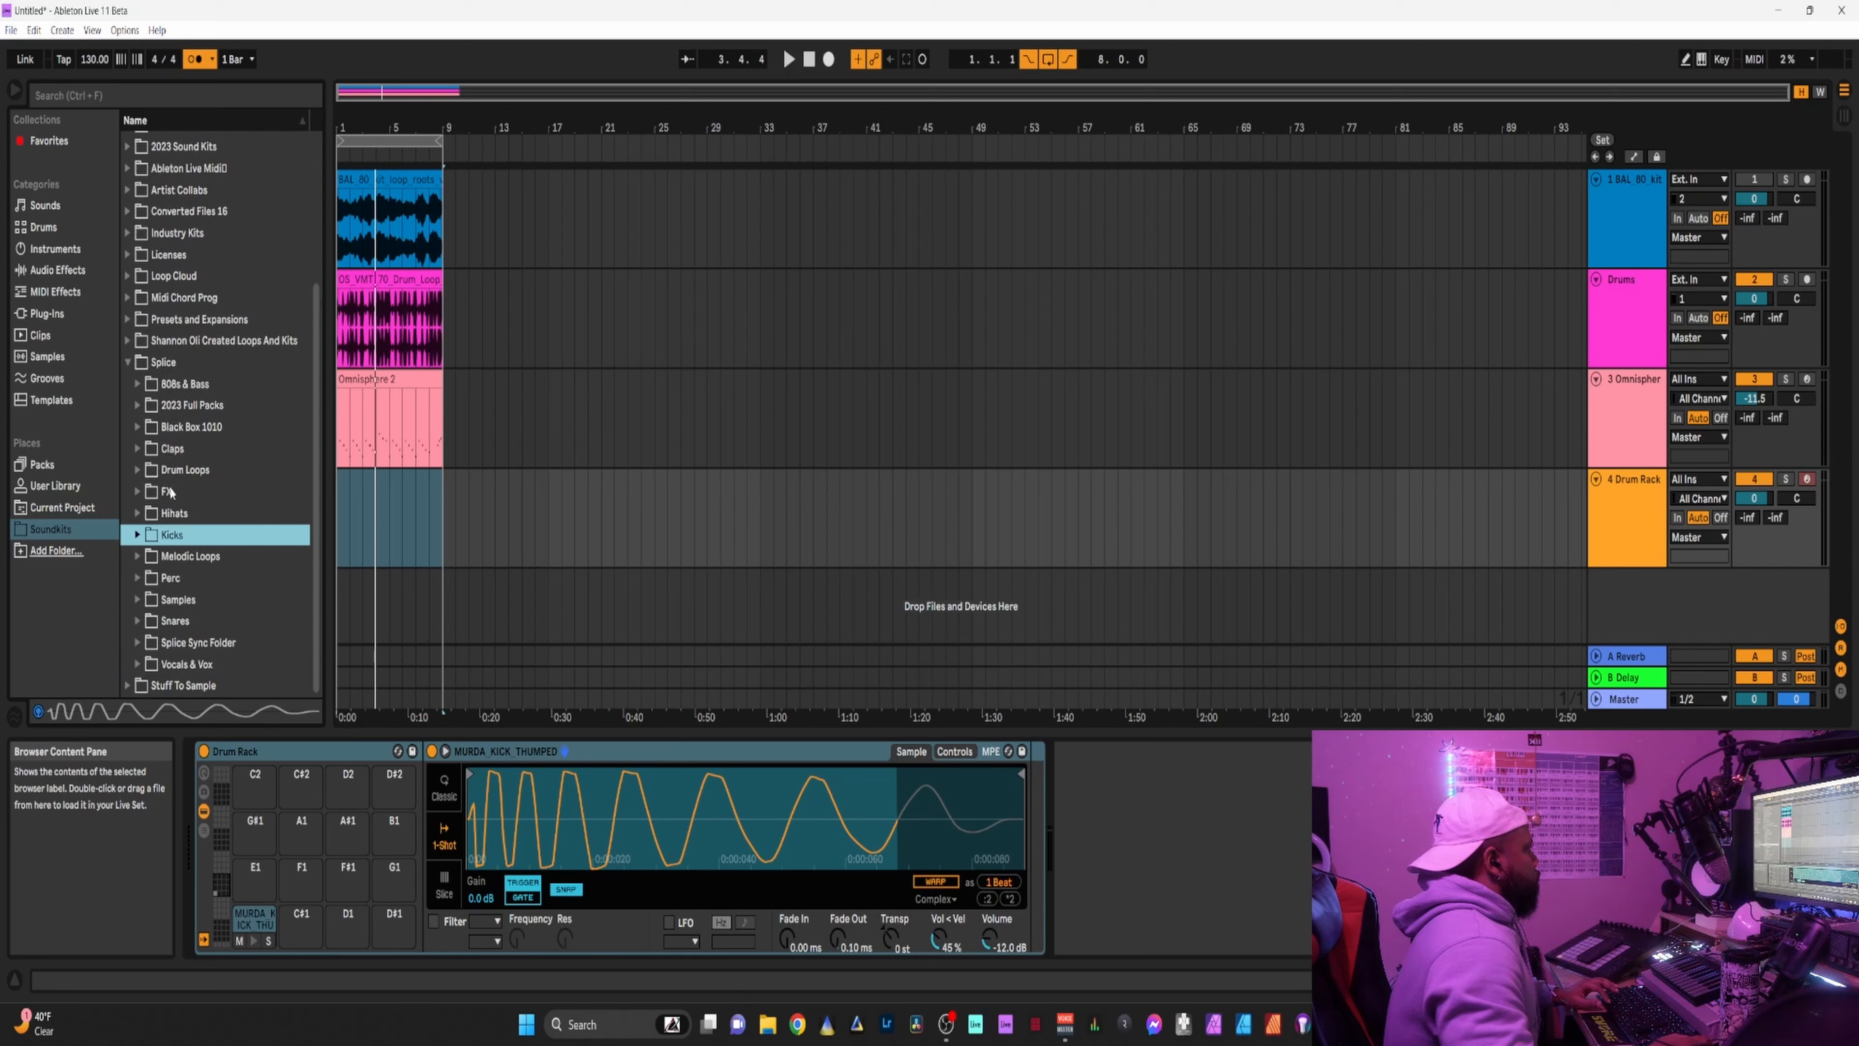
left_click(137, 621)
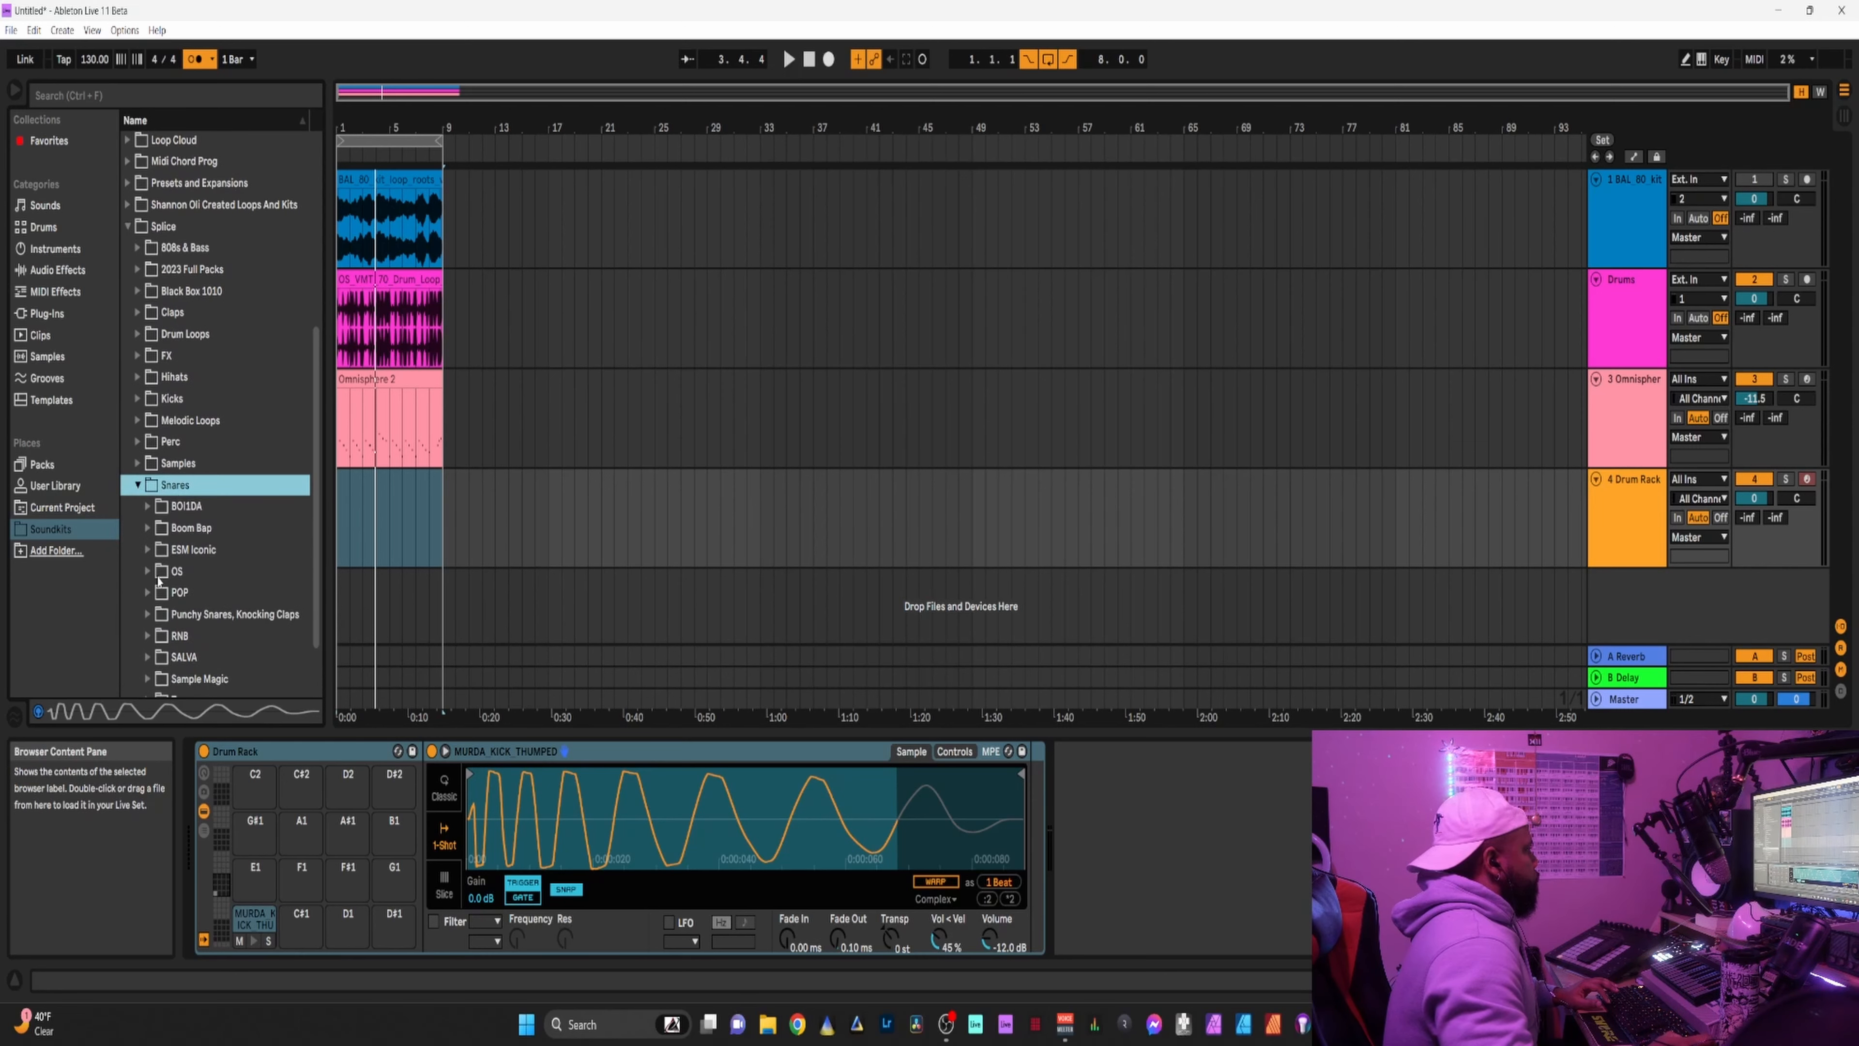
left_click(149, 506)
Audition the two BOI1DA snares and load BOI1DA_snare_23.wav onto pad C#1 and BOI1DA_snare_26.wav onto pad D1.
left_click(209, 528)
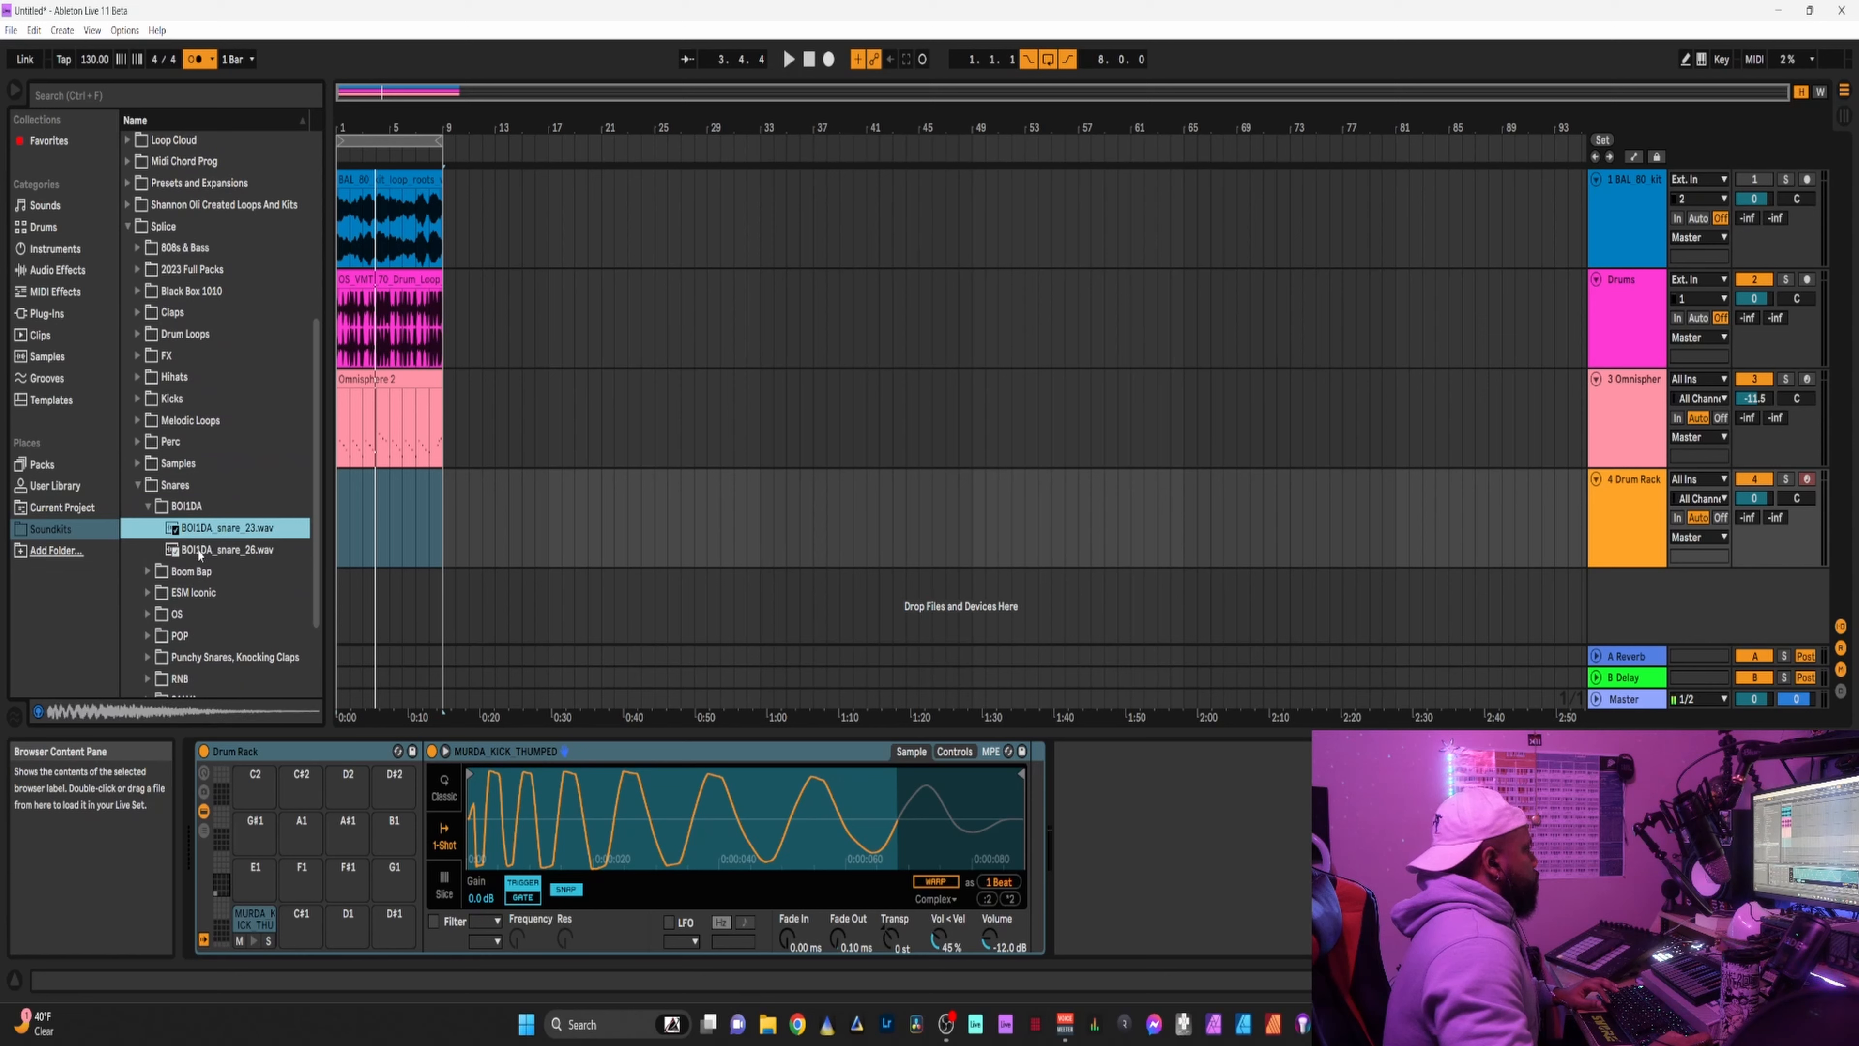
left_click(216, 548)
left_click(227, 530)
left_click_drag(228, 530, 303, 921)
left_click_drag(237, 554, 240, 571)
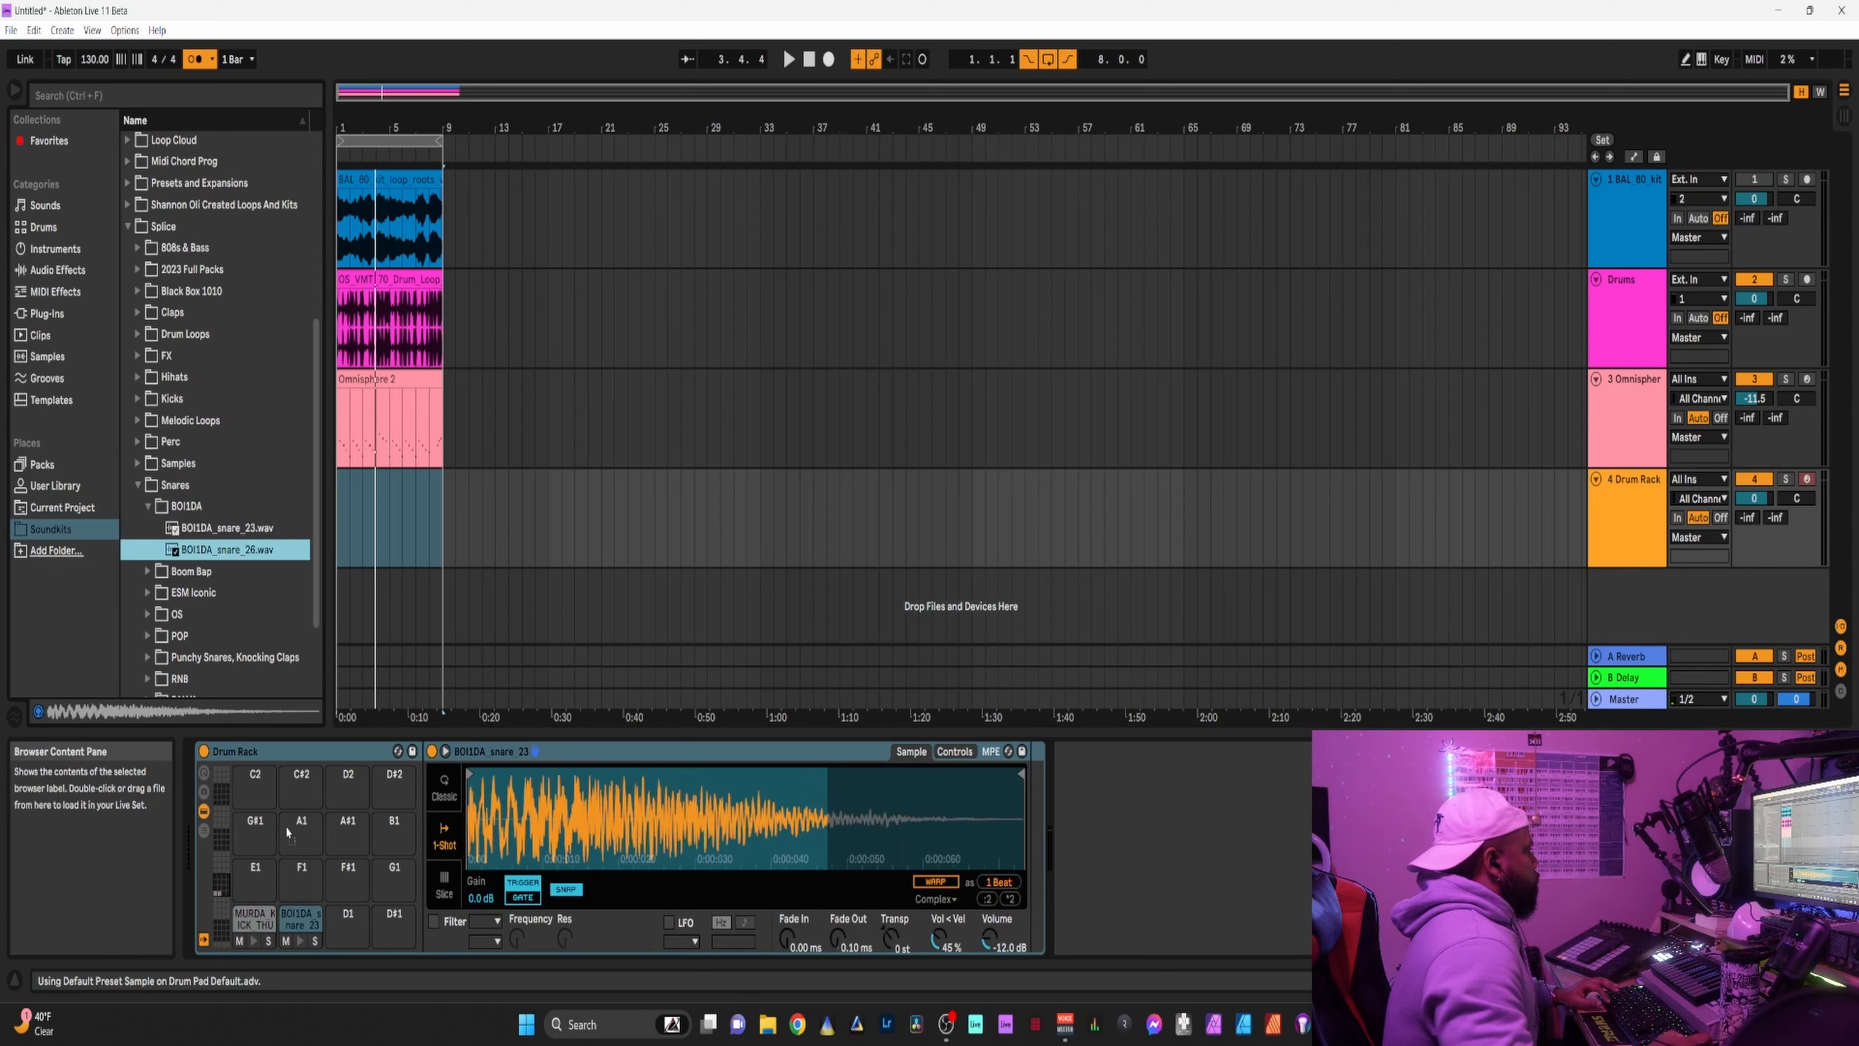
left_click_drag(287, 831, 338, 924)
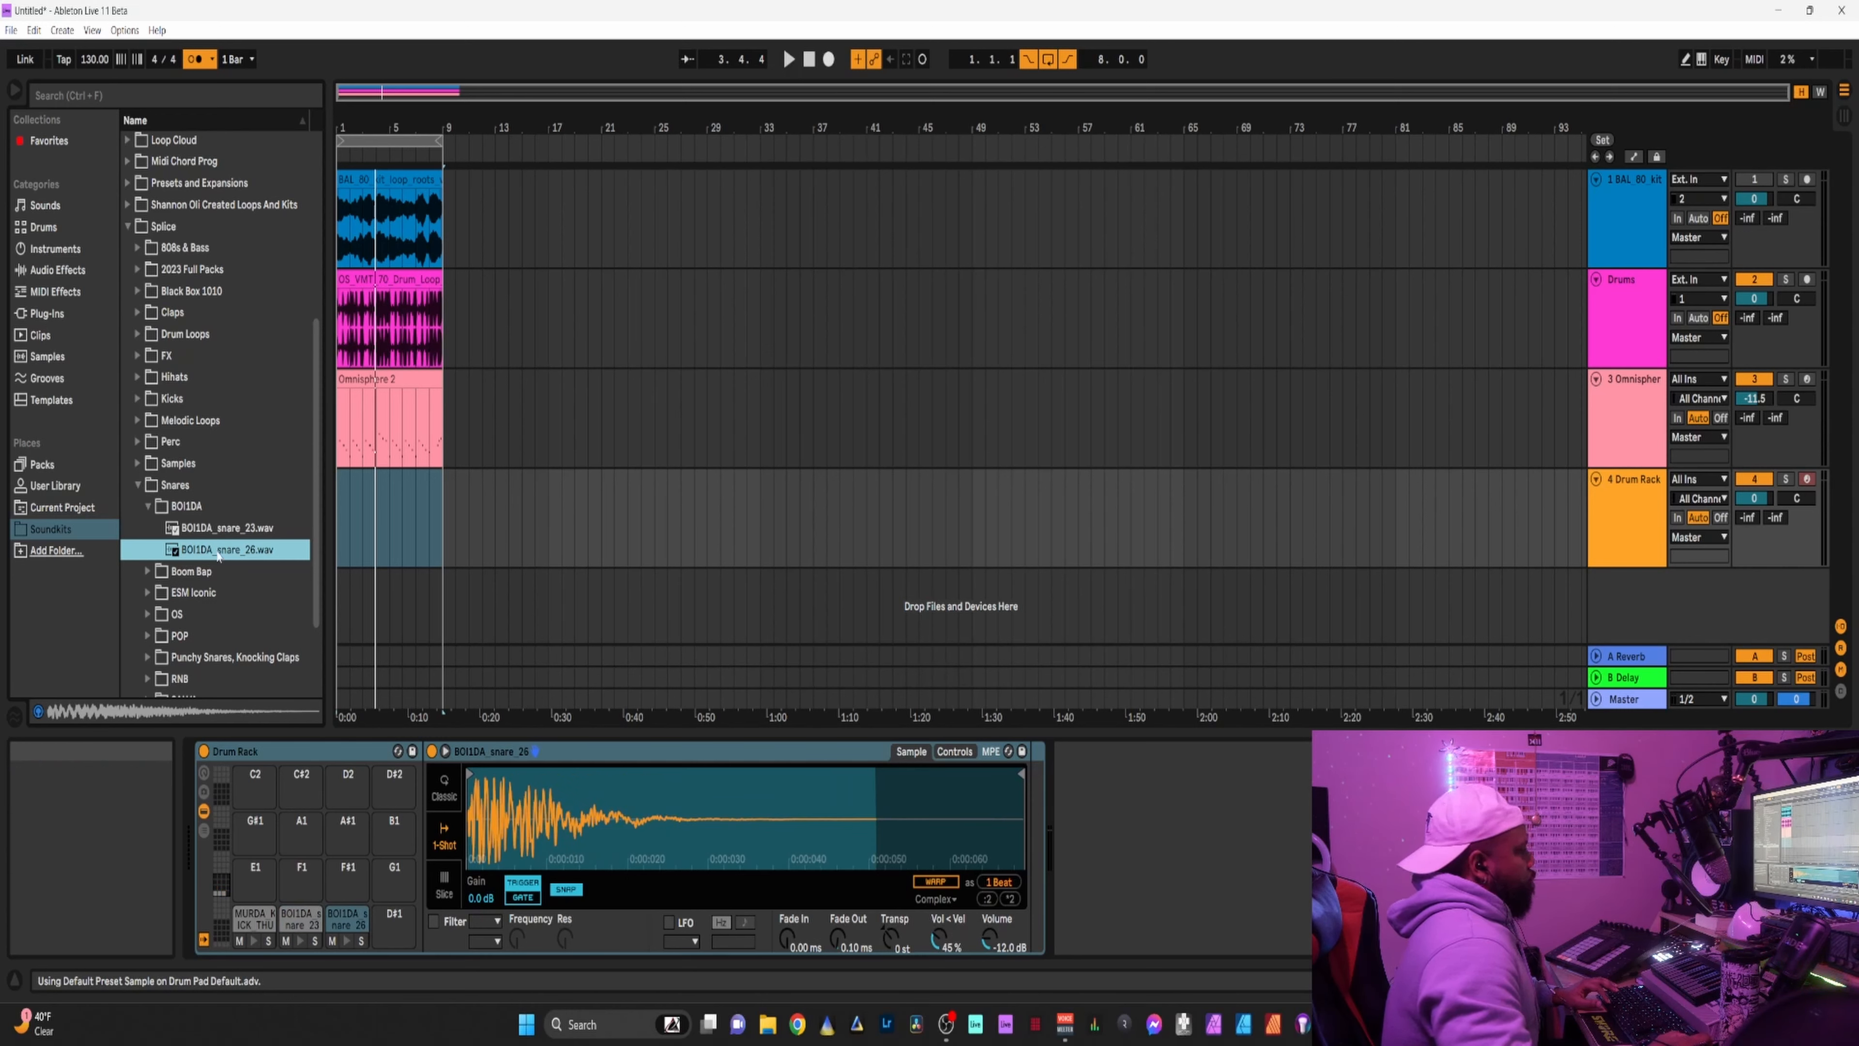
Collapse the Snares folder and open the Trap folder inside Splice's Hihats.
left_click(139, 486)
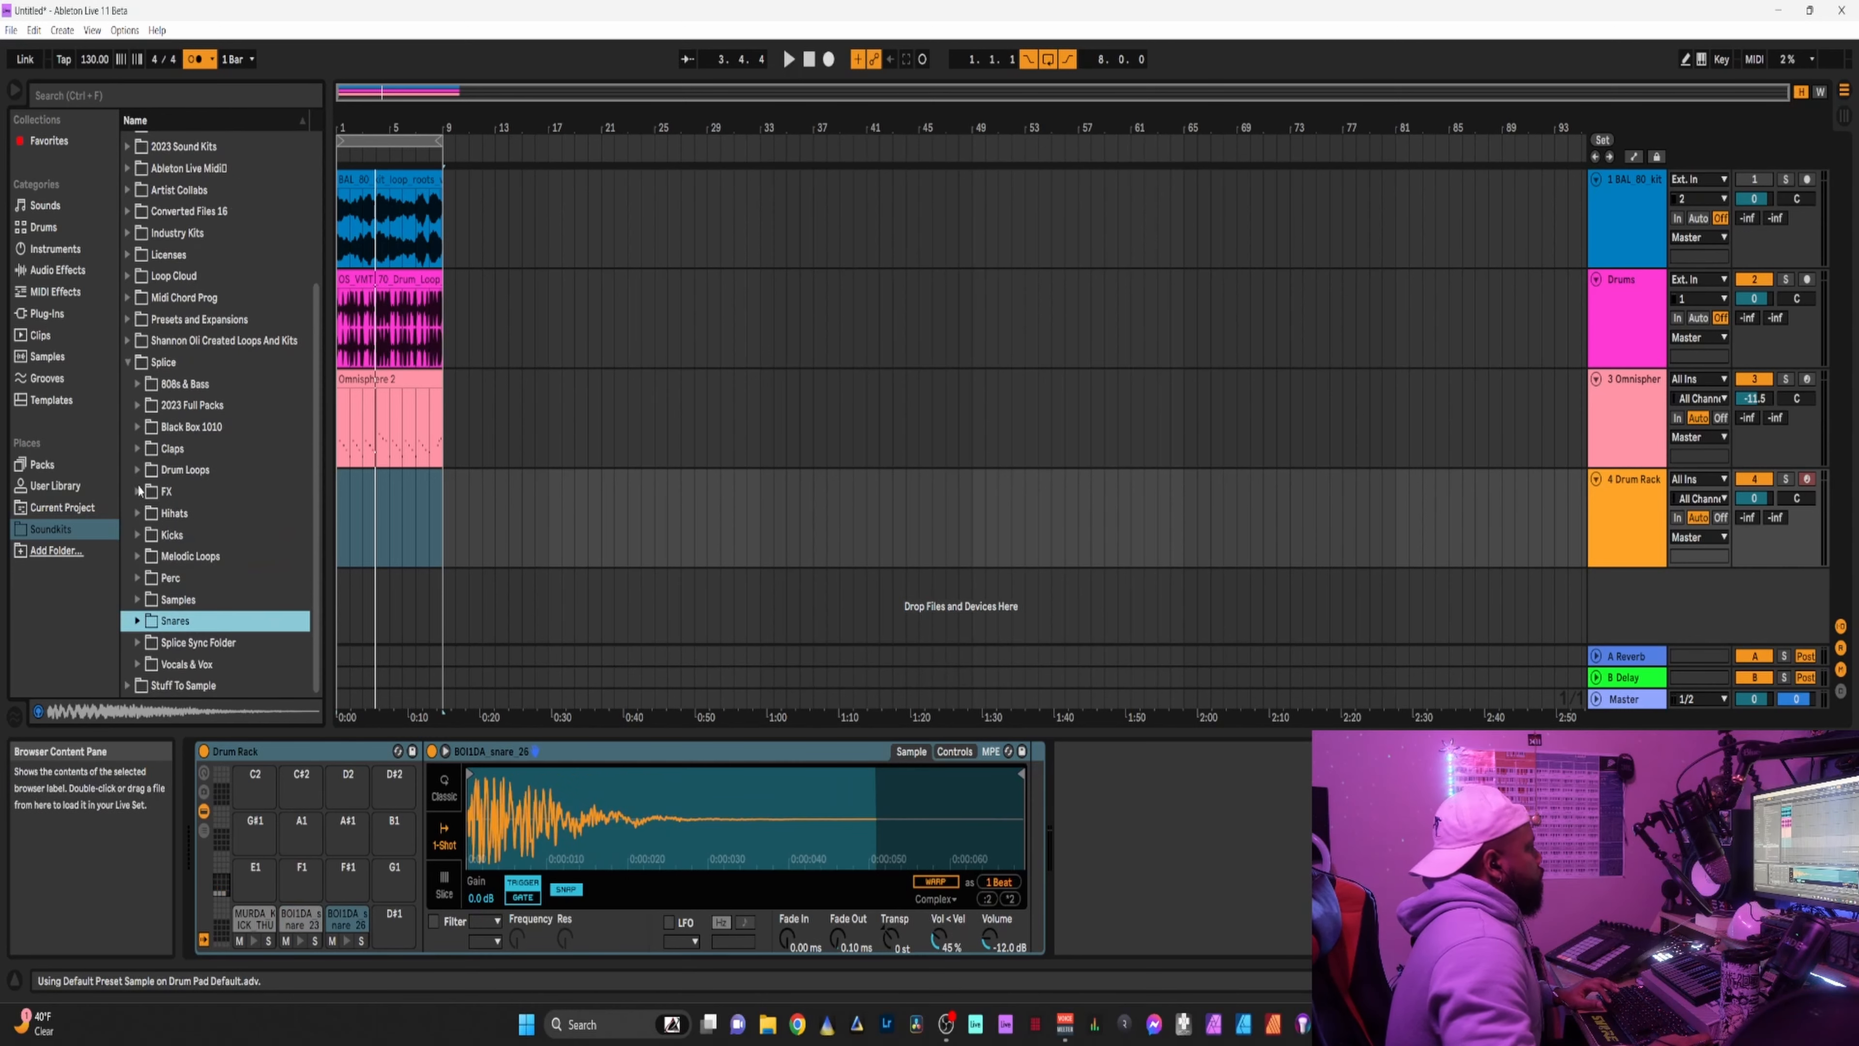
left_click(139, 514)
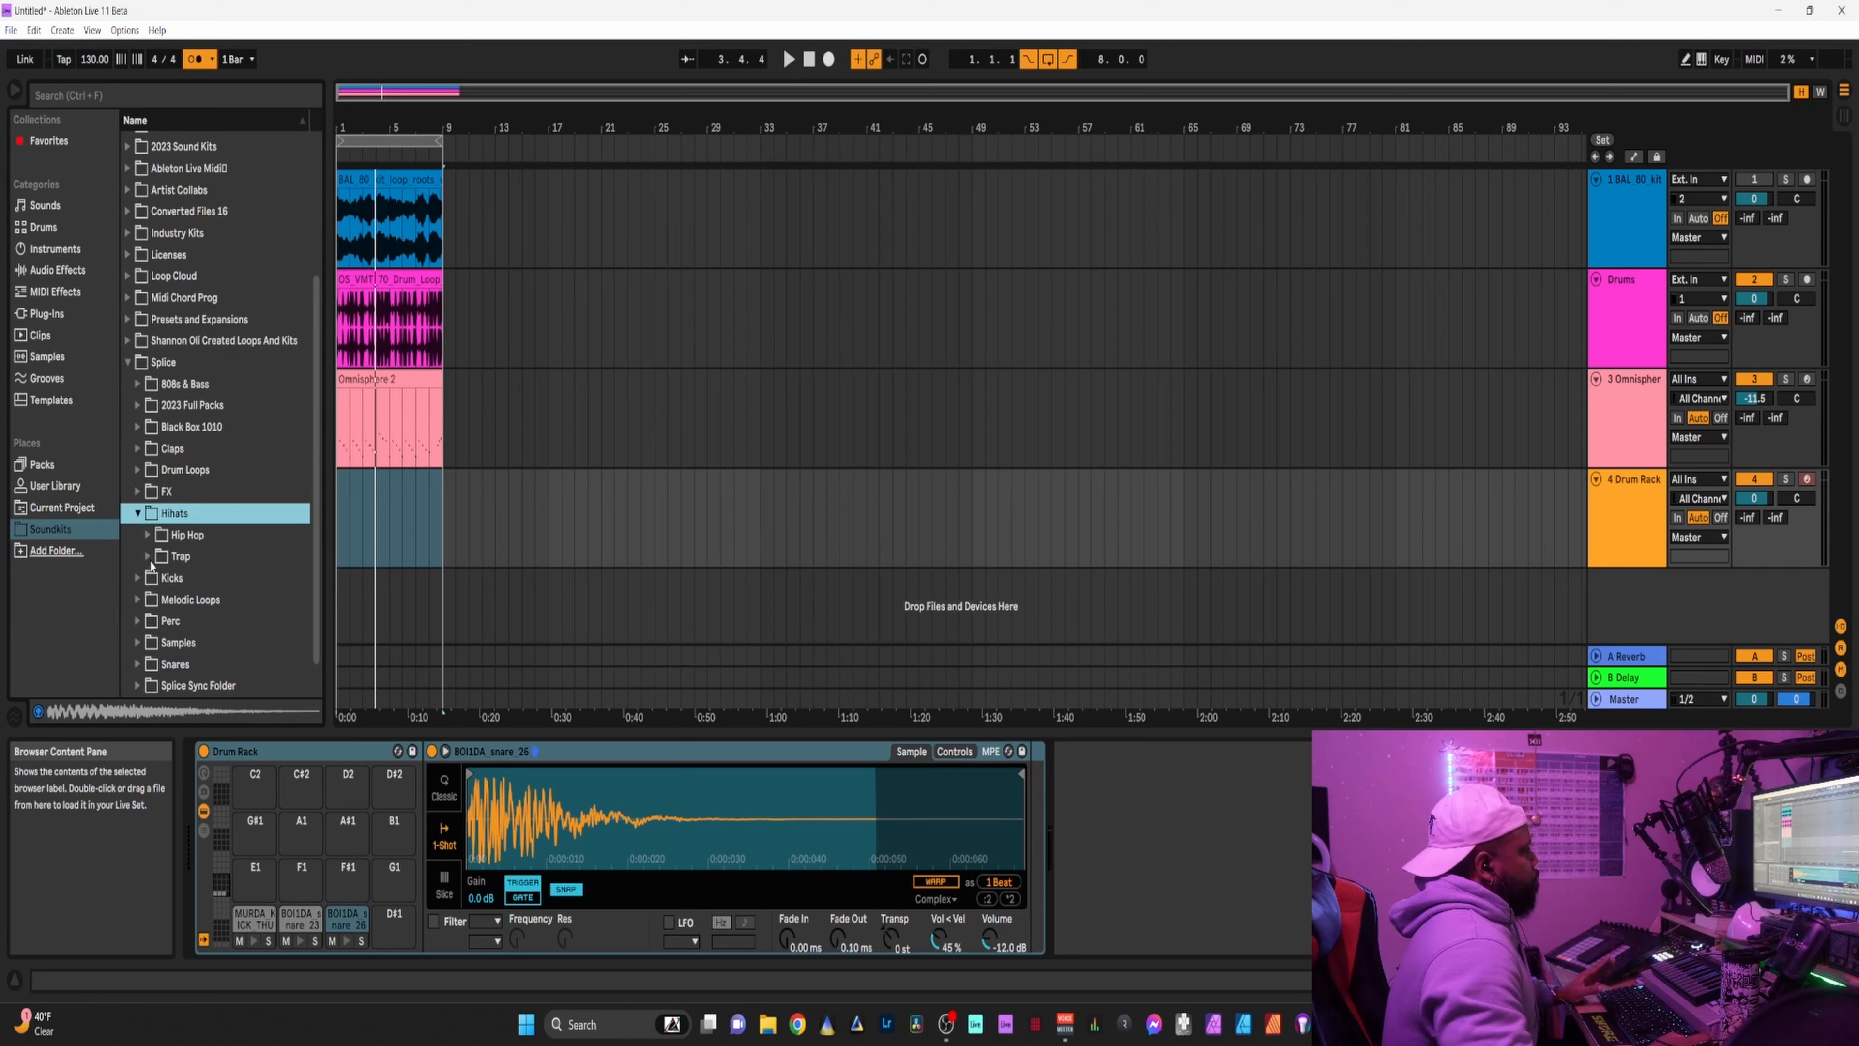
left_click(184, 558)
scroll(270, 583, "down", 1)
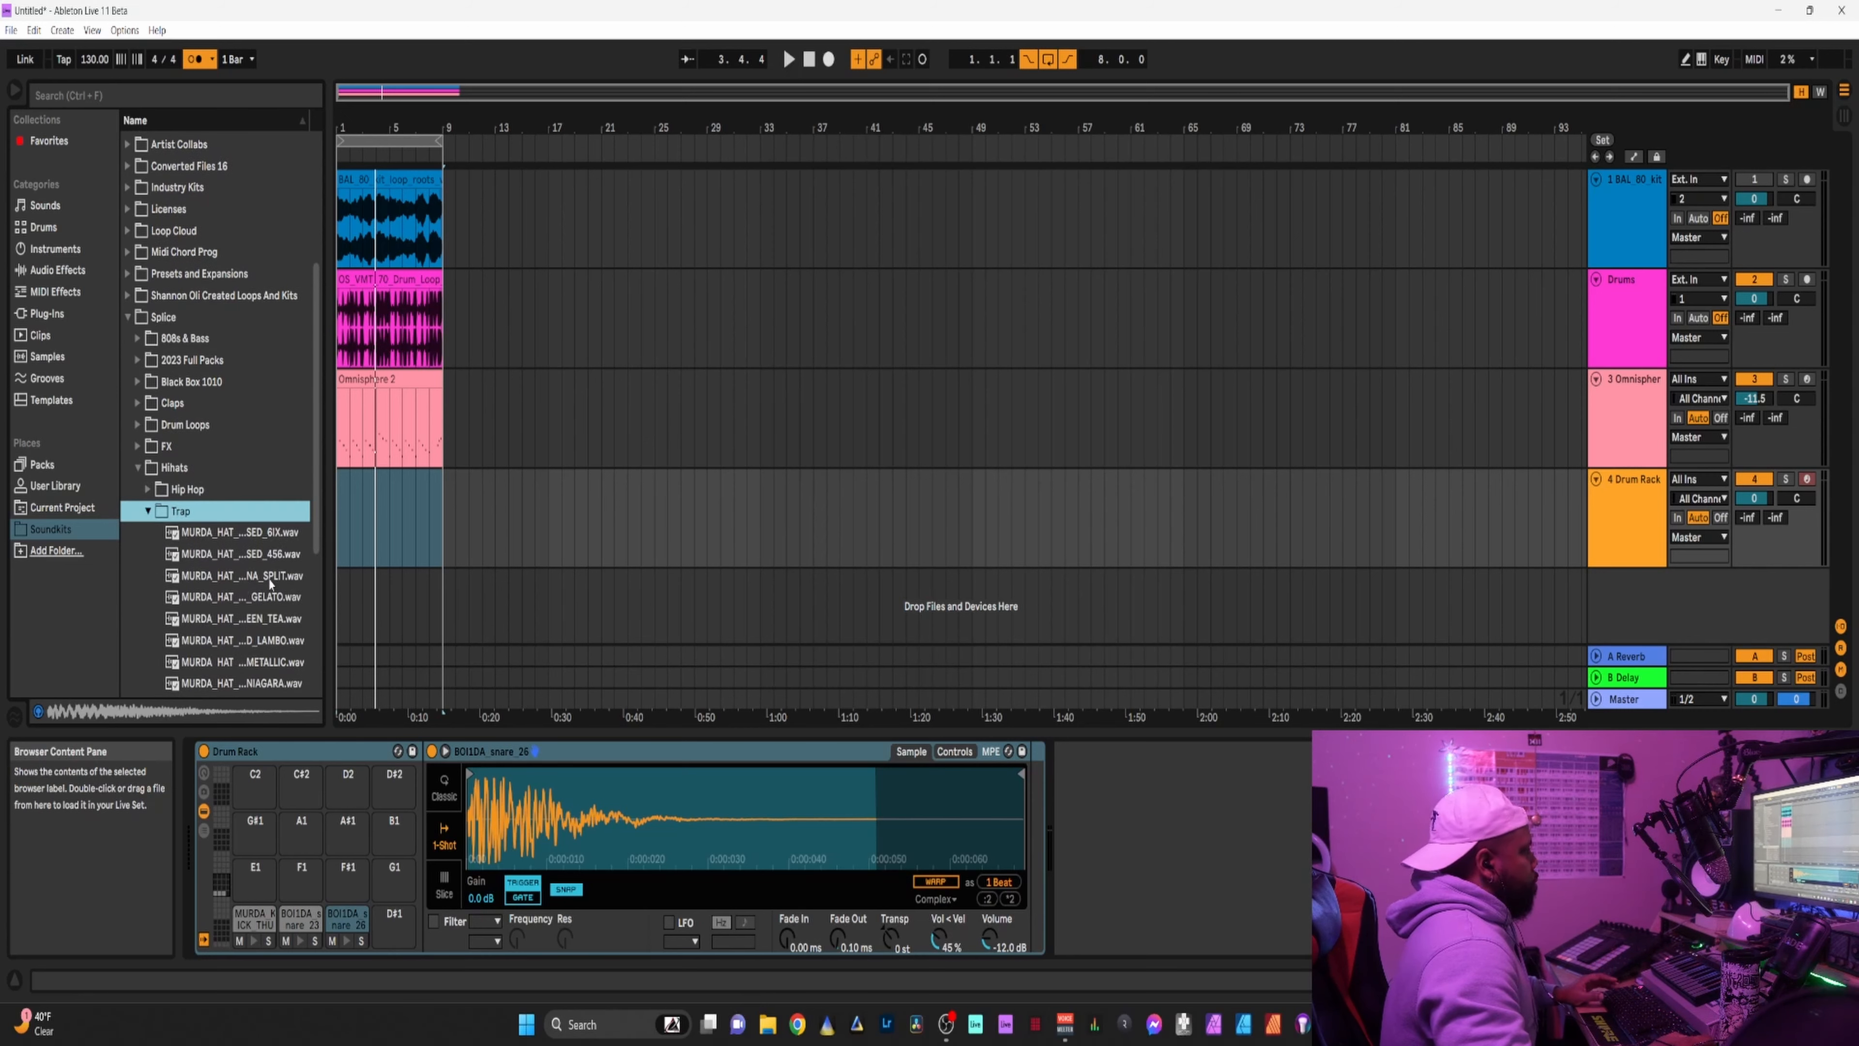
Audition the first two closed MURDA hi-hats in the Trap folder and load MURDA_HAT_CLOSED_456.wav onto the Drum Rack's D#1 pad.
left_click(270, 533)
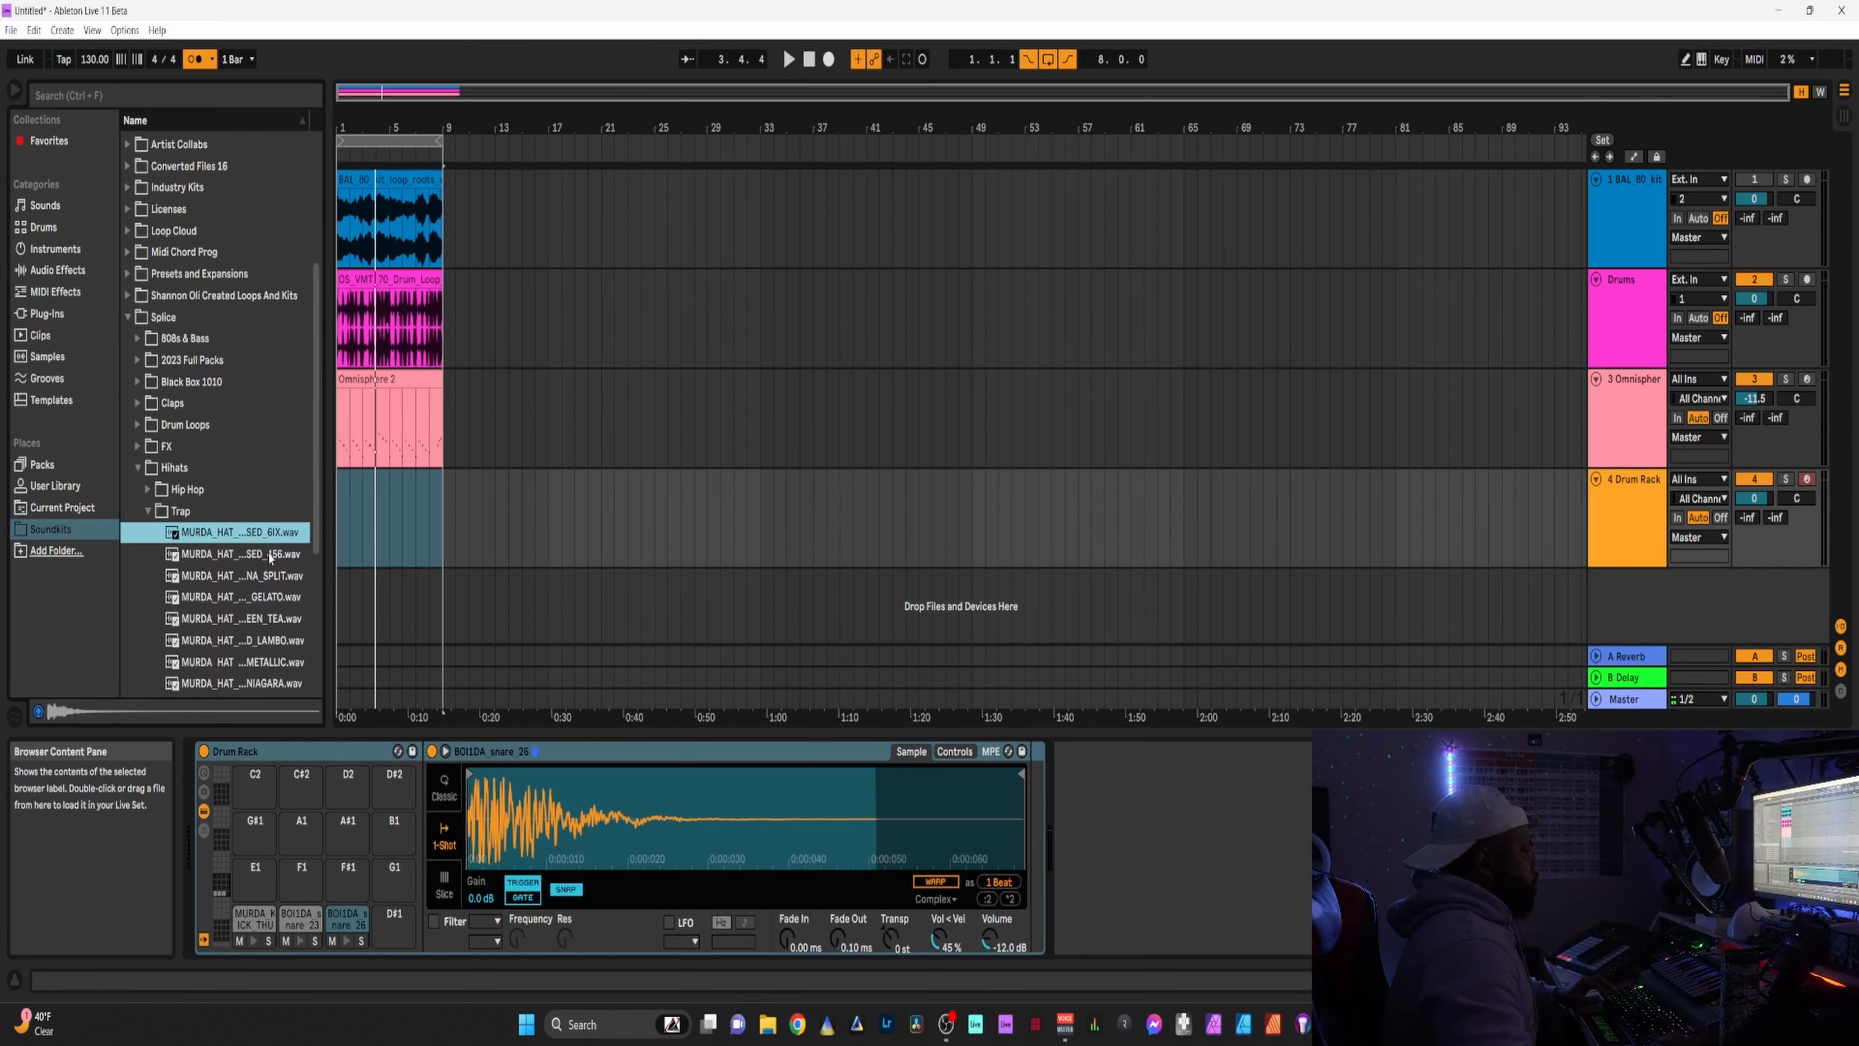
left_click(271, 556)
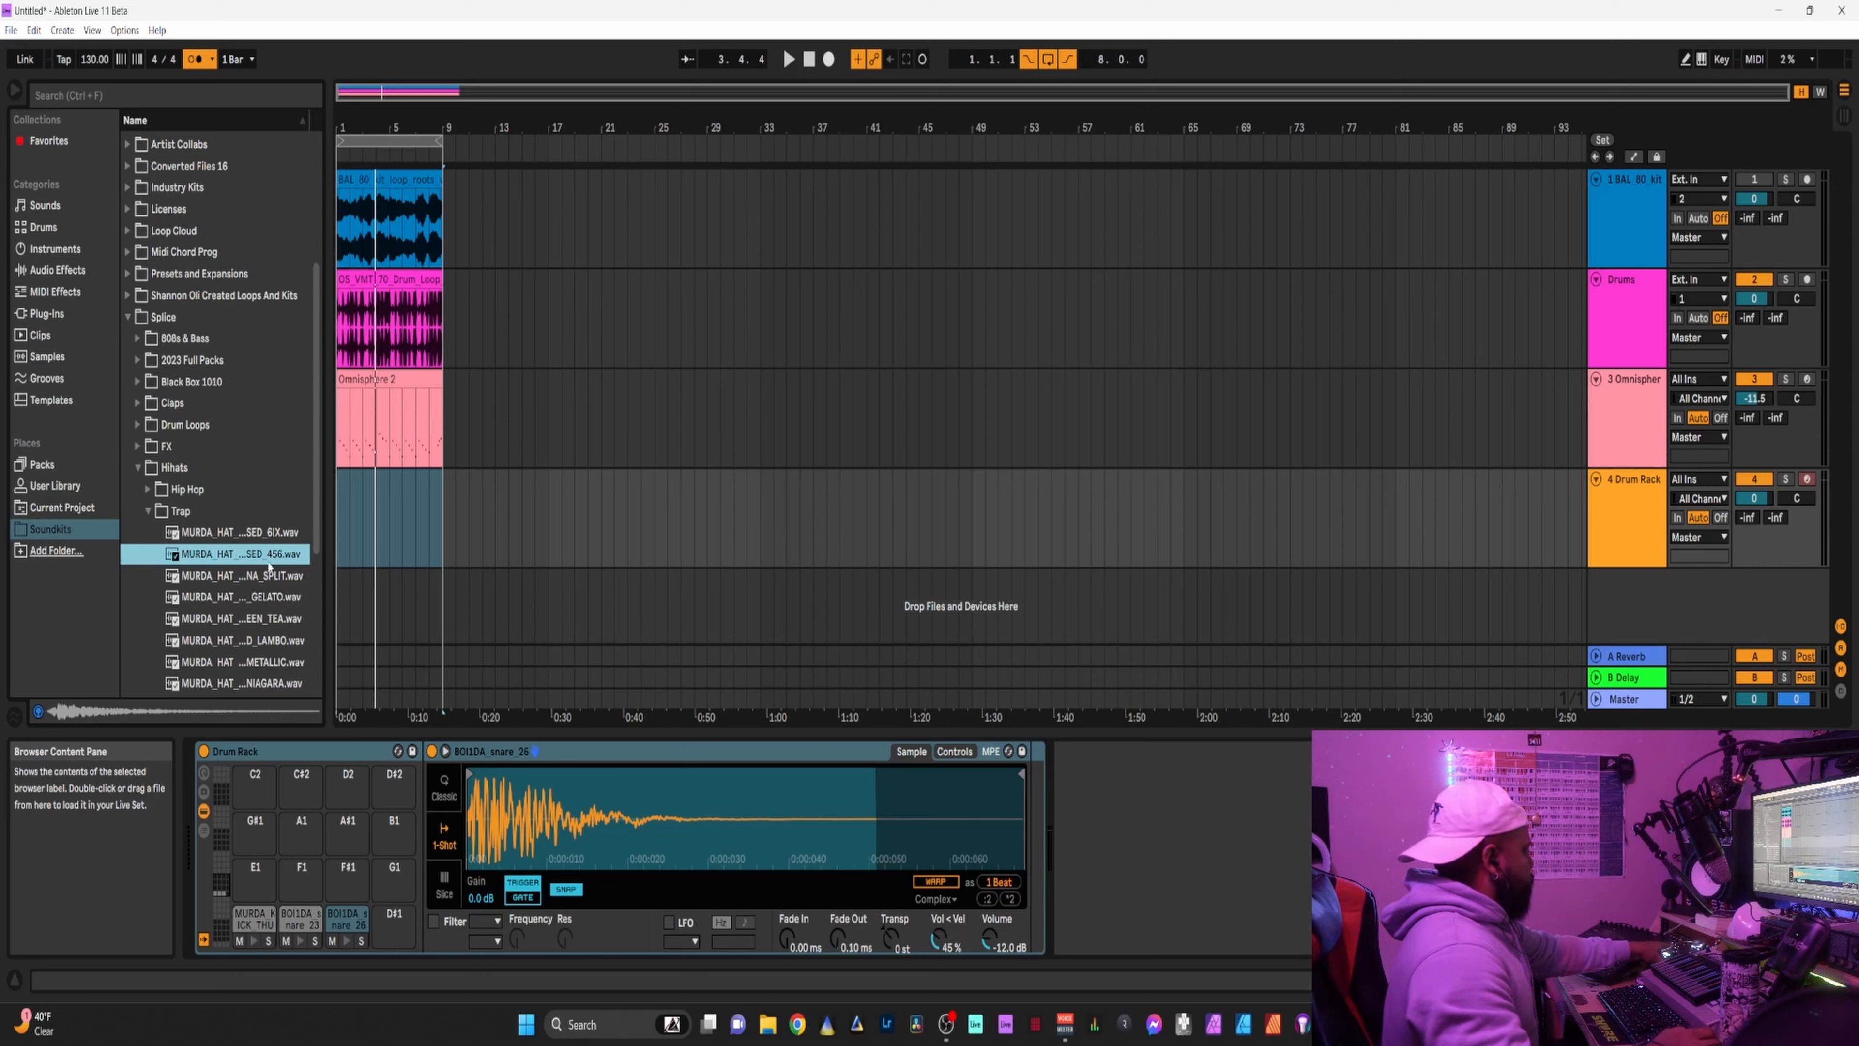
left_click_drag(279, 558, 390, 943)
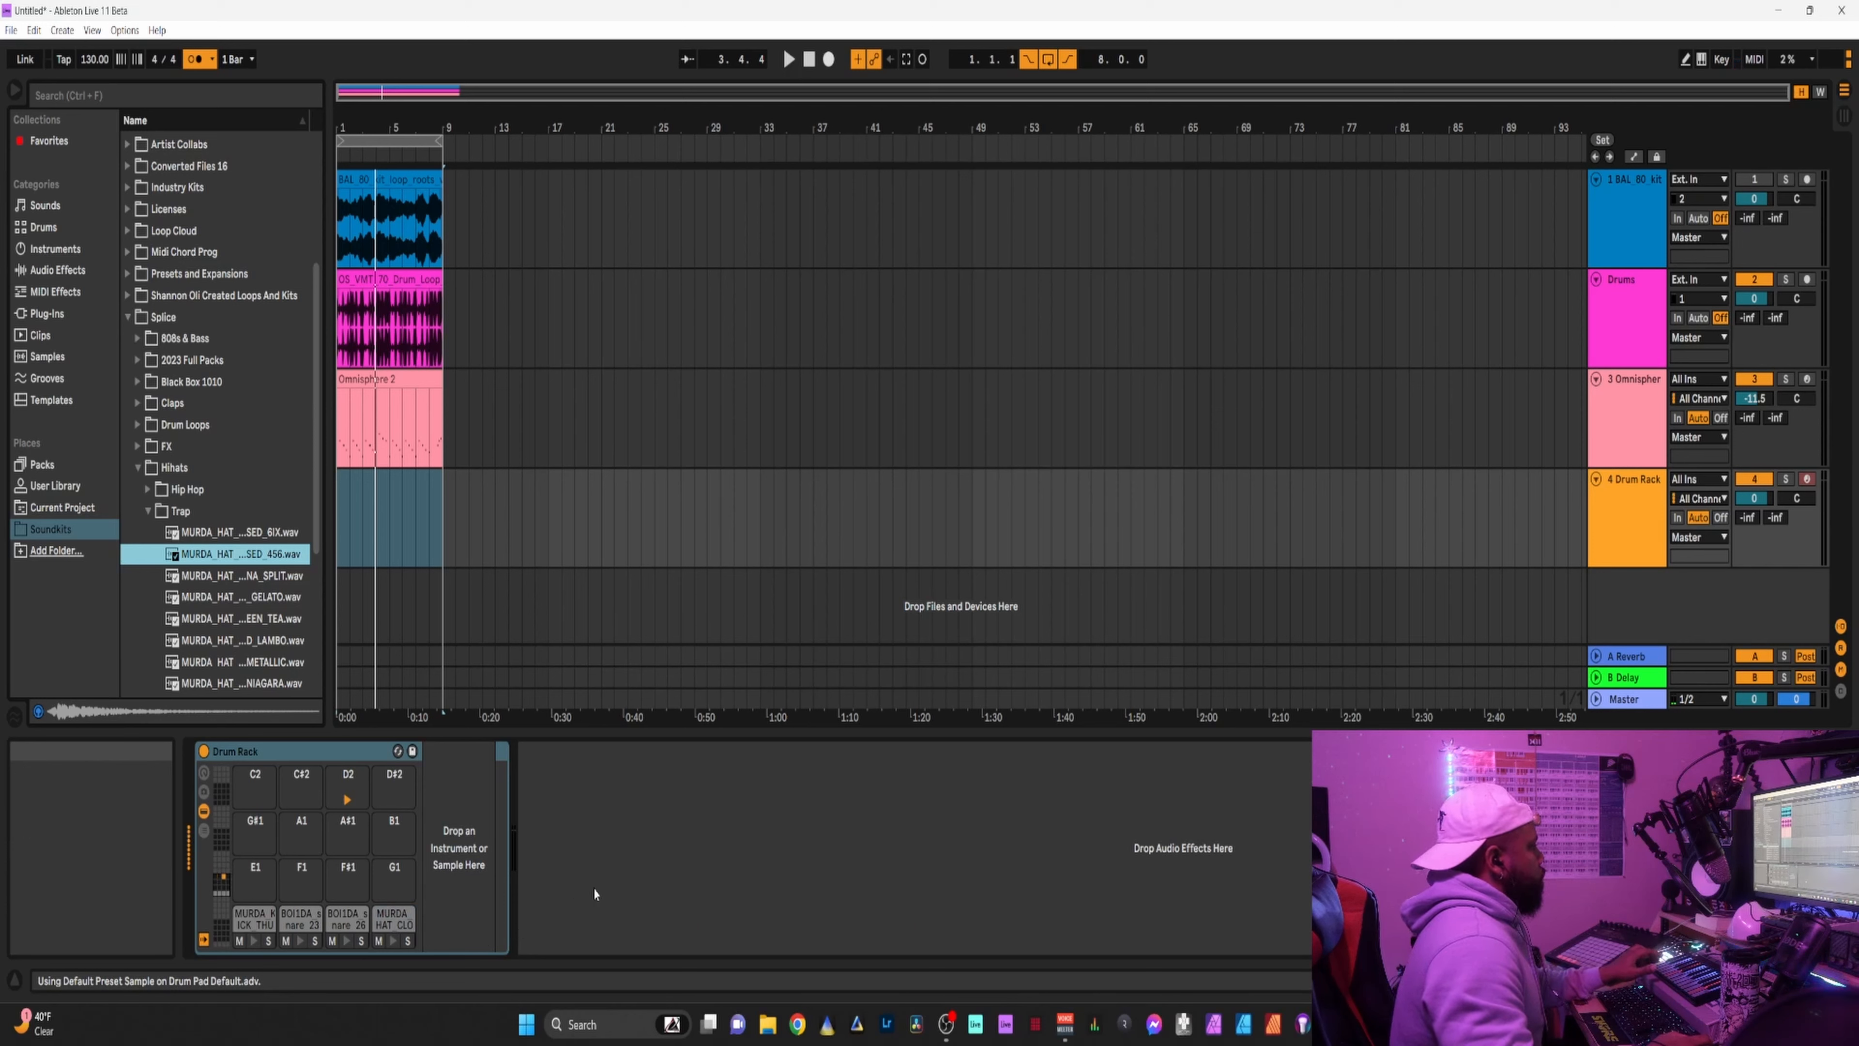
Mute the Drums track and record a kick, snare and hi-hat pattern on the Drum Rack track over the 8-bar loop.
left_click(1620, 504)
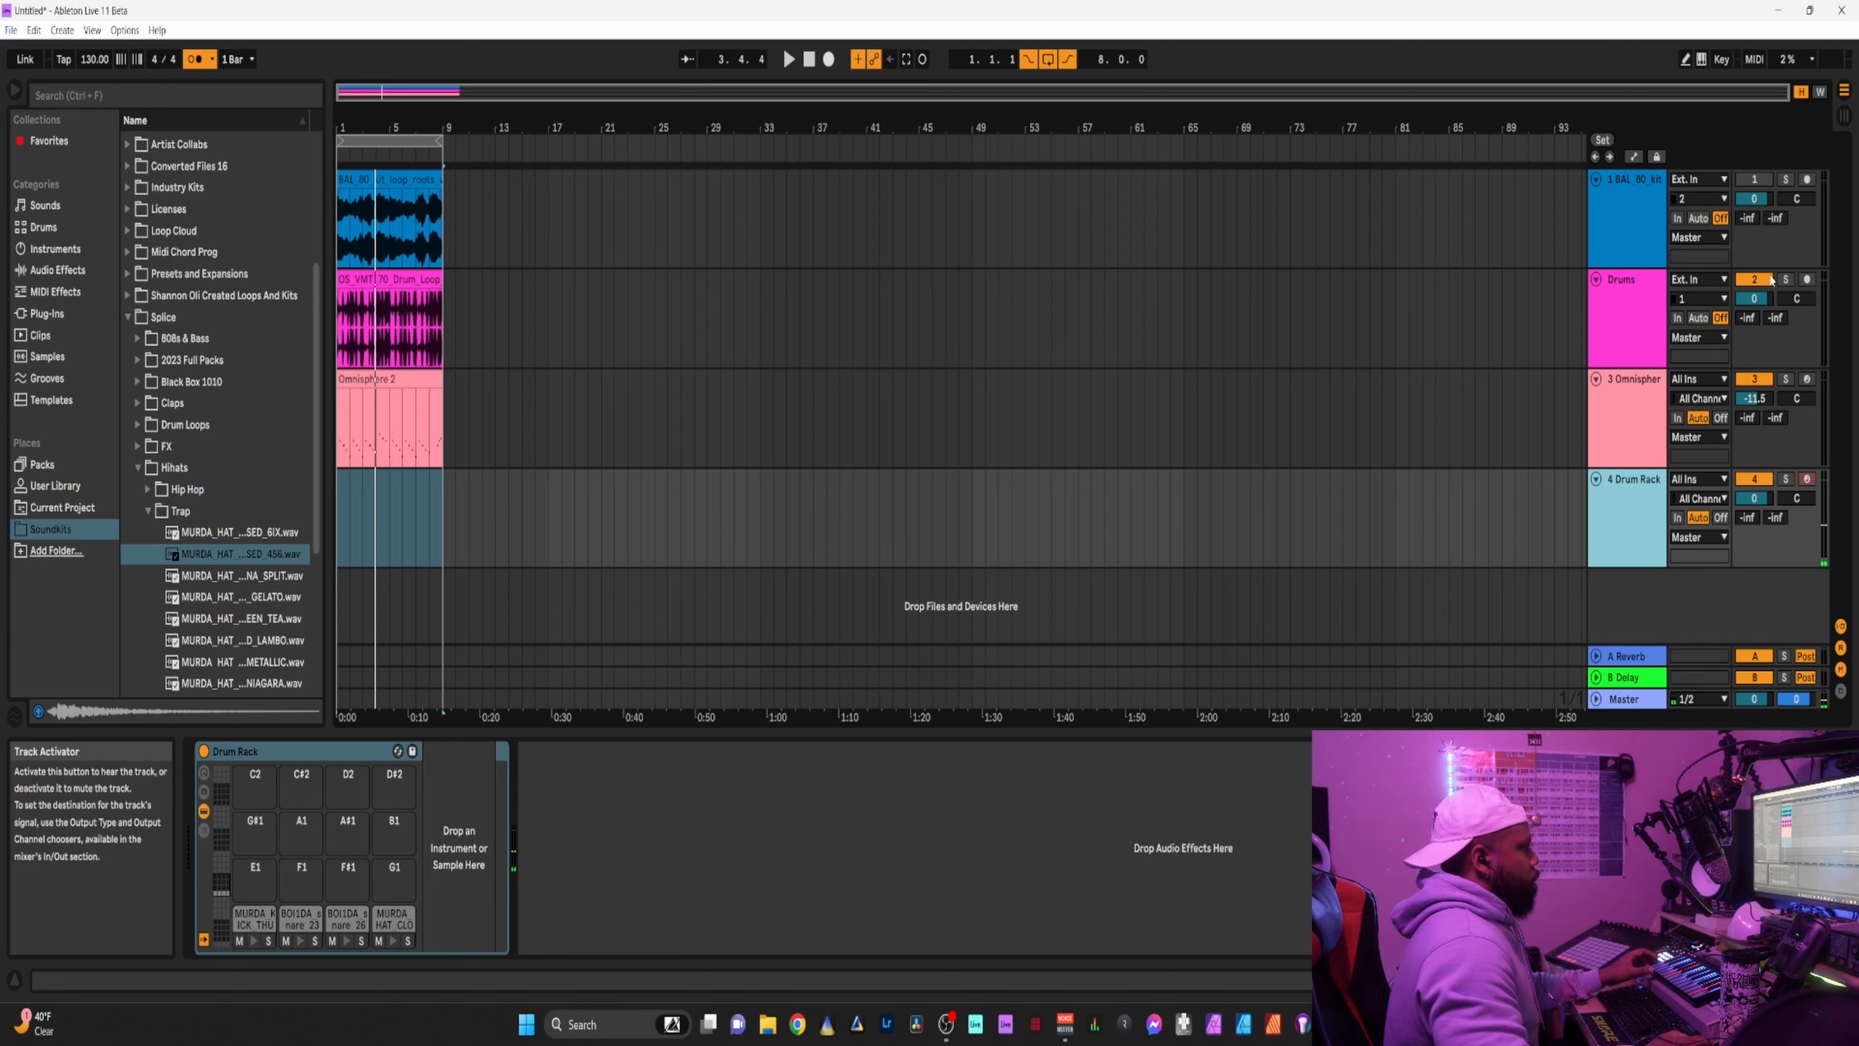
left_click(1756, 279)
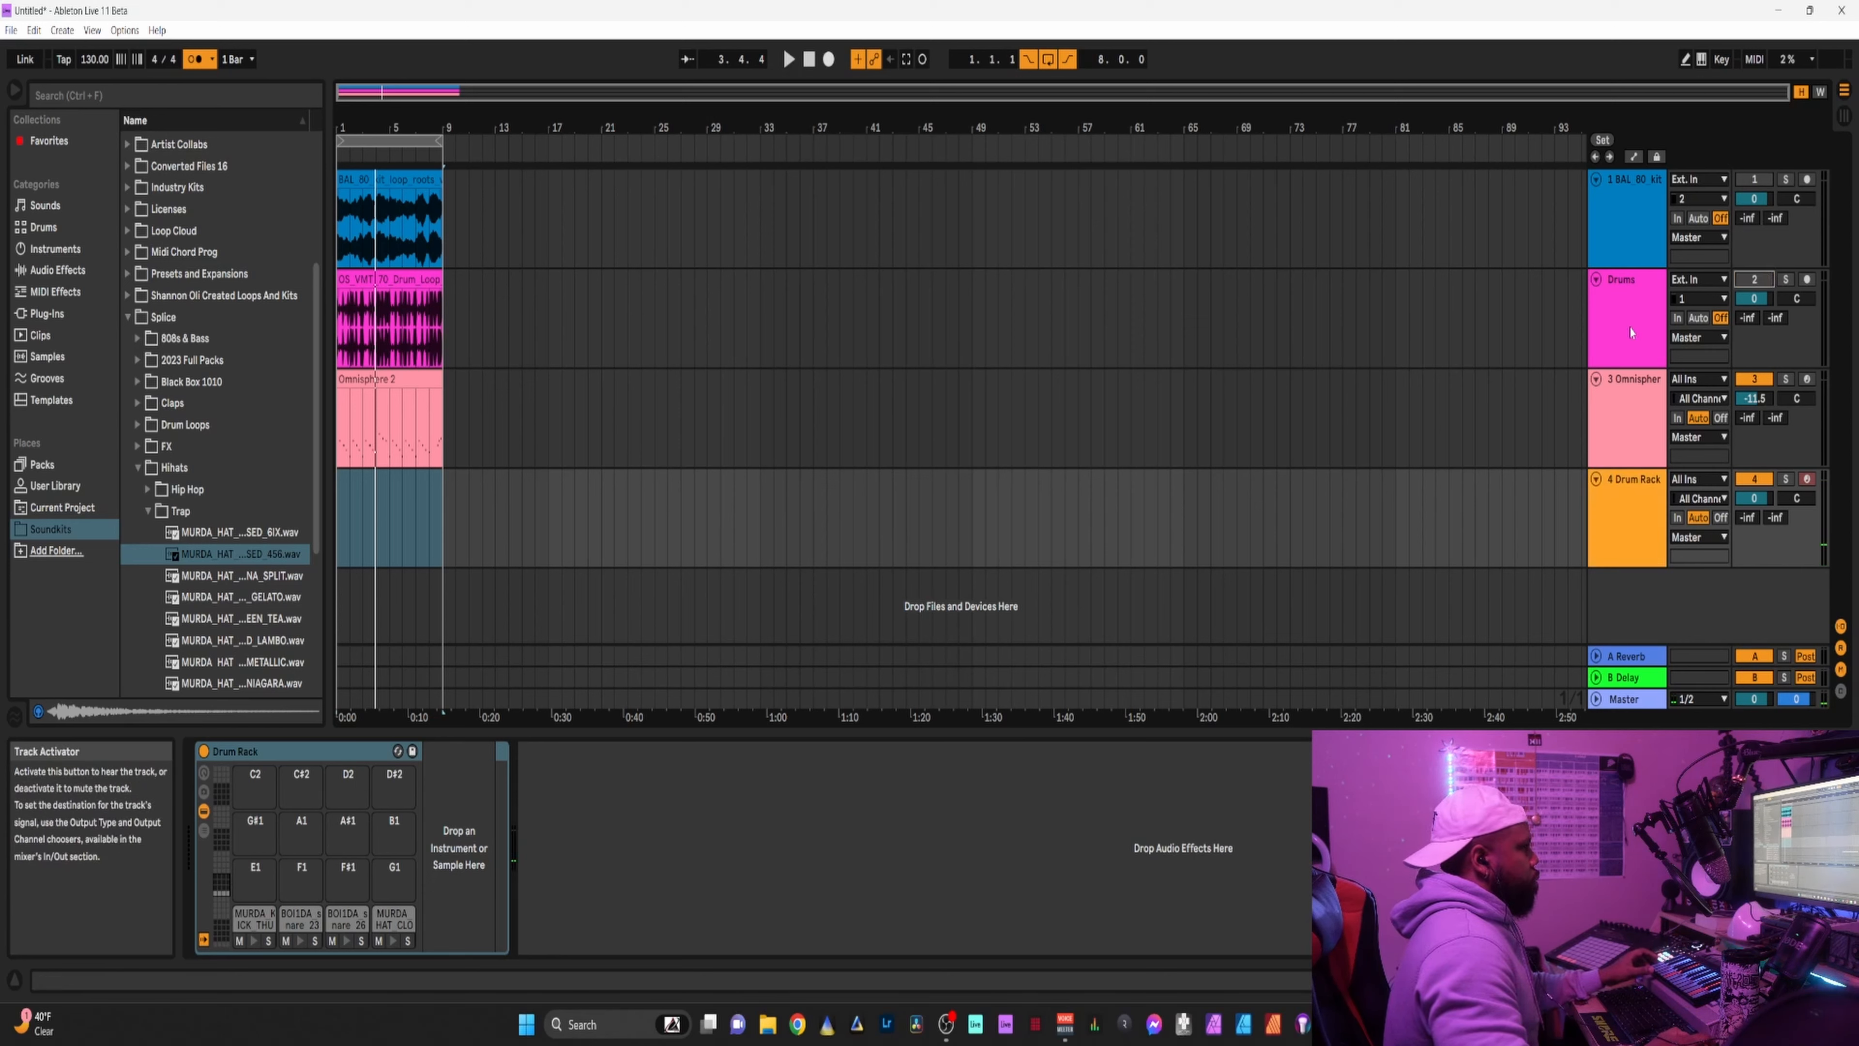
left_click(406, 143)
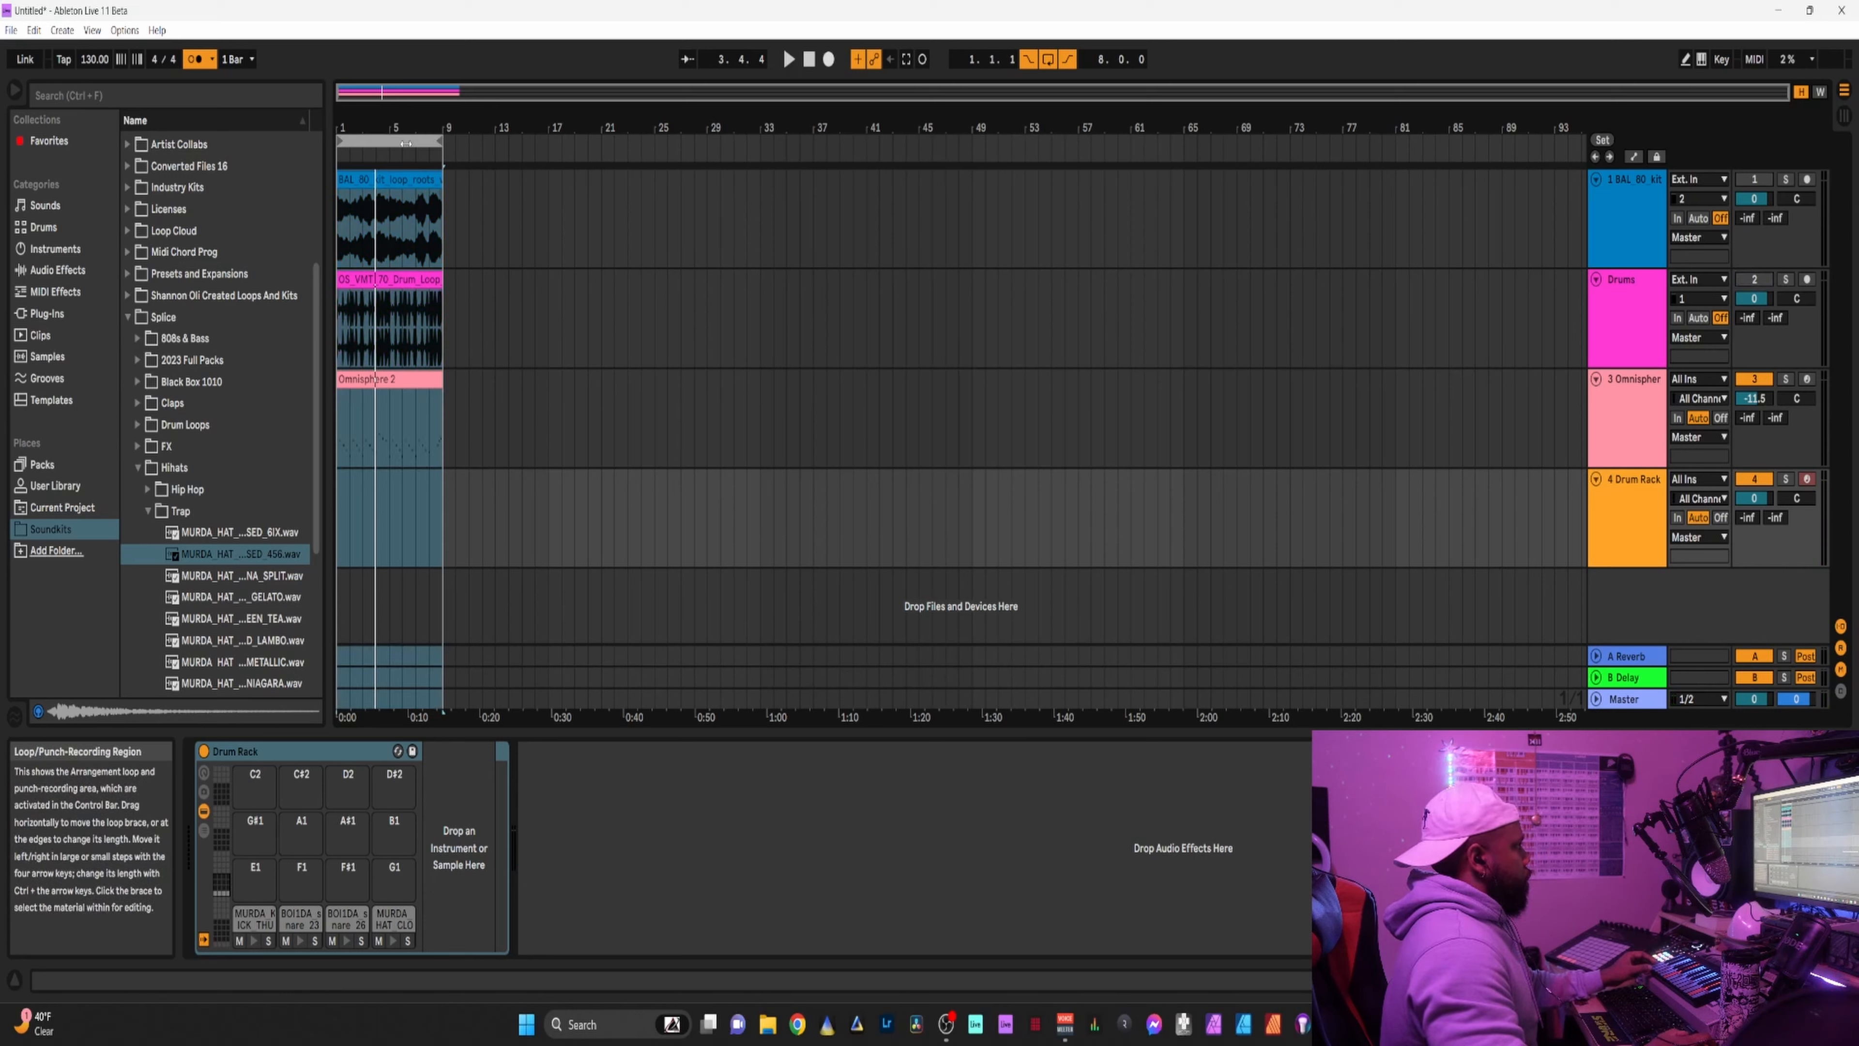
left_click(828, 60)
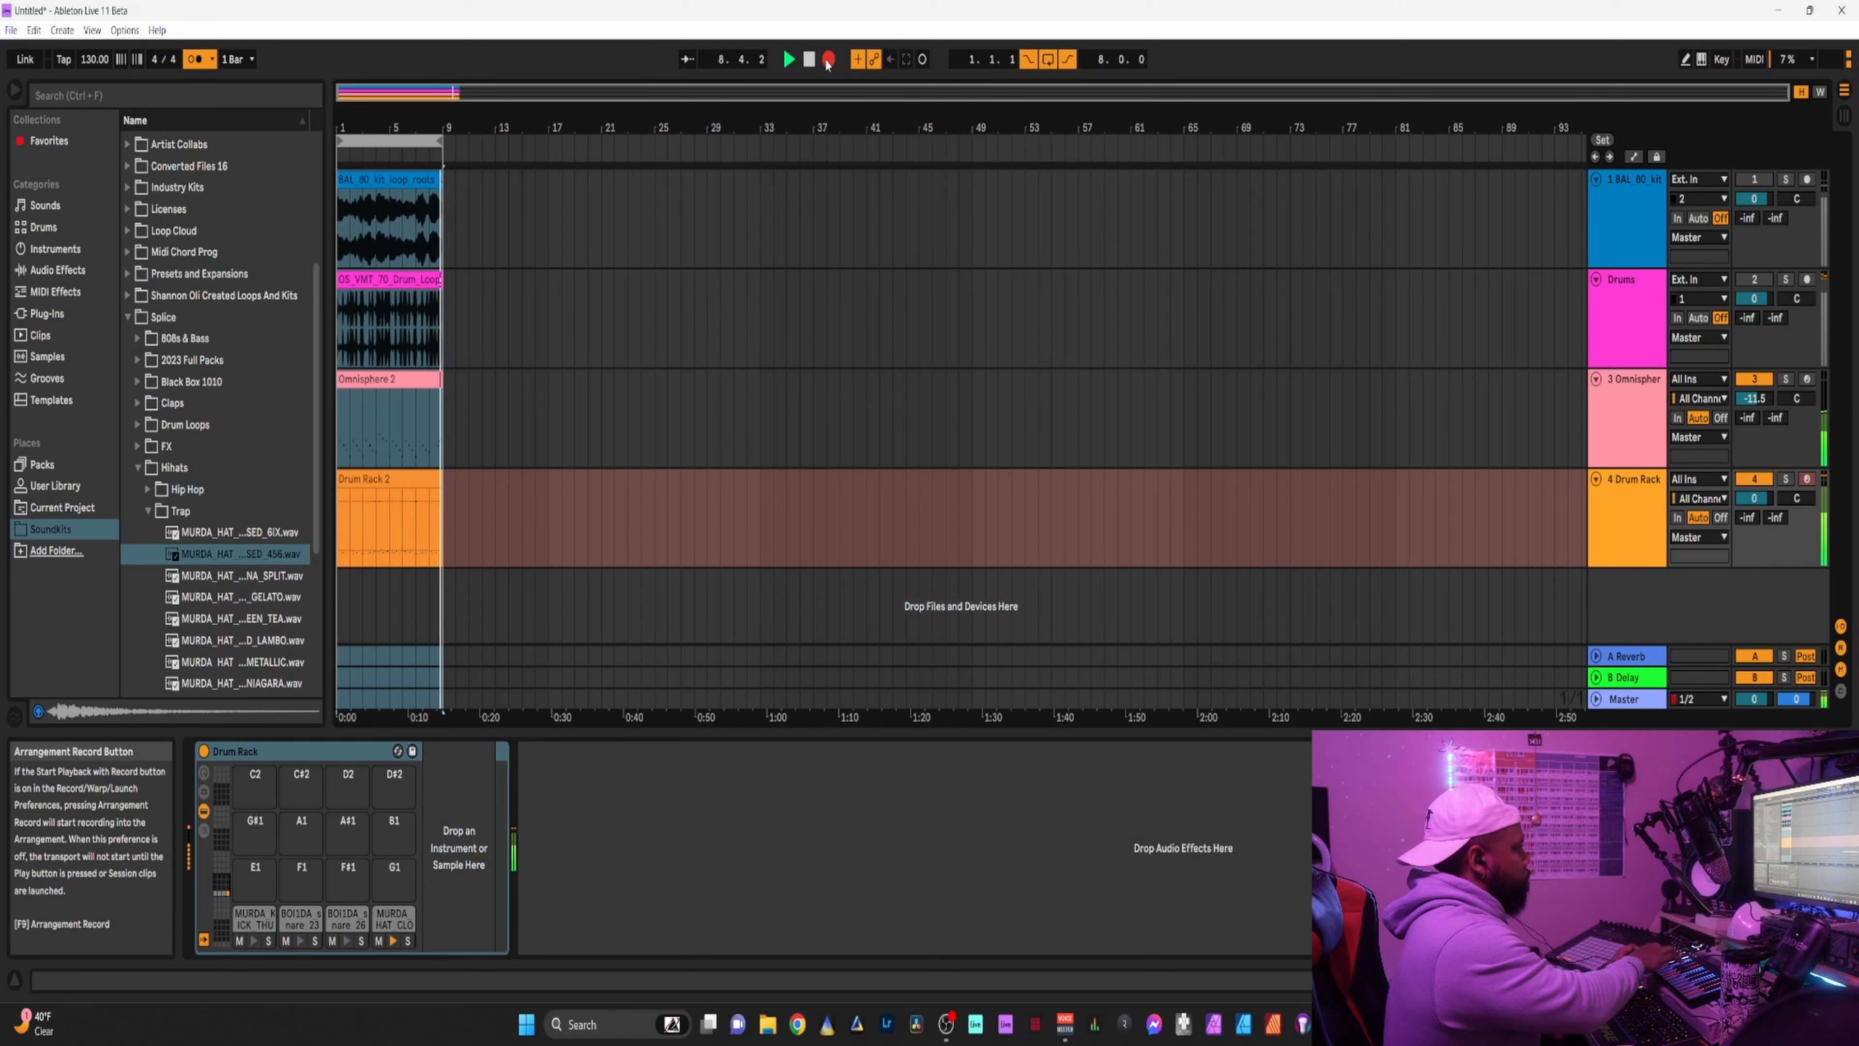
key("space")
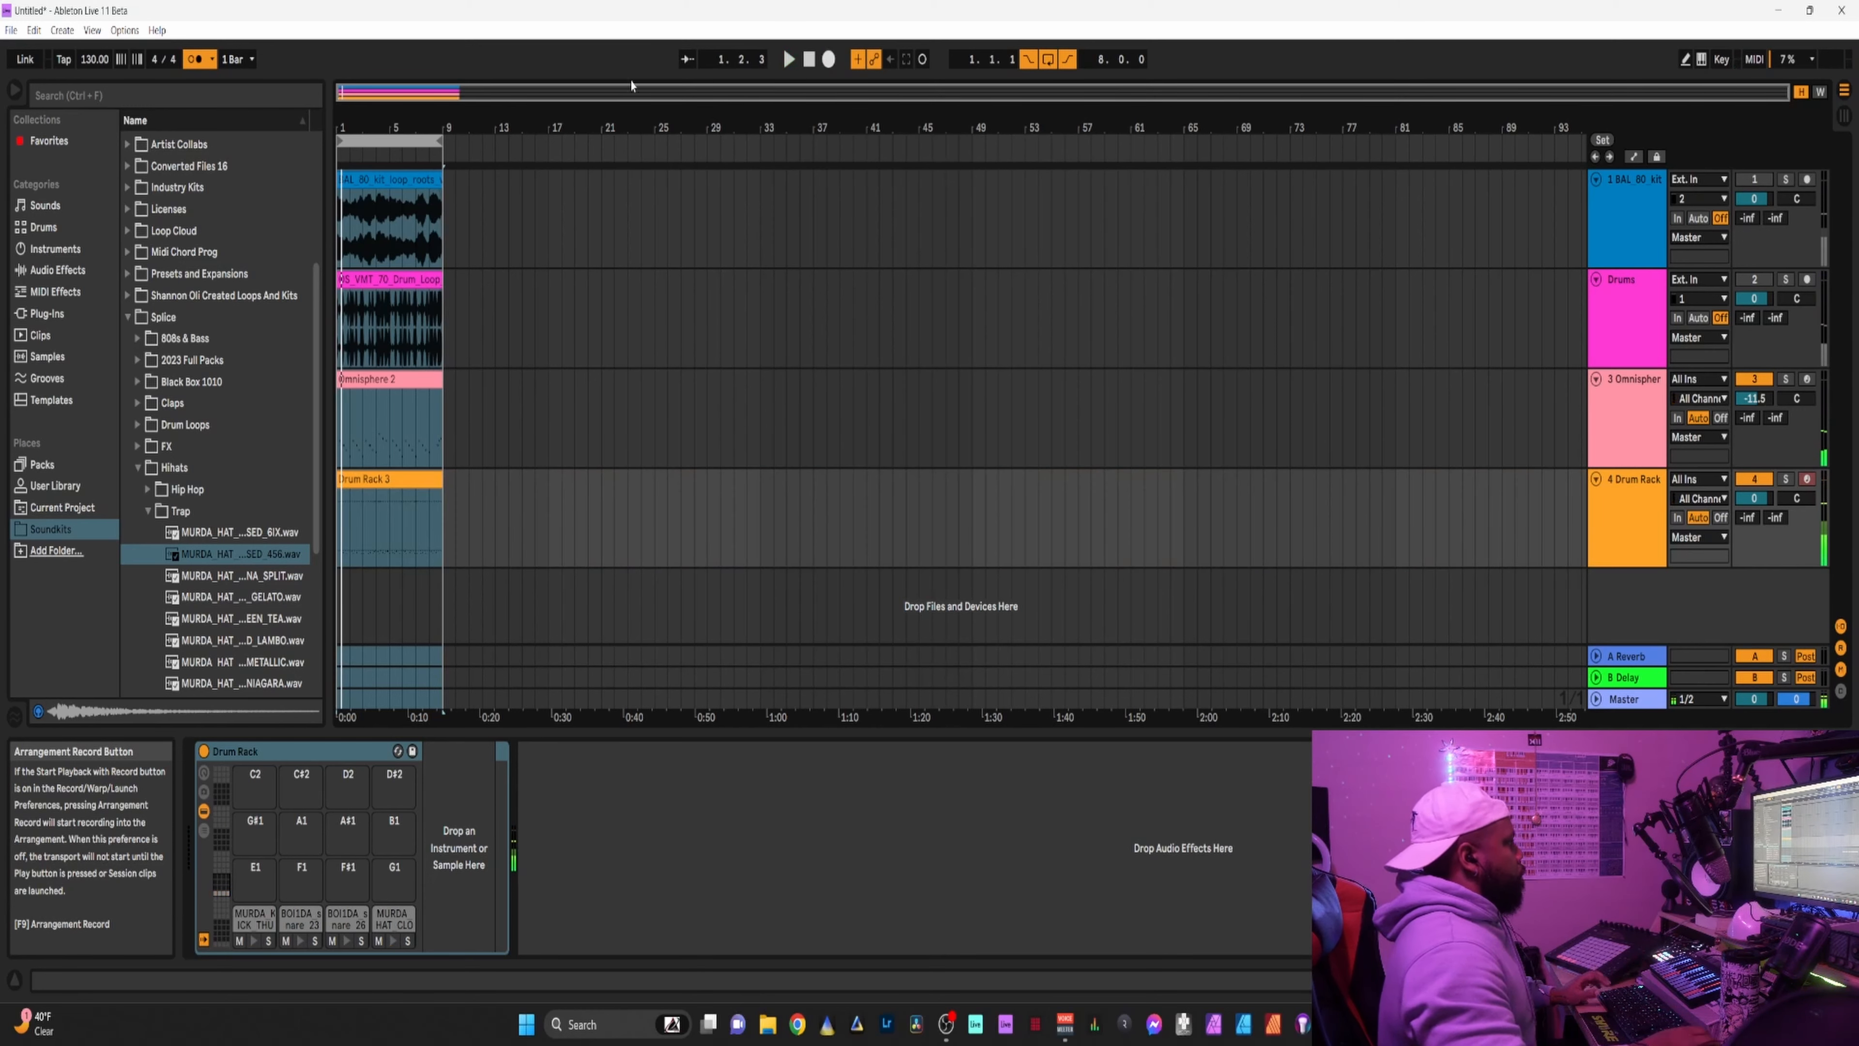
Open the recorded Drum Rack clip in the note editor and quantize all its notes.
double_click(382, 480)
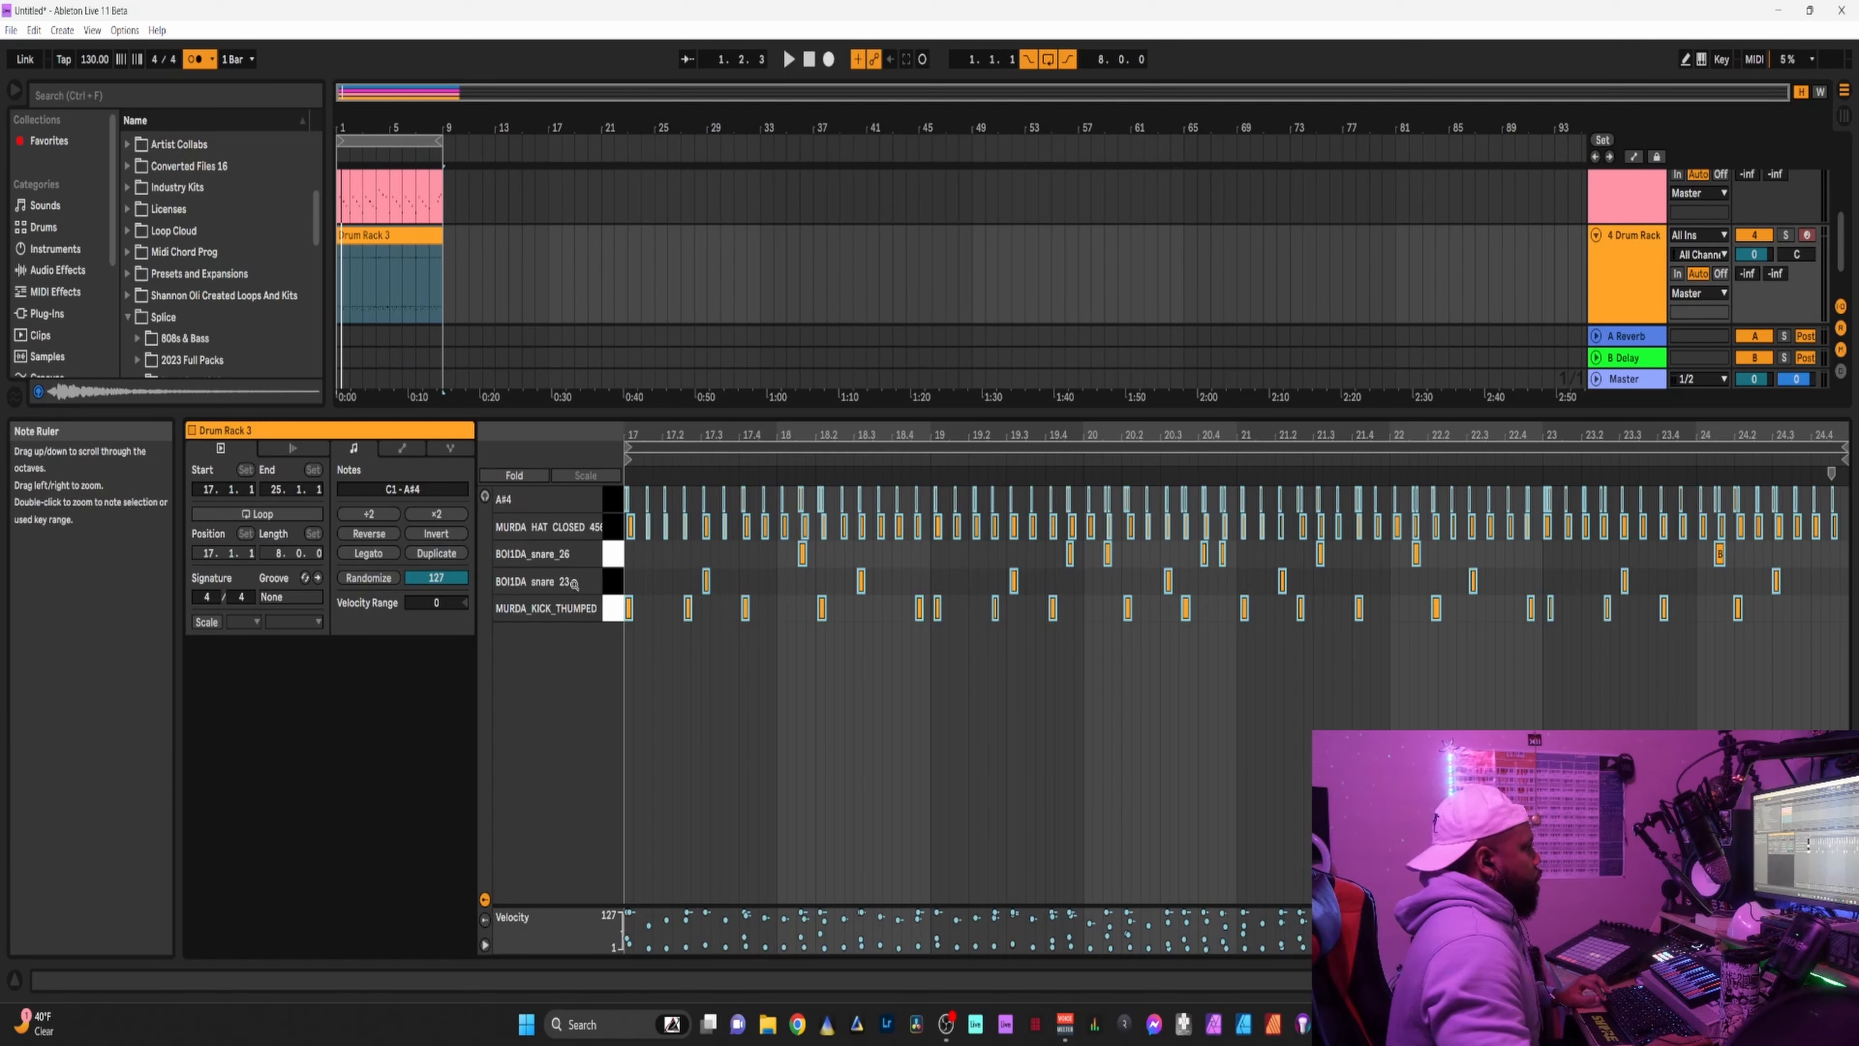
right_click(797, 691)
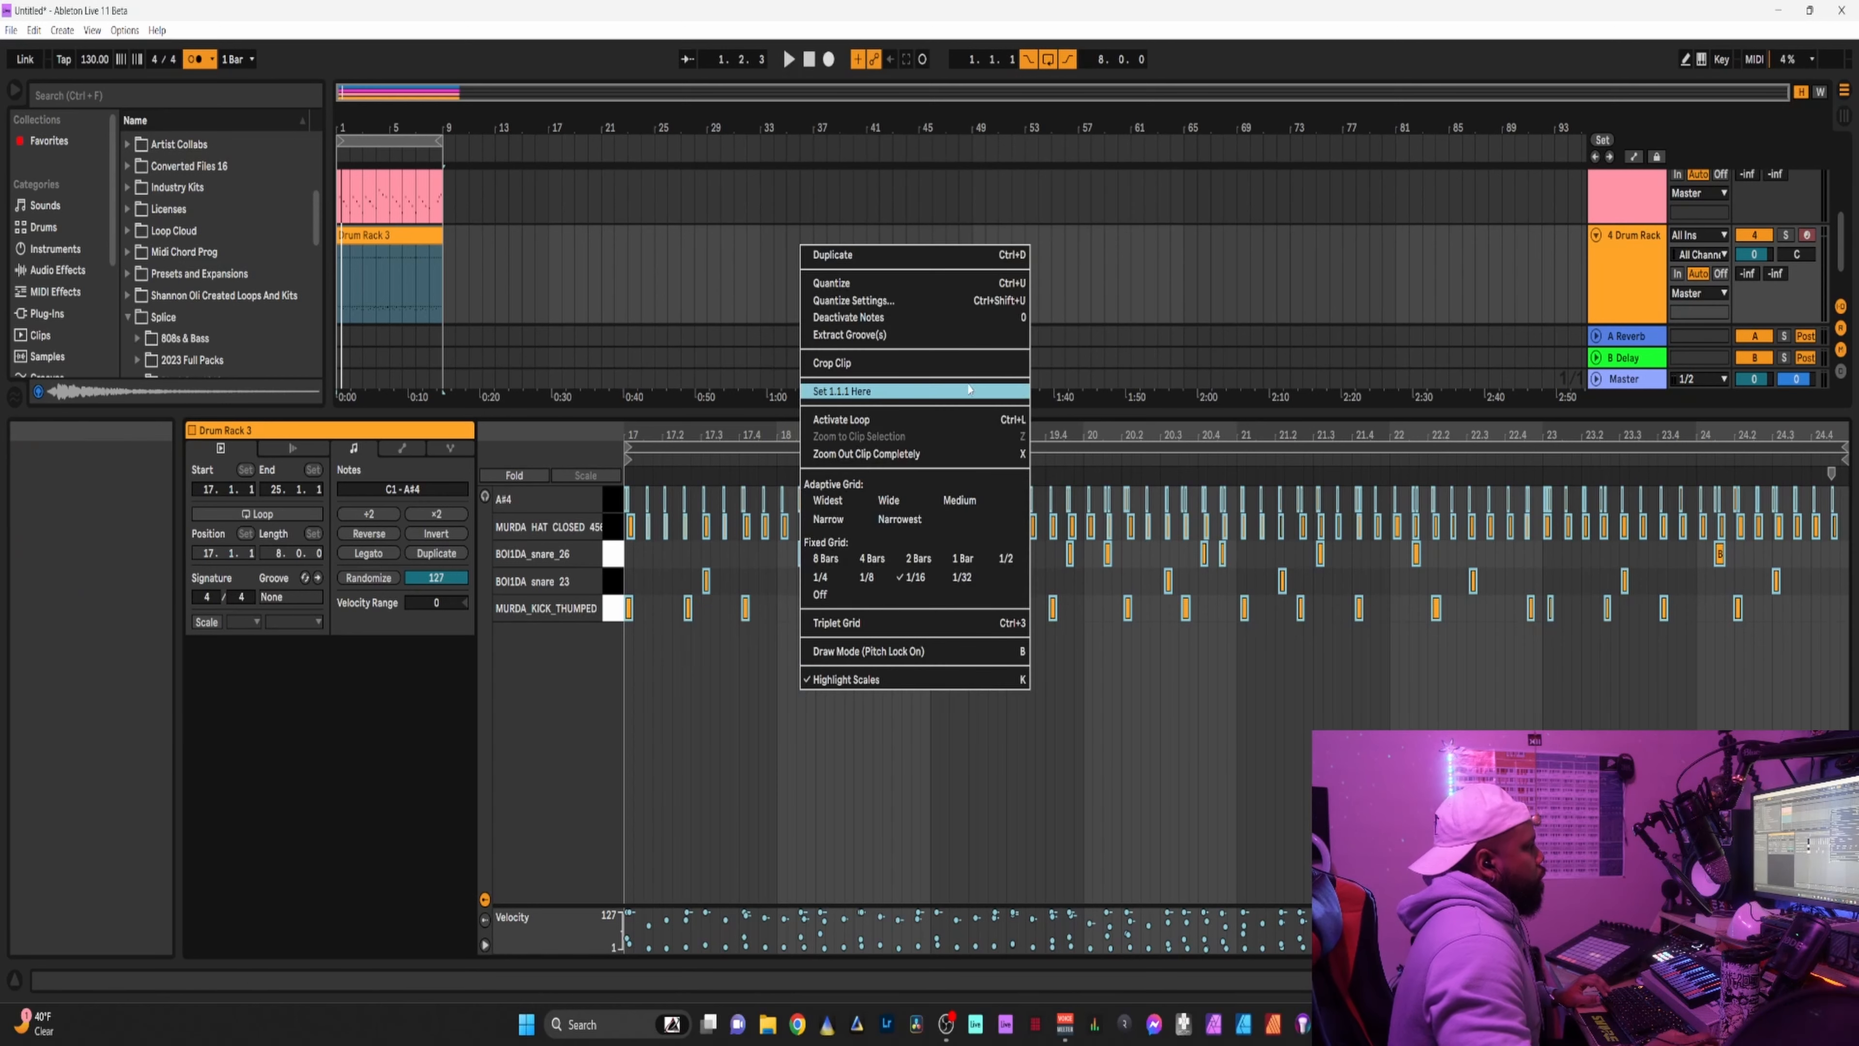
left_click(887, 285)
left_click(1036, 674)
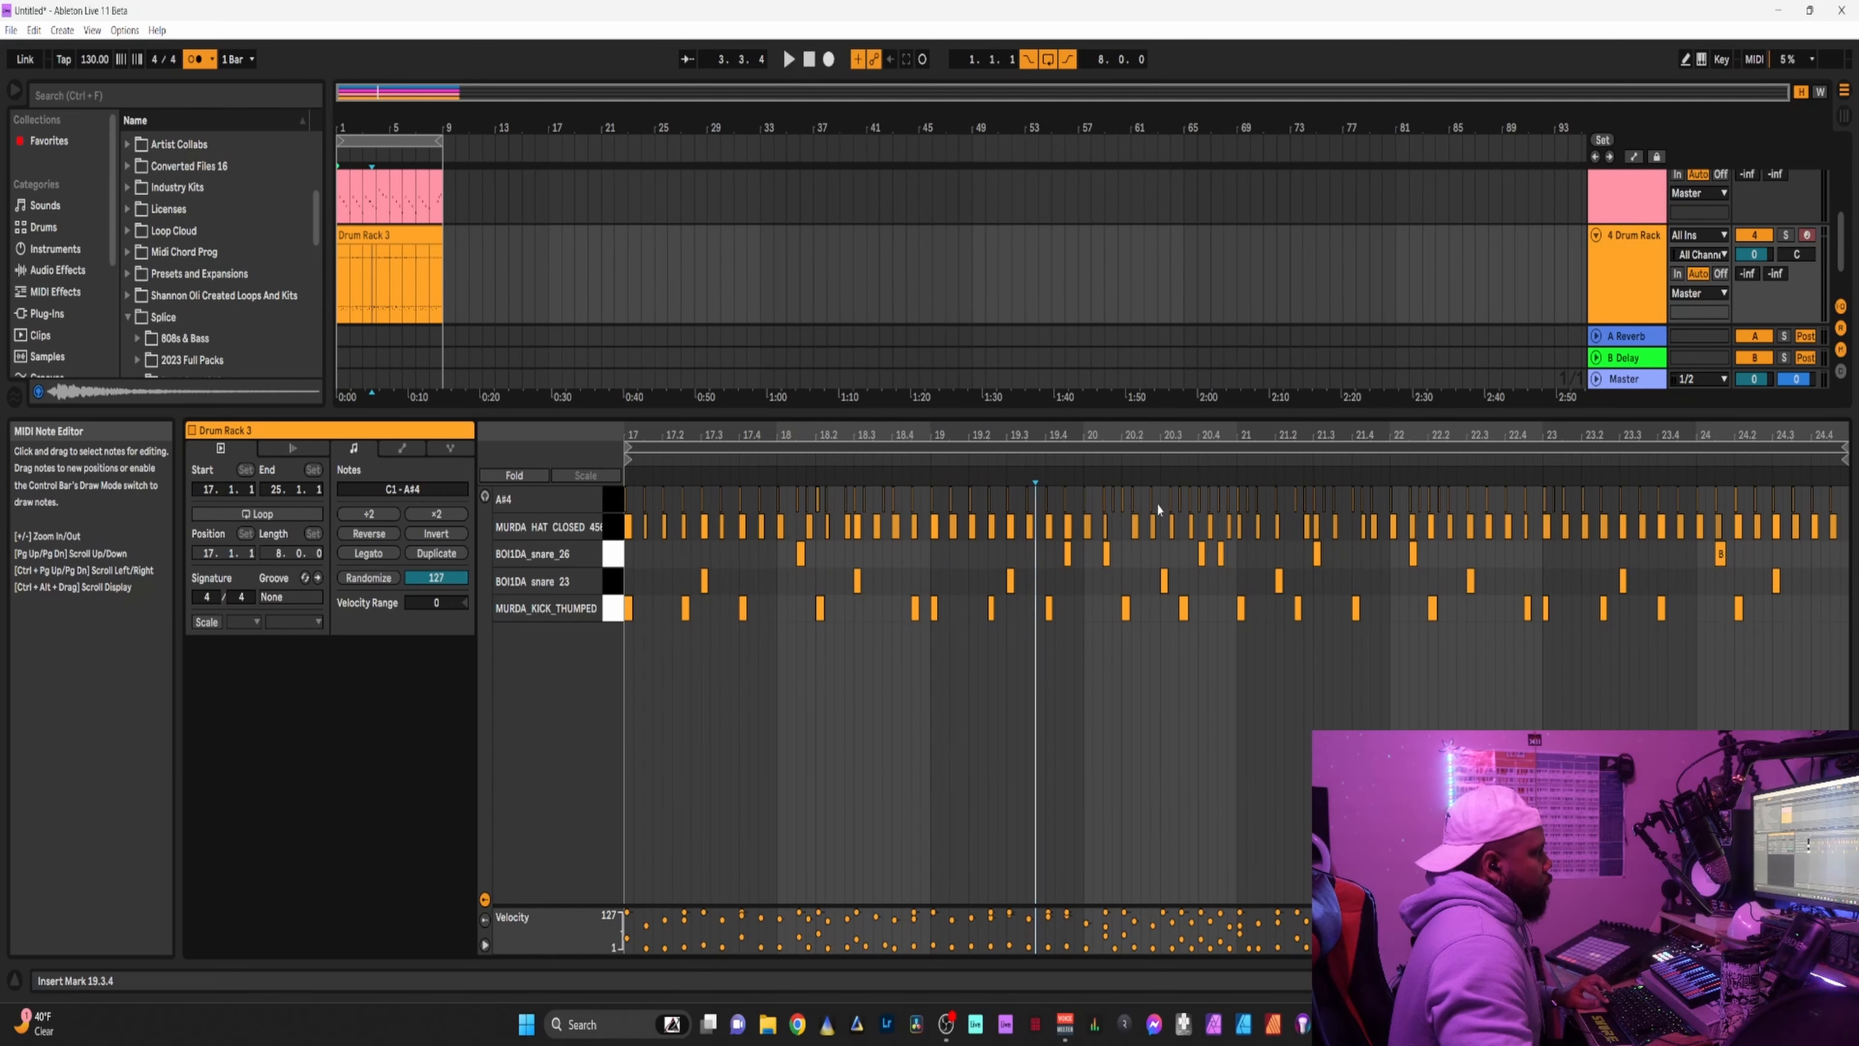
Nudge the mistimed A#4 notes on the first two beats of bar 18 earlier and play back the pattern.
left_click(797, 501)
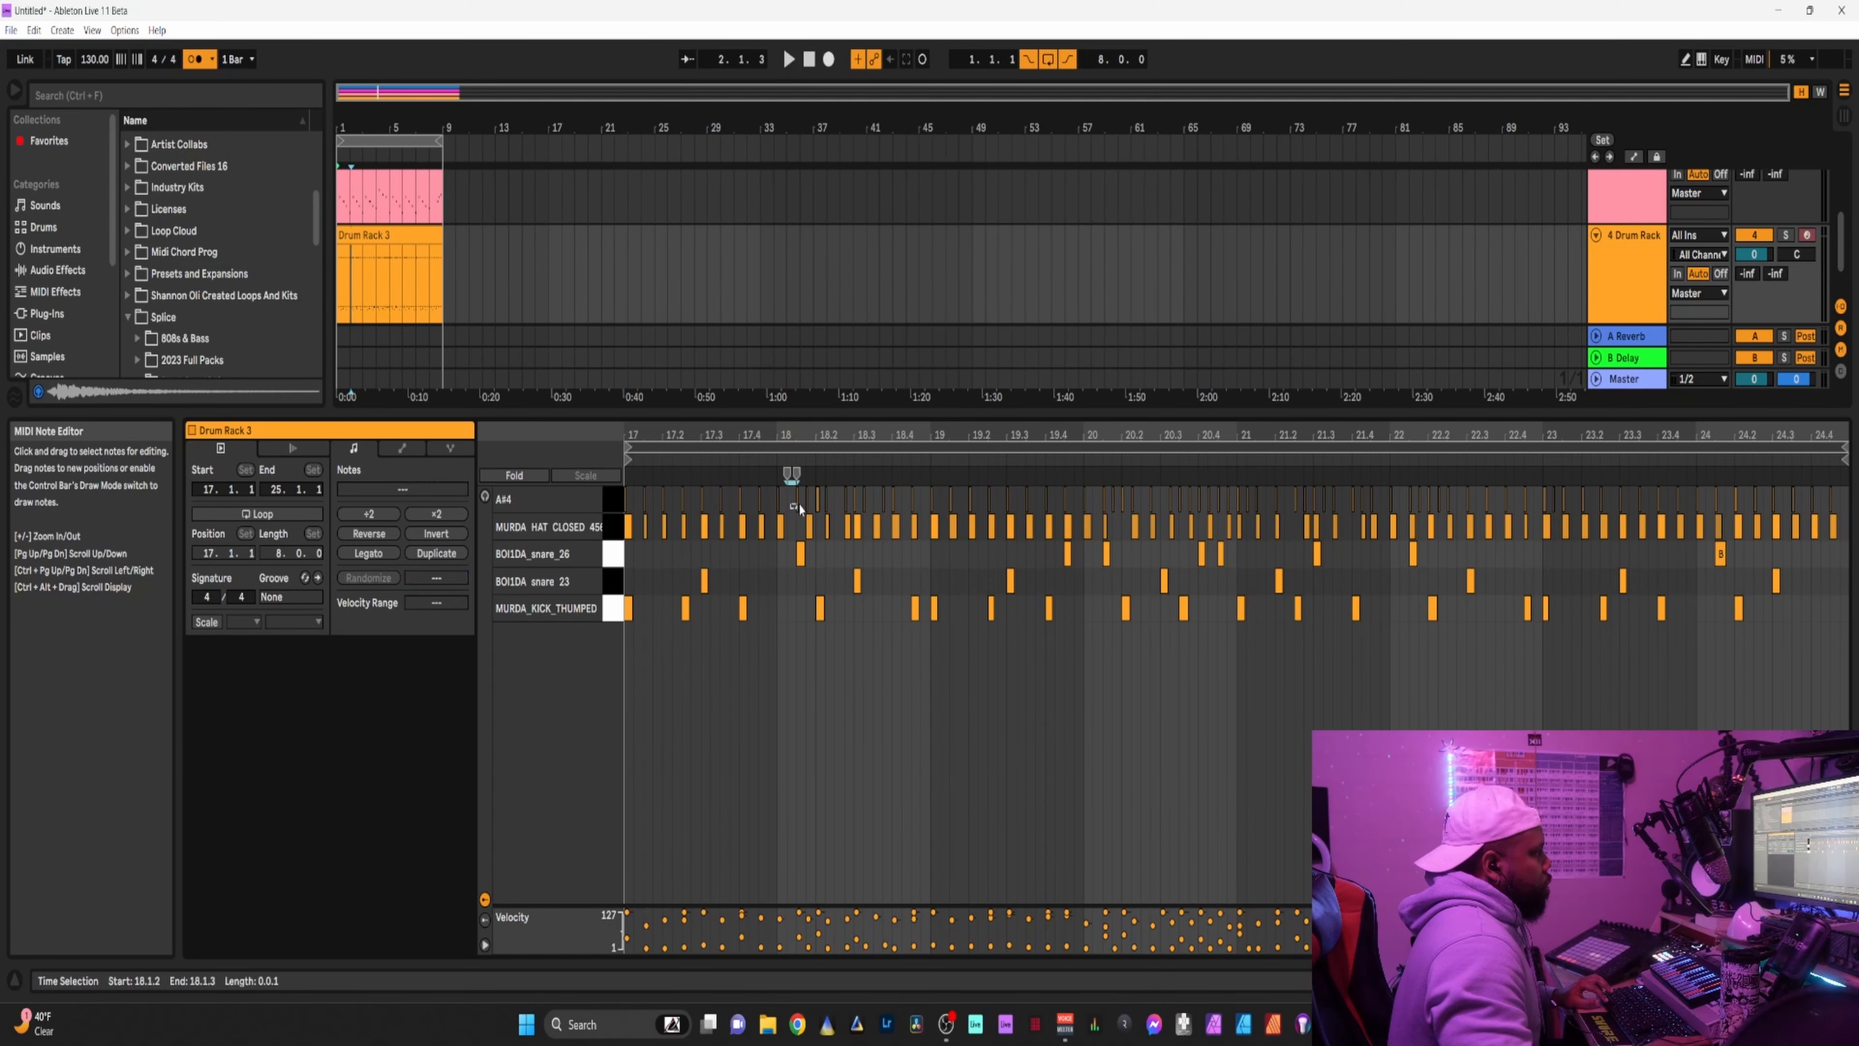
key("Left")
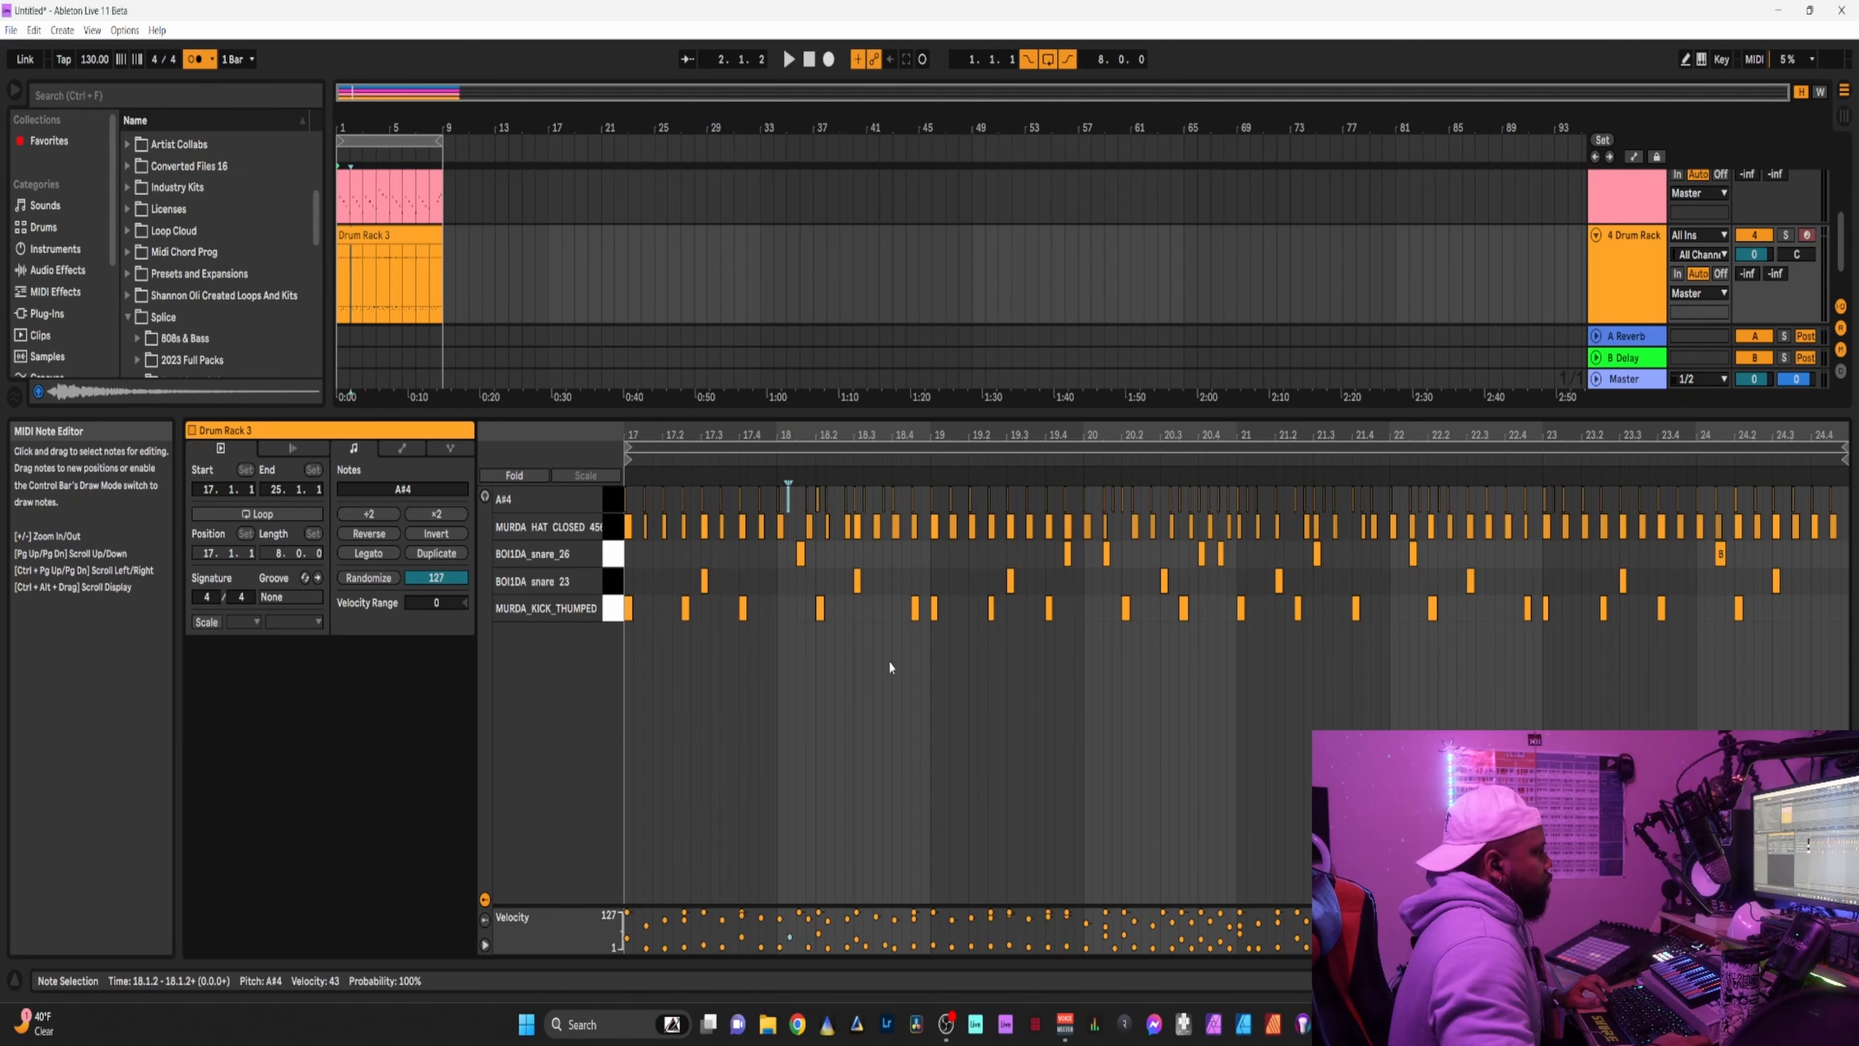
key("space")
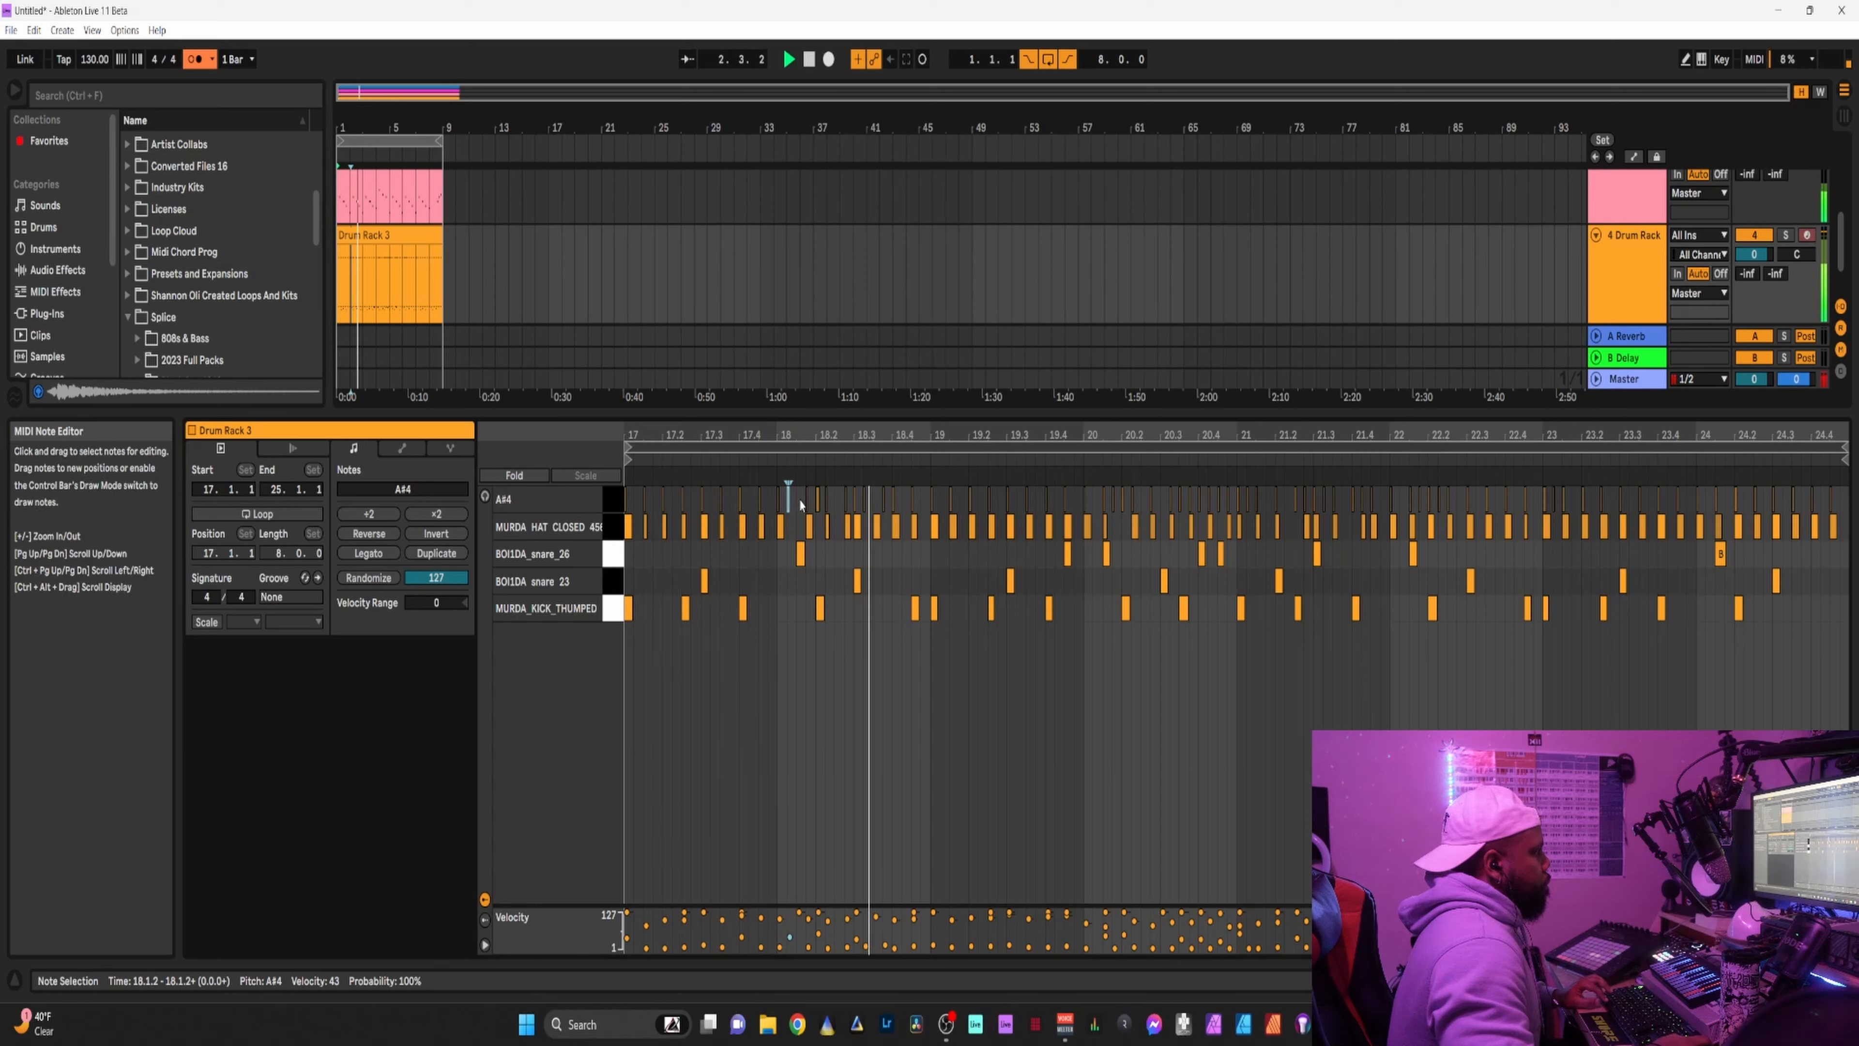
left_click(805, 498)
key("Left")
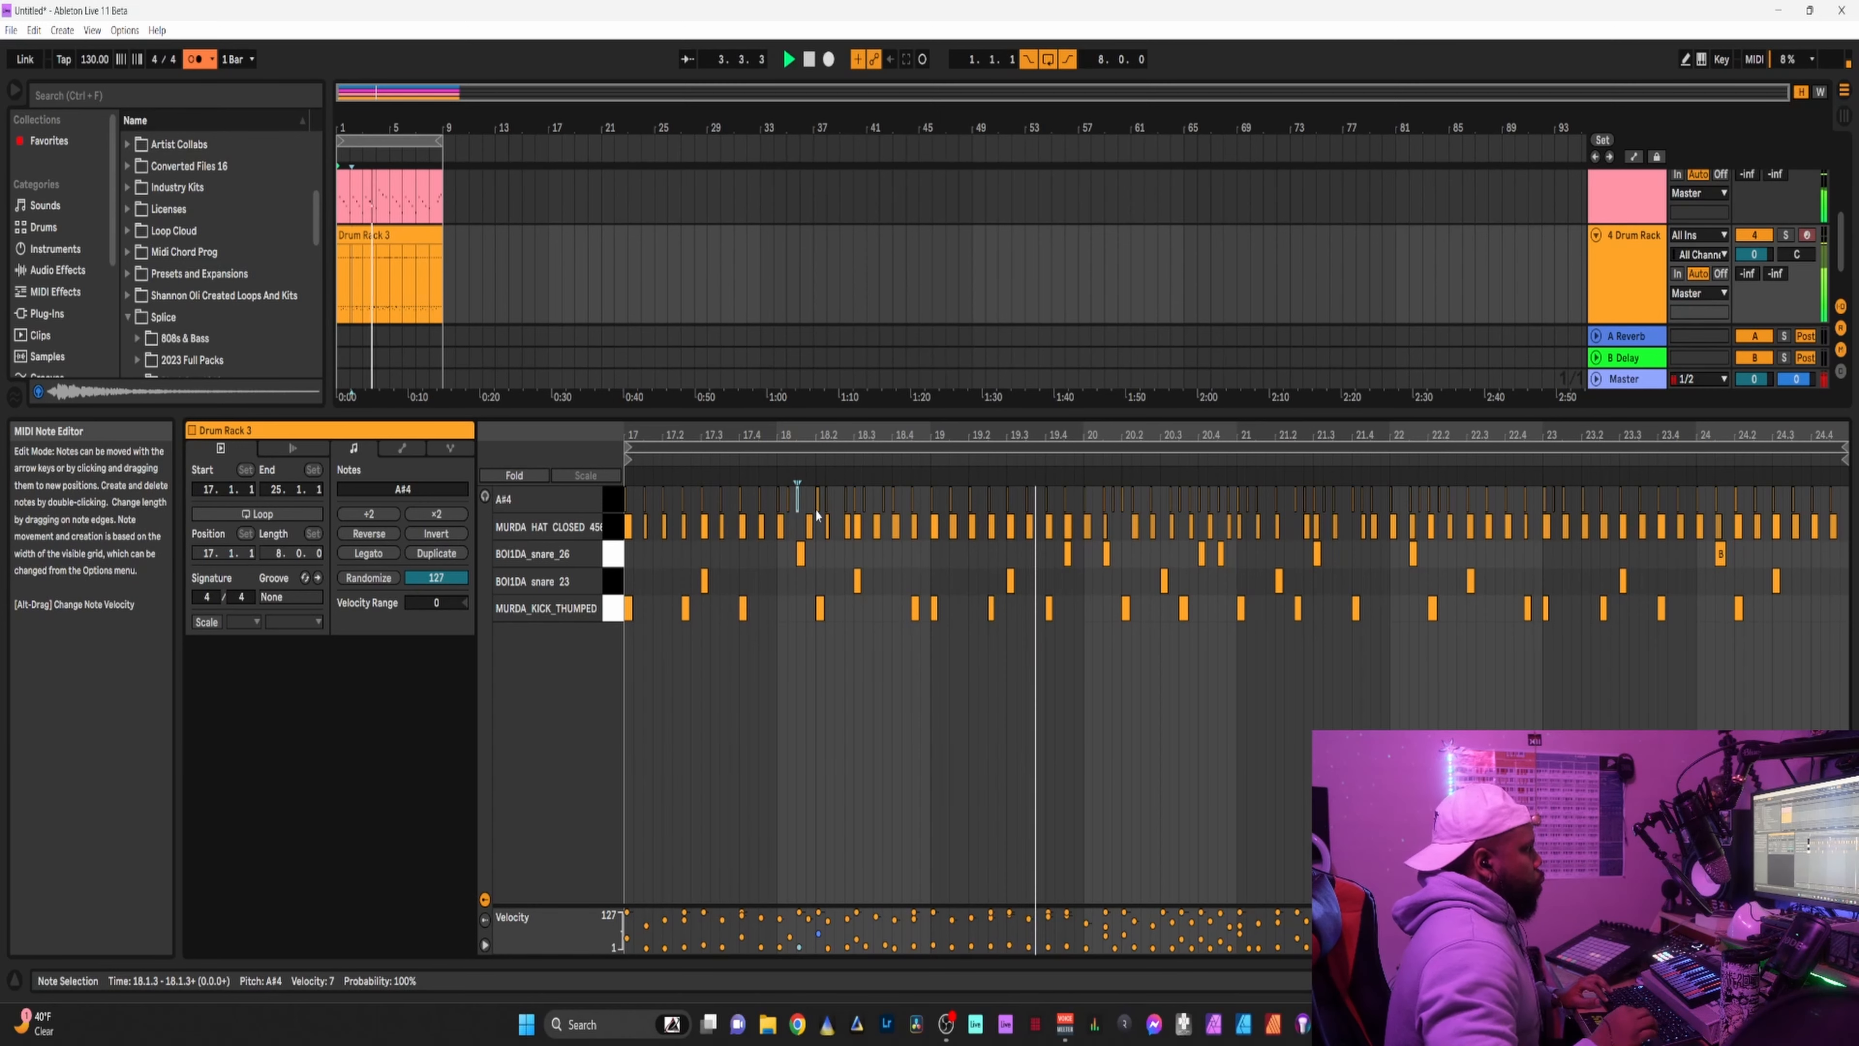
left_click_drag(823, 500, 808, 511)
key("Left")
key("space")
key("space")
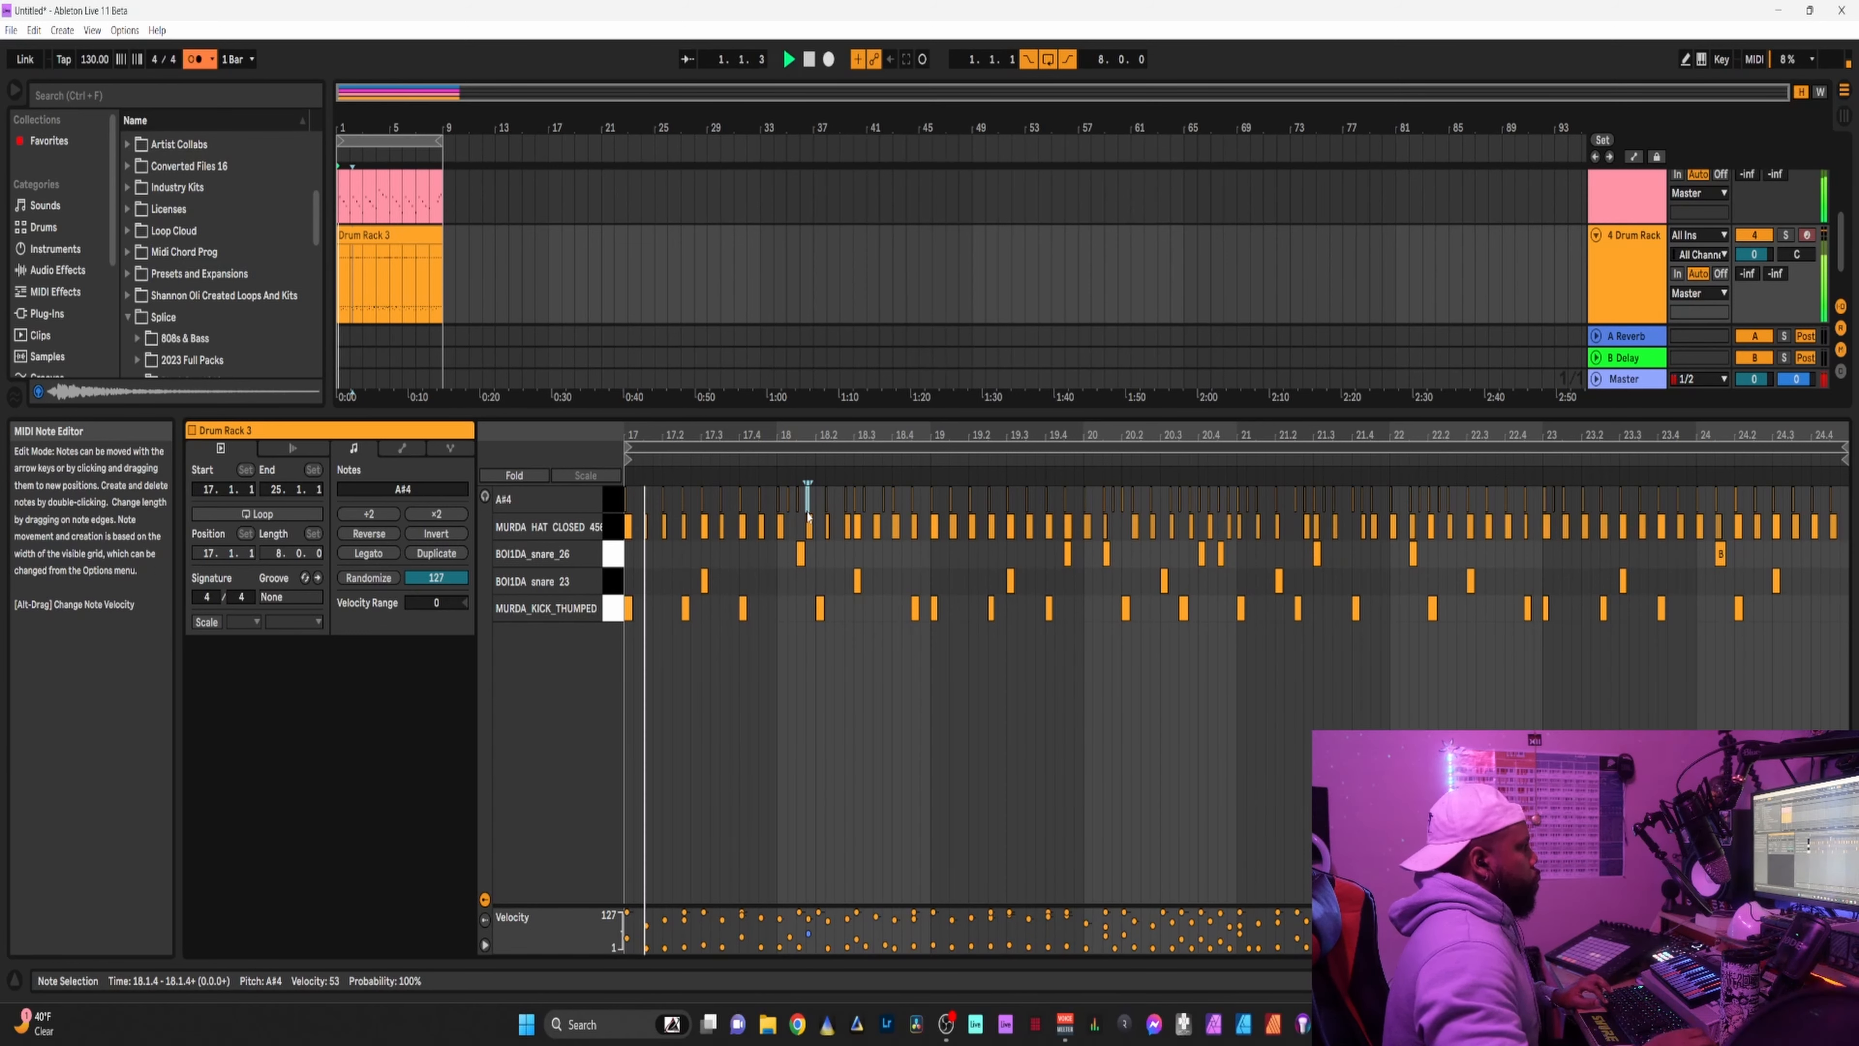
key("space")
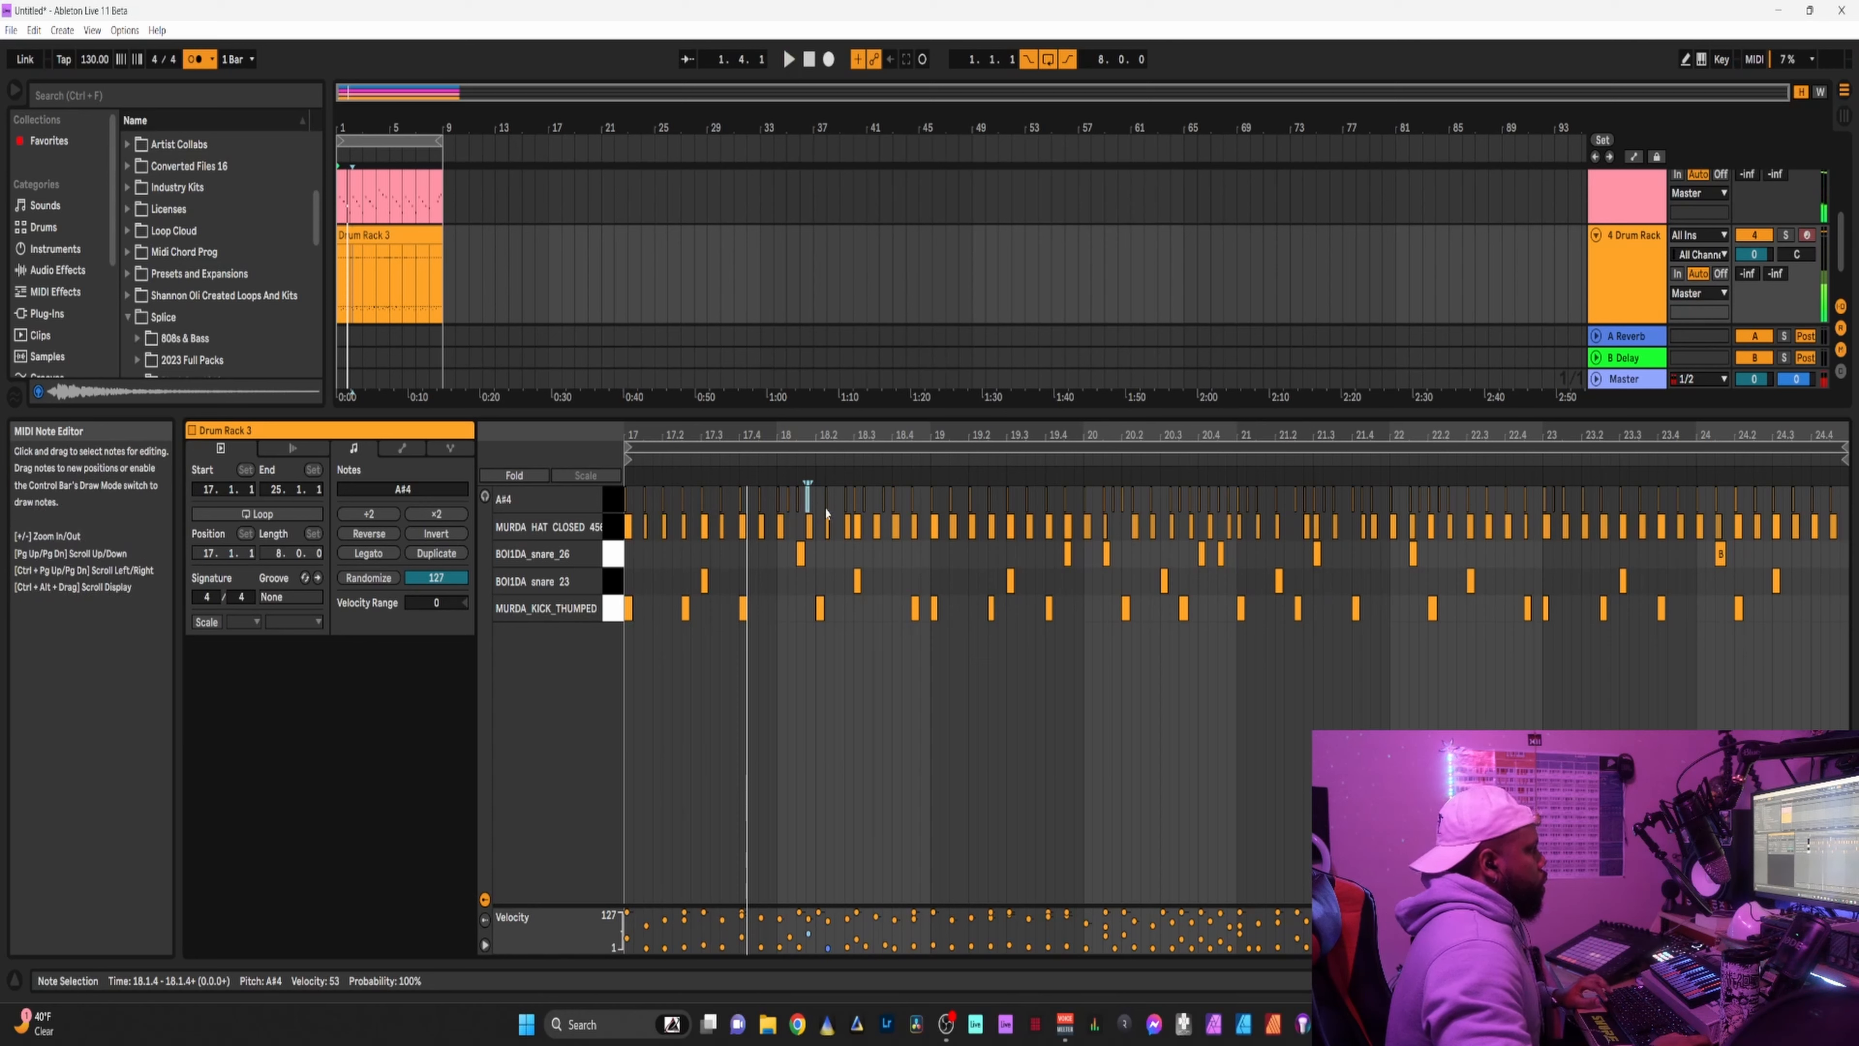
Tidy the remaining uneven A#4 notes between 18.1.1 and 18.2.2, placing one on 18.2.1.
left_click_drag(823, 507, 797, 507)
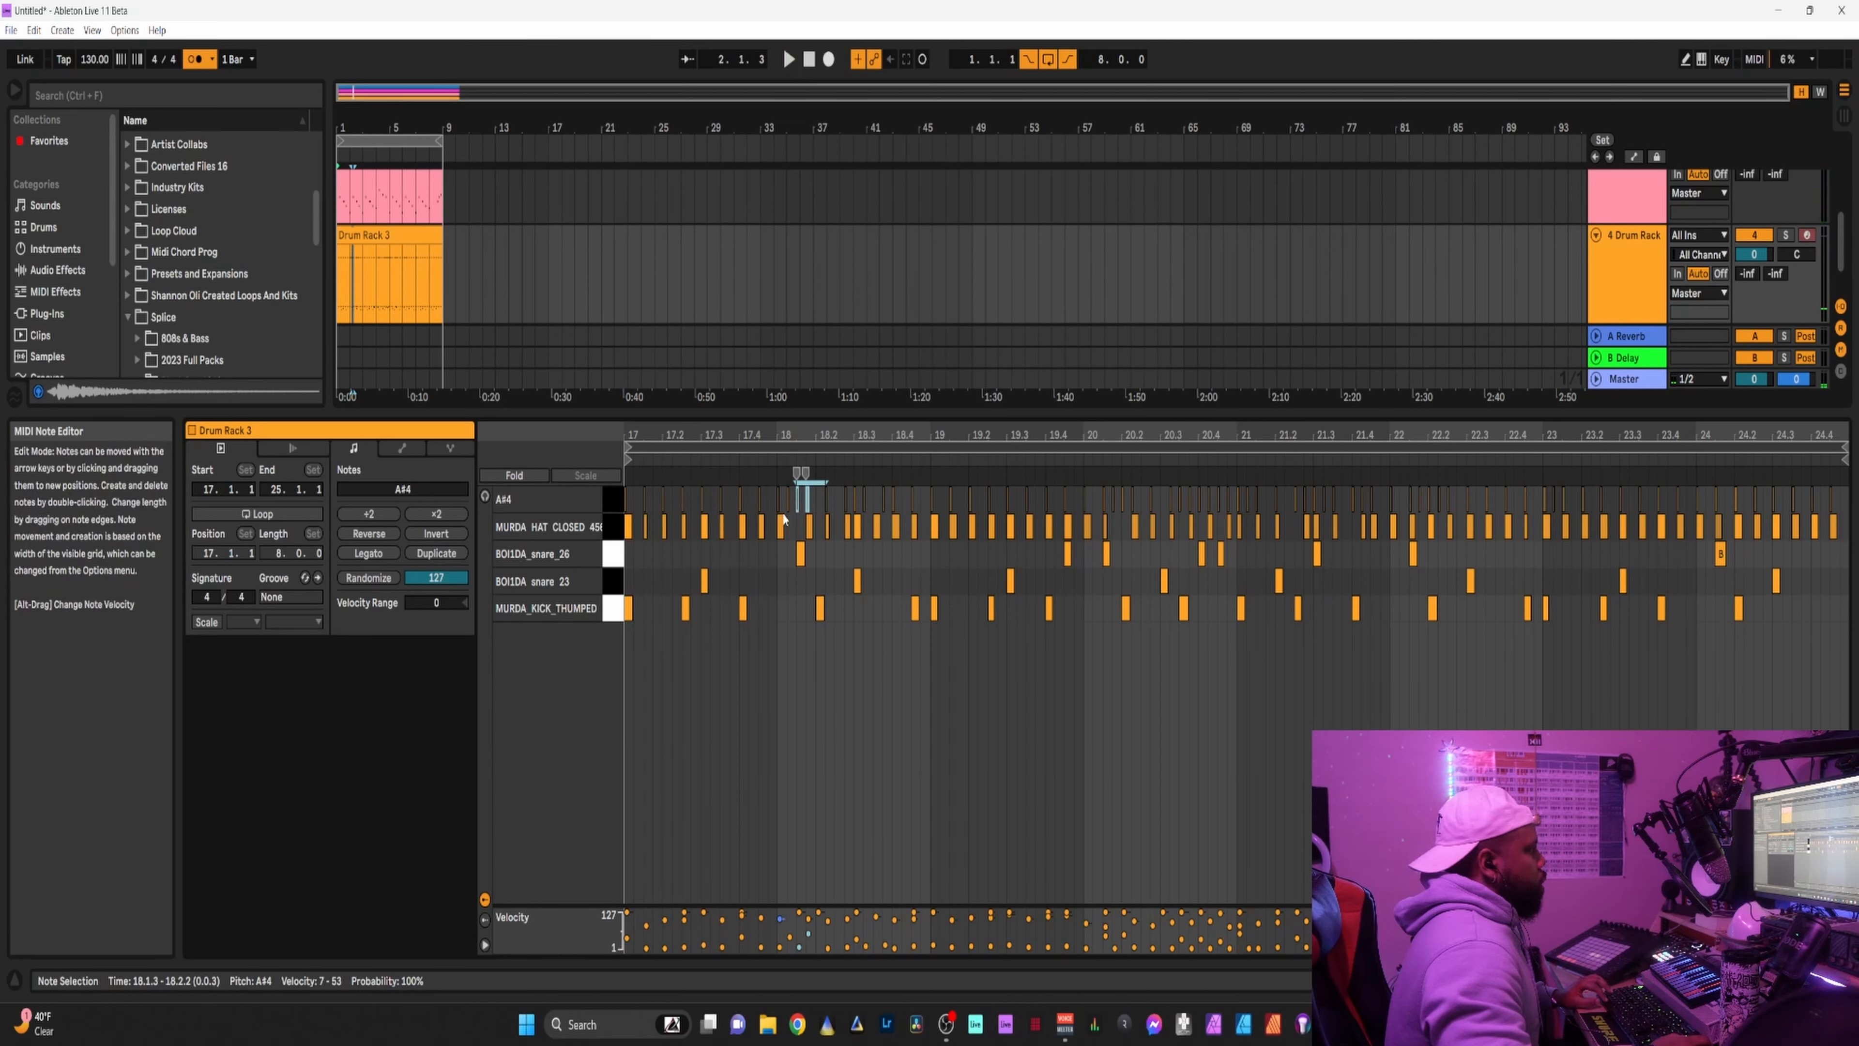
left_click(786, 505)
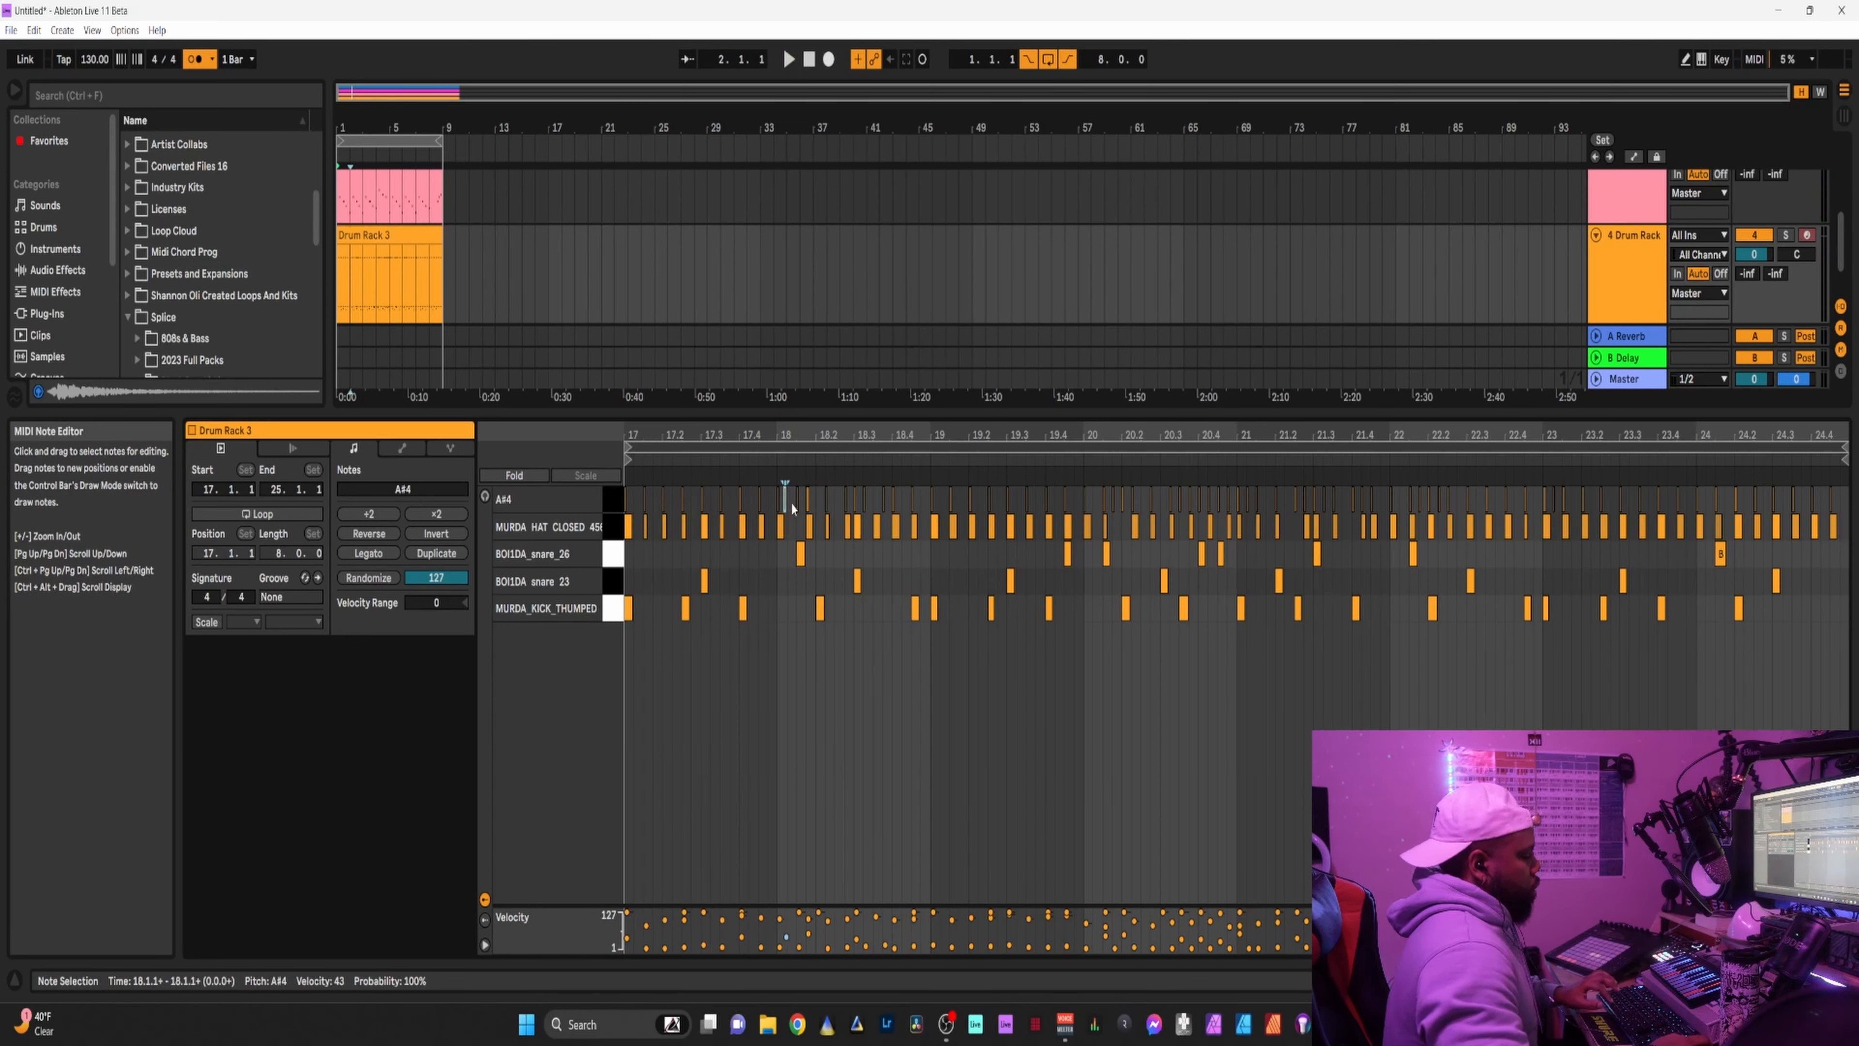
left_click(791, 502)
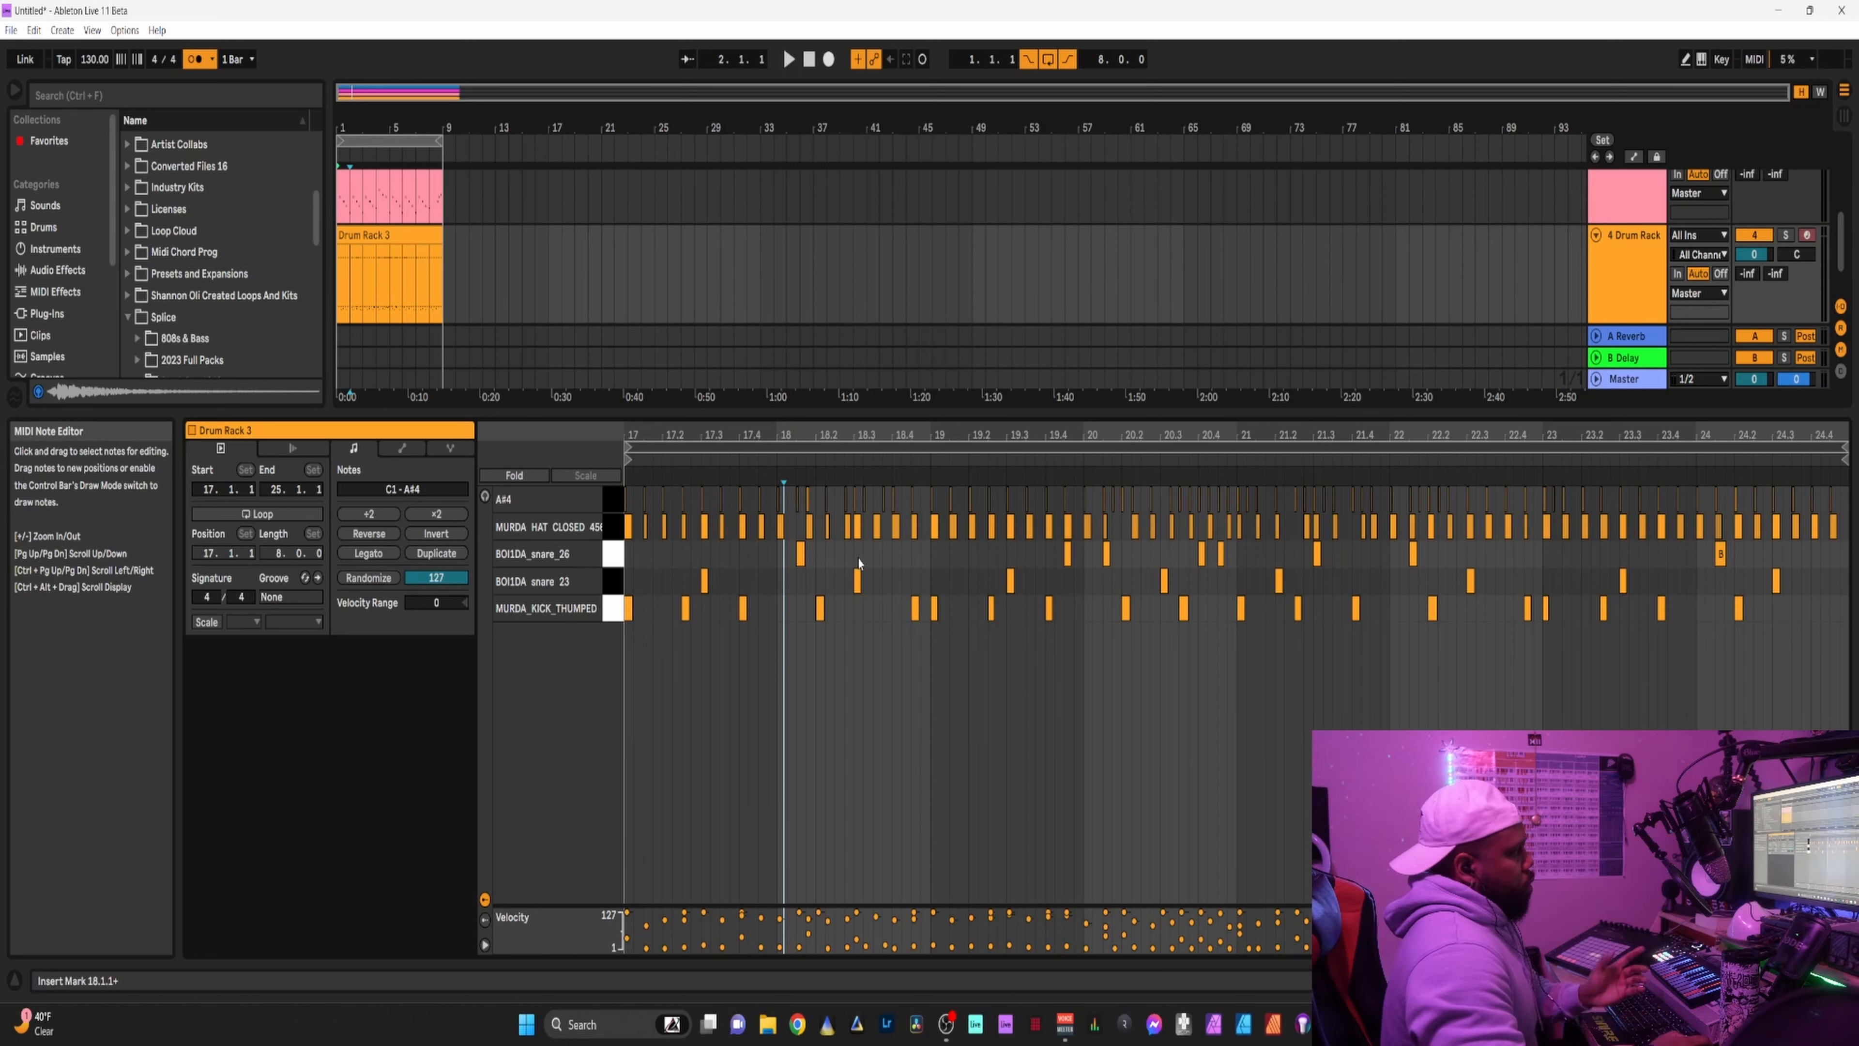
left_click(822, 505)
left_click(807, 503)
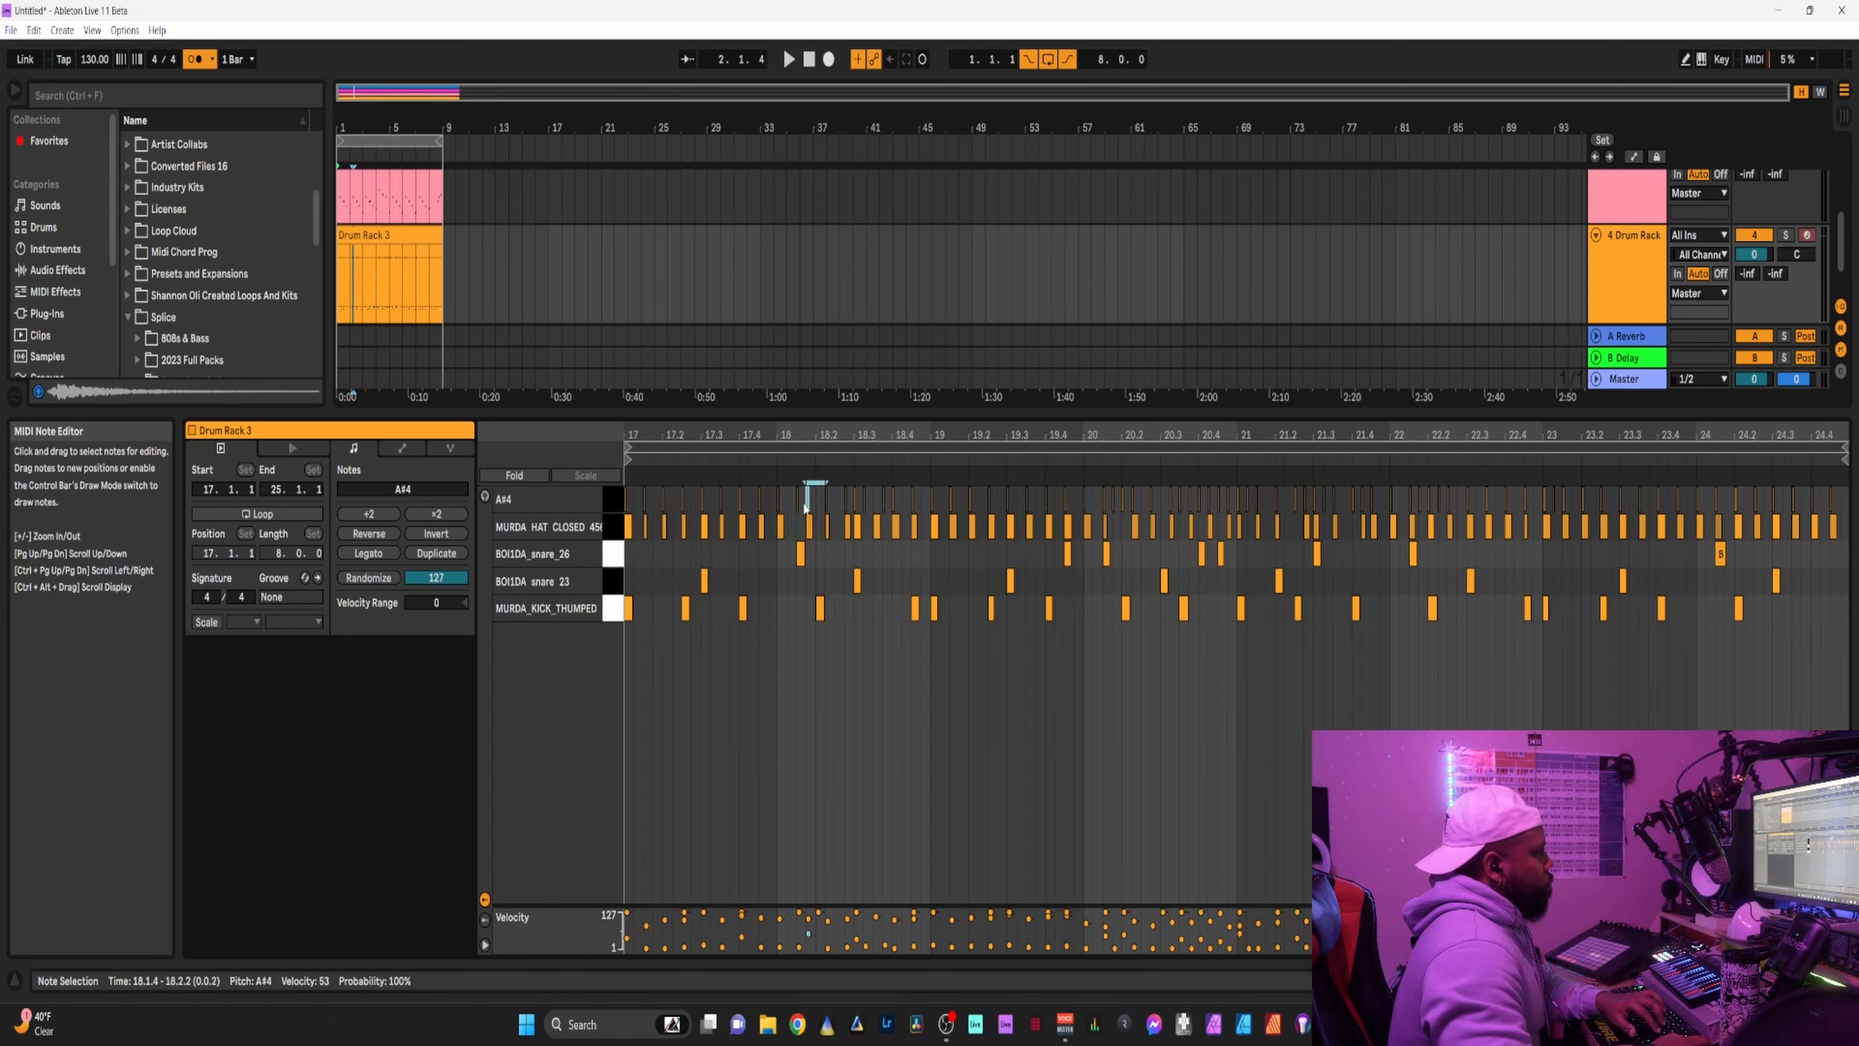
left_click(829, 504)
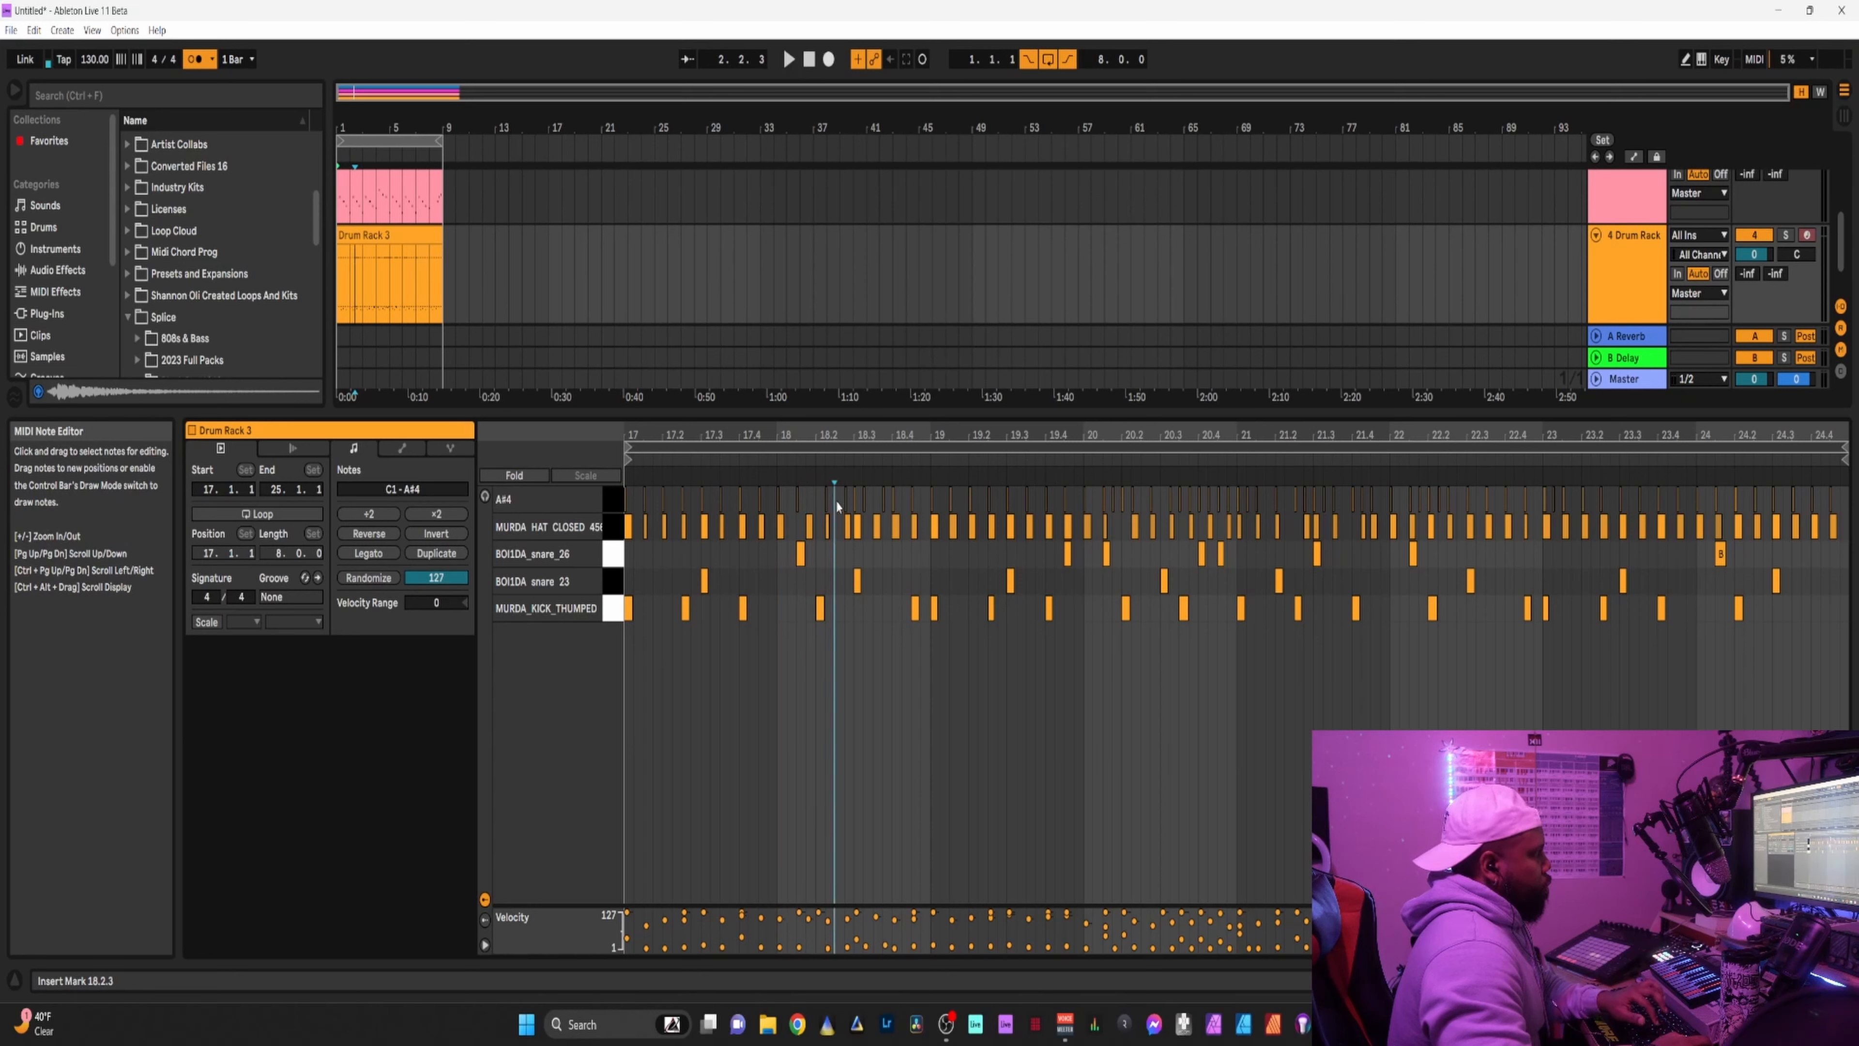
key("Left")
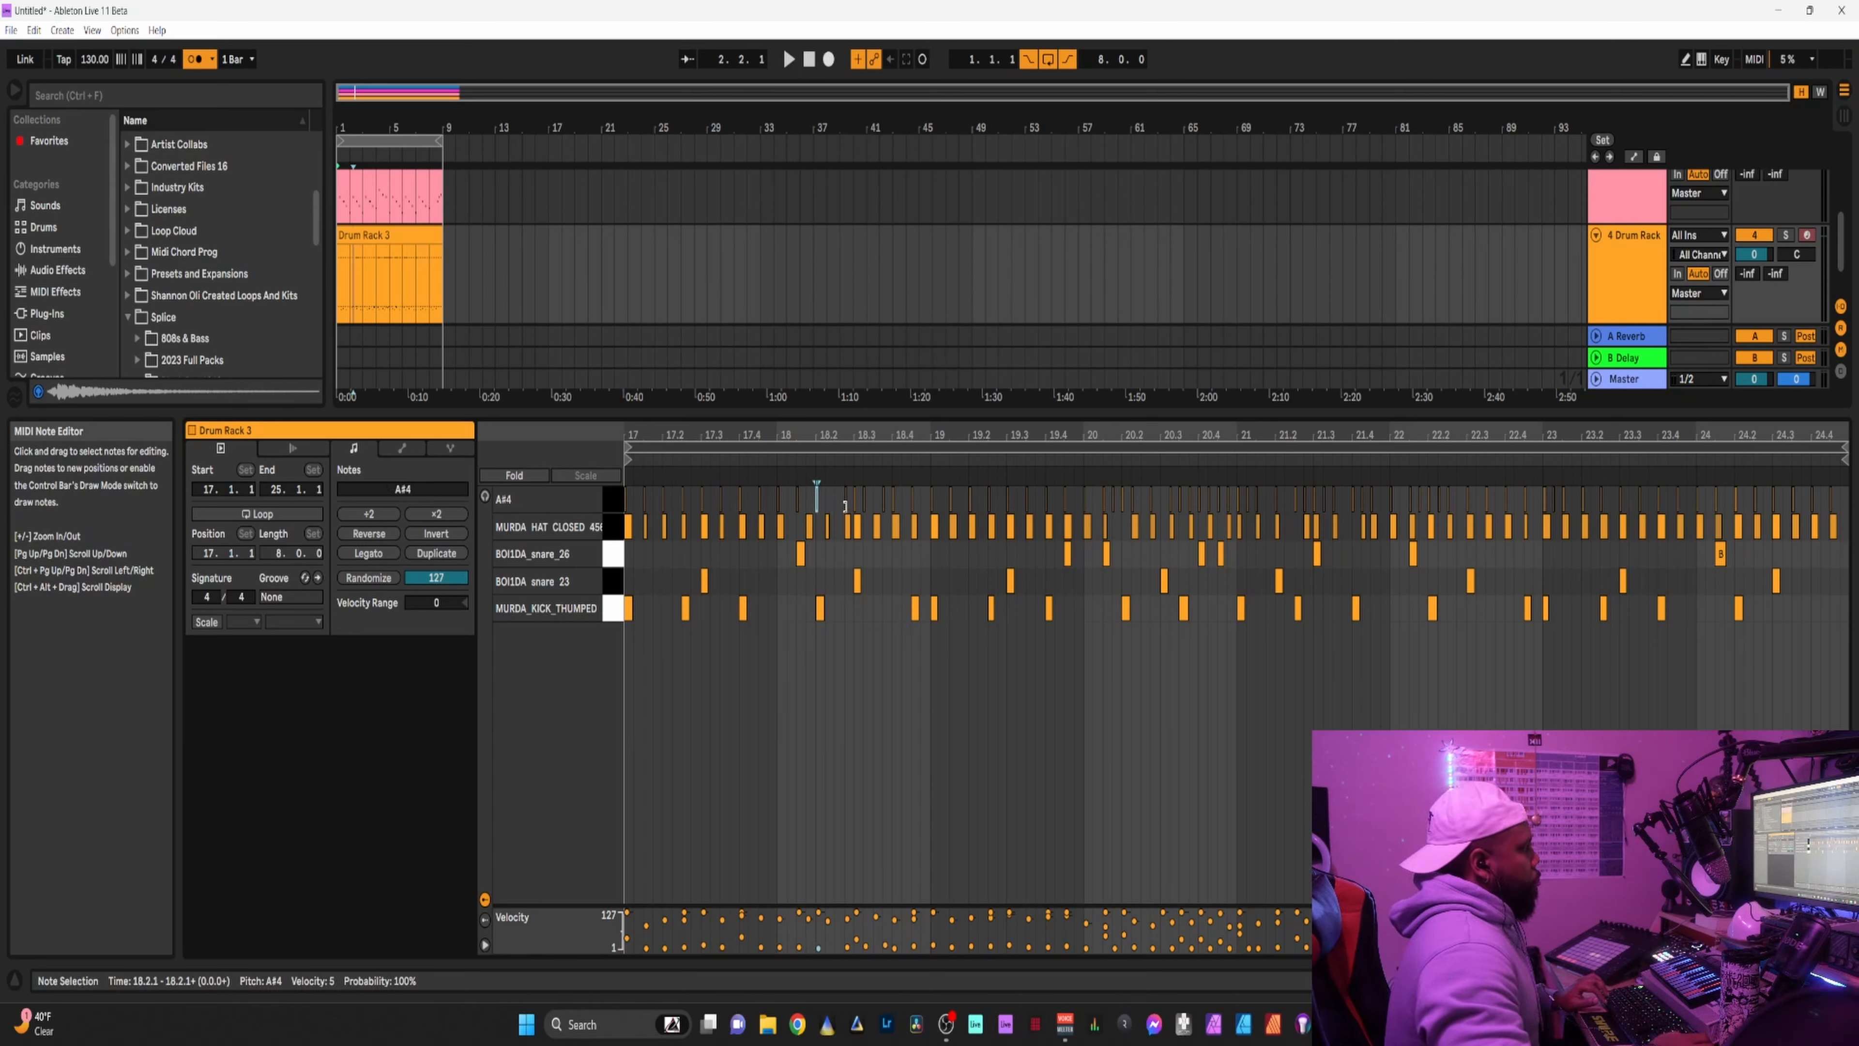
Even out the A#4 notes from 18.2.4 to 18.4.2, placing one on 18.3.3.
left_click_drag(841, 506, 855, 506)
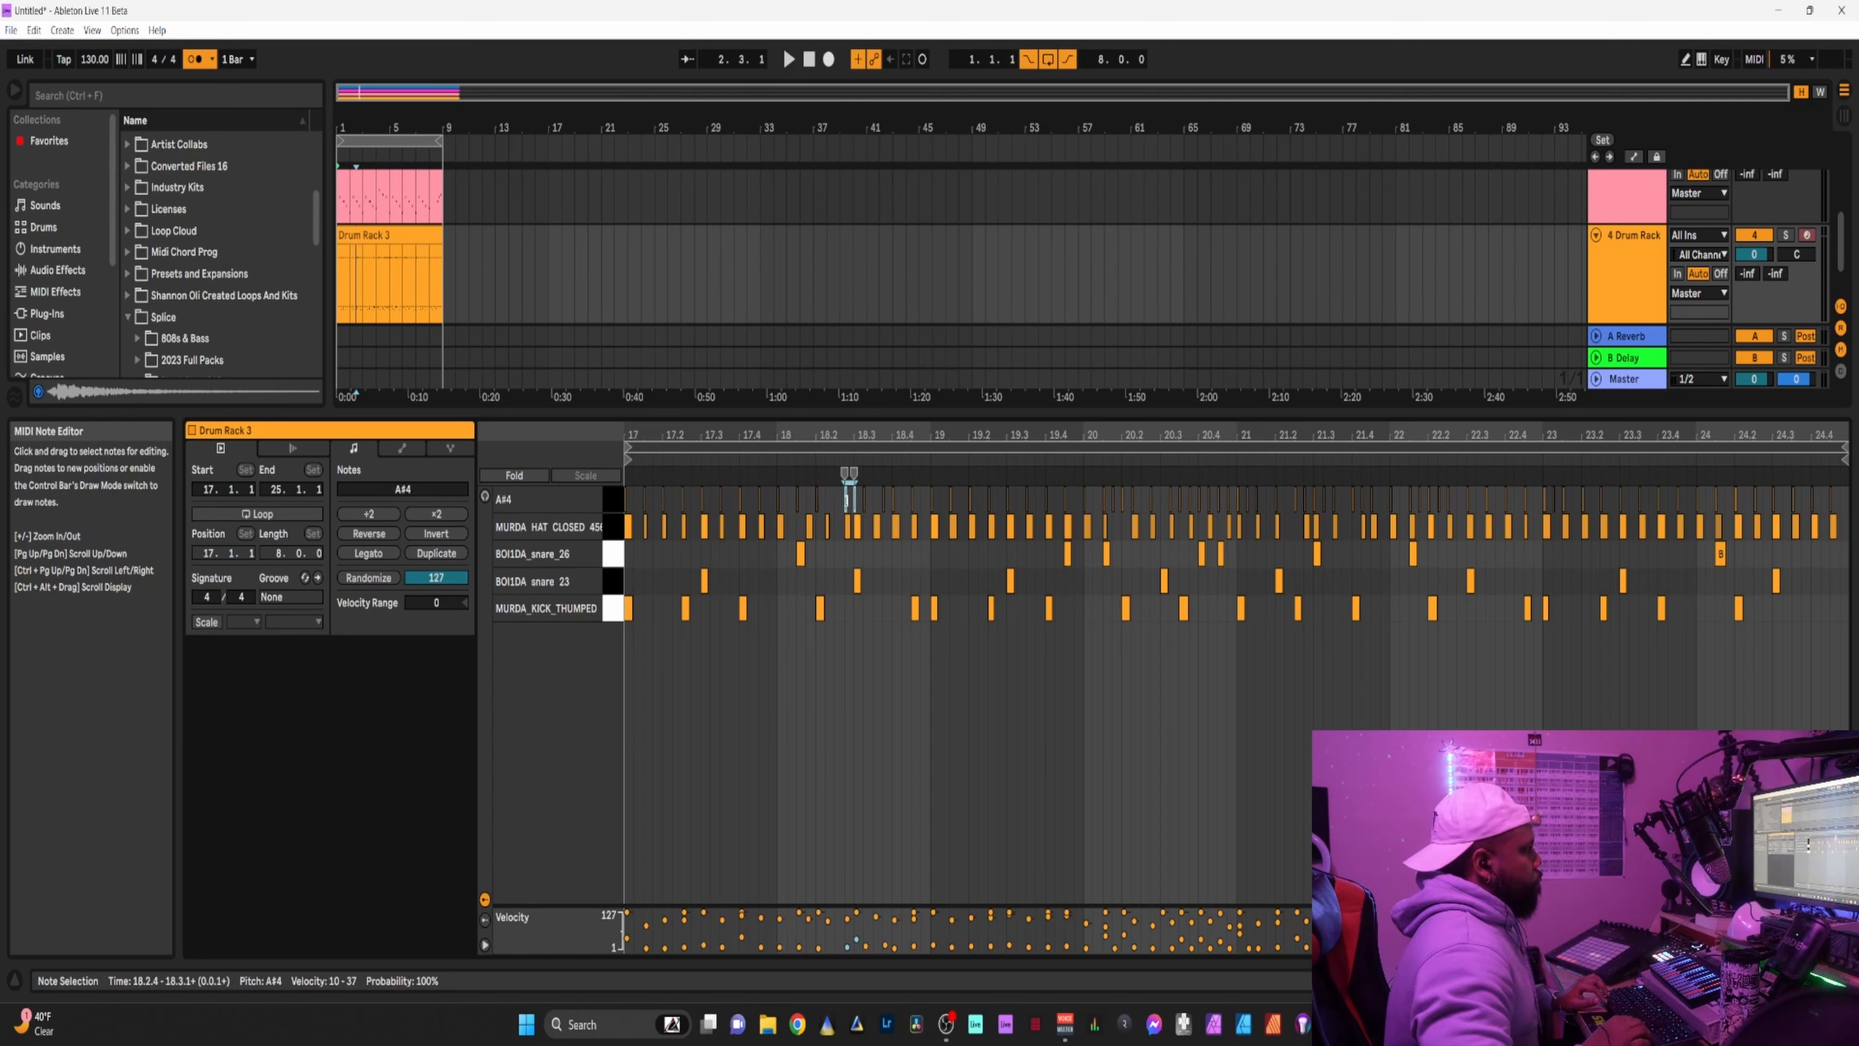
left_click(862, 500)
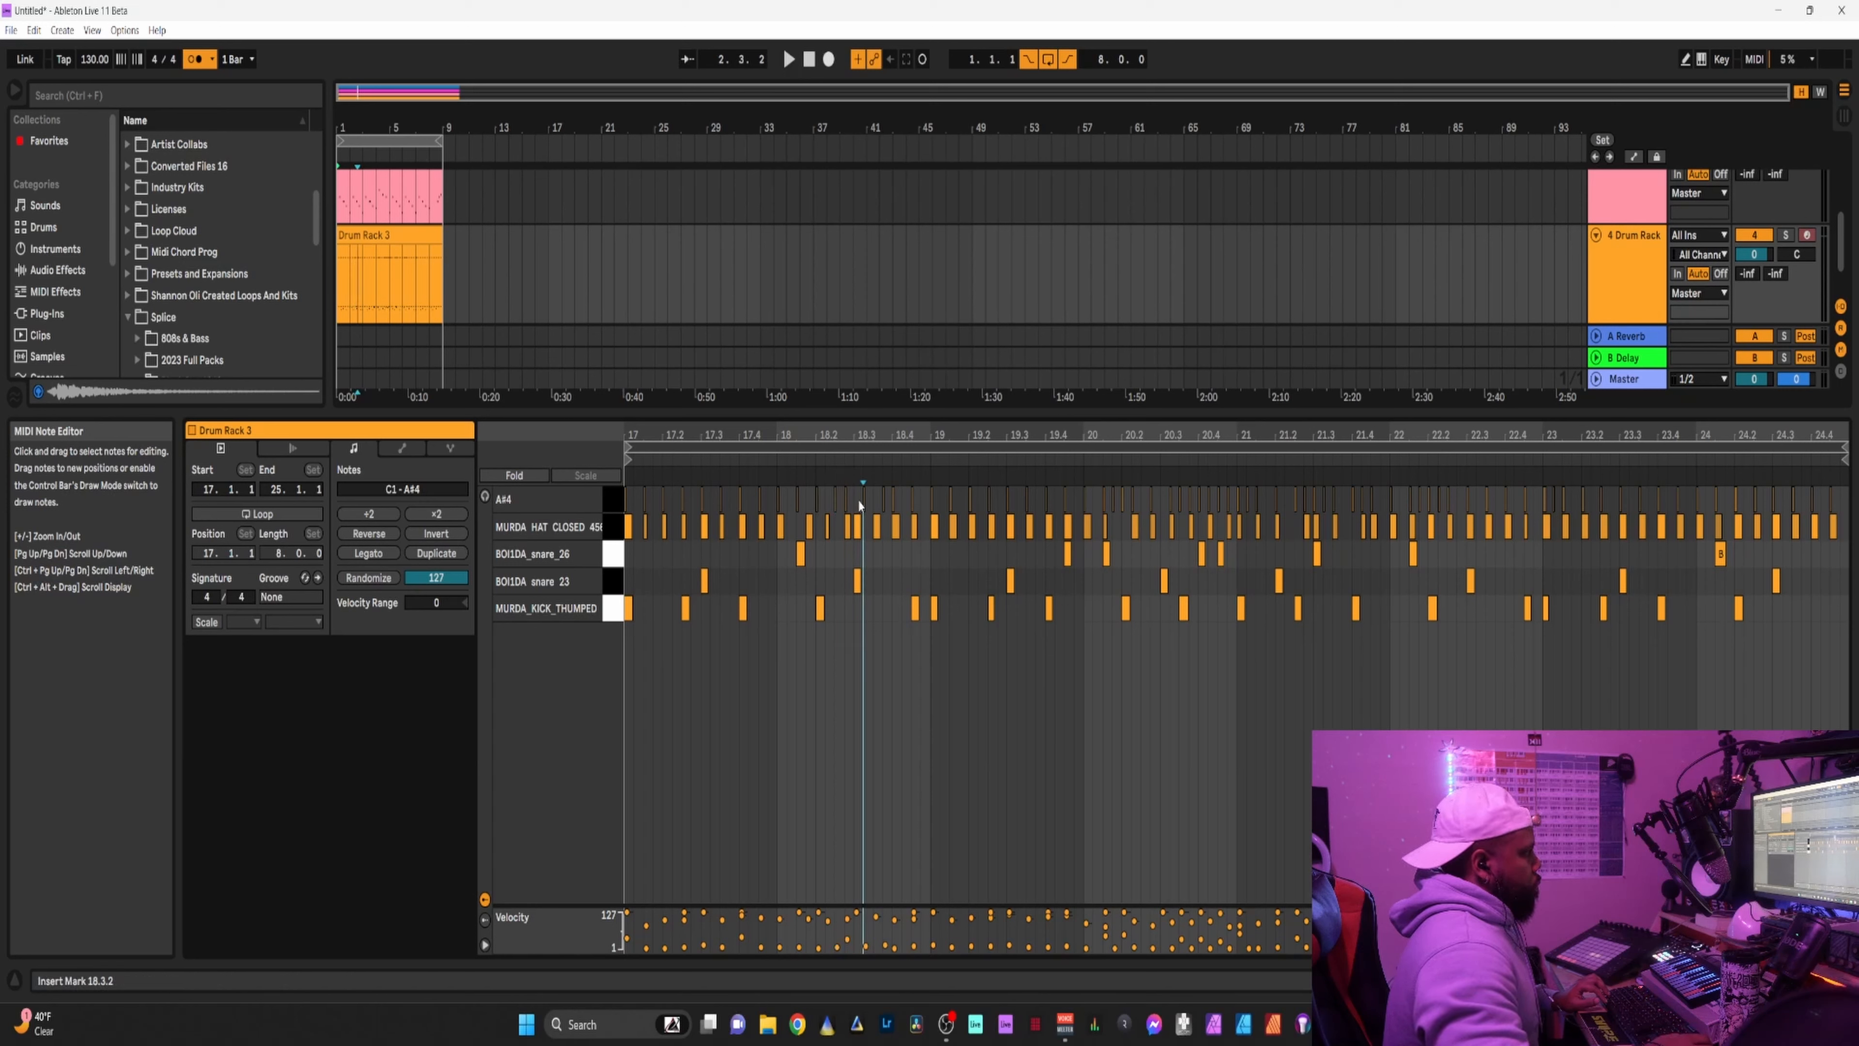
left_click(855, 499)
left_click(846, 499)
key("Right")
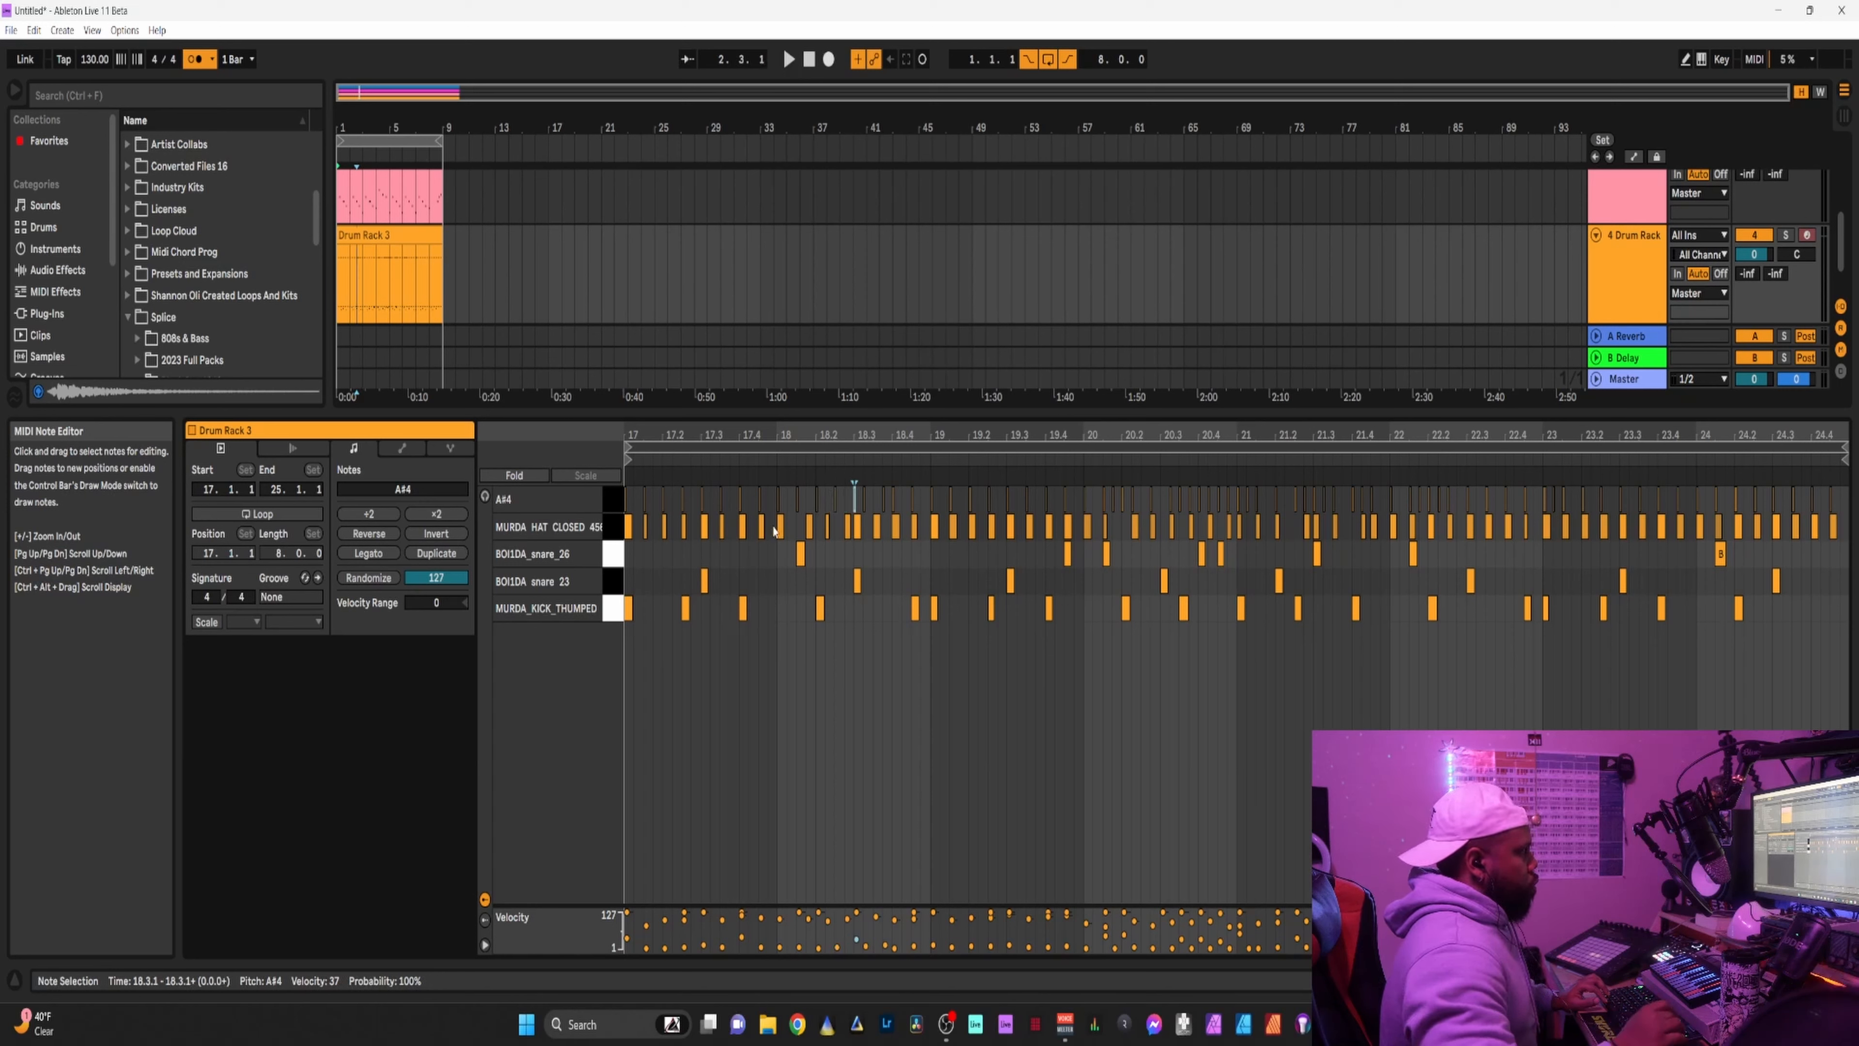
left_click_drag(874, 507, 864, 500)
key("Right")
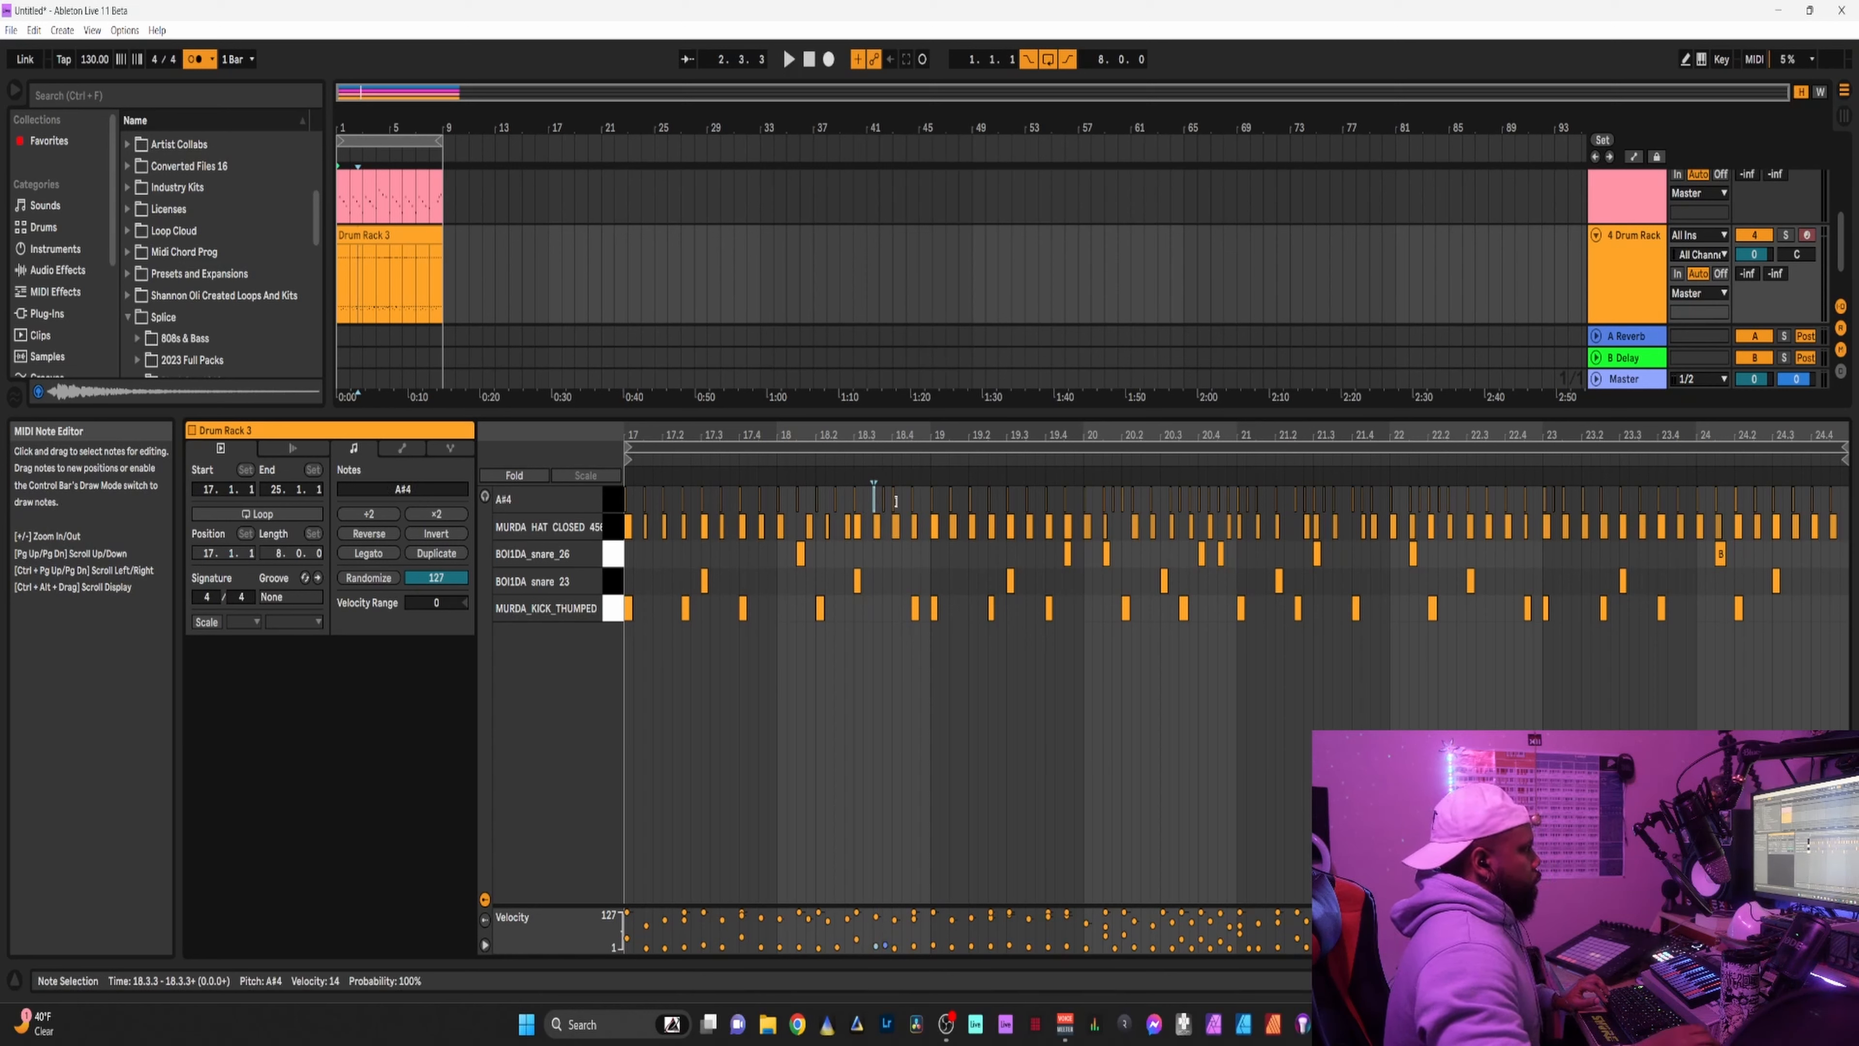
left_click(895, 510)
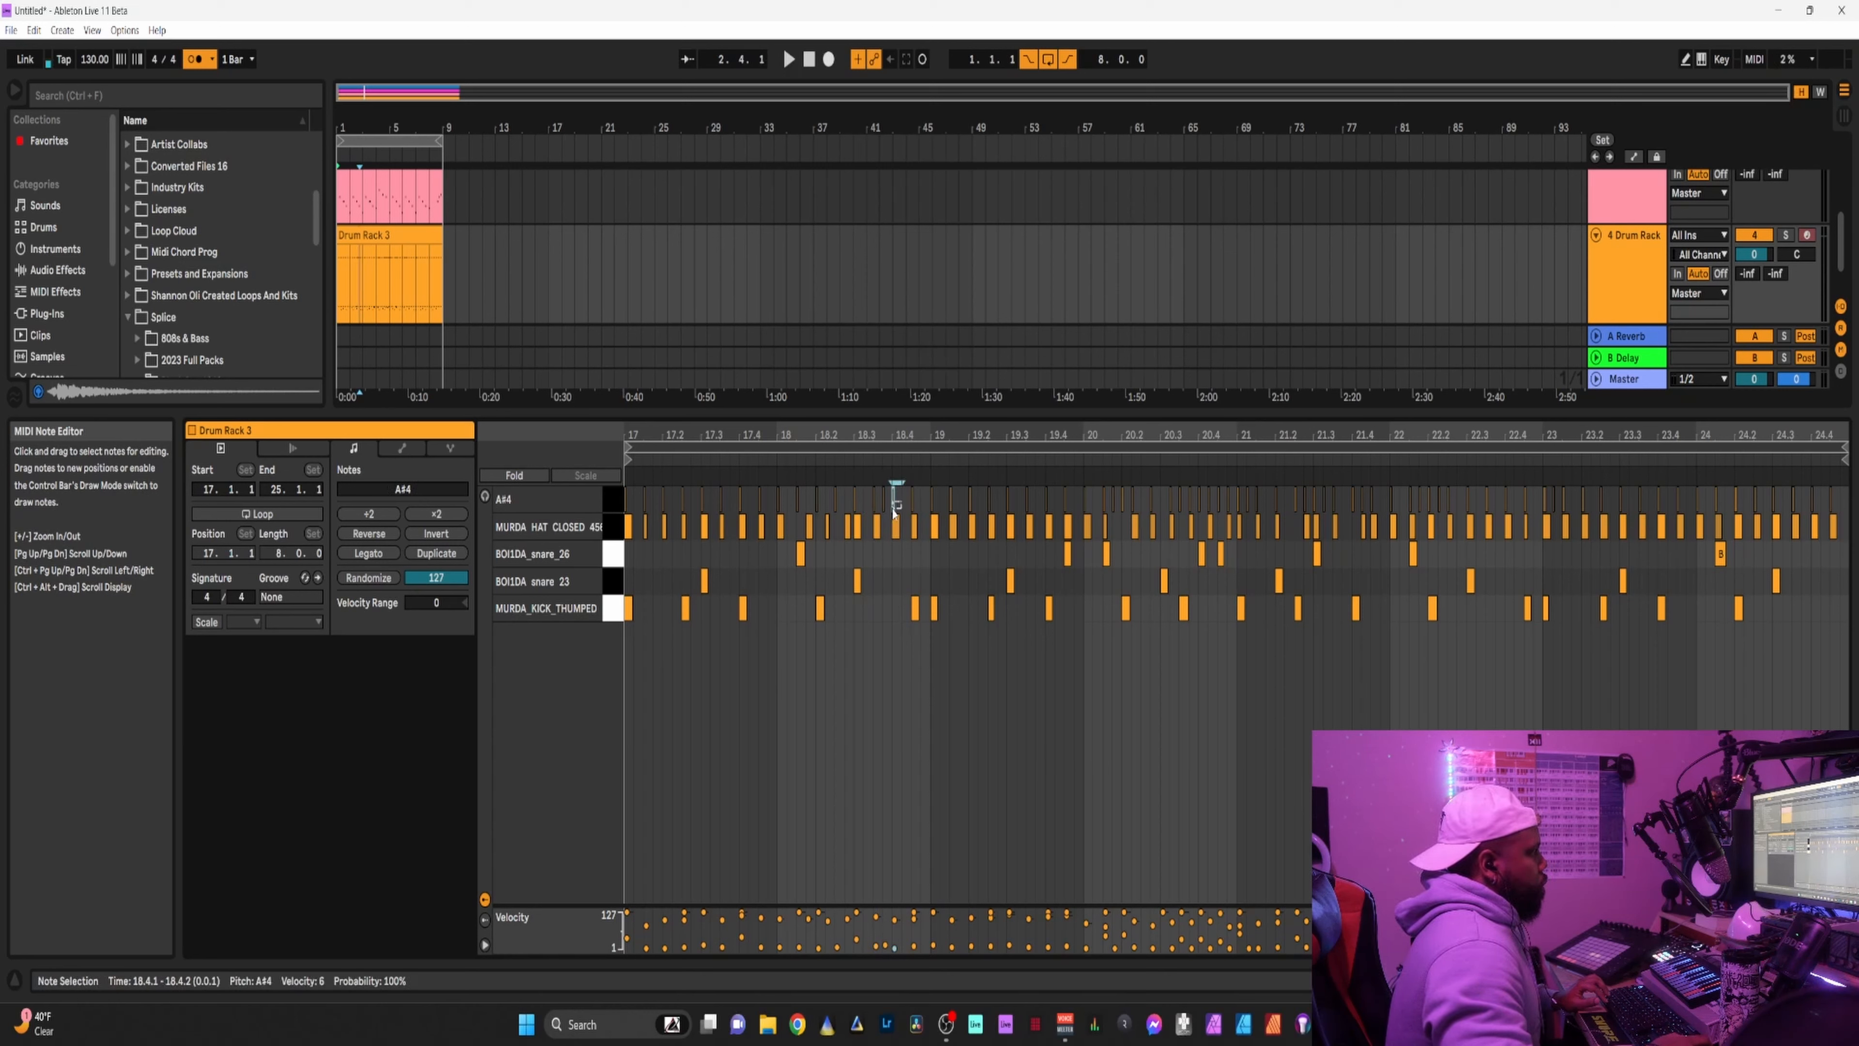
key("Right")
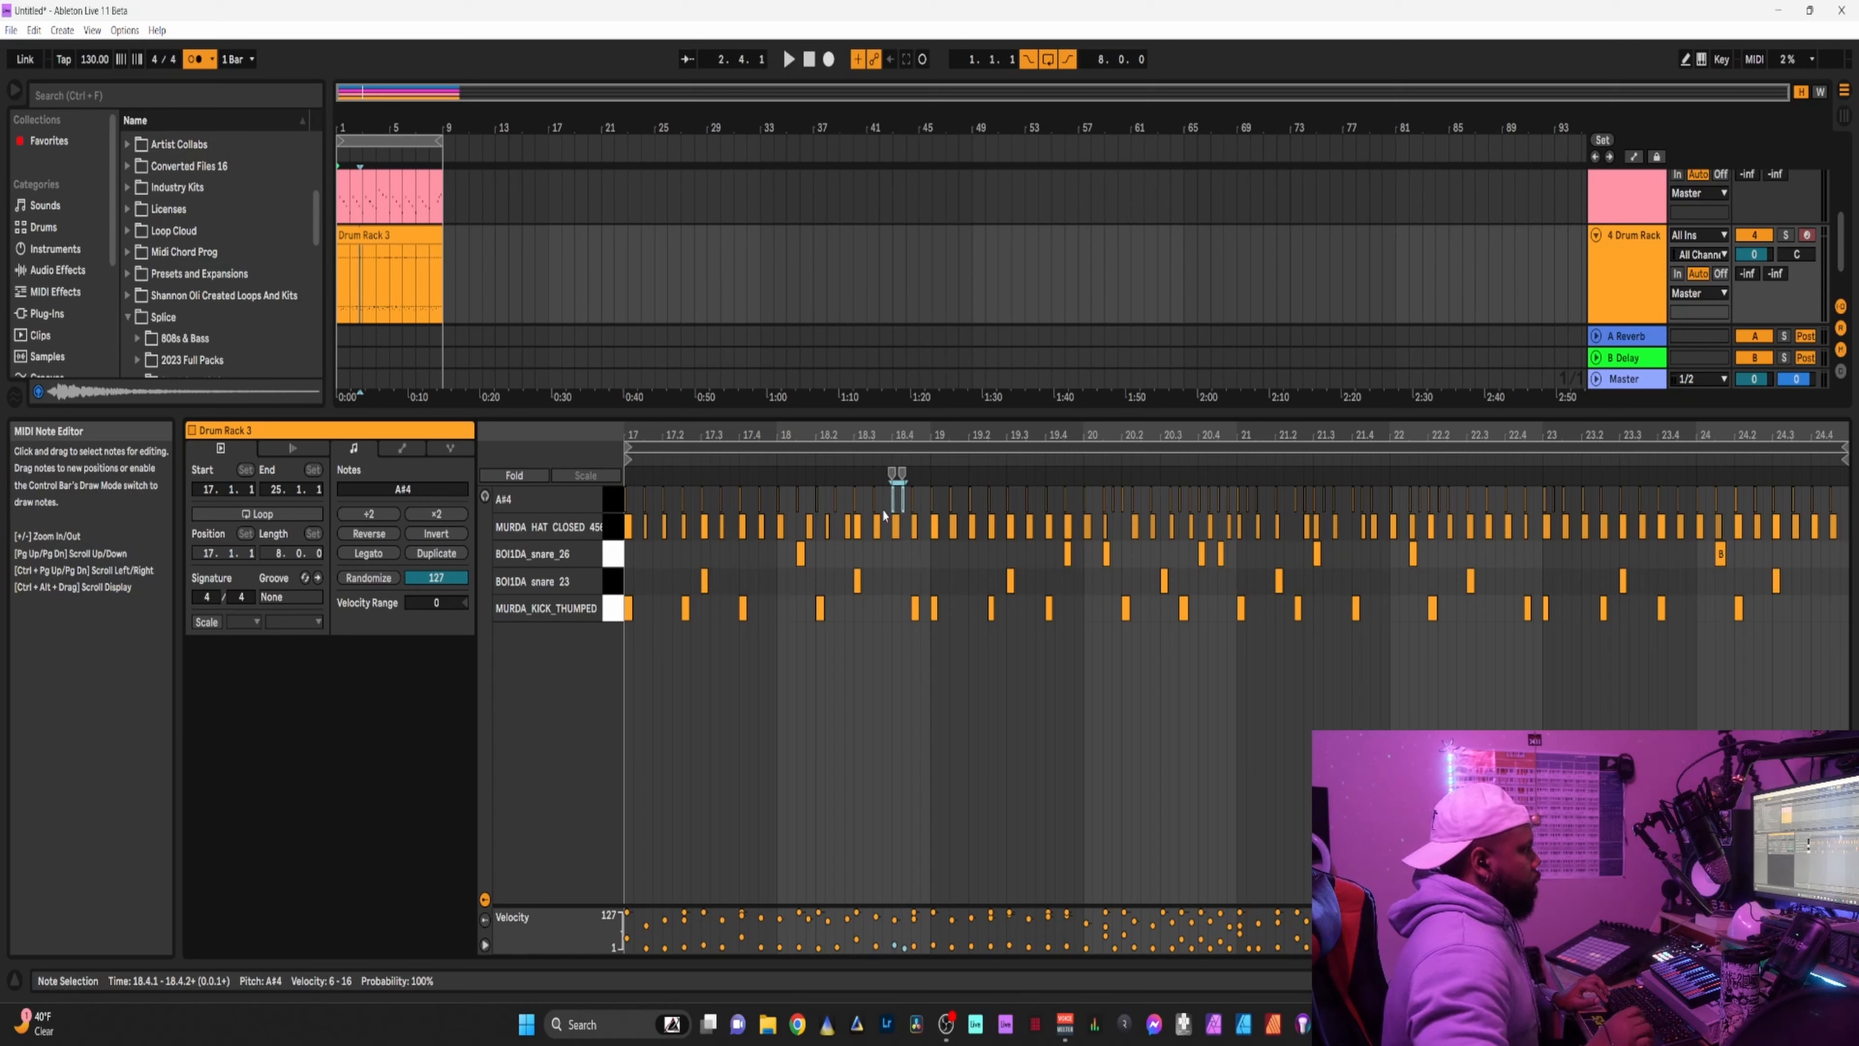
Clean up the A#4 notes on the last beat of bar 18 and select the A#4 notes from 17.1.1 to 19.1.1.
left_click(920, 506)
left_click(905, 506)
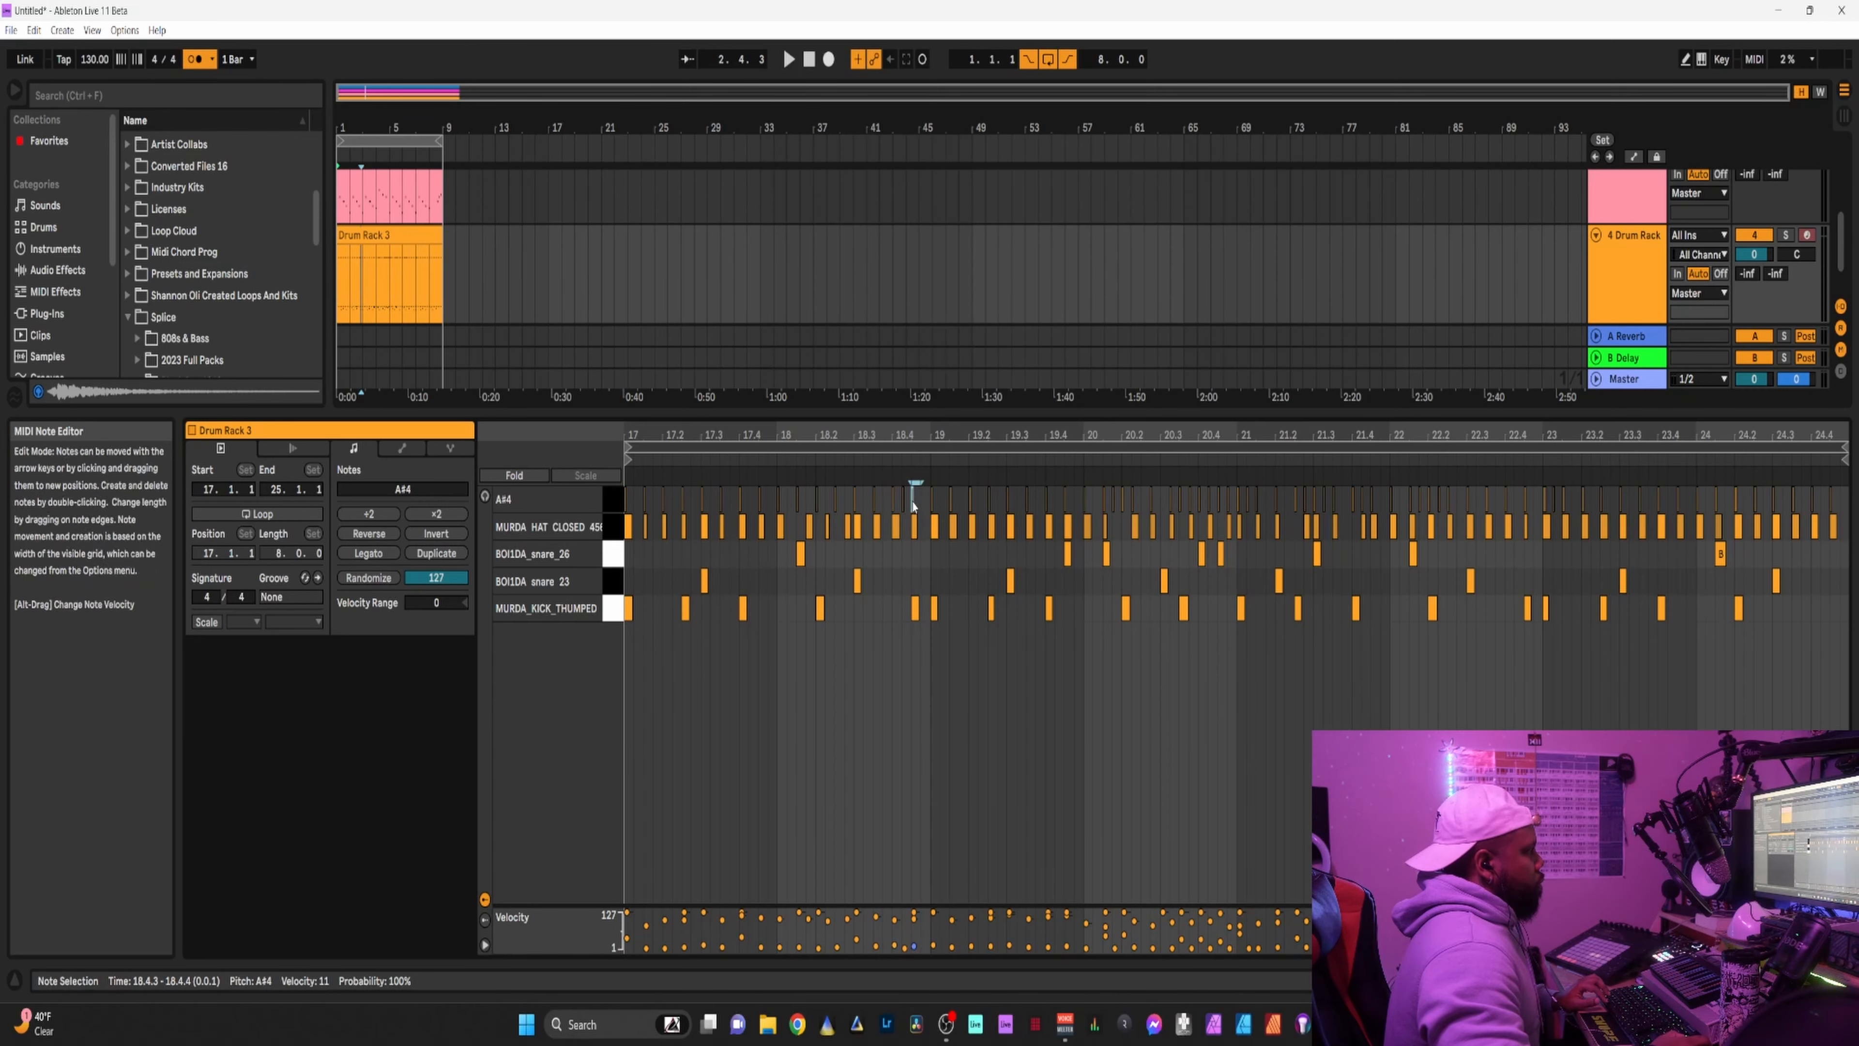
left_click(901, 508)
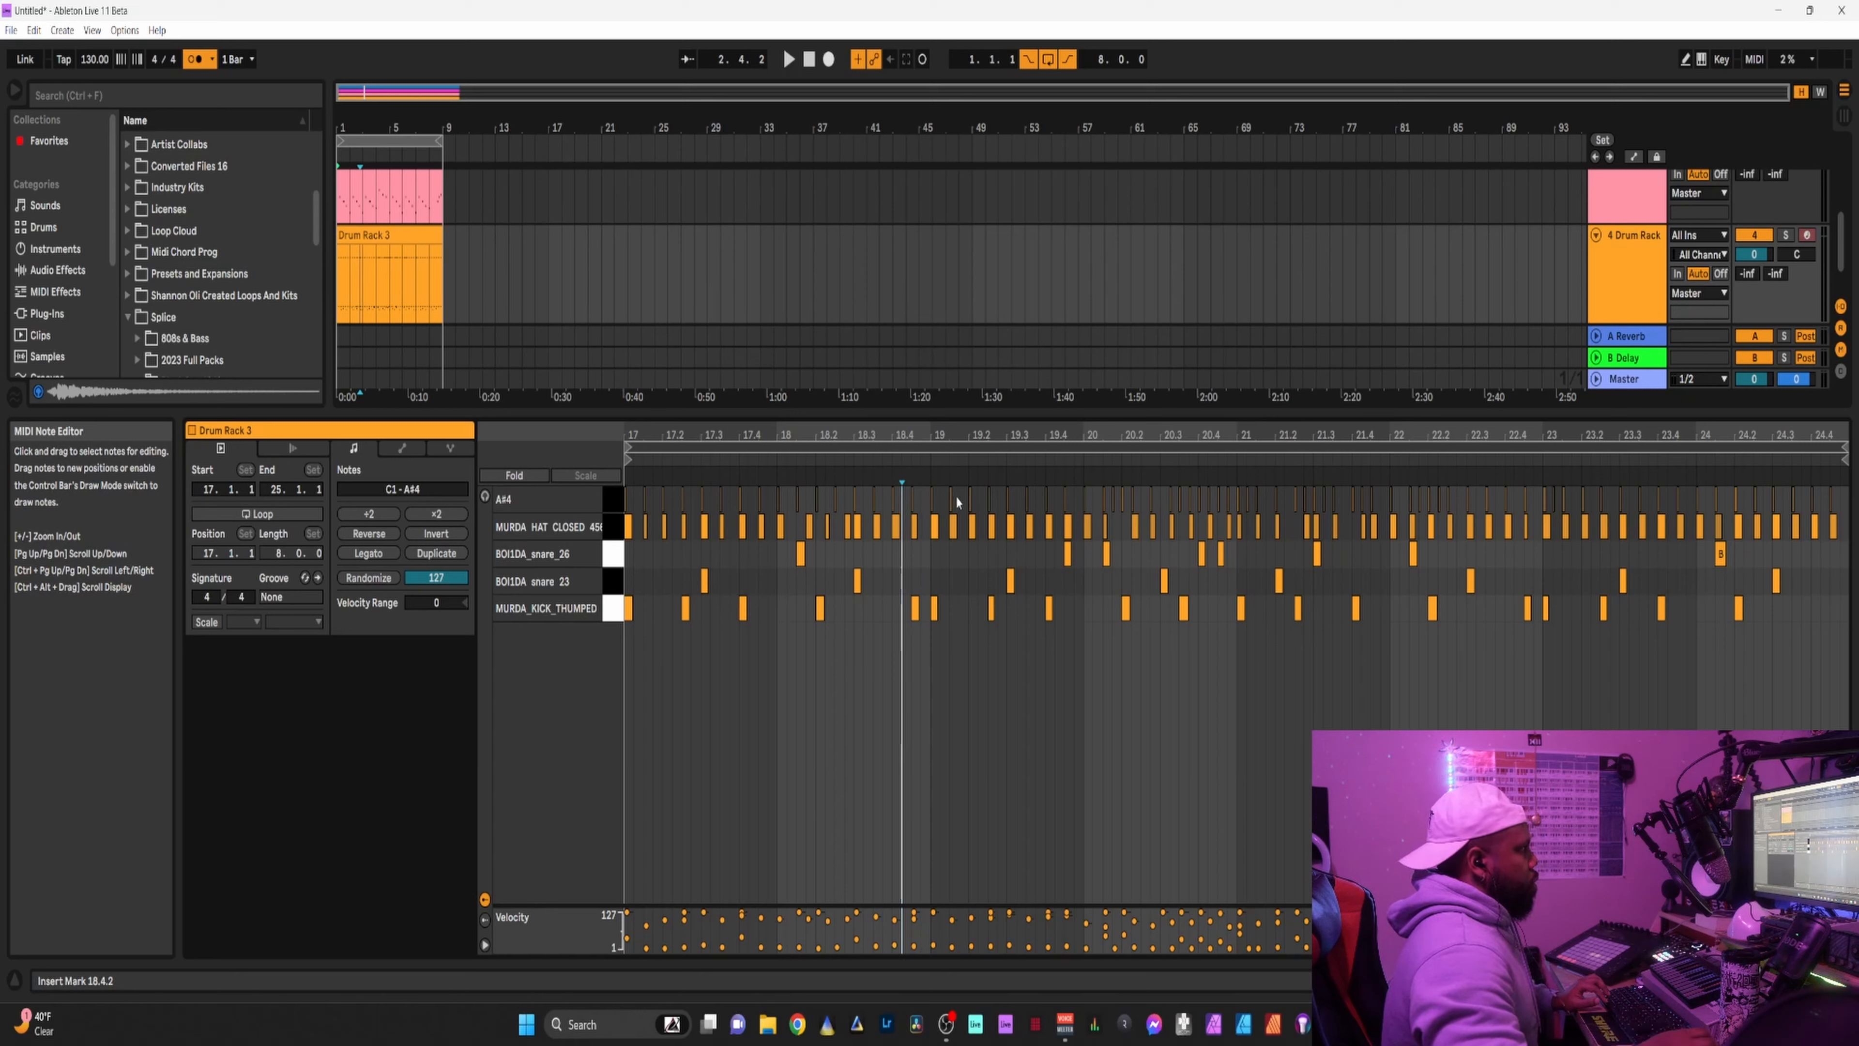
left_click_drag(931, 502, 624, 504)
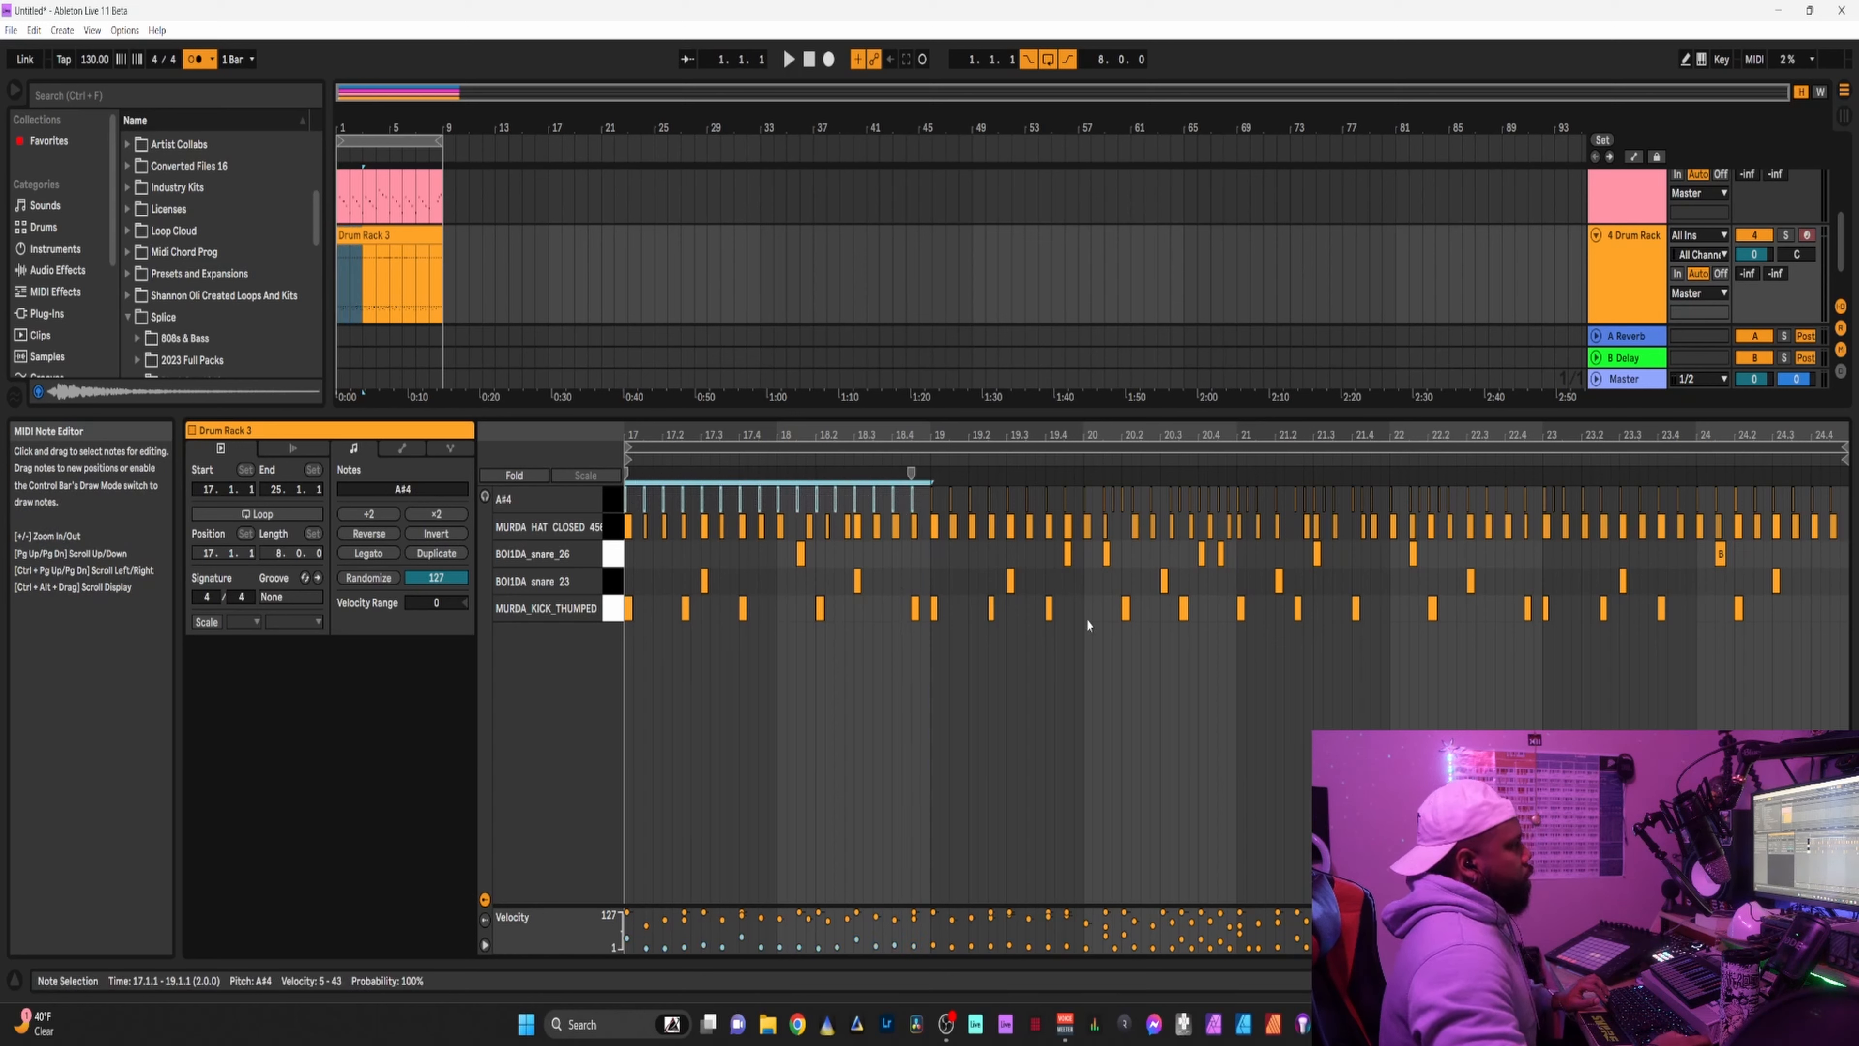
Replace the A#4 notes after bar 18 with a duplicate of the two-bar A#4 pattern starting at 19.1.1, and select the A#4 notes up to 21.1.1.
left_click_drag(1840, 503, 610, 489)
key("Delete")
left_click(932, 505)
left_click(987, 498)
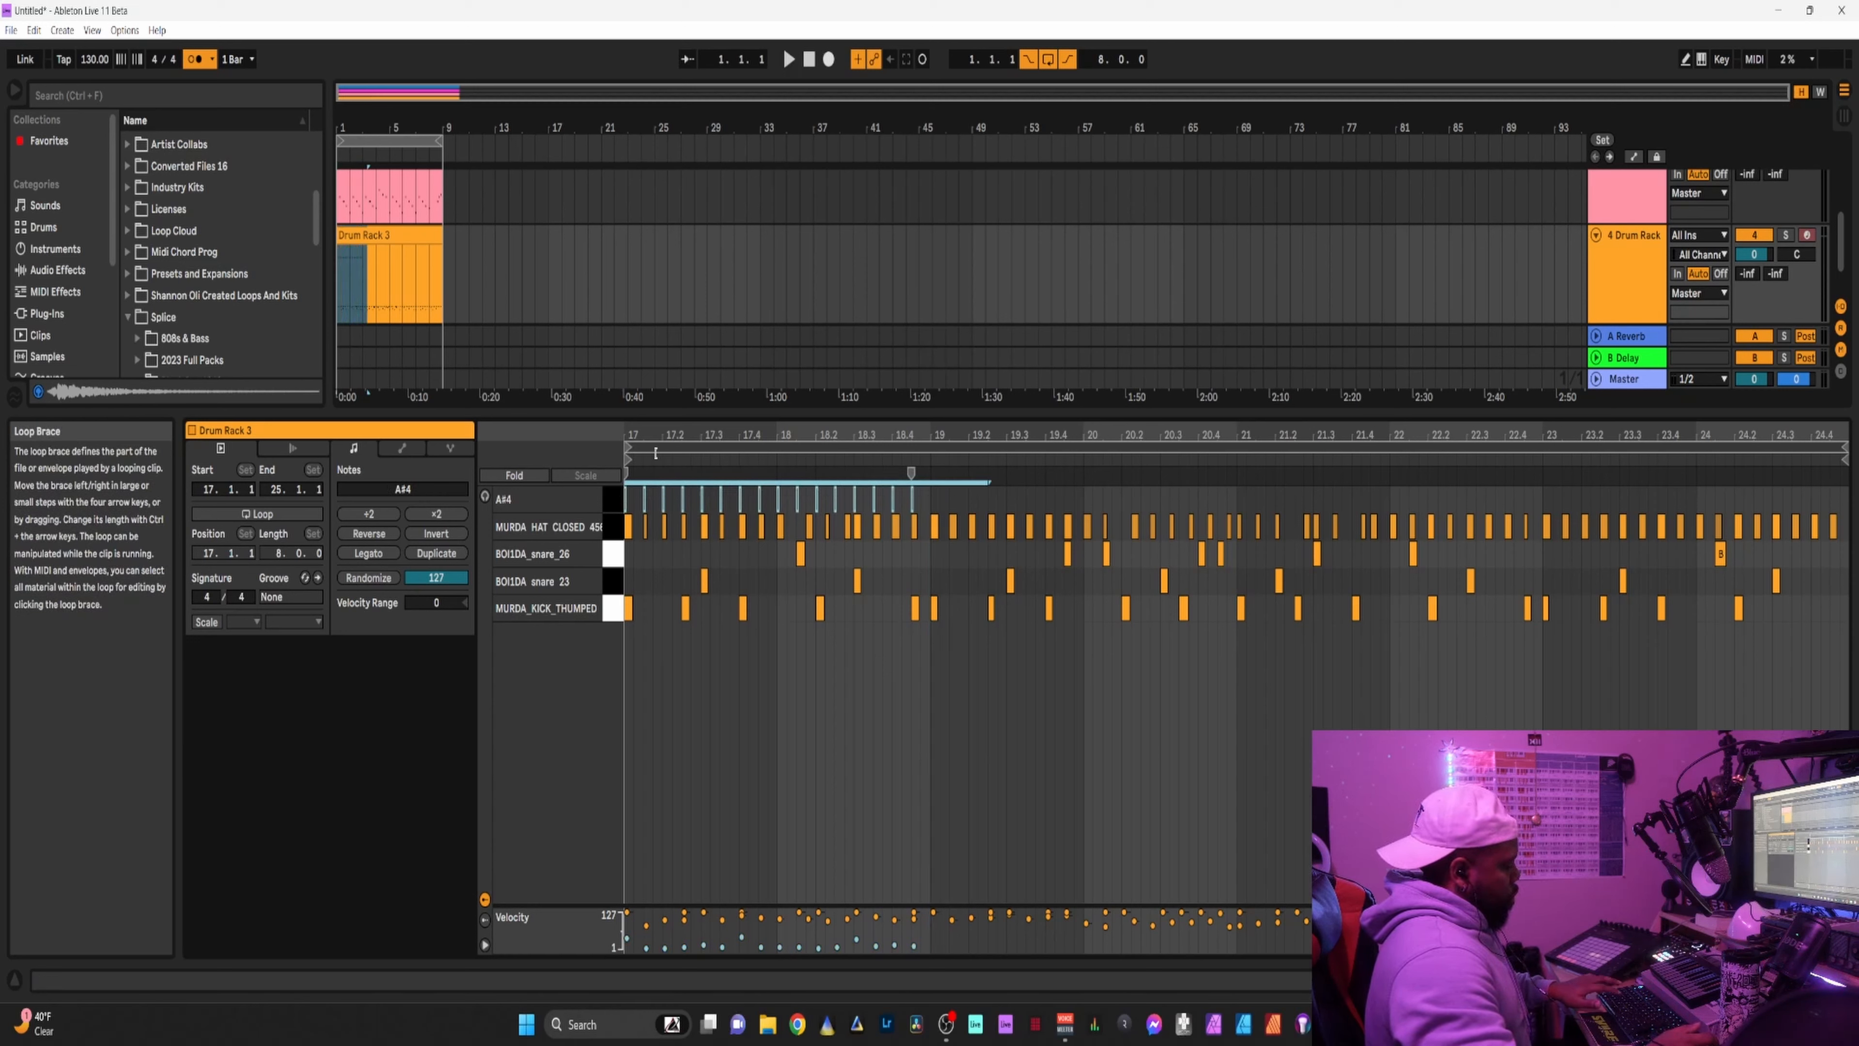
key("ctrl+d")
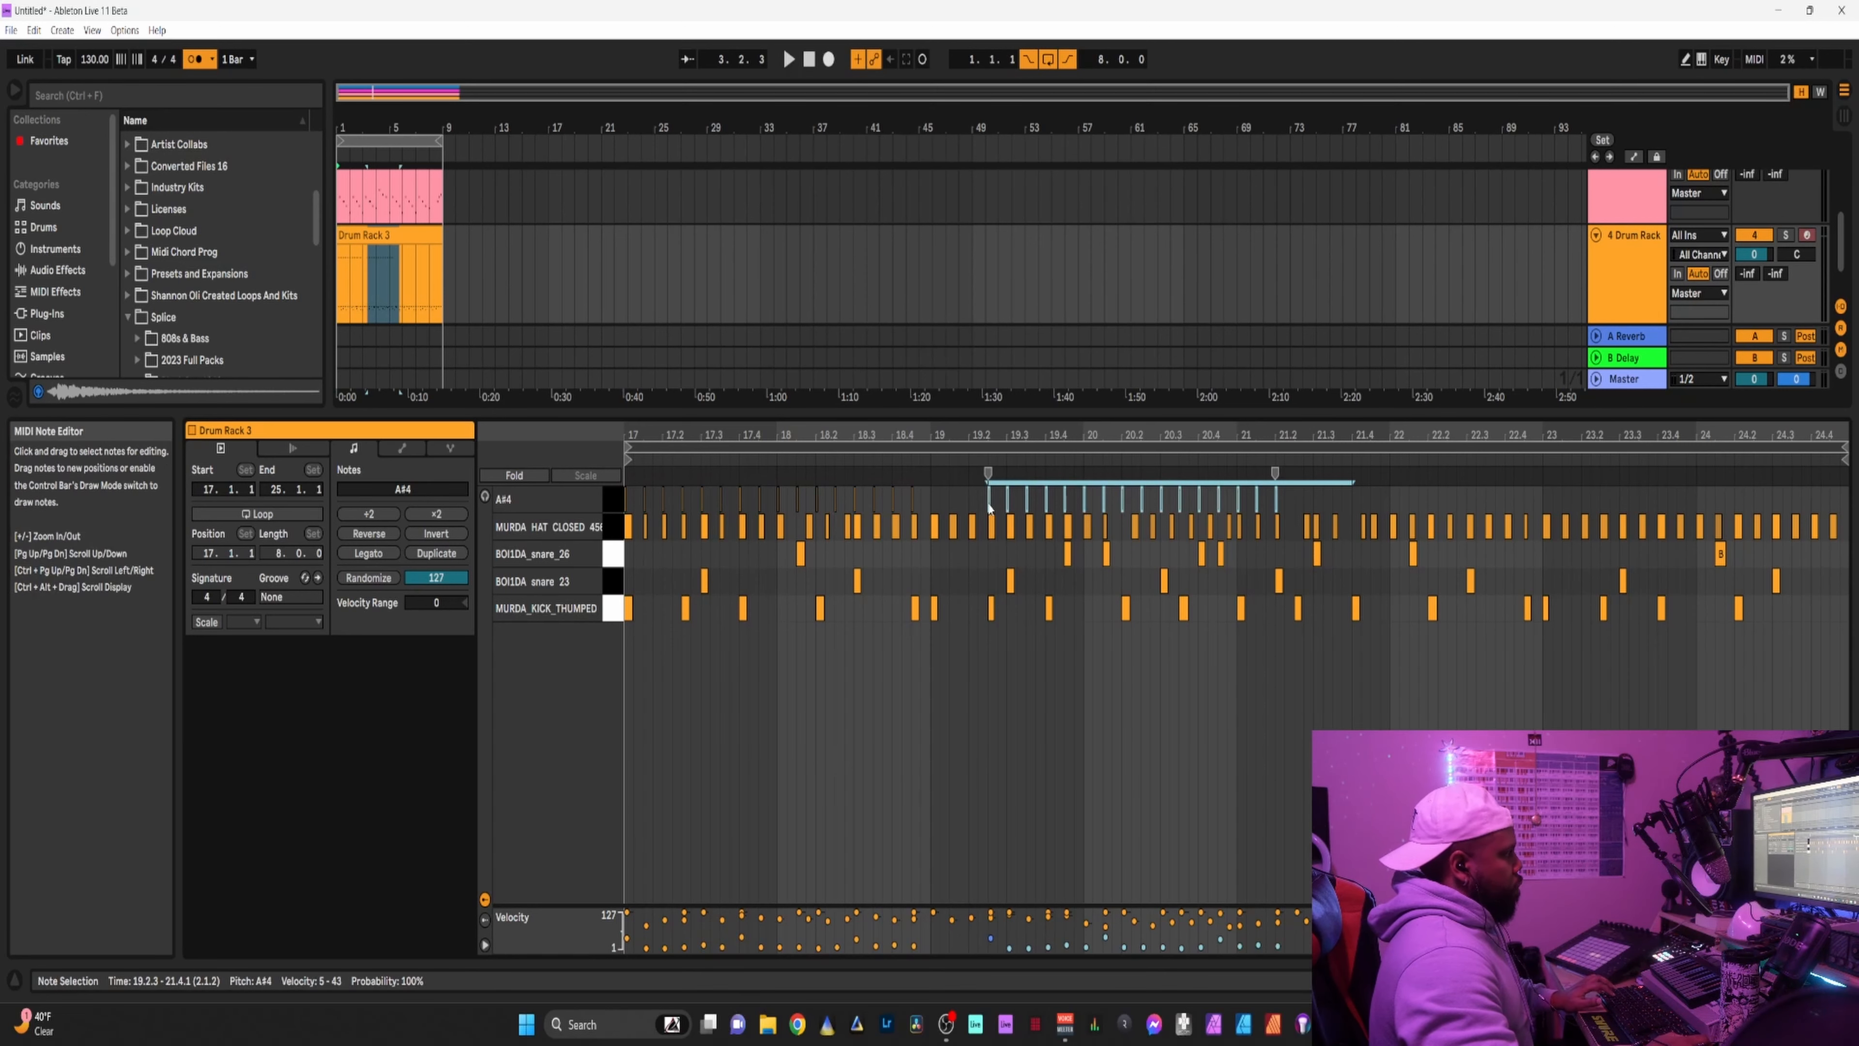
left_click_drag(988, 507, 935, 517)
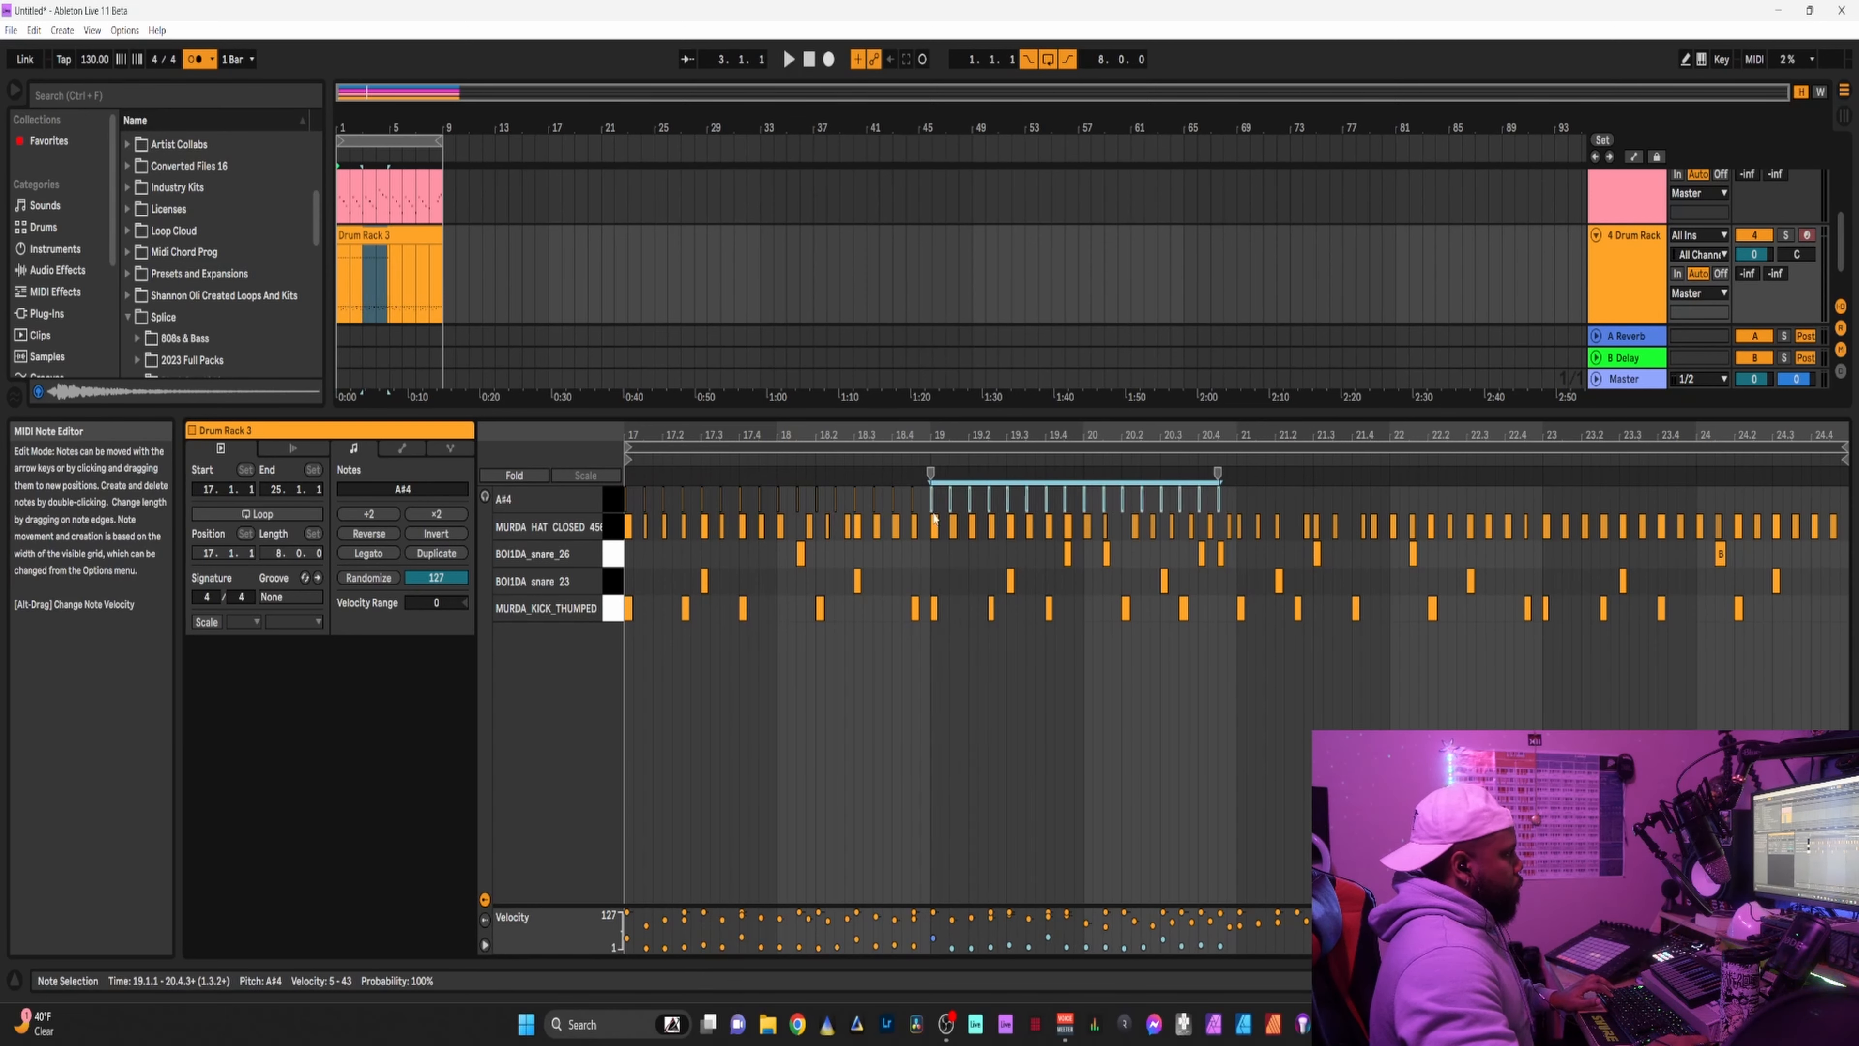
left_click_drag(1236, 503, 624, 507)
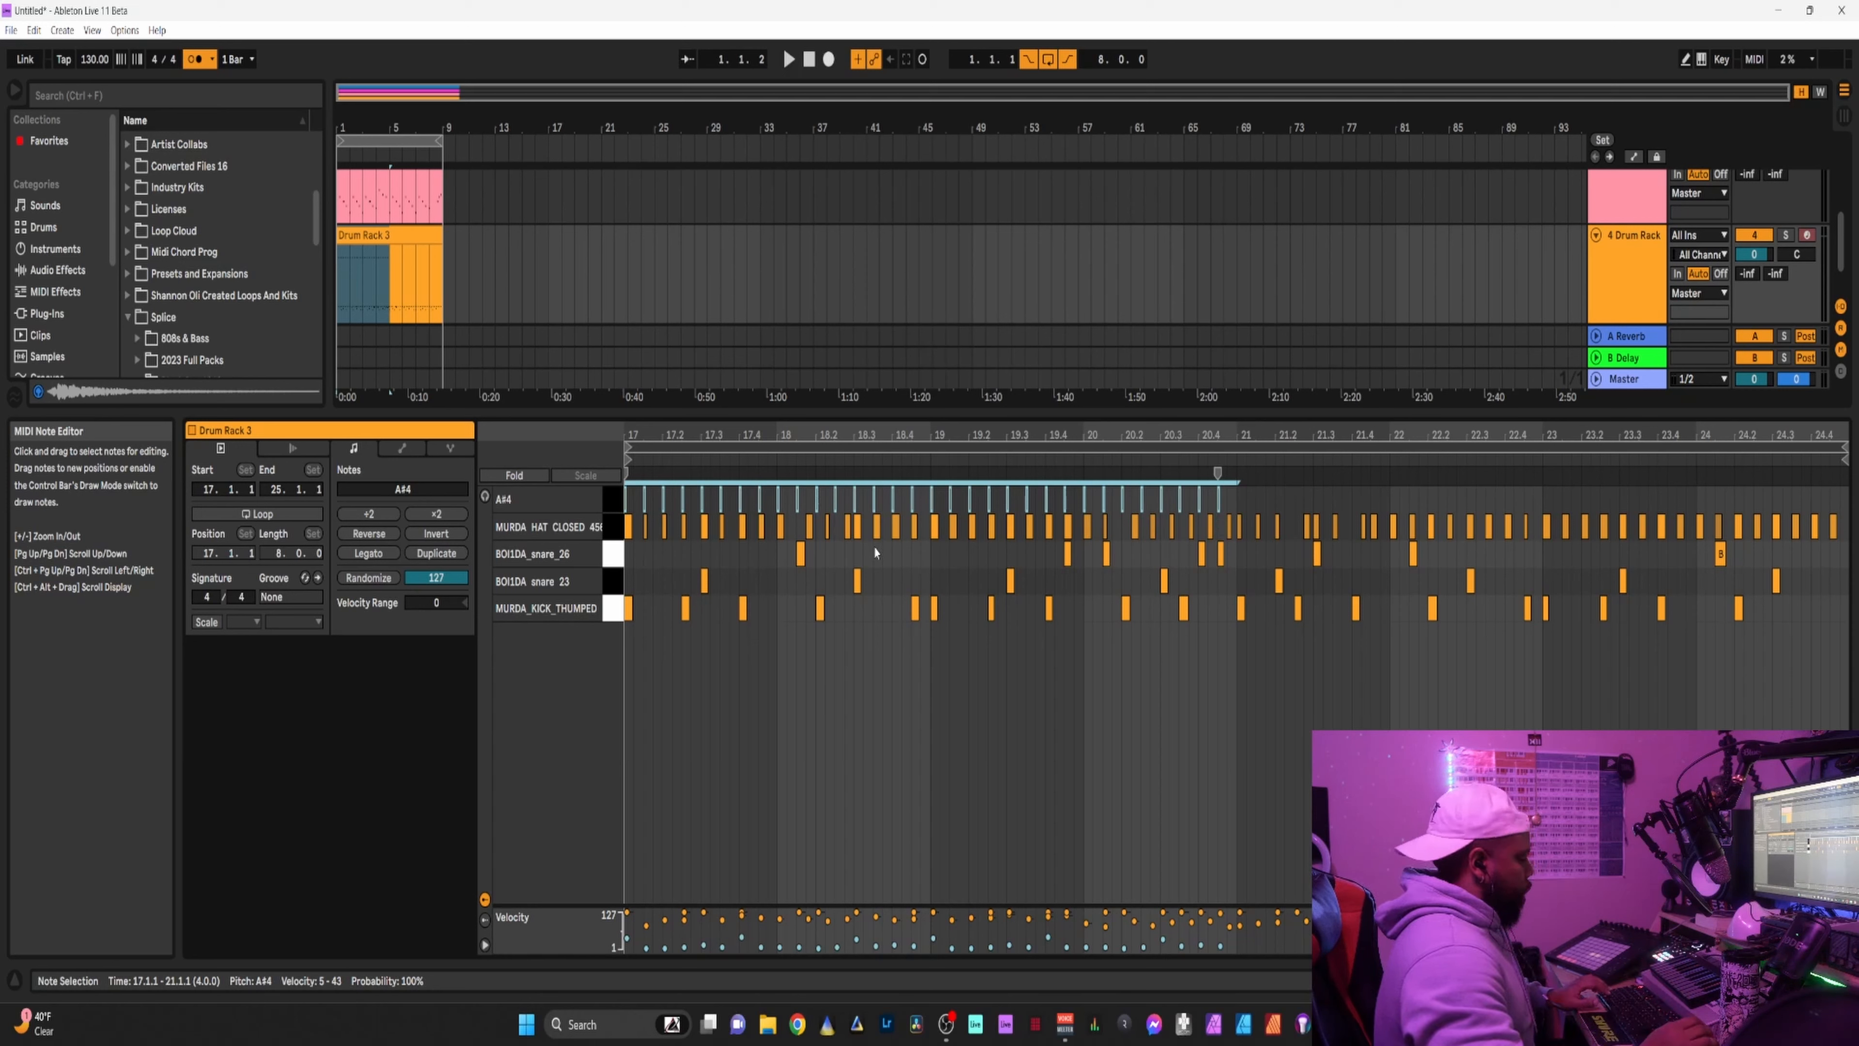
Play back the drum pattern from the start and check the BOI1DA_snare_26 note at 18.1.3.
left_click(825, 705)
key("space")
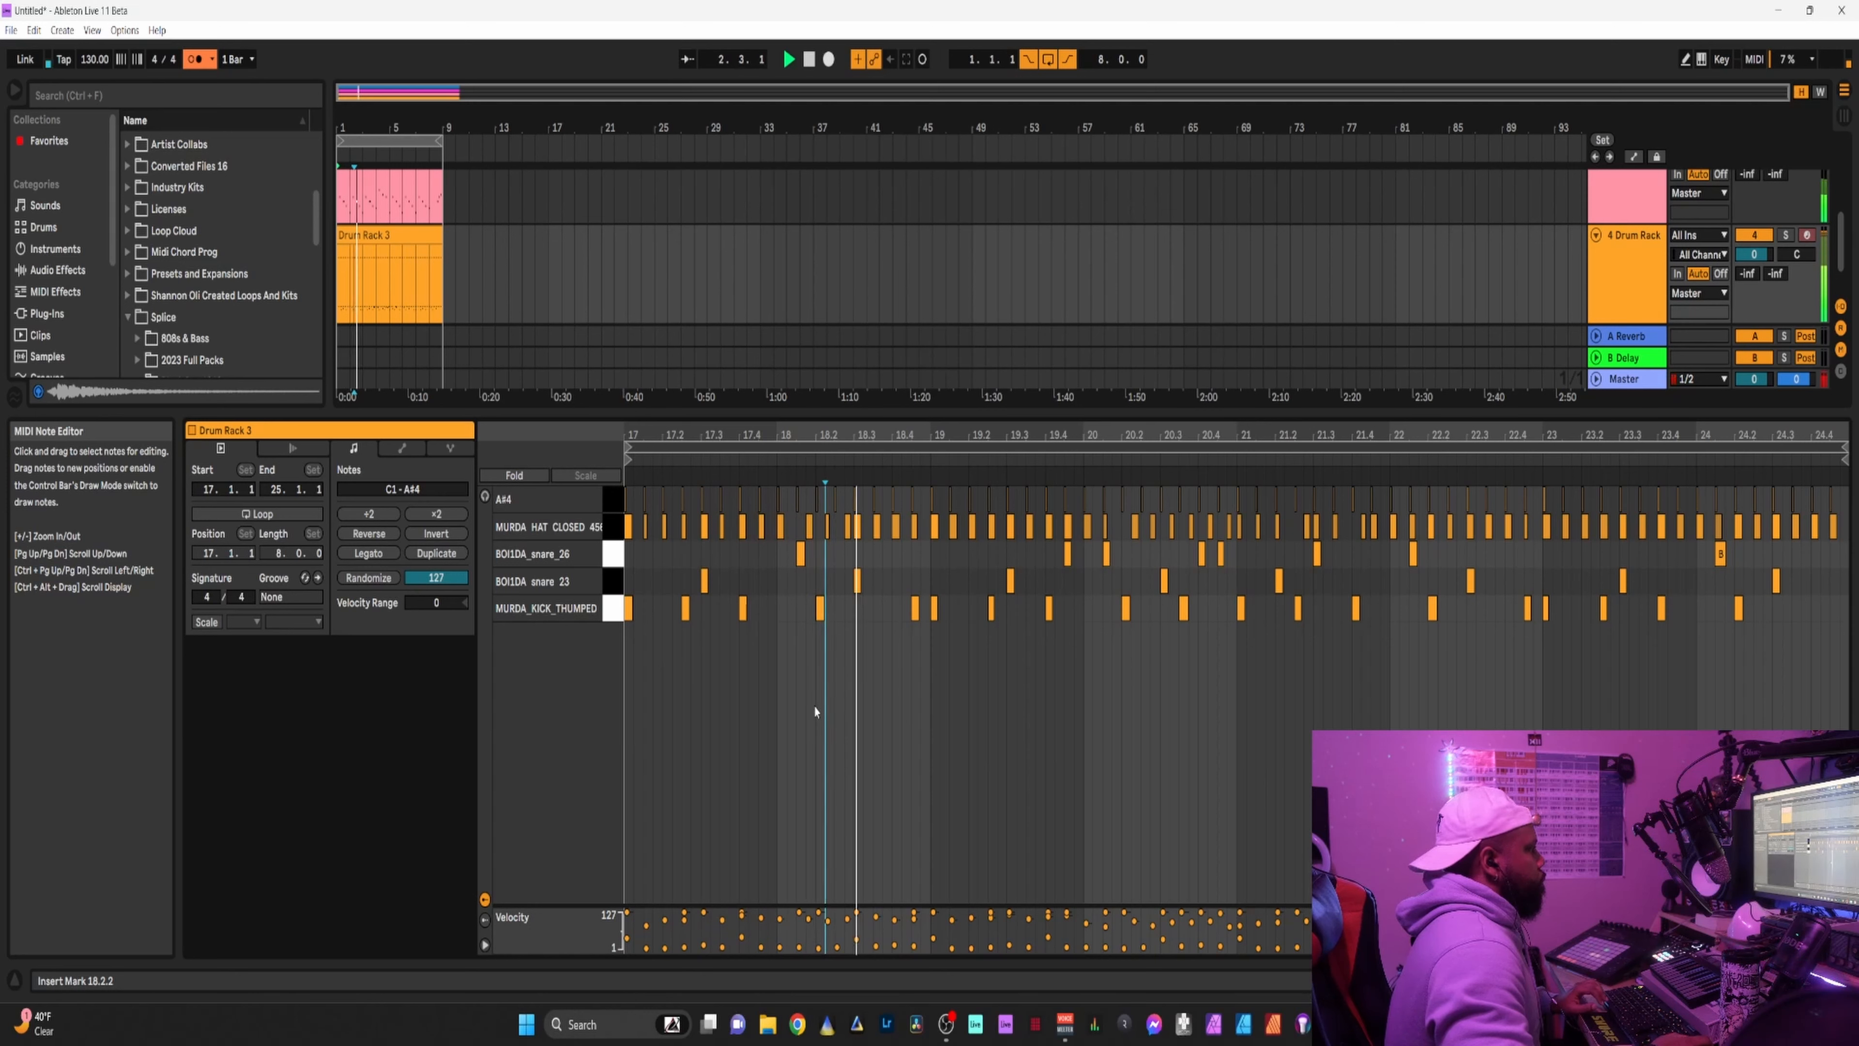
key("space")
key("space")
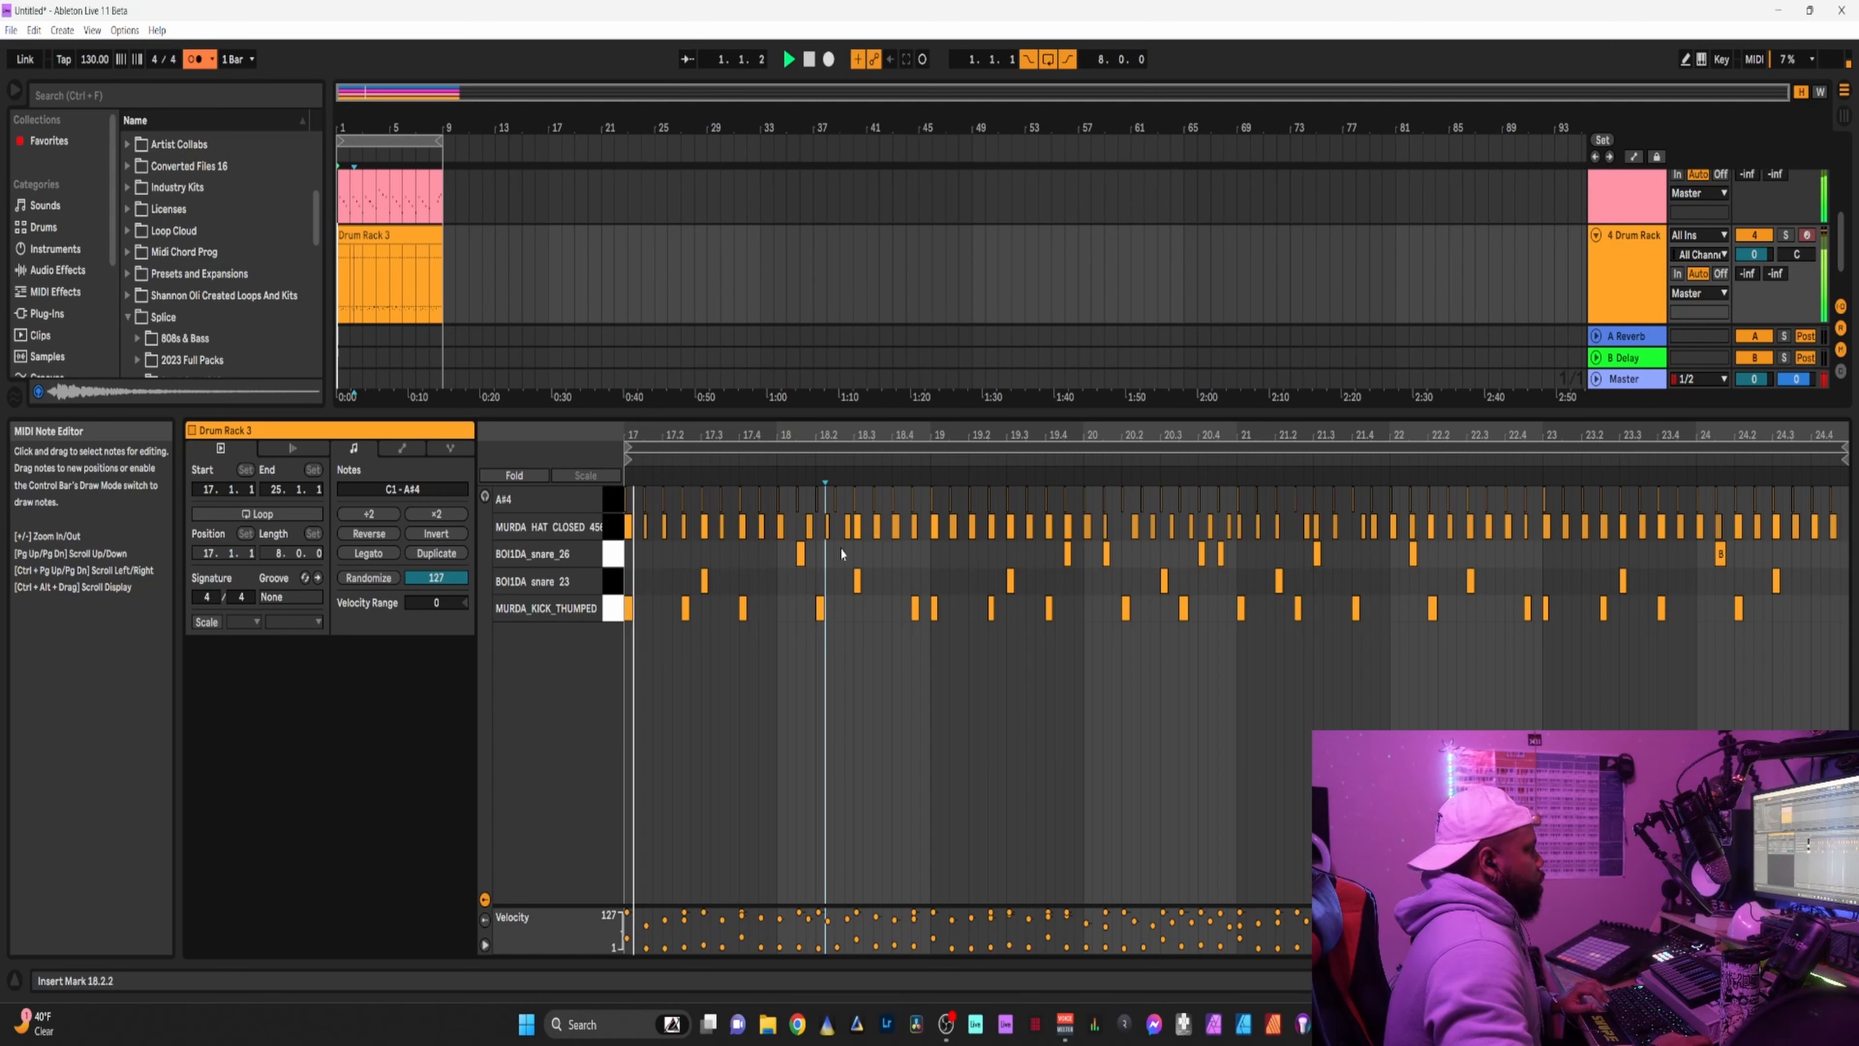
left_click(798, 583)
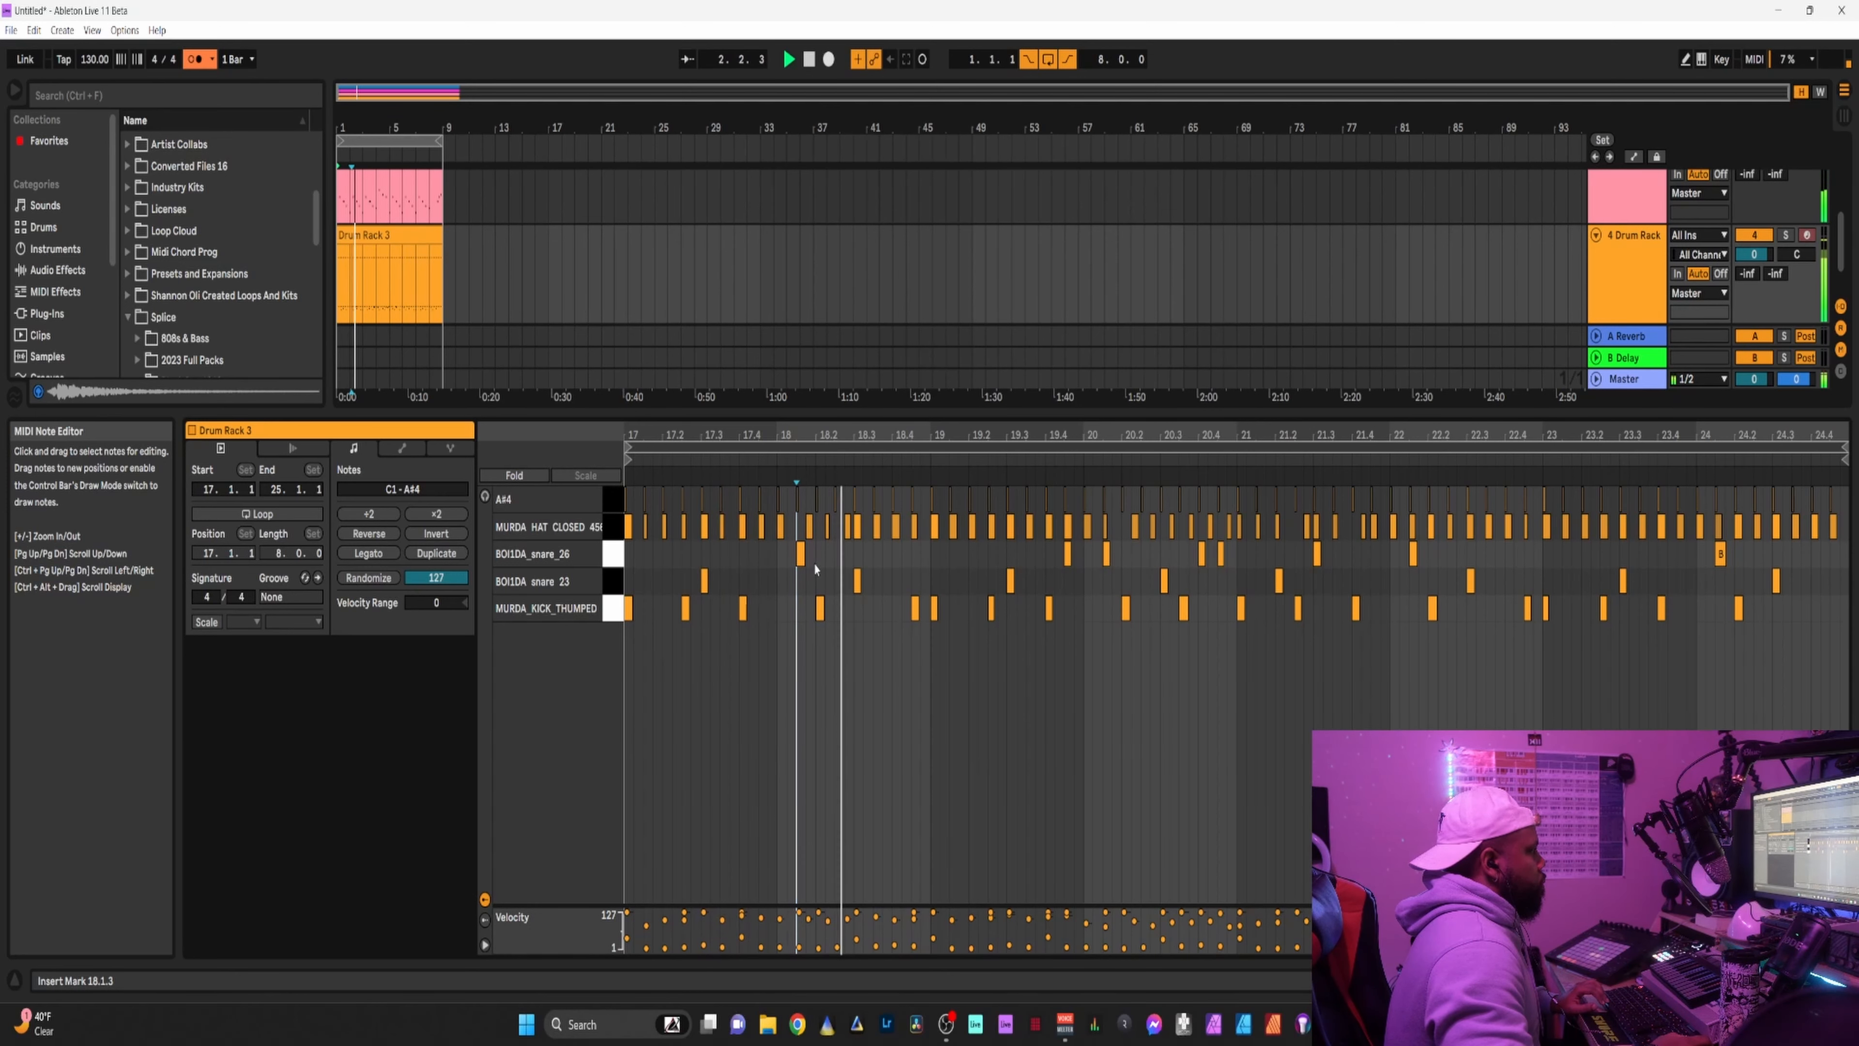
left_click(814, 561)
key("space")
left_click(799, 558)
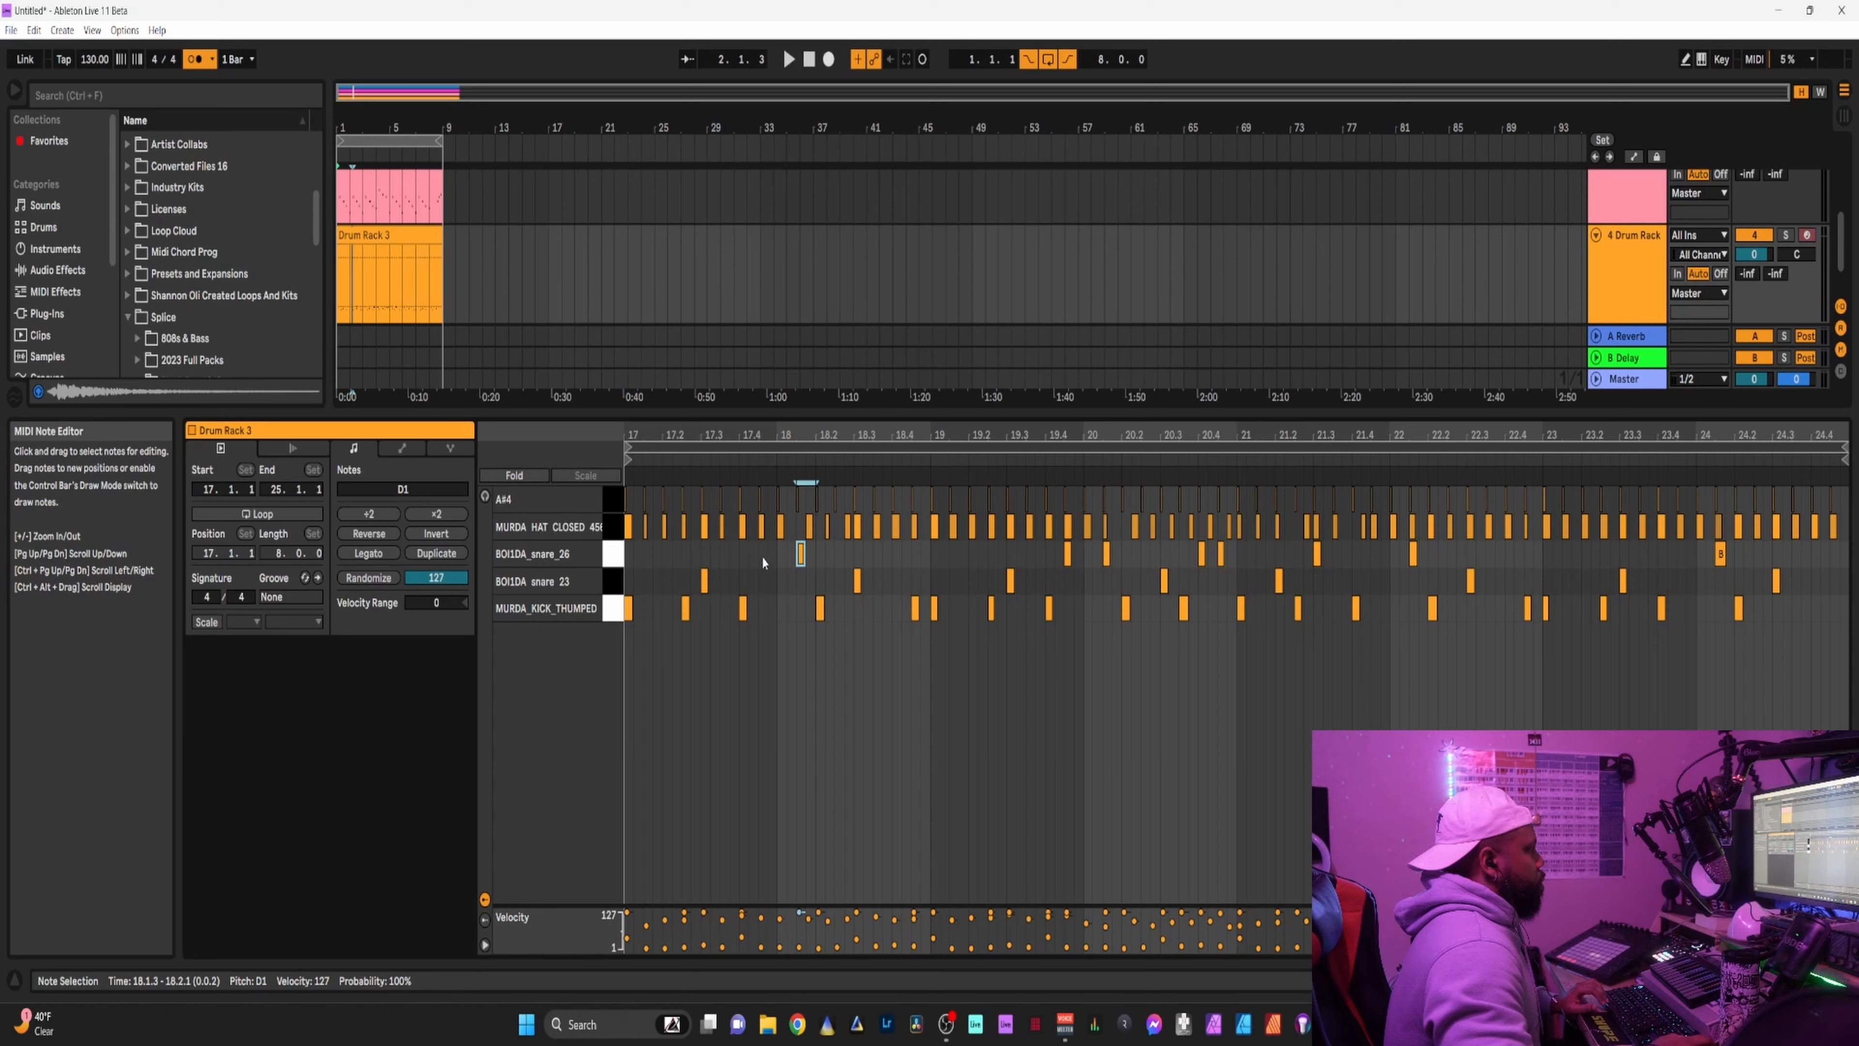
Clear the A#4 notes and duplicate the closed hi-hat pattern of bars 17 and 18 through the end of the clip during playback.
left_click(610, 505)
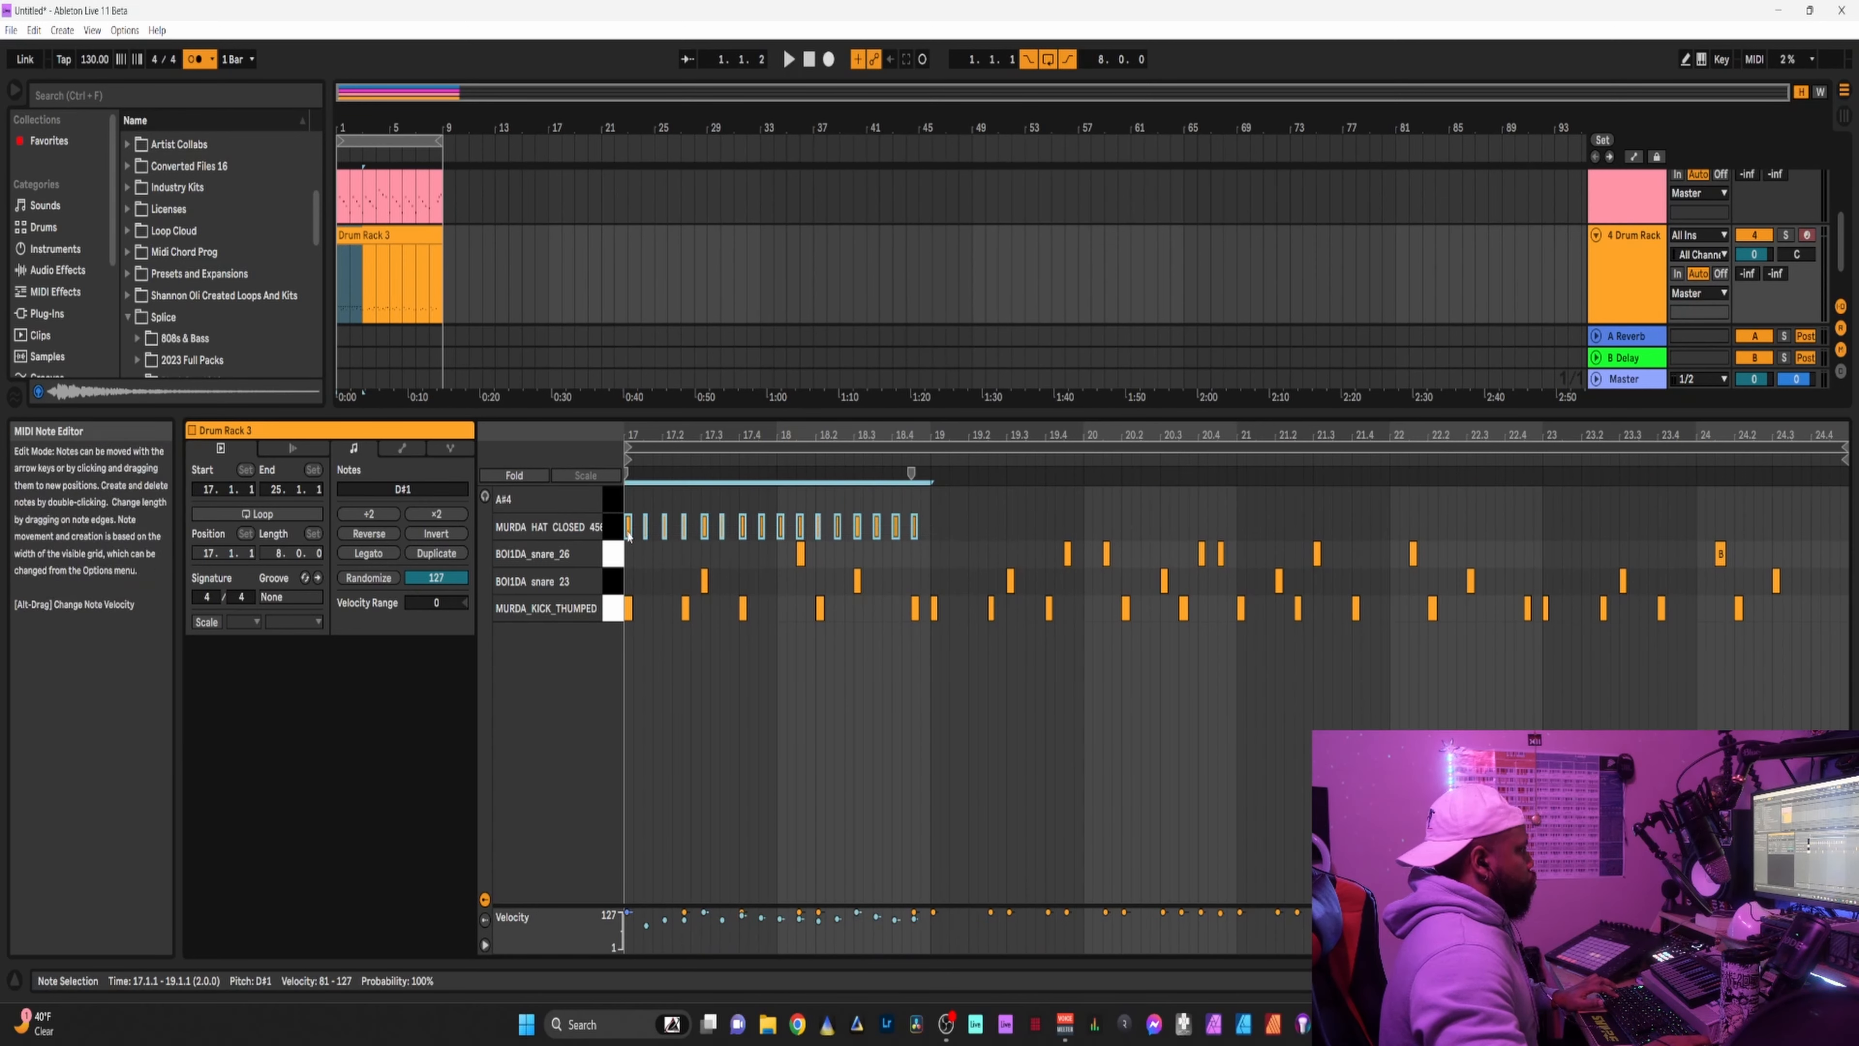
key("space")
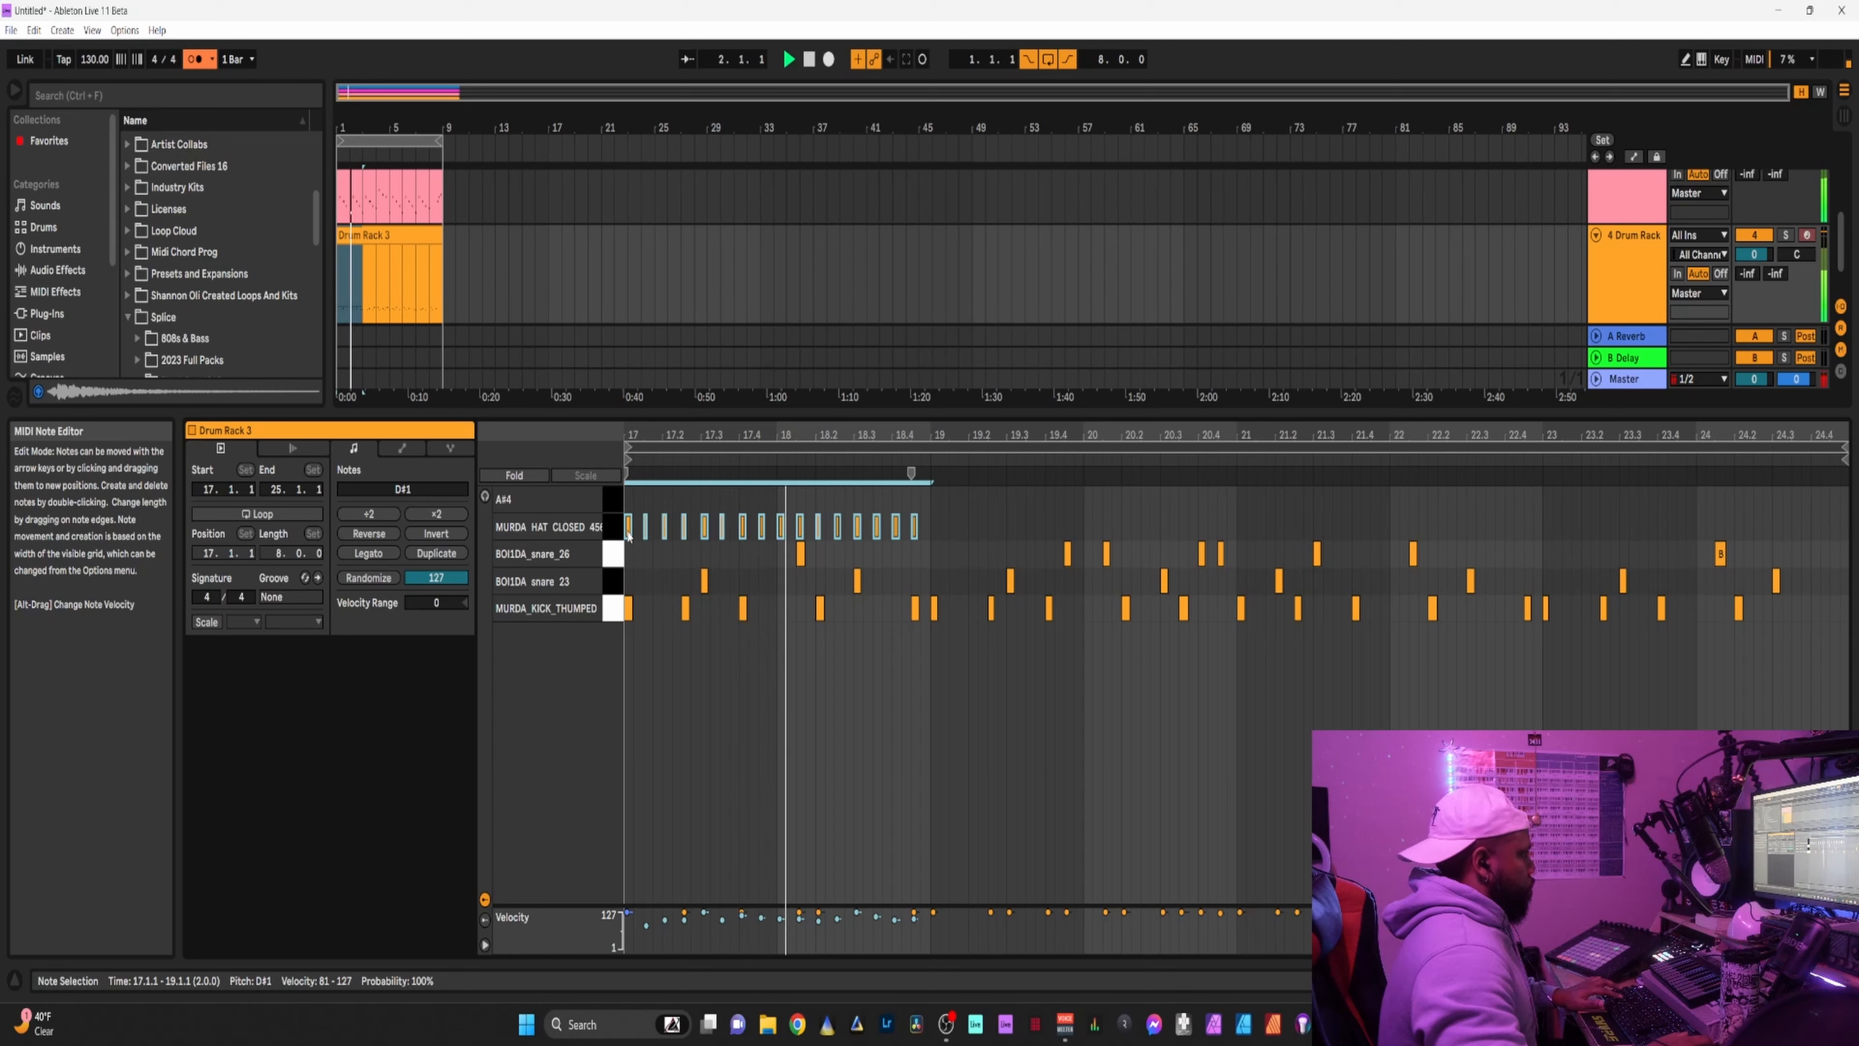
key("ctrl+d")
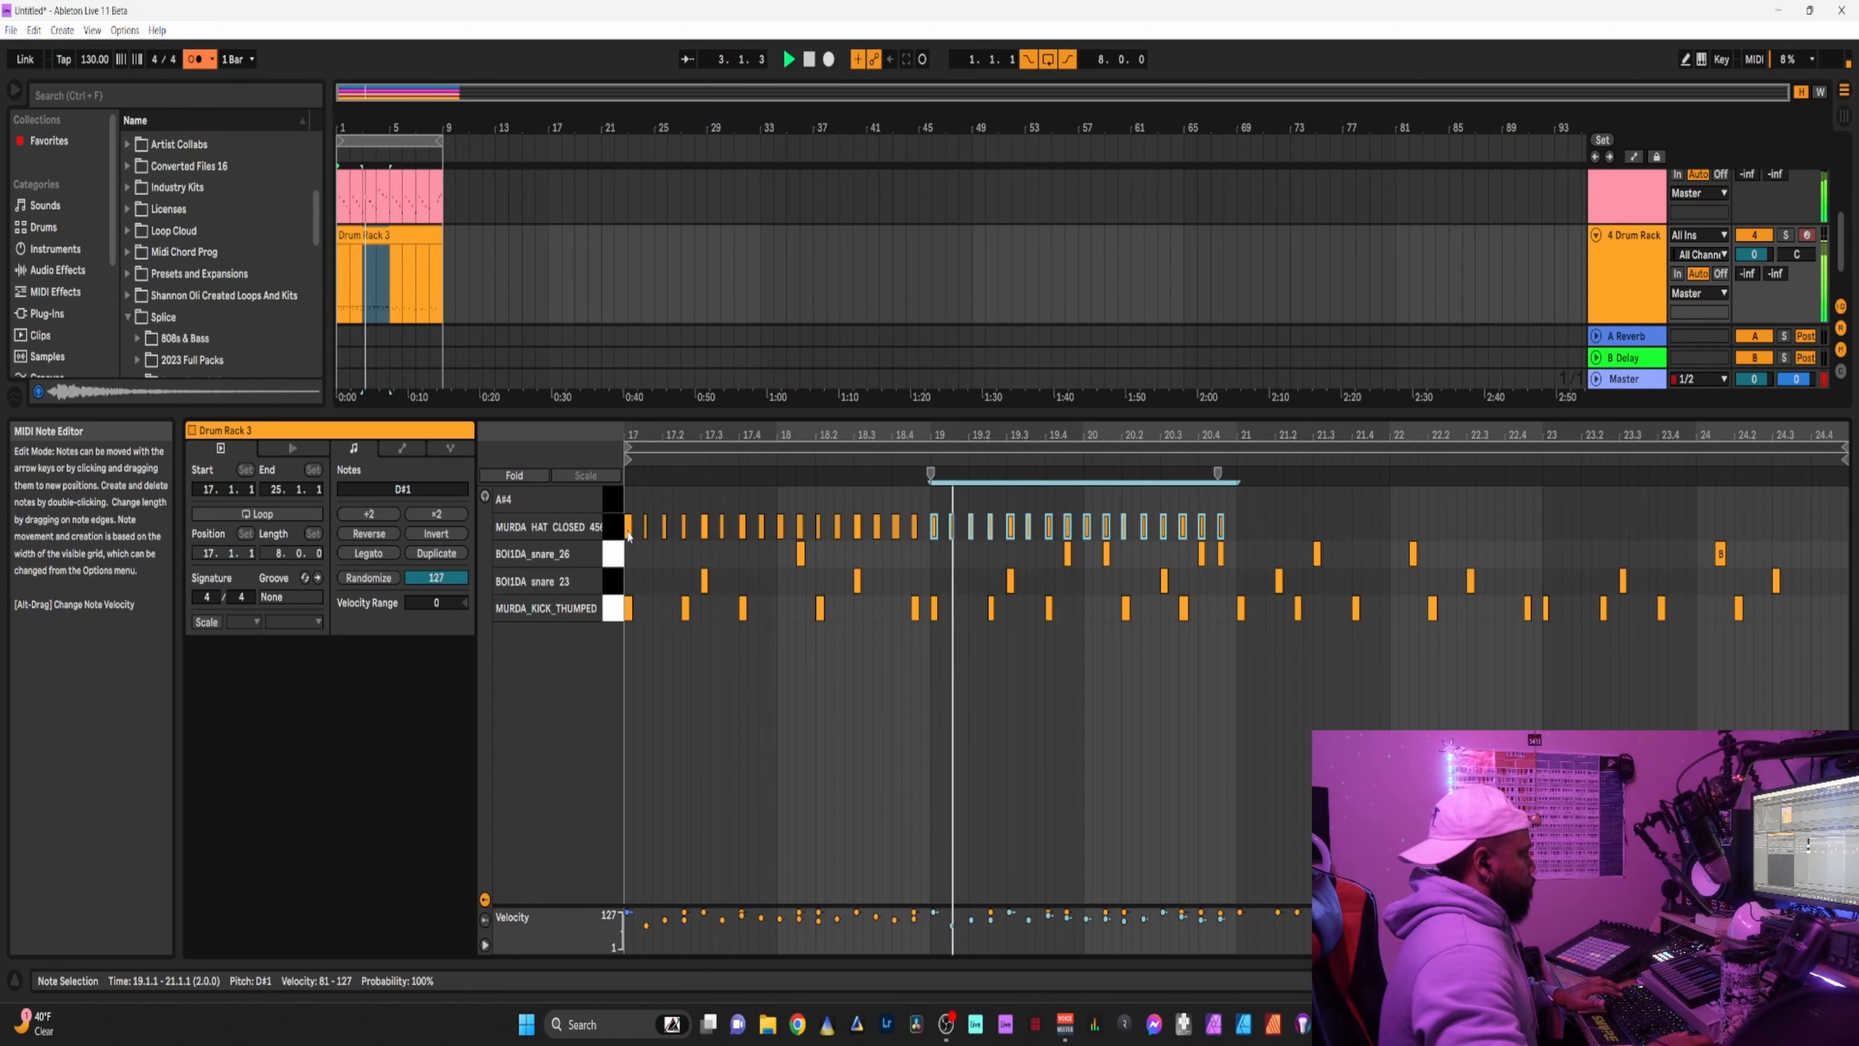
key("ctrl+d")
key("ctrl+d")
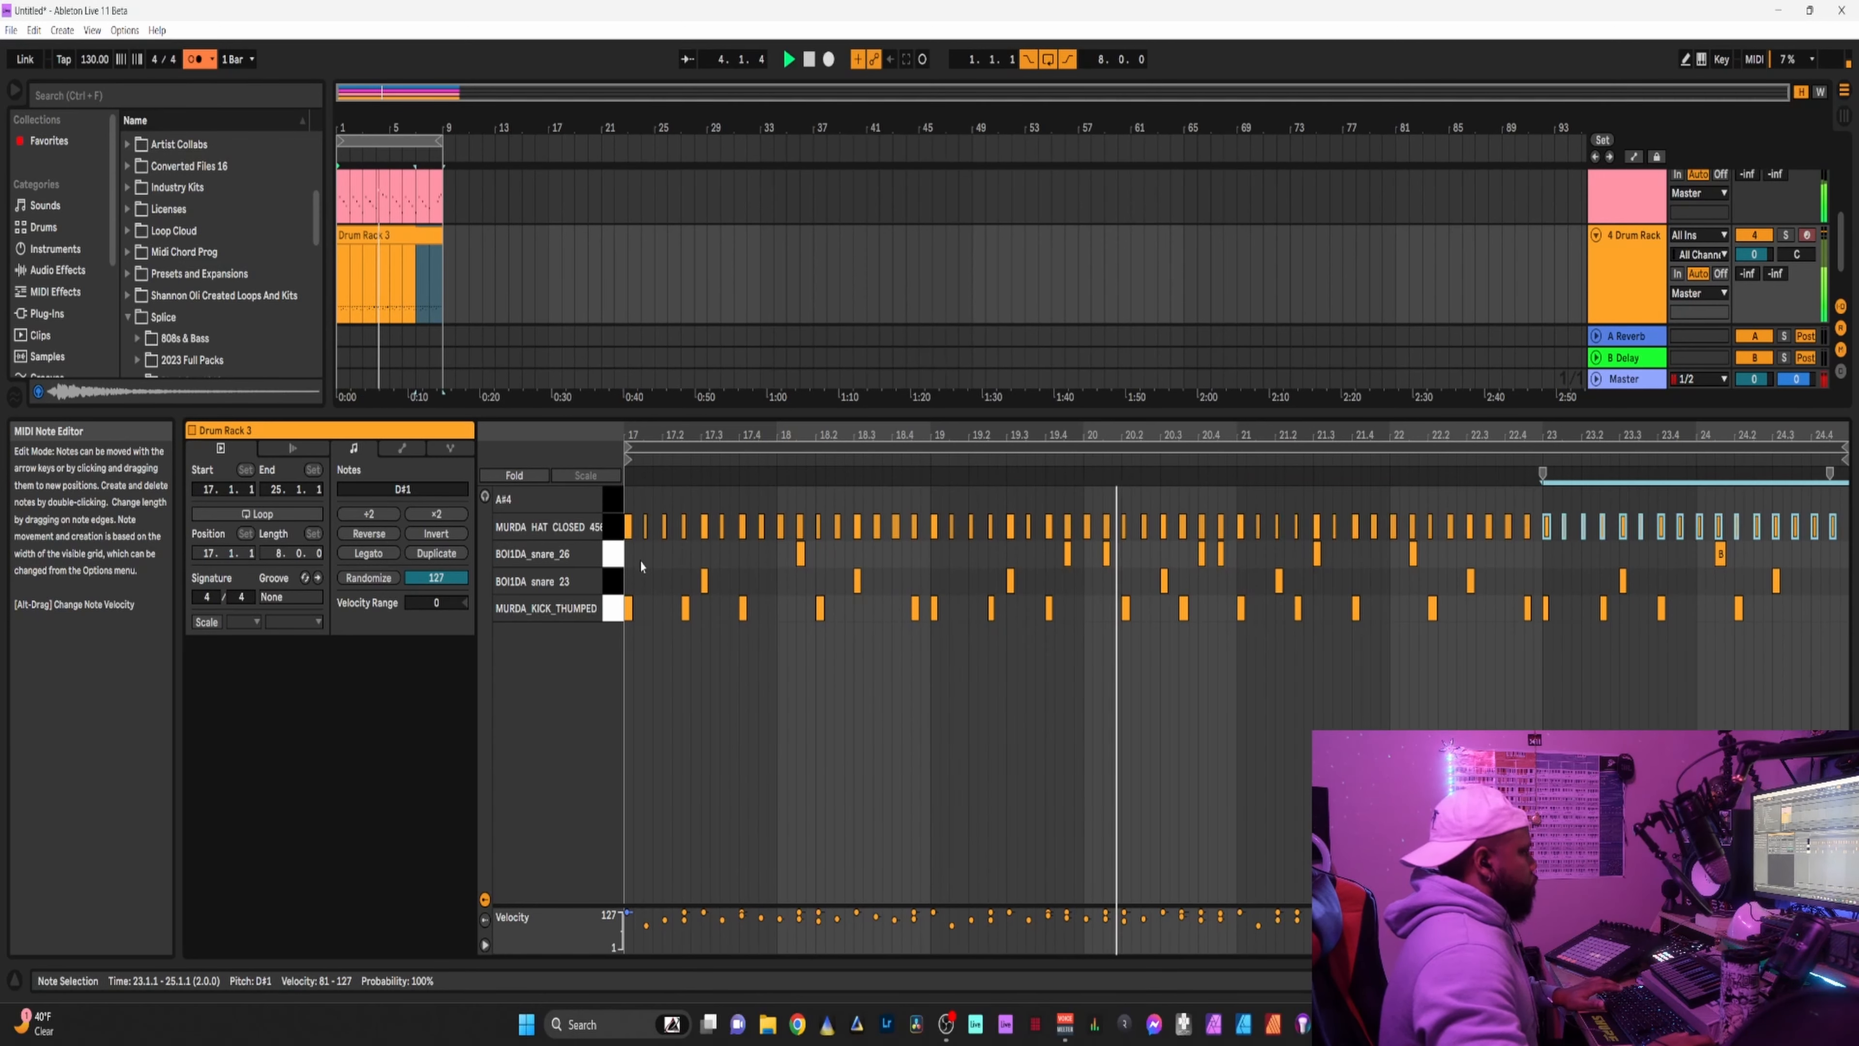
left_click(988, 734)
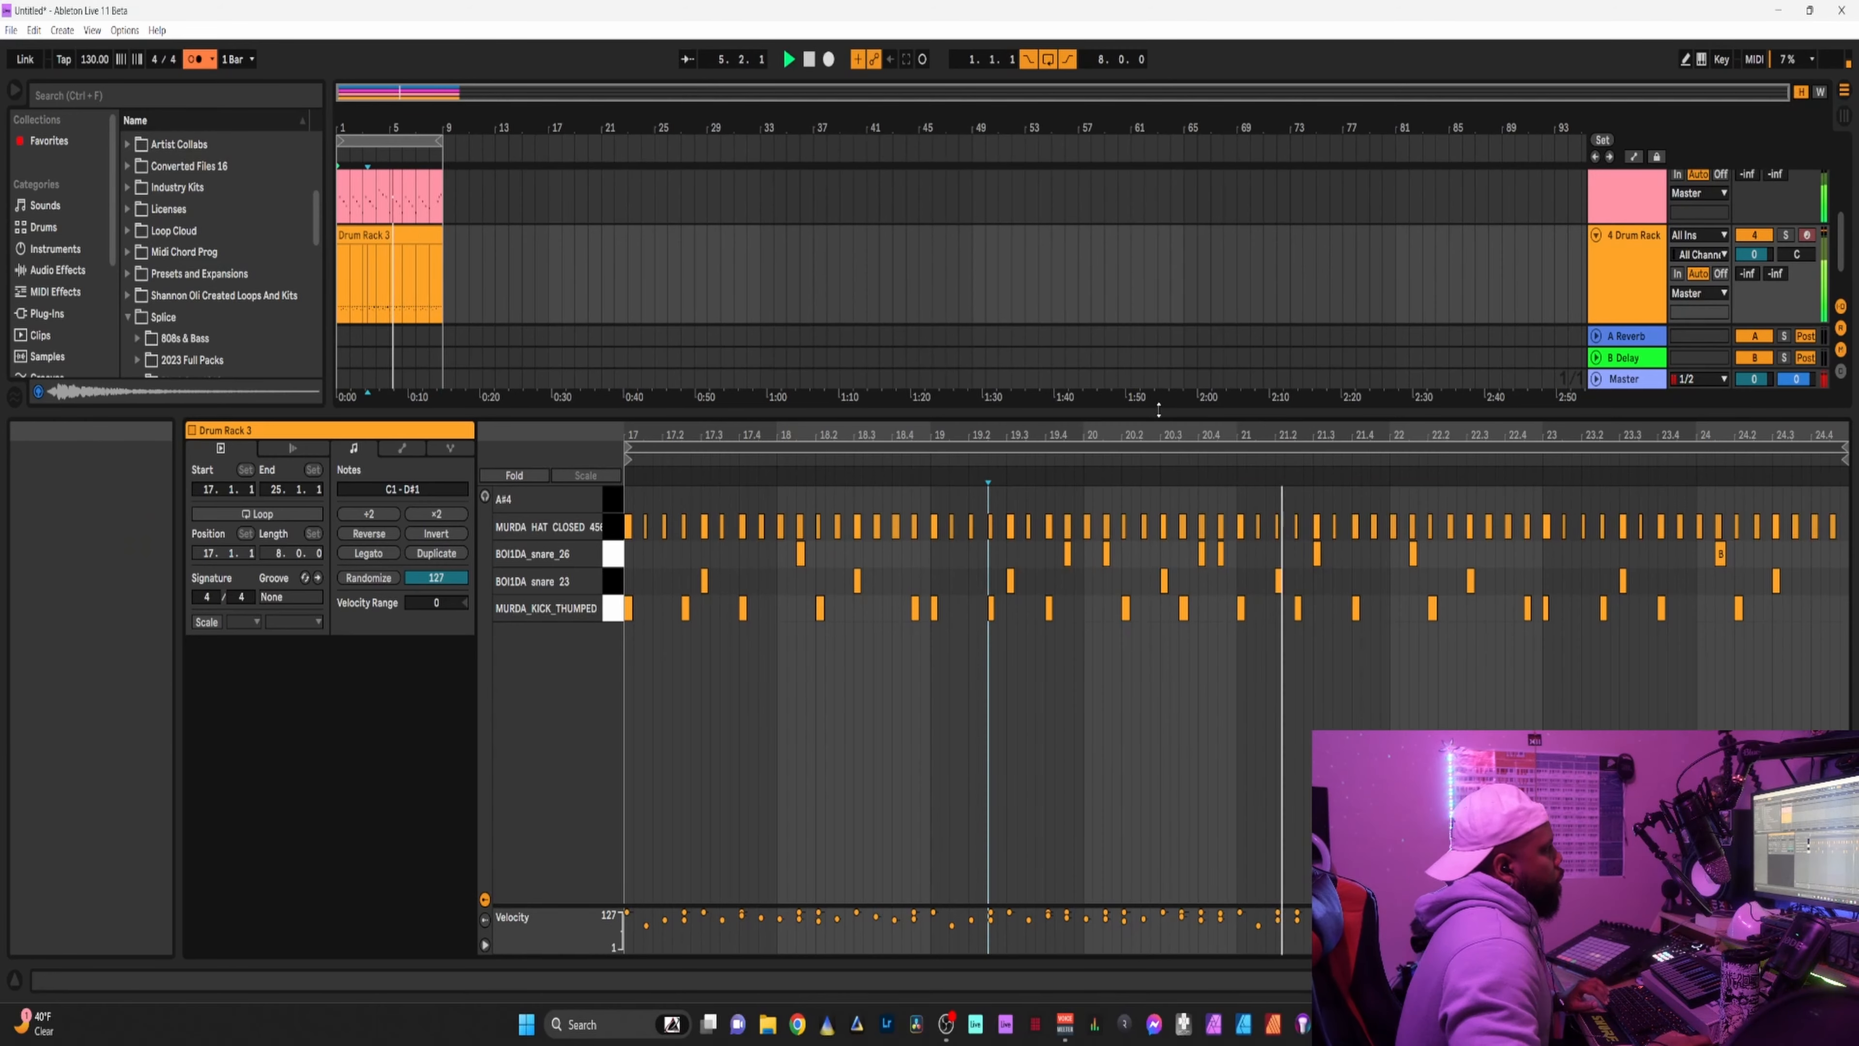
Hide the clip editor, stop playback, and go through the Drum Rack, Drums and BAL_80 loop tracks in the arrangement.
left_click_drag(1159, 410, 1186, 930)
key("space")
left_click(1633, 530)
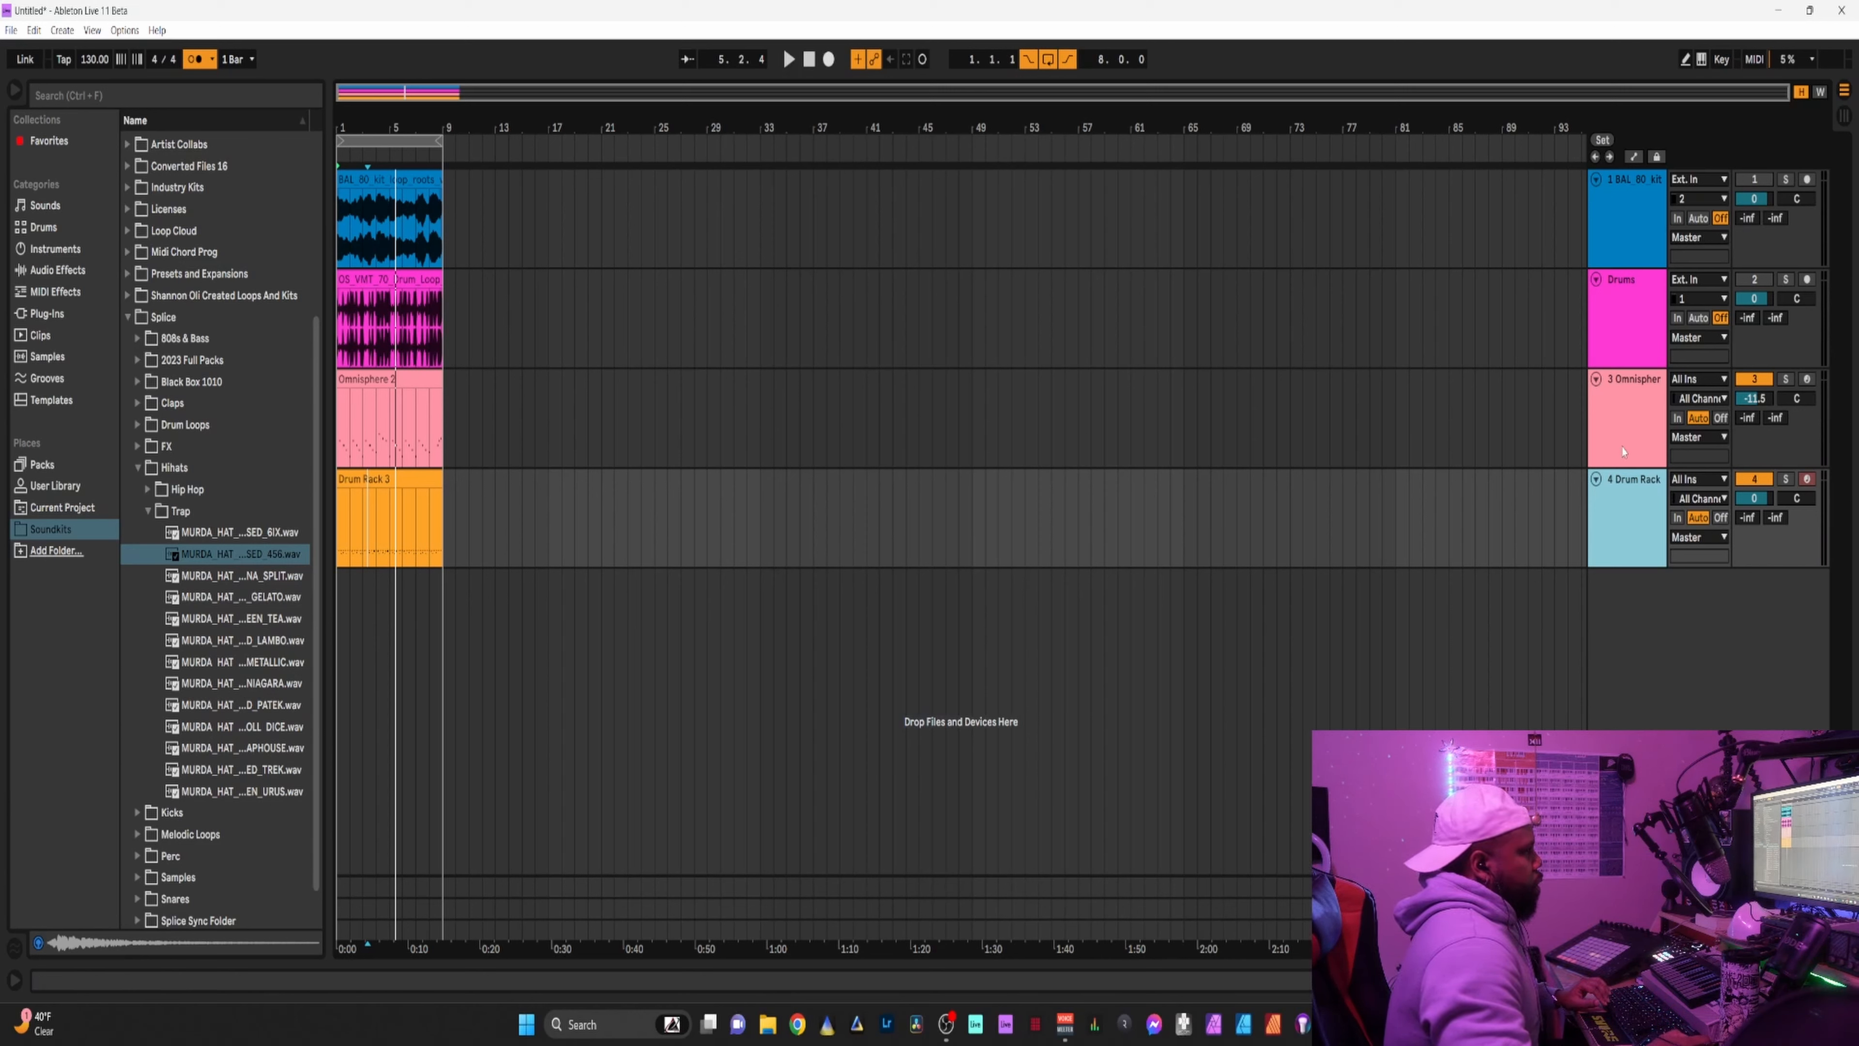
left_click(1613, 333)
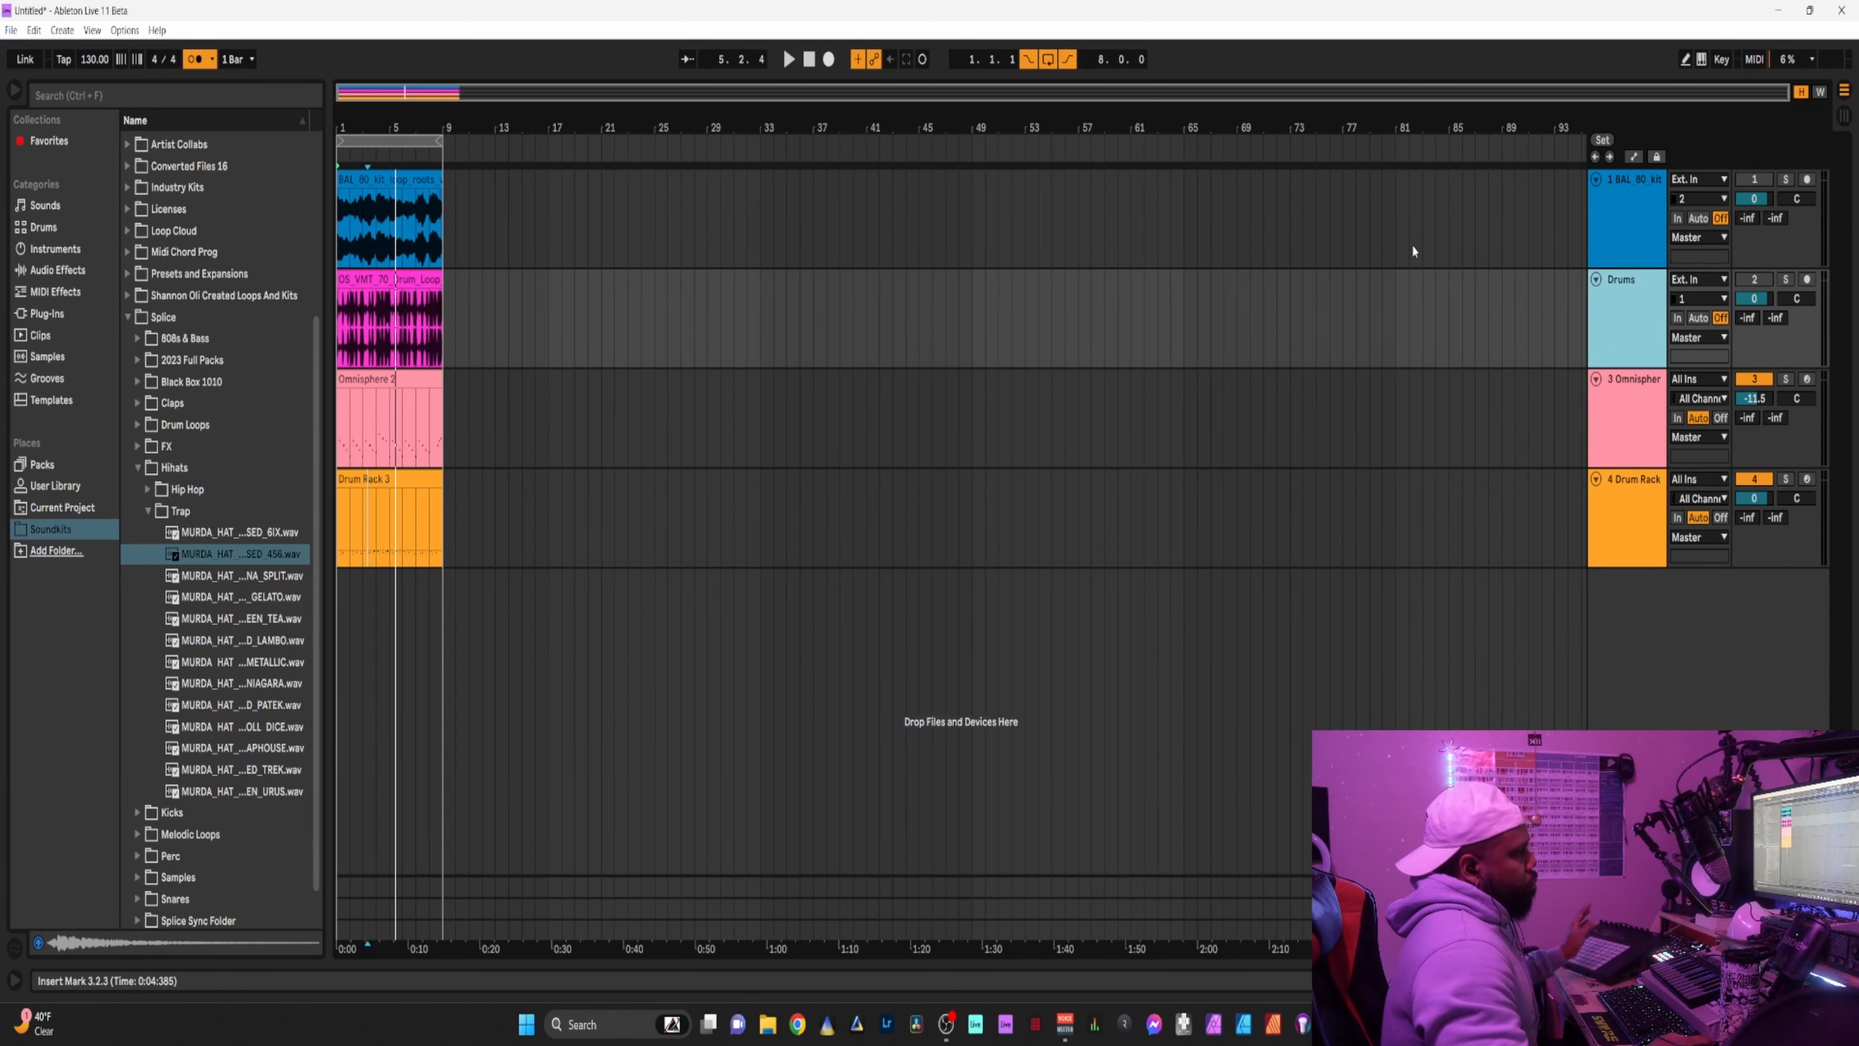
left_click(1616, 227)
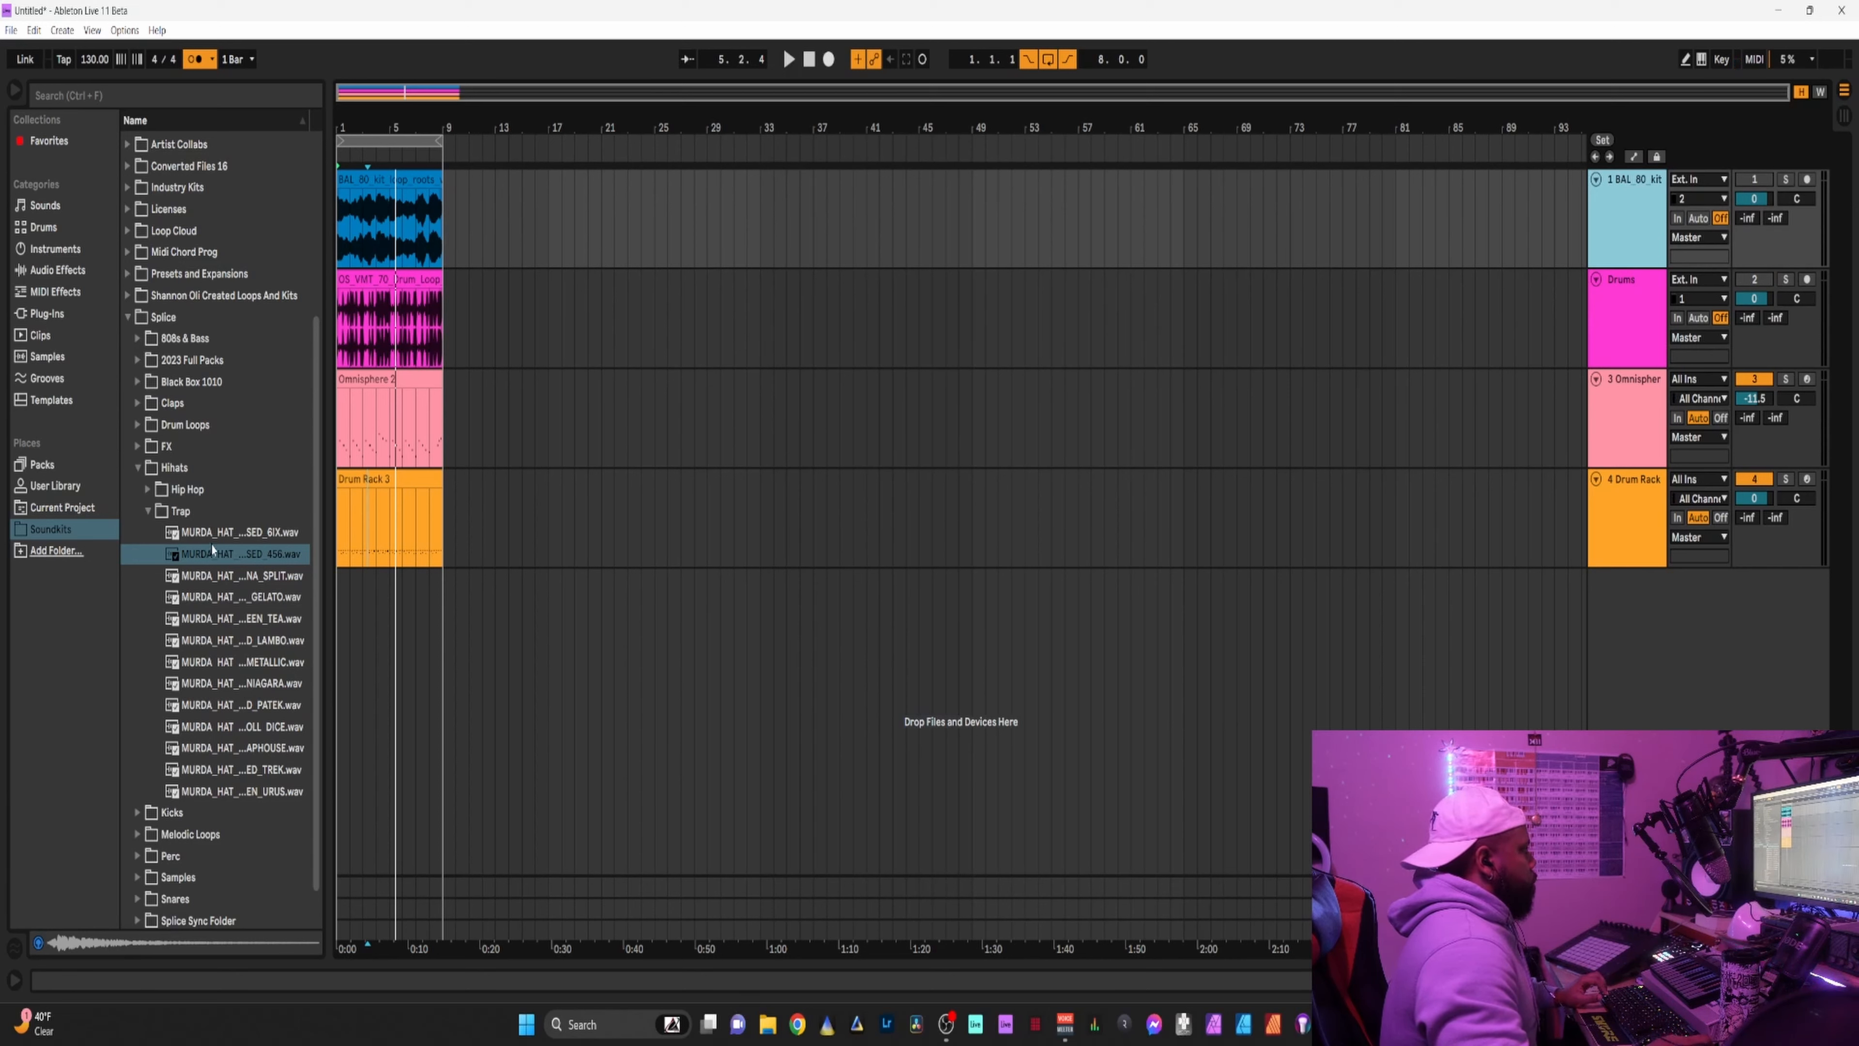
Collapse the open Splice folders, insert a new MIDI track below the Drum Rack track and load Simpler onto it.
left_click(150, 511)
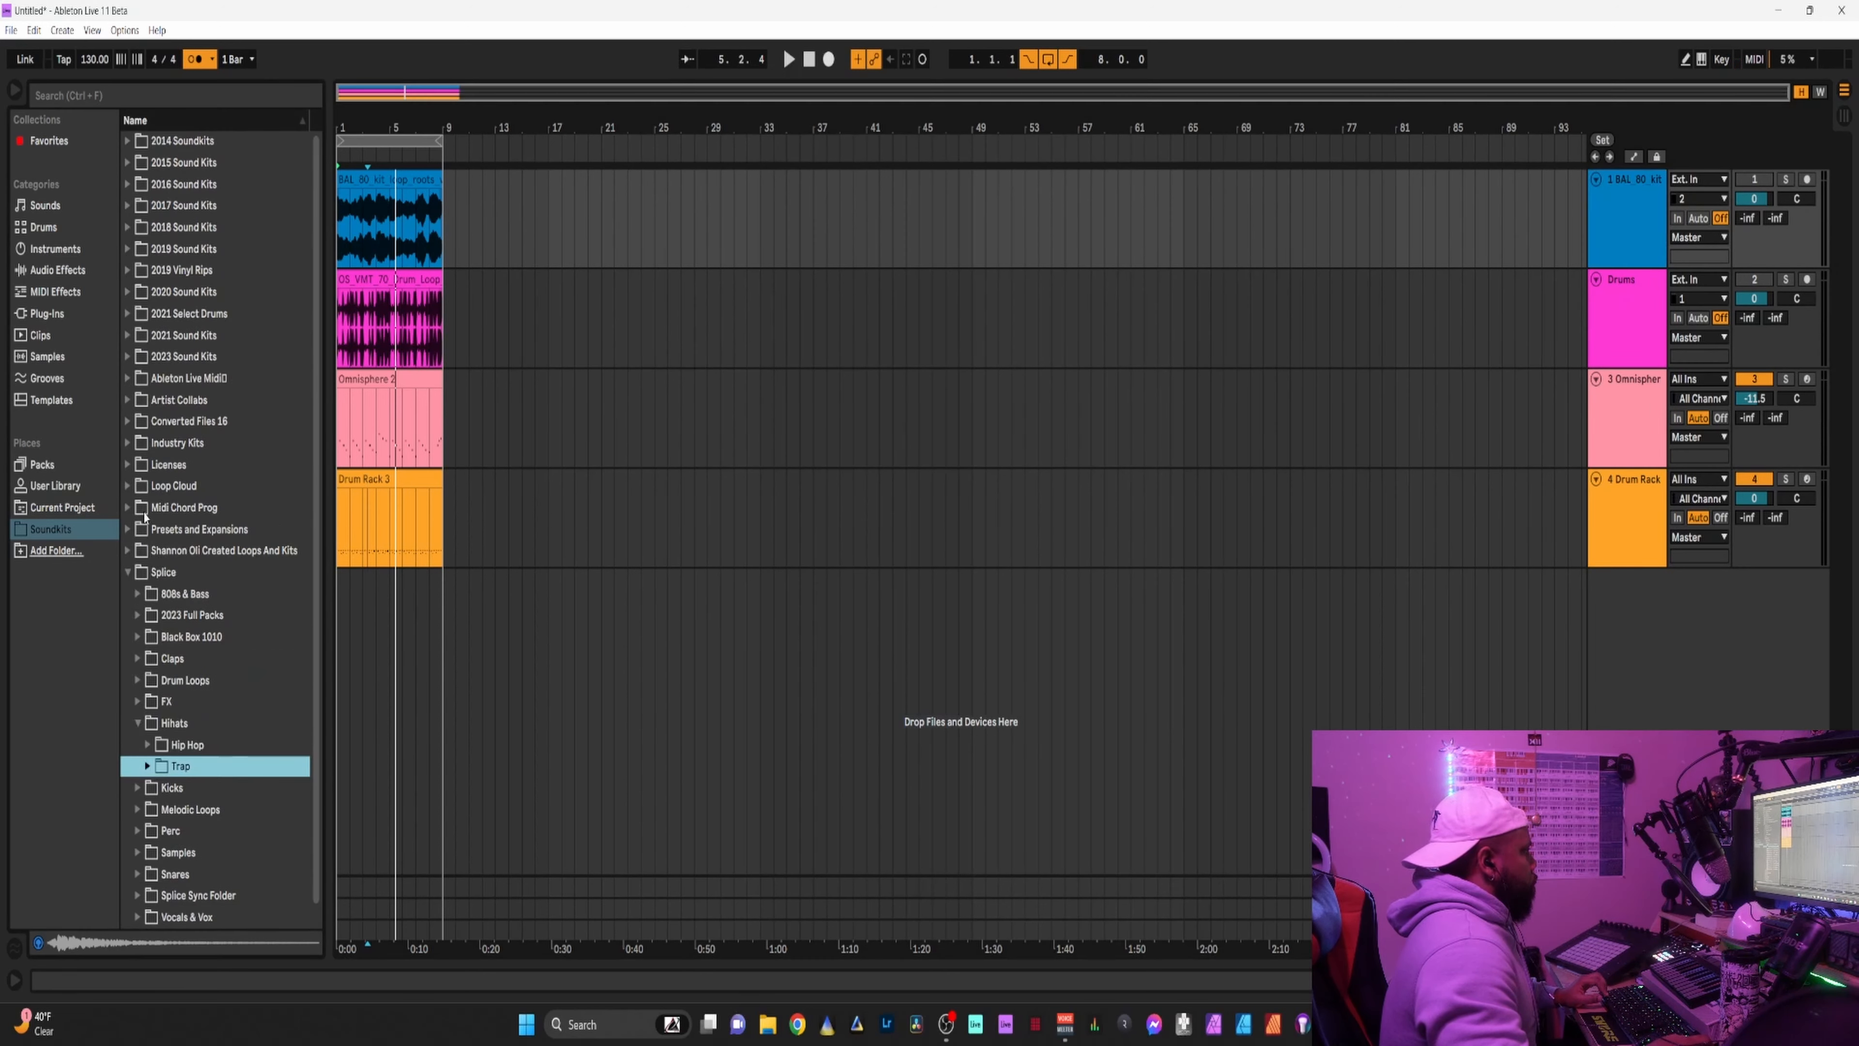
left_click(128, 573)
right_click(1668, 611)
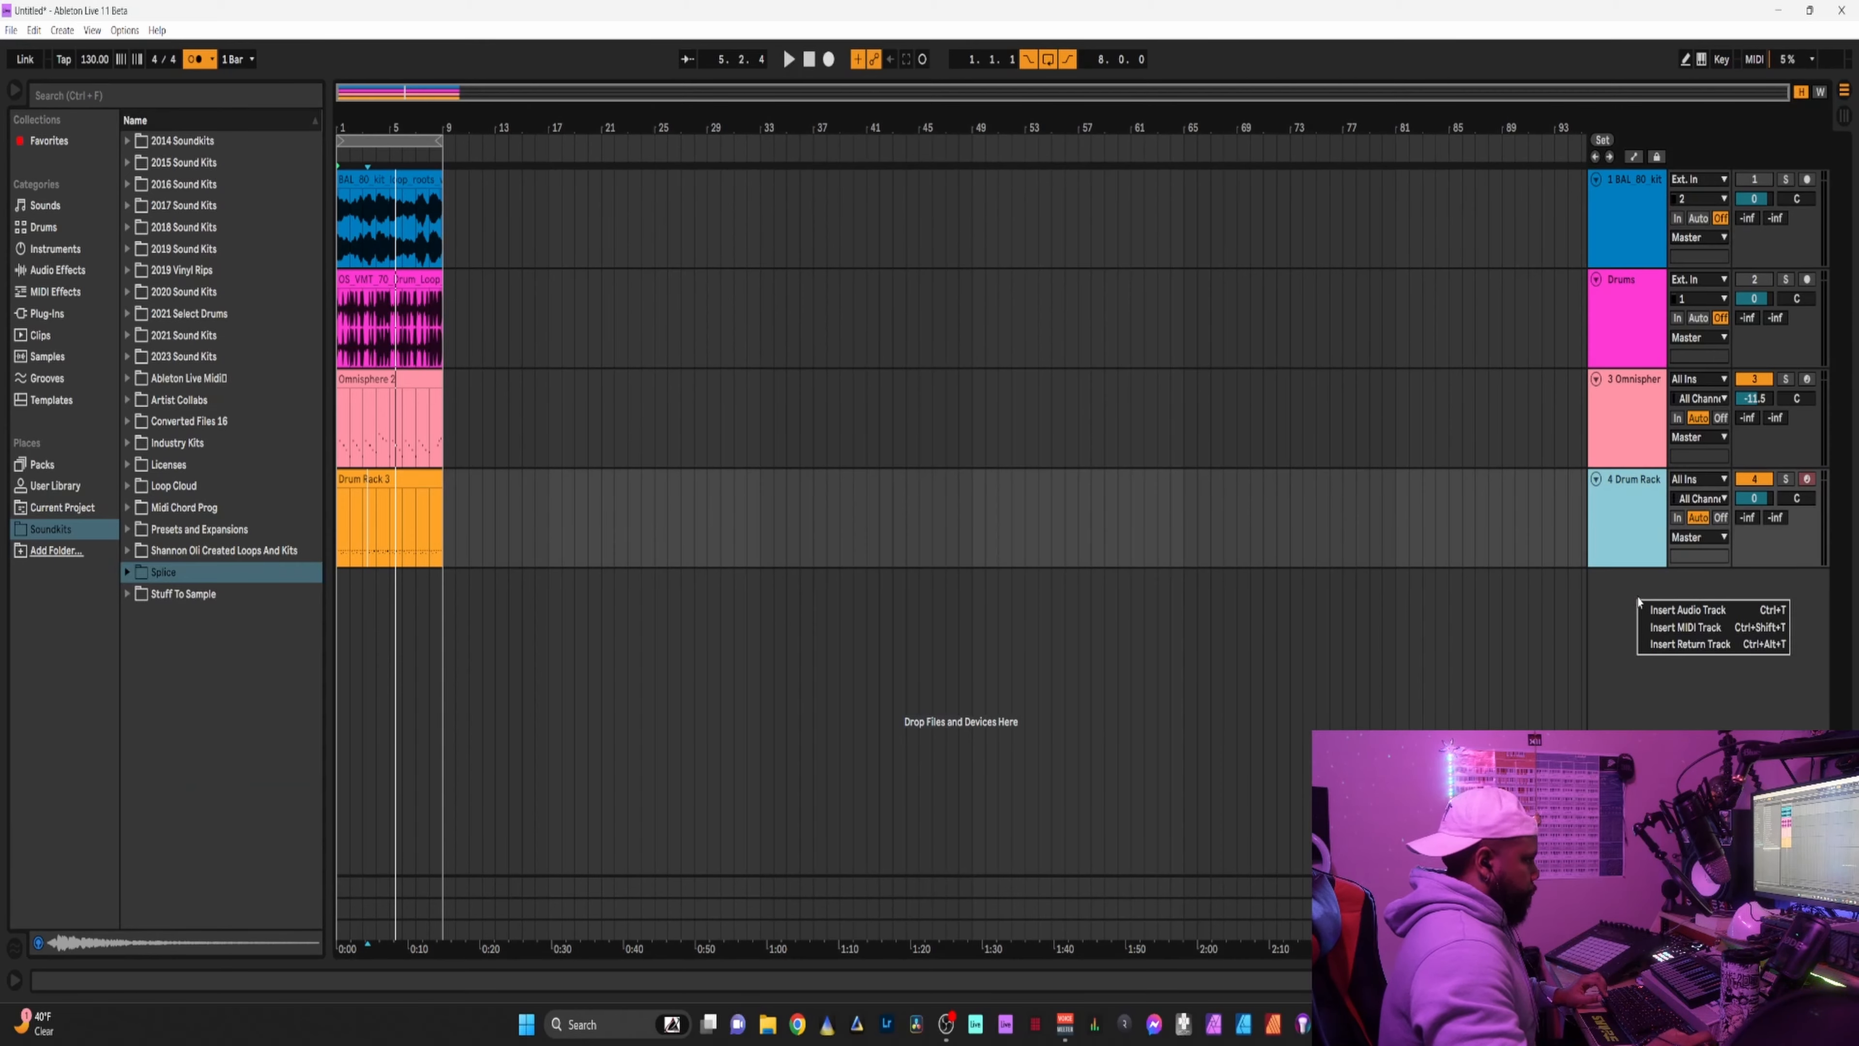
left_click(1677, 628)
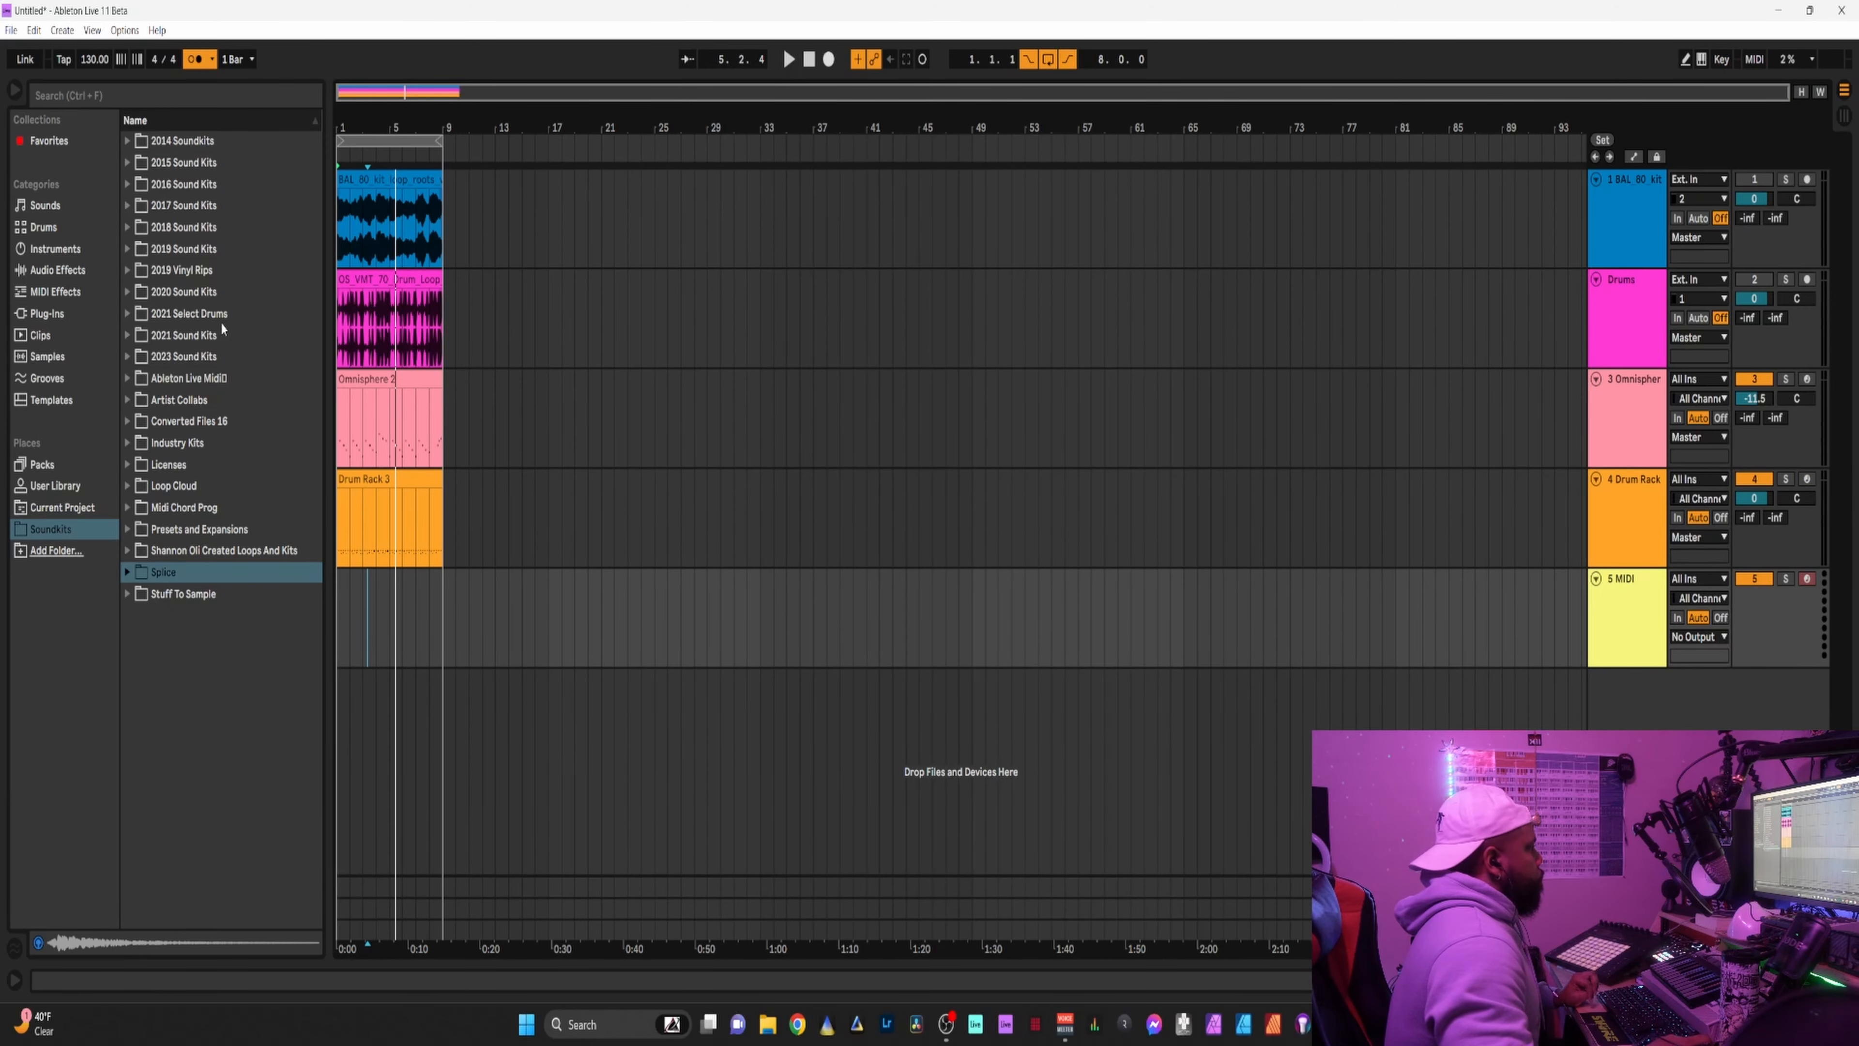
left_click(64, 249)
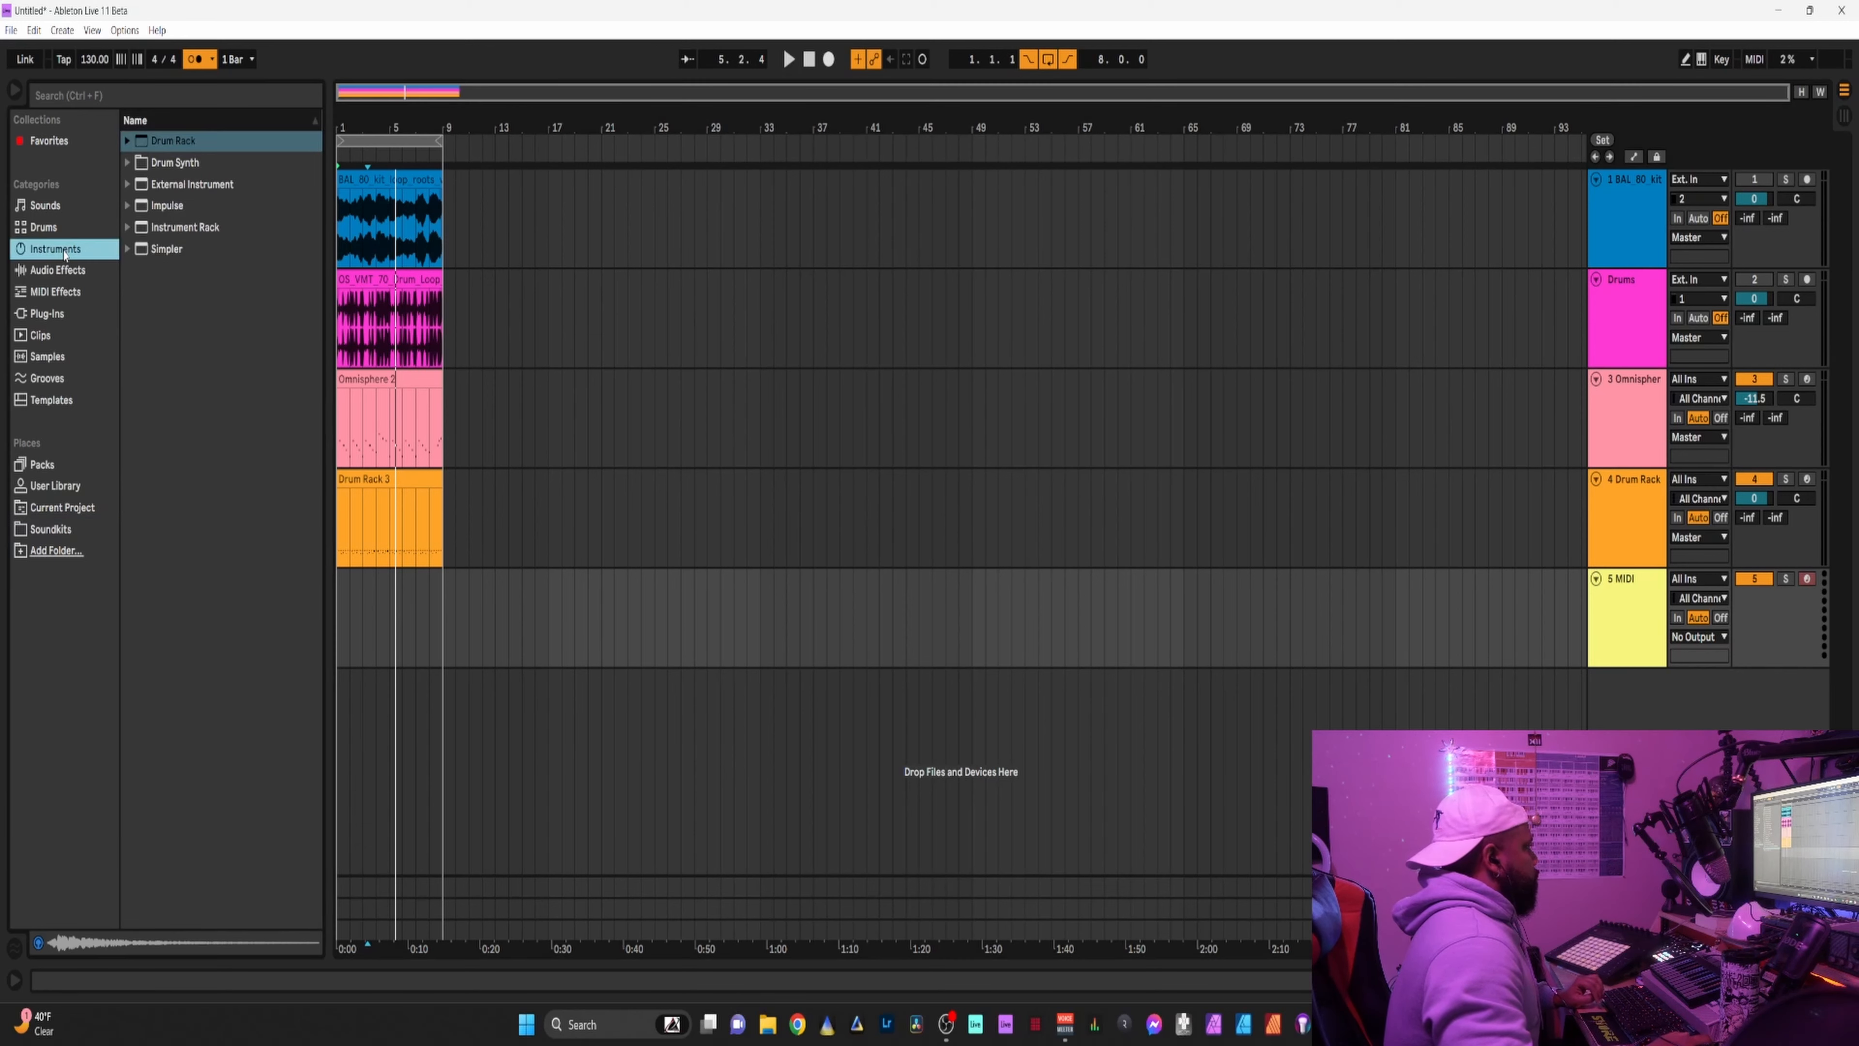
double_click(167, 250)
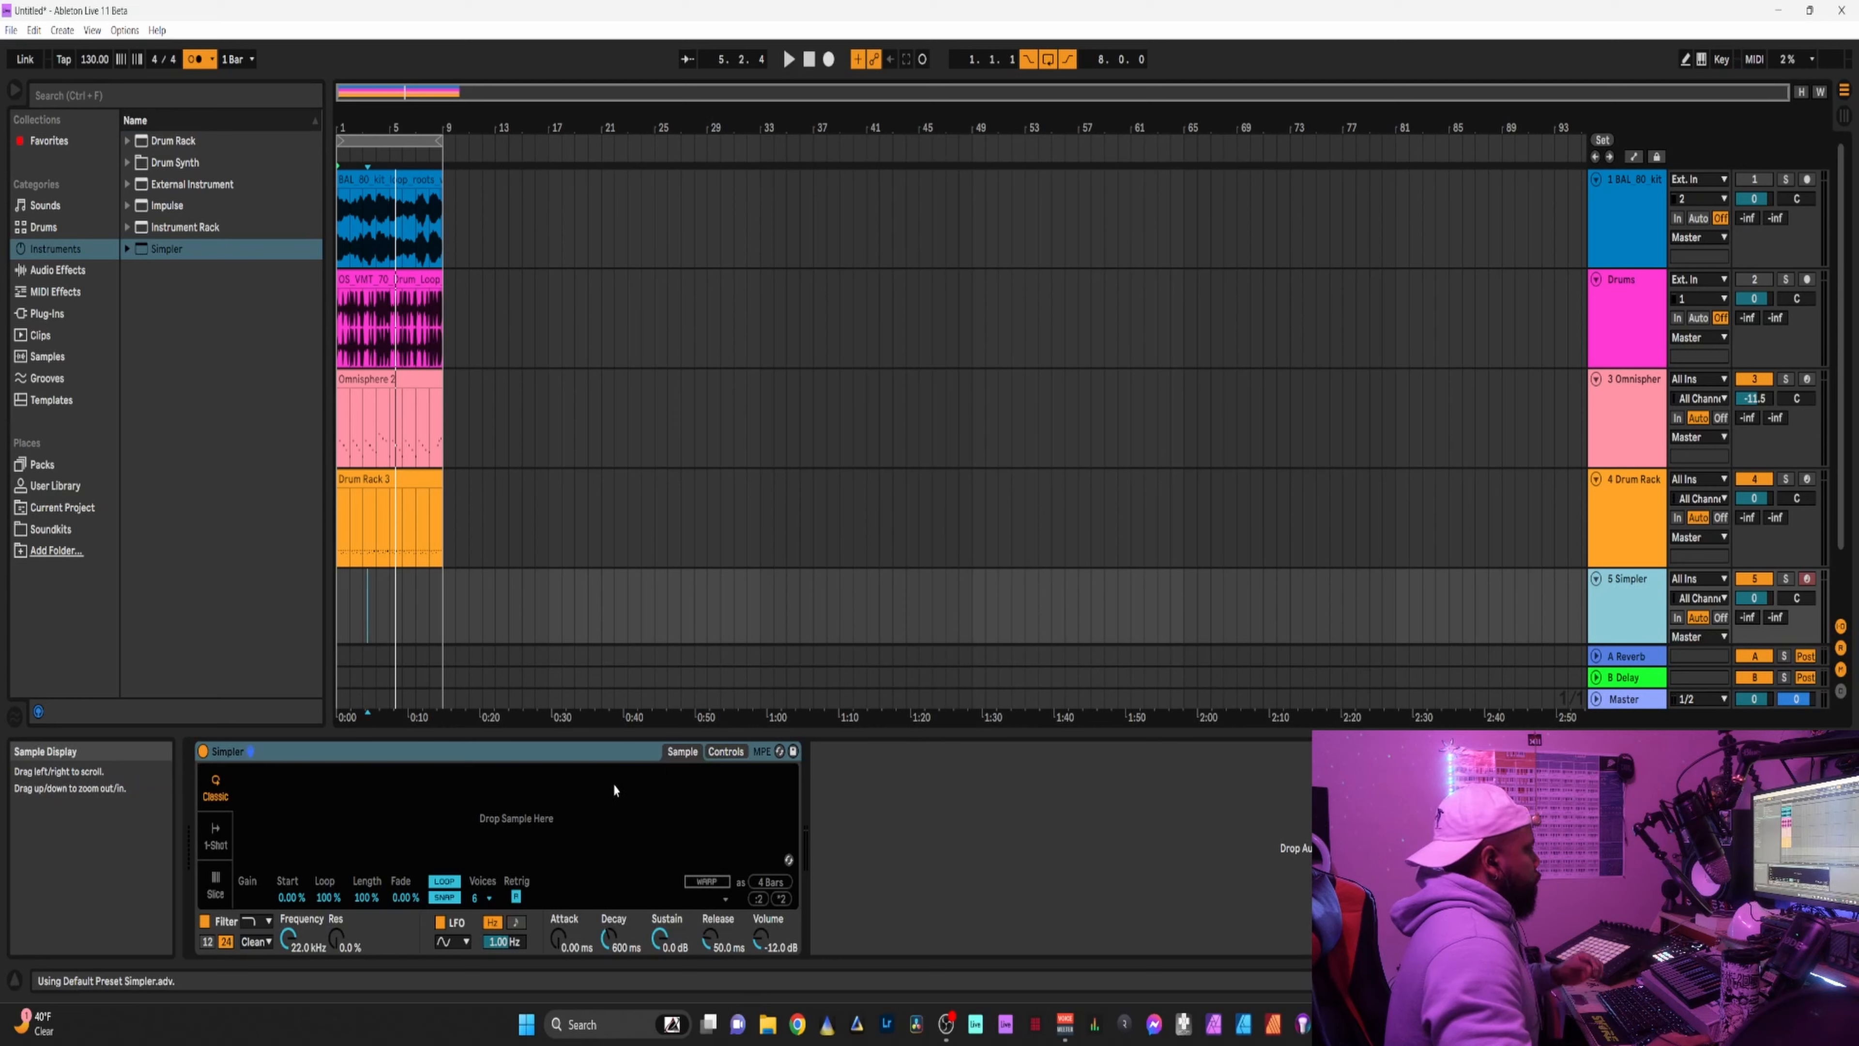
Preview loops in the Soundkits Splice Melodic Loops 2023 HipHop folder and load RKU_TJ1_70_songstarter_loop_allure_F#m into Simpler.
left_click(61, 531)
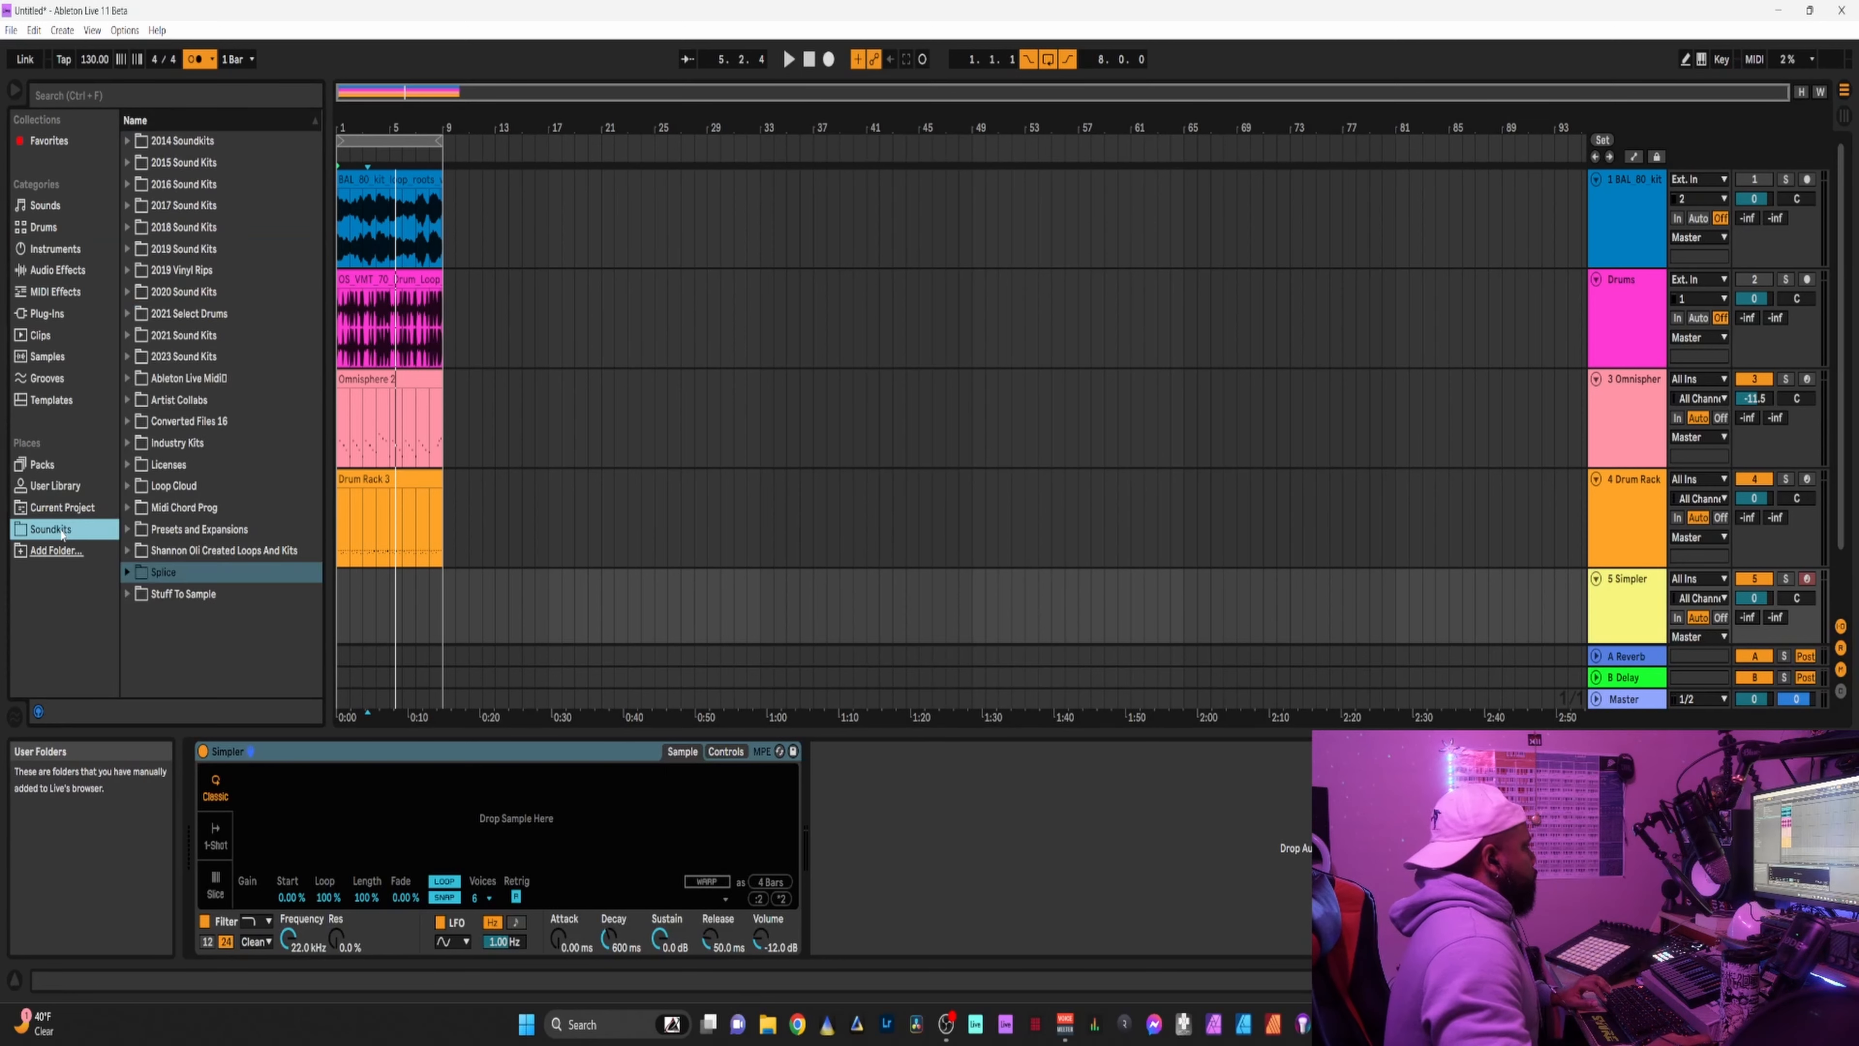
left_click(129, 574)
scroll(164, 505, "down", 3)
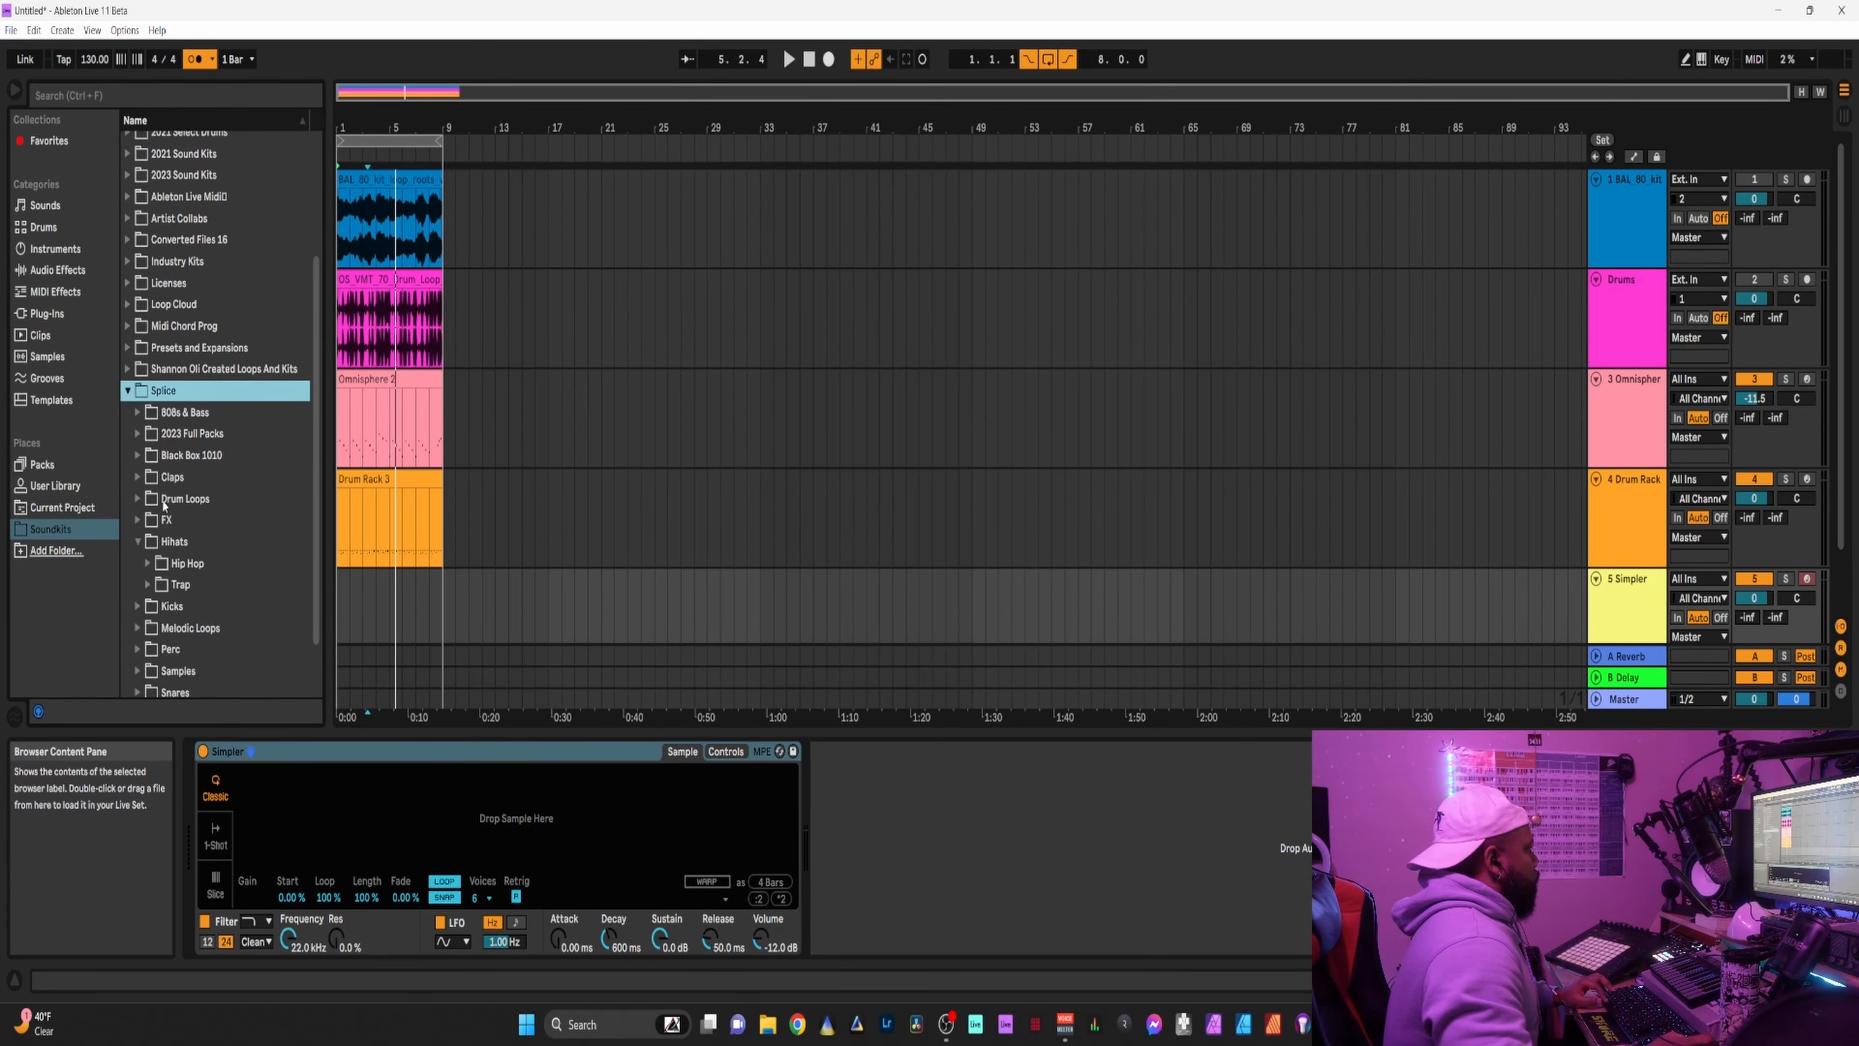
left_click(139, 627)
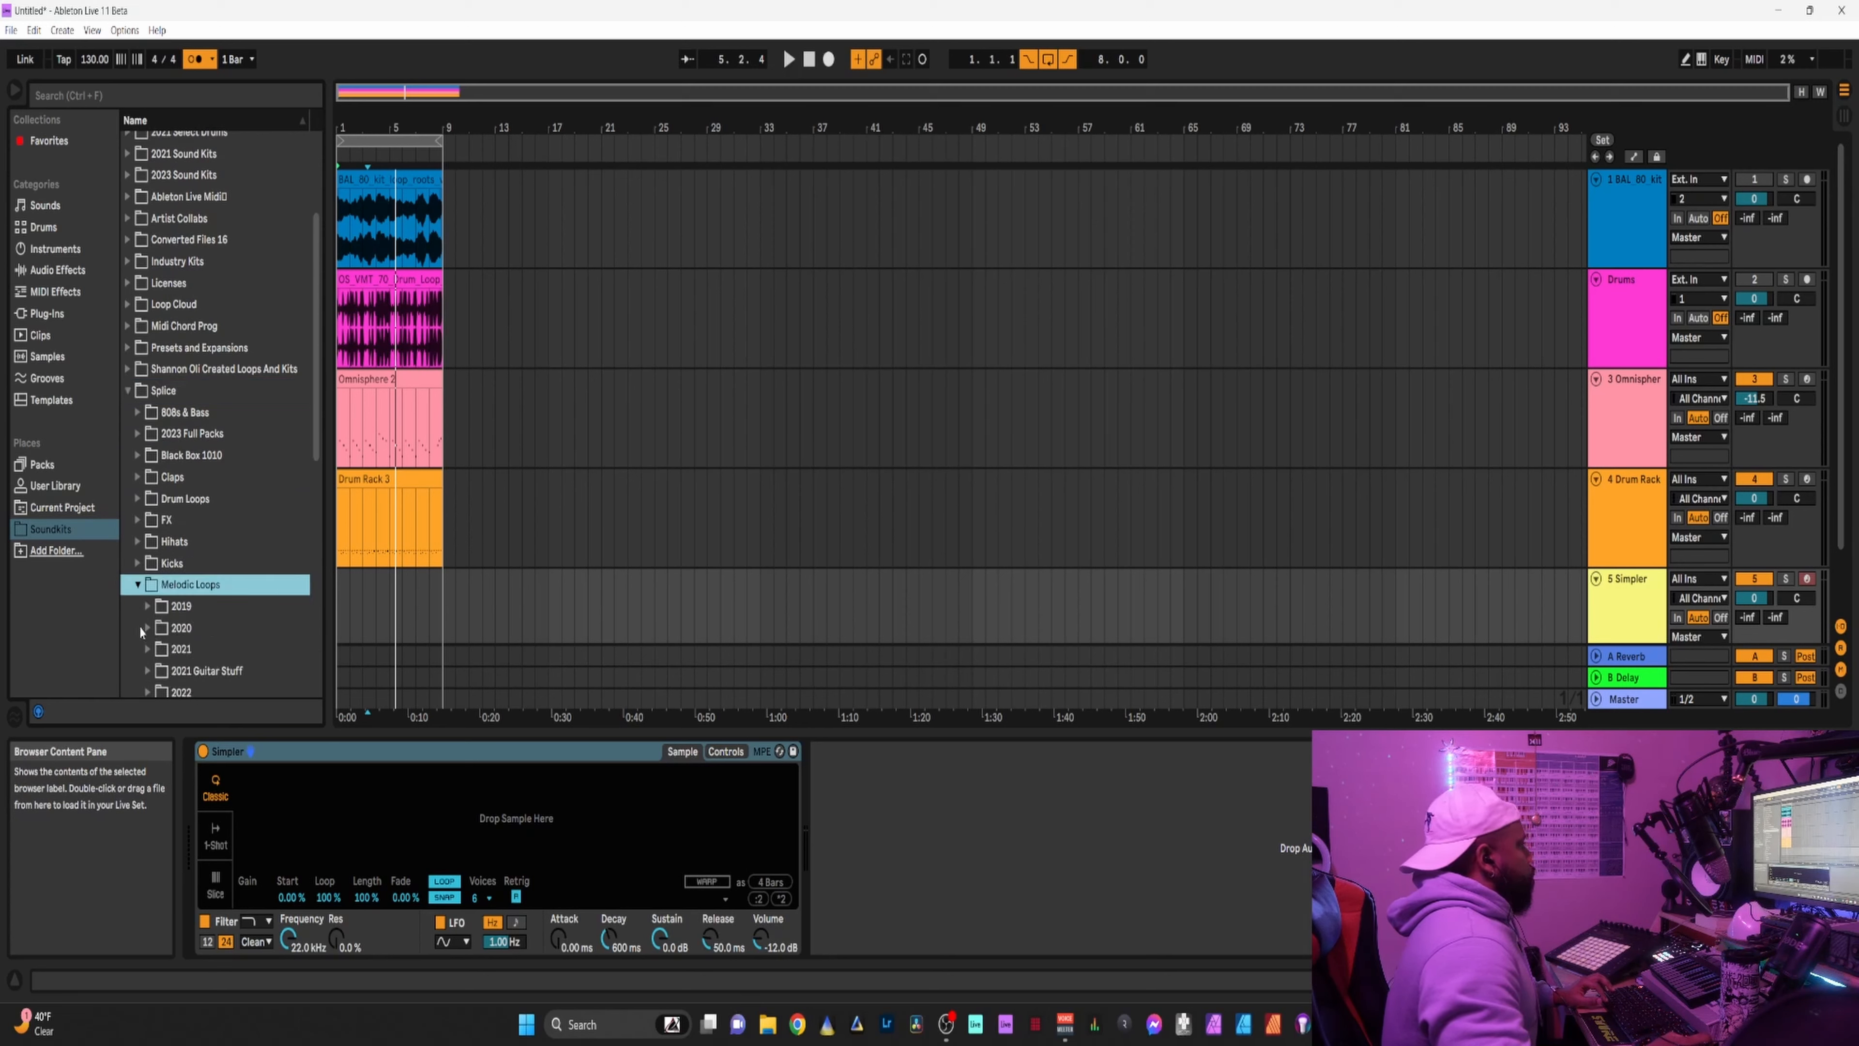
scroll(161, 624, "down", 2)
left_click(238, 619)
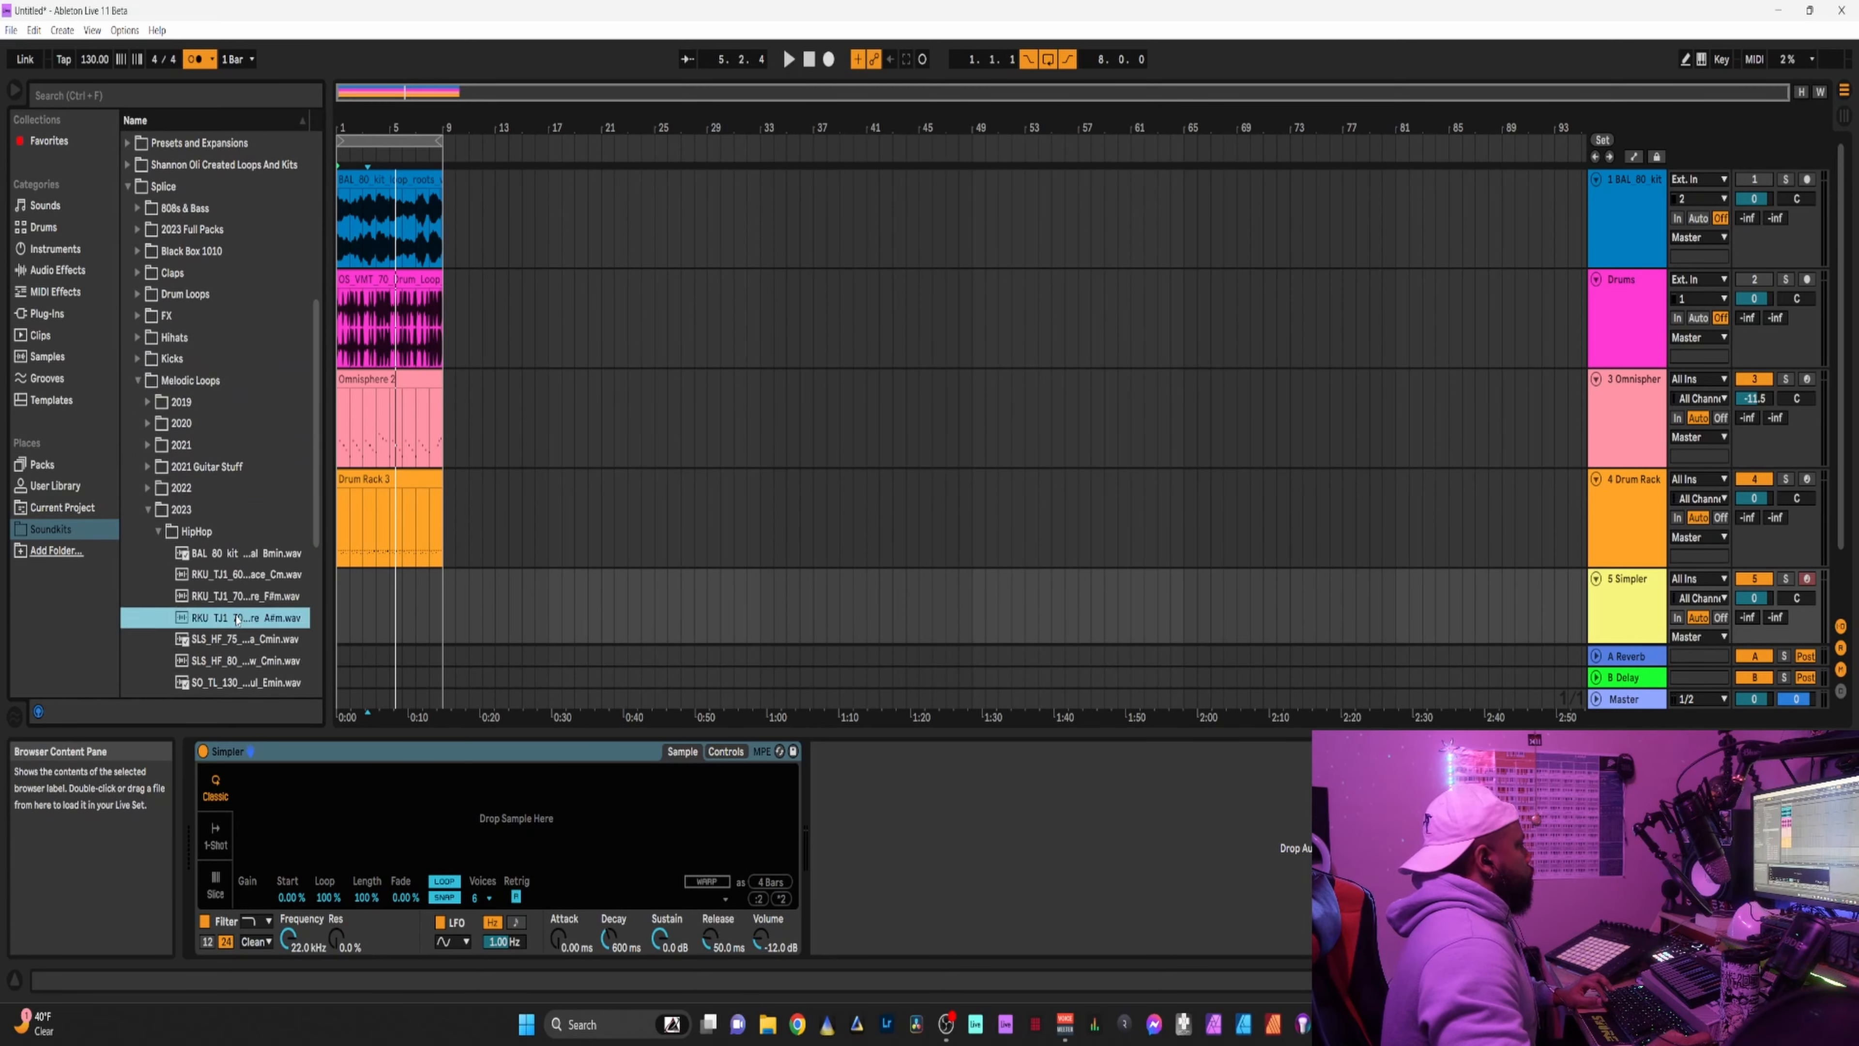
left_click(242, 597)
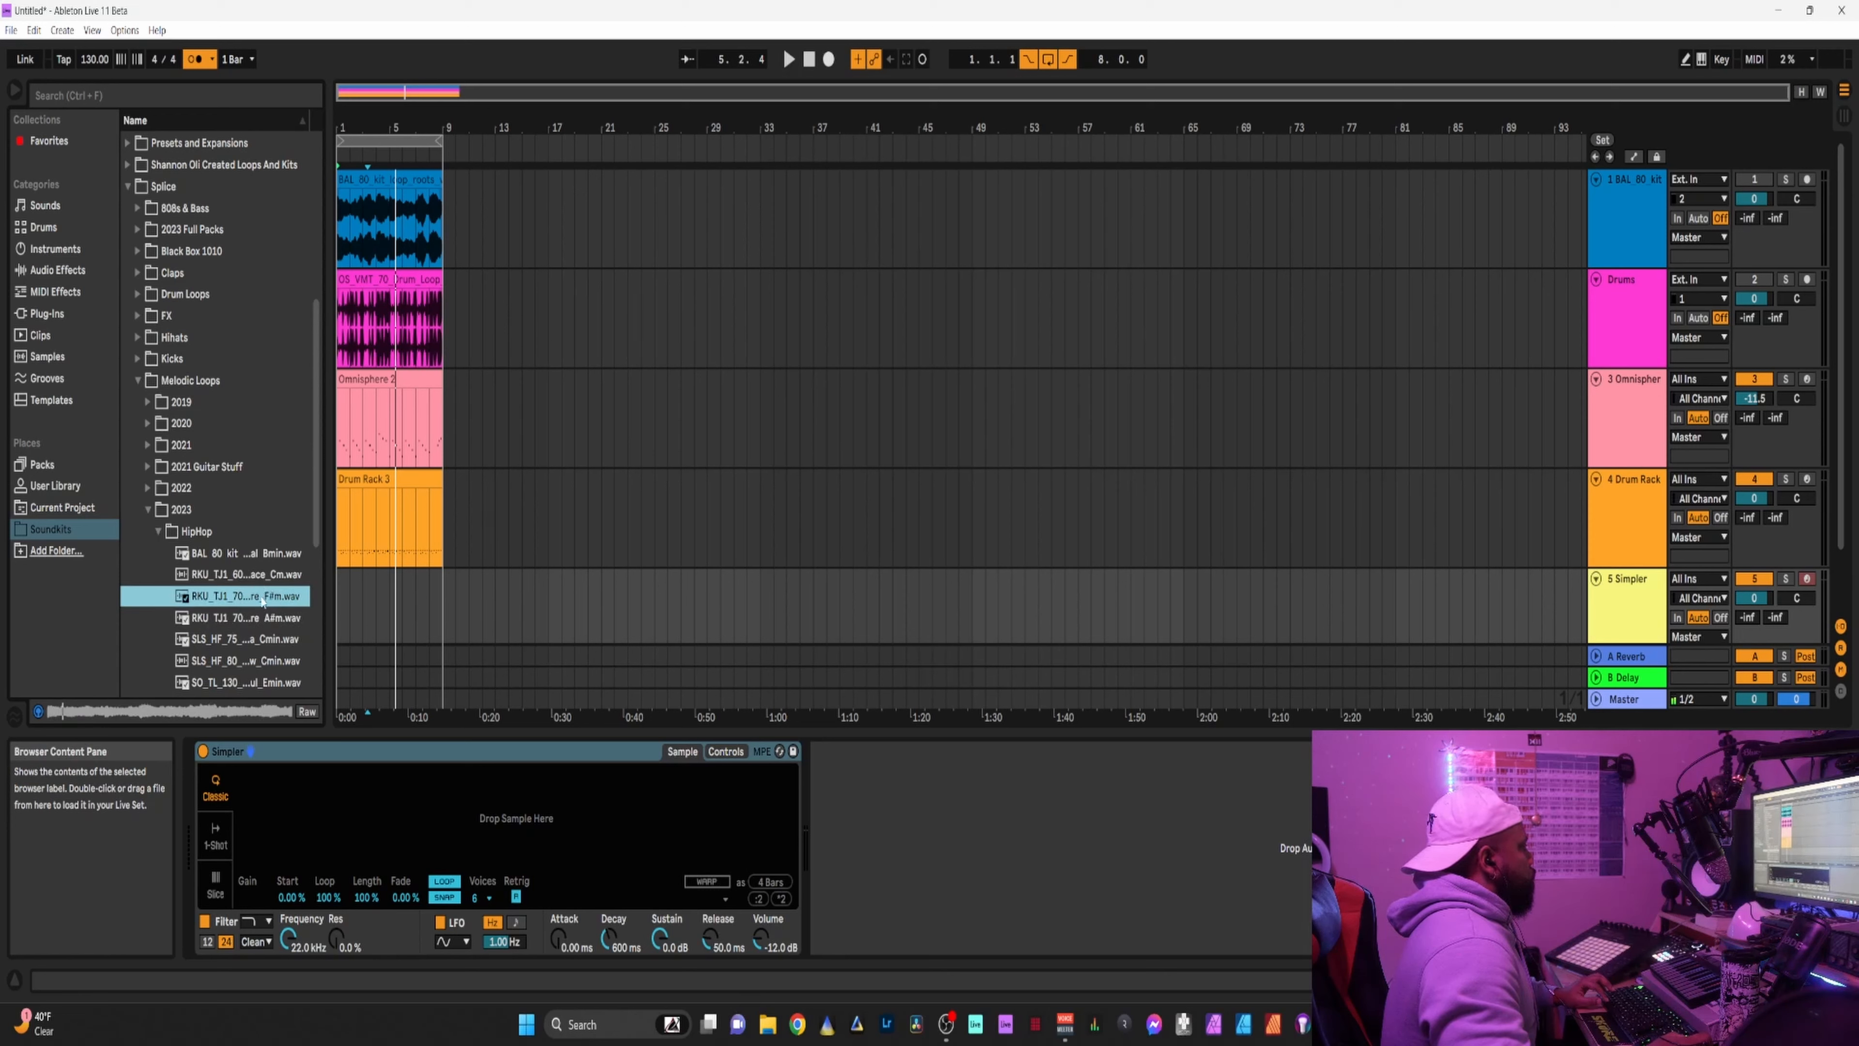
left_click_drag(350, 794, 374, 821)
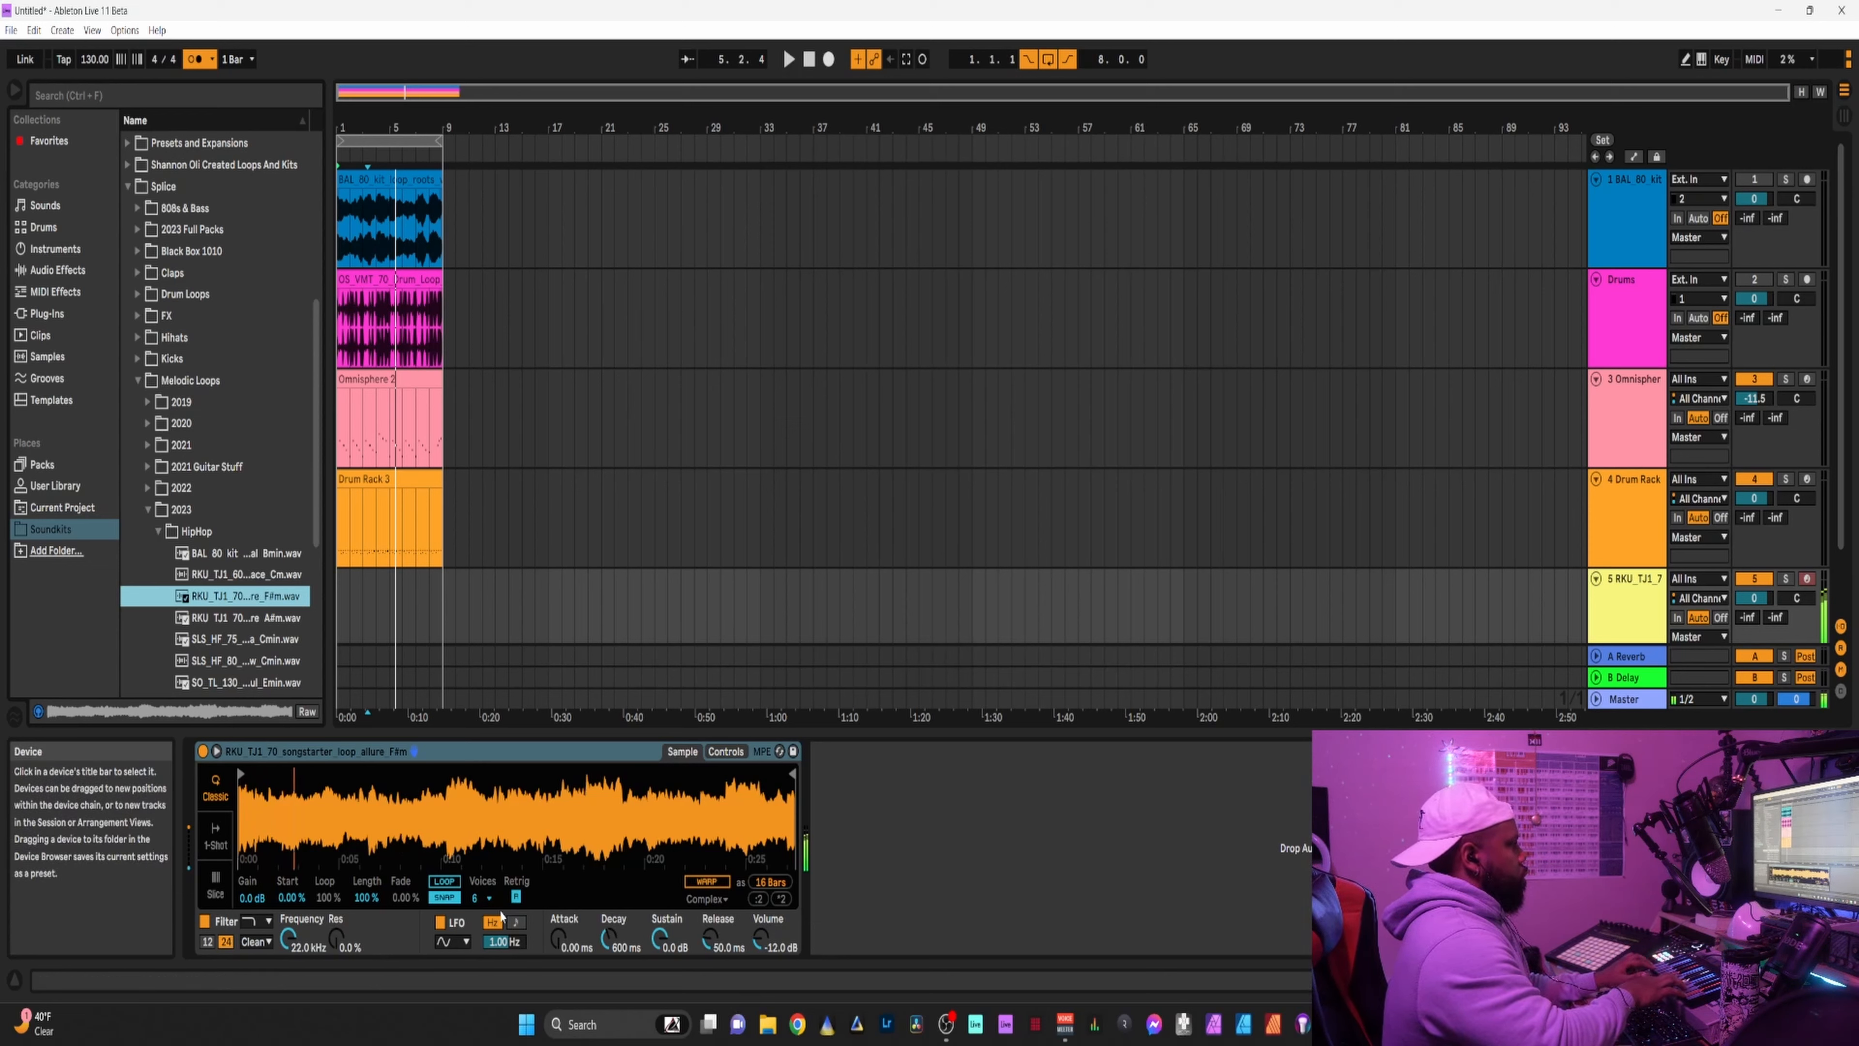
Switch Simpler to Slice mode, slice the loop by Beat and view the available beat divisions.
left_click(216, 891)
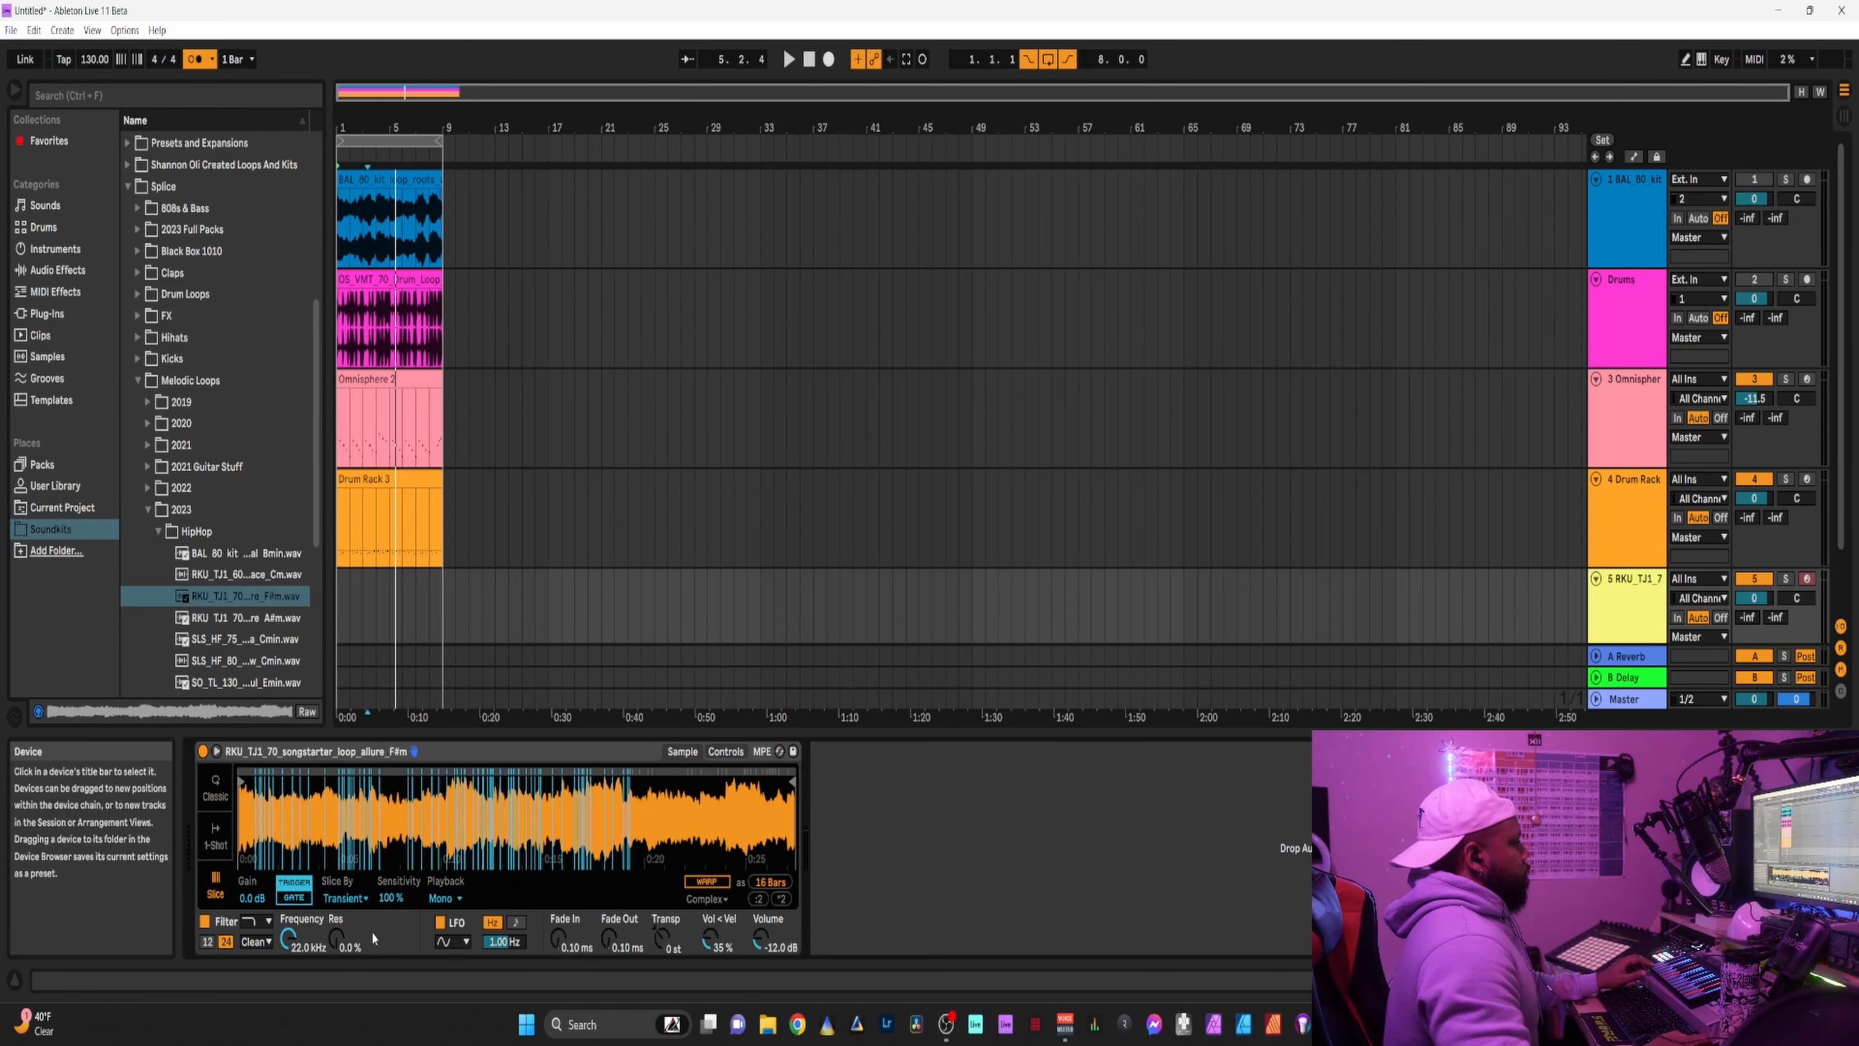
left_click(358, 899)
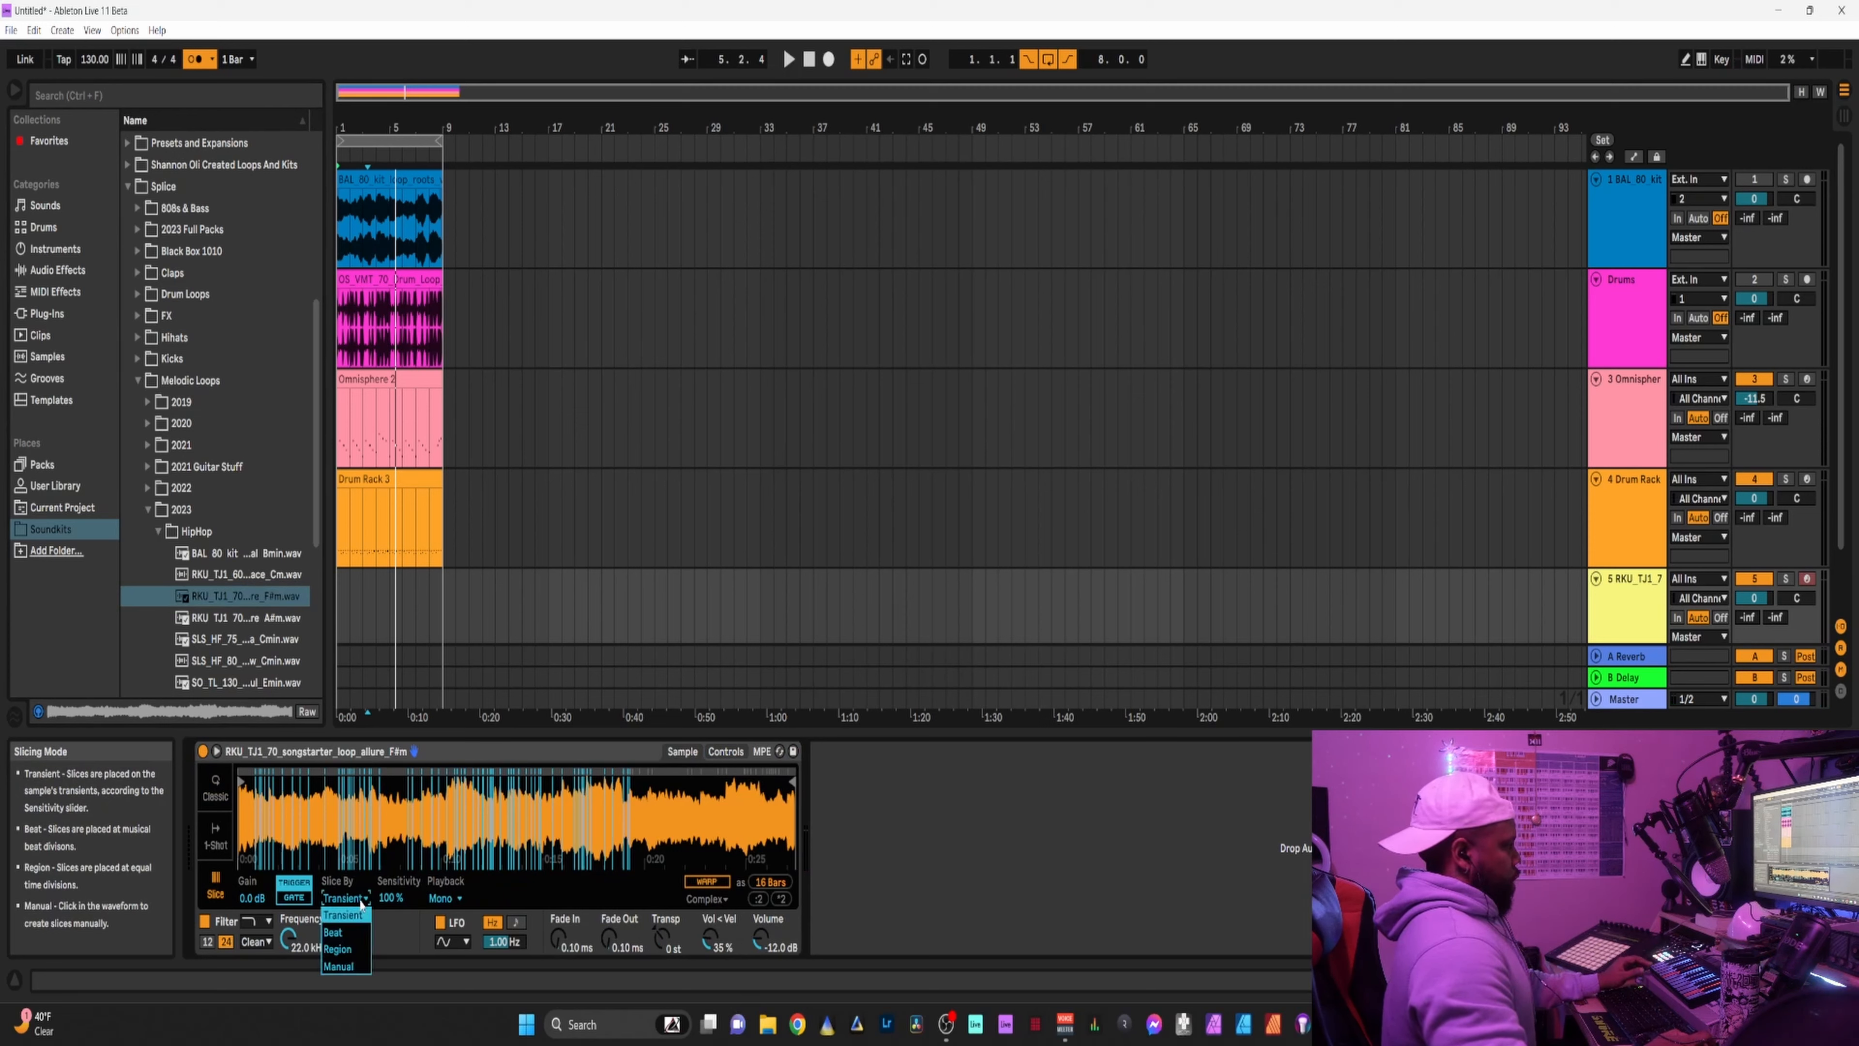
left_click(337, 933)
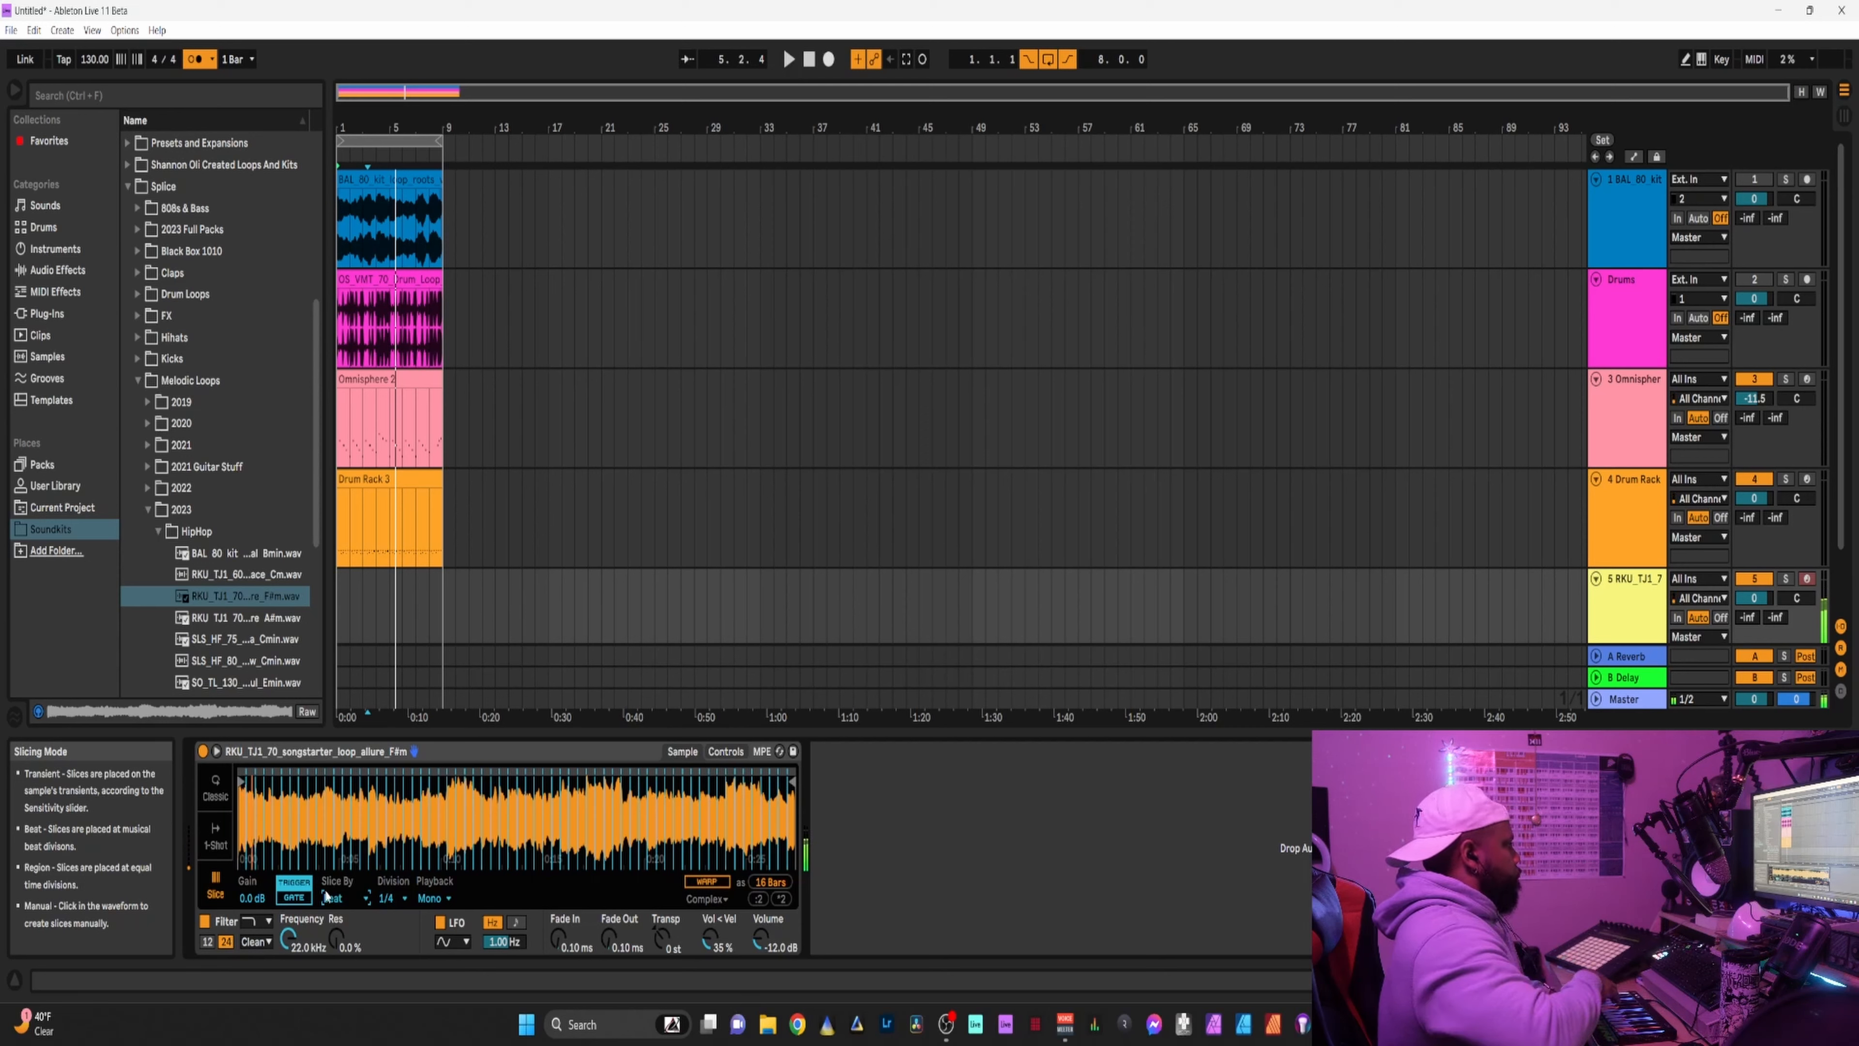
left_click(399, 899)
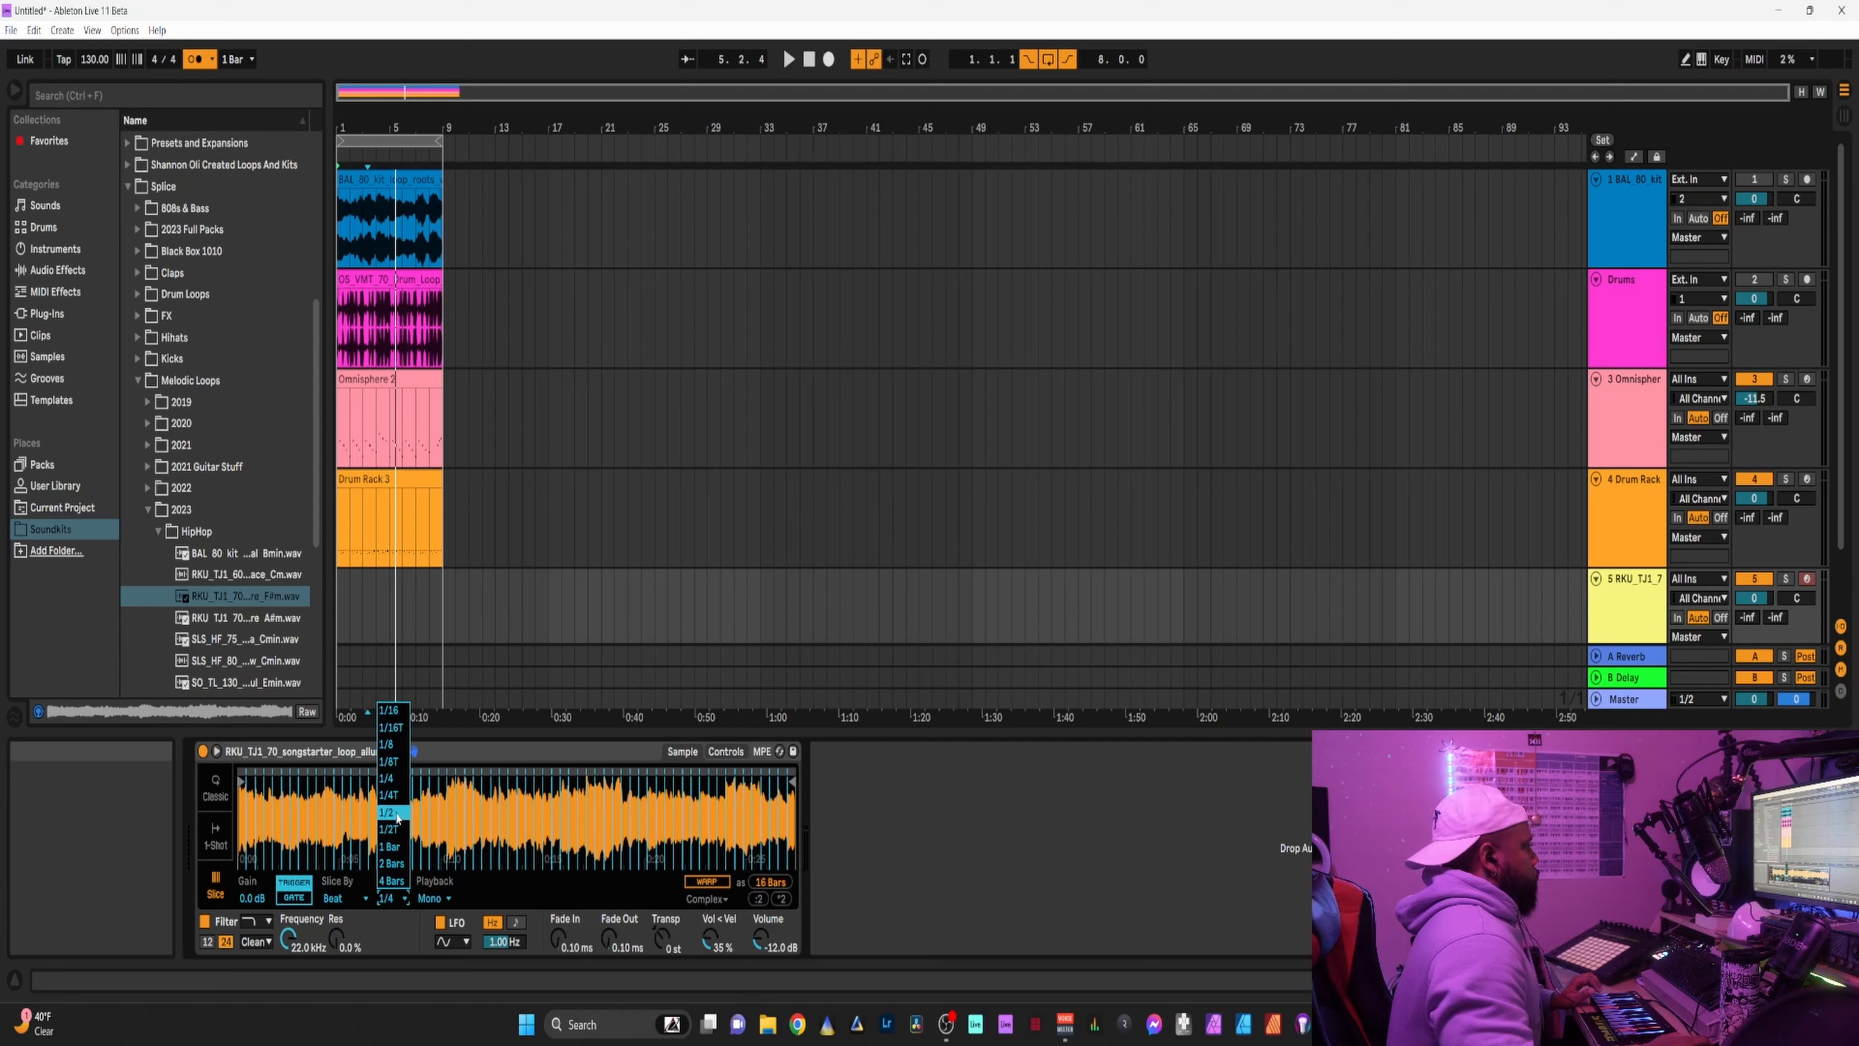
left_click(909, 903)
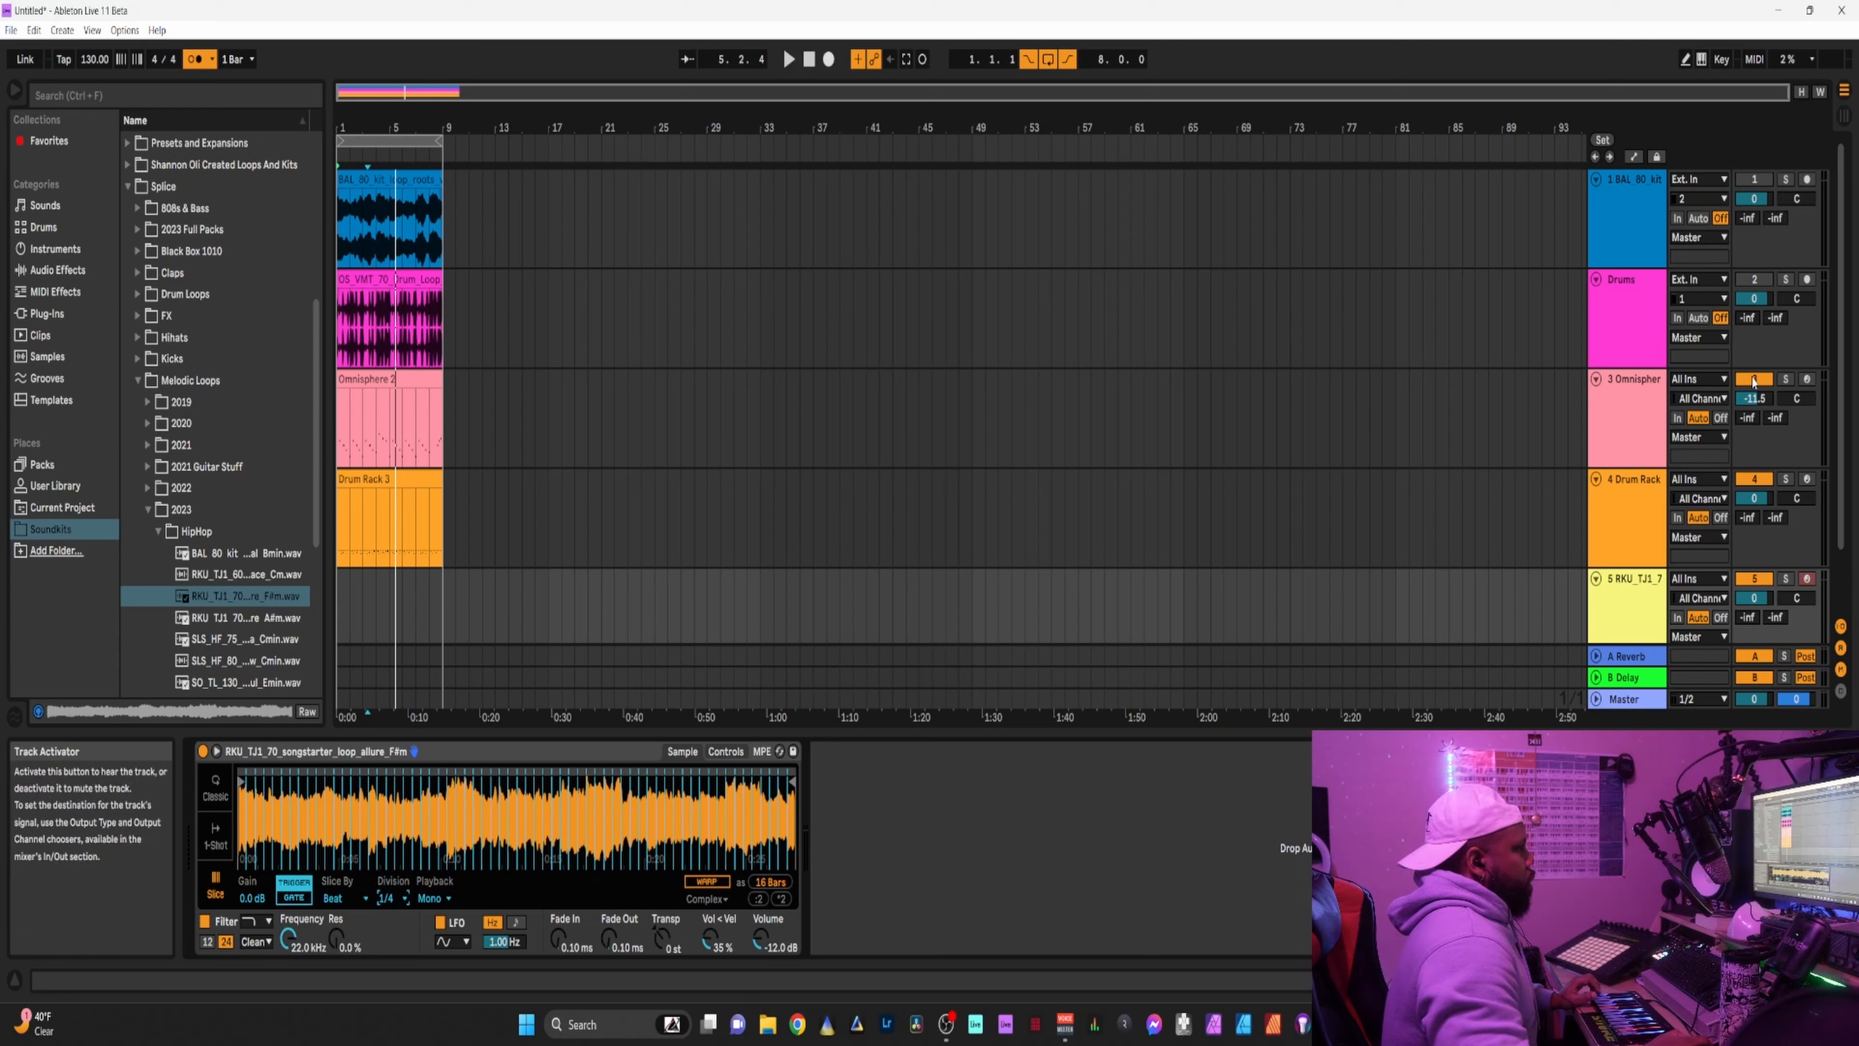
Mute the Omnisphere track, unmute the Drums track, and play the beat with the sliced loop's Simpler track selected.
left_click(1754, 379)
left_click(1756, 280)
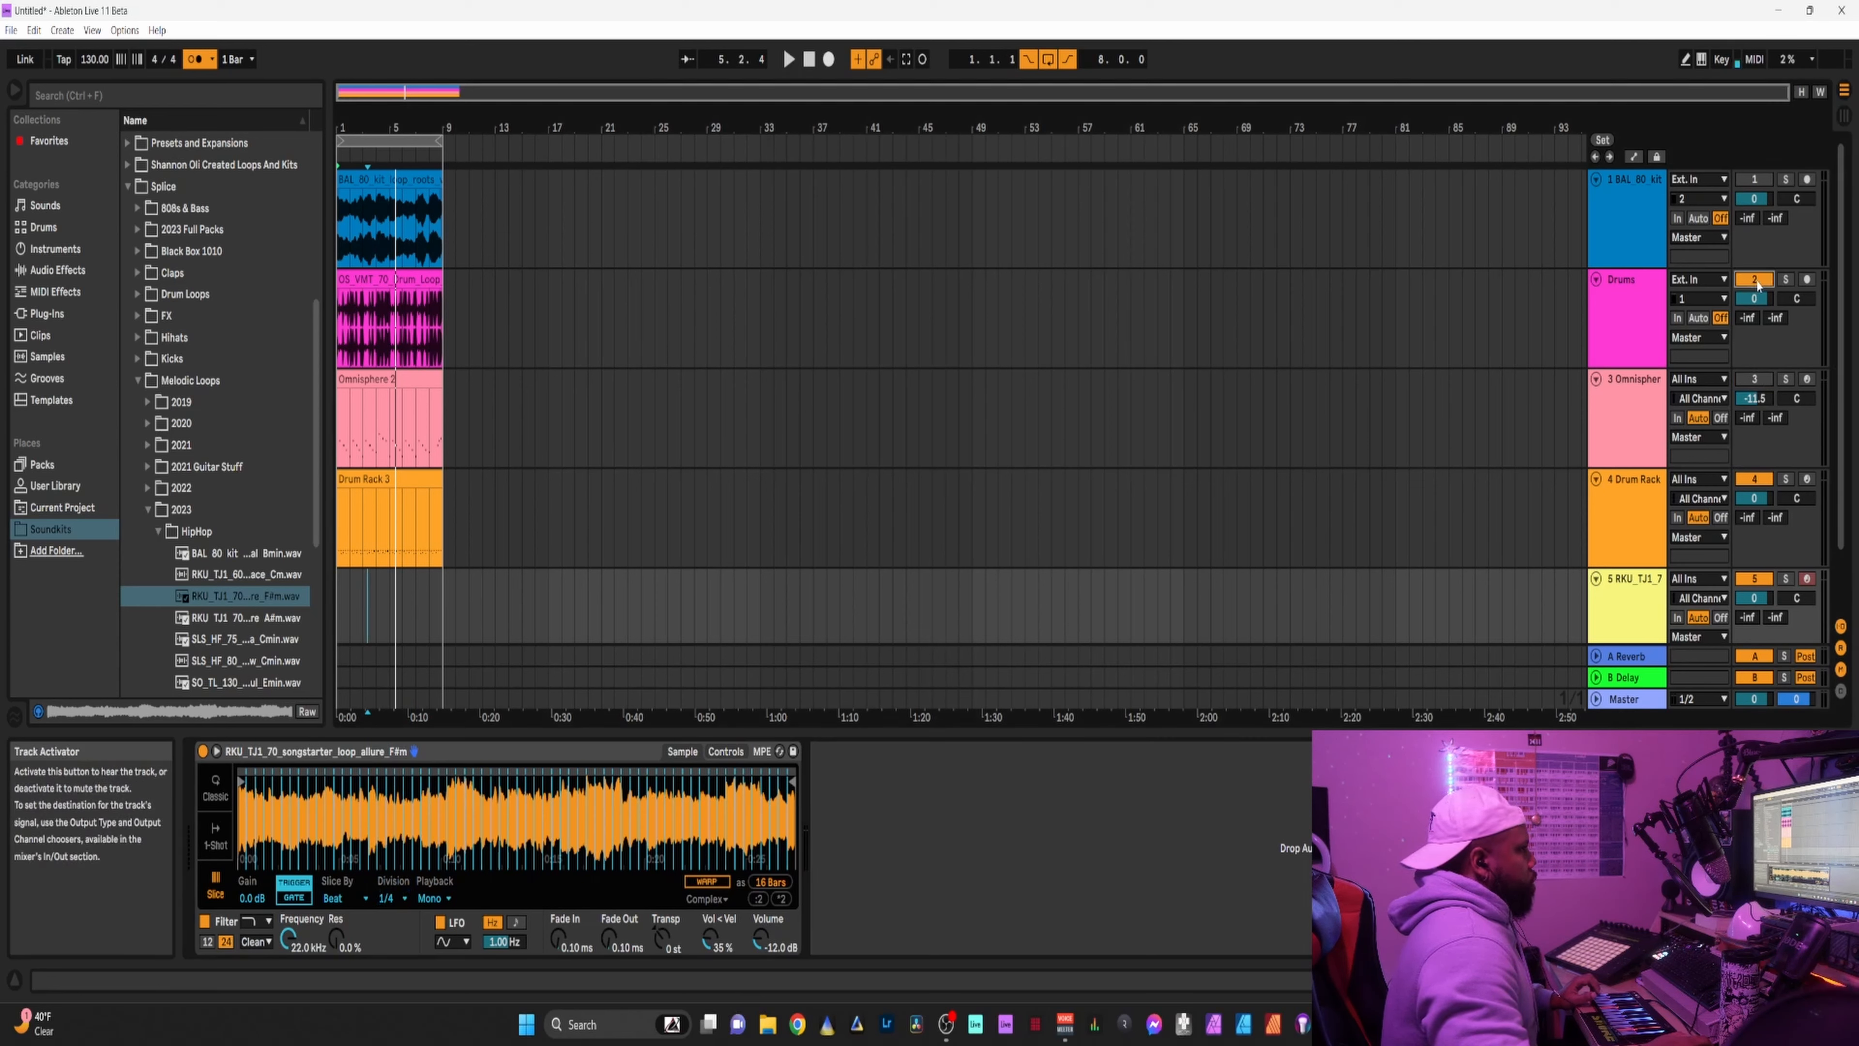
key("space")
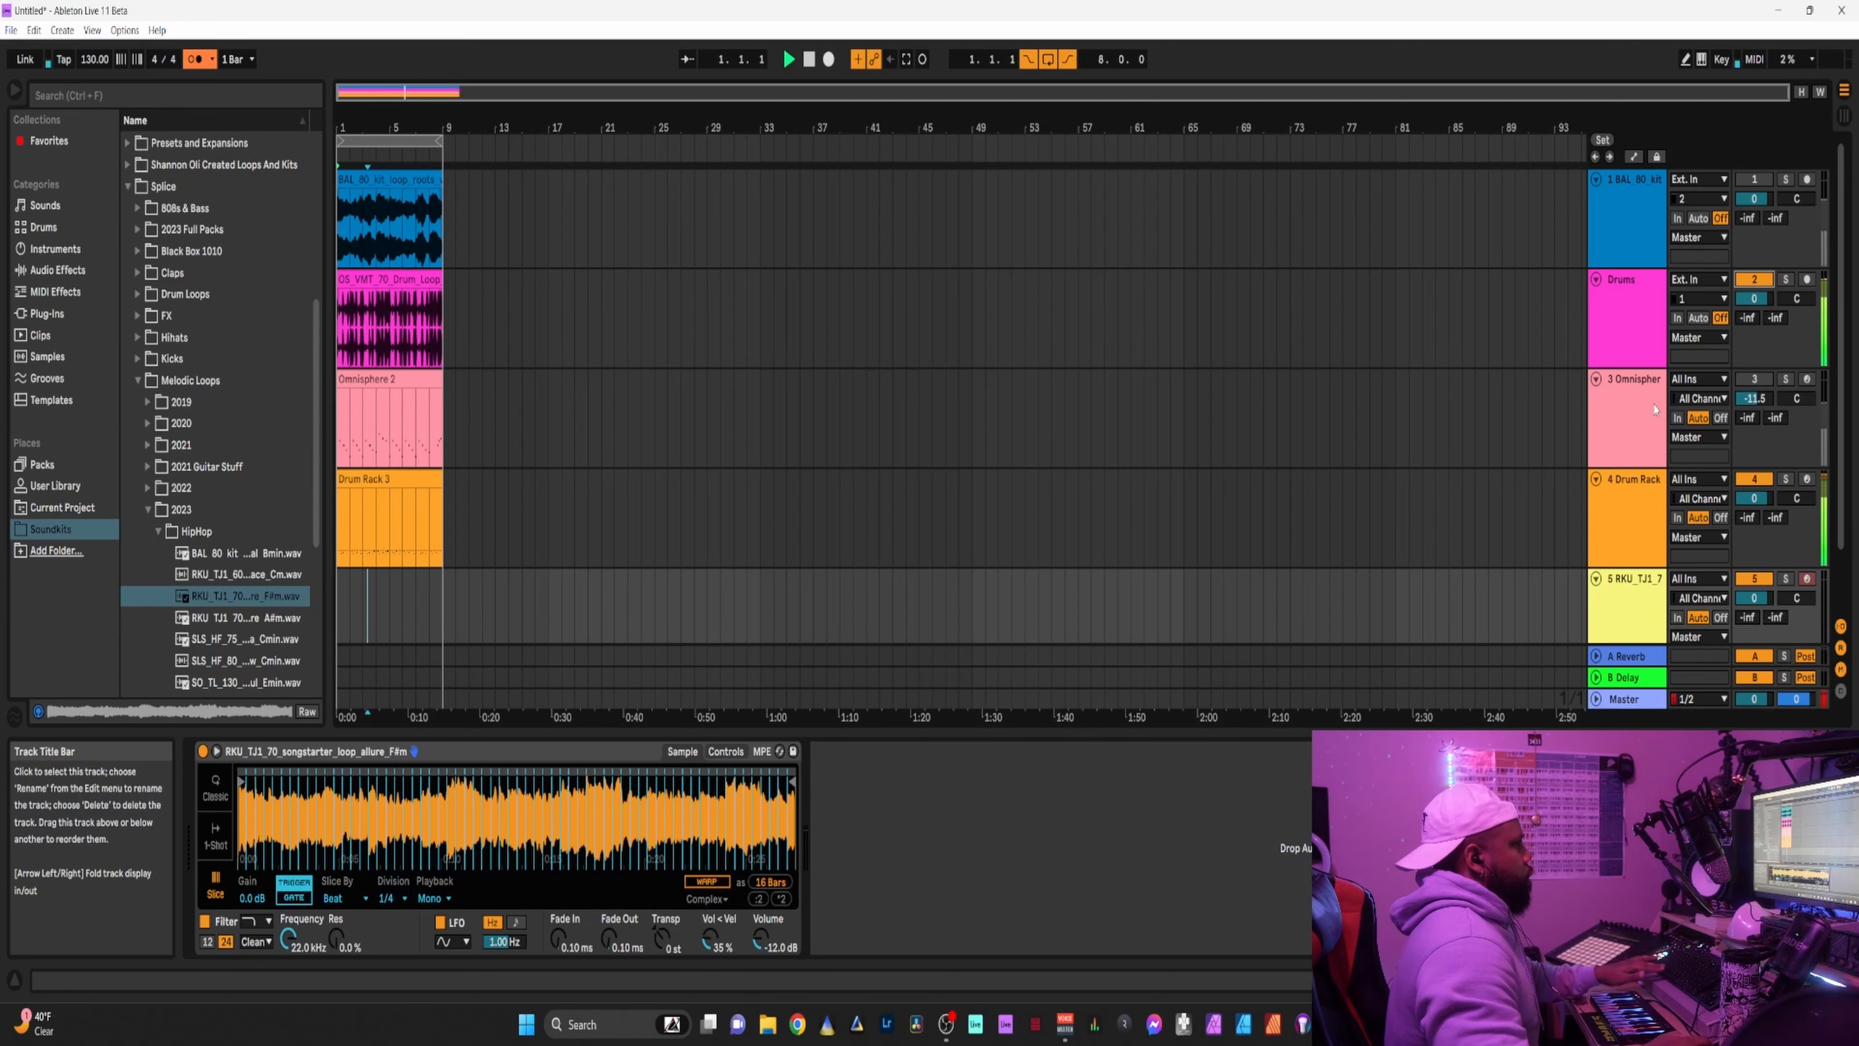
scroll(1630, 549, "down", 1)
left_click(1630, 550)
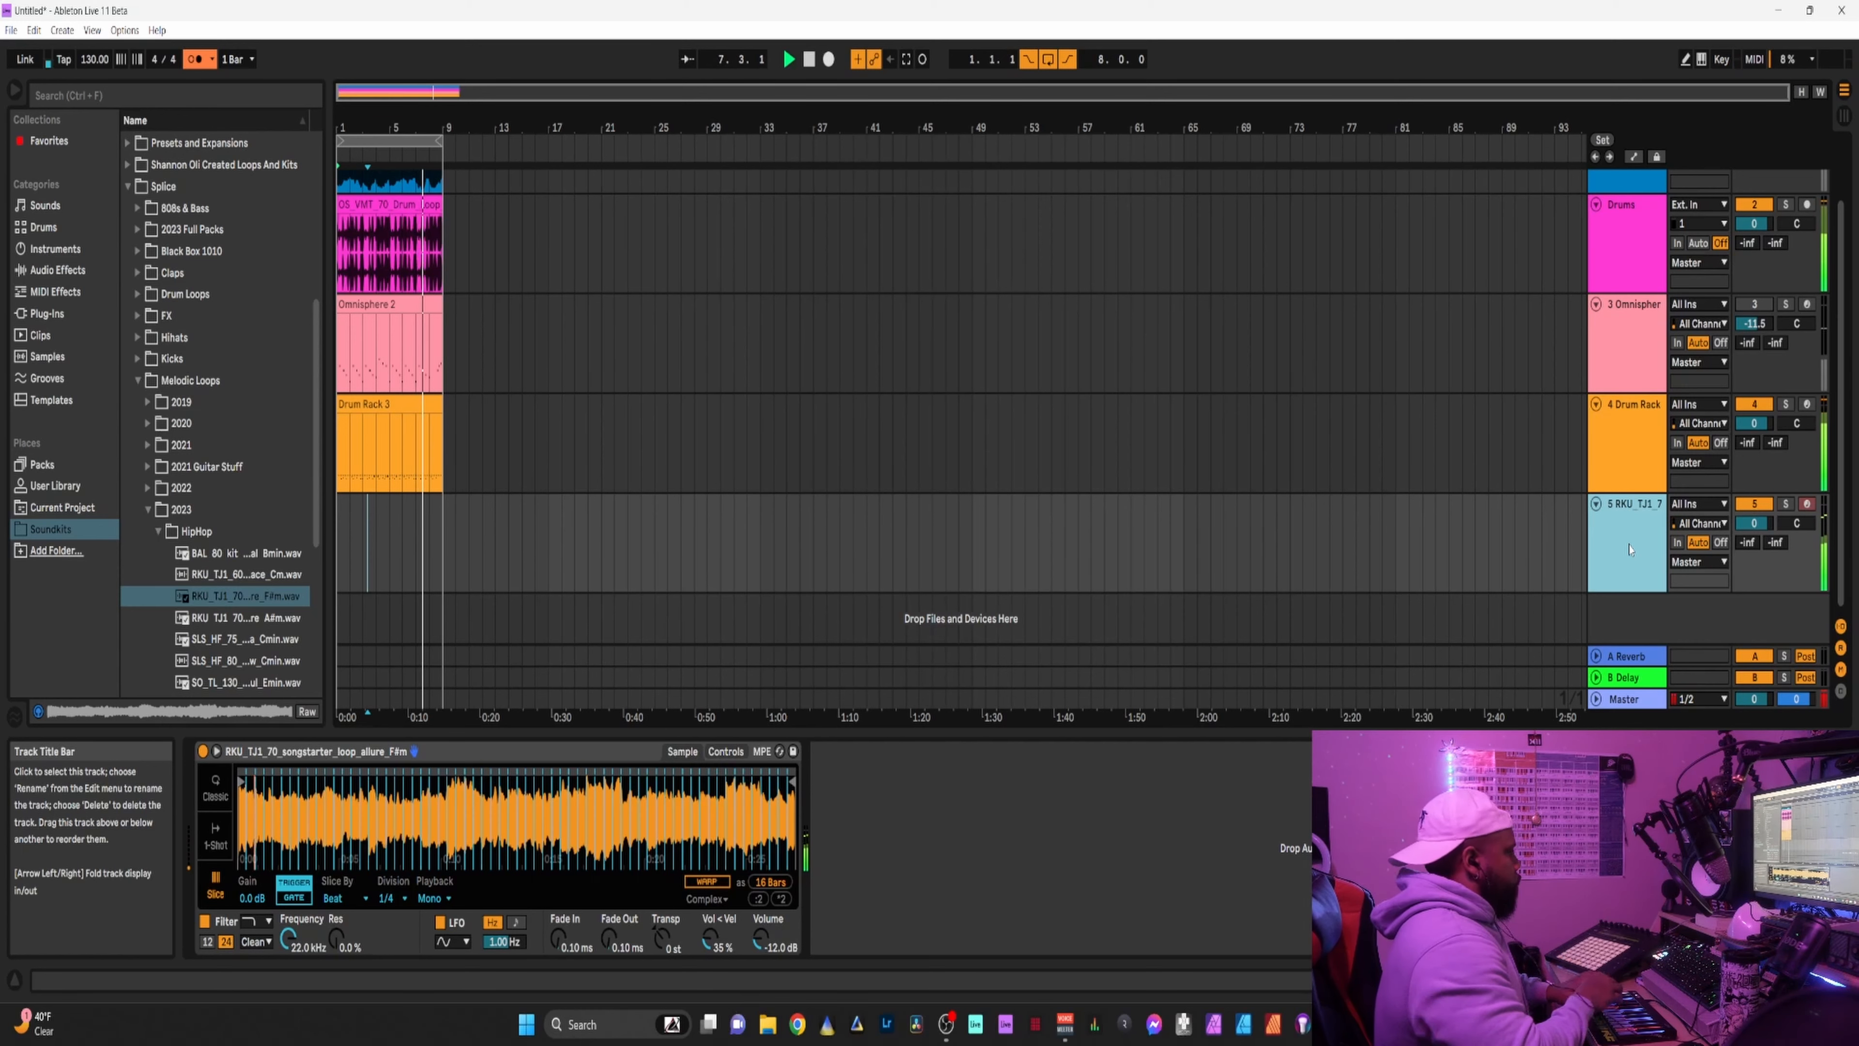
Stop playback, replace Simpler's sample with SLS_HF_80_songstarter_you_dont_know_Cmin from the HipHop folder and slice it by Beat.
key("space")
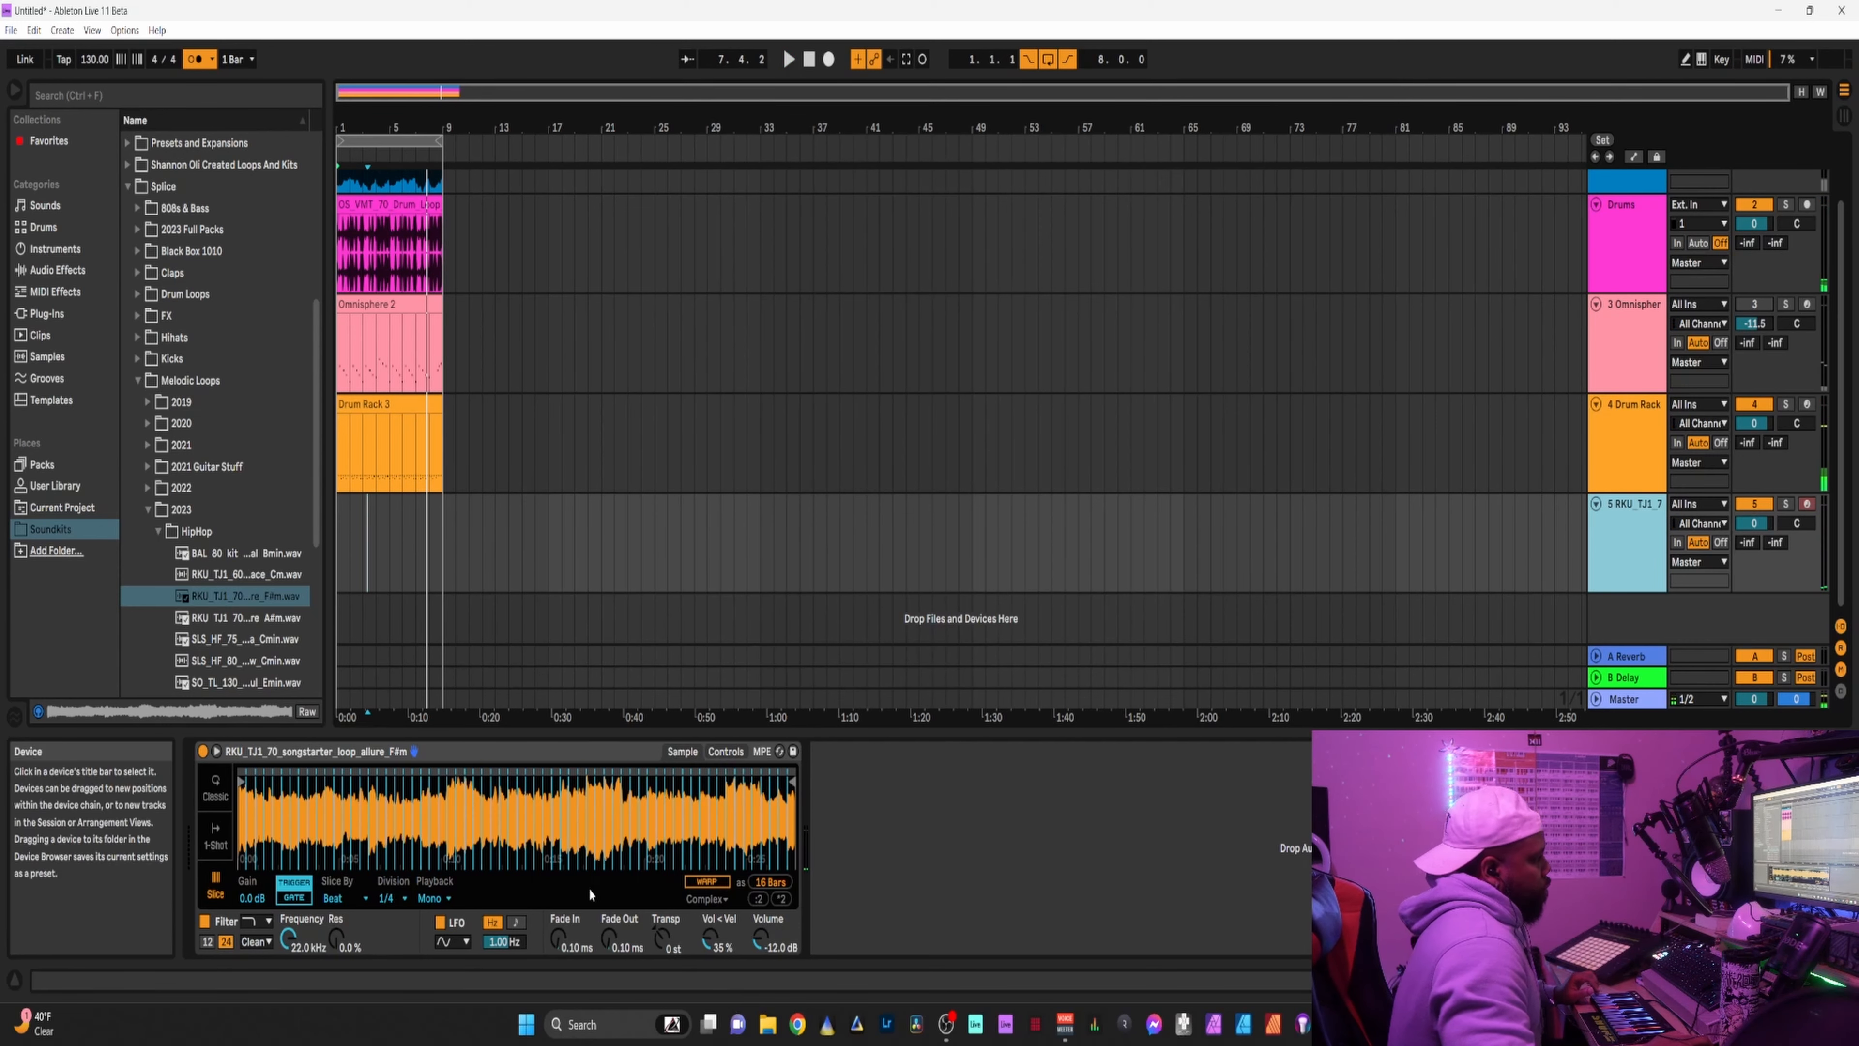
left_click(243, 619)
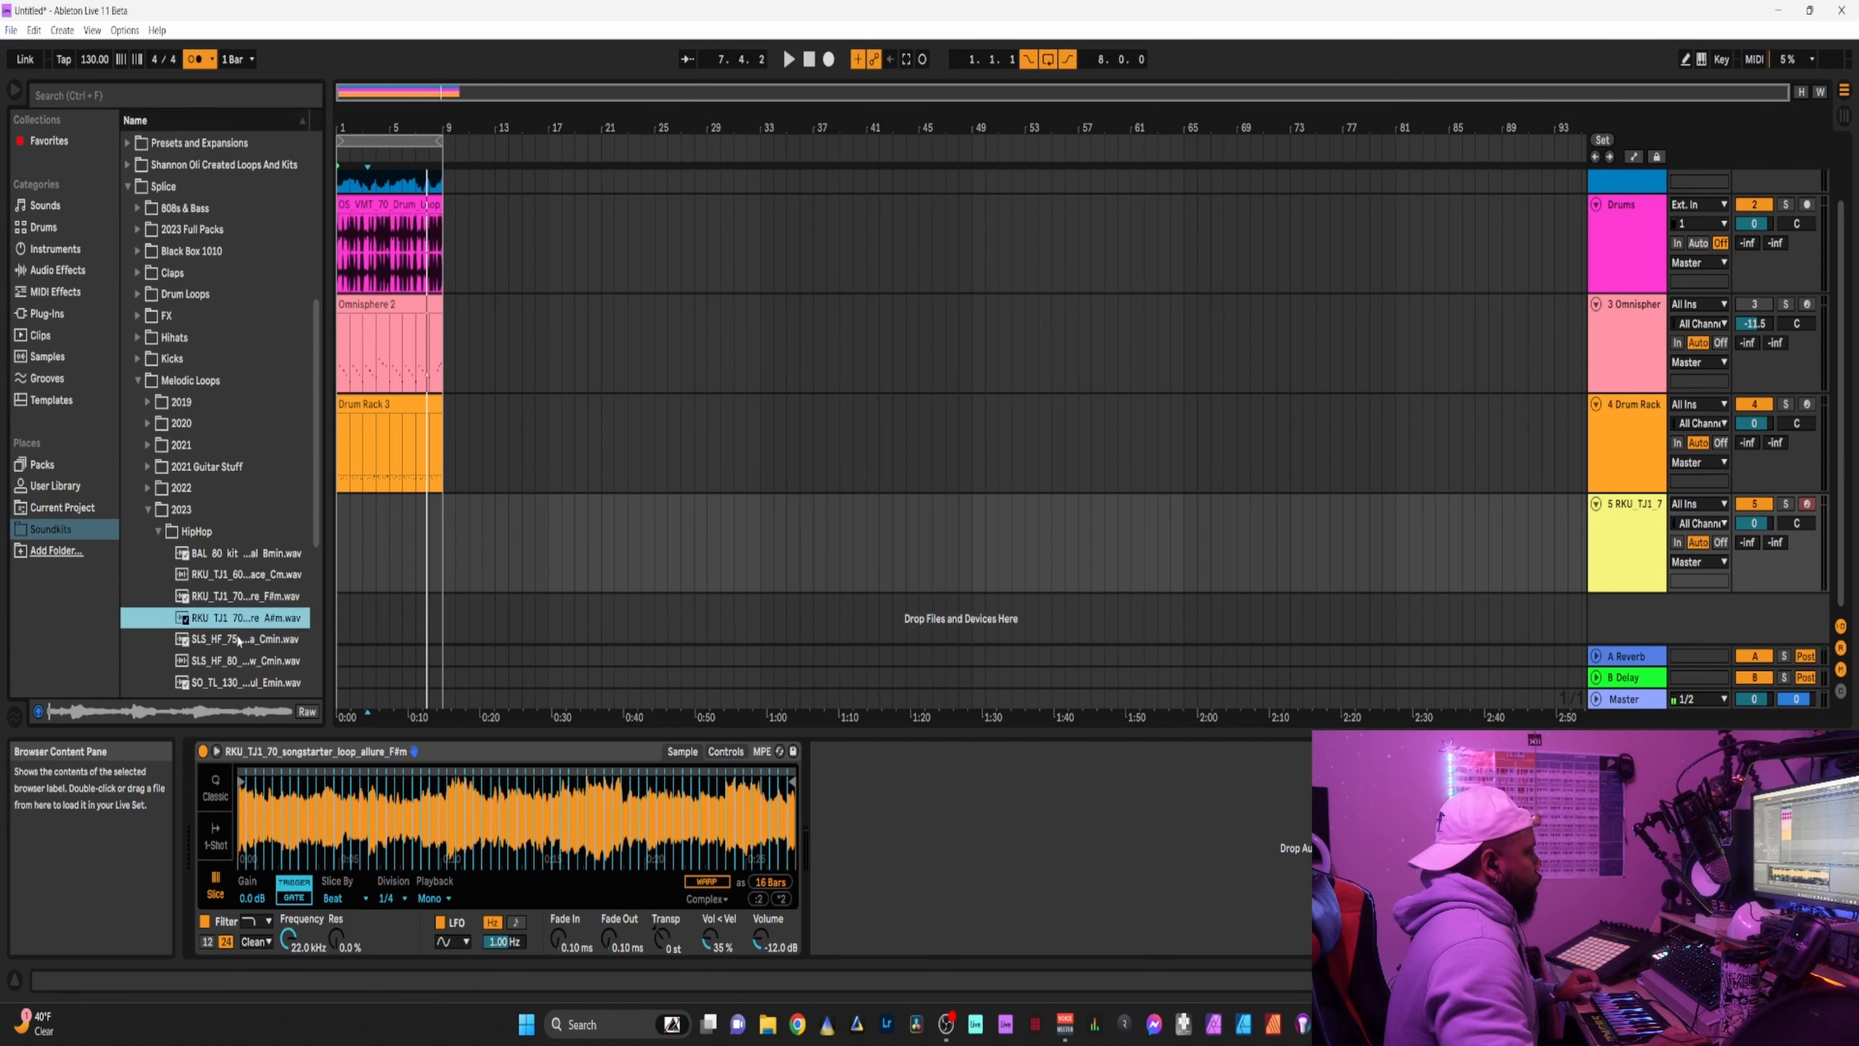
left_click(231, 663)
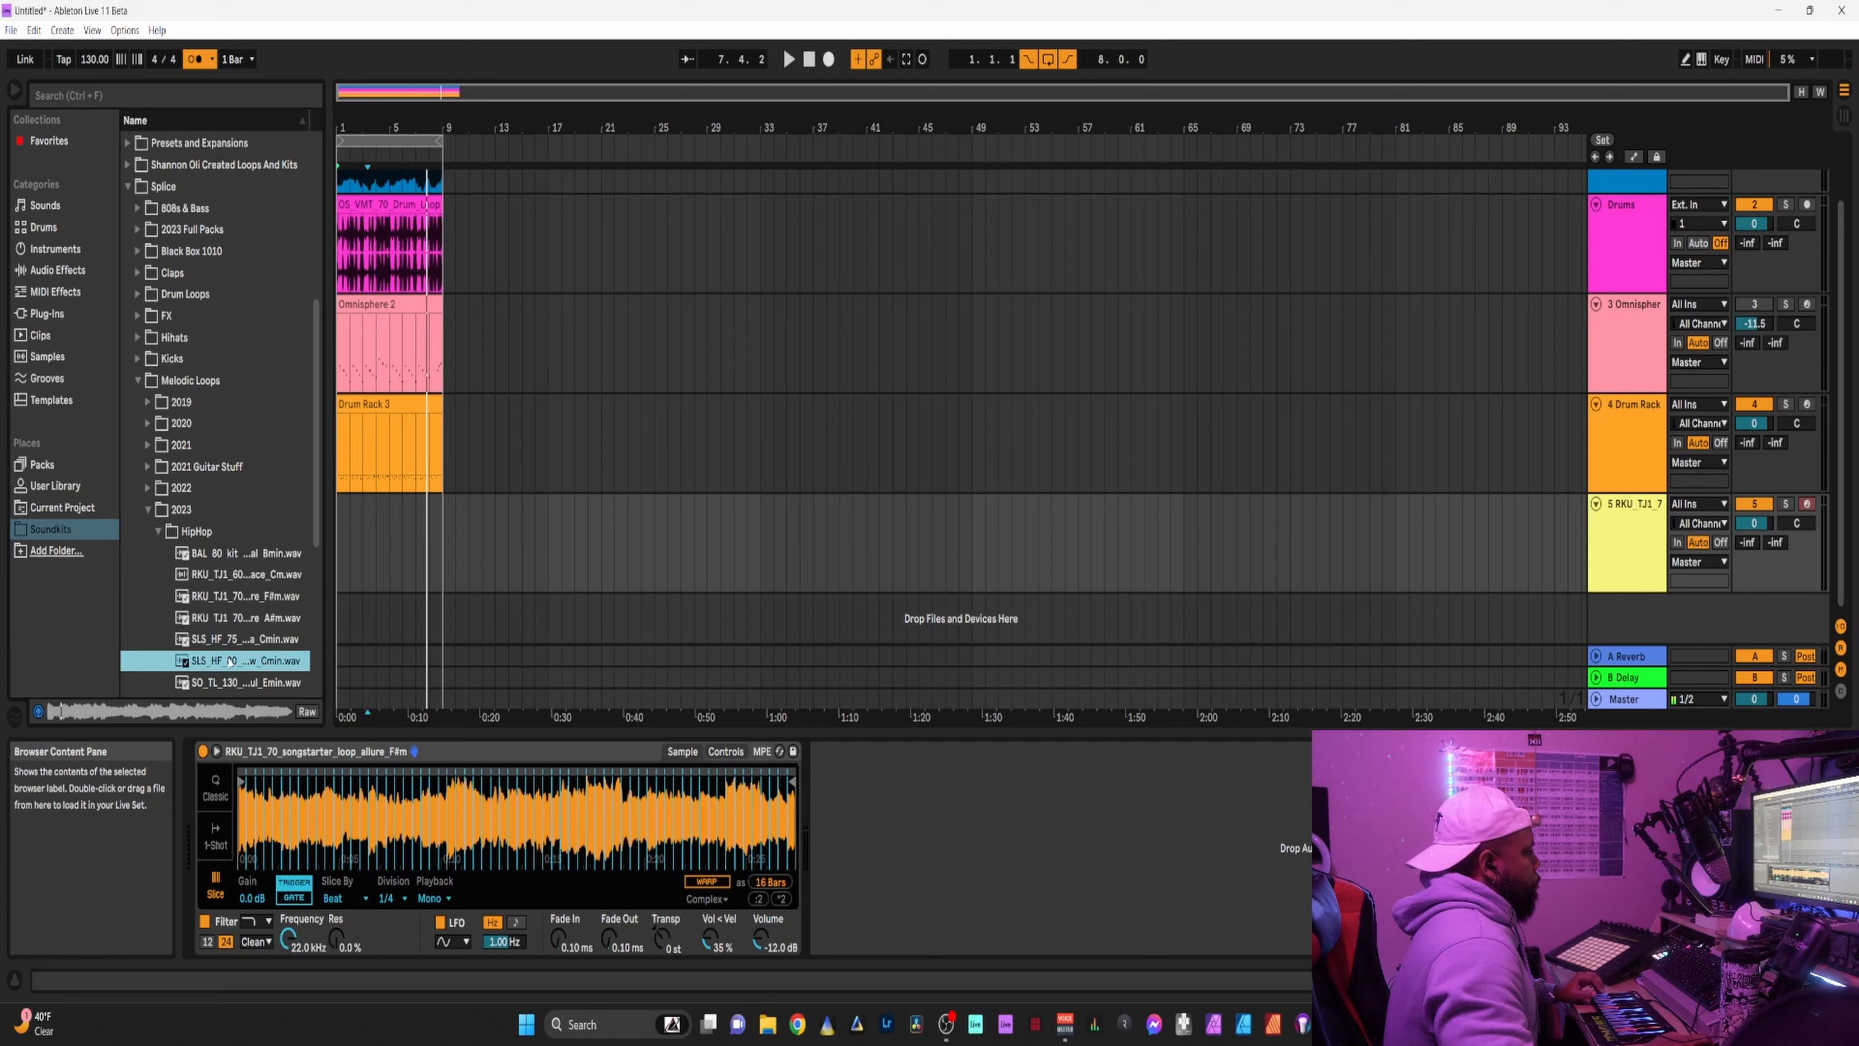
left_click_drag(432, 847, 434, 848)
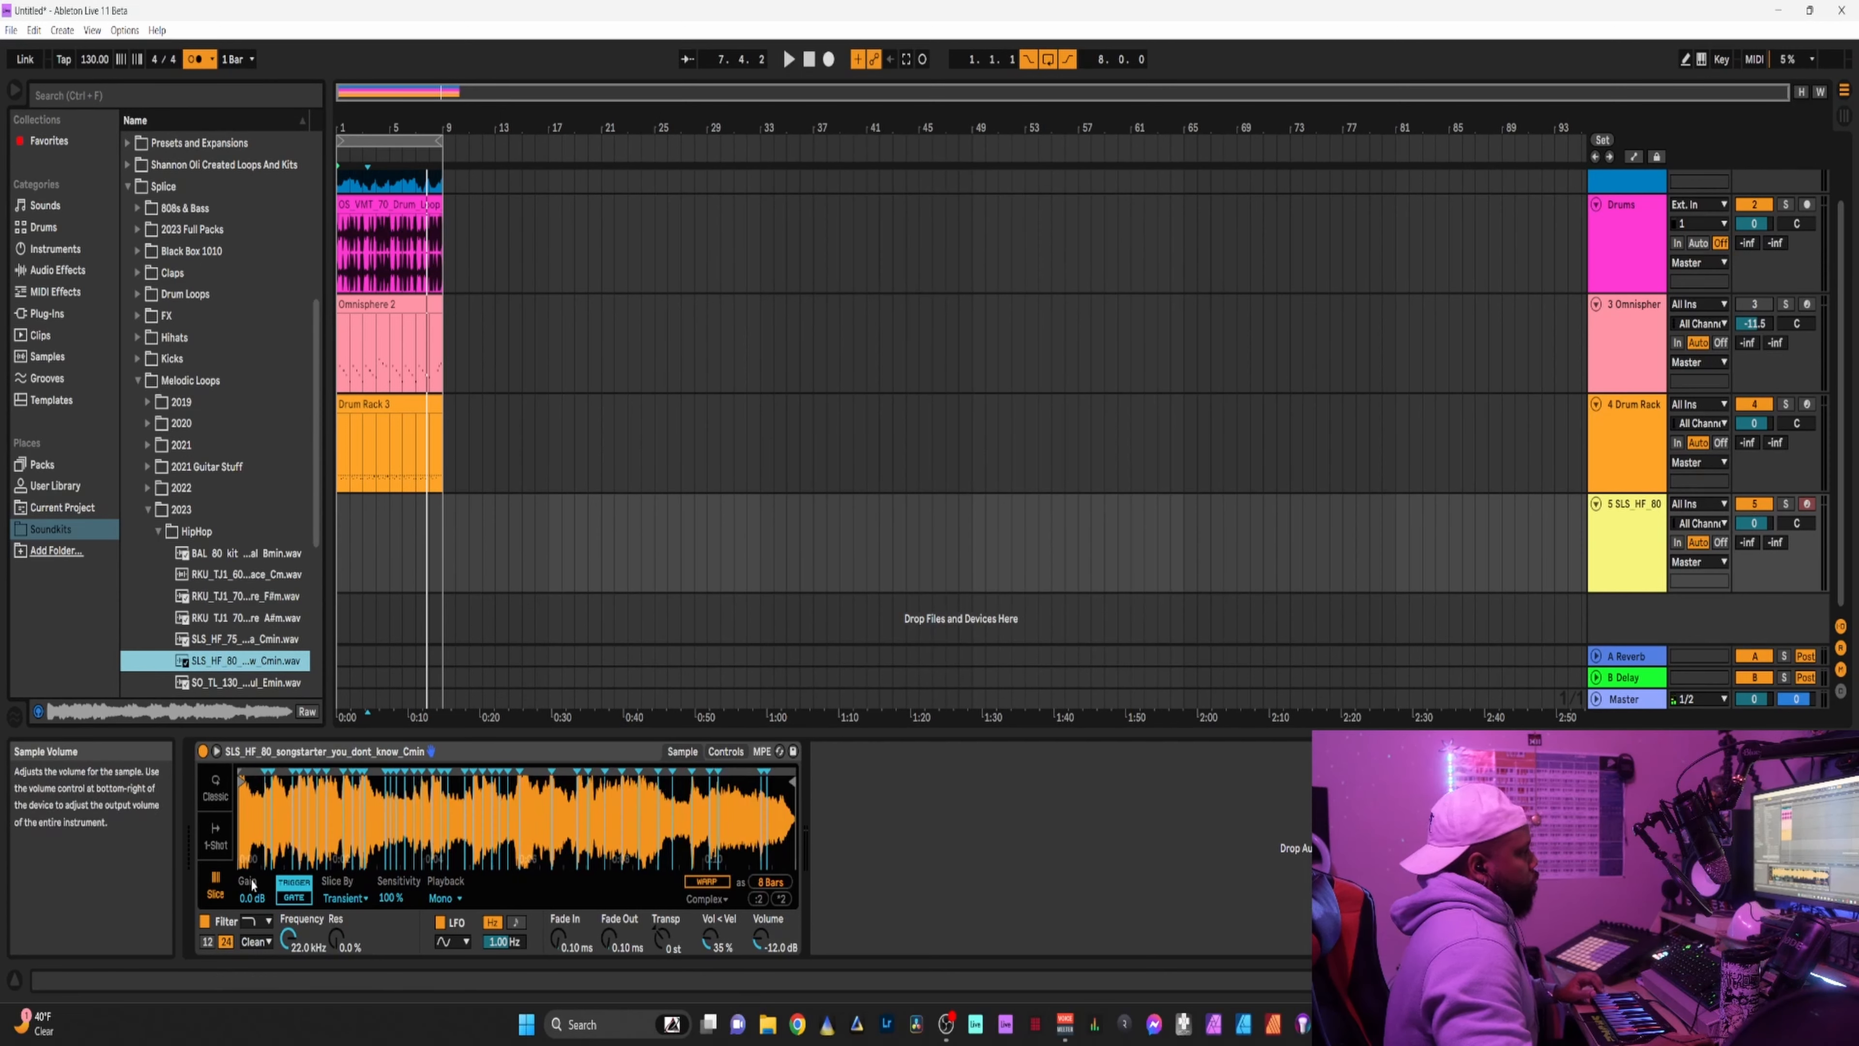
left_click(343, 907)
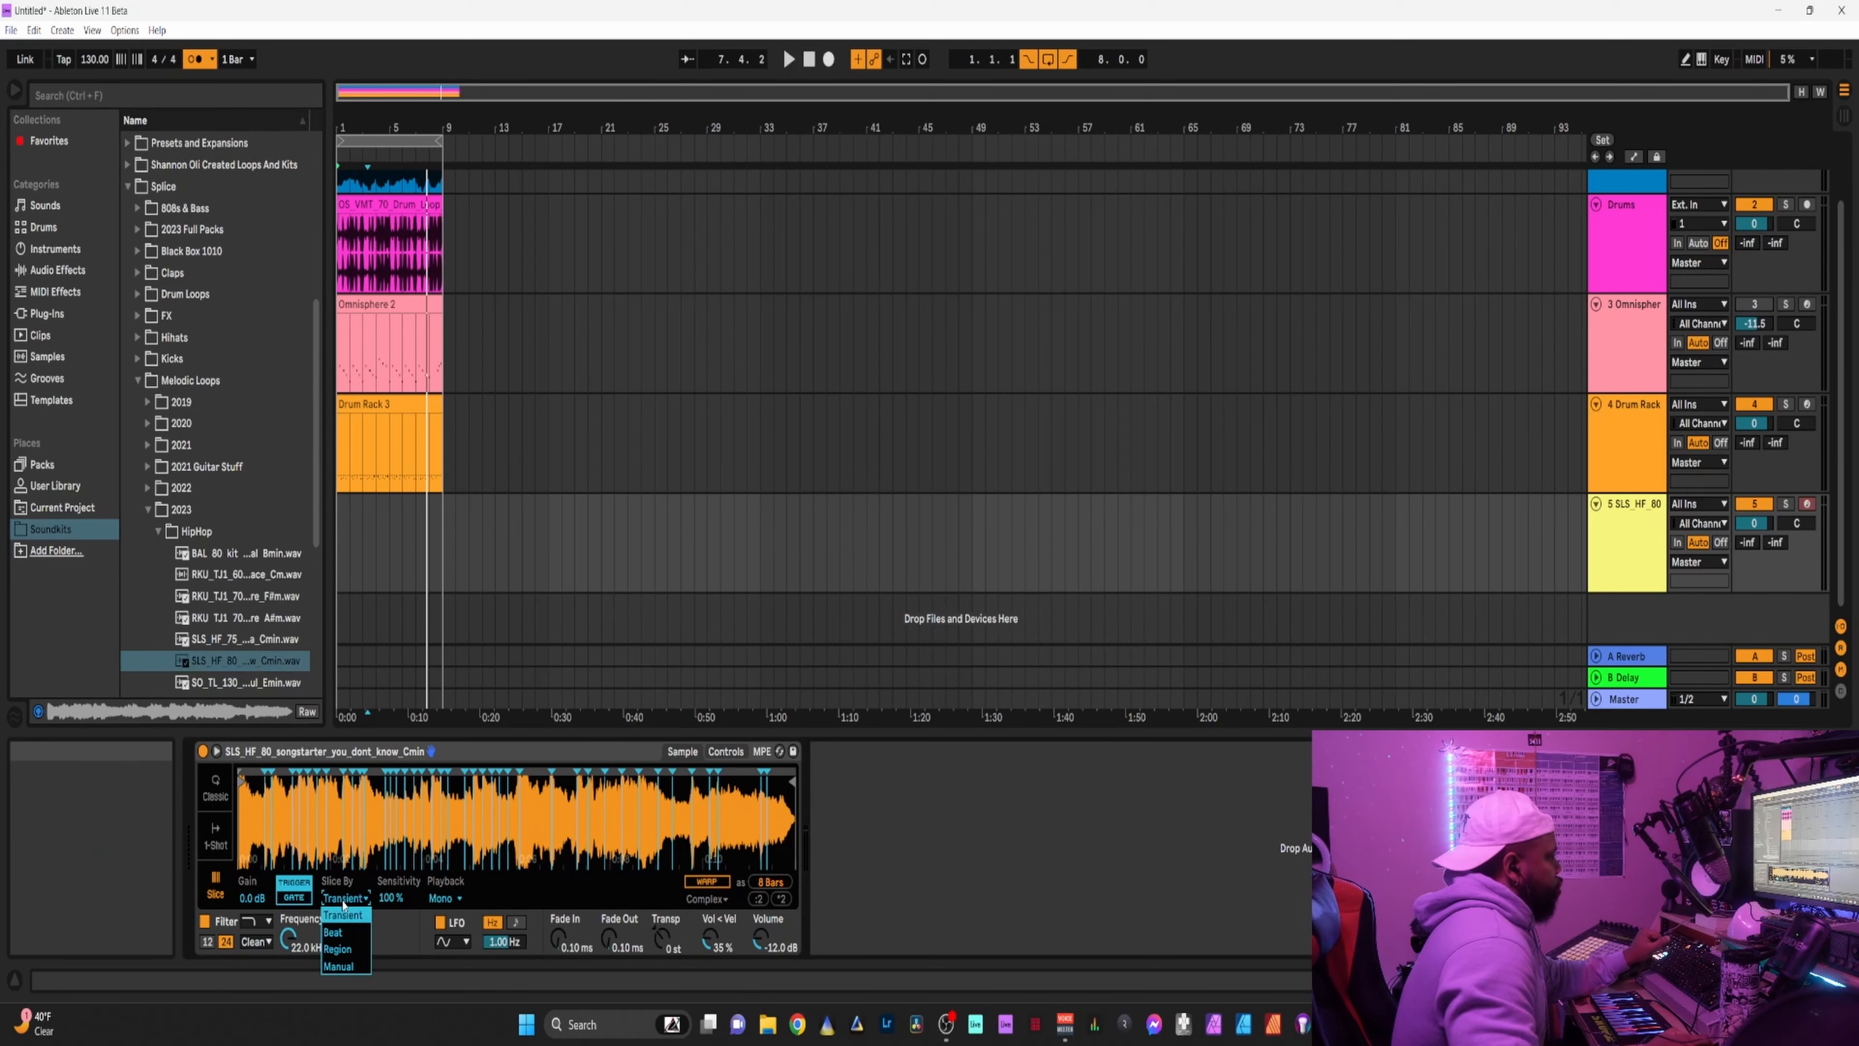
left_click(344, 928)
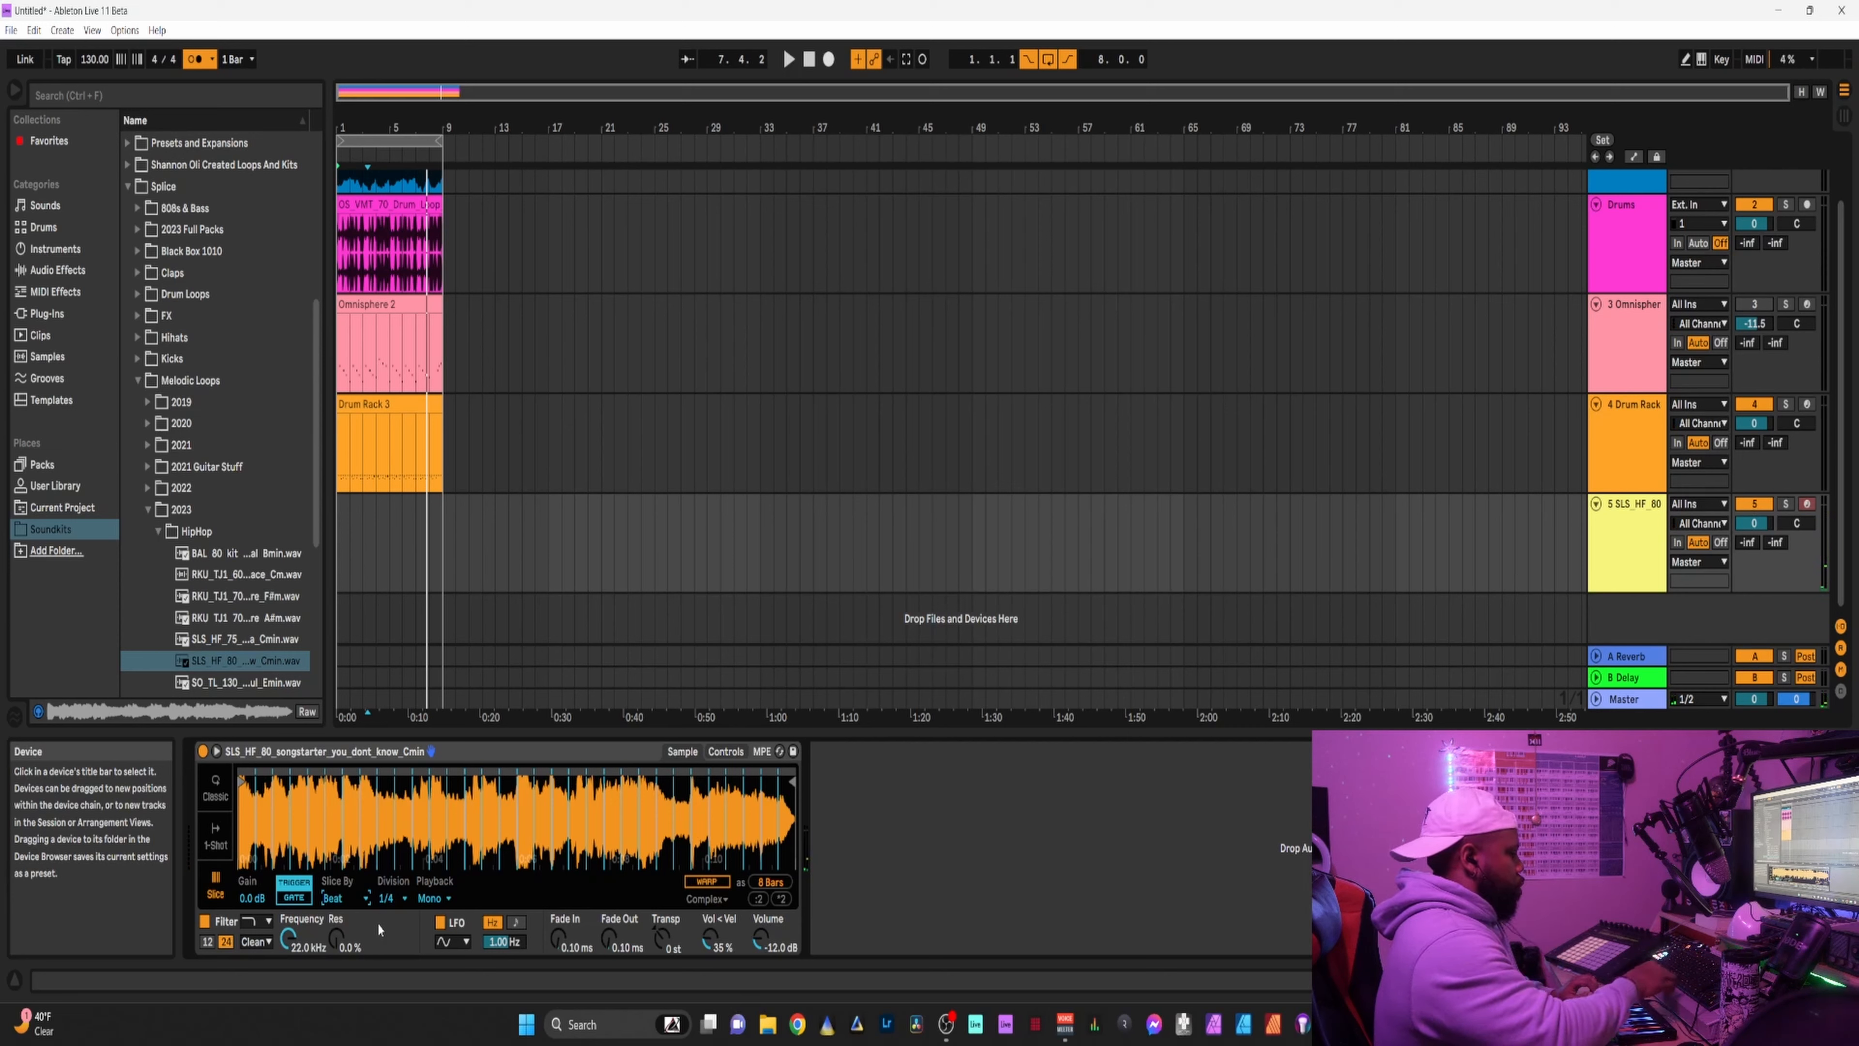
Try to record a MIDI part with the loop sliced in 1/4 divisions, restart the take and undo it.
key("F9")
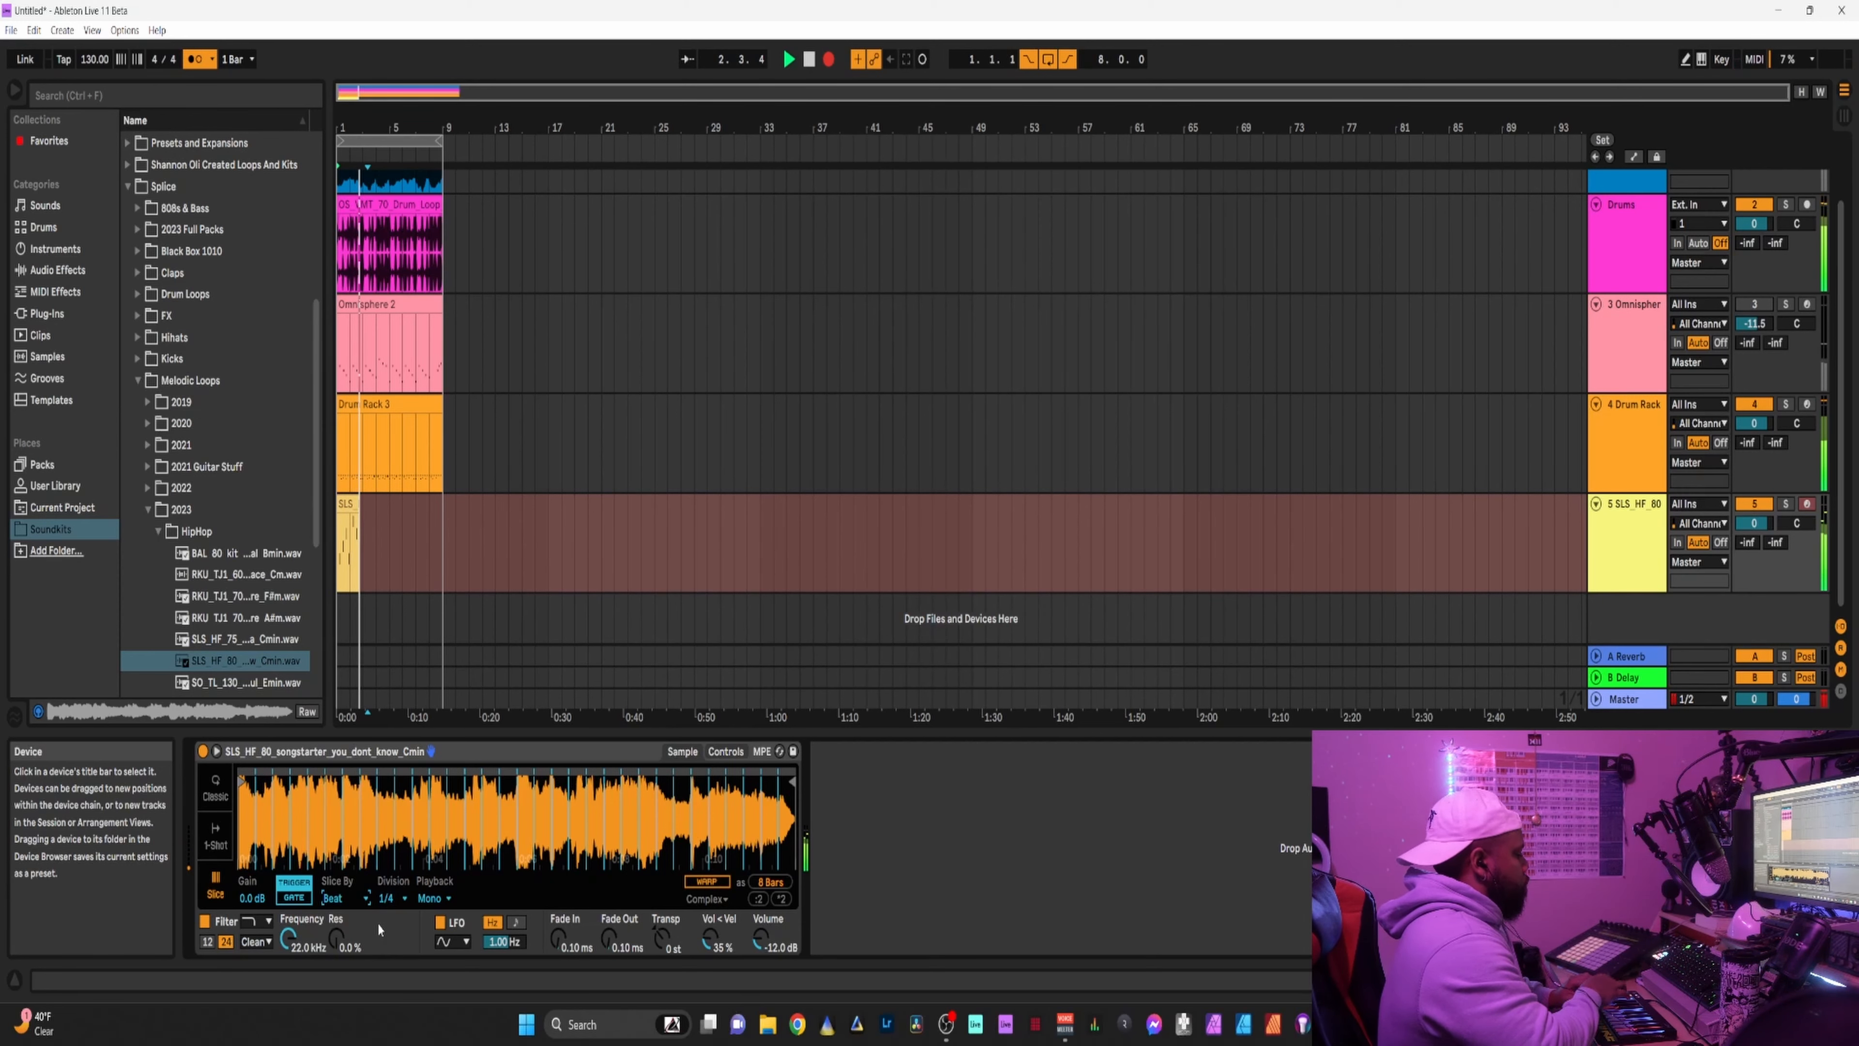
key("space")
key("F9")
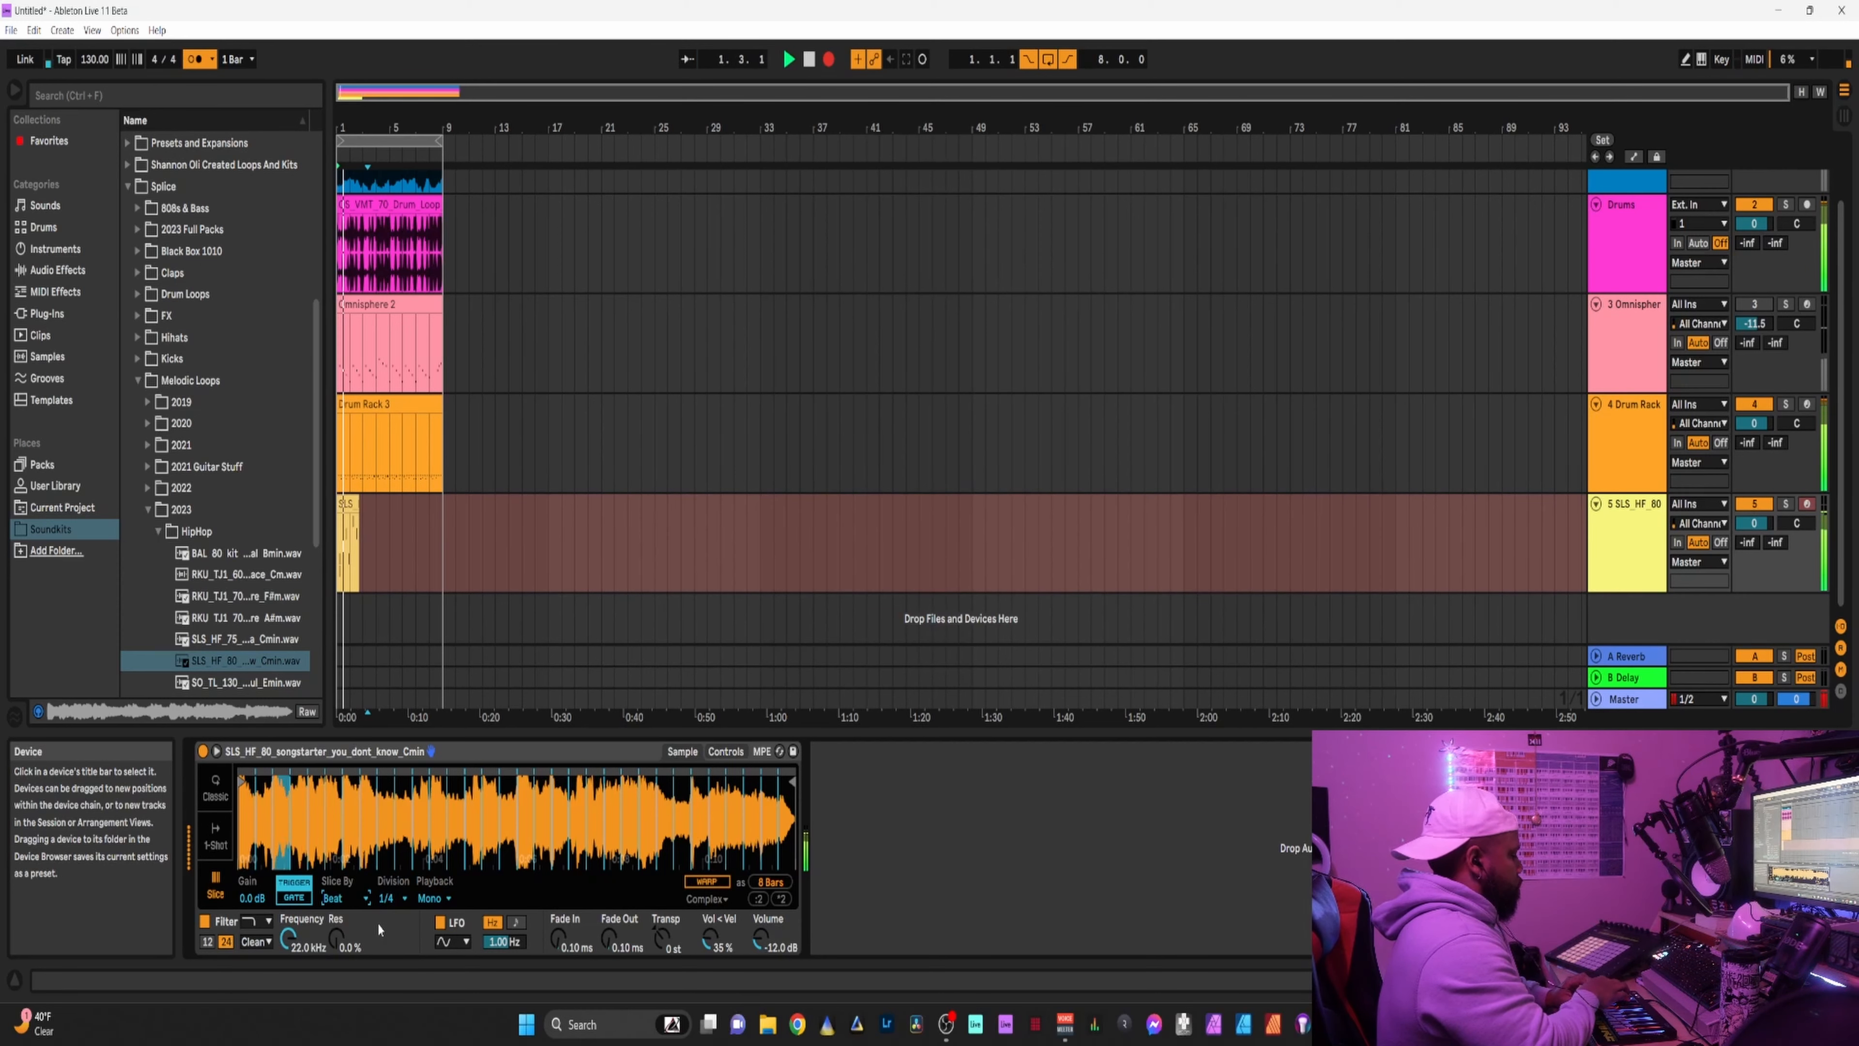
key("space")
key("ctrl+z")
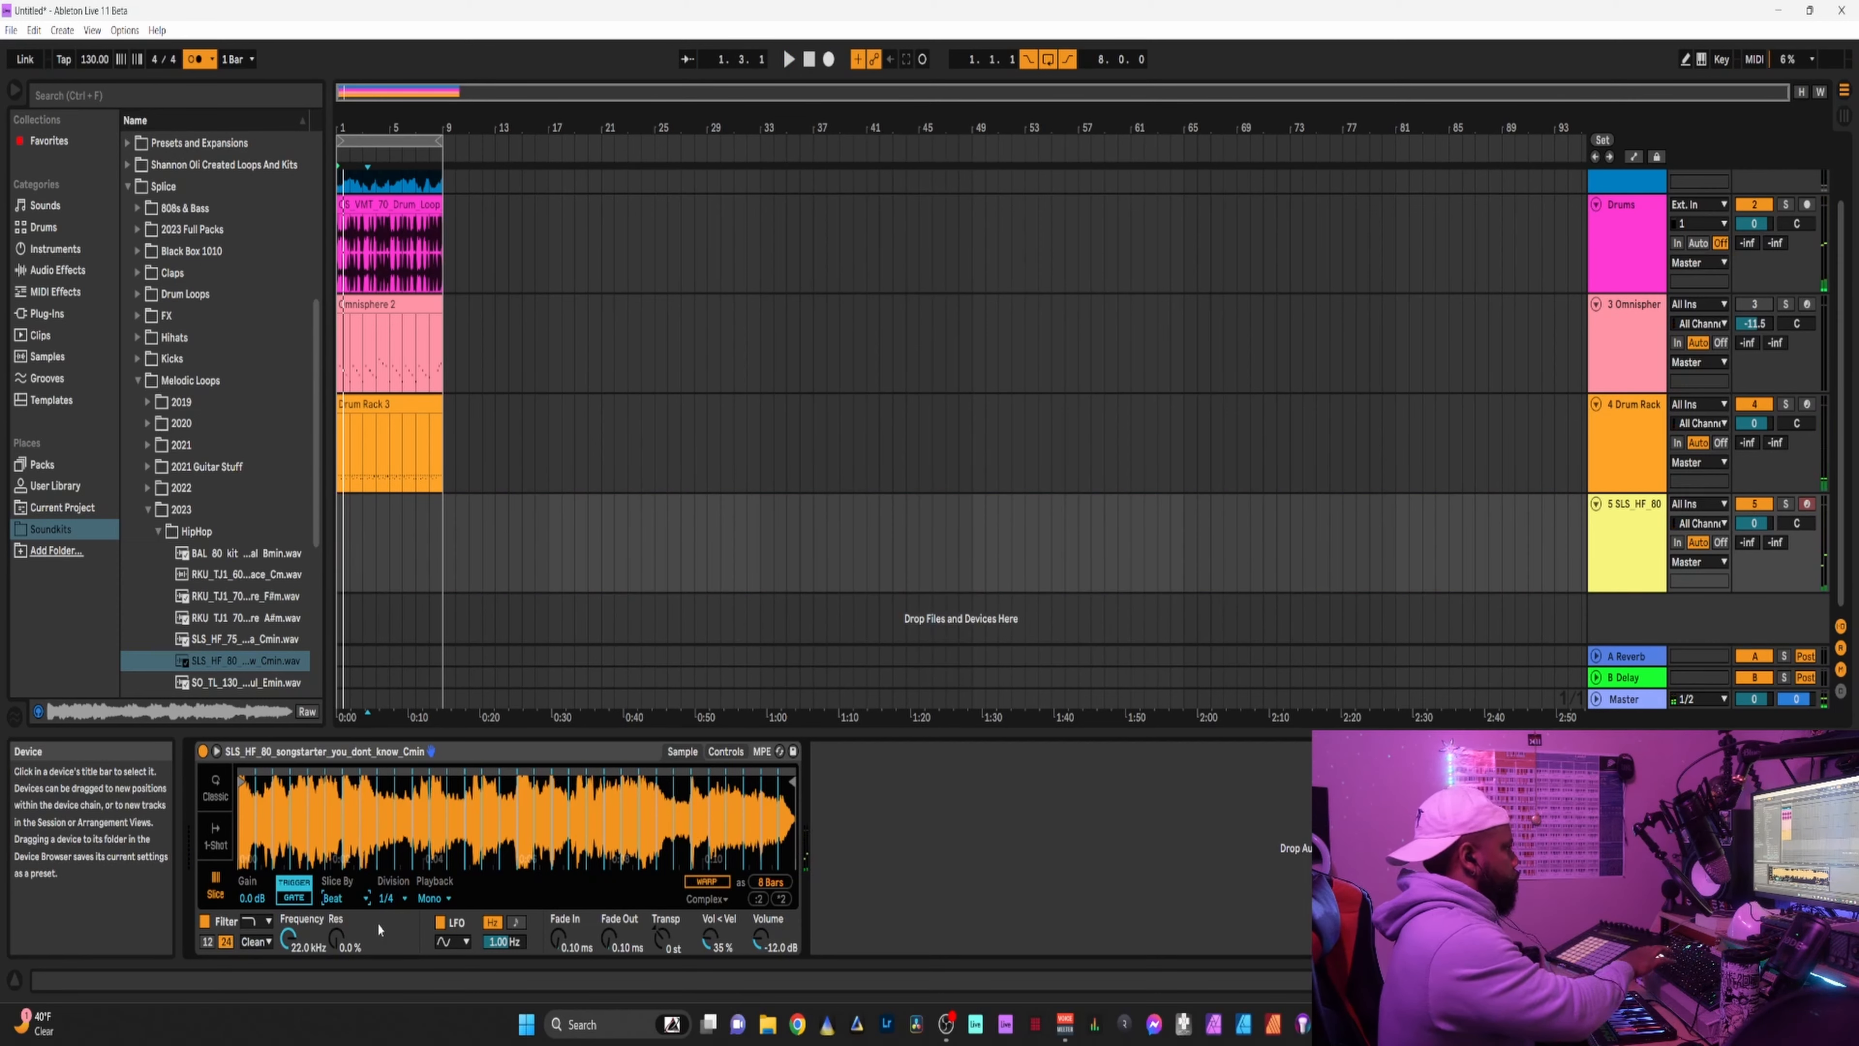
Set Simpler's beat slice division to 1/2.
left_click(406, 899)
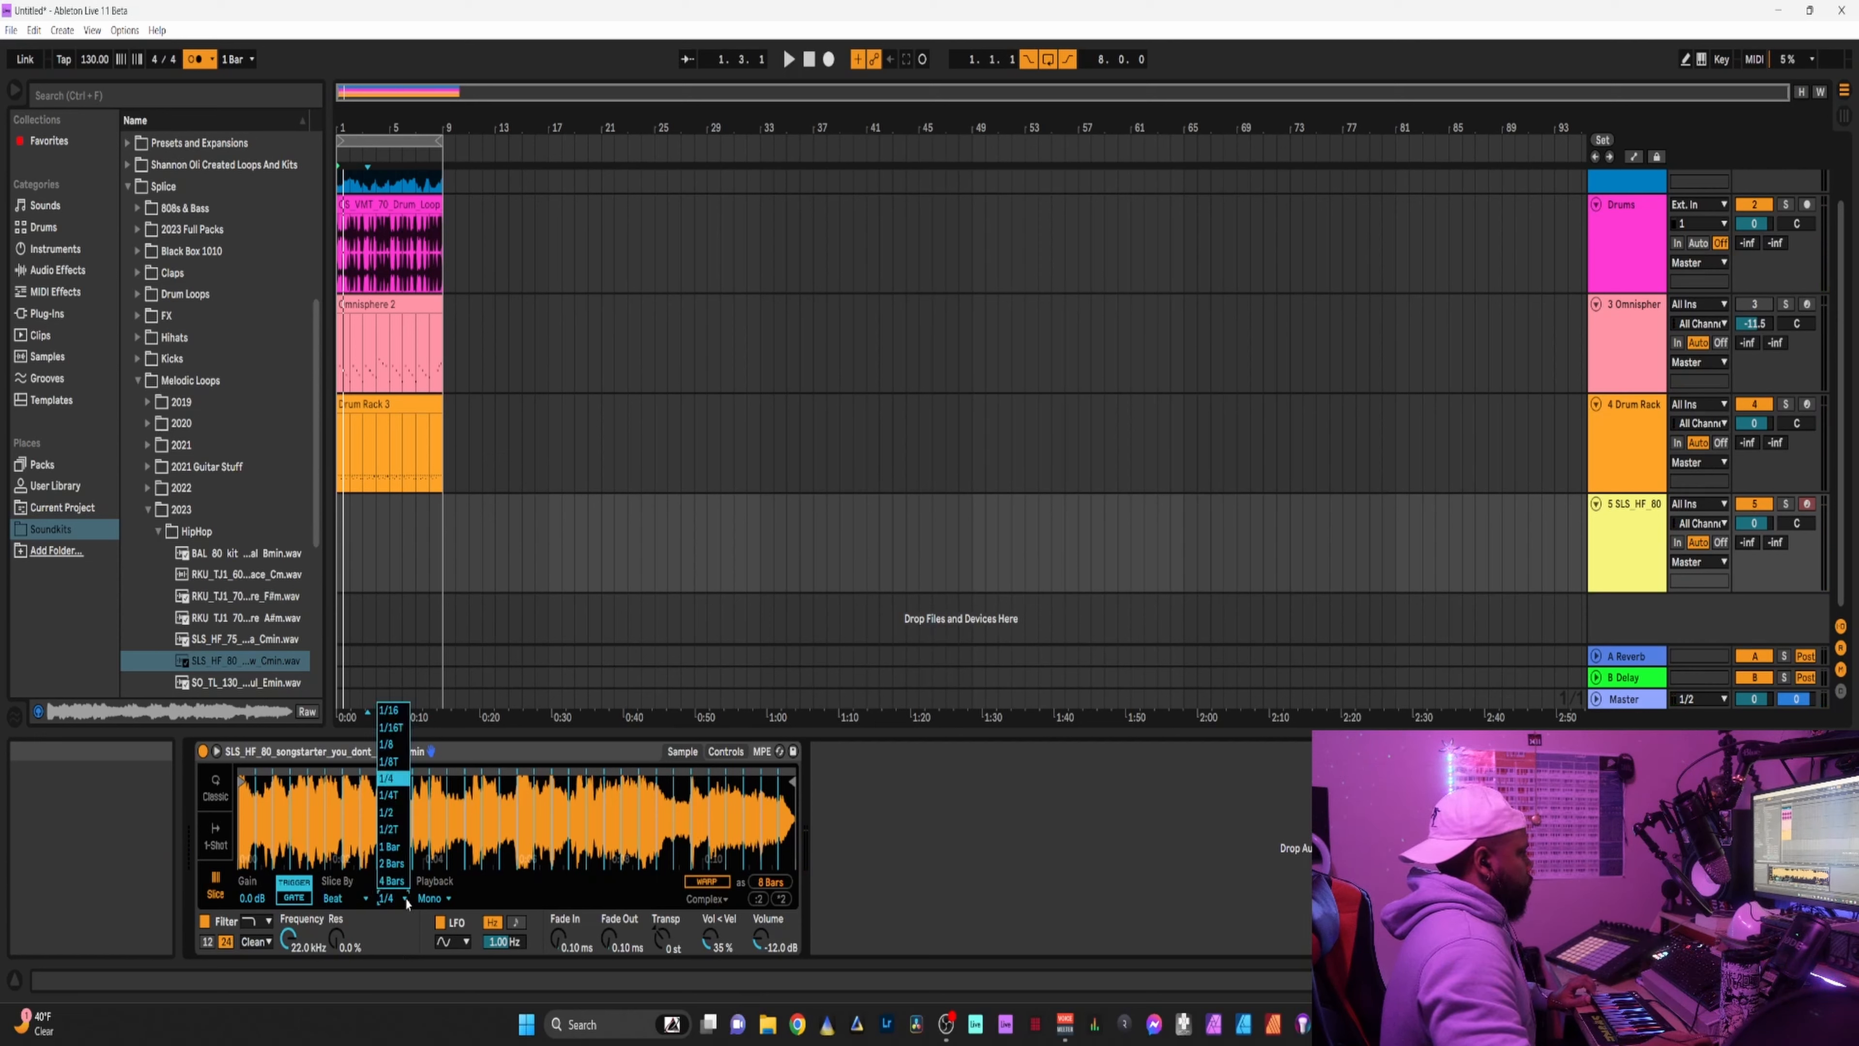
left_click(388, 813)
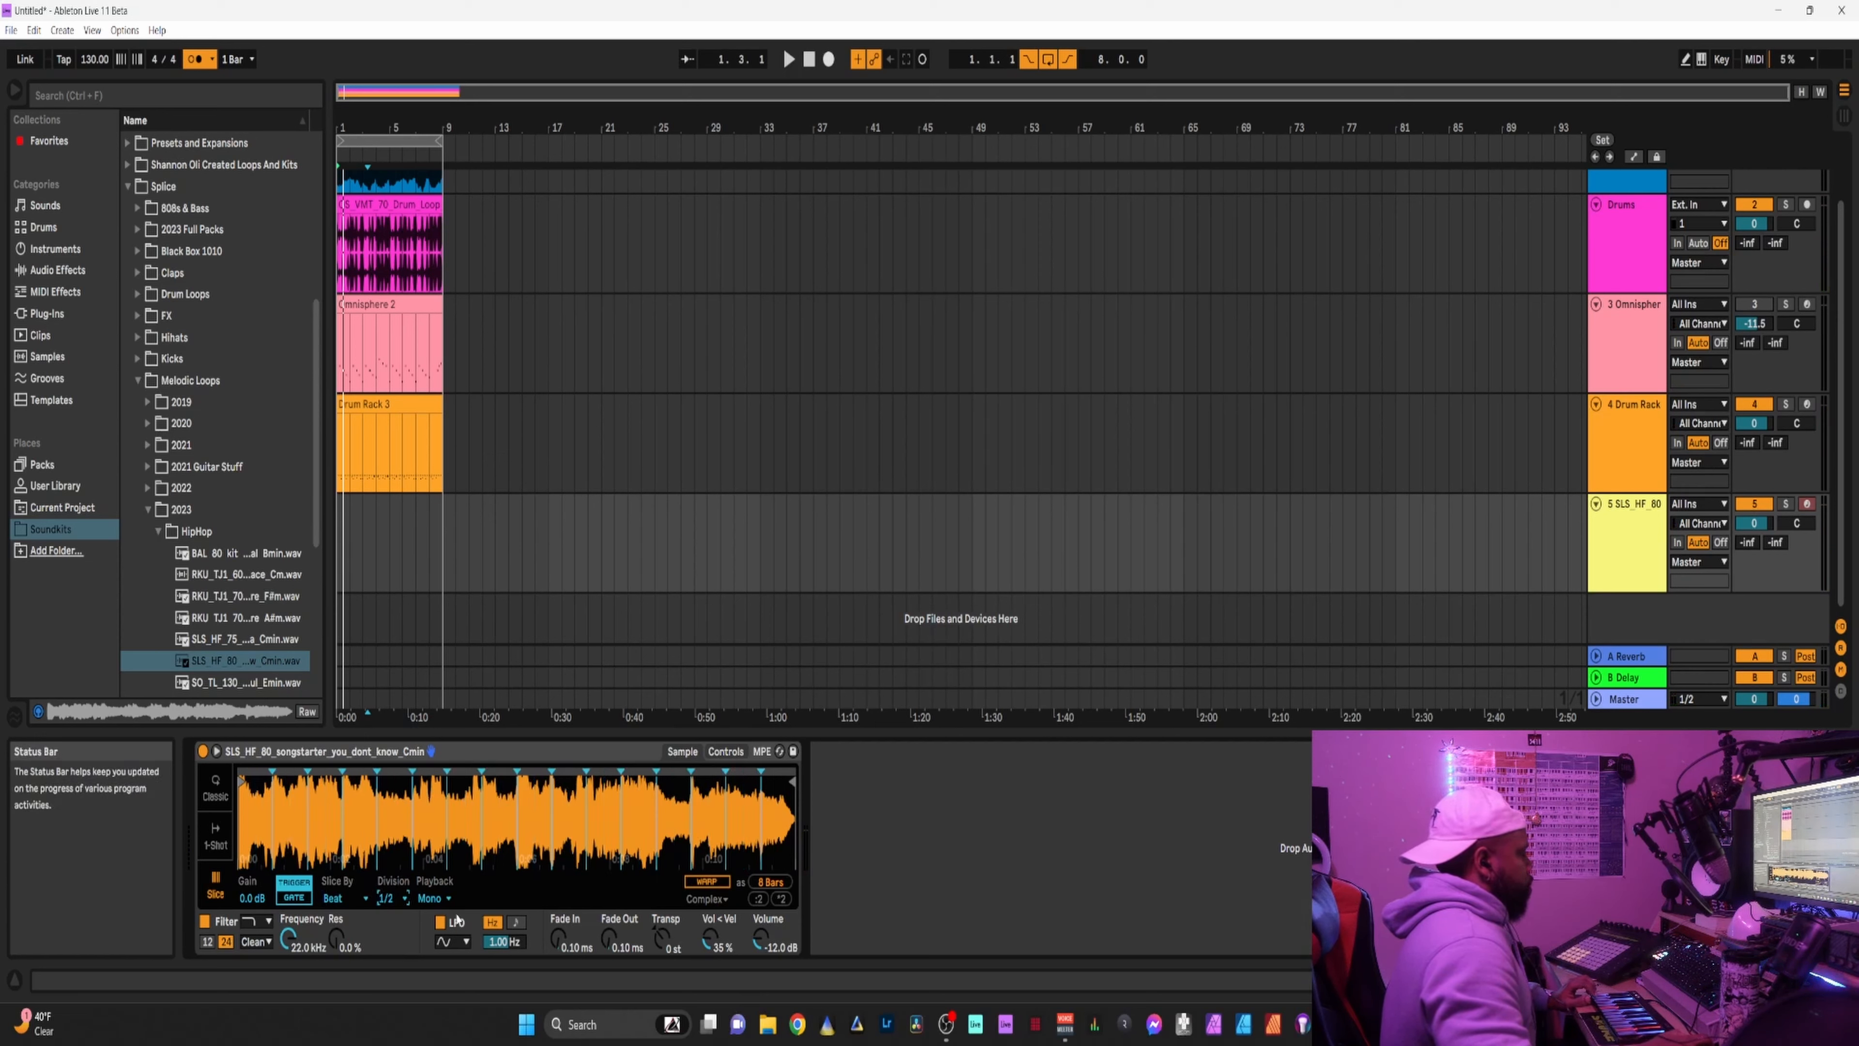
Record an eight-bar trial take with the 1/2-sliced loop, play it back briefly and delete the recorded clip.
key("F9")
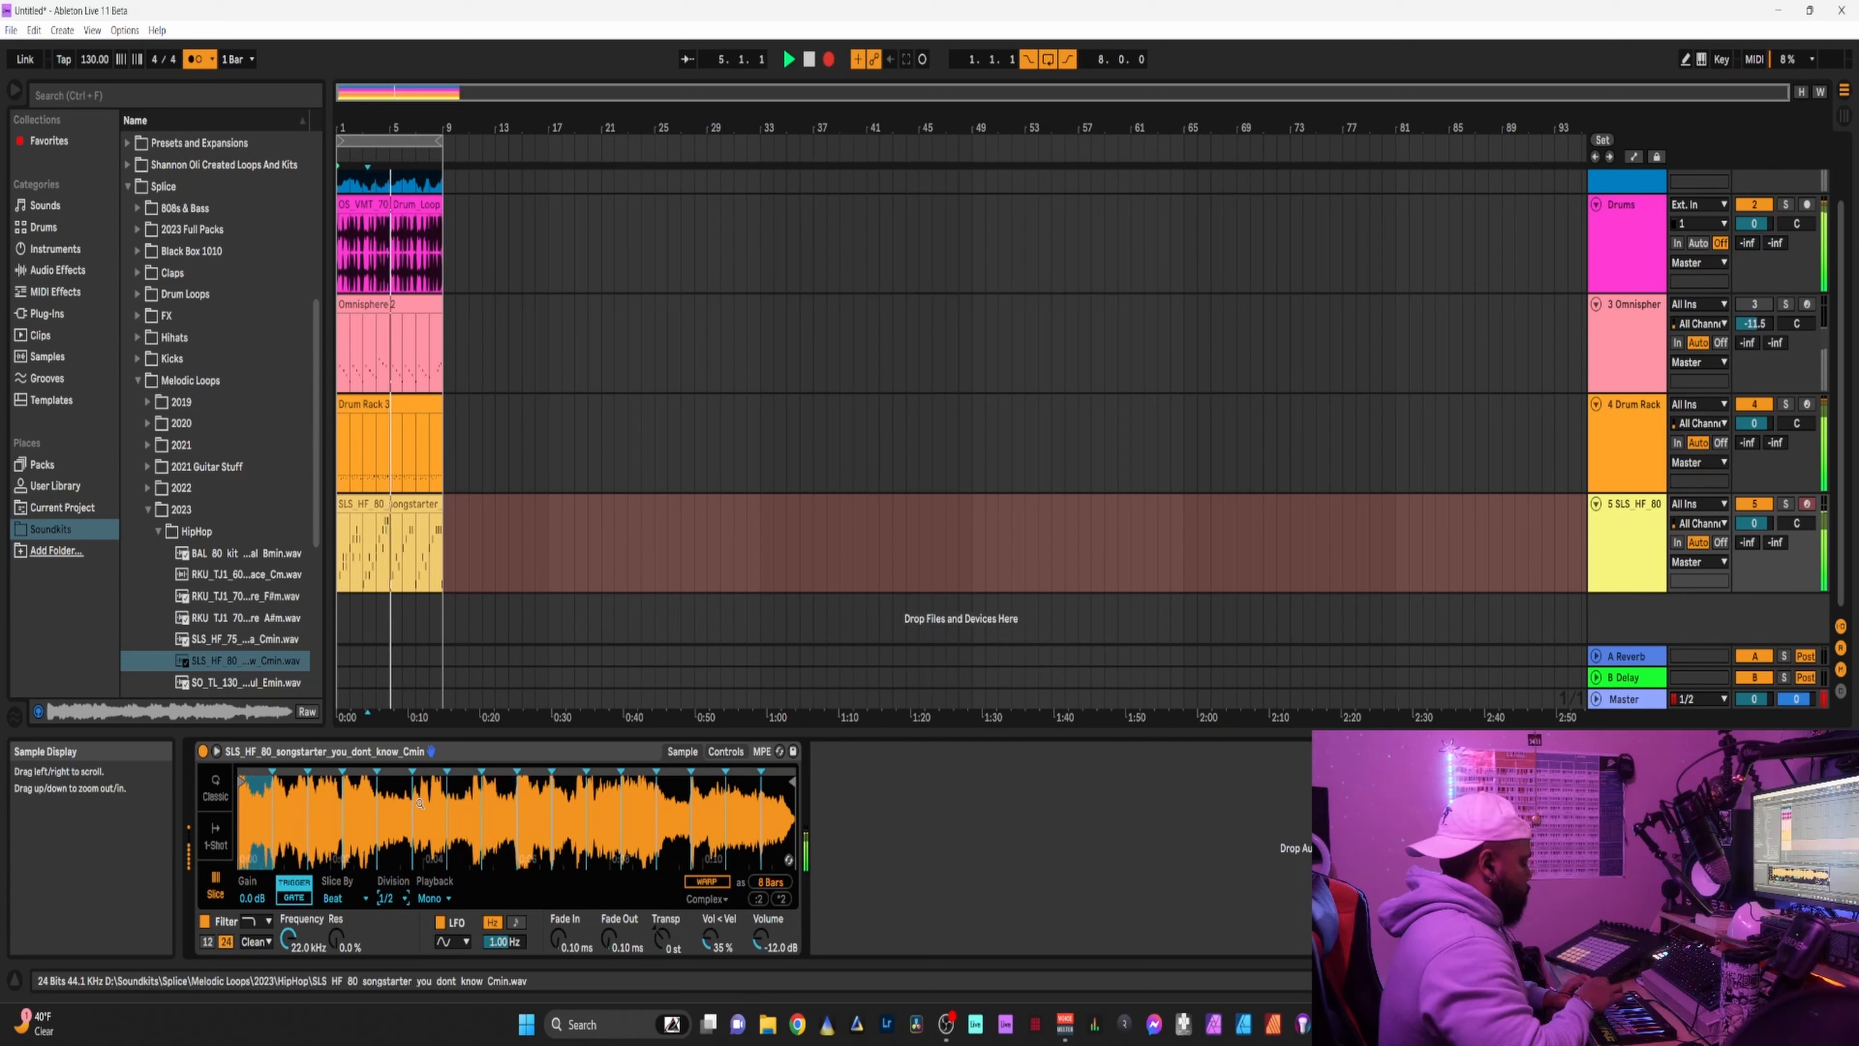
key("space")
key("space")
key("space")
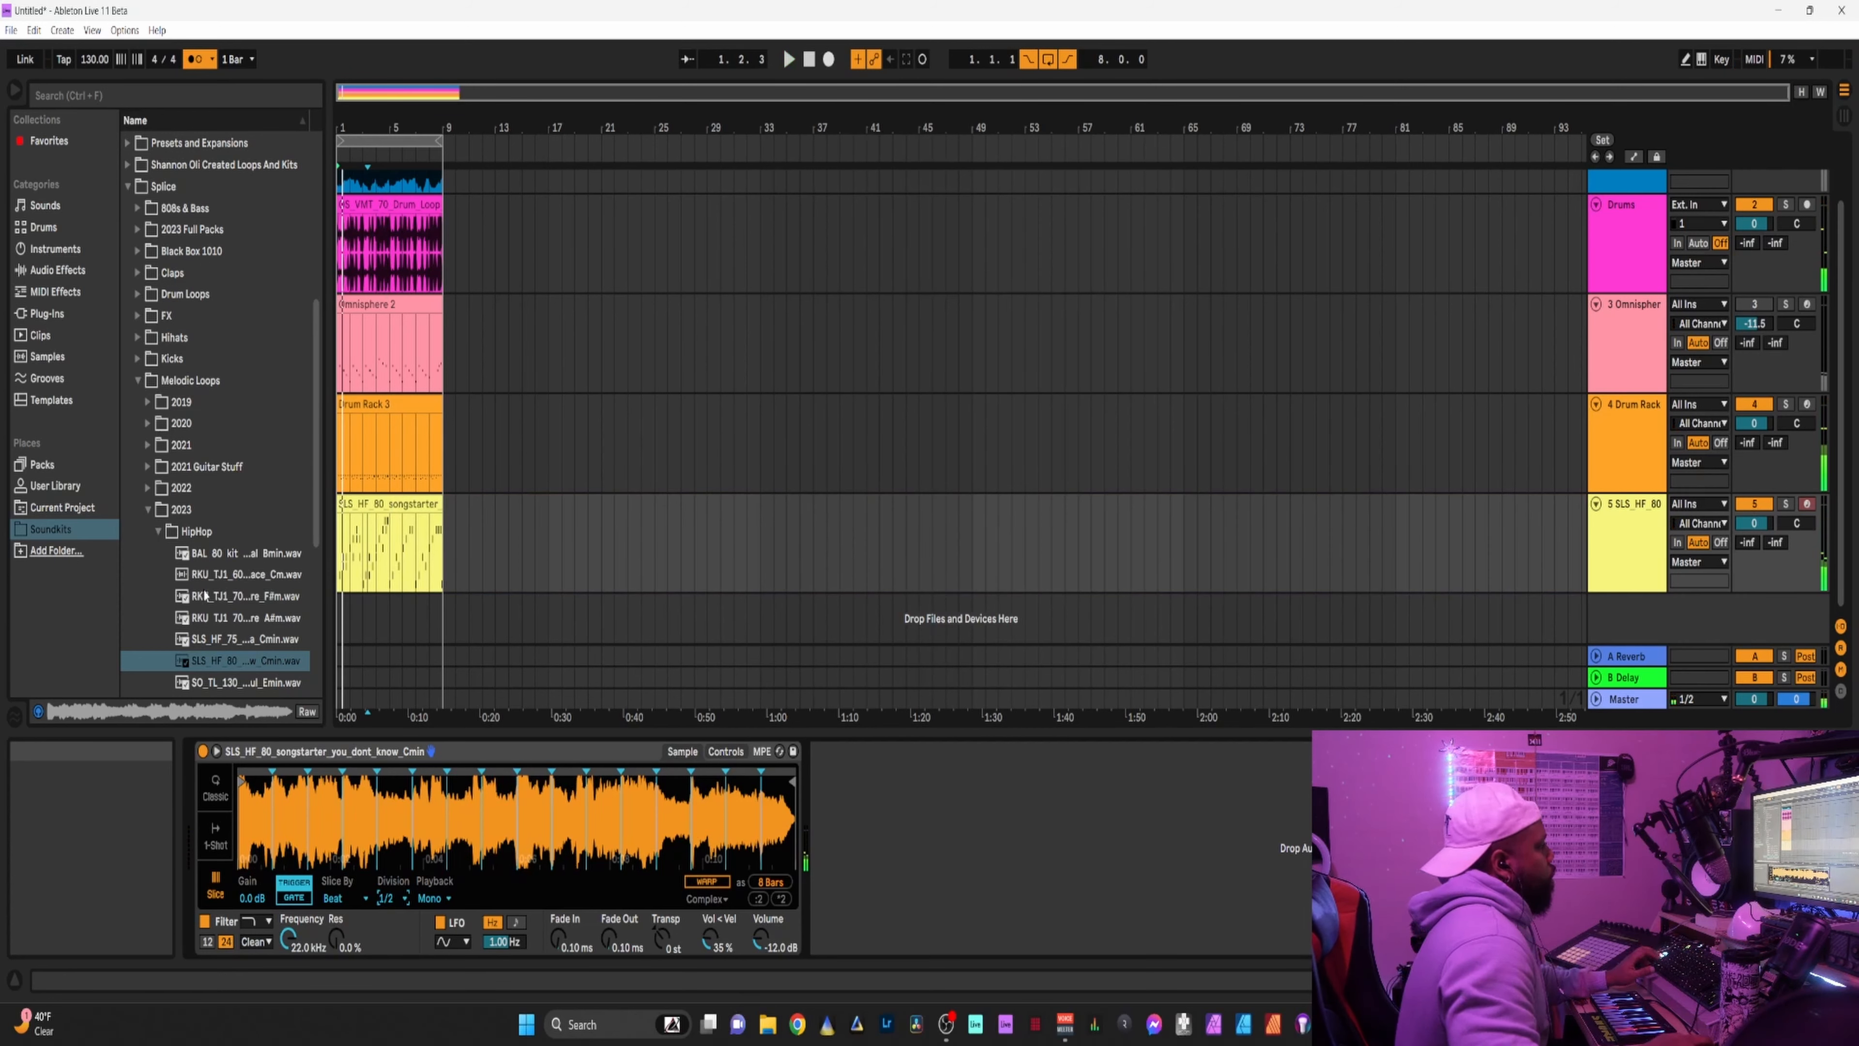
left_click(418, 502)
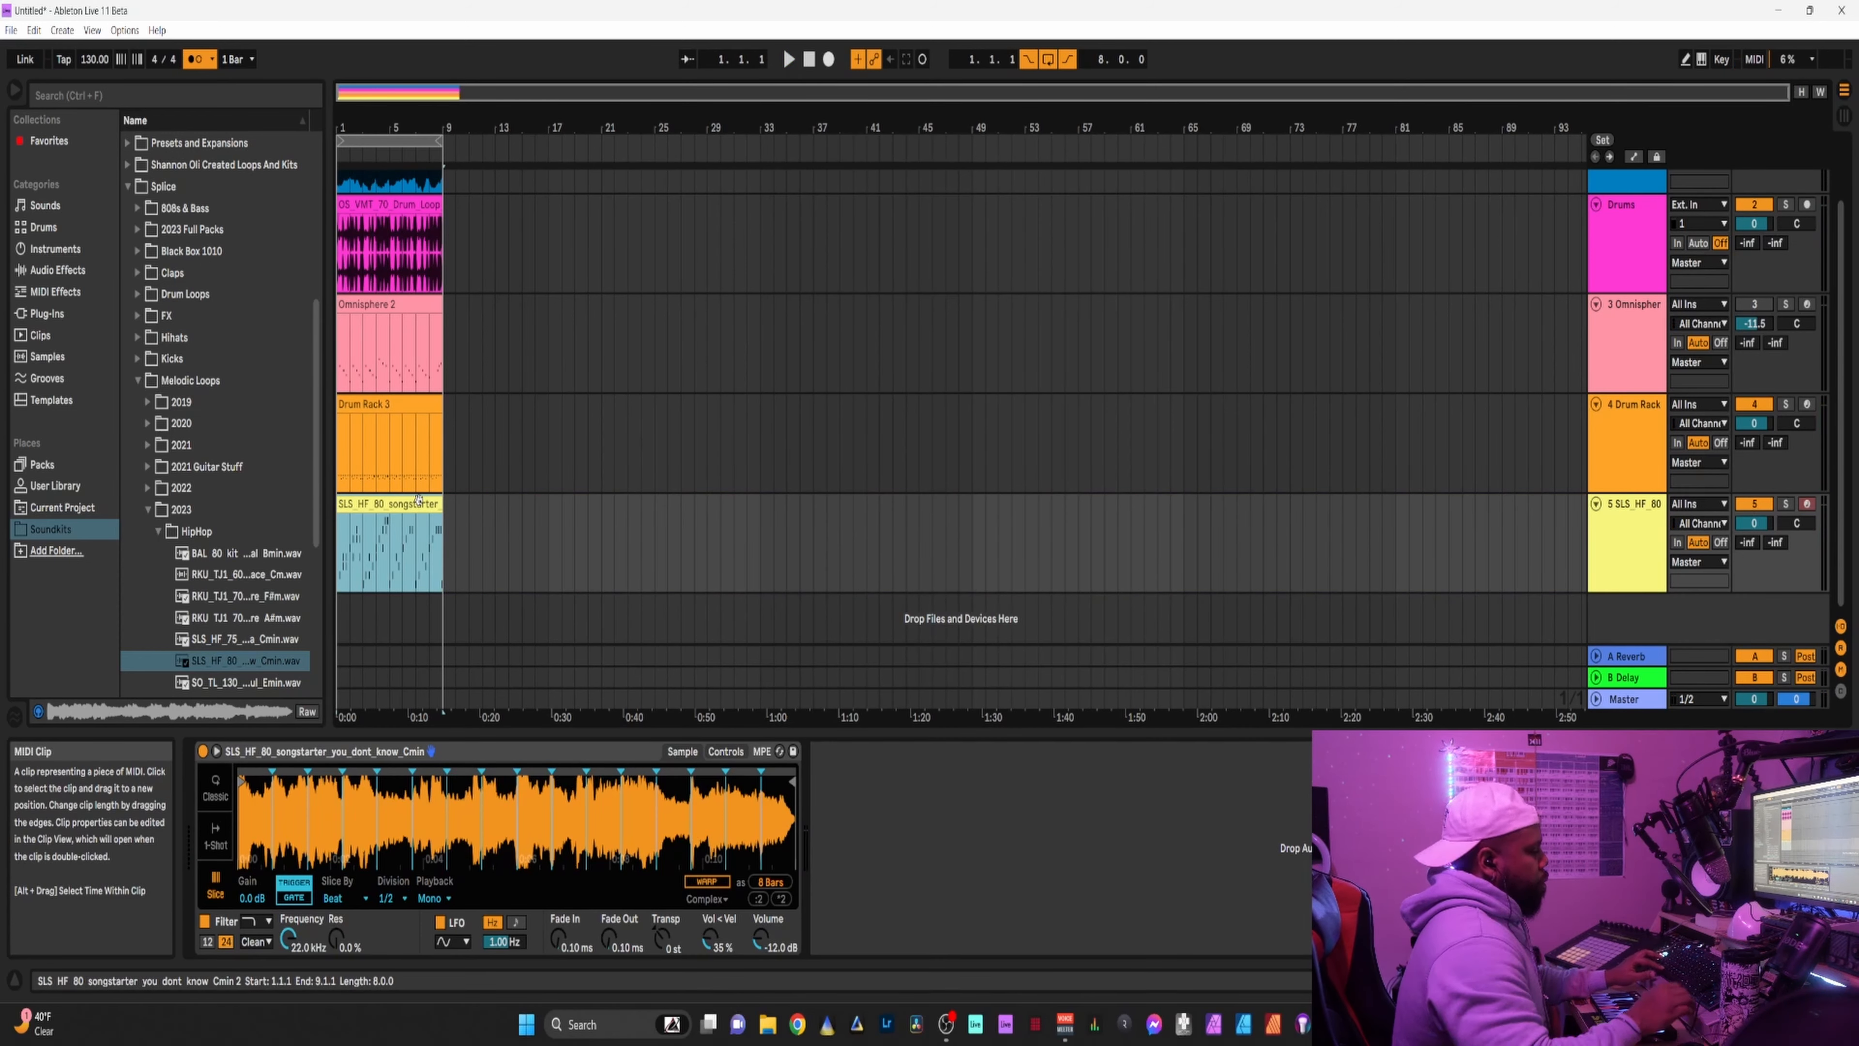
left_click(421, 505)
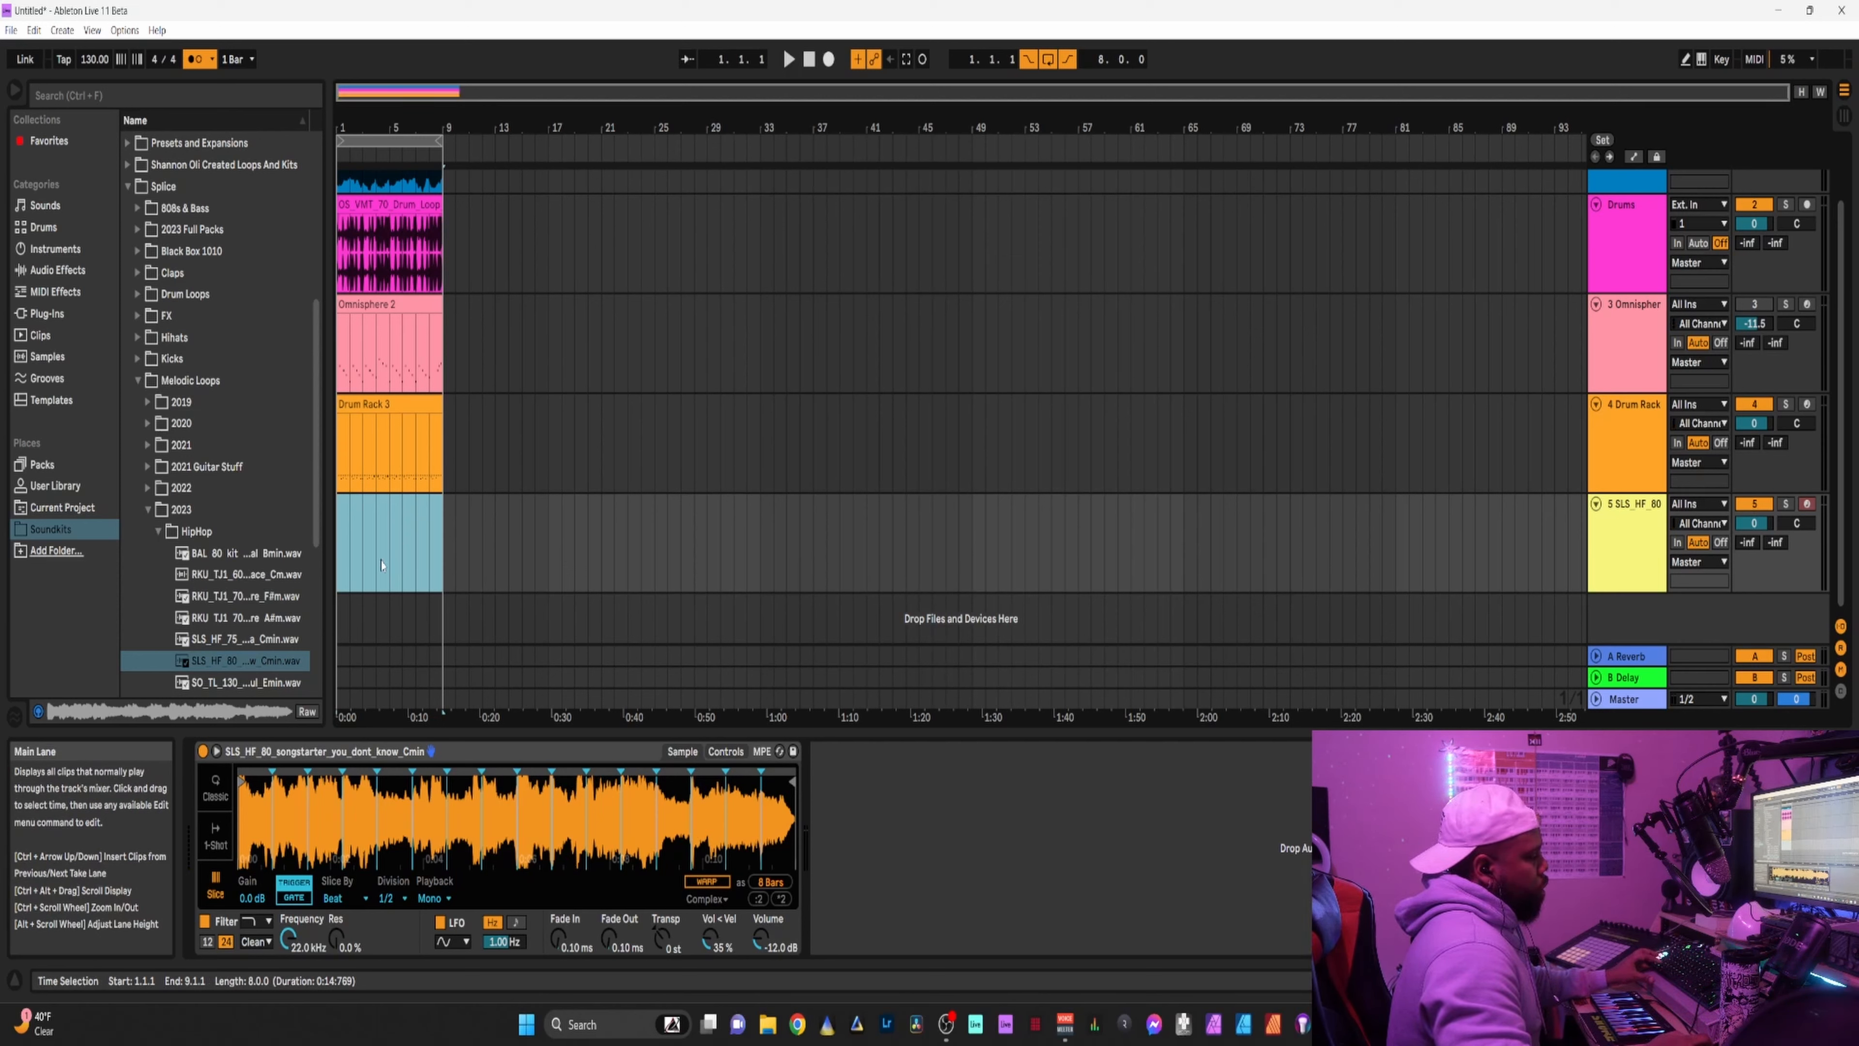
Record a new eight-bar MIDI clip on the sliced-loop track, quantize its notes and return to the full arrangement.
key("F9")
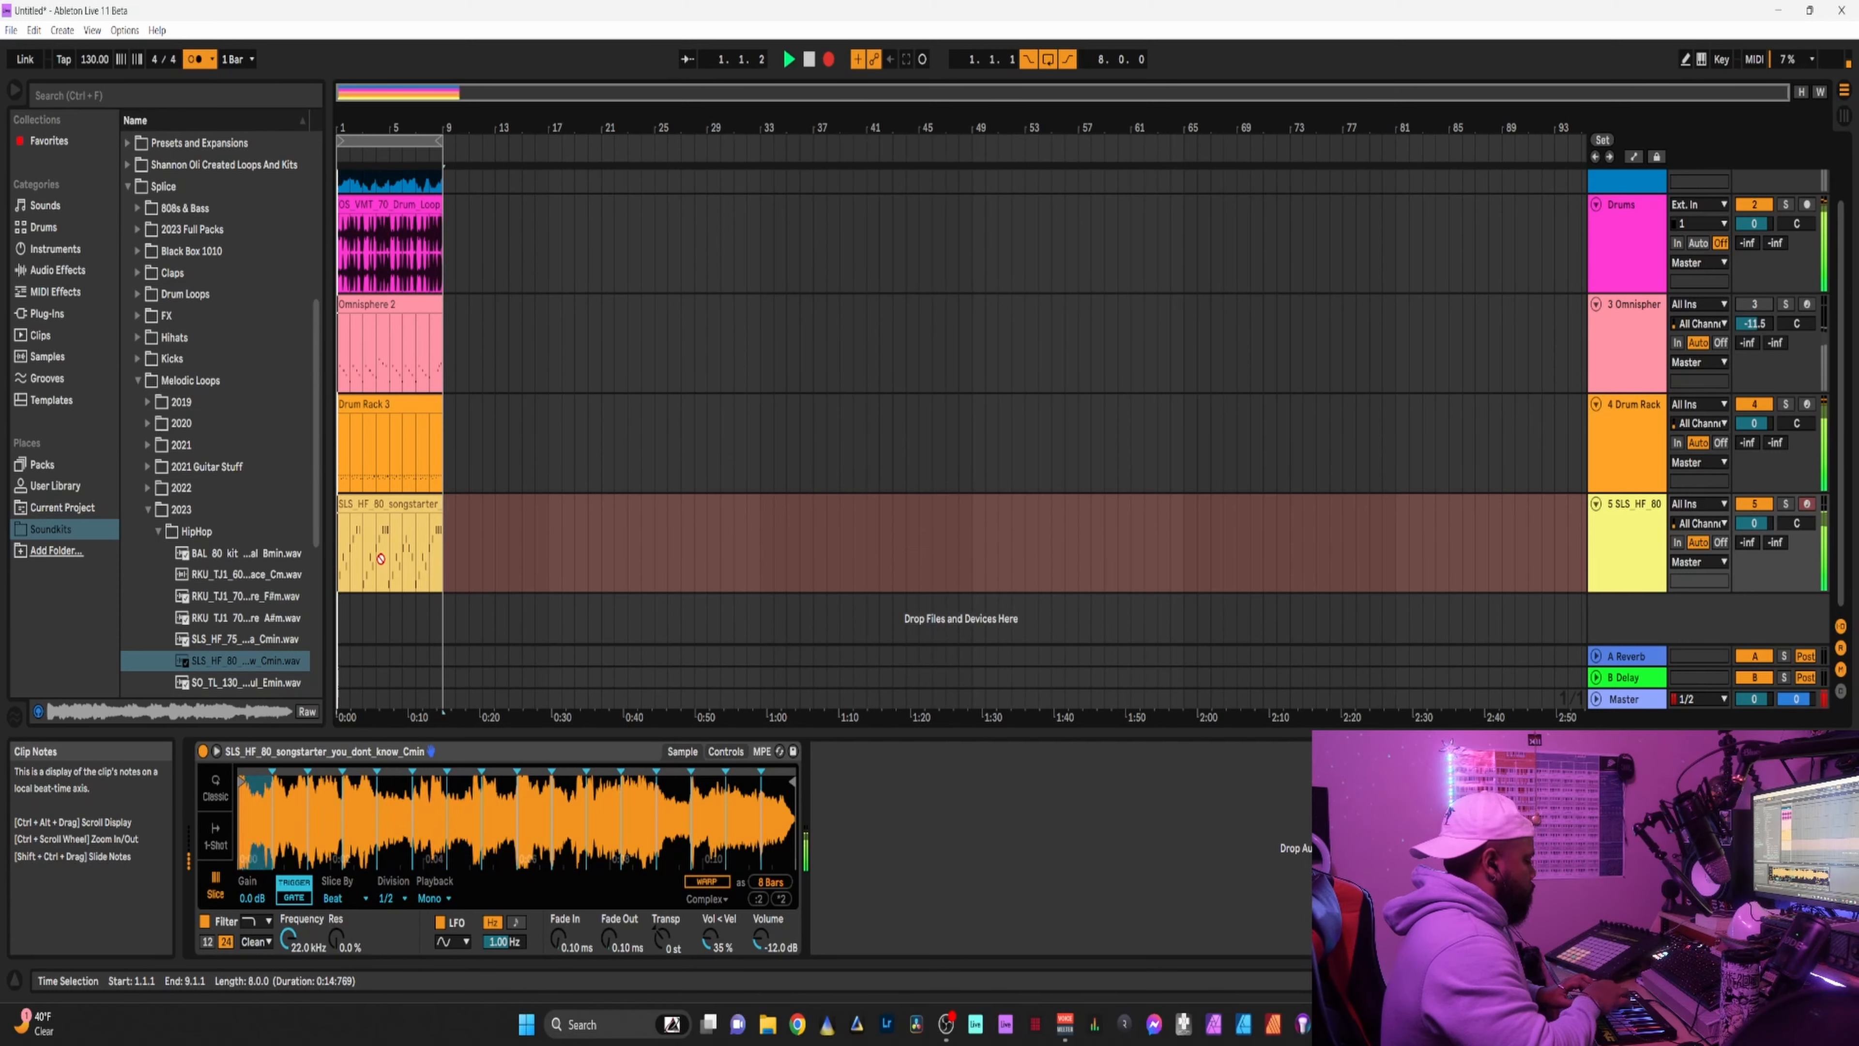
double_click(361, 535)
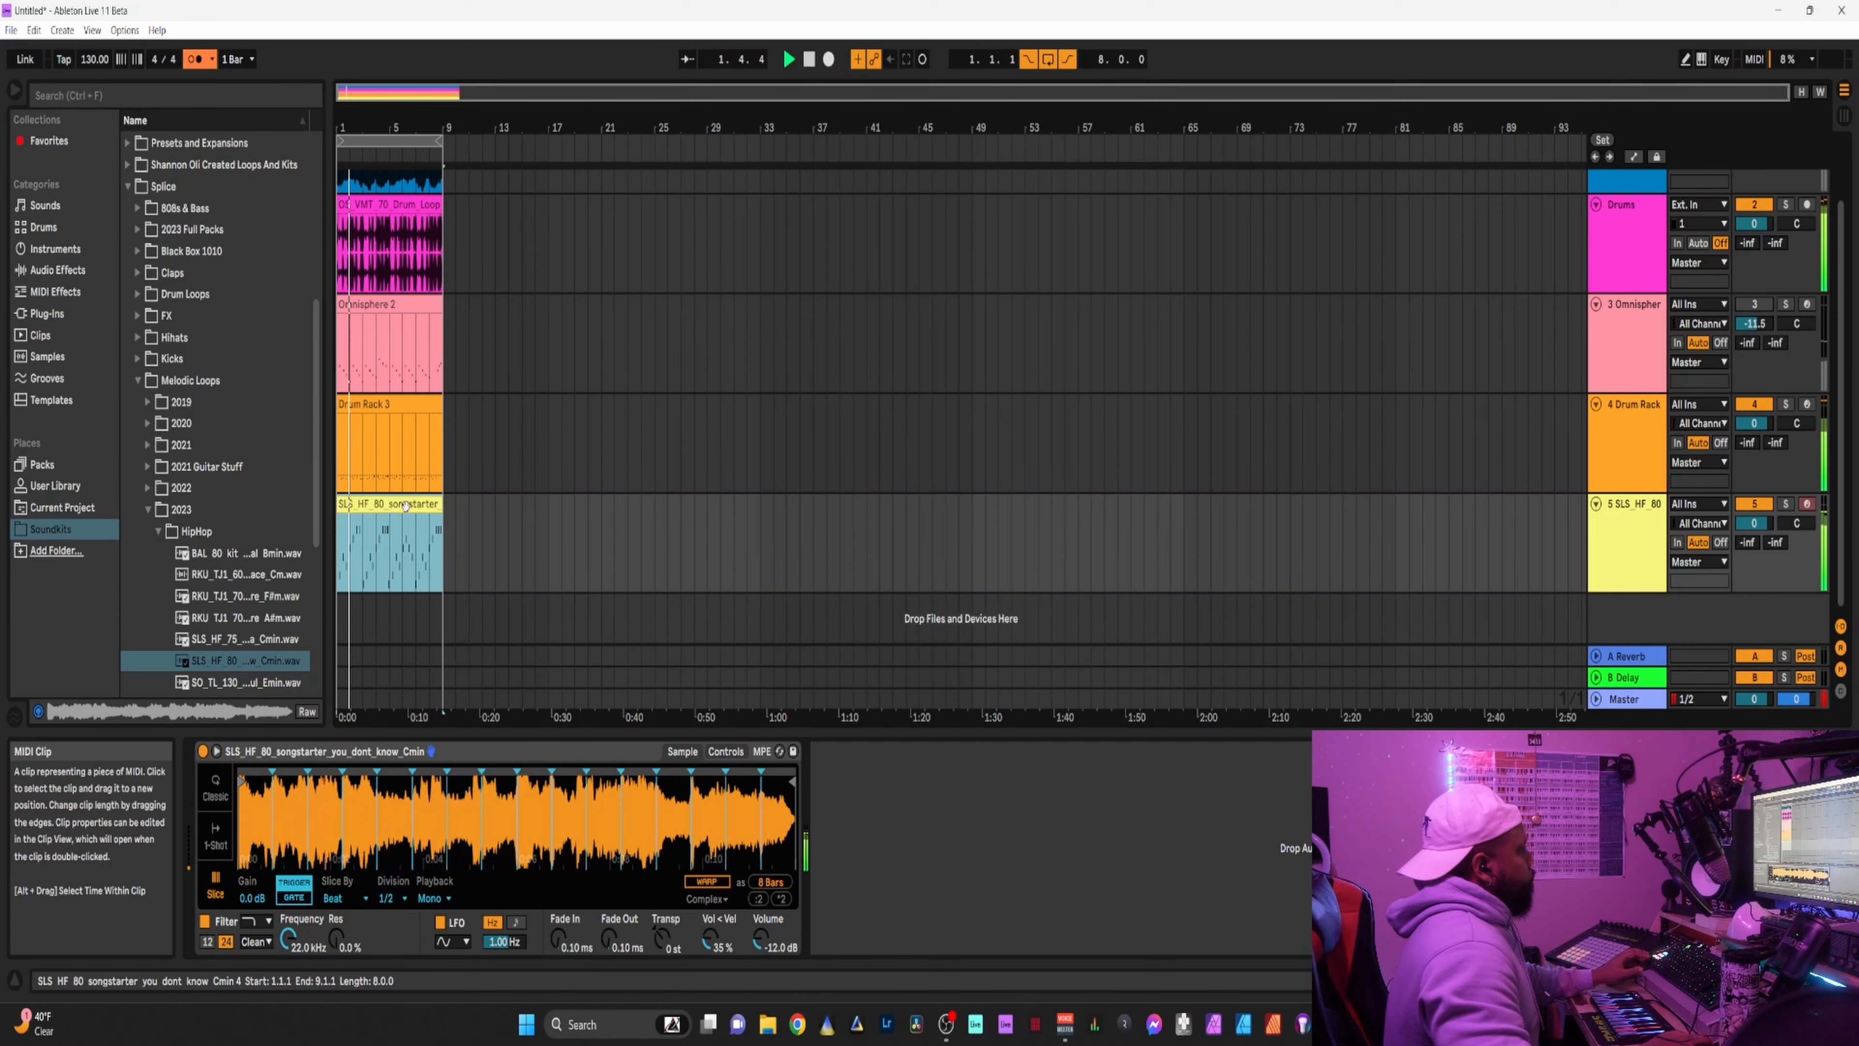
right_click(728, 567)
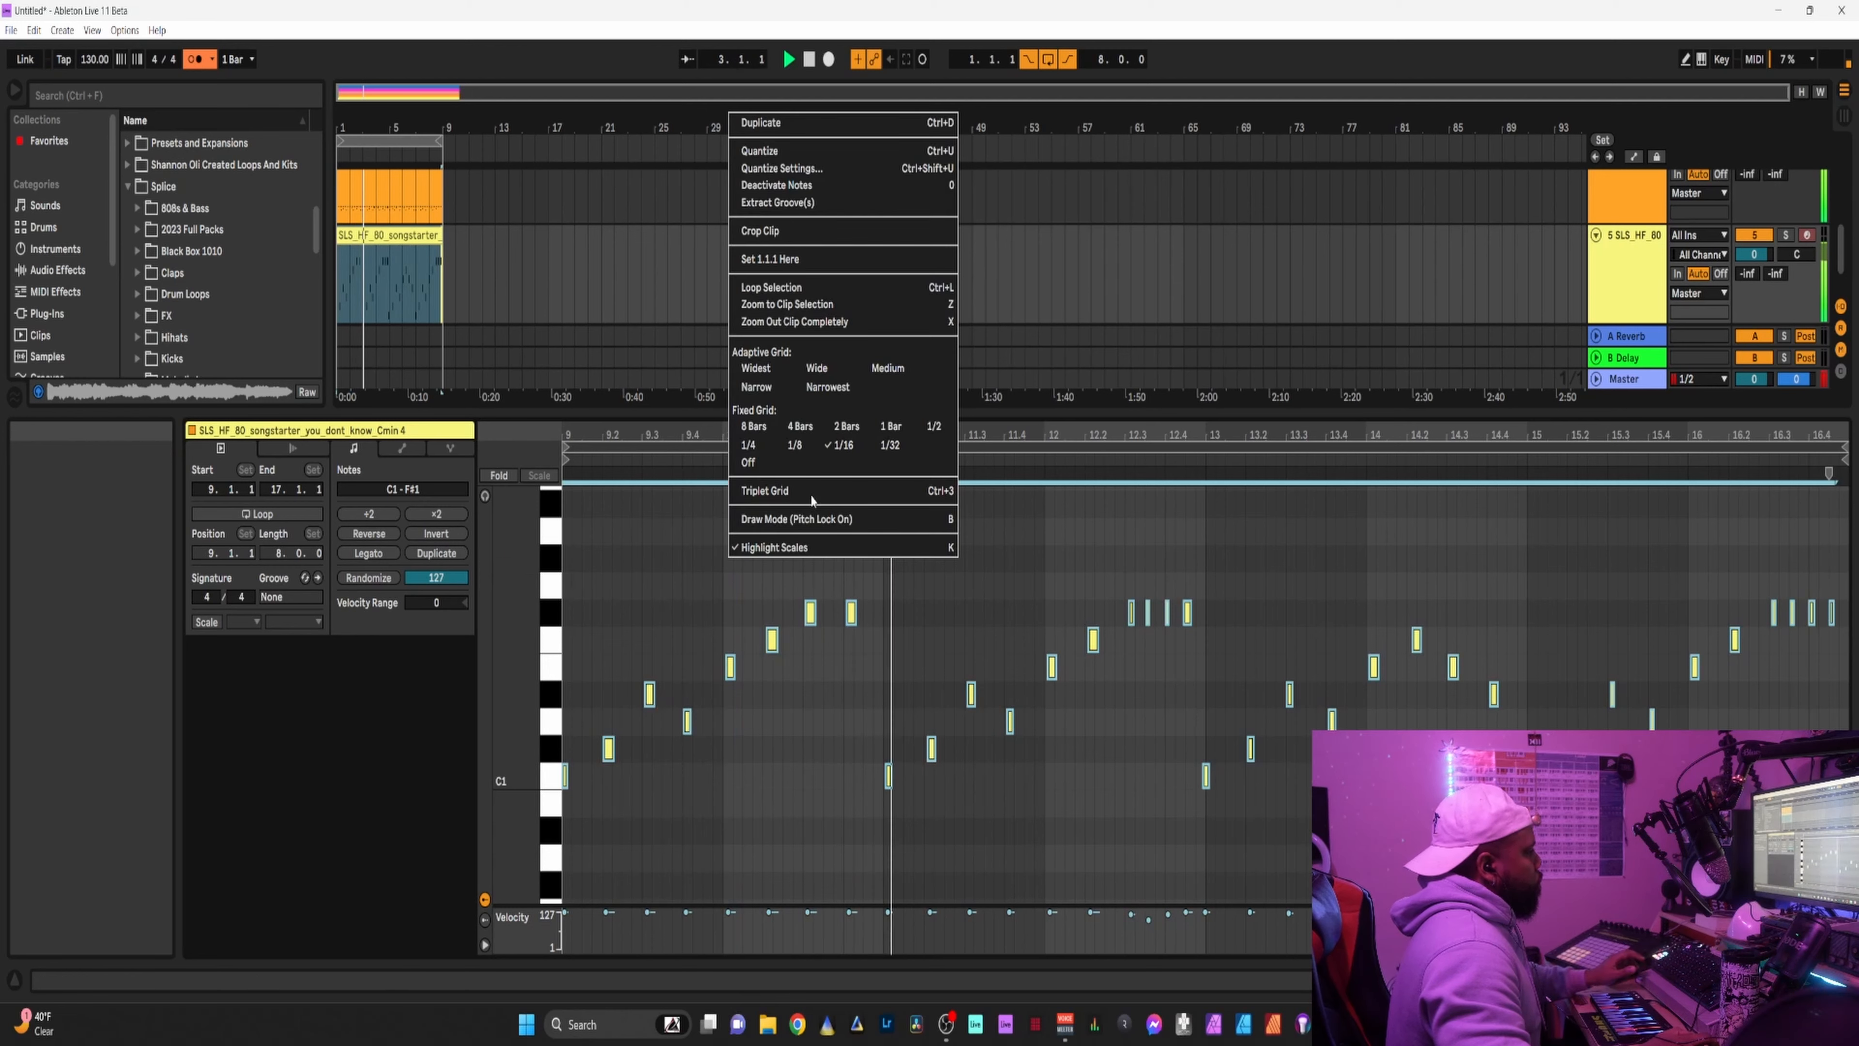
left_click(794, 154)
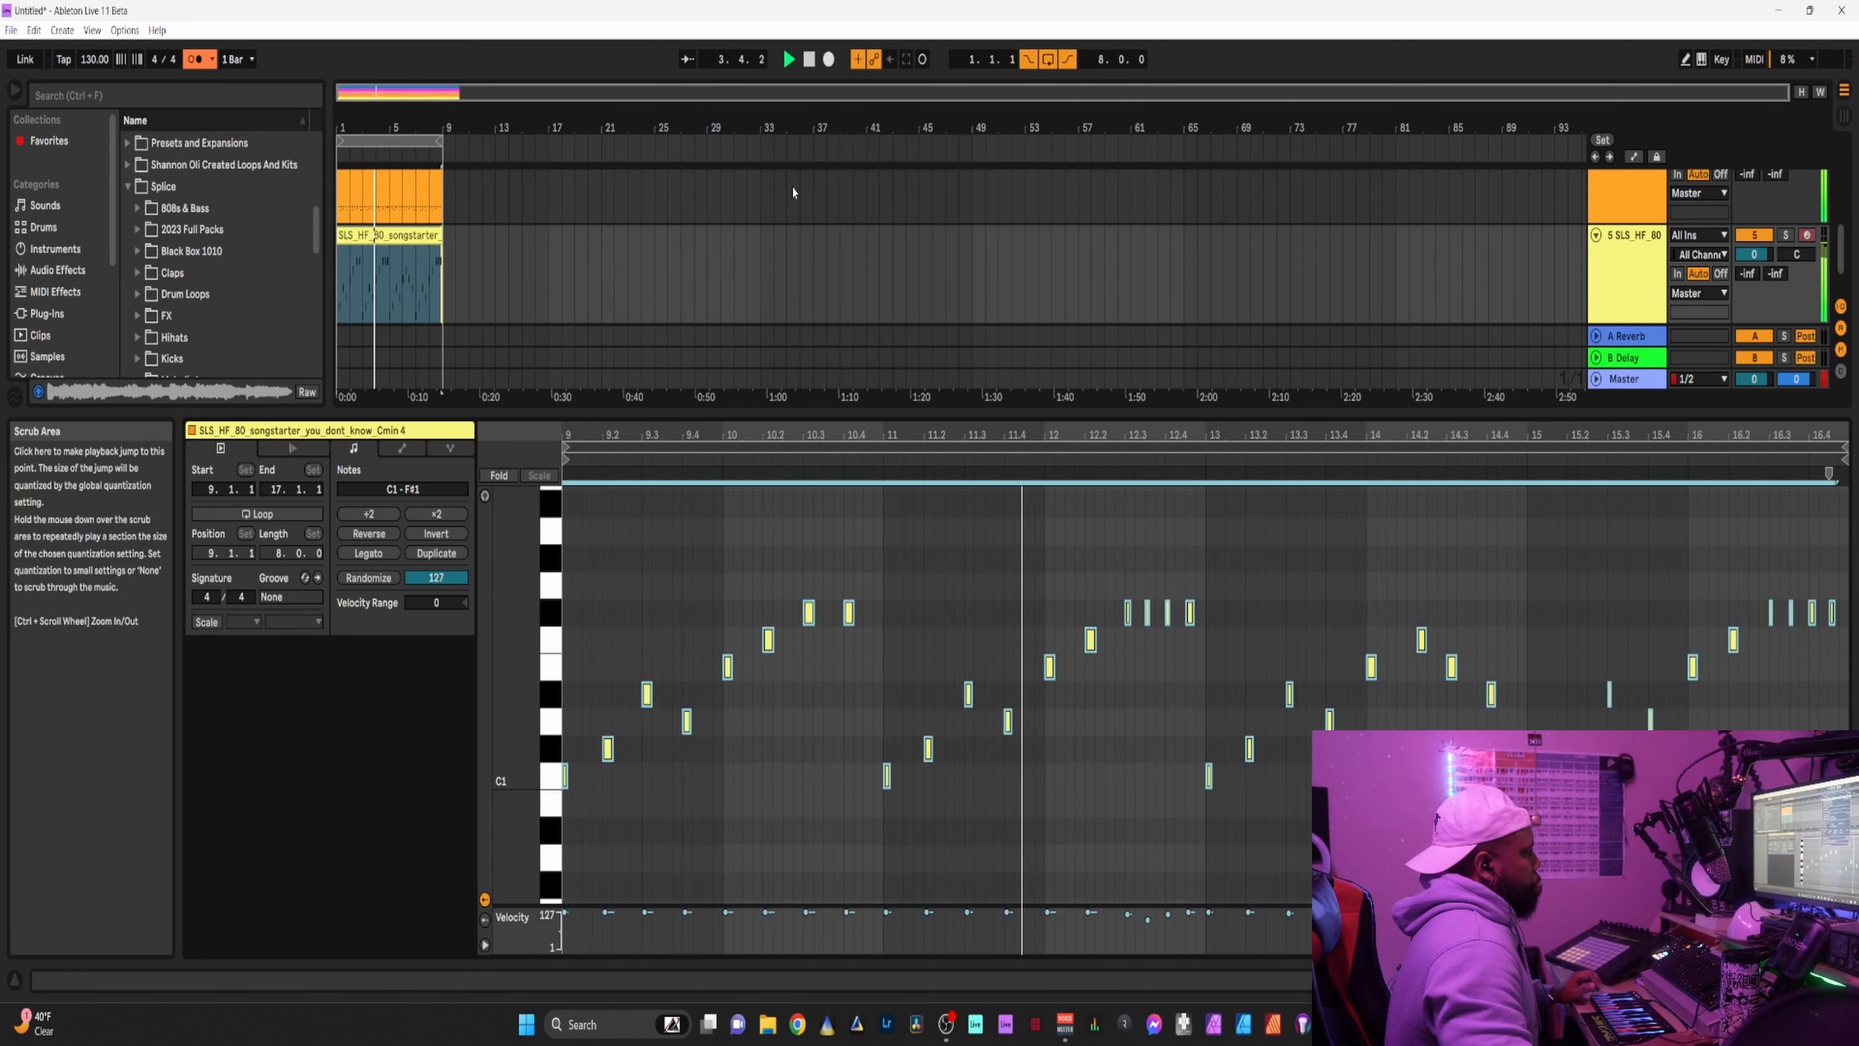
left_click(982, 562)
left_click_drag(1000, 410, 955, 574)
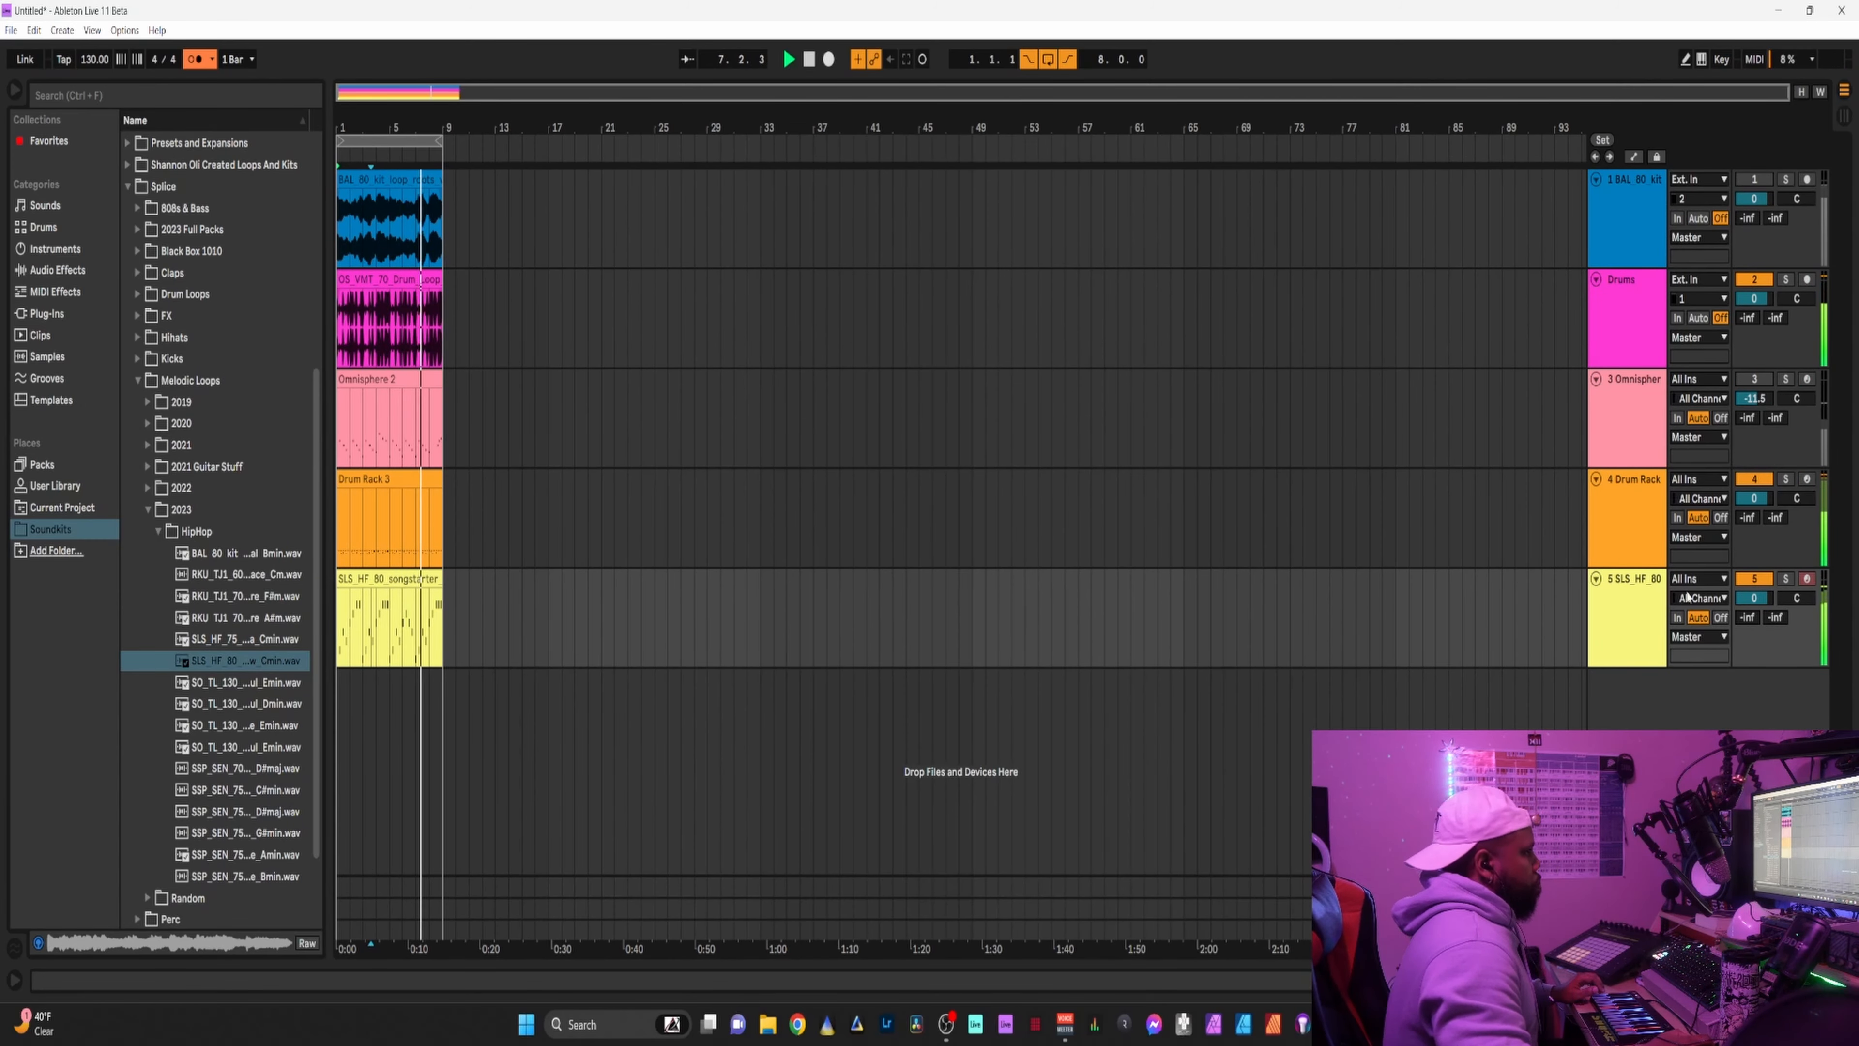
Pan the sliced-loop track to 15L while the beat plays, stop playback and select the track.
left_click_drag(1795, 598, 1795, 620)
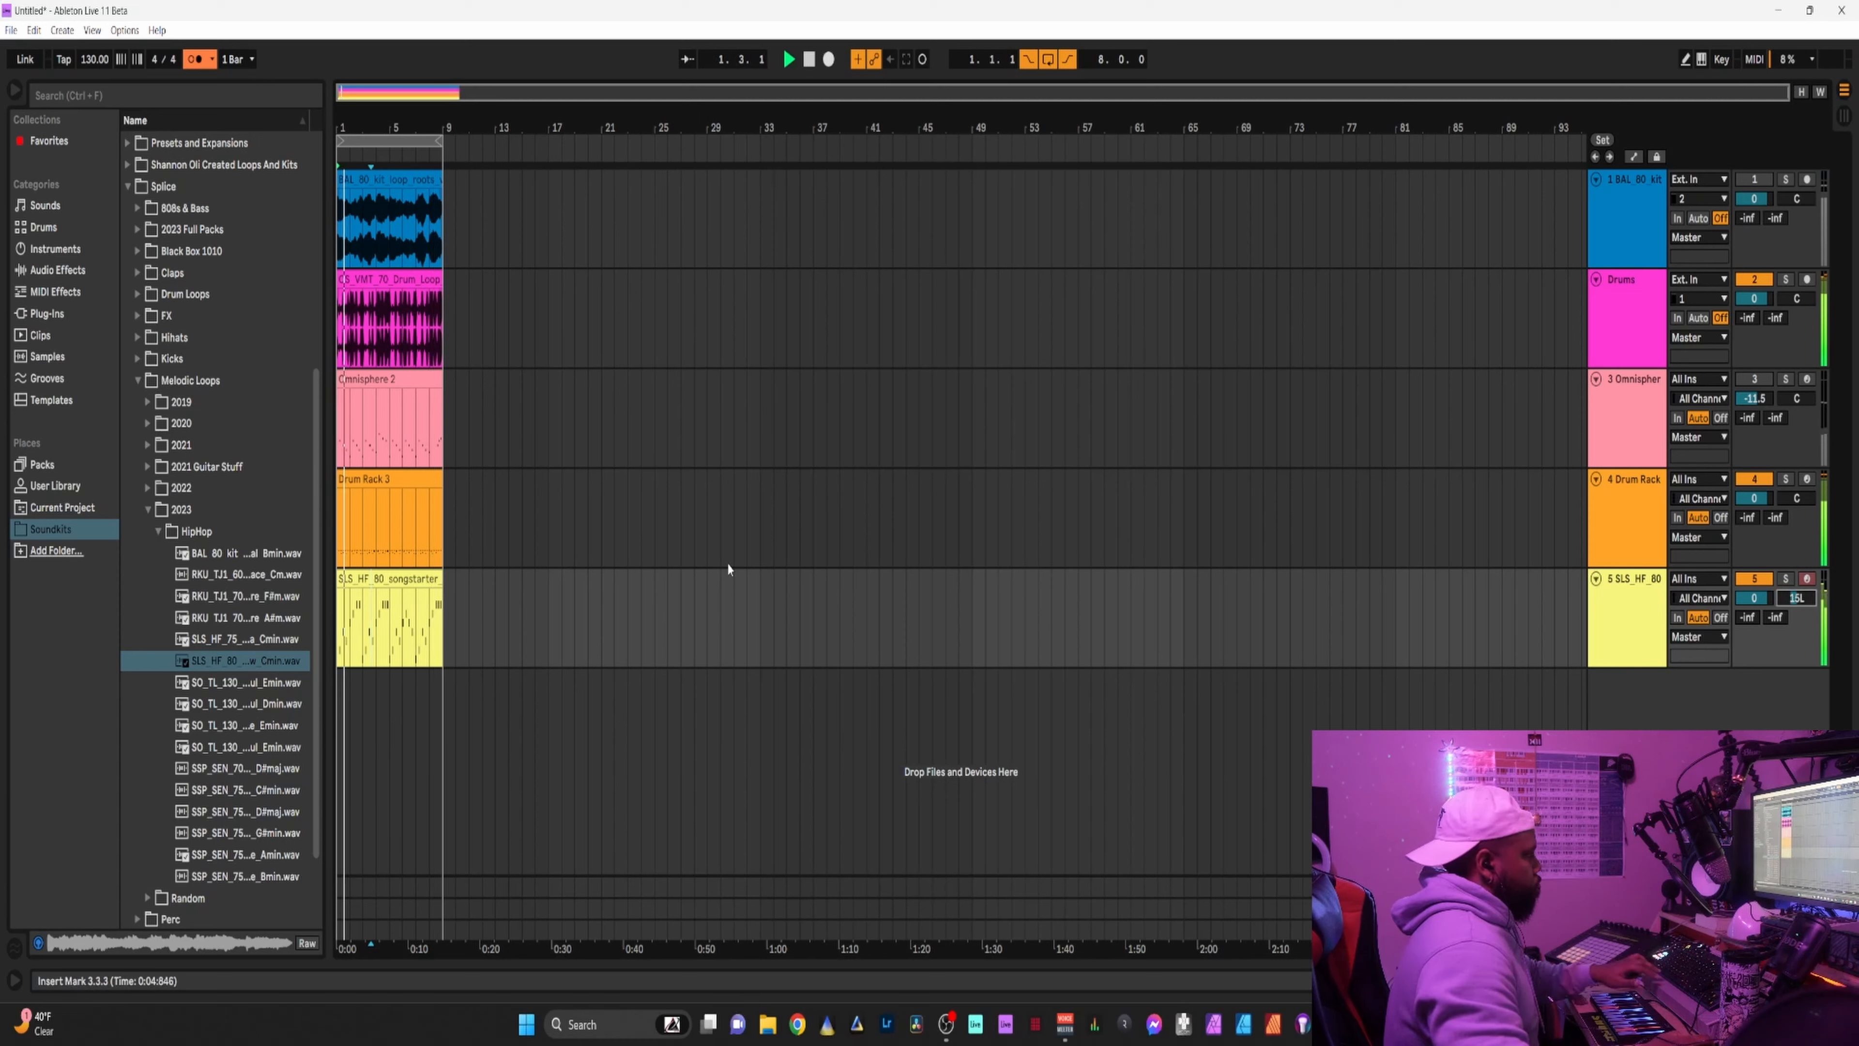
key("space")
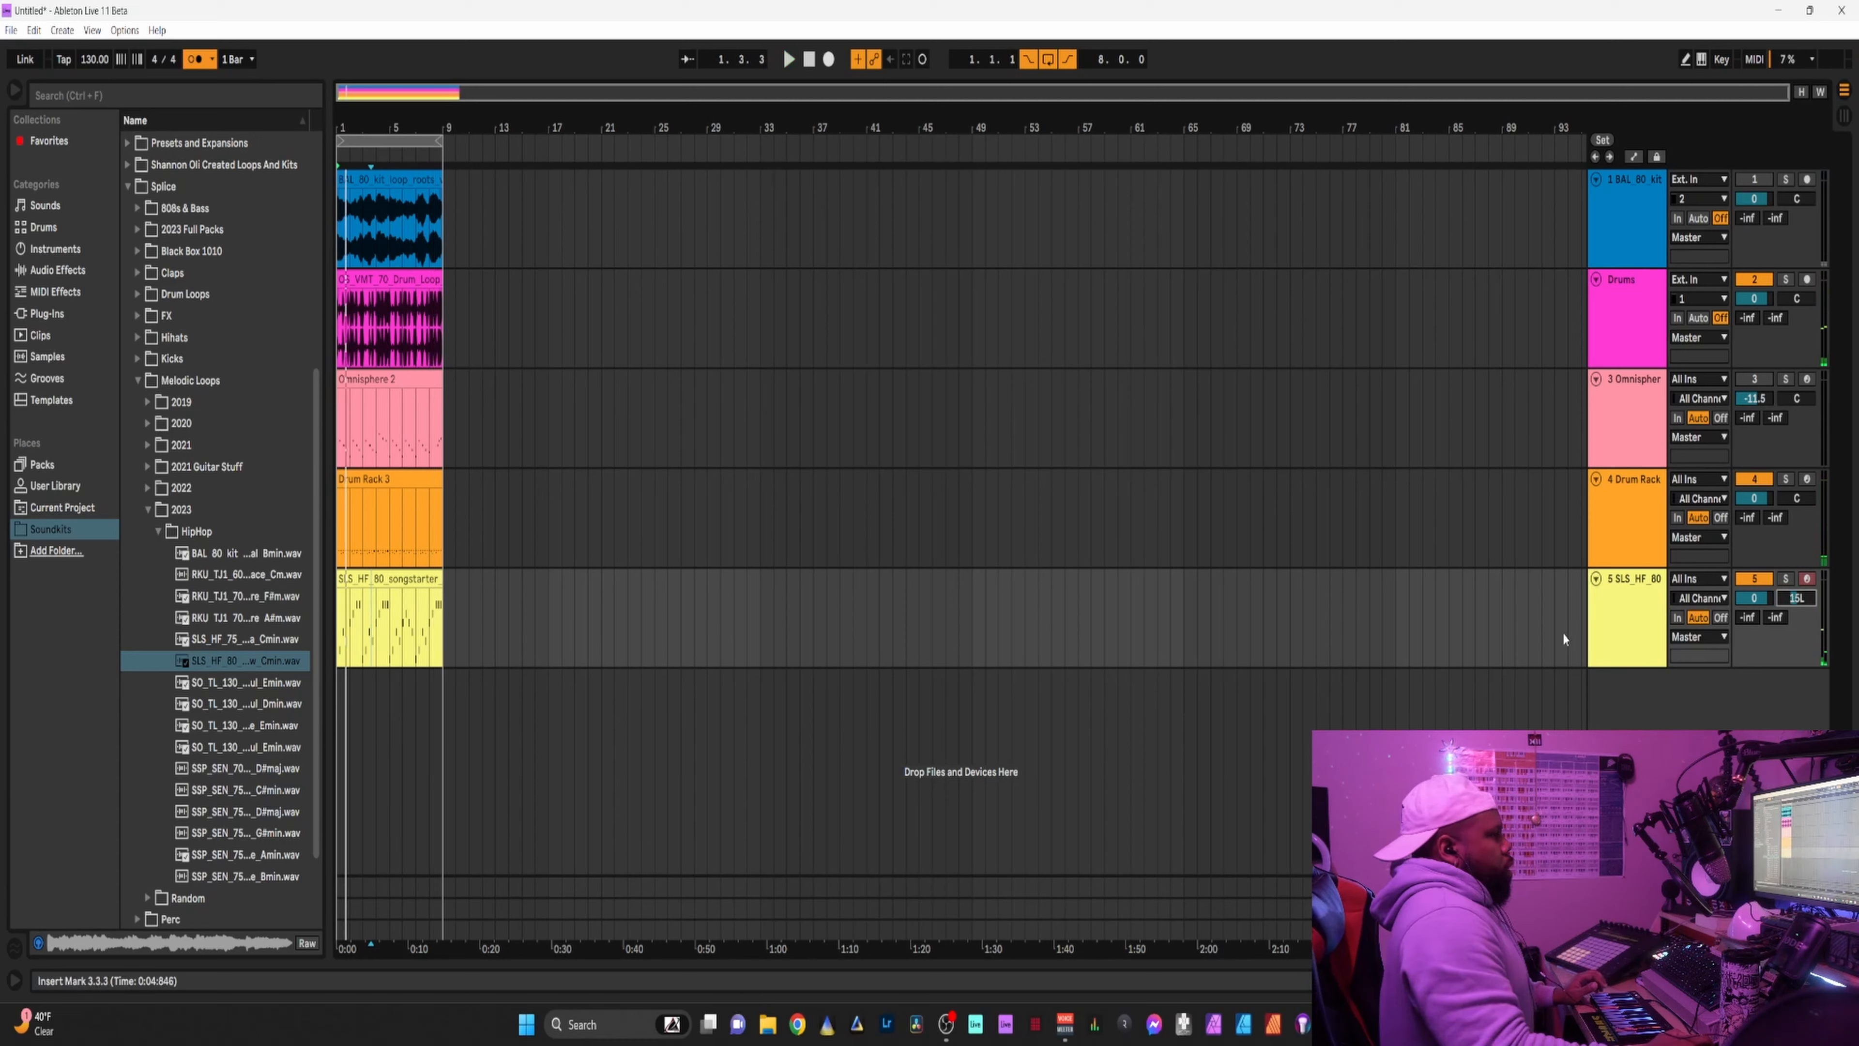
left_click(1622, 621)
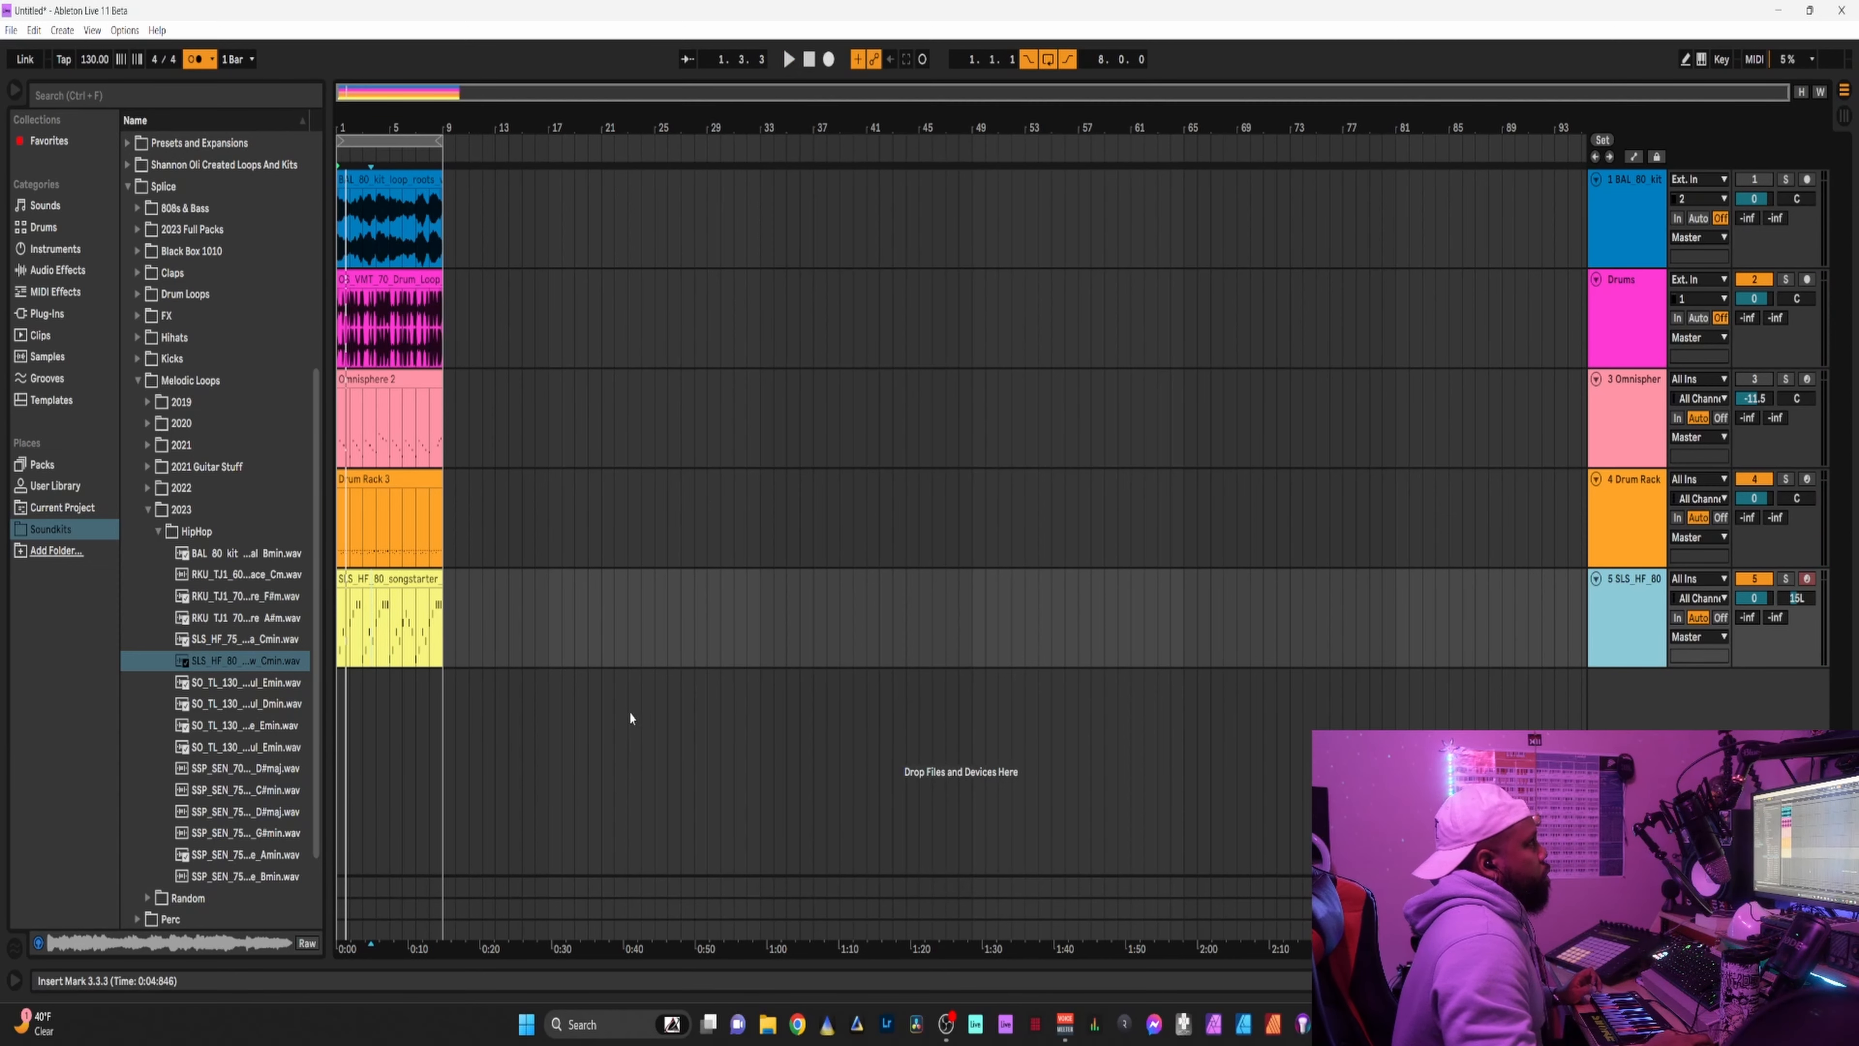
Collapse the HipHop folder and select the Omnisphere, Drum Rack and sliced-loop tracks in turn.
left_click(157, 531)
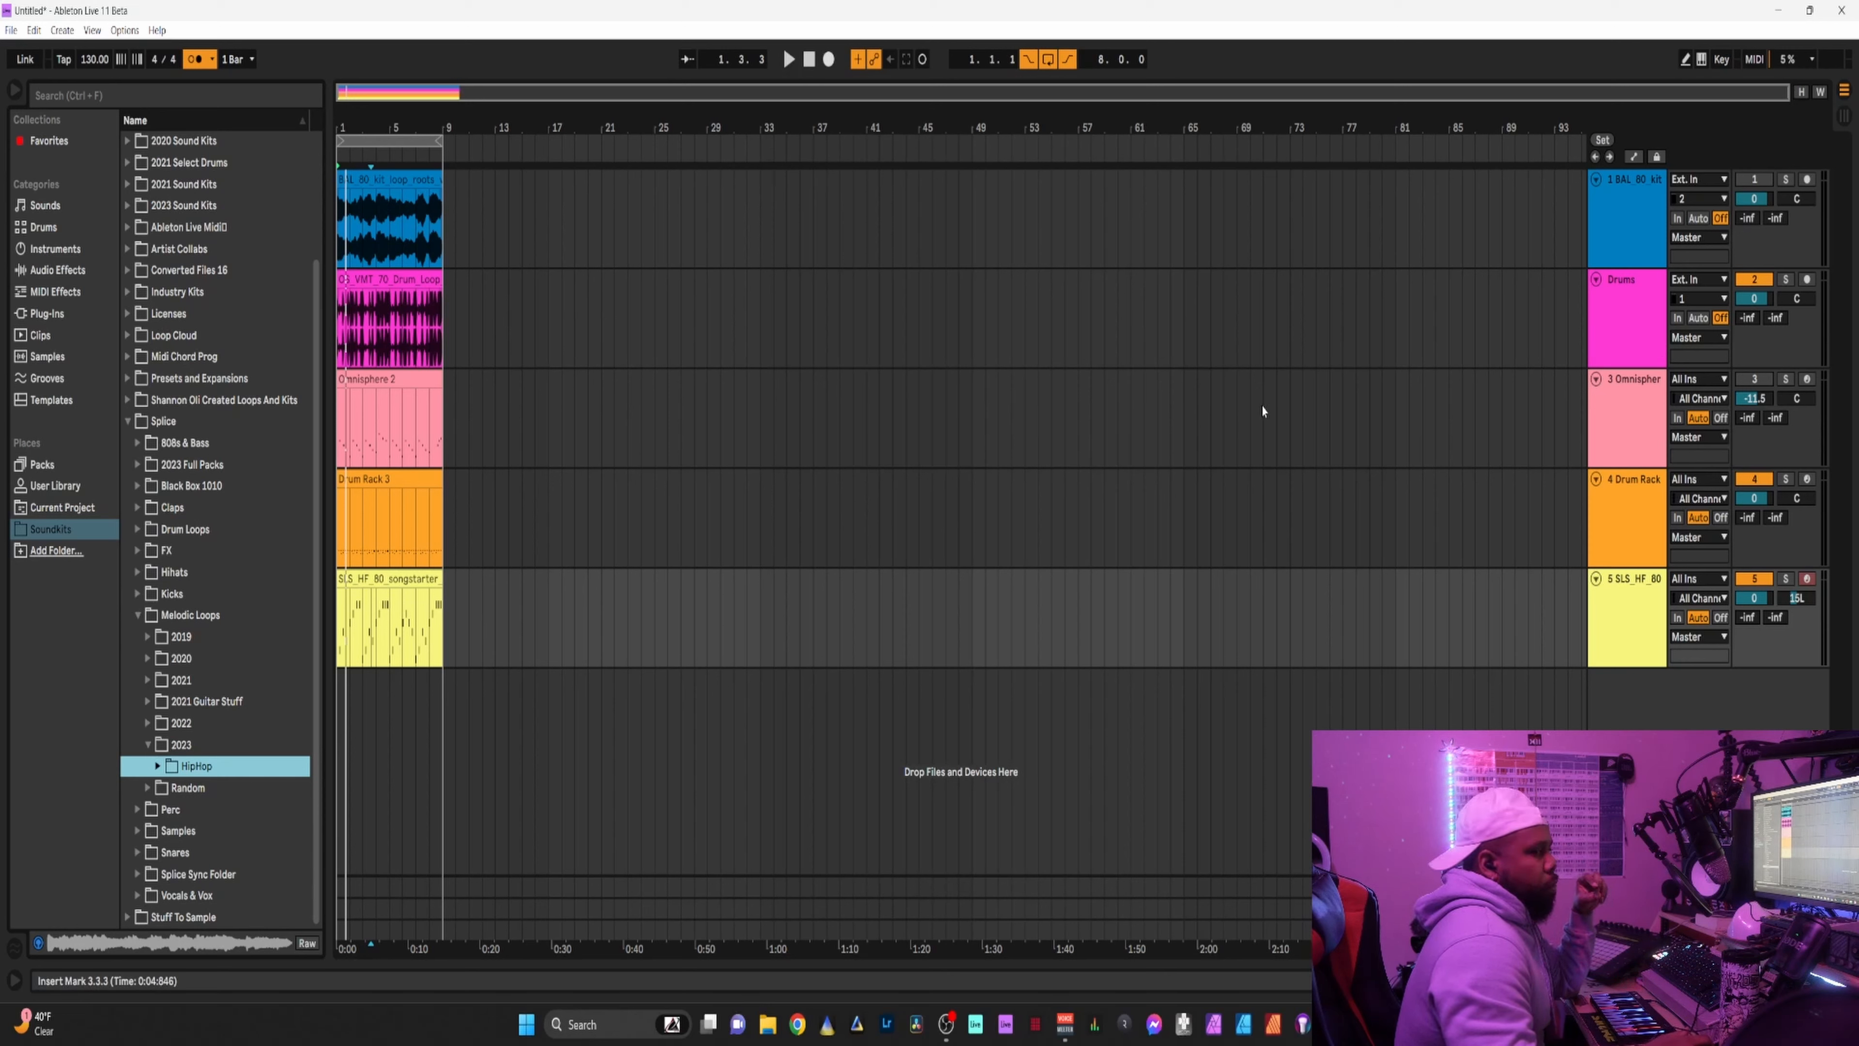
left_click(1624, 447)
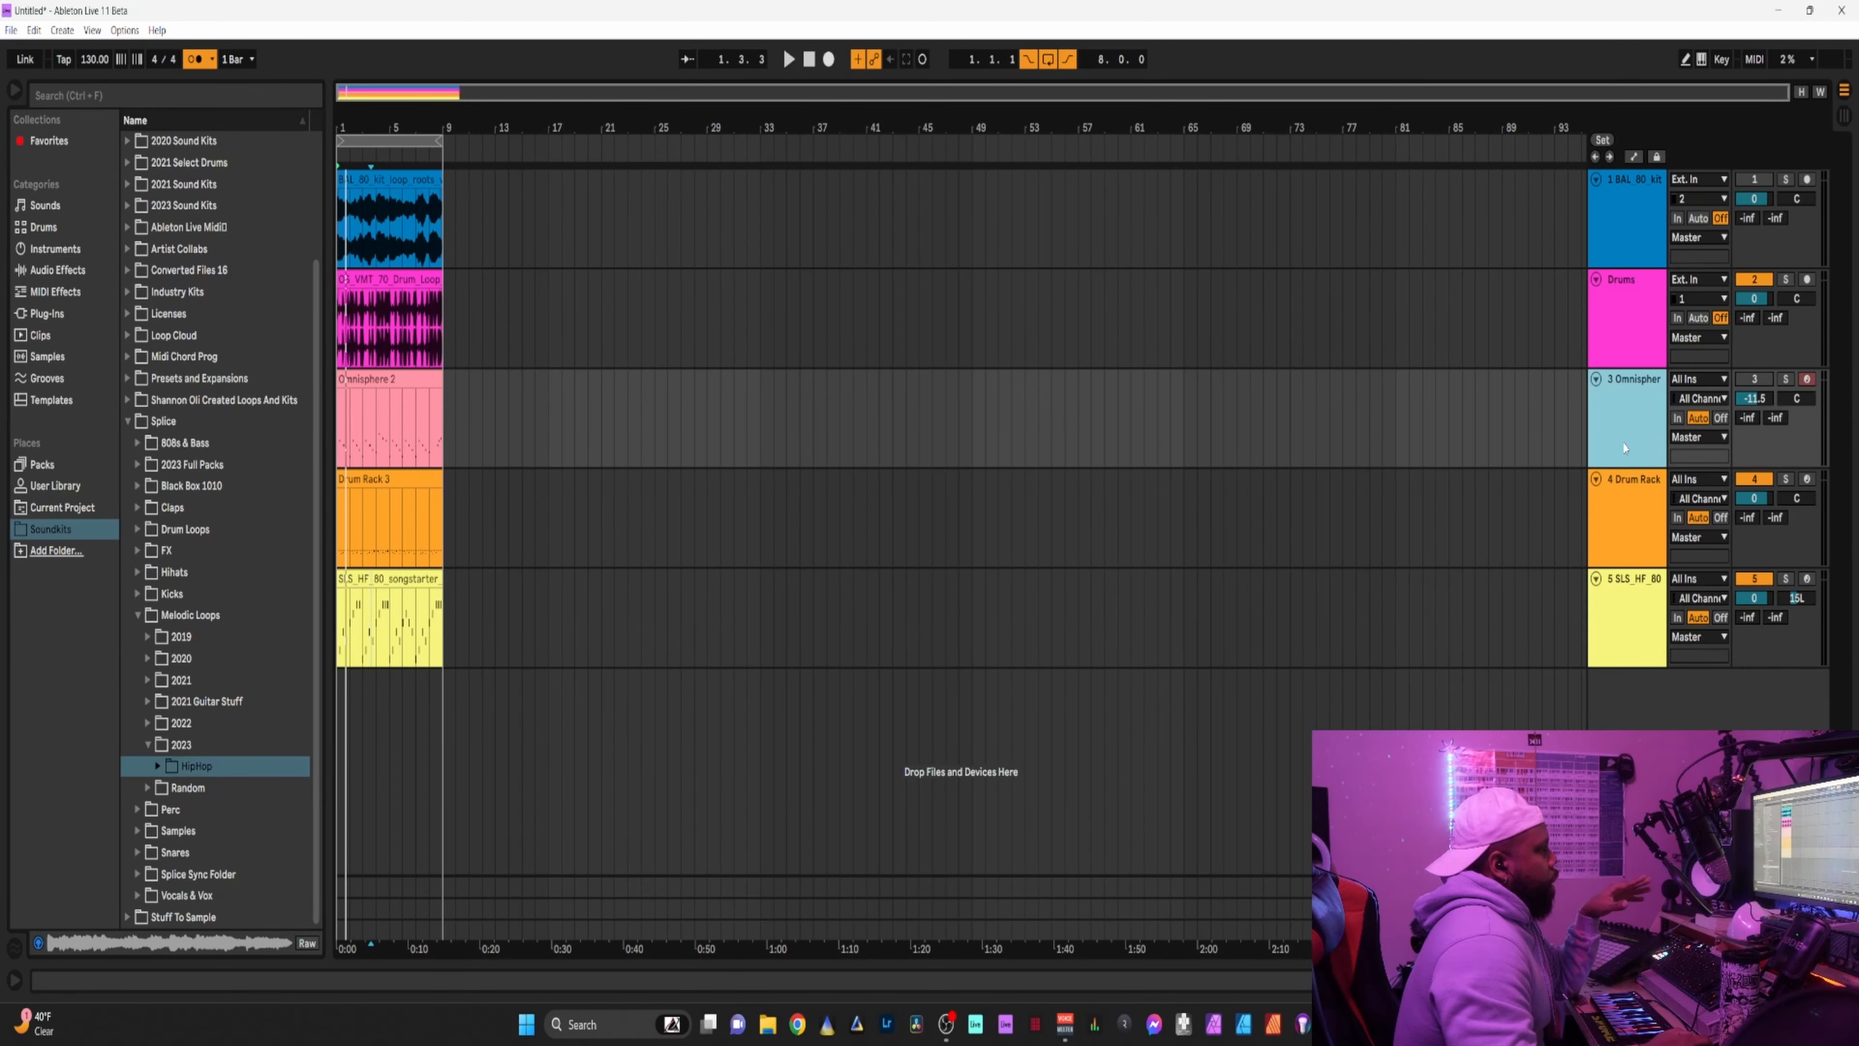
left_click(1640, 548)
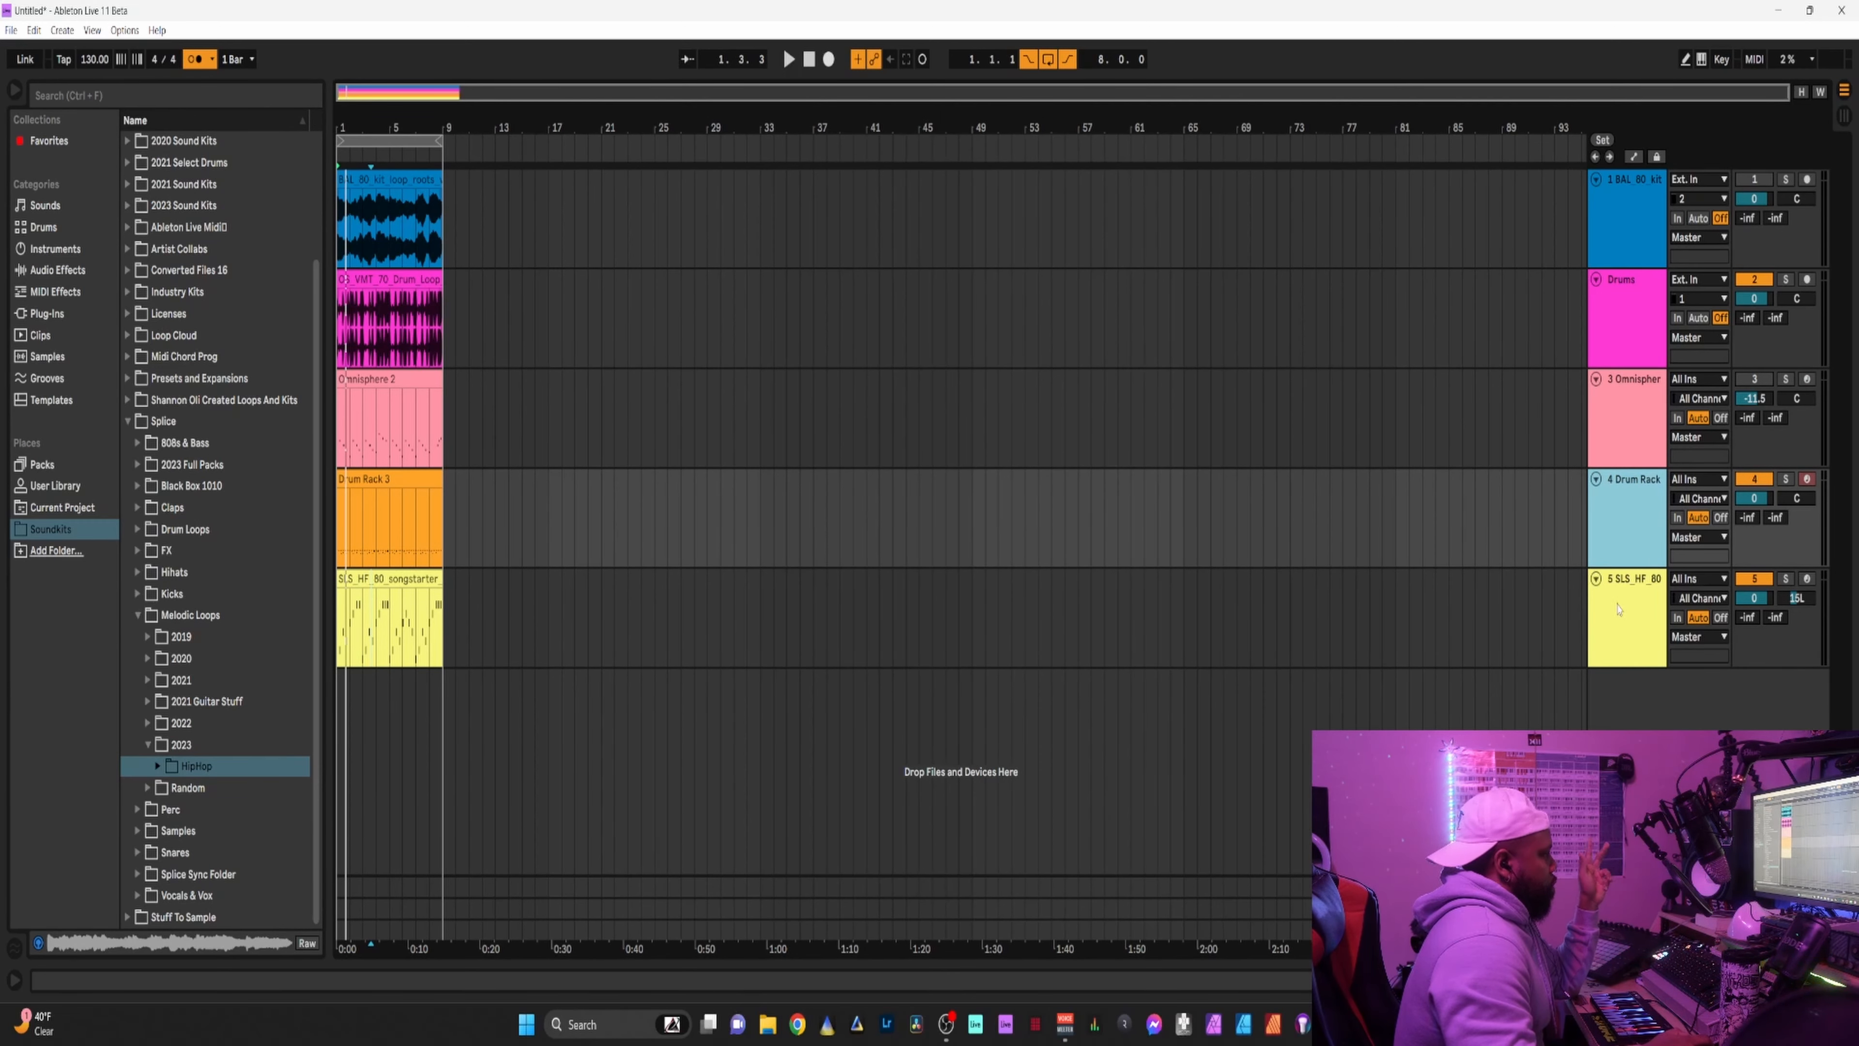
left_click(1622, 630)
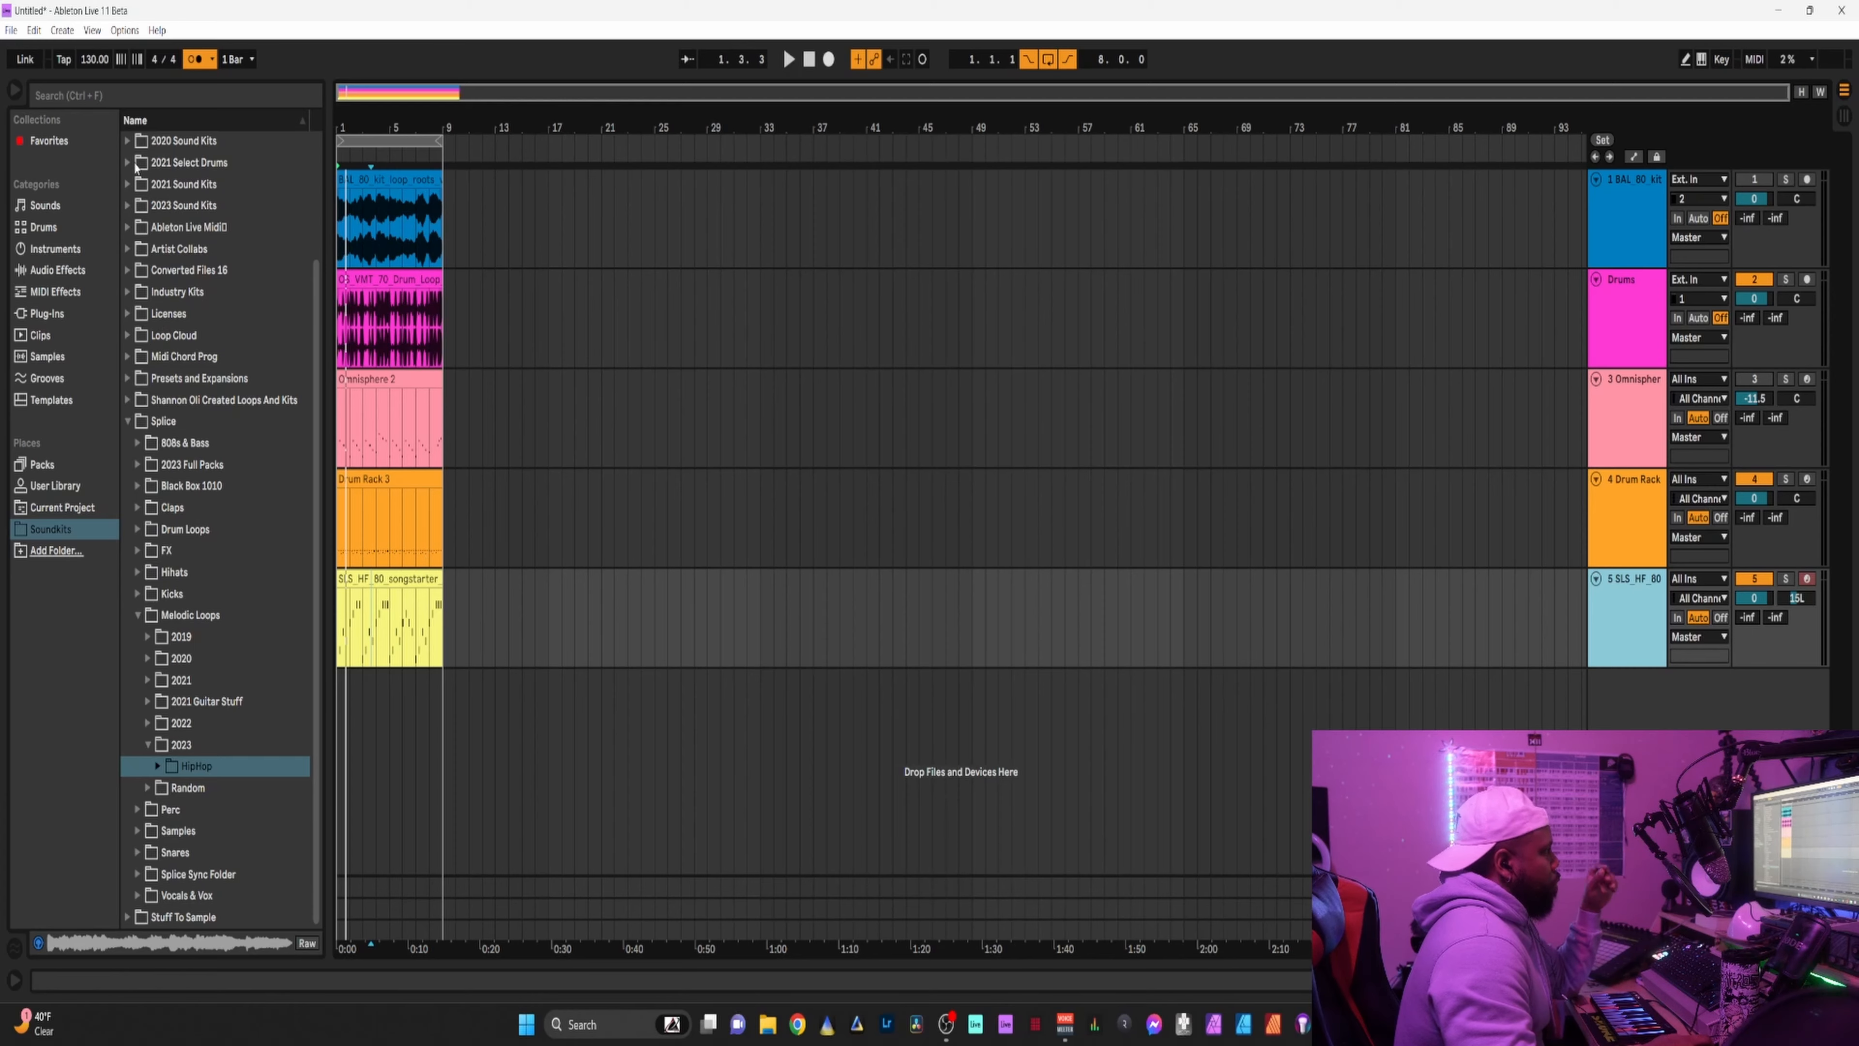
Open the save dialog for the Live Set and cancel it without saving.
left_click(10, 31)
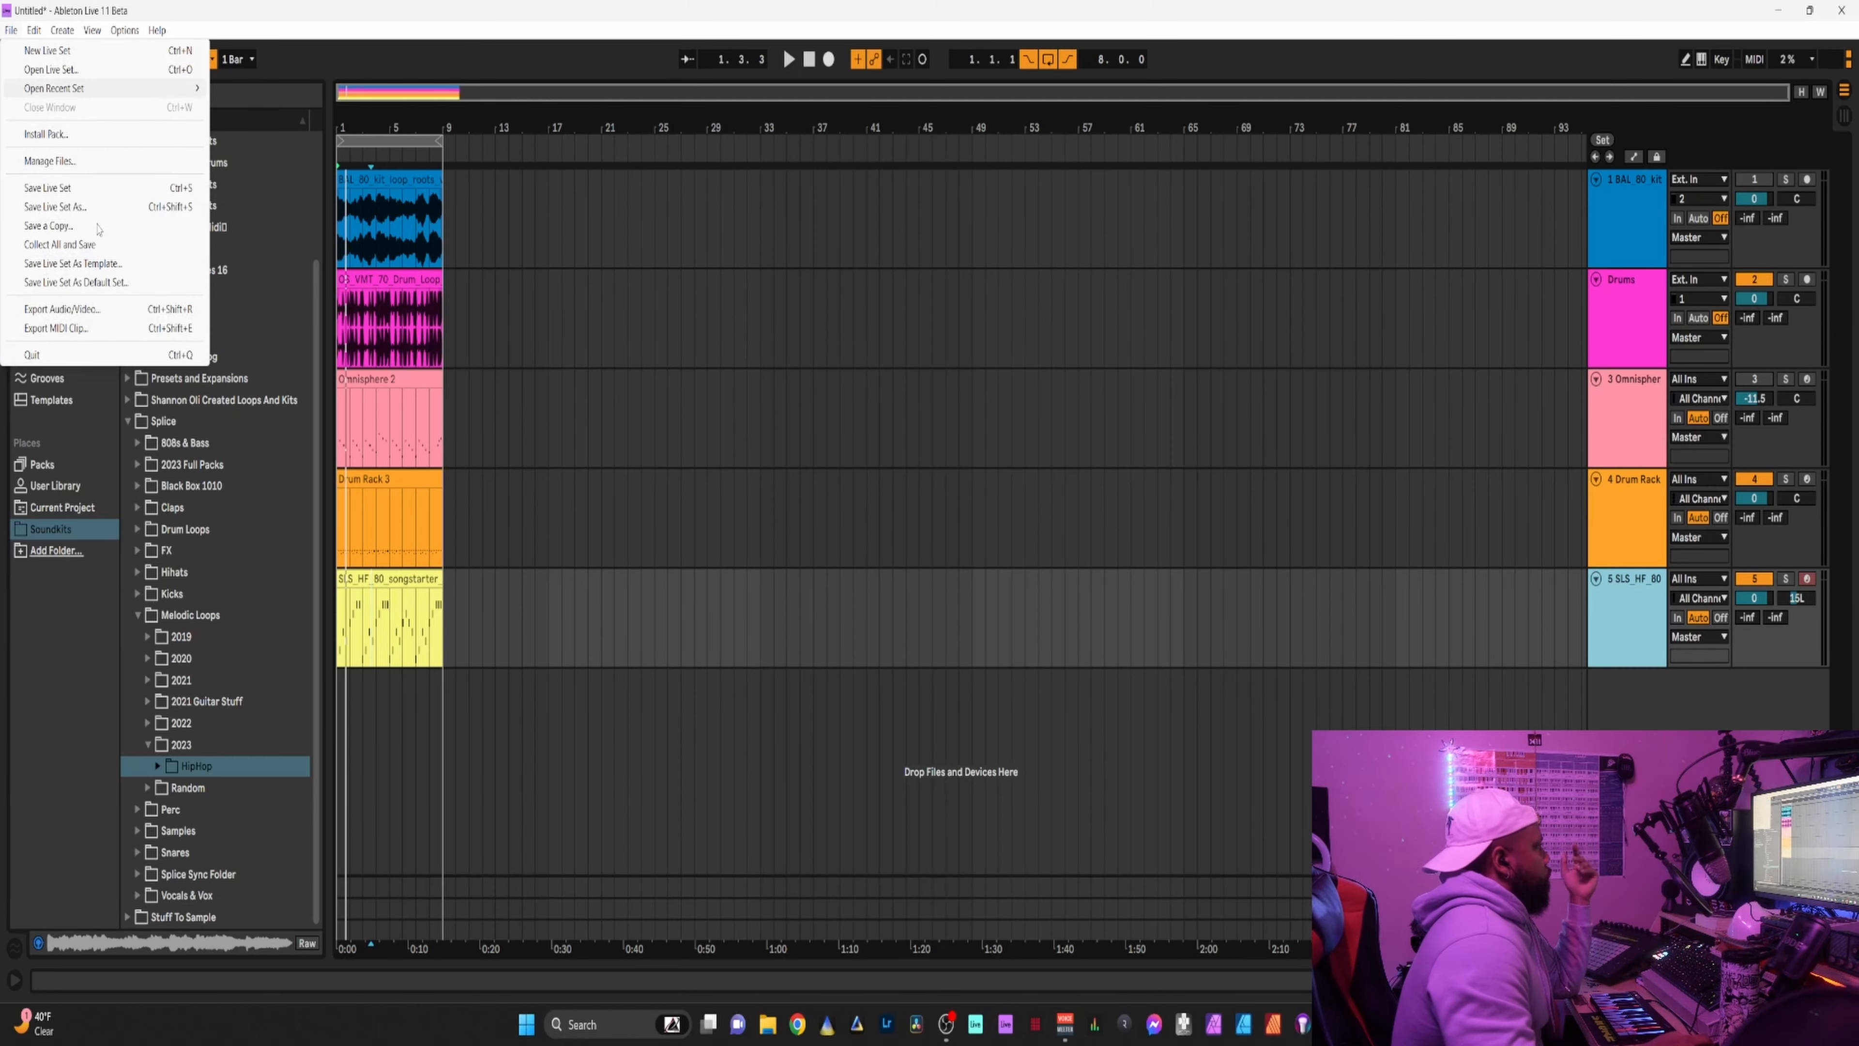
left_click(72, 188)
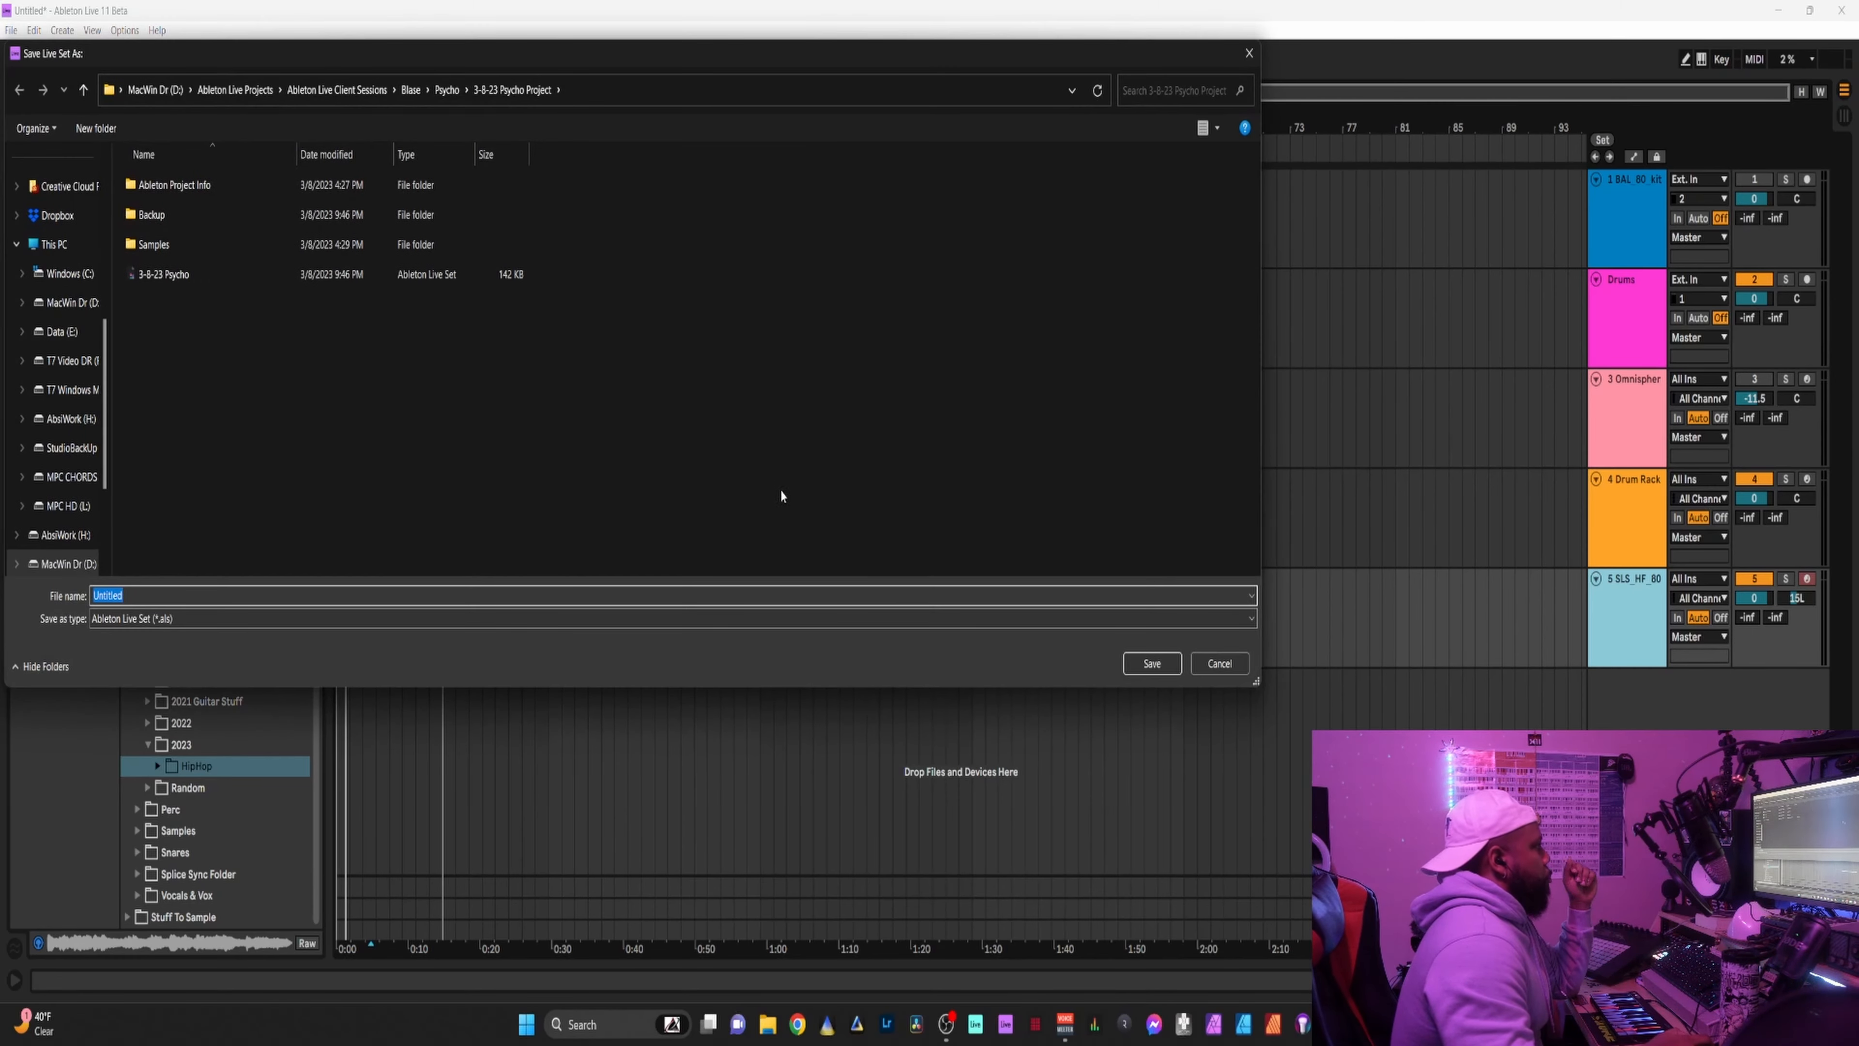
left_click(1219, 663)
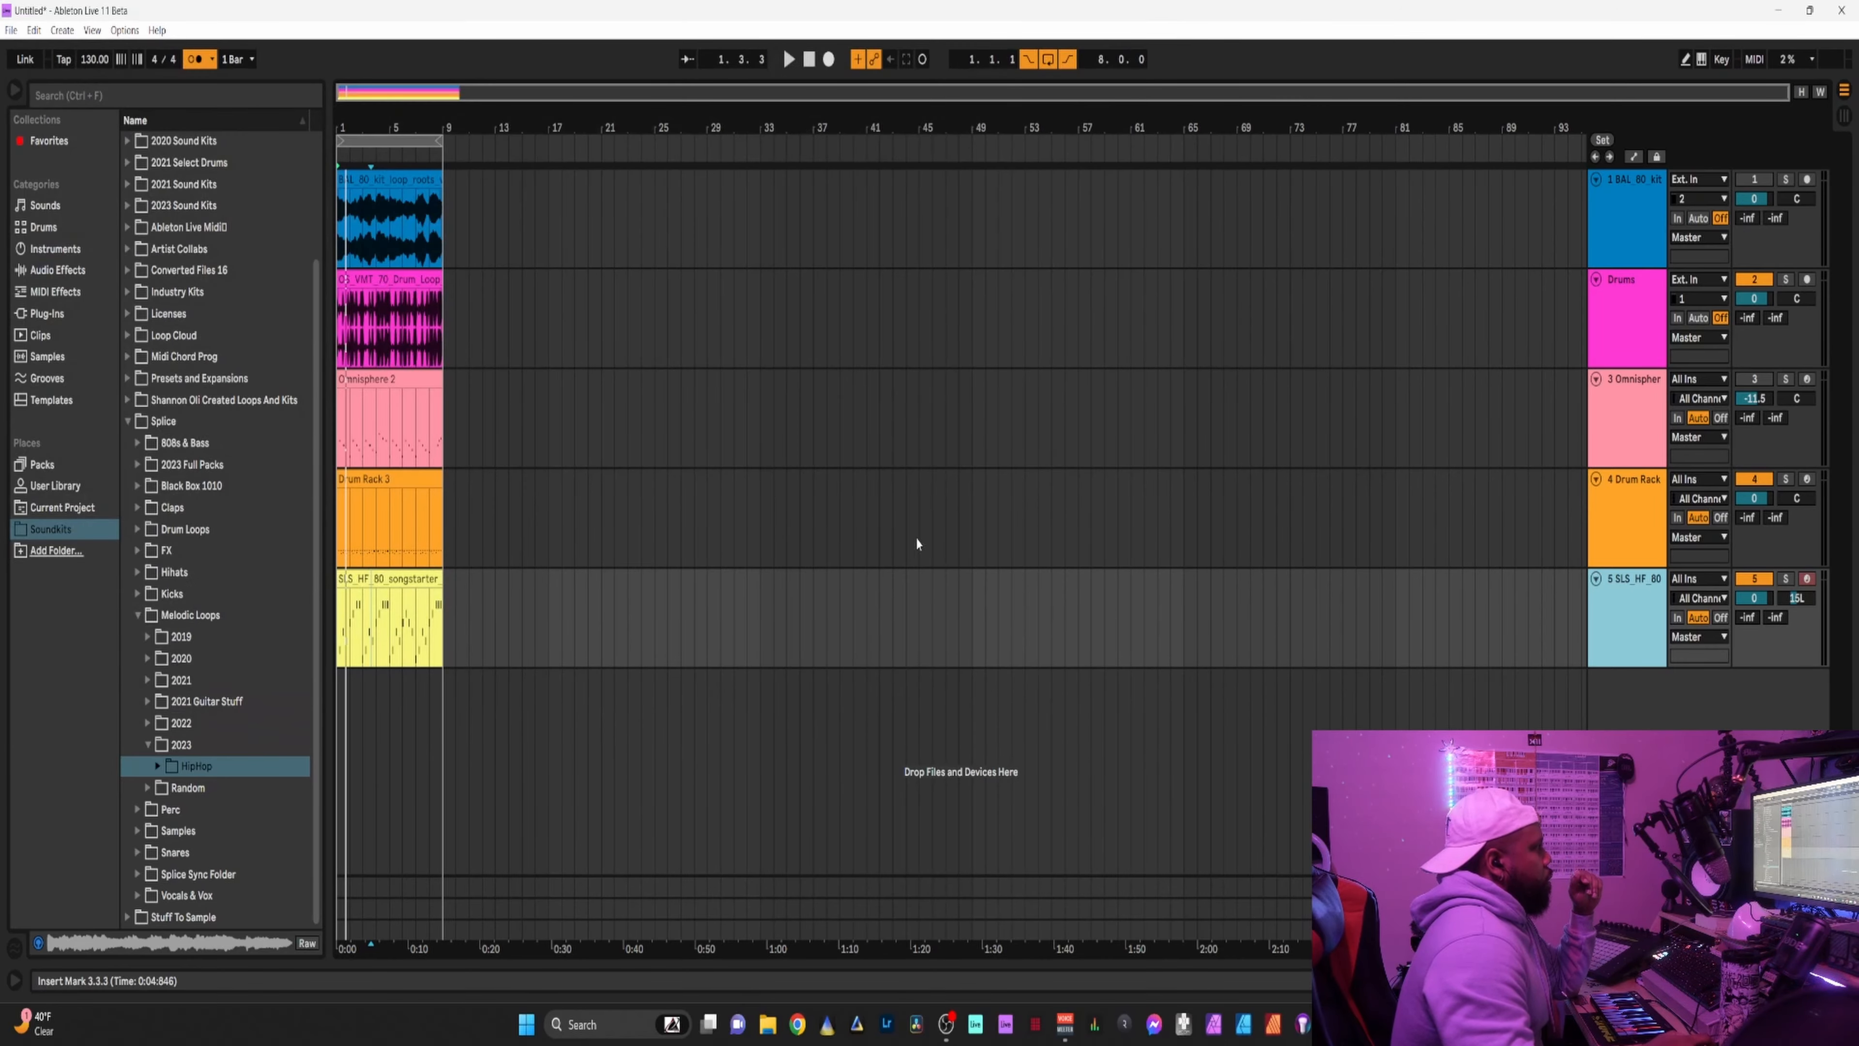